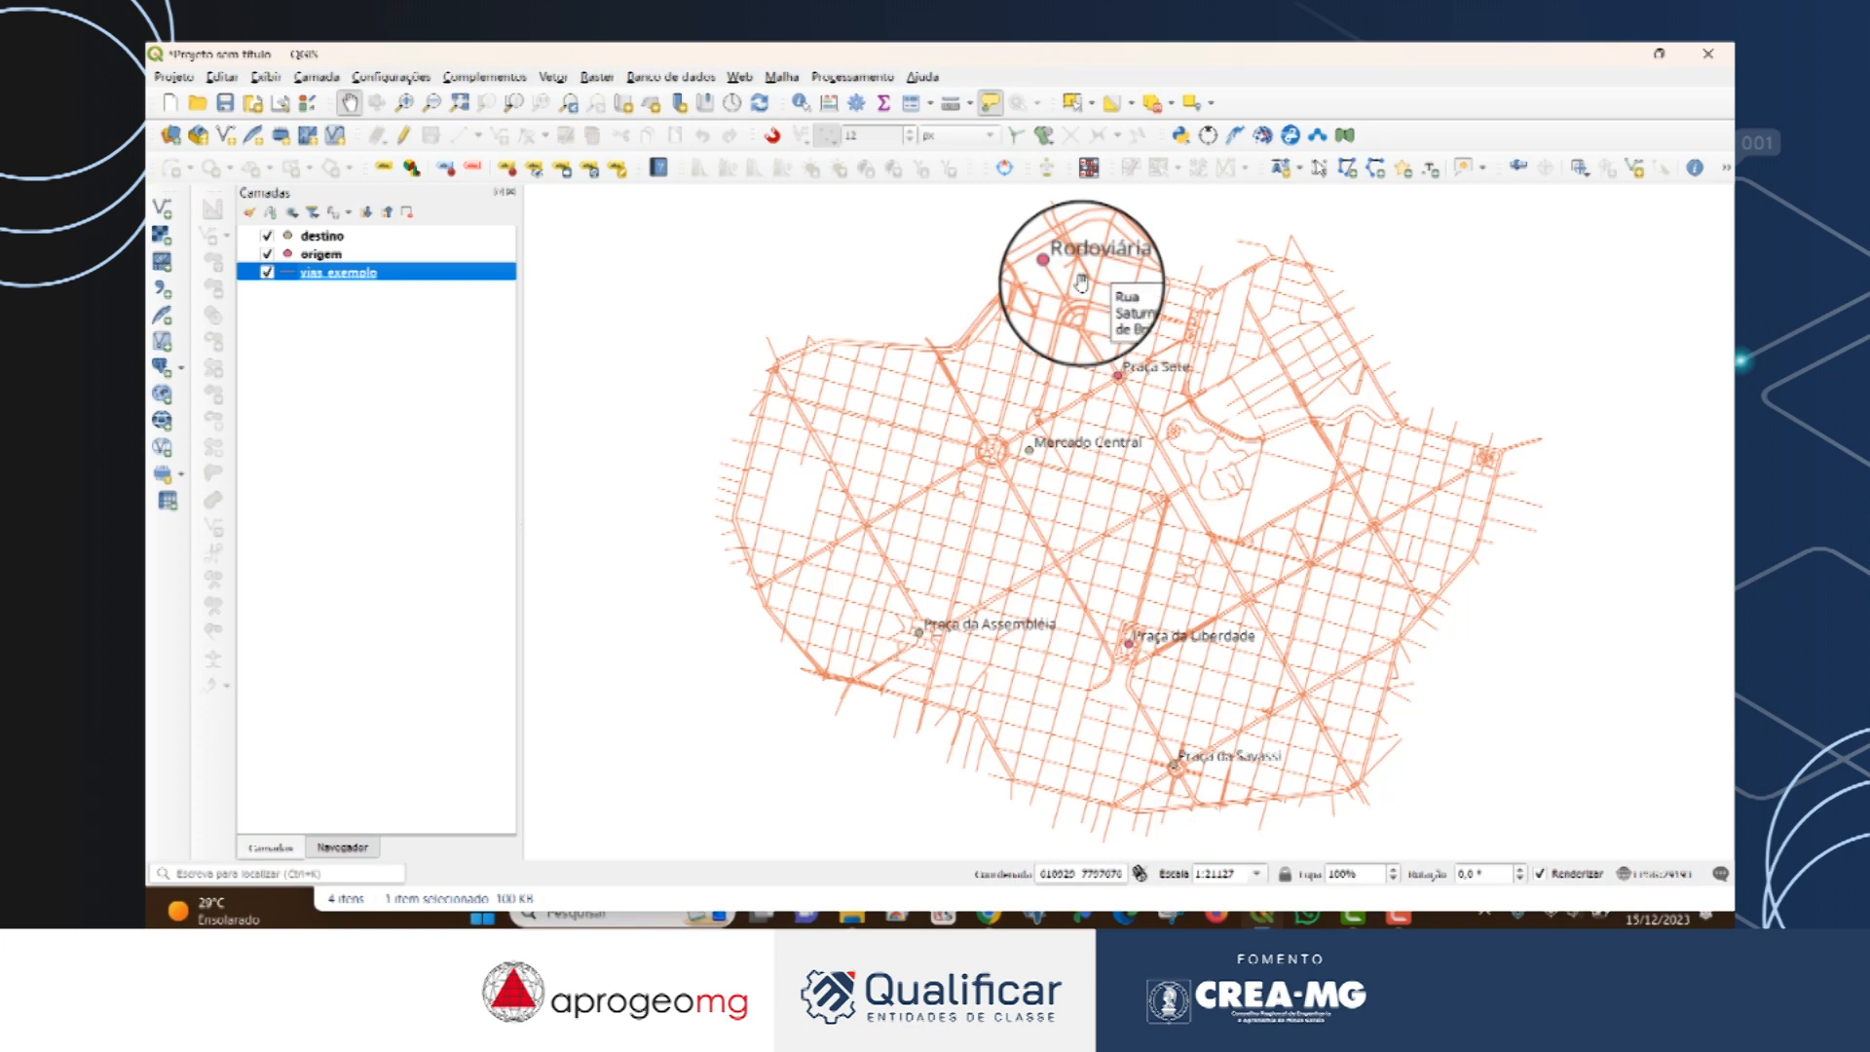
Open the point-to-point shortest path tool (Caminho mais curto) from the network analysis algorithms in the processing toolbox.
left_click(856, 78)
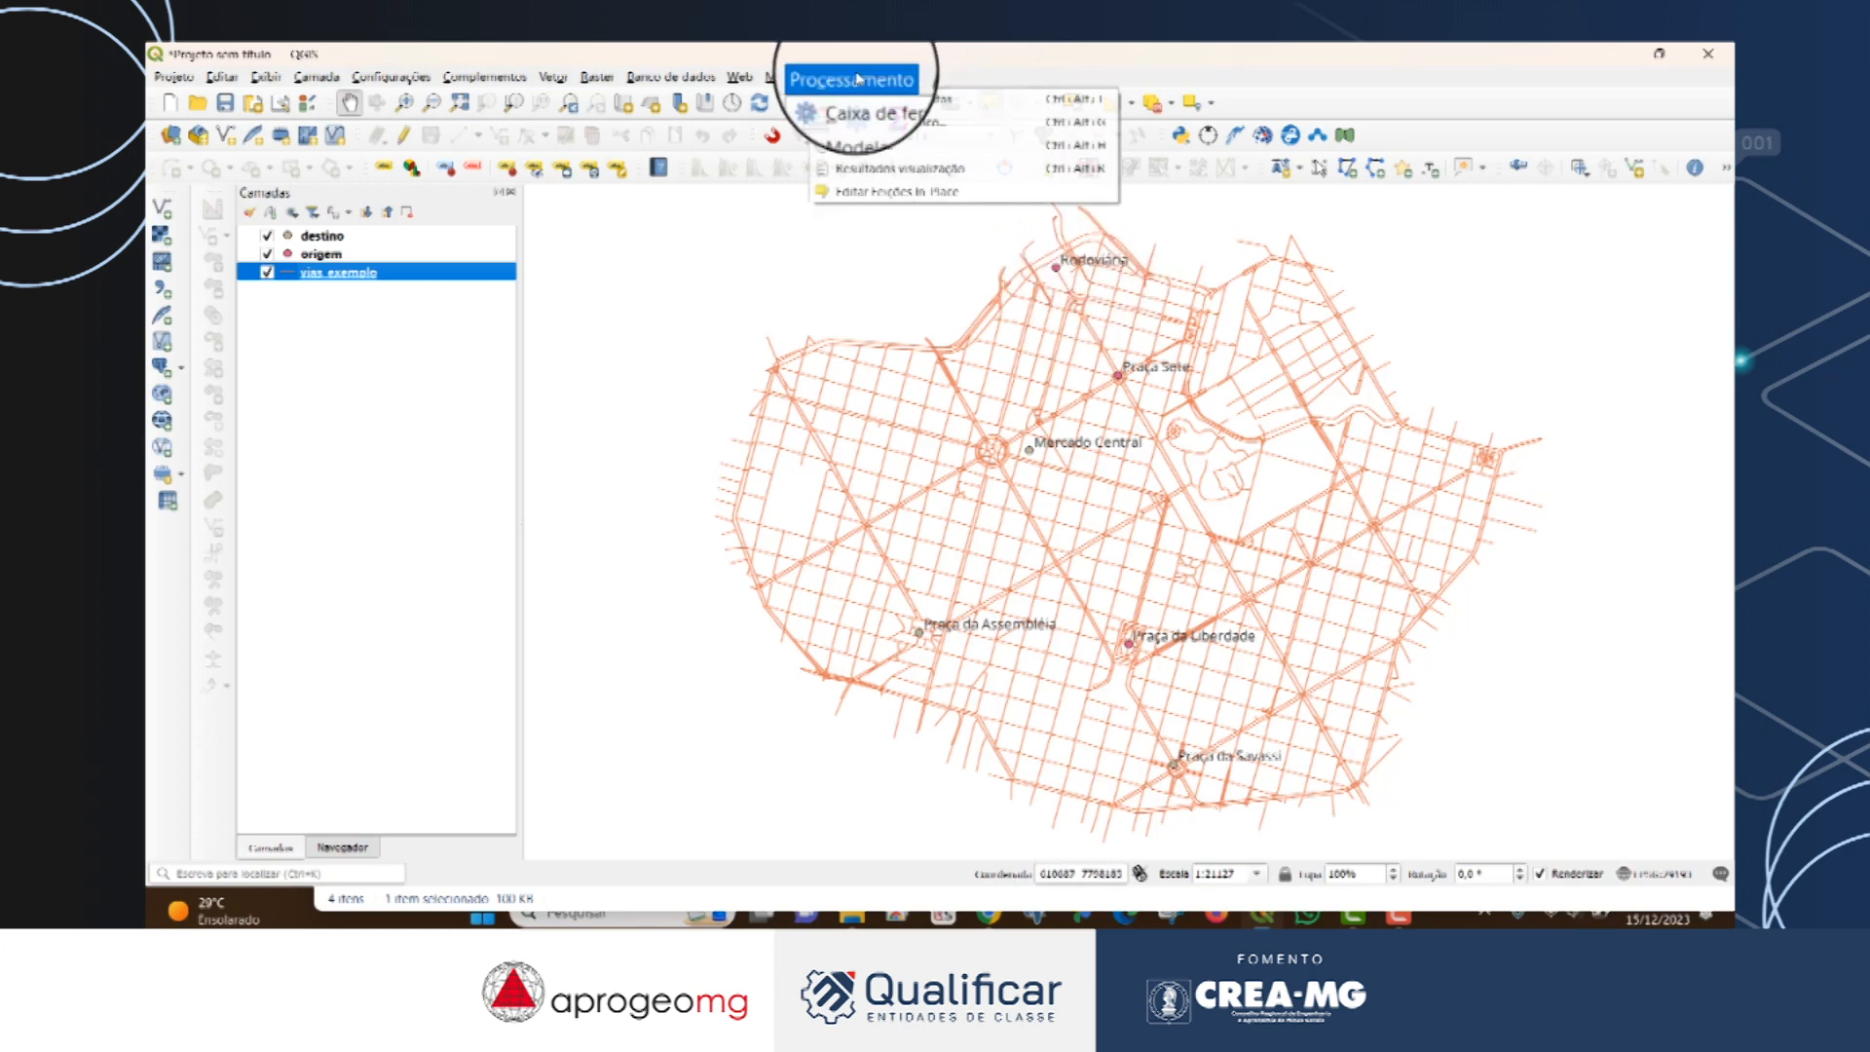
left_click(881, 100)
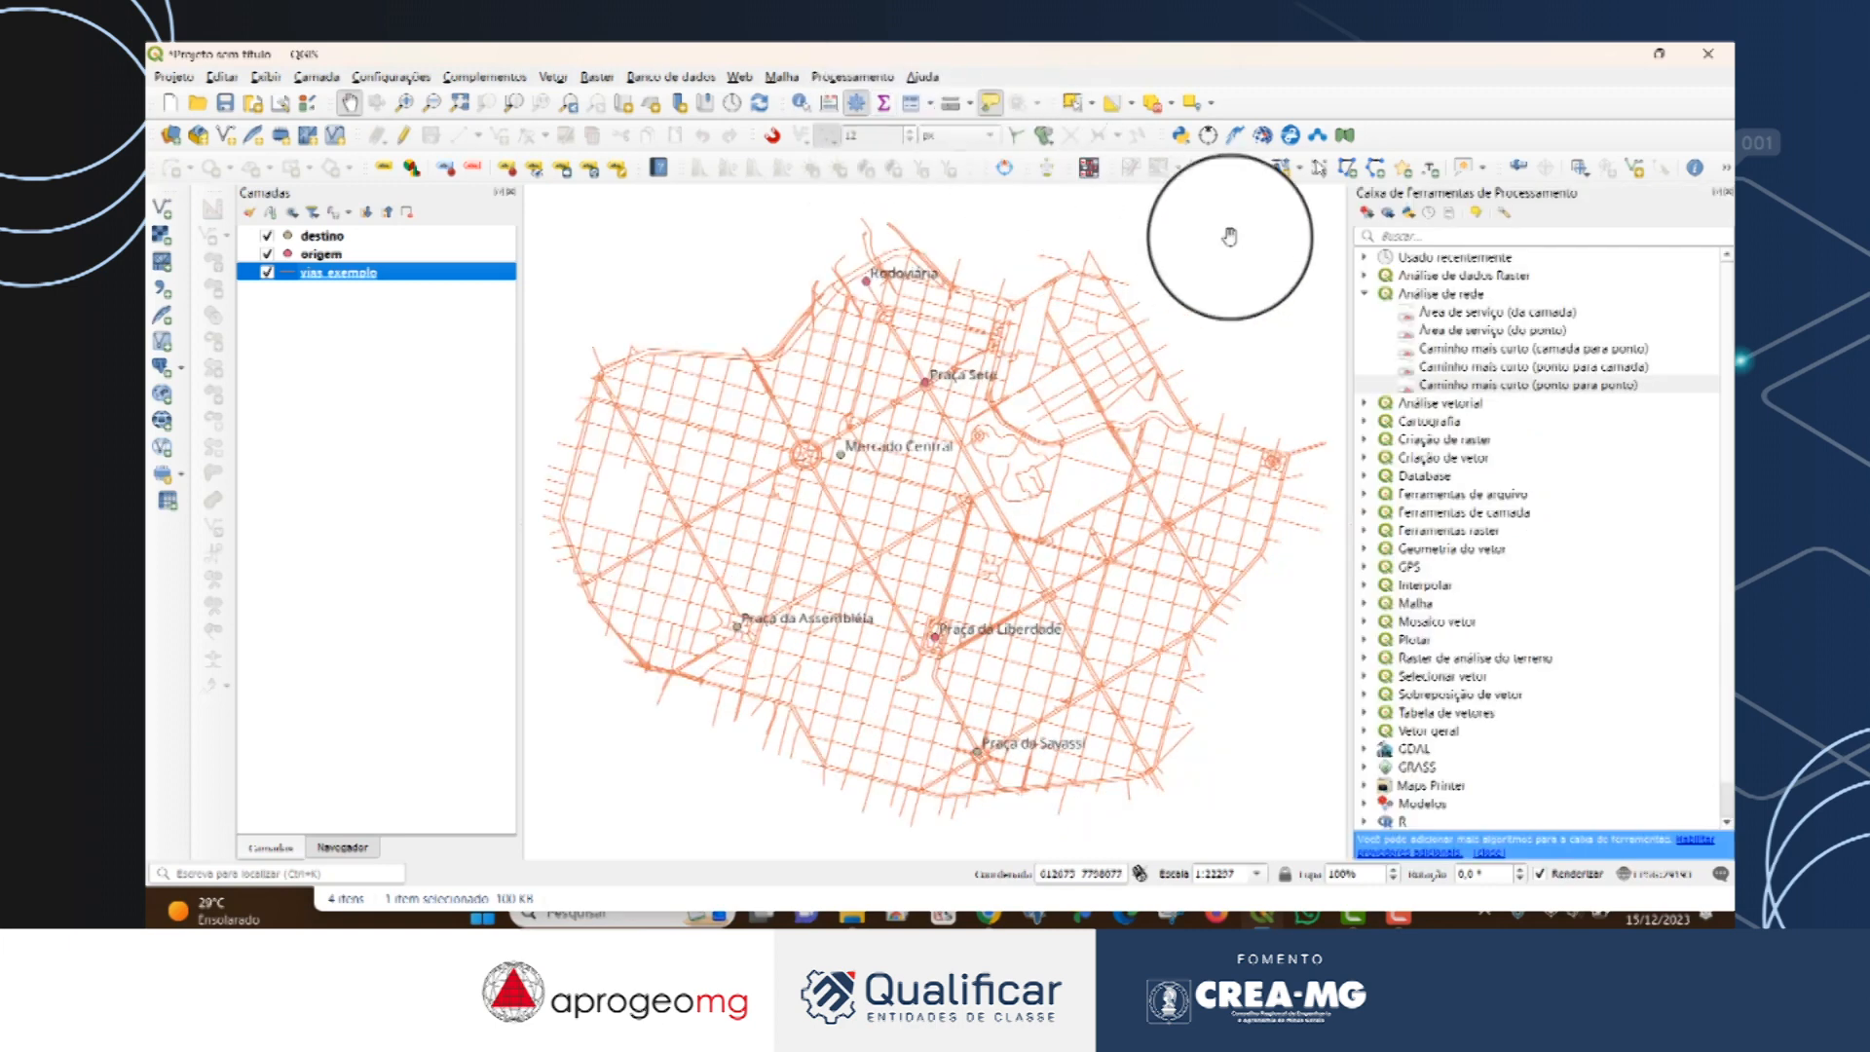
left_click(1365, 293)
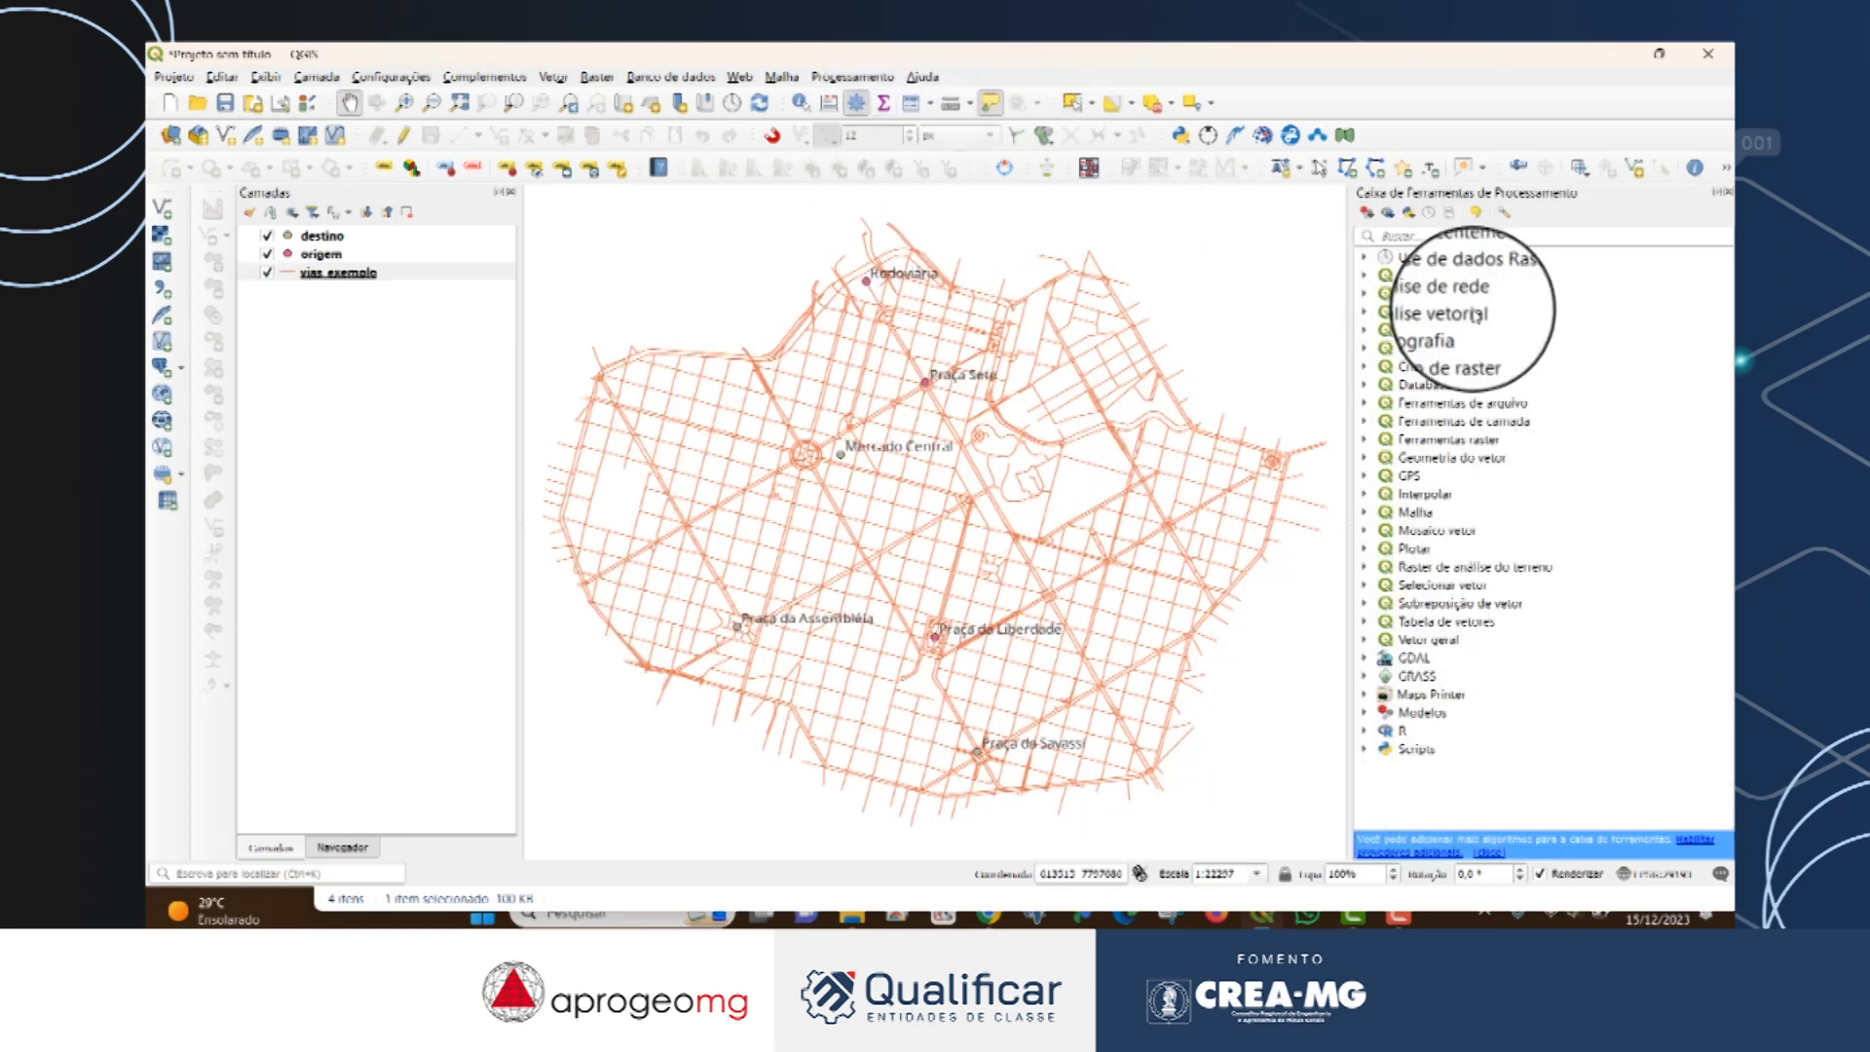
left_click(1365, 294)
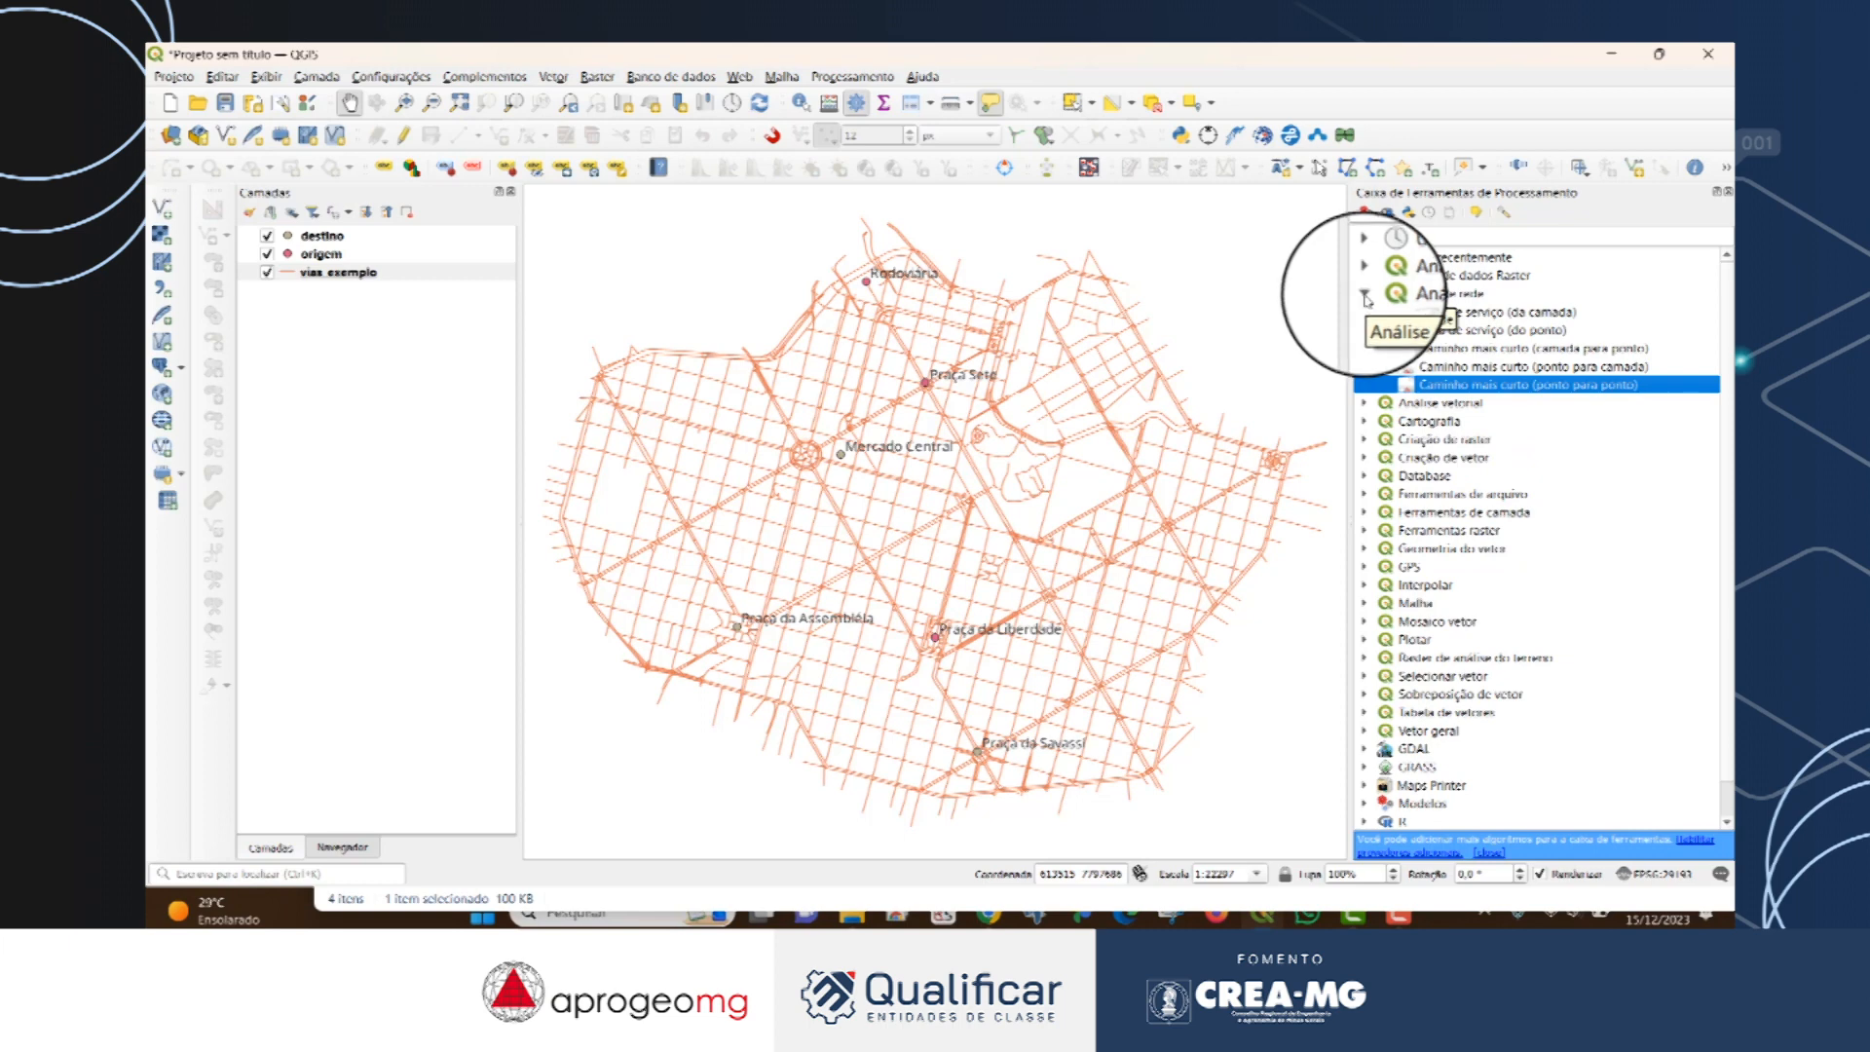
double_click(1588, 387)
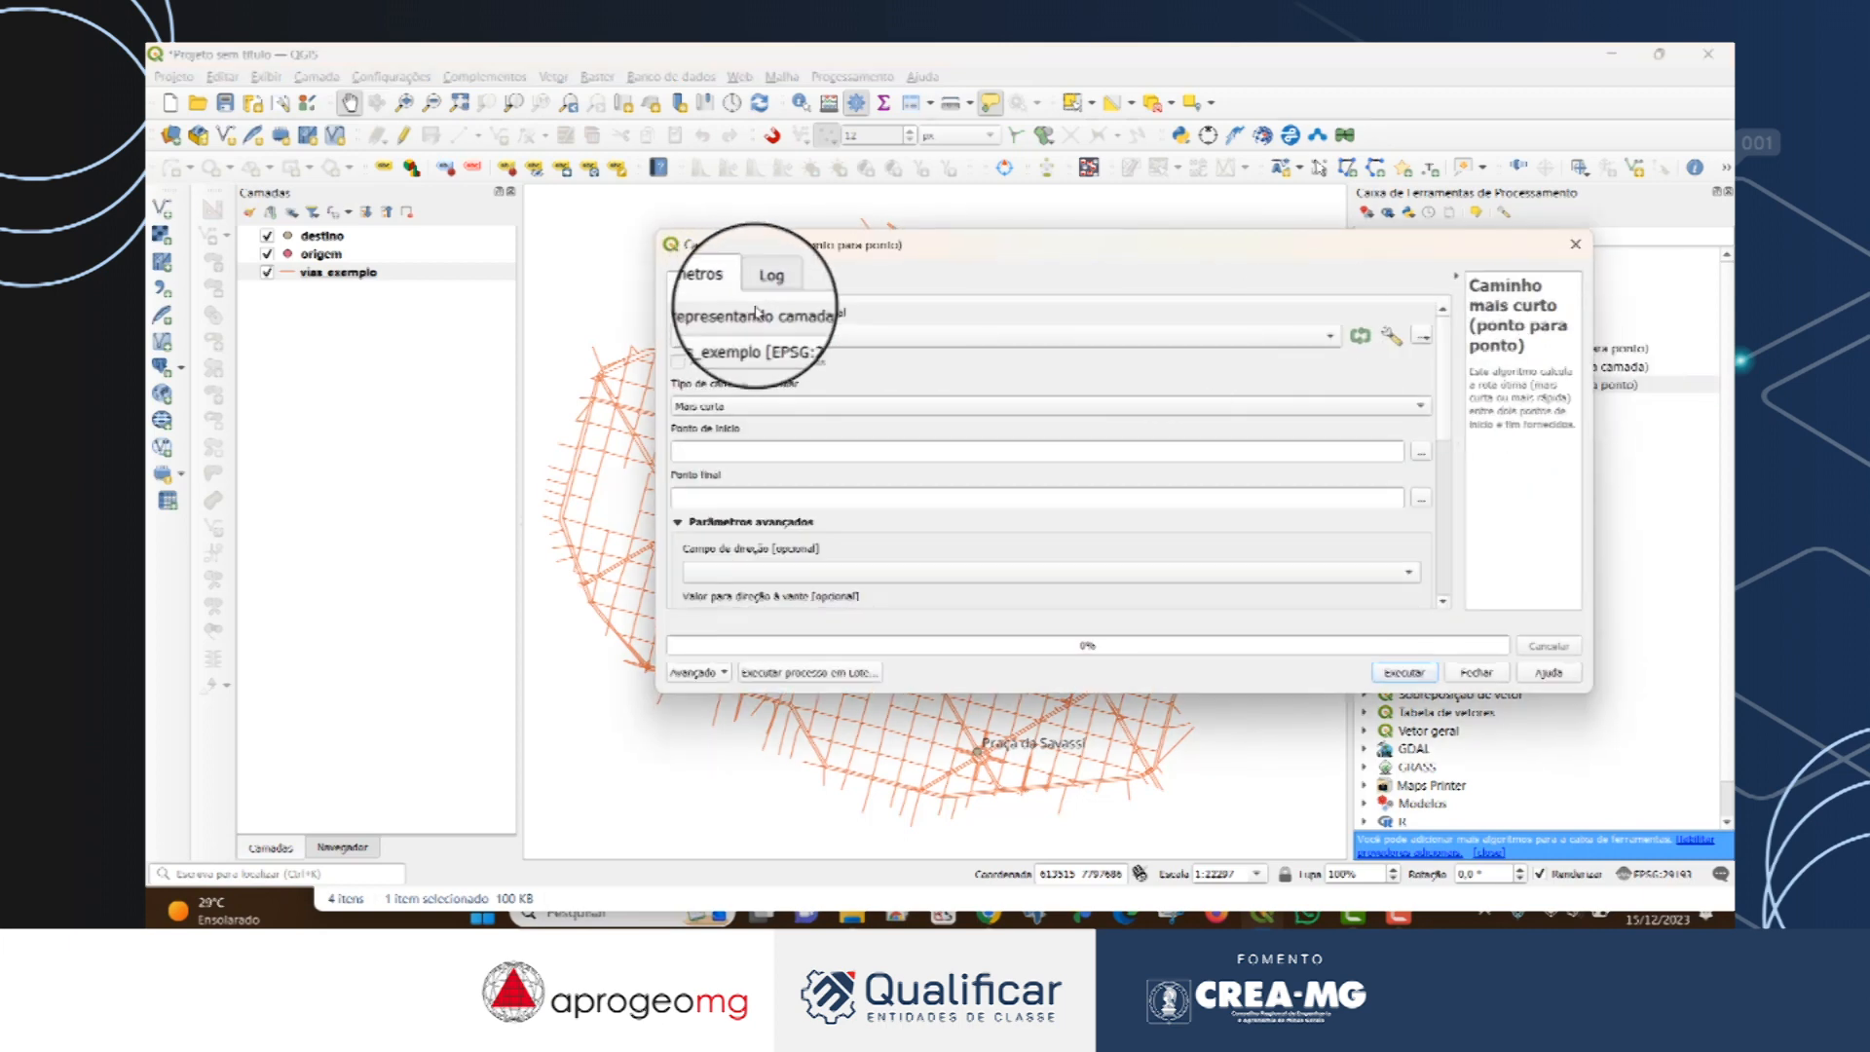
left_click_drag(836, 244, 787, 206)
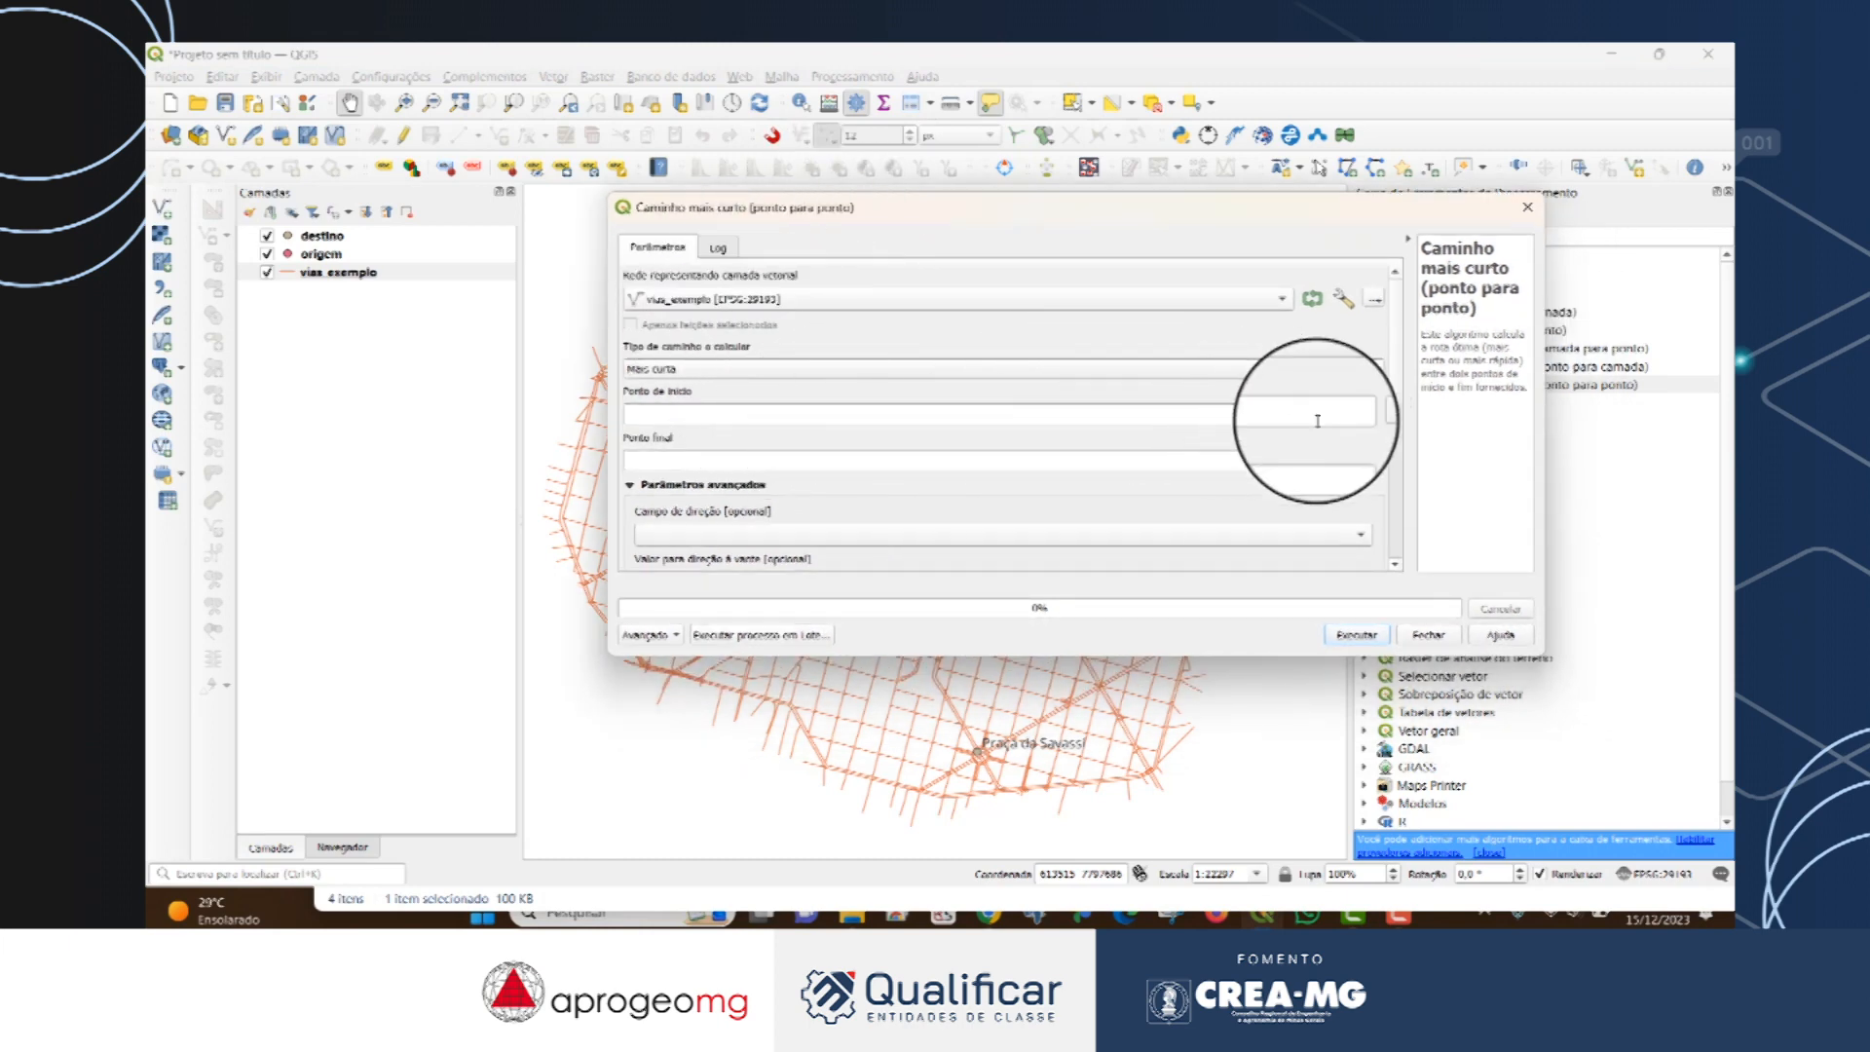
Pick Praça Sete on the map as the route's start point and Praça da Savassi as its end point.
left_click(1373, 418)
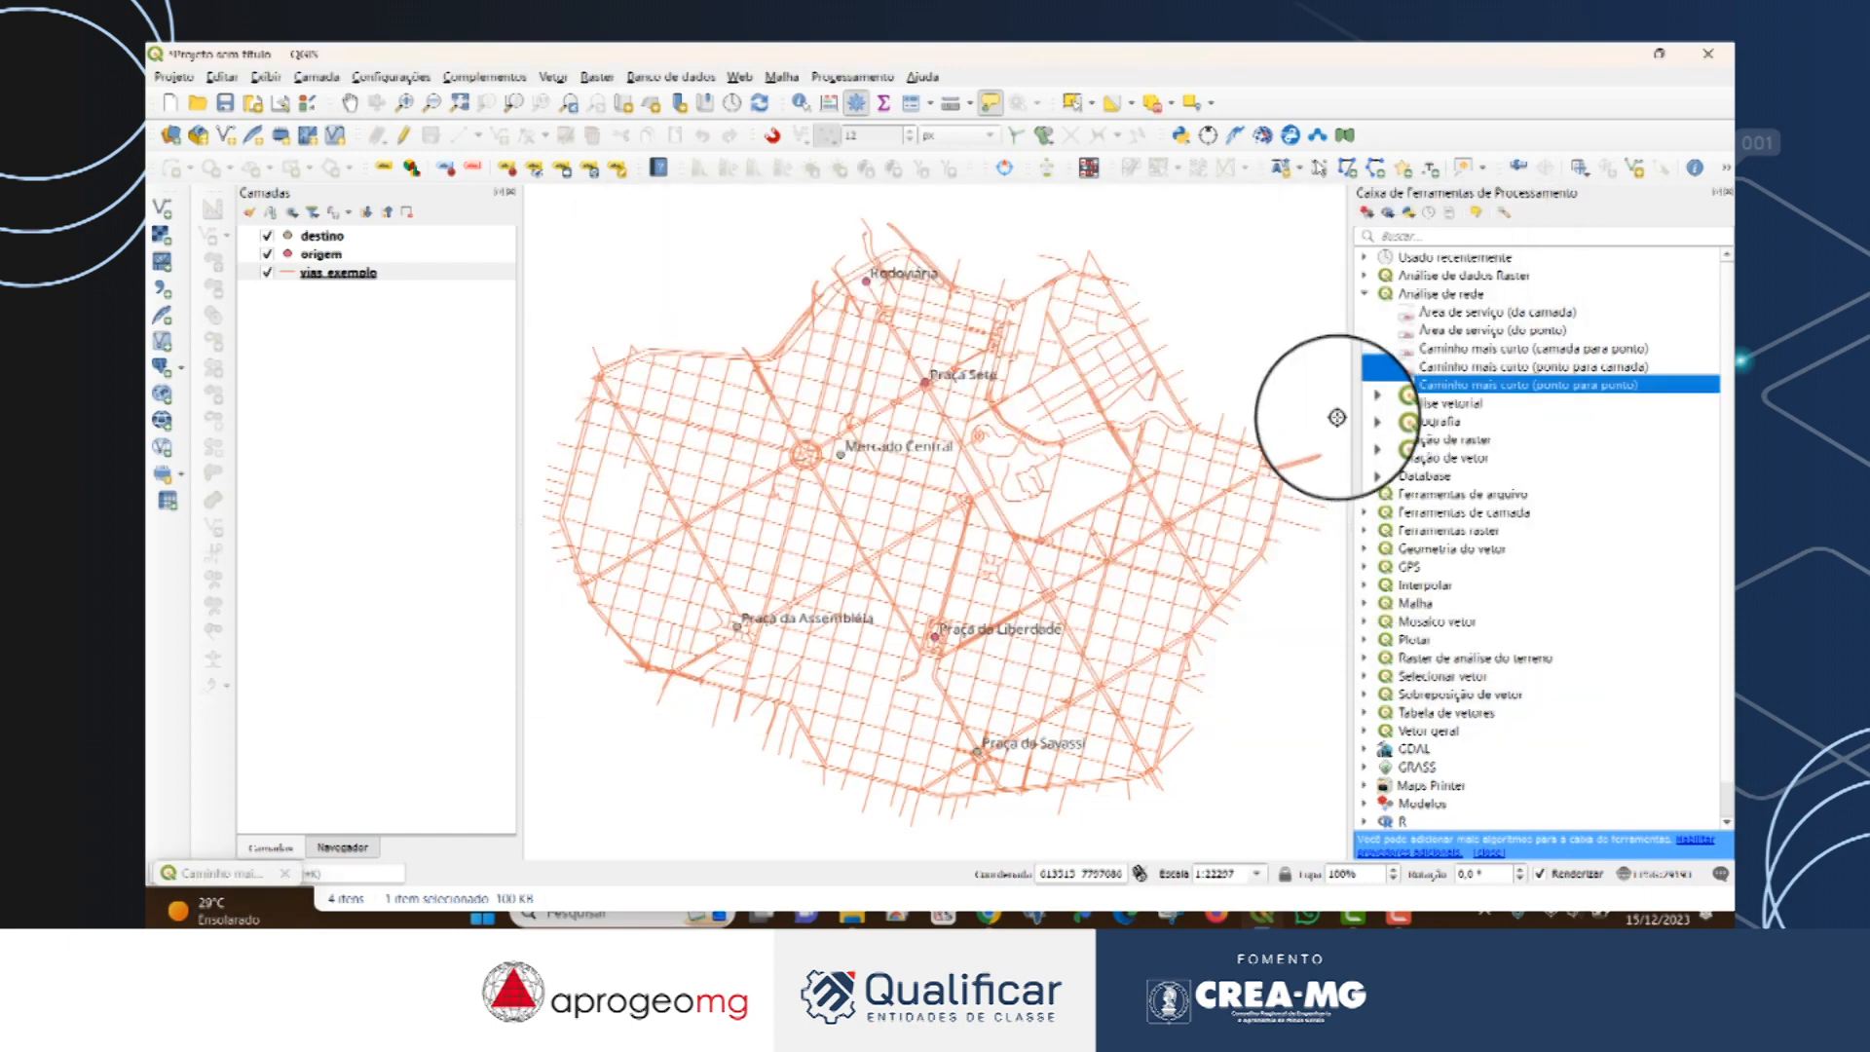
left_click(925, 383)
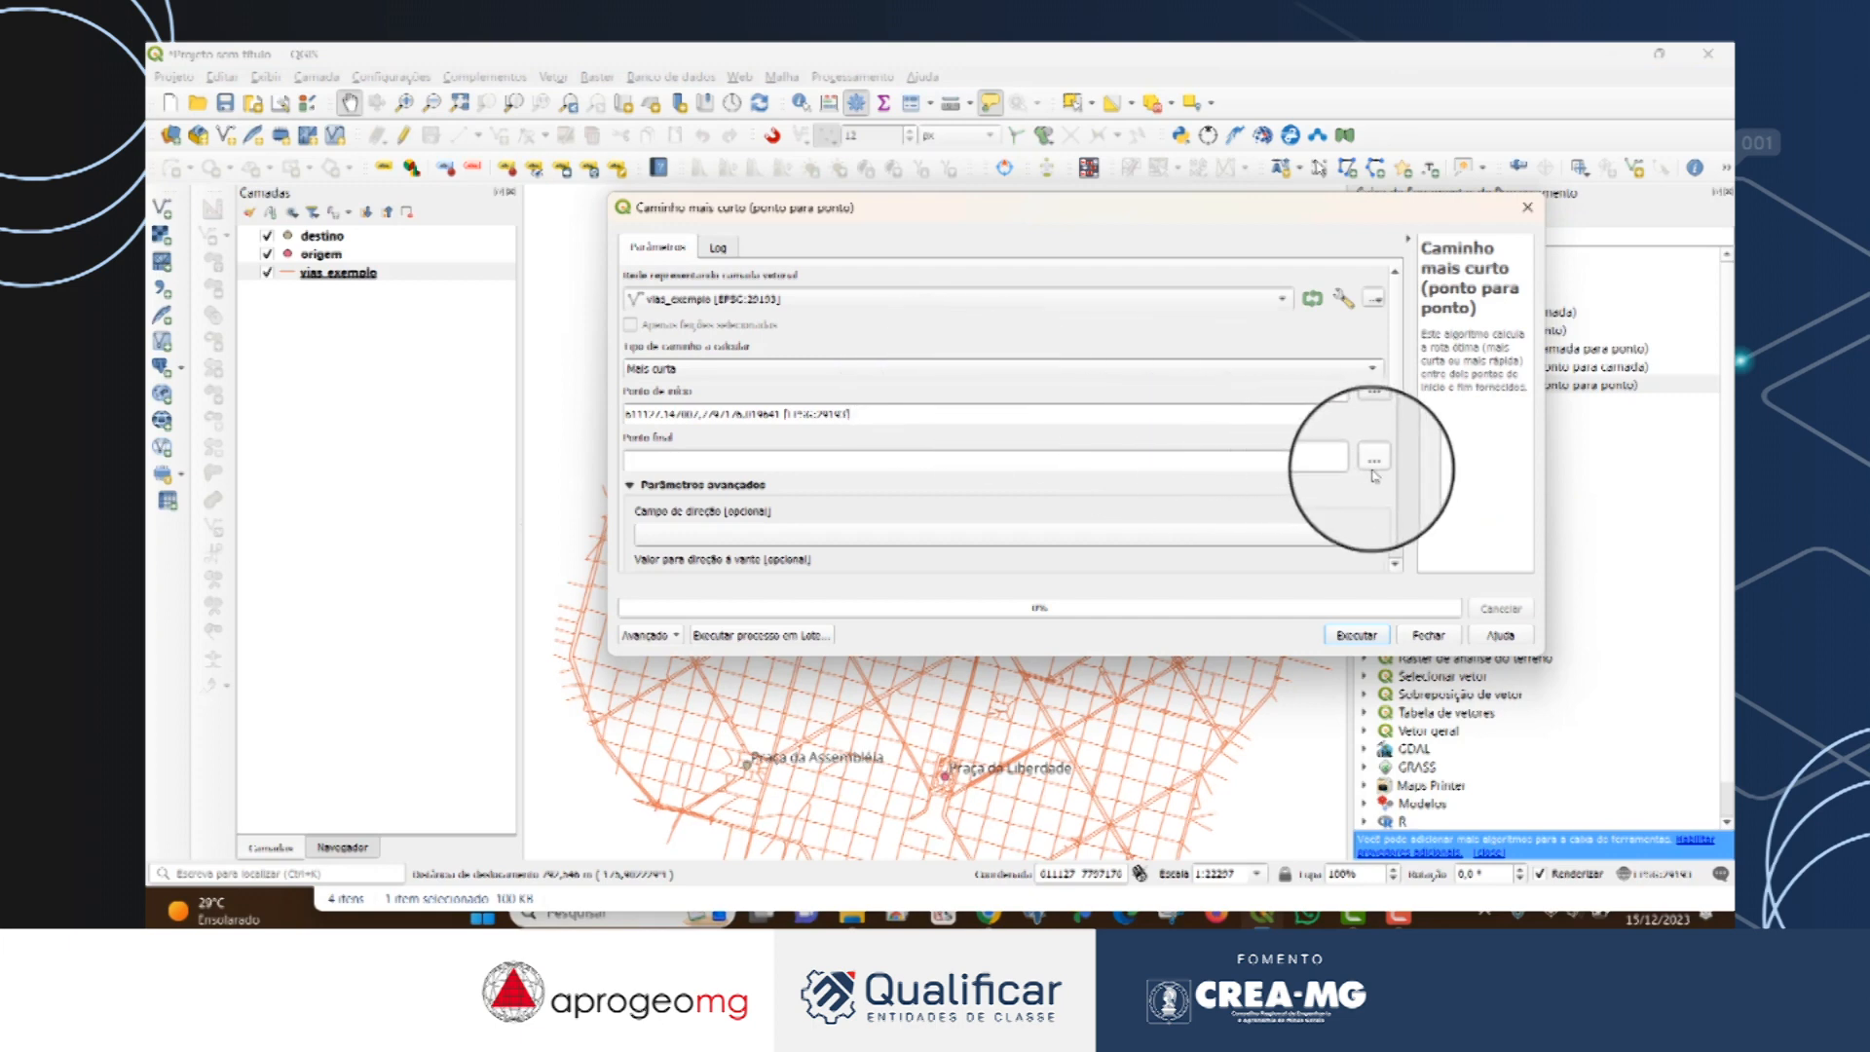
left_click(1373, 460)
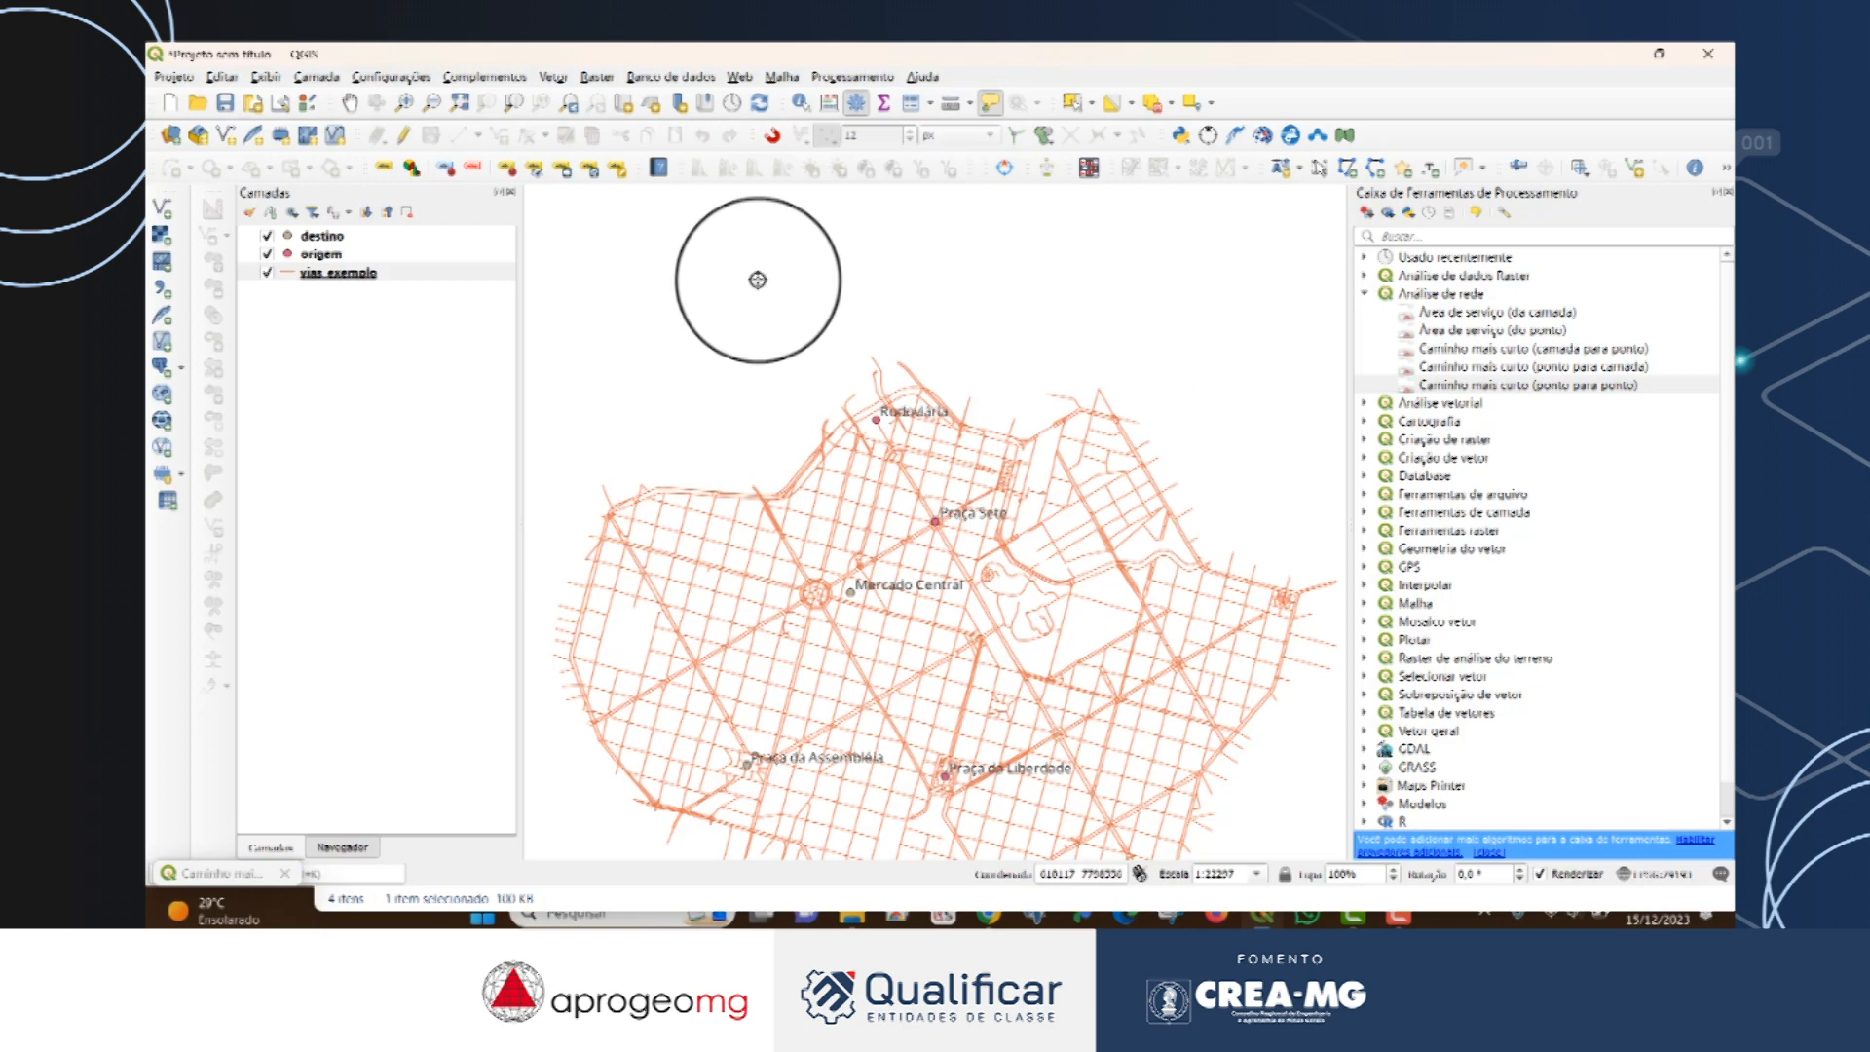
key("Down")
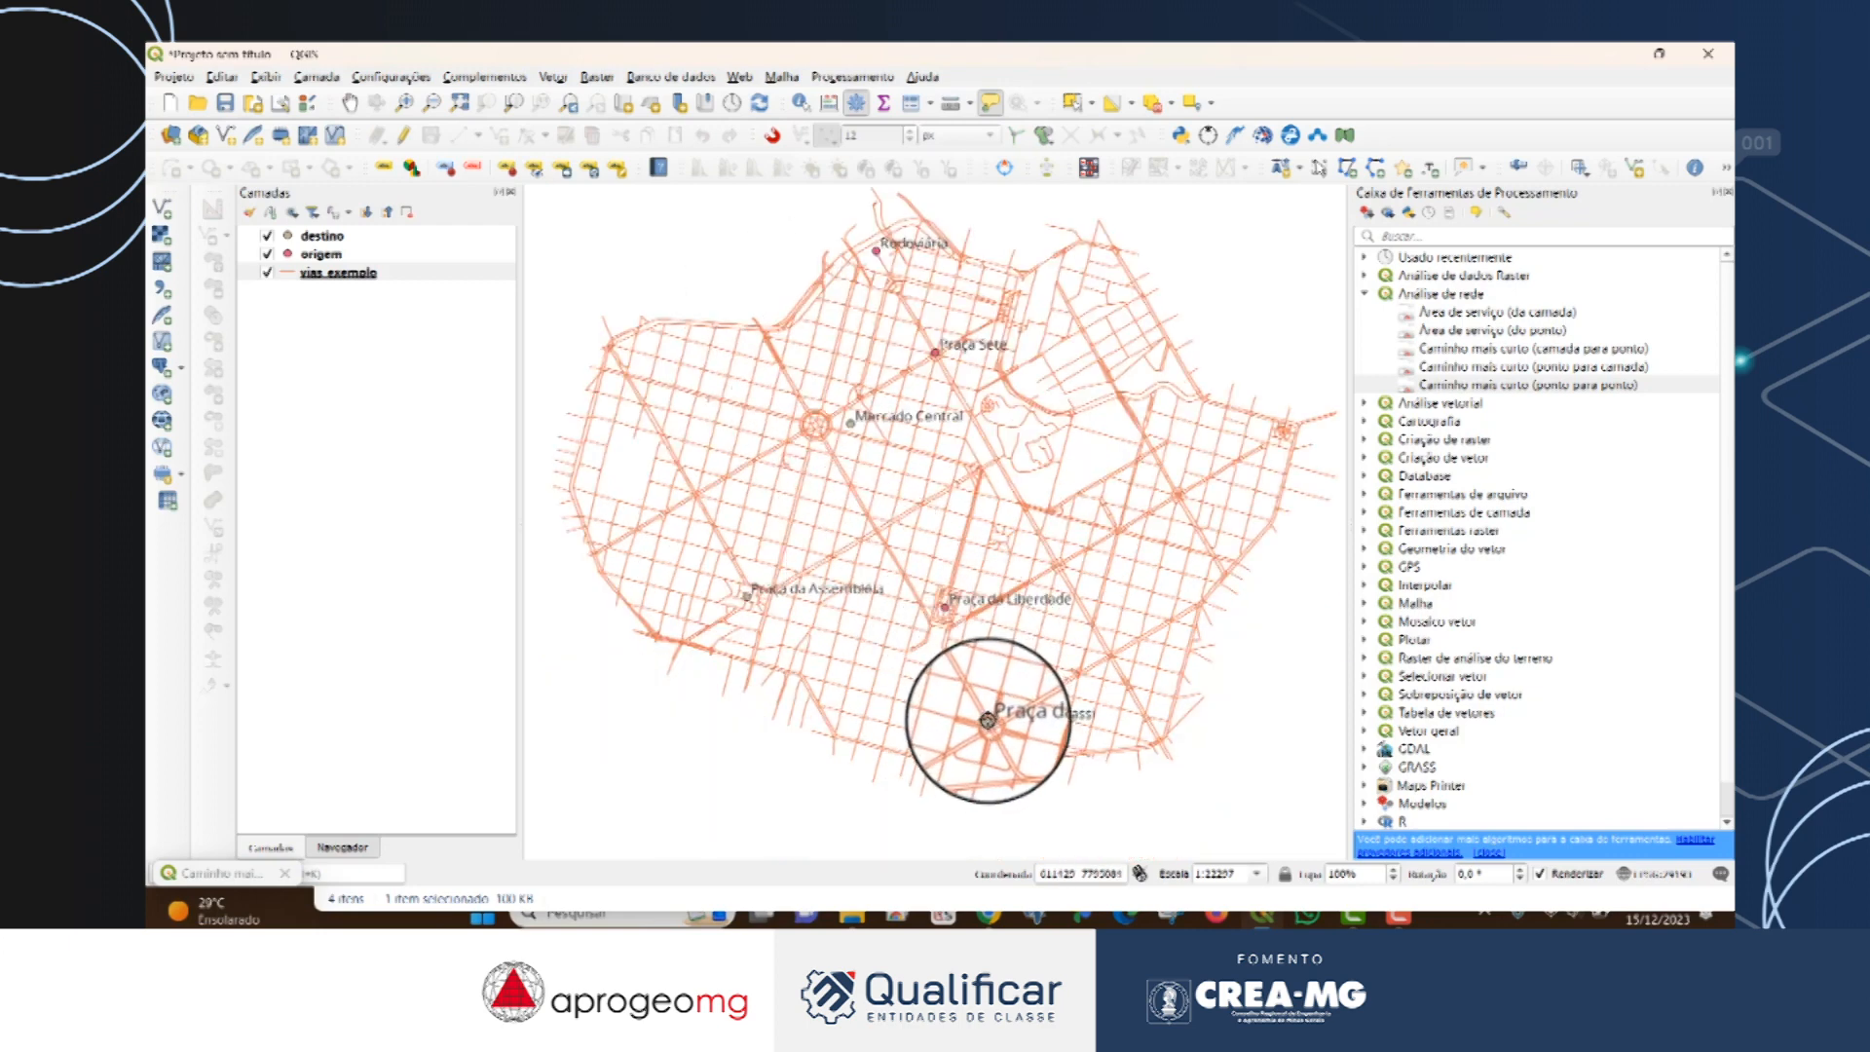
left_click(987, 723)
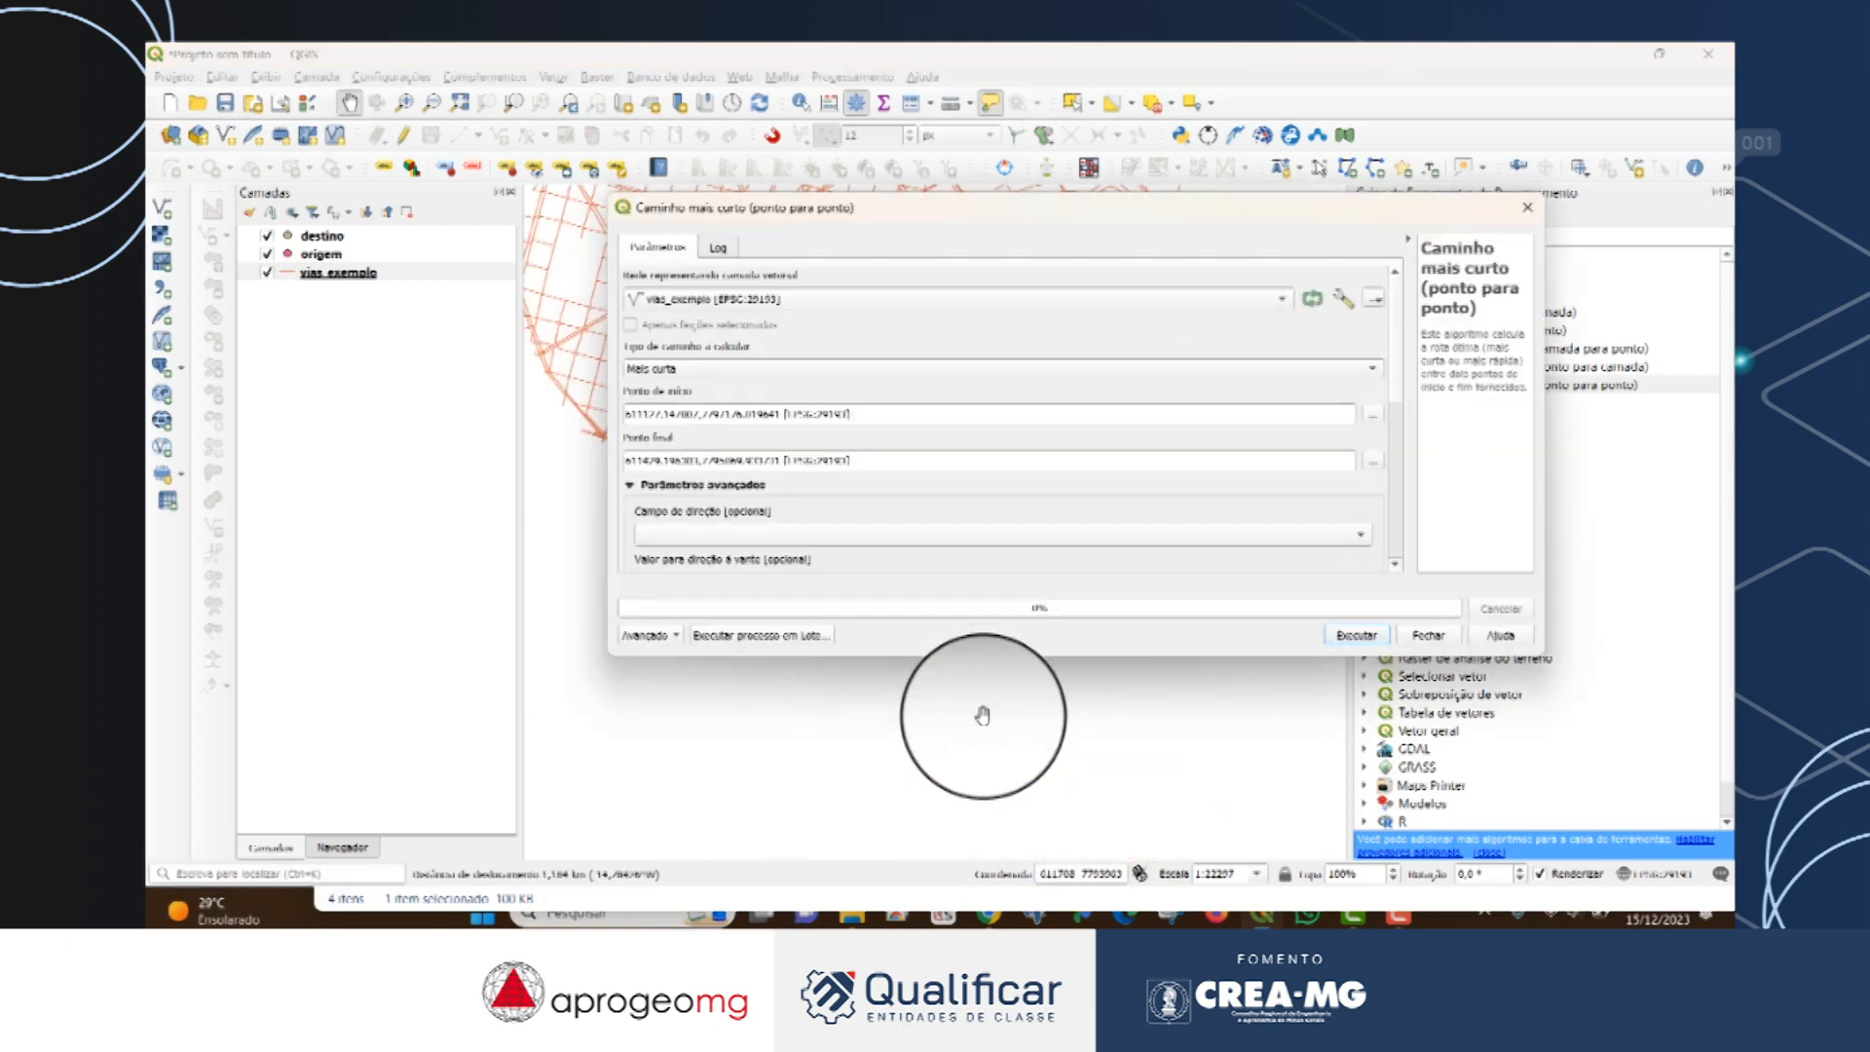
Set the topology tolerance to 10 metres and the default speed to 5 km/h in the advanced parameters.
scroll(1377, 389, "down", 6)
scroll(1381, 477, "down", 2)
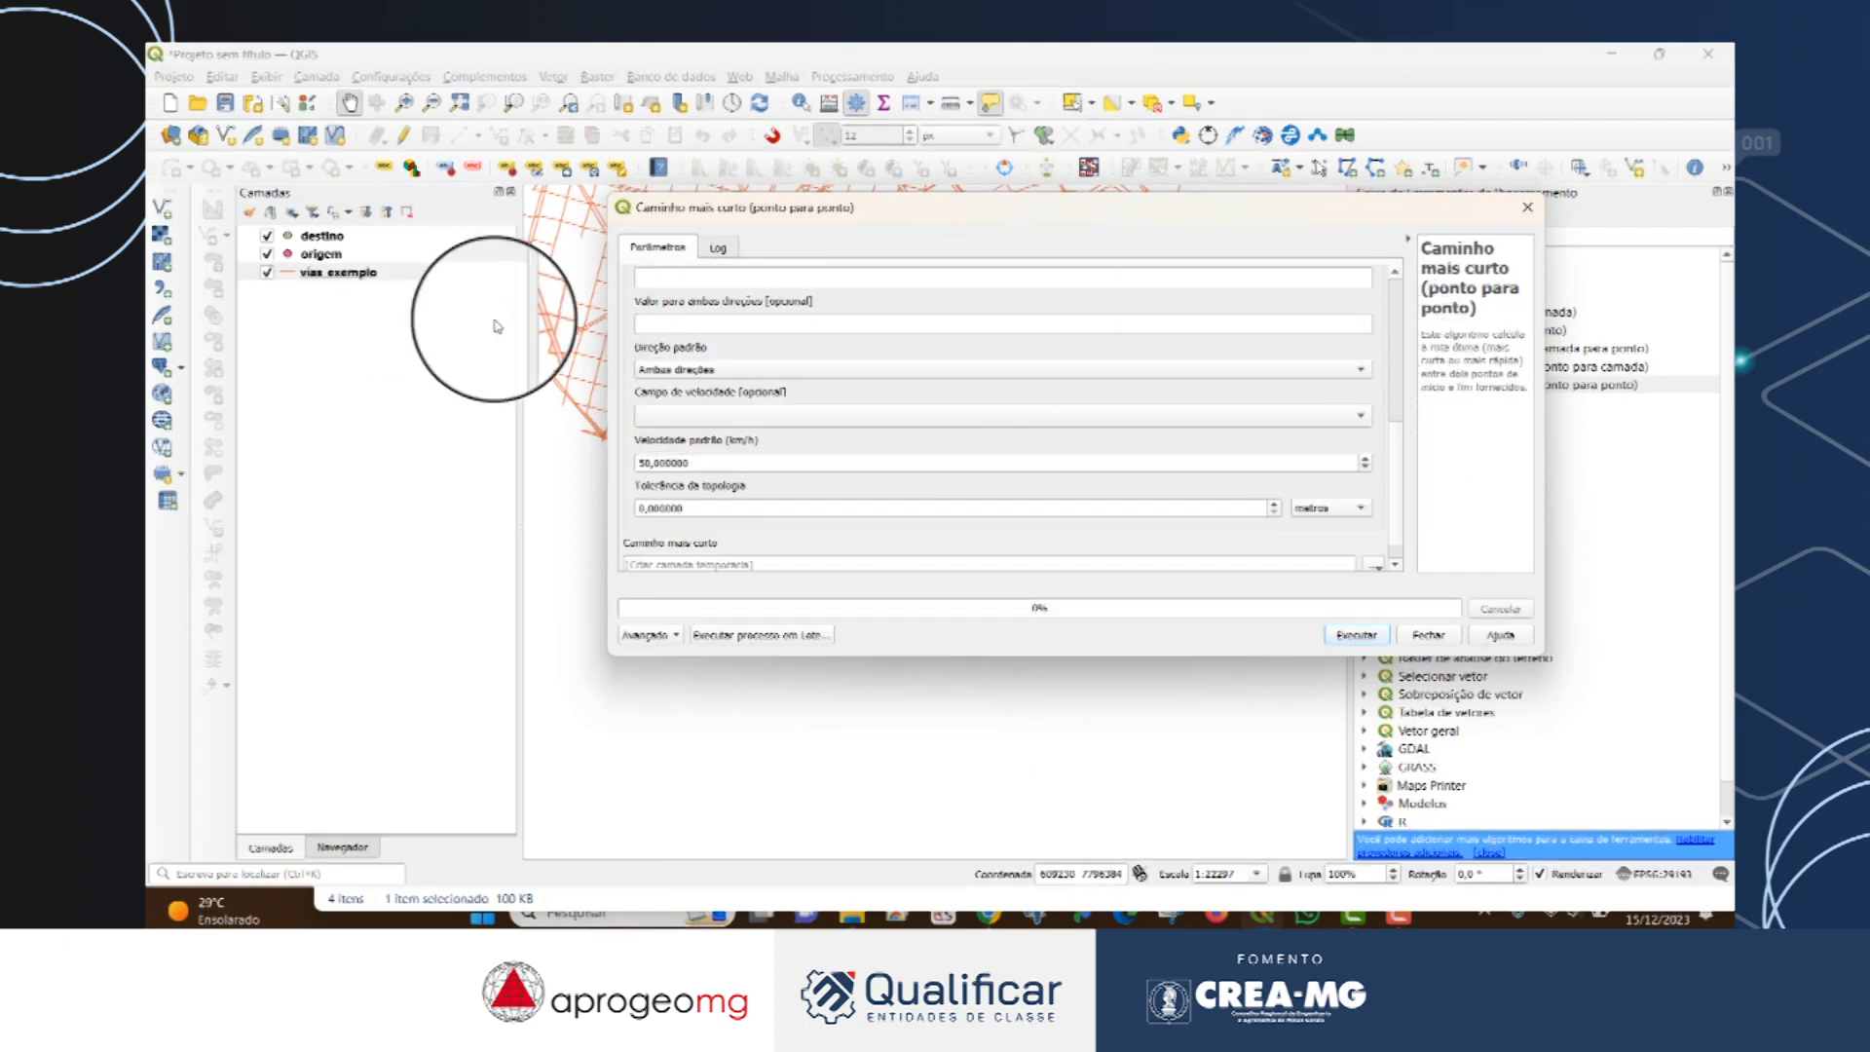
left_click(692, 507)
left_click_drag(693, 506, 639, 507)
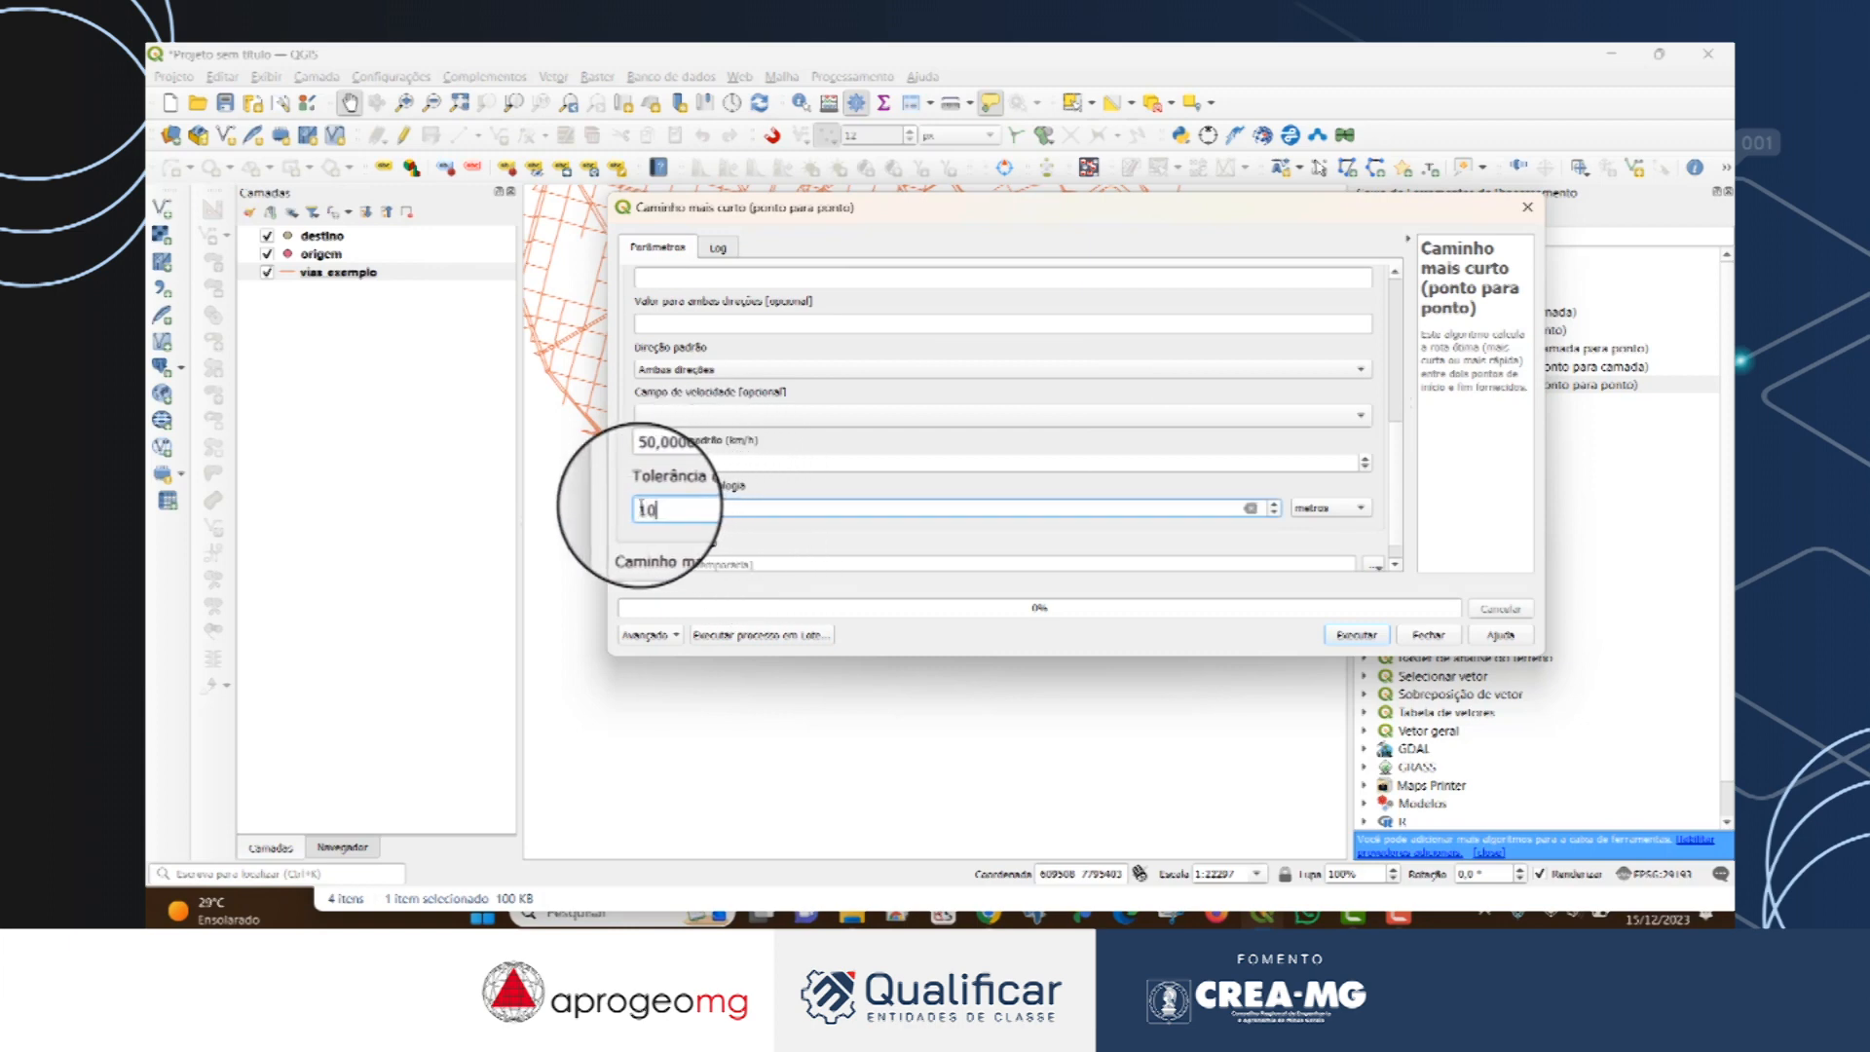
type("10")
left_click(710, 460)
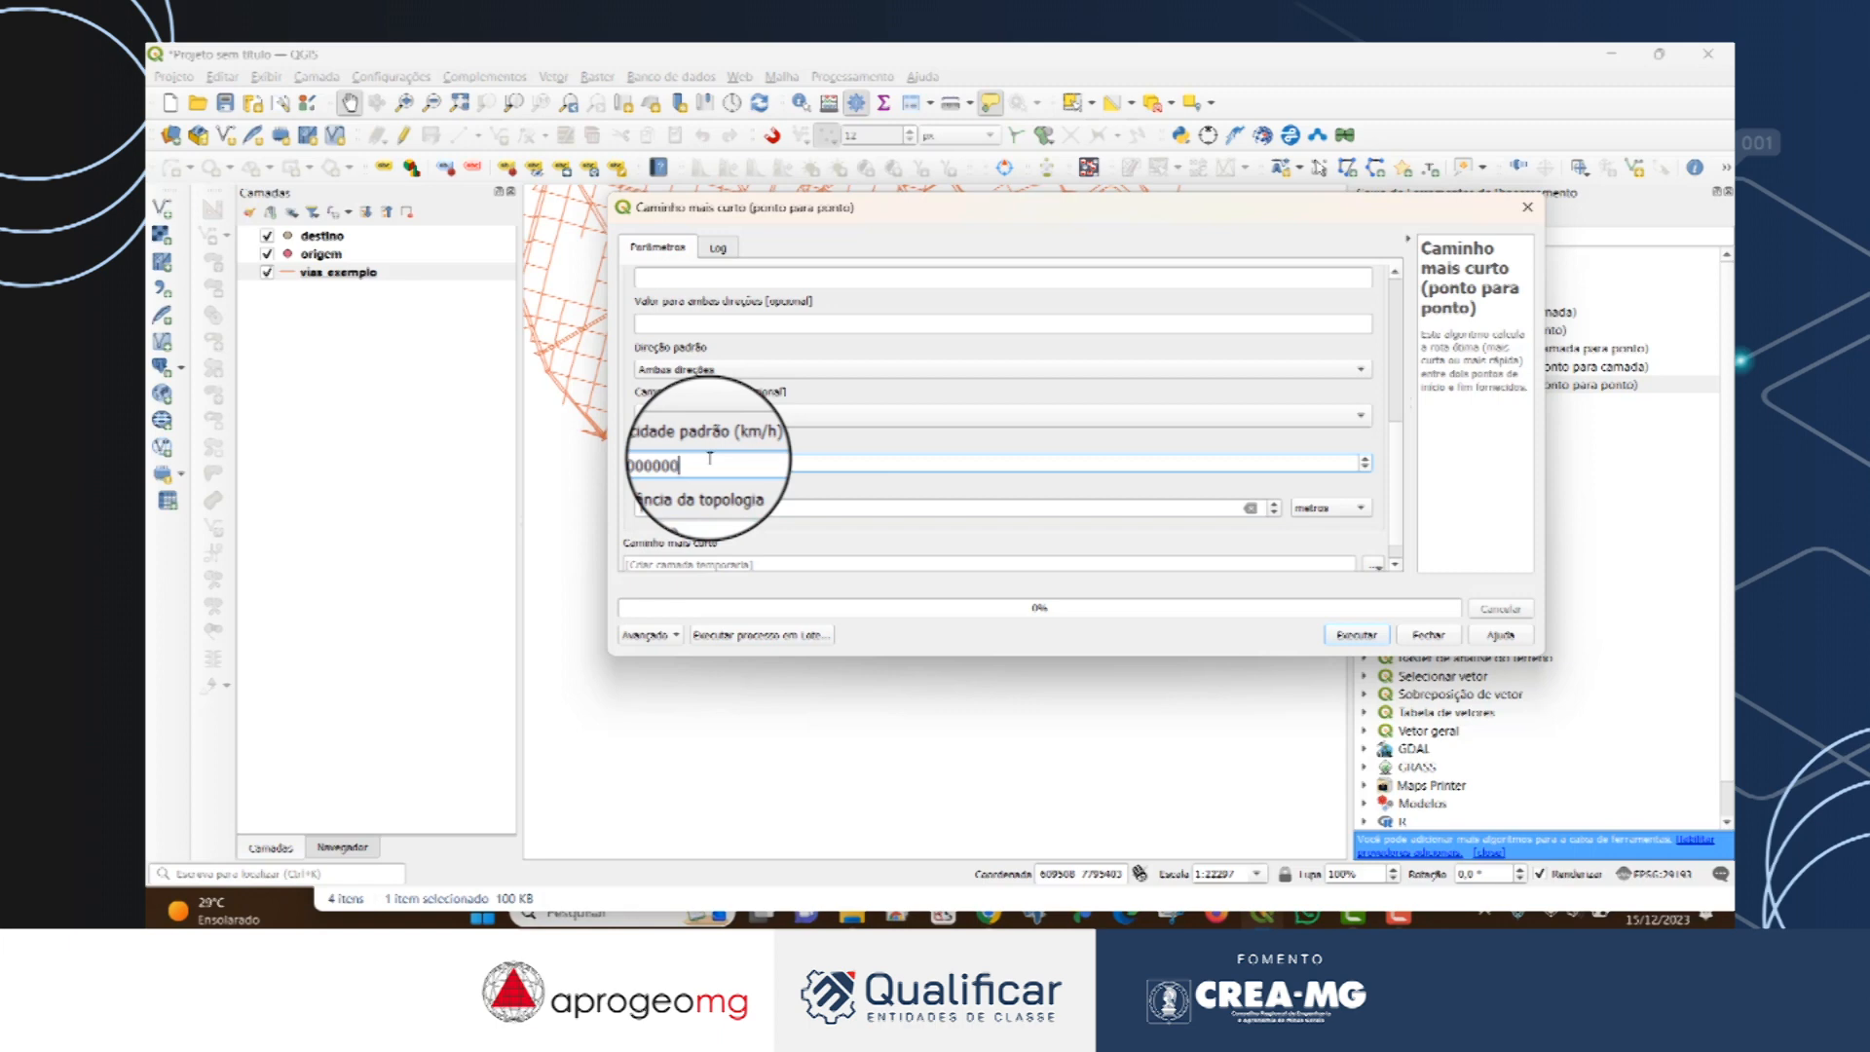
left_click_drag(709, 460, 616, 458)
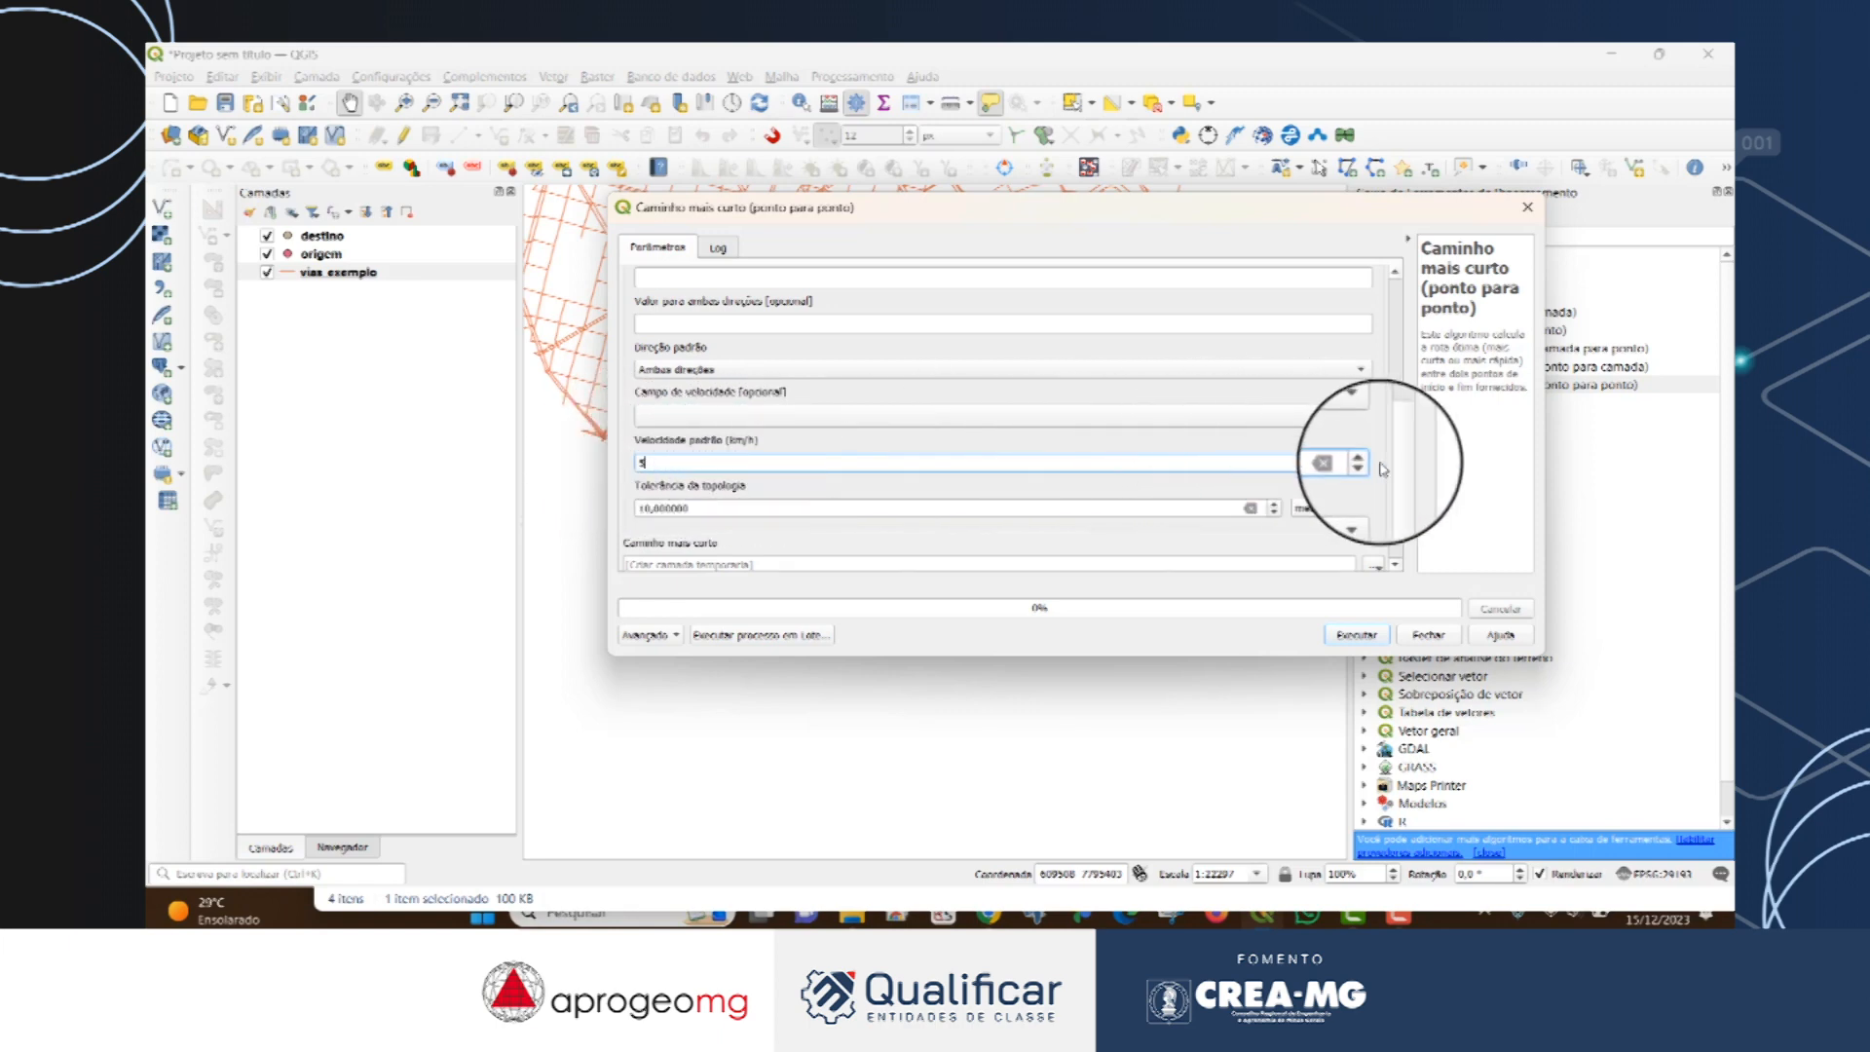
Review the parameters, run the shortest path calculation on vias_exemplo to a temporary layer, and close the tool.
left_click_drag(1400, 487, 1390, 332)
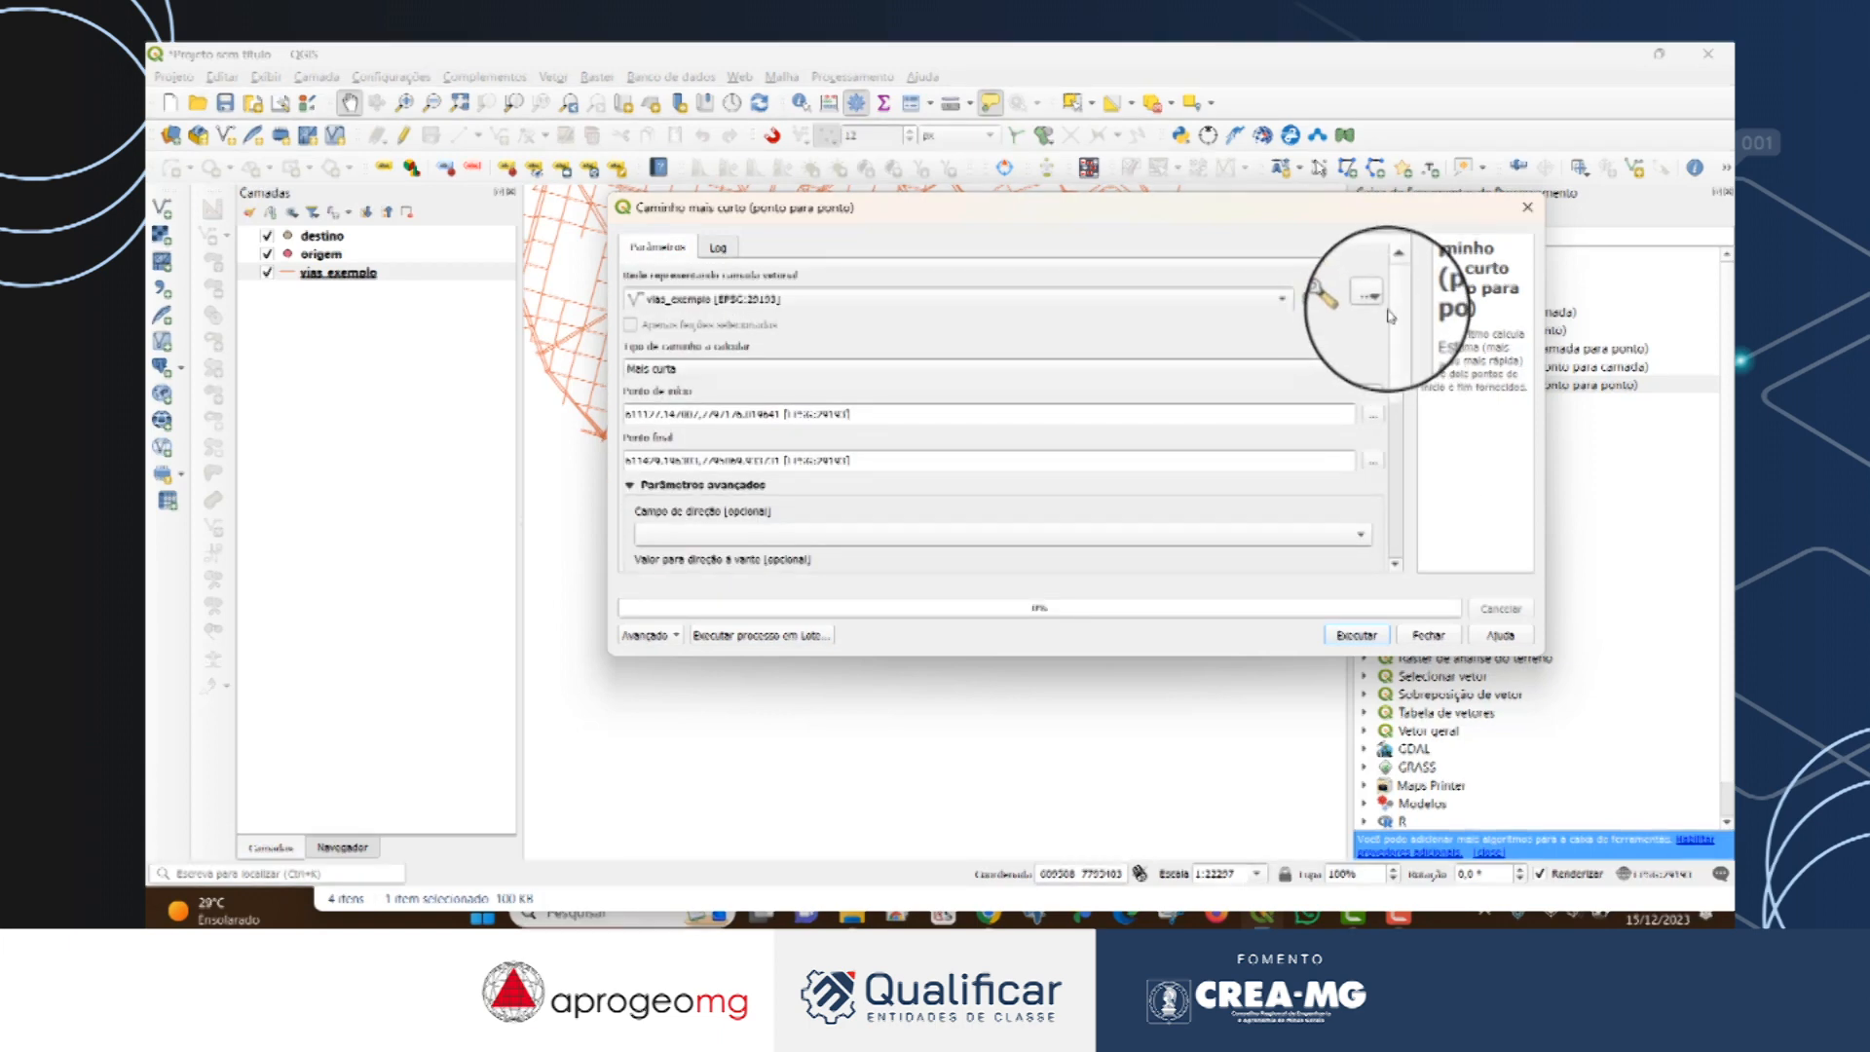
scroll(1368, 409, "down", 10)
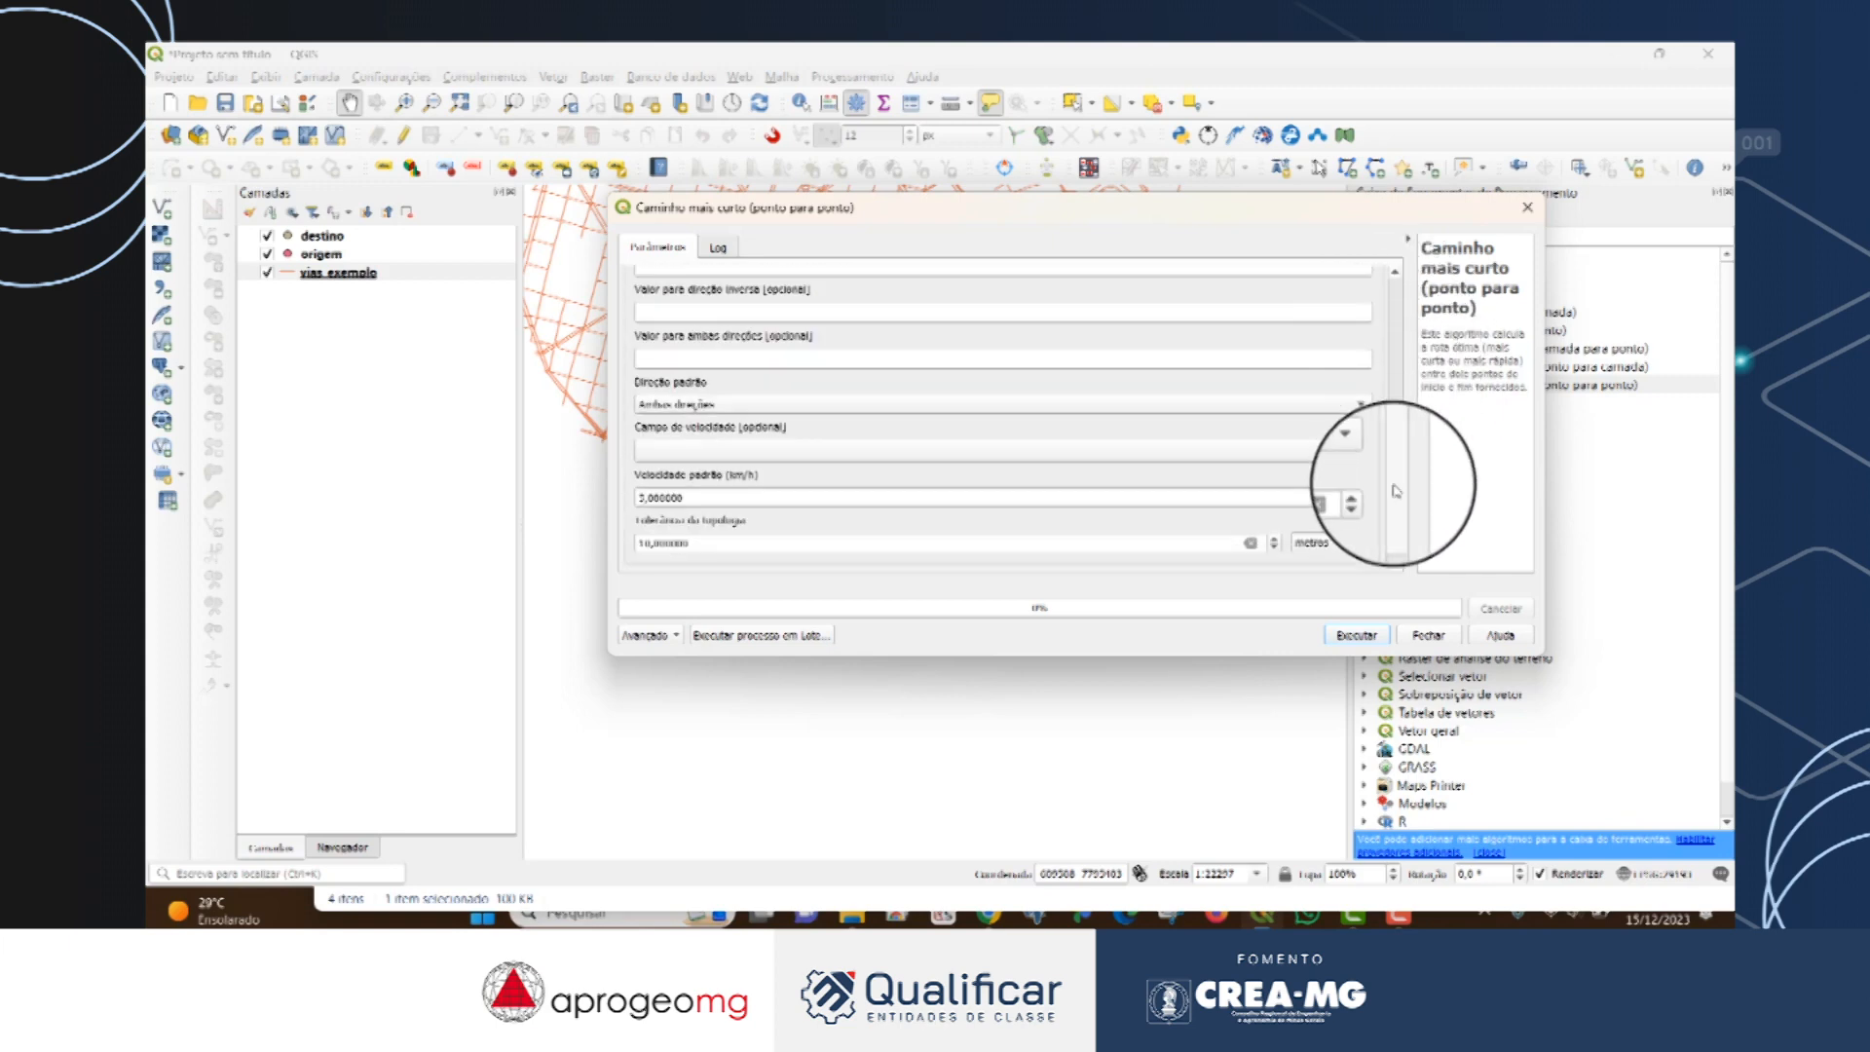
left_click(1354, 633)
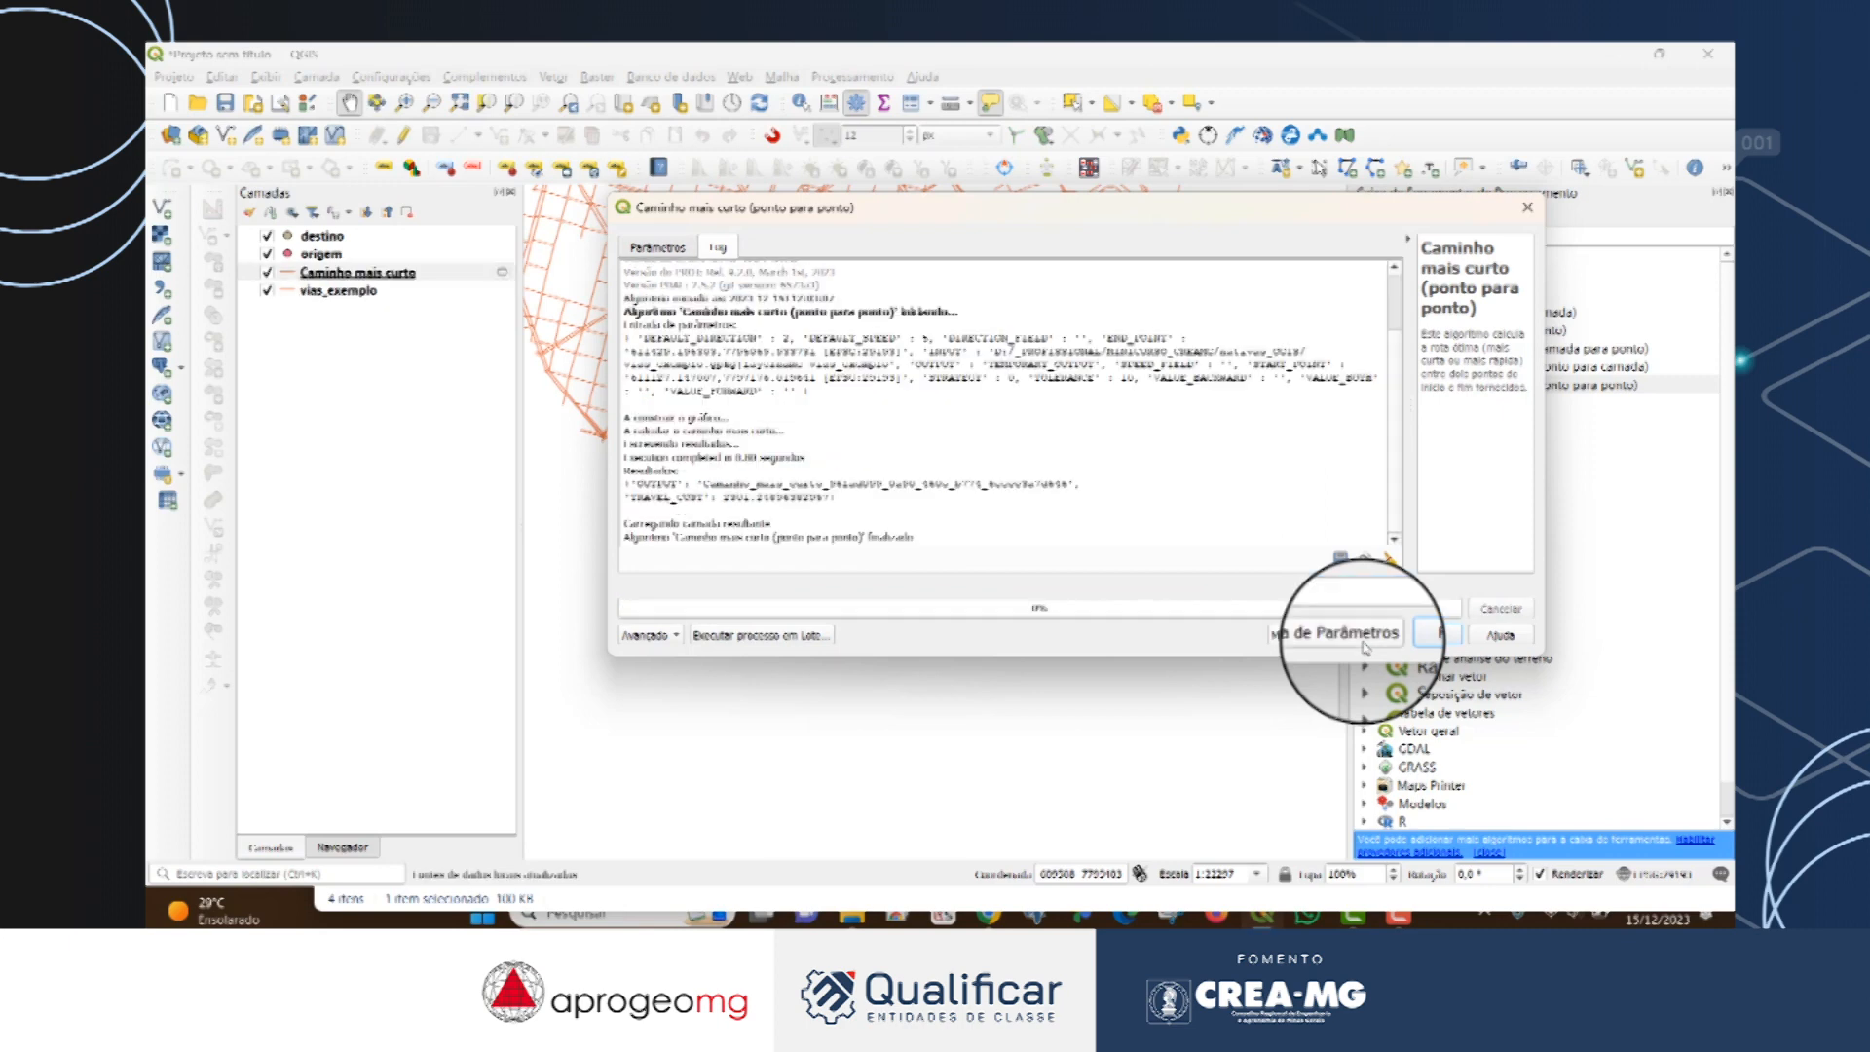
left_click(1427, 635)
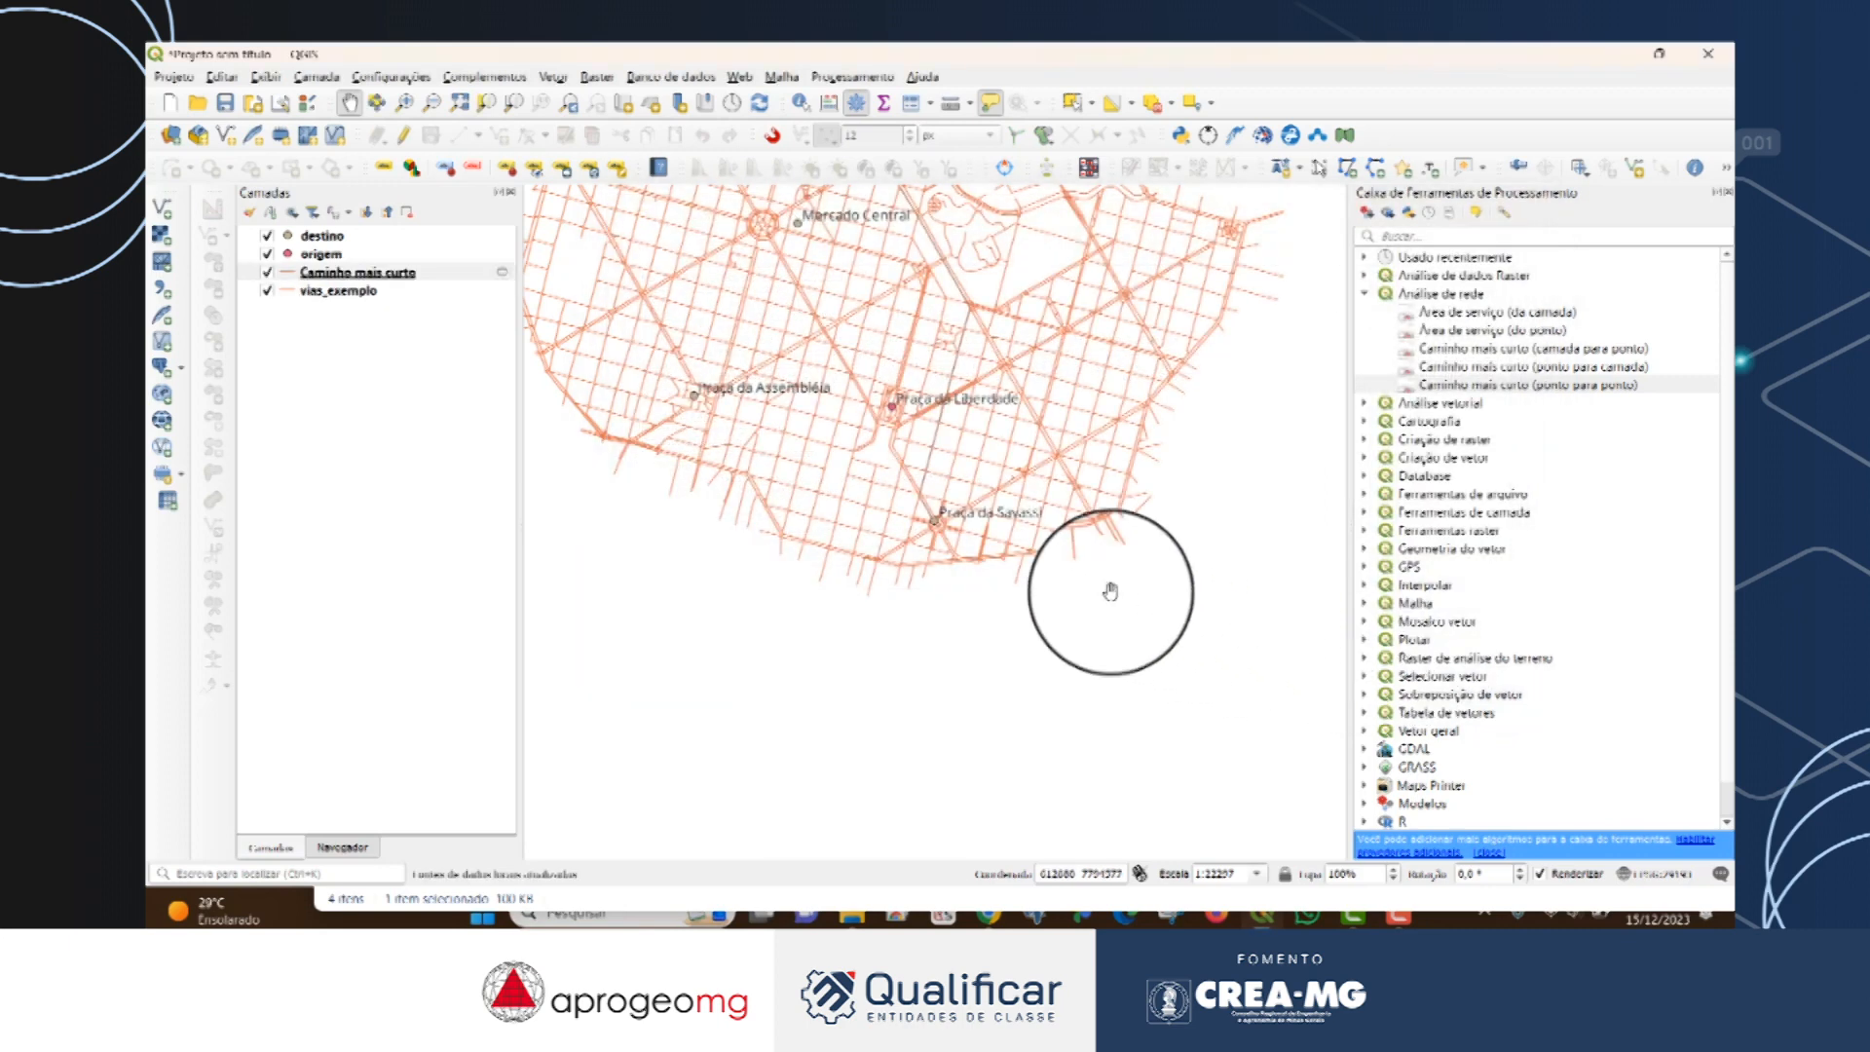
Style the Caminho mais curto layer as a black line 0.6 mm wide and zoom the map to that layer.
left_click(297, 273)
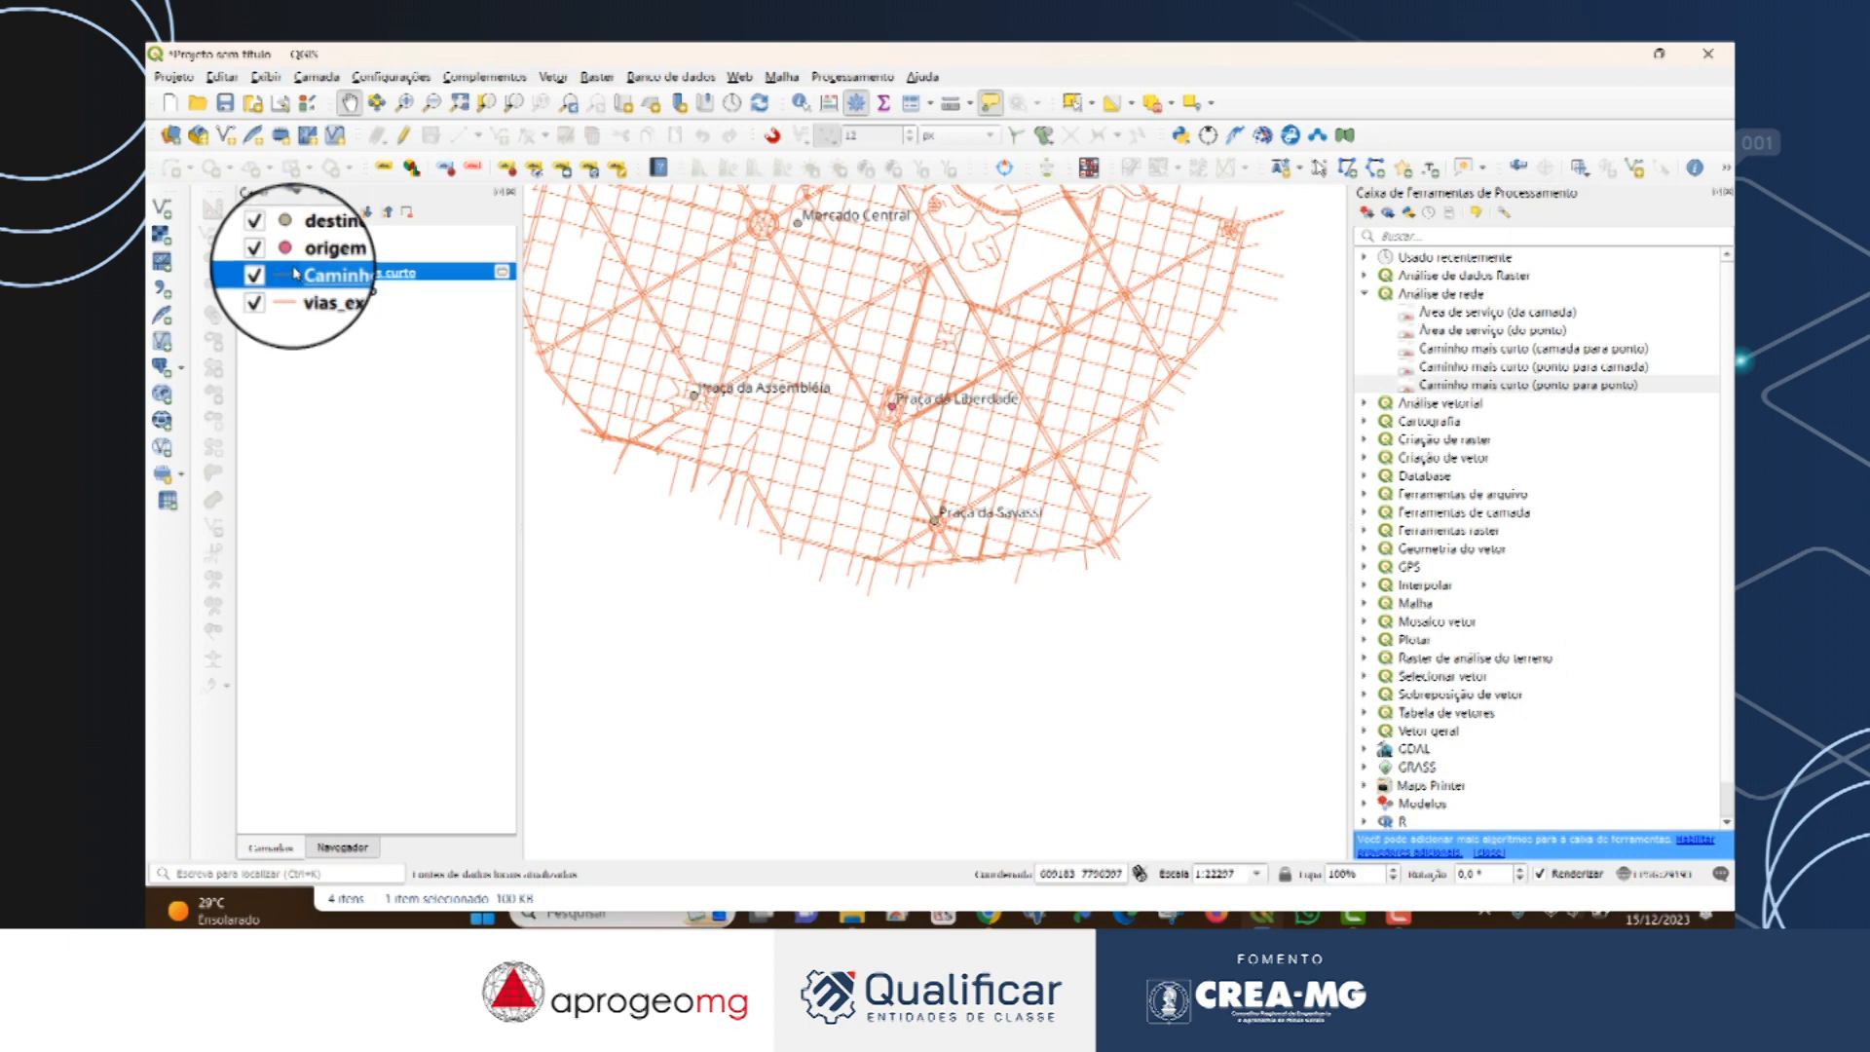
double_click(297, 274)
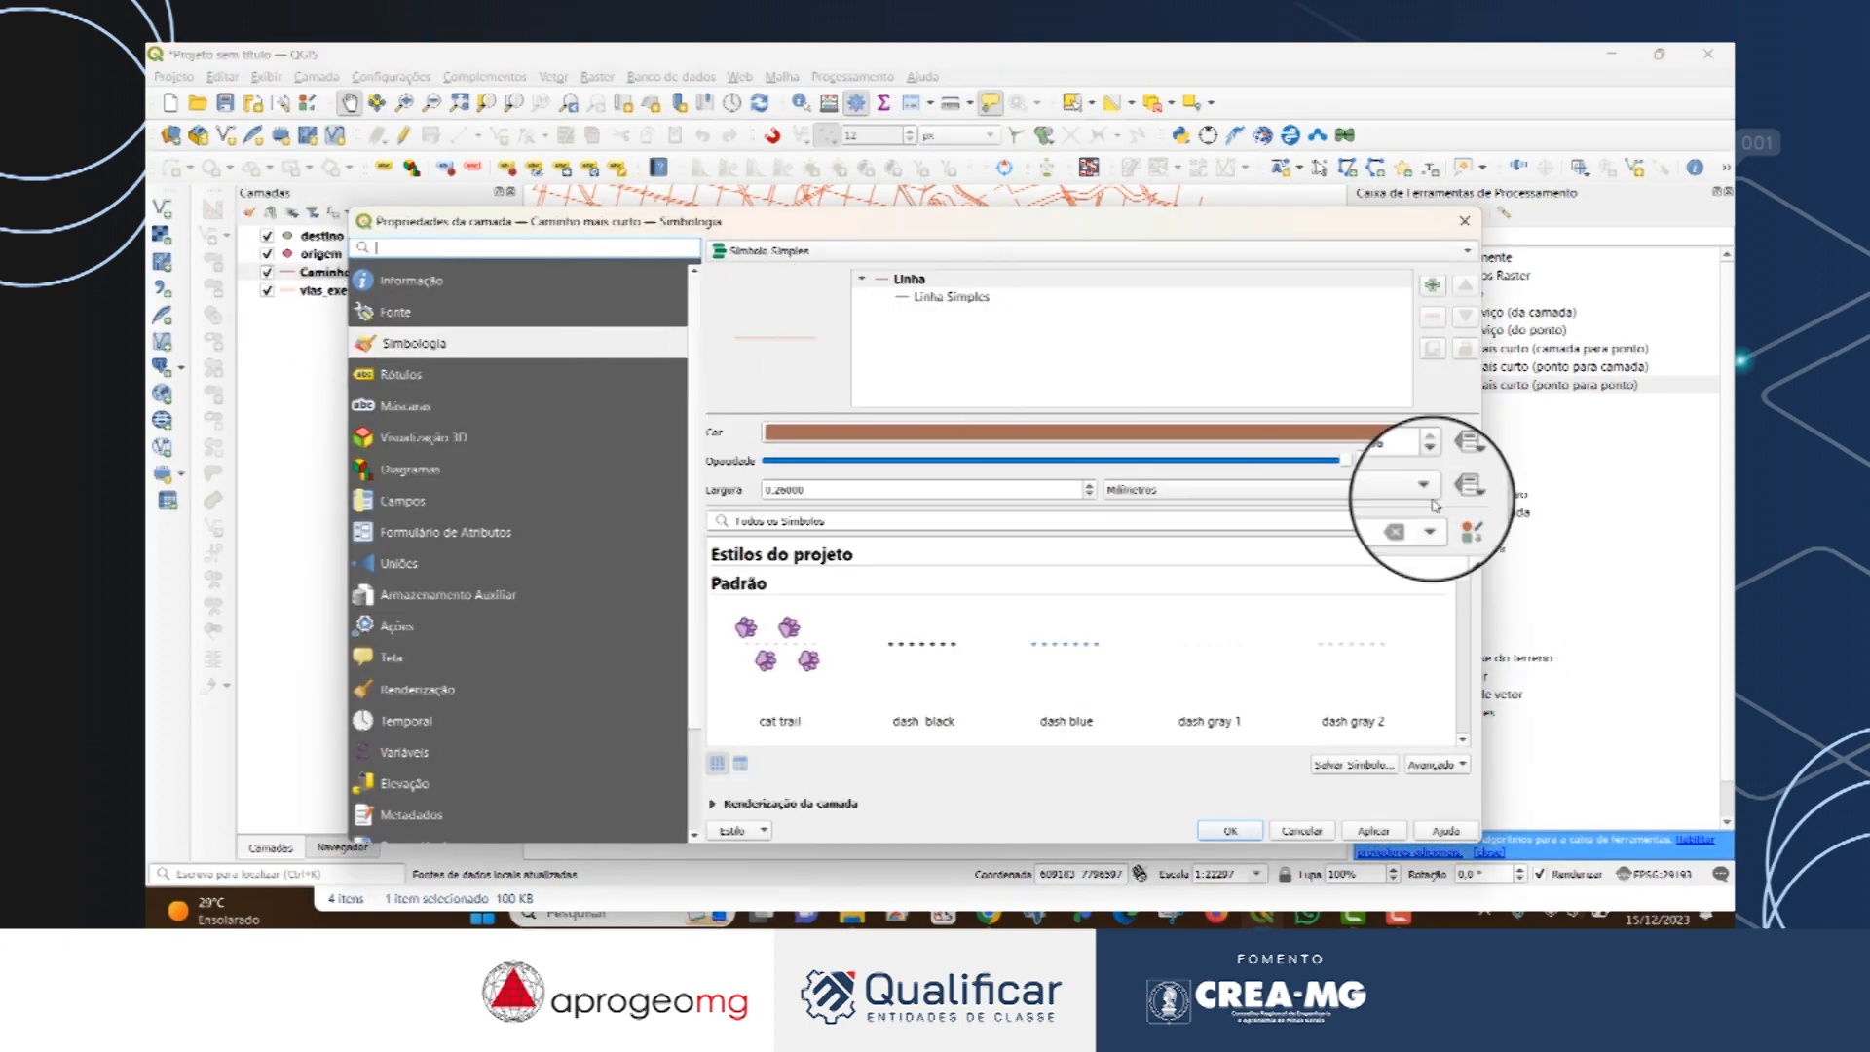
left_click(1461, 426)
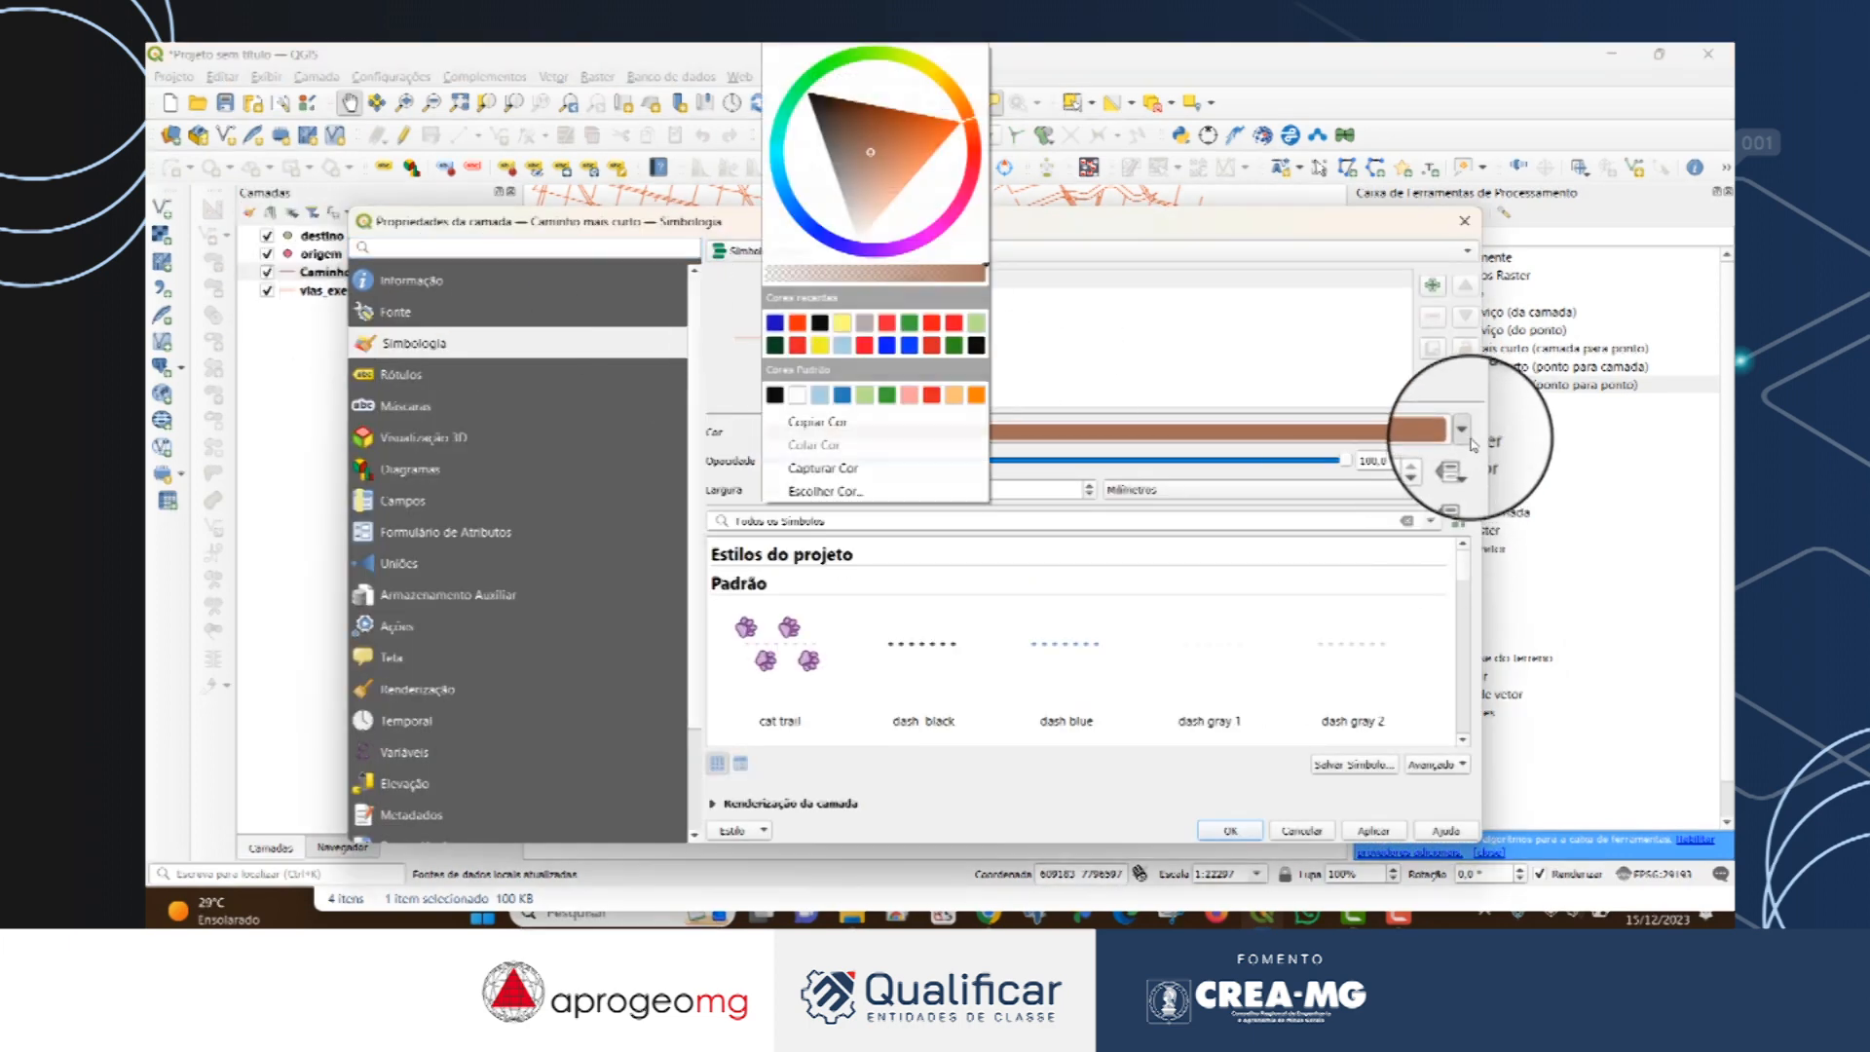
left_click(784, 375)
double_click(777, 490)
left_click_drag(779, 487, 777, 488)
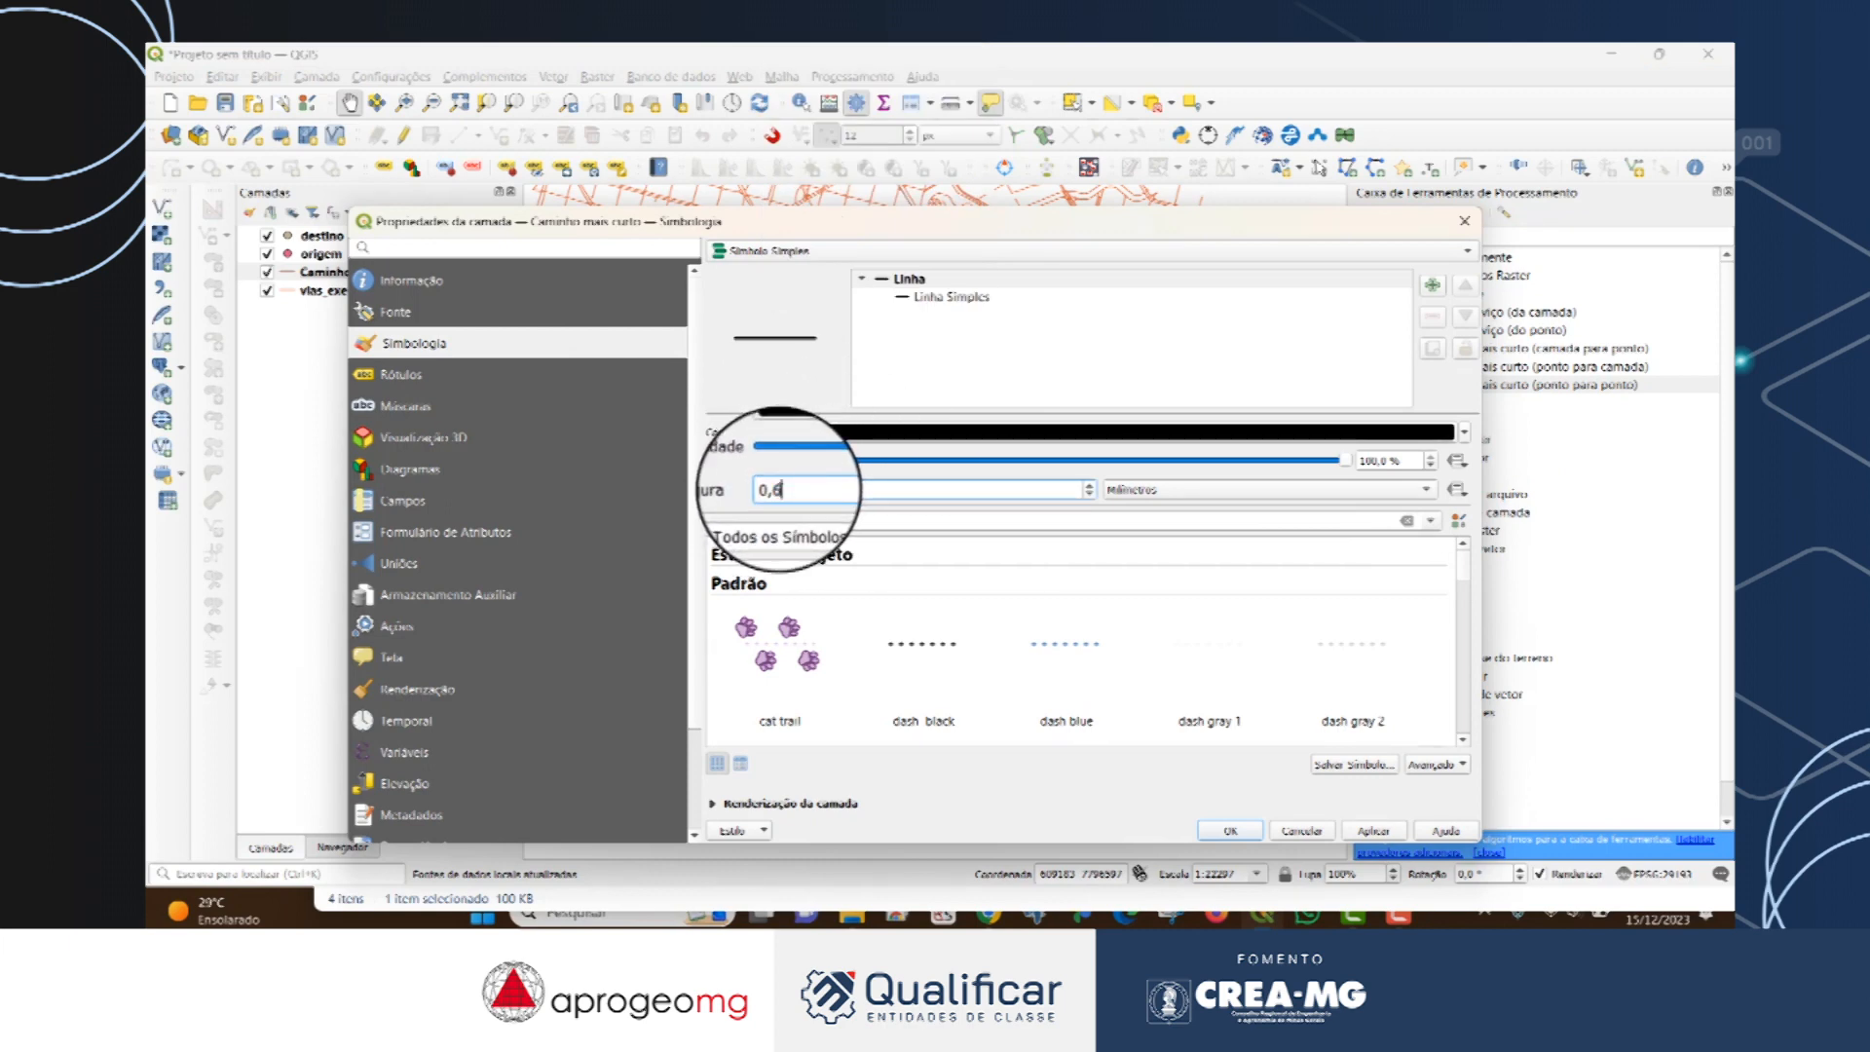
type("6")
left_click(1373, 829)
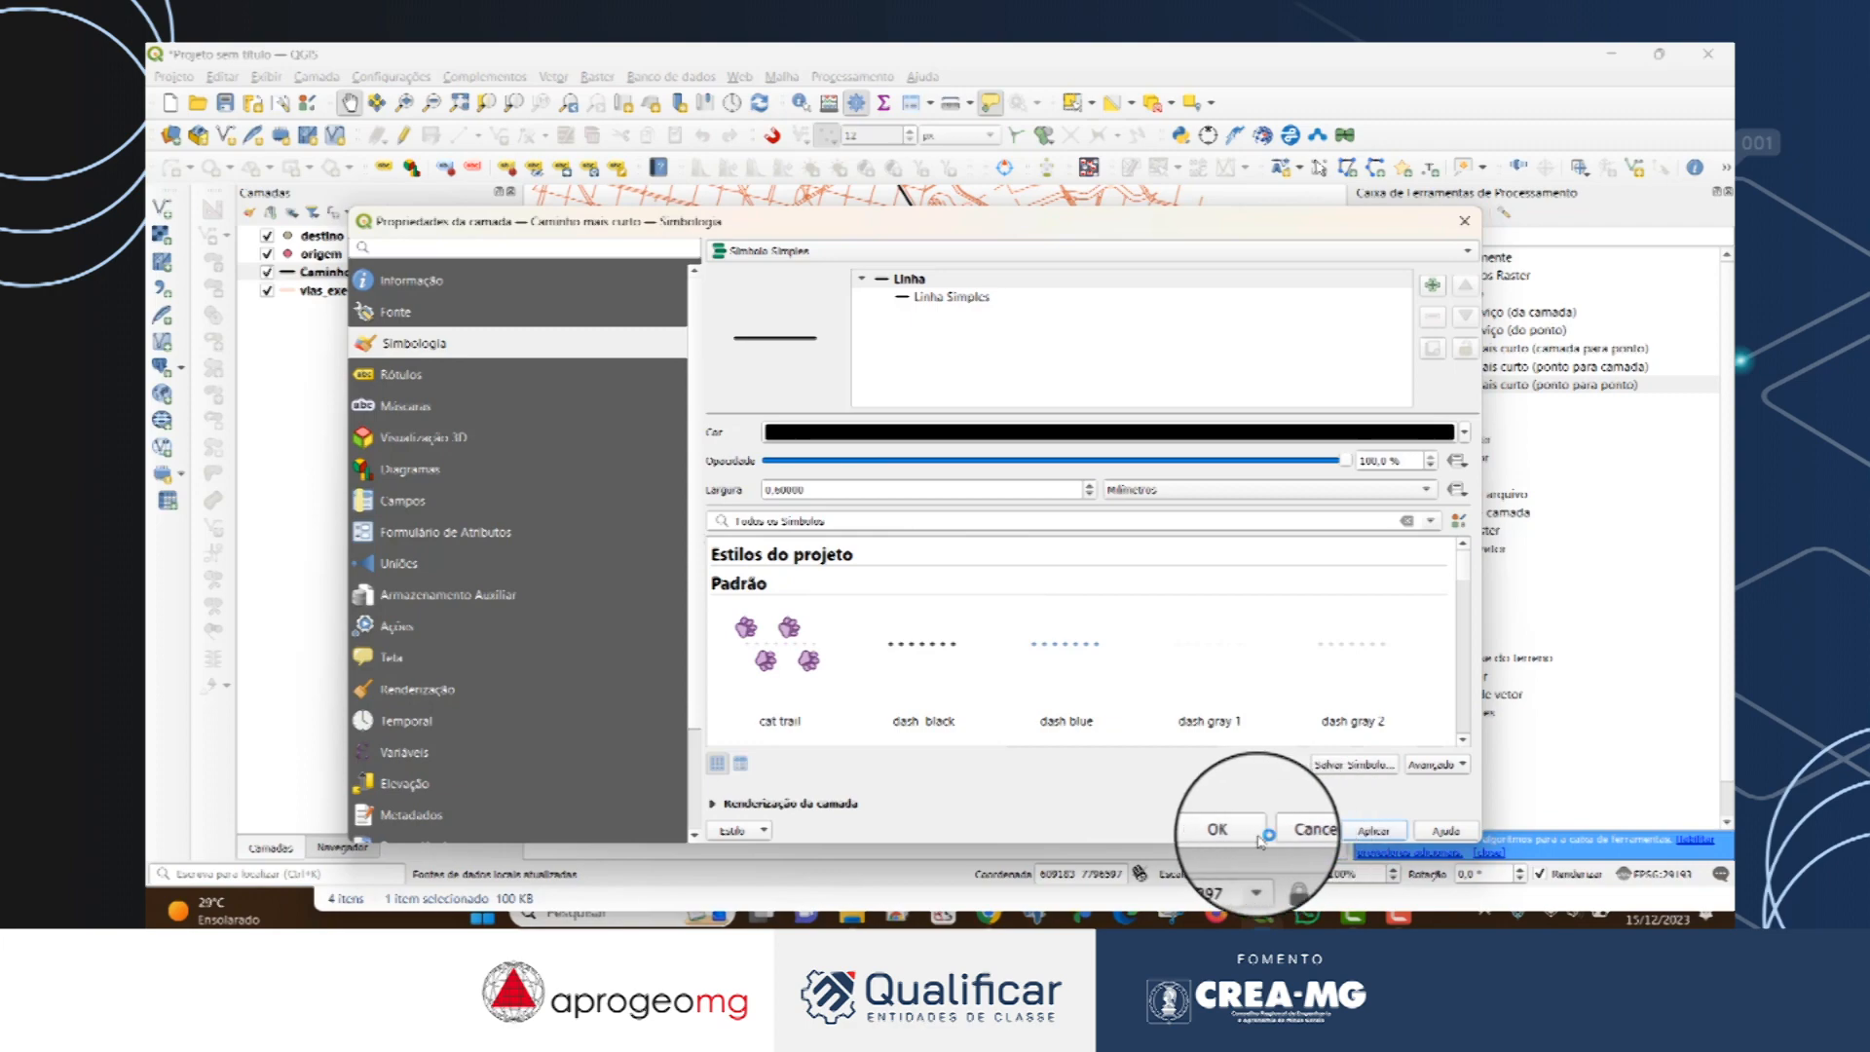
left_click(1251, 831)
right_click(365, 275)
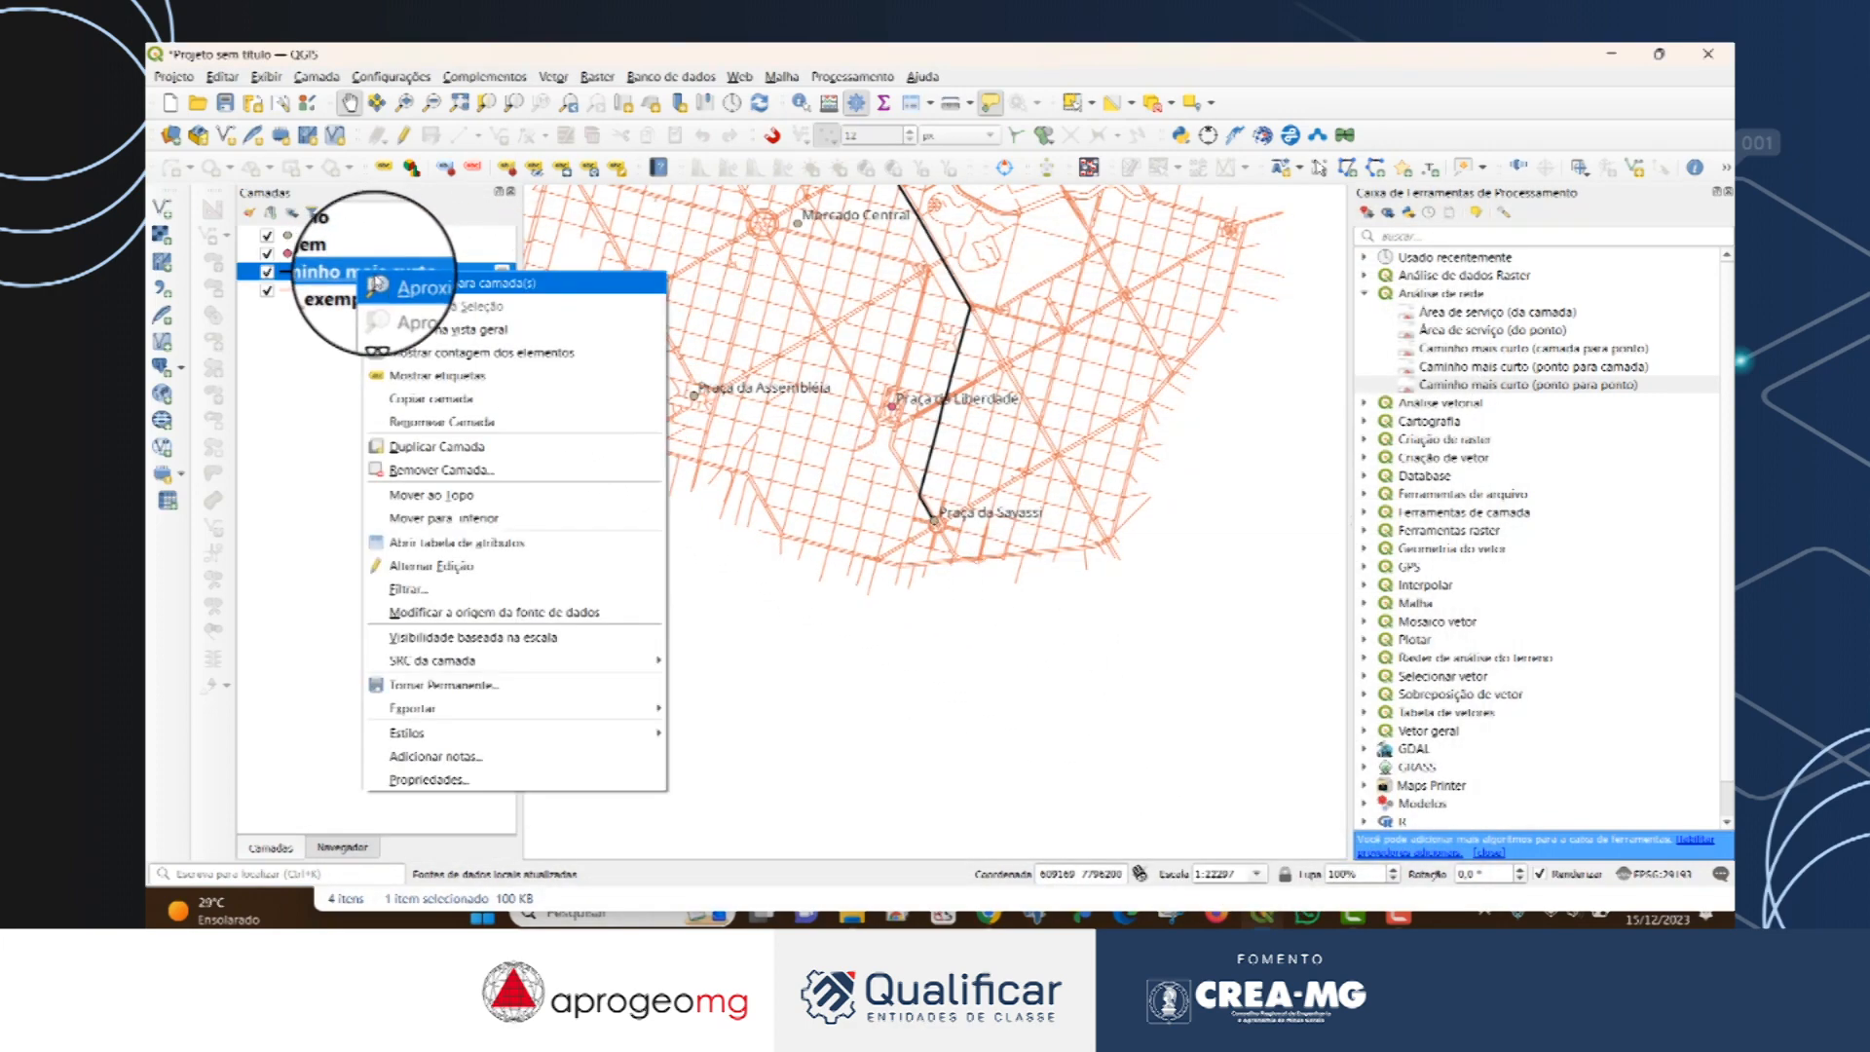
left_click(380, 284)
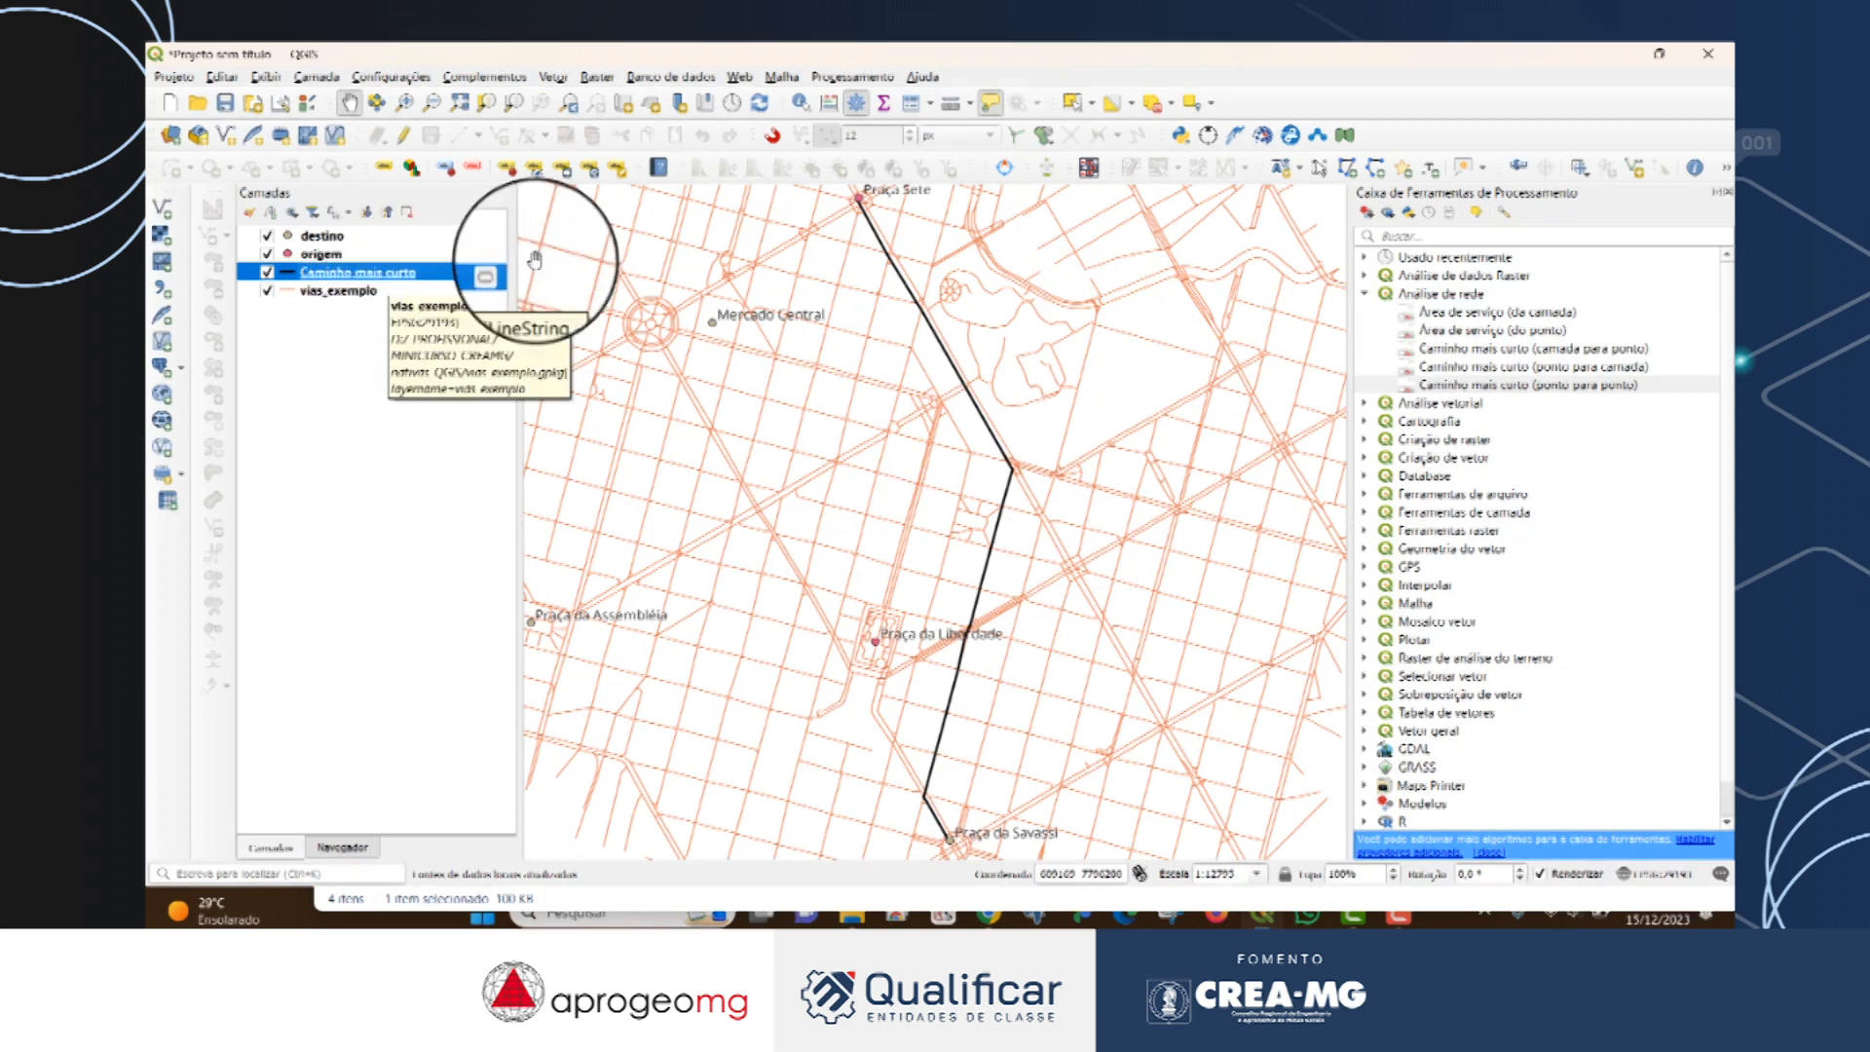
Reopen the point-to-point shortest path tool and paste Praça Sete's coordinates from the Google Slides activity, 611127.5971957301, 7797178.969116434, as the start point.
double_click(1471, 387)
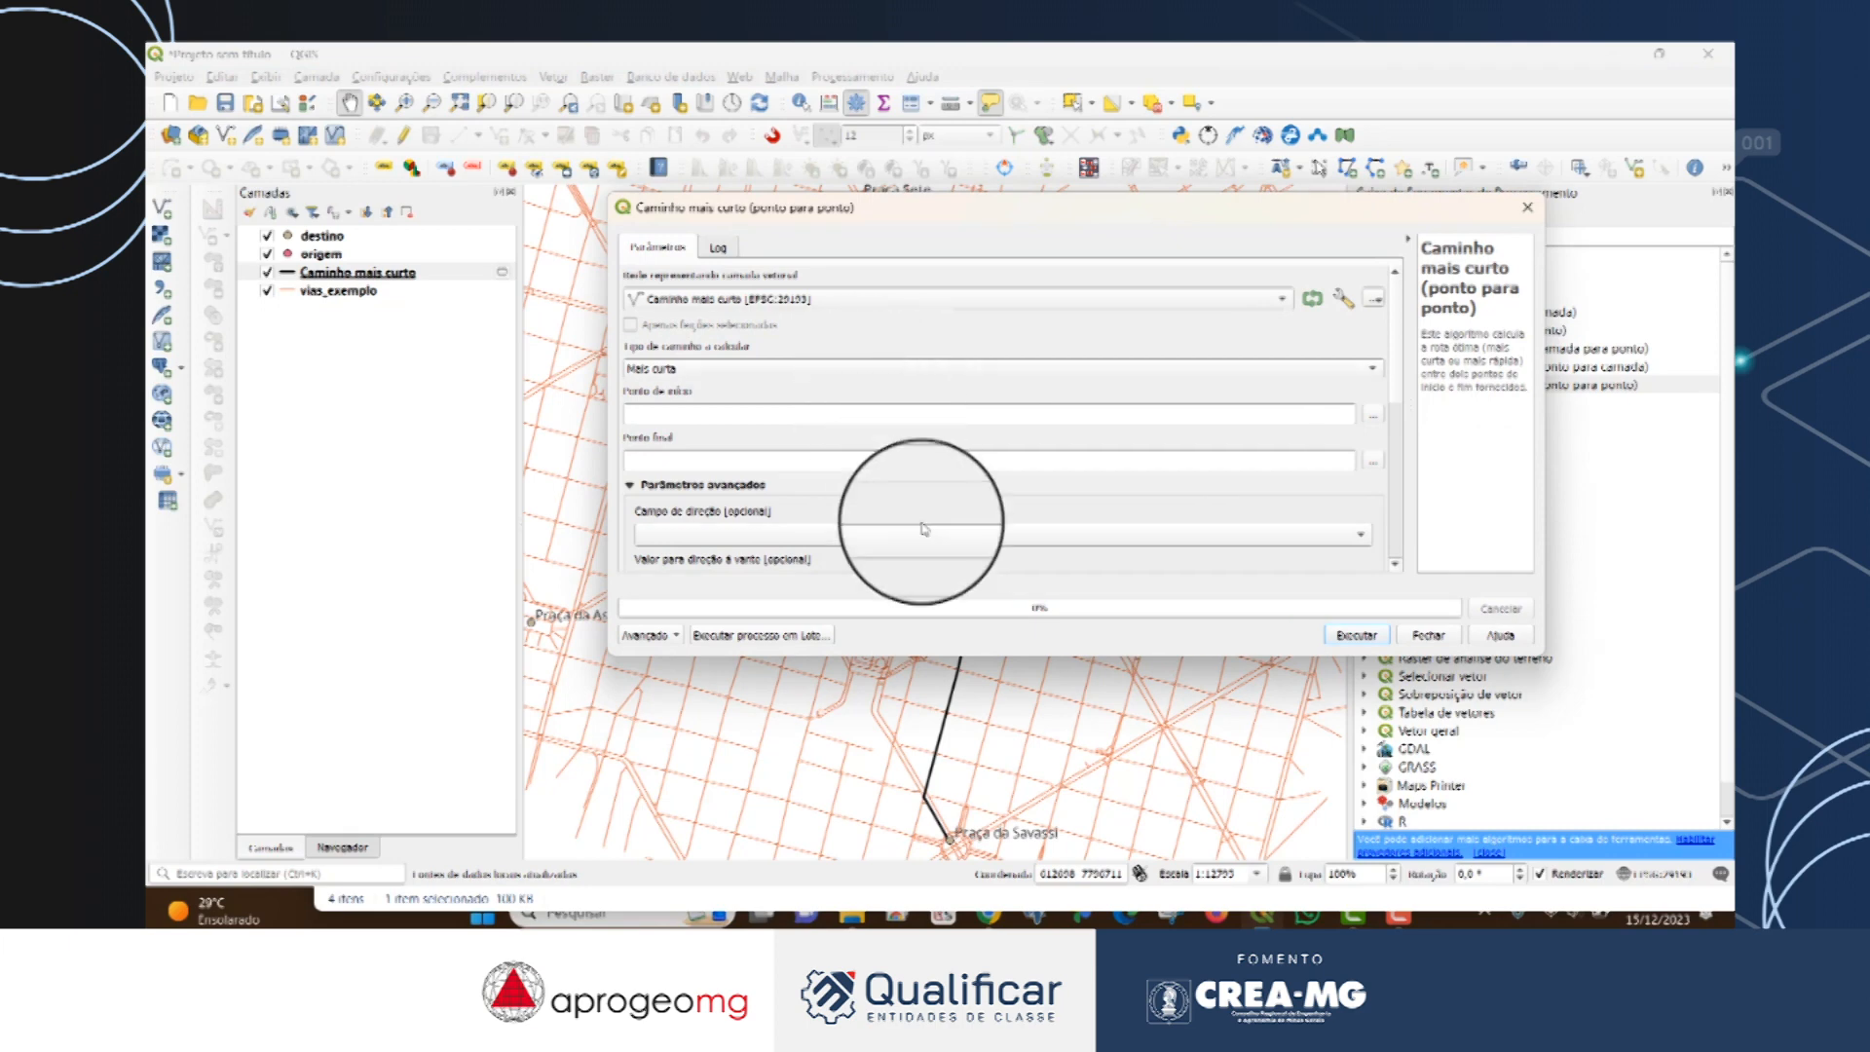
left_click(1006, 903)
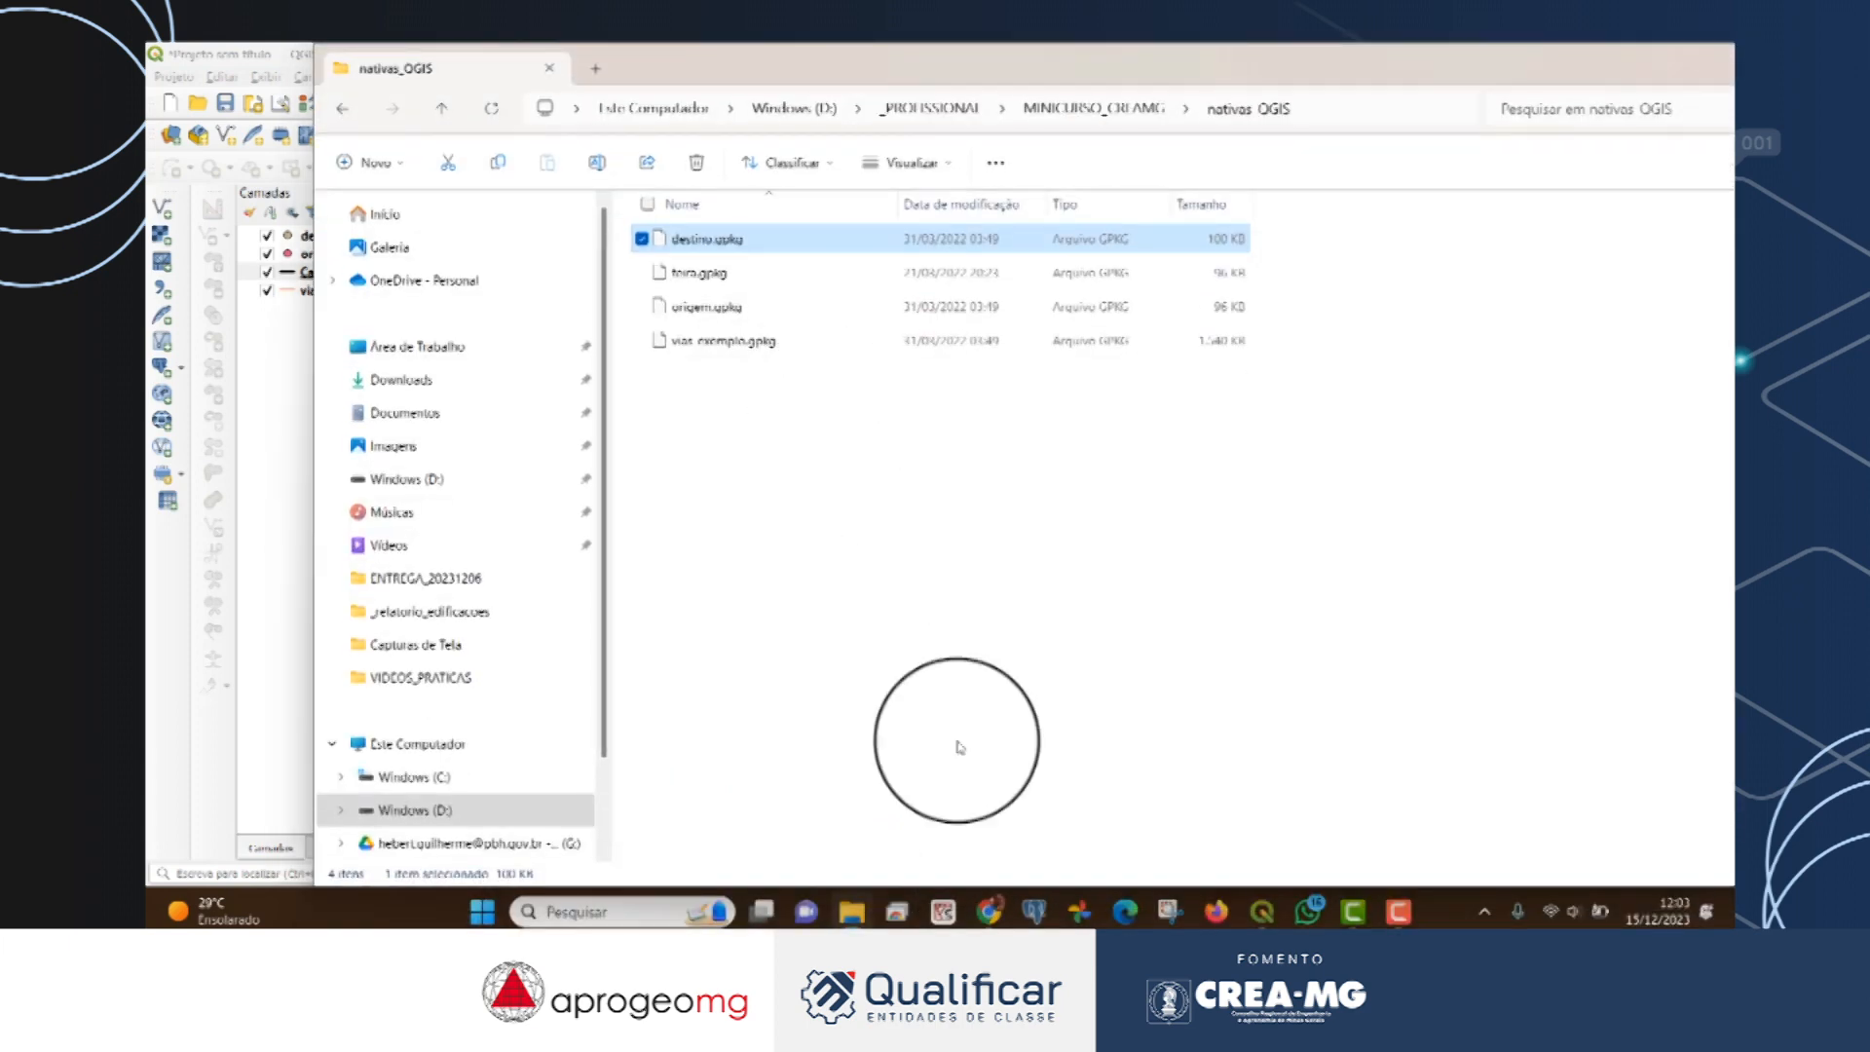
mouse_move(993, 901)
left_click(1091, 784)
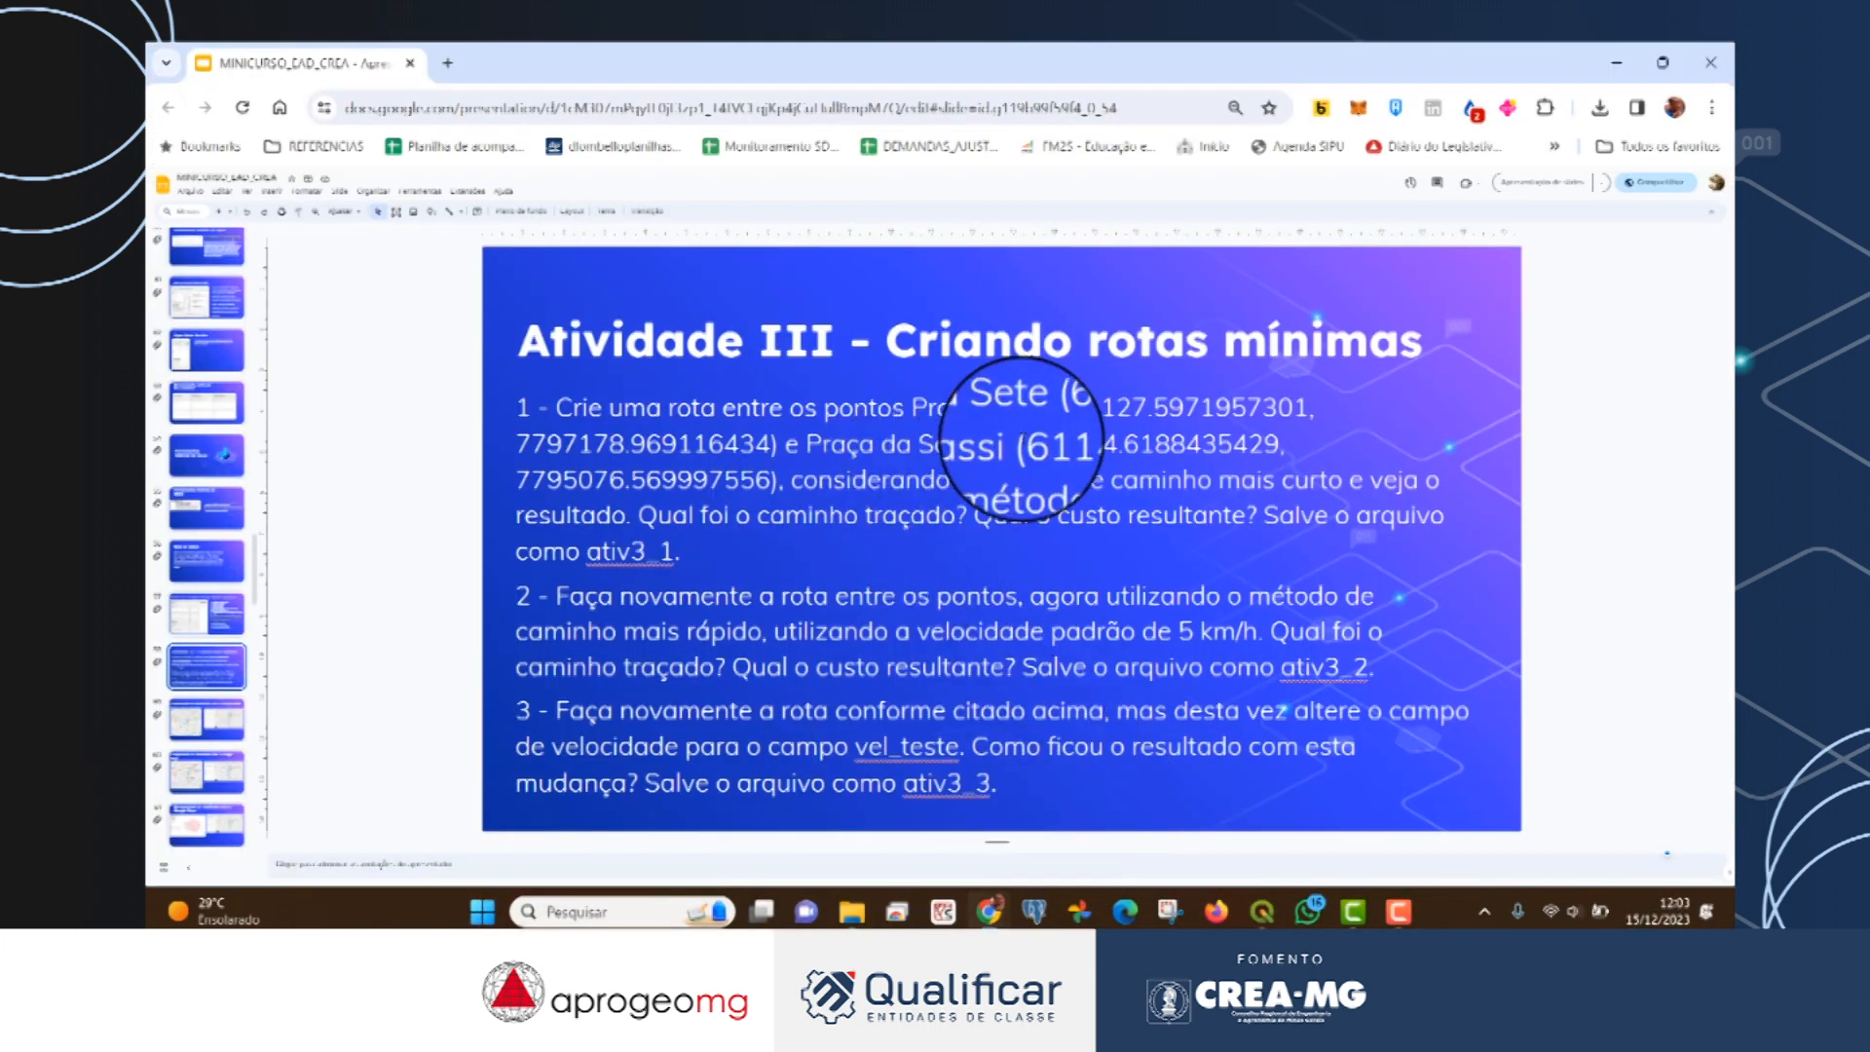
left_click_drag(1054, 407, 772, 446)
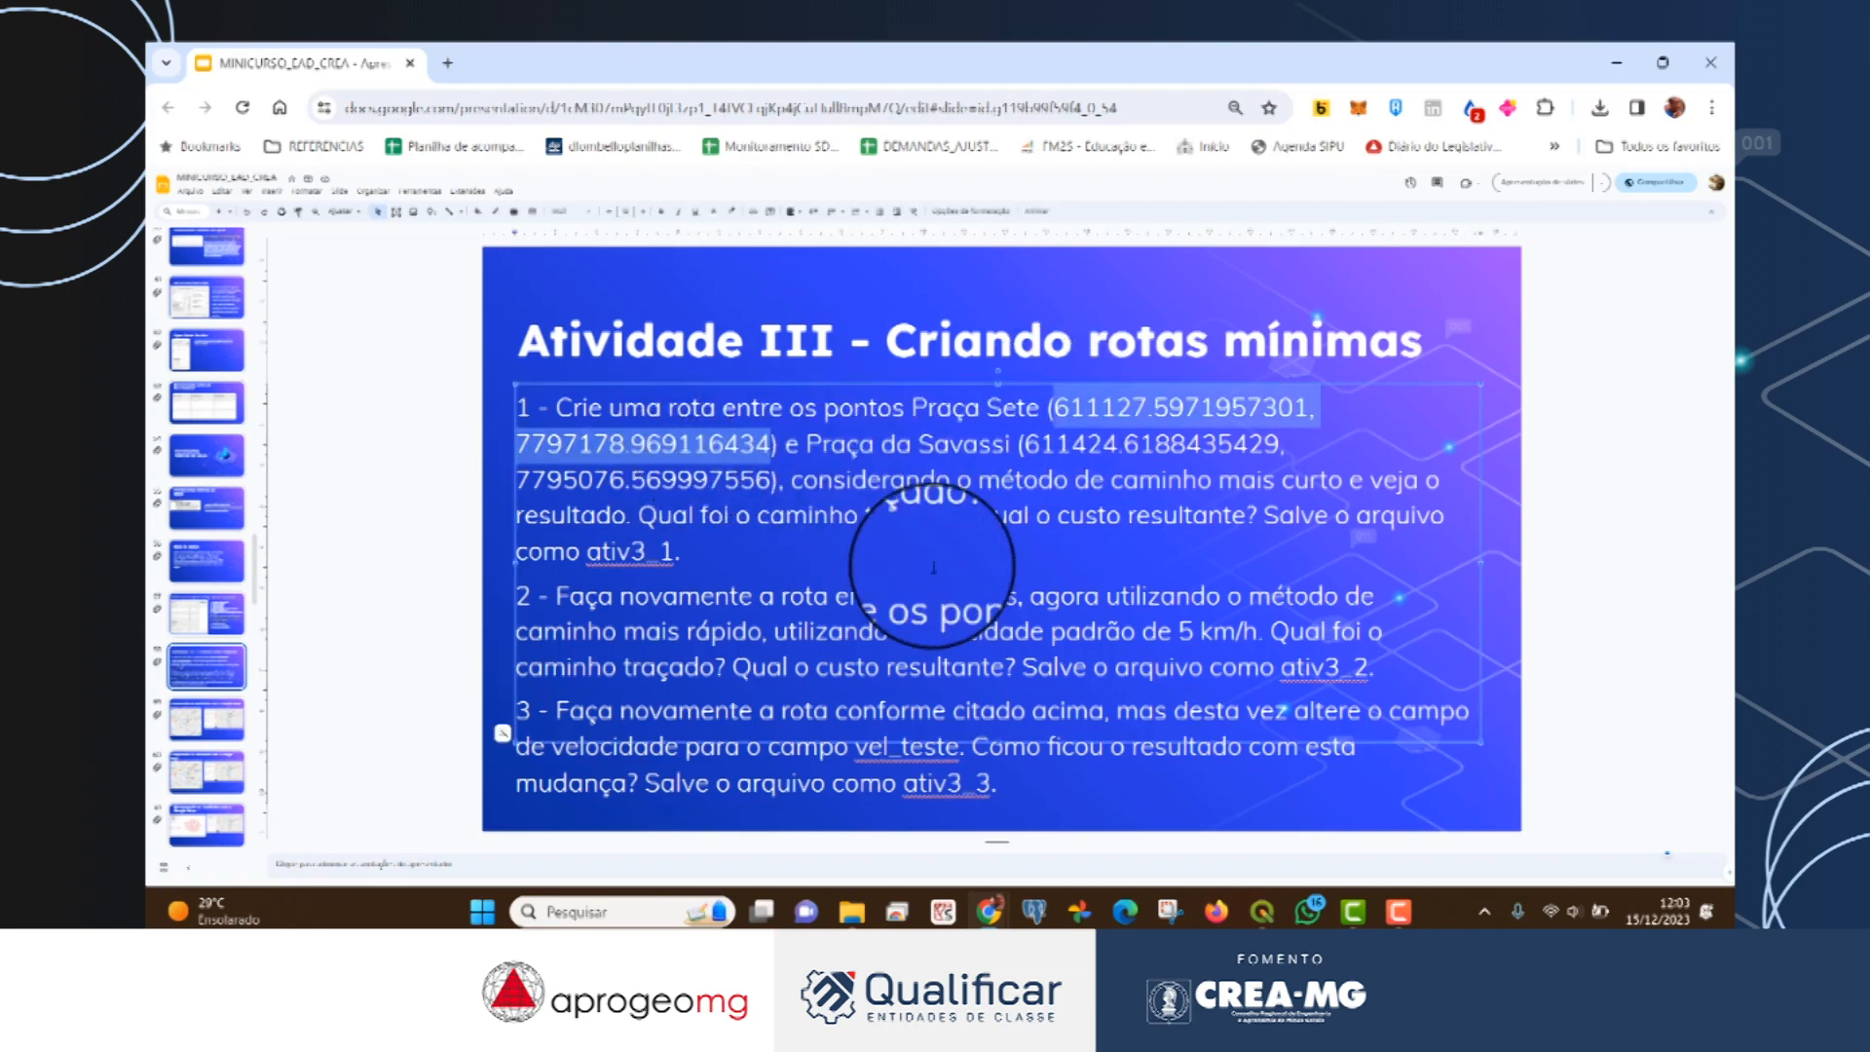
left_click(1262, 911)
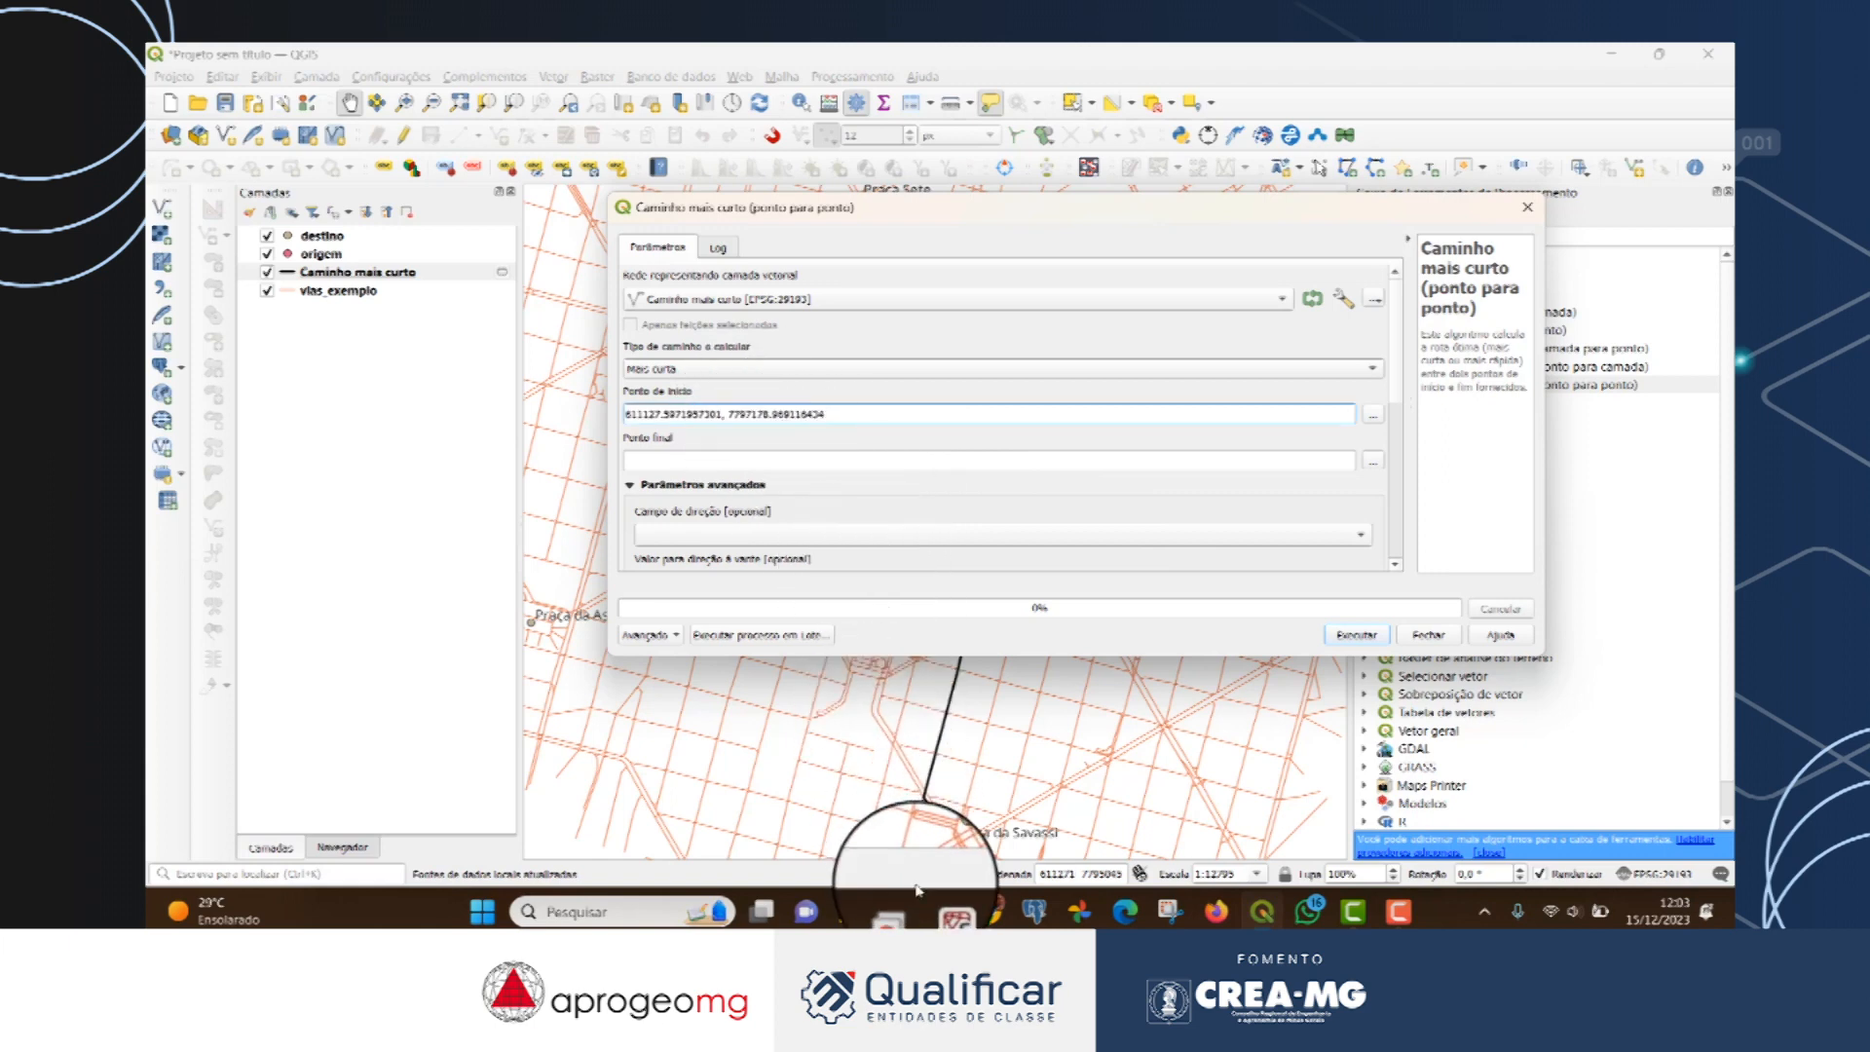
Copy Praça da Savassi's coordinates, 611424.6188435429, 7795076.569997556, from the Google Slides activity and paste them as the end point in QGIS.
mouse_move(988, 910)
left_click(1137, 777)
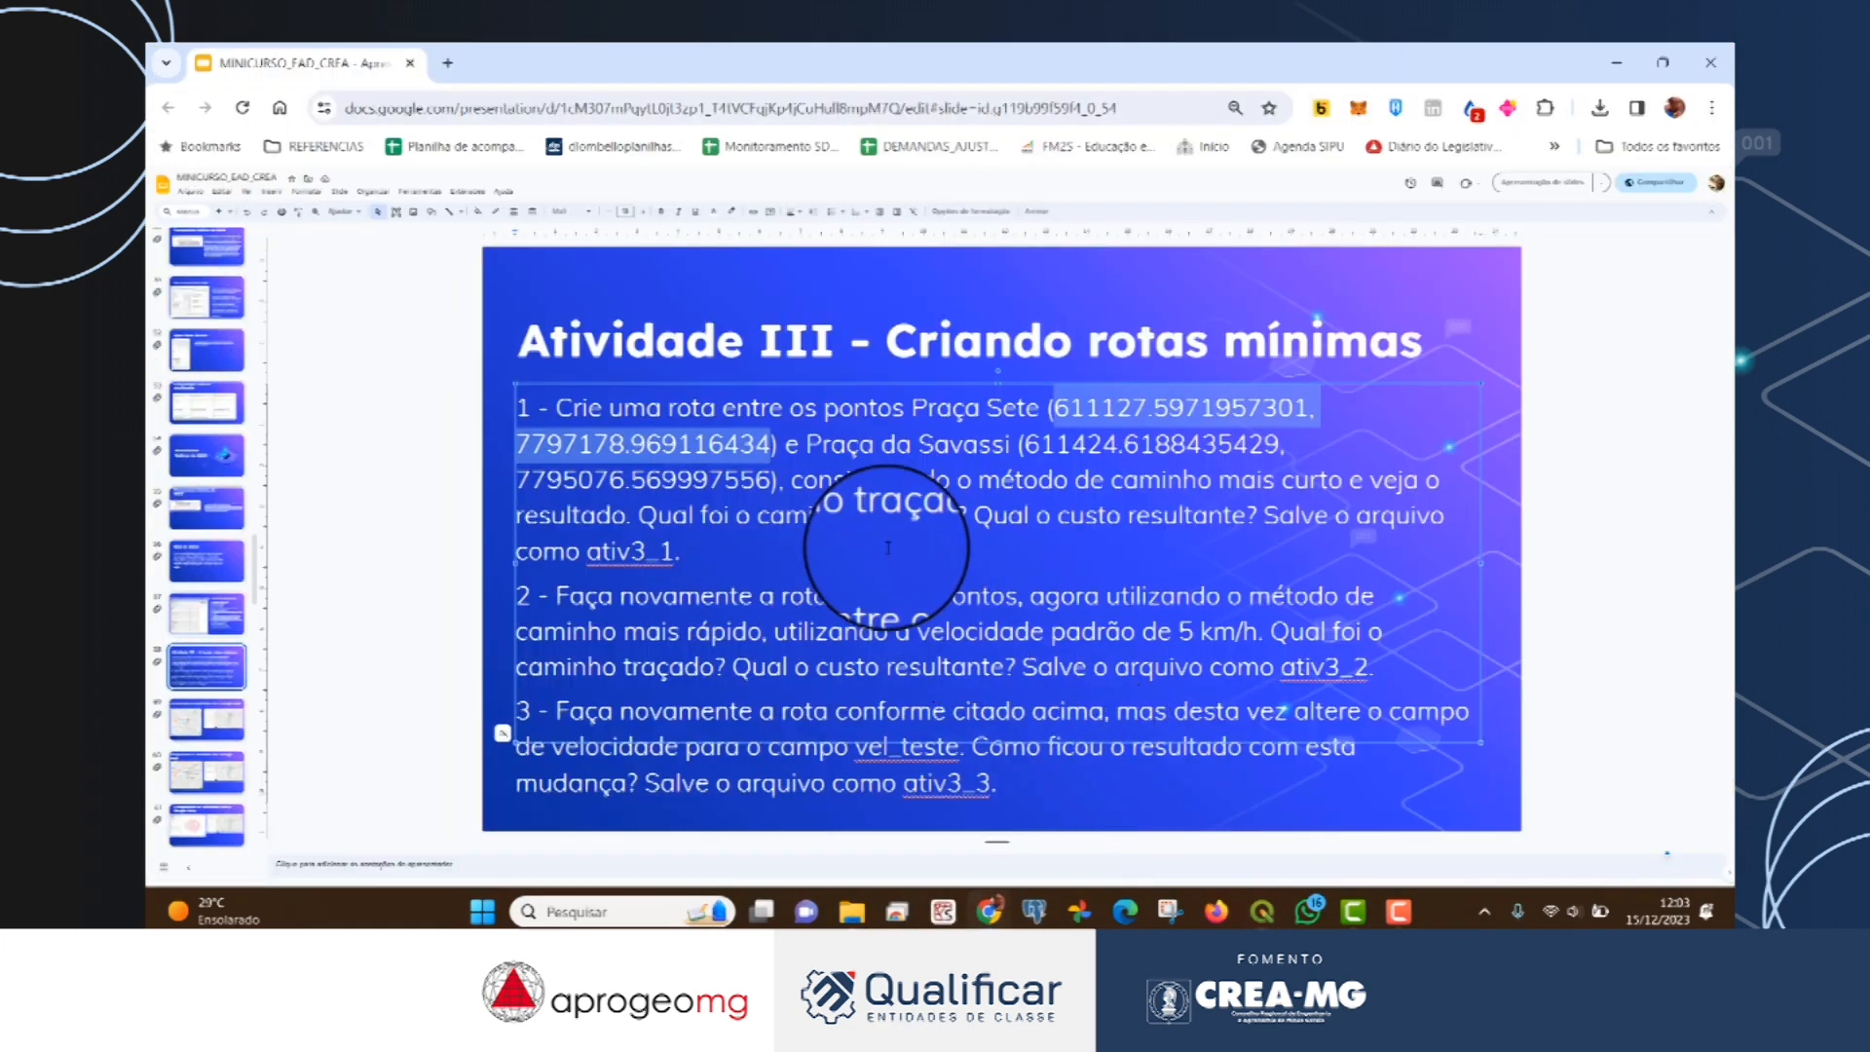
left_click_drag(1023, 445, 771, 480)
key("ctrl+c")
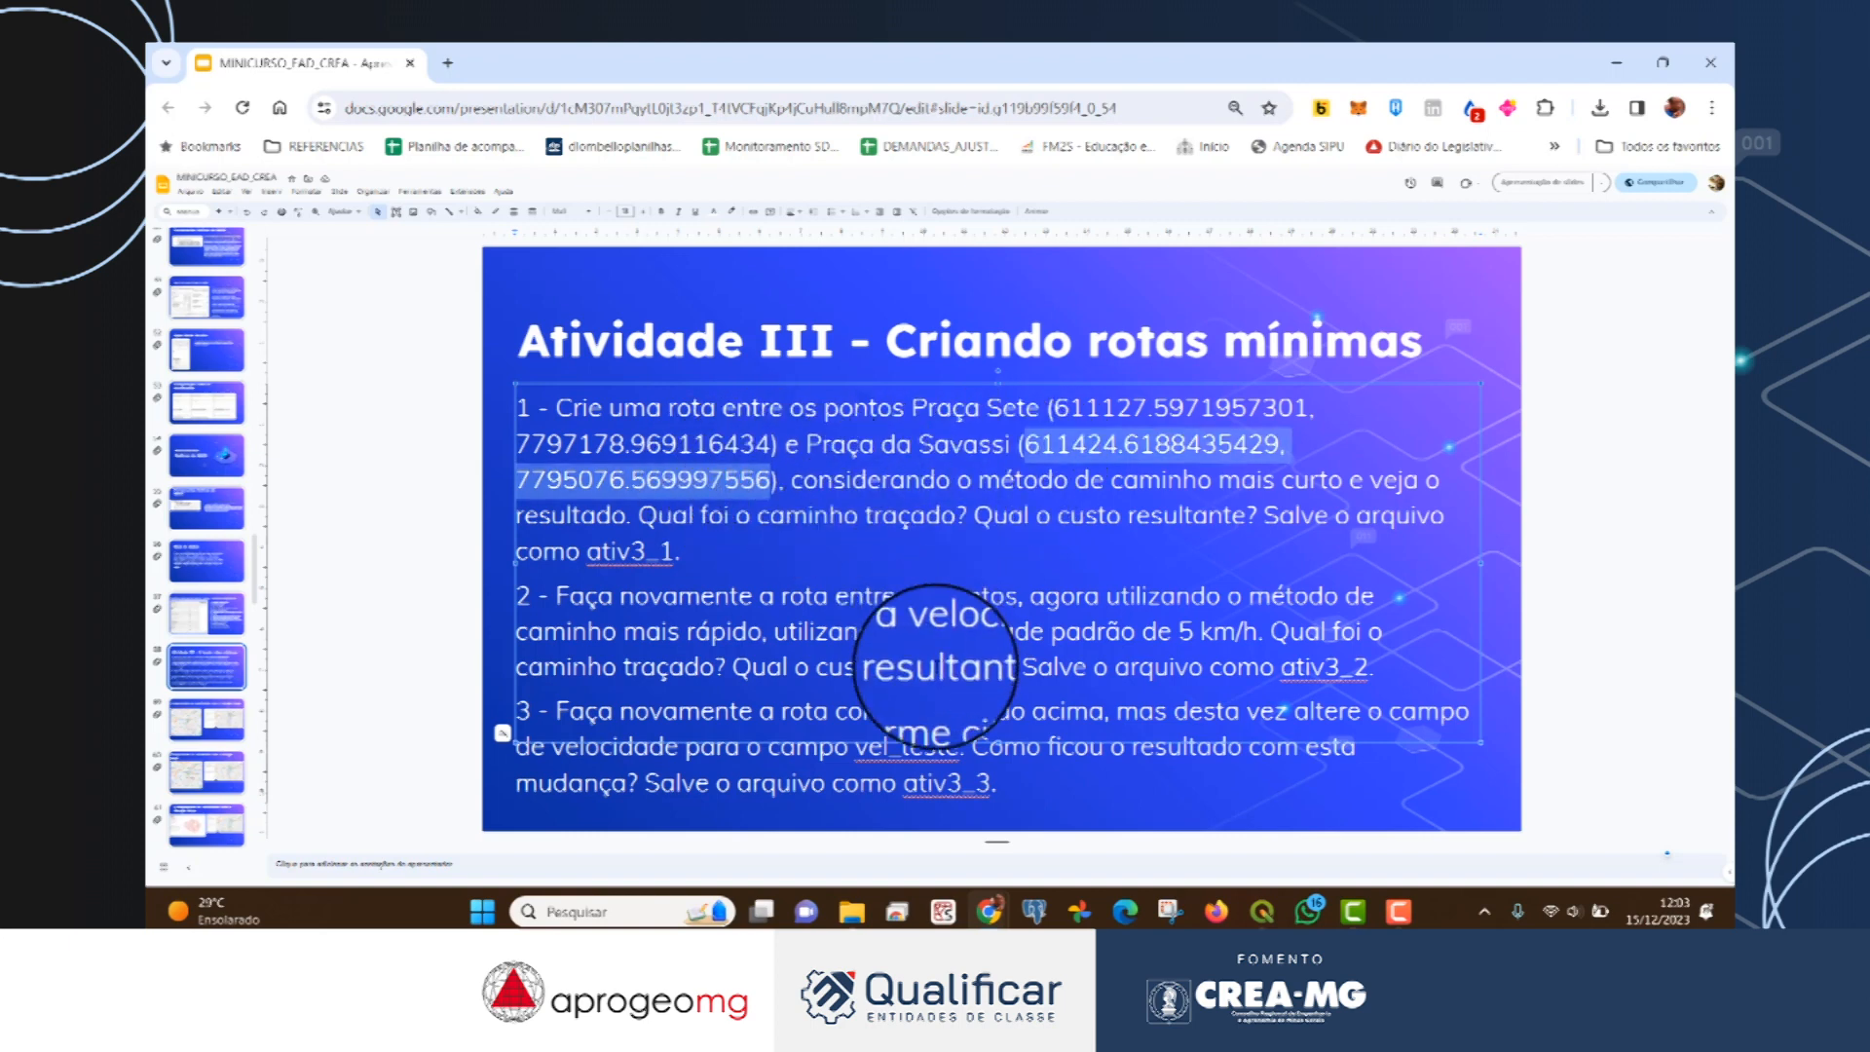
mouse_move(1262, 911)
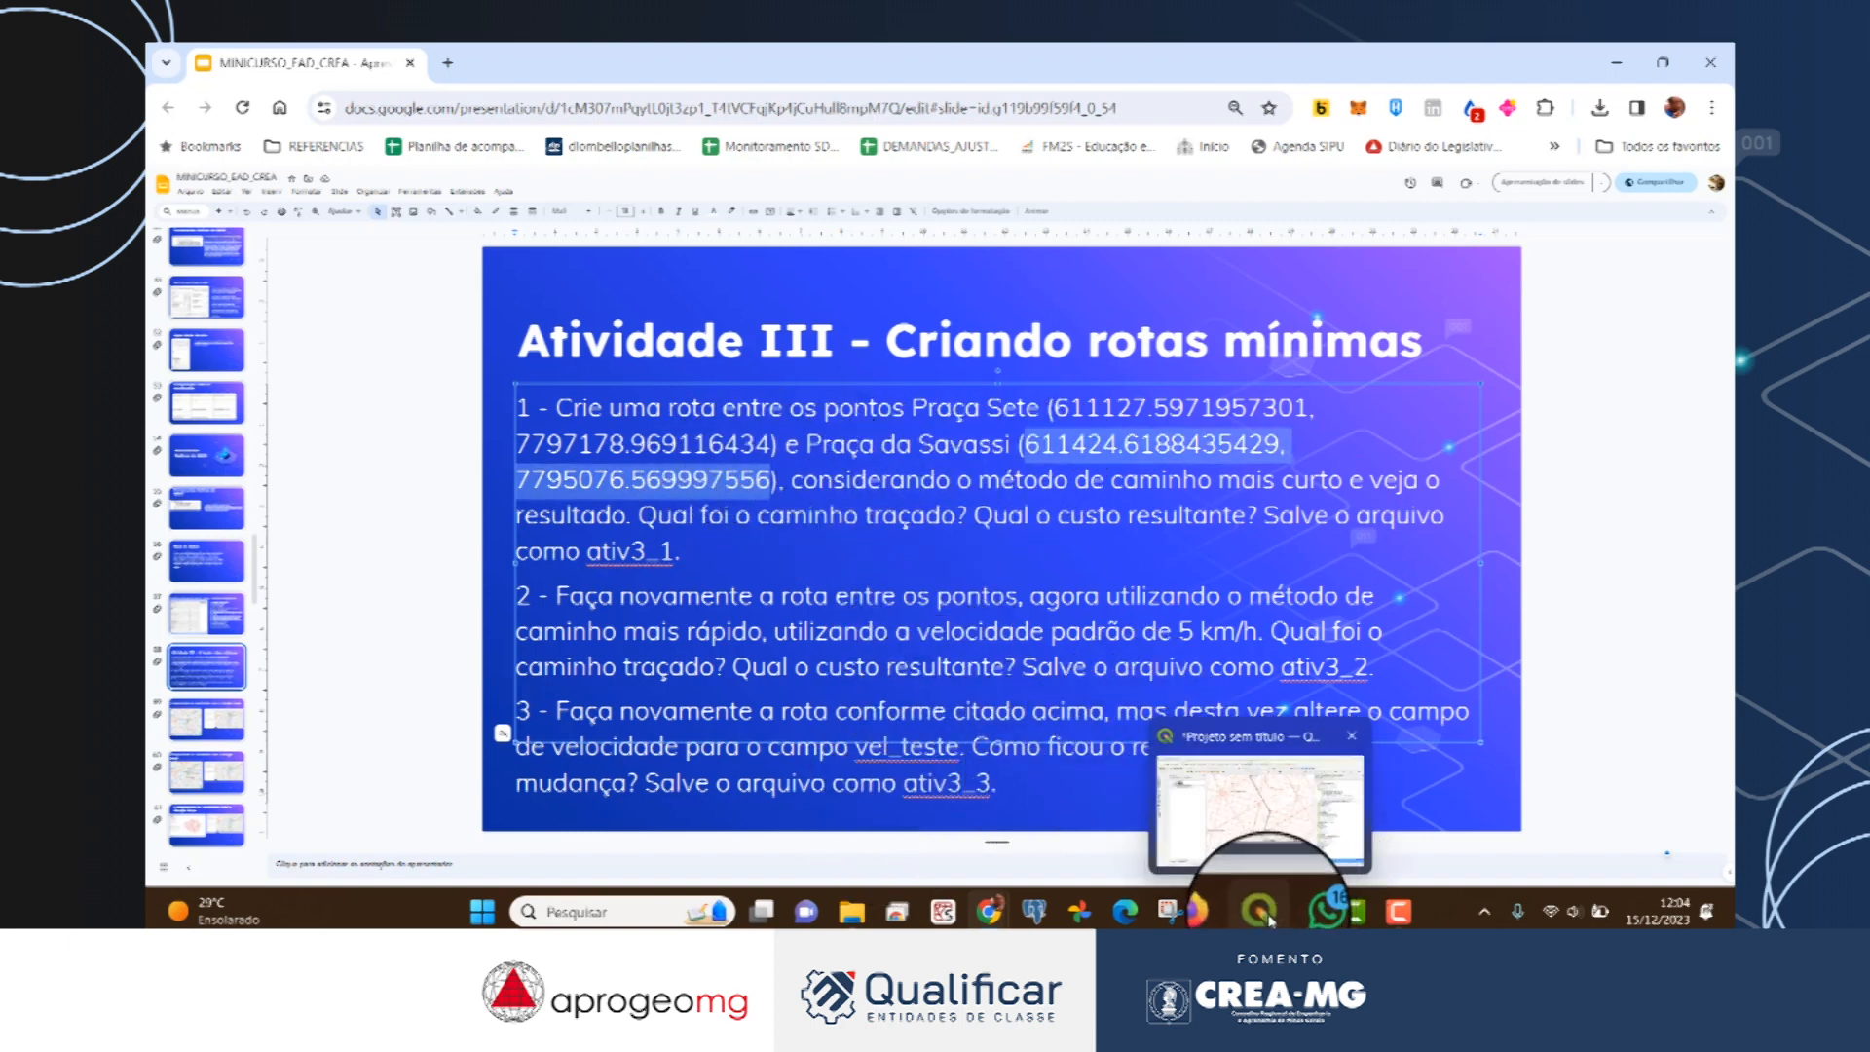
left_click(1266, 842)
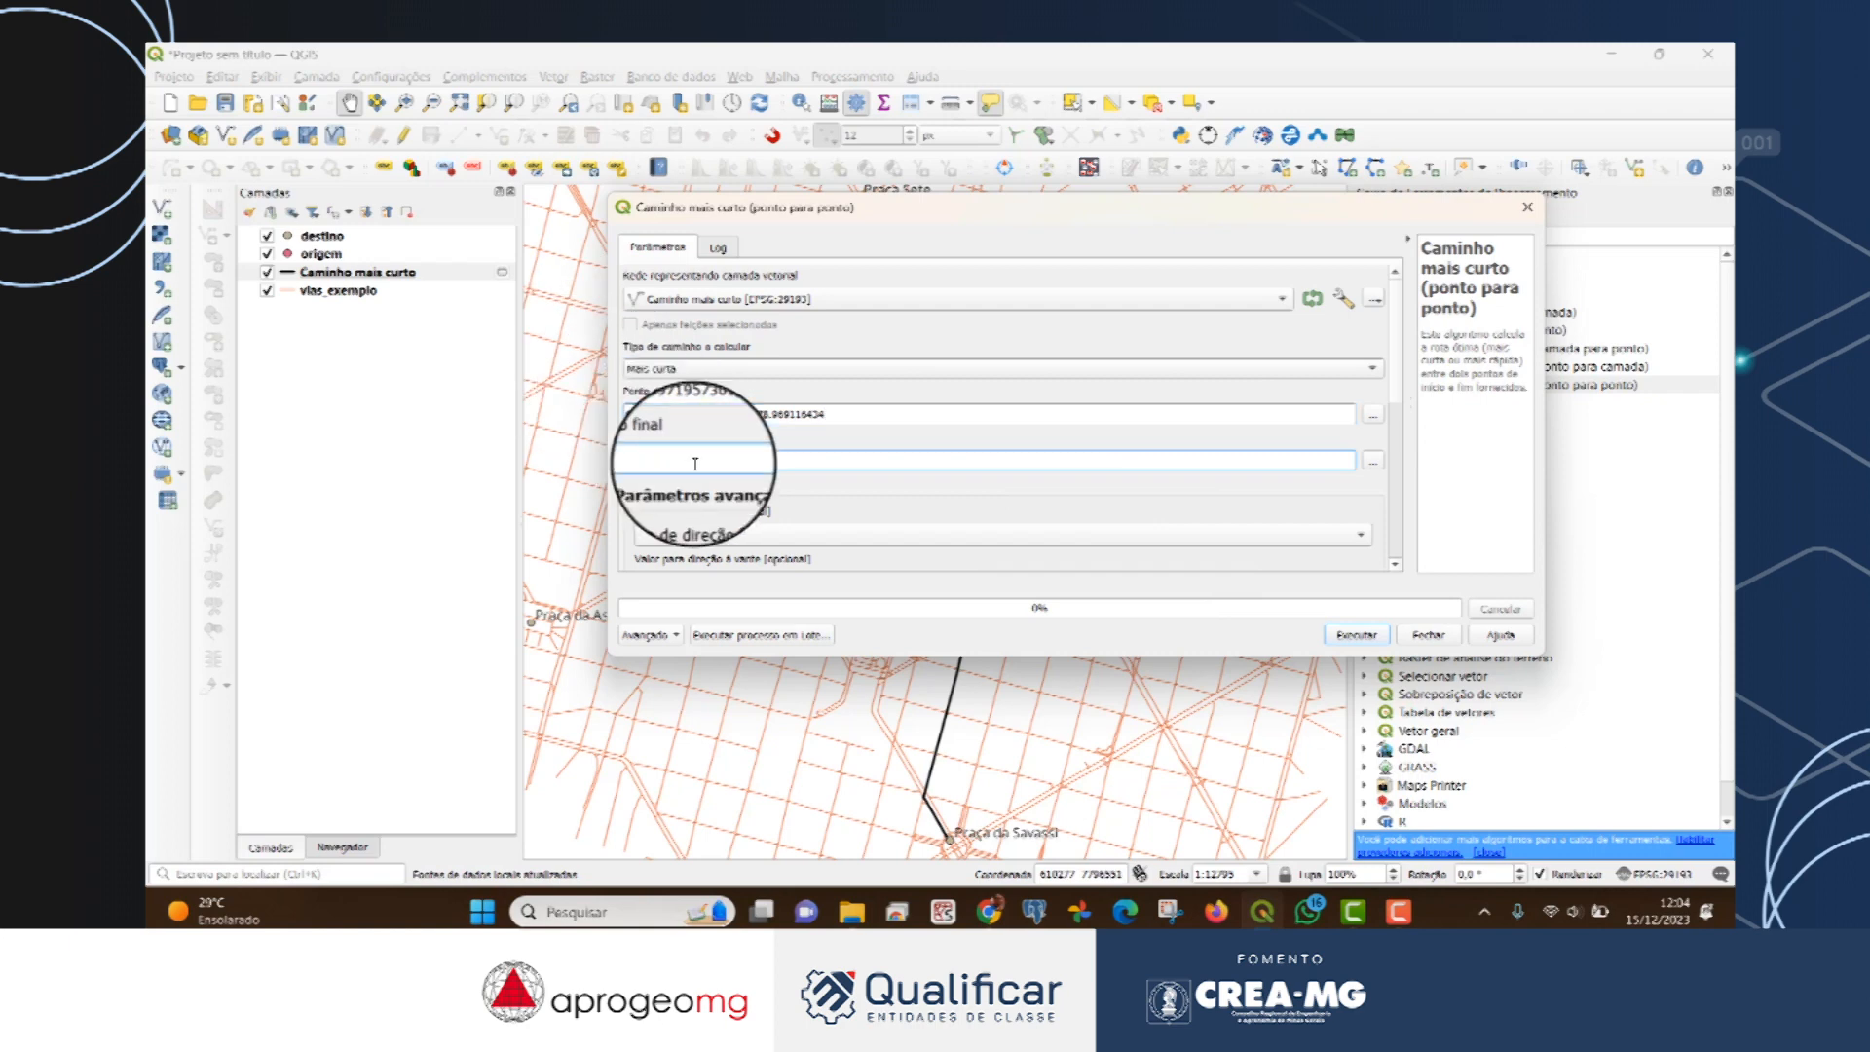
key("ctrl+v")
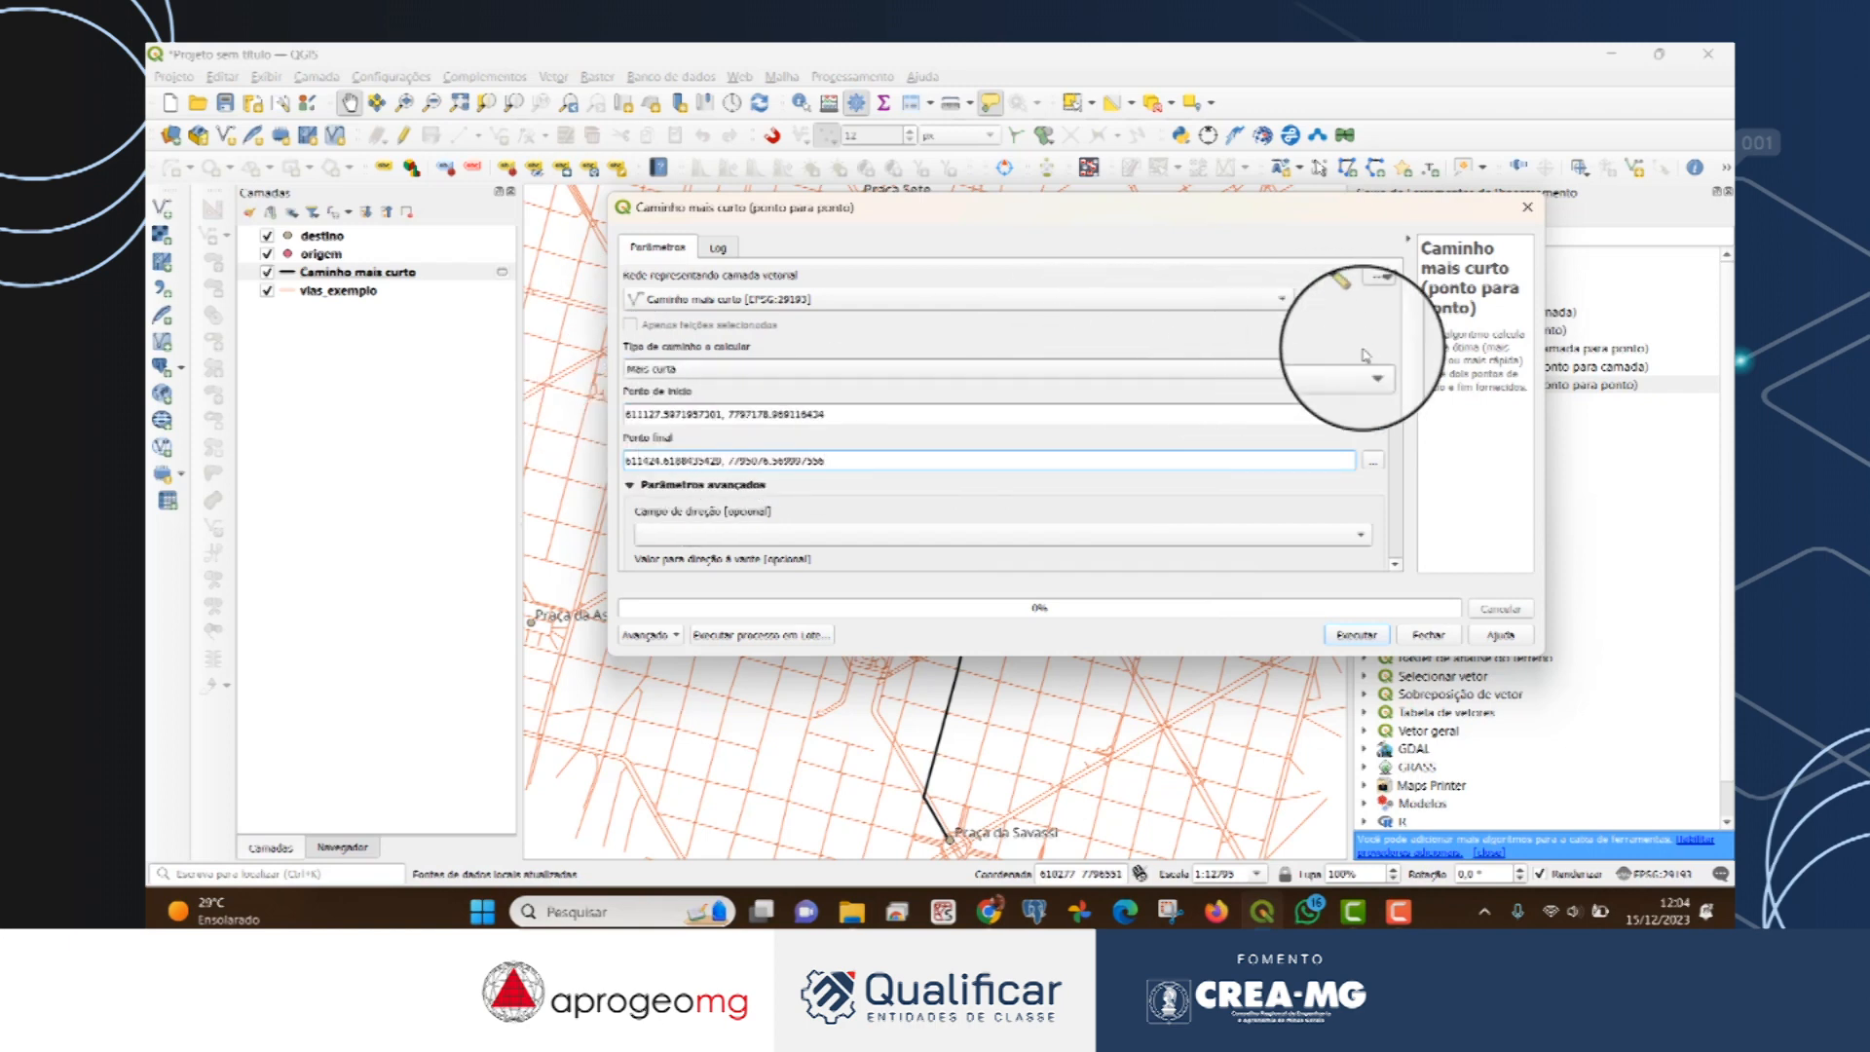
Set the topology tolerance to 10 metres, run the shortest path calculation to a temporary layer, and close the tool.
scroll(1383, 409, "down", 8)
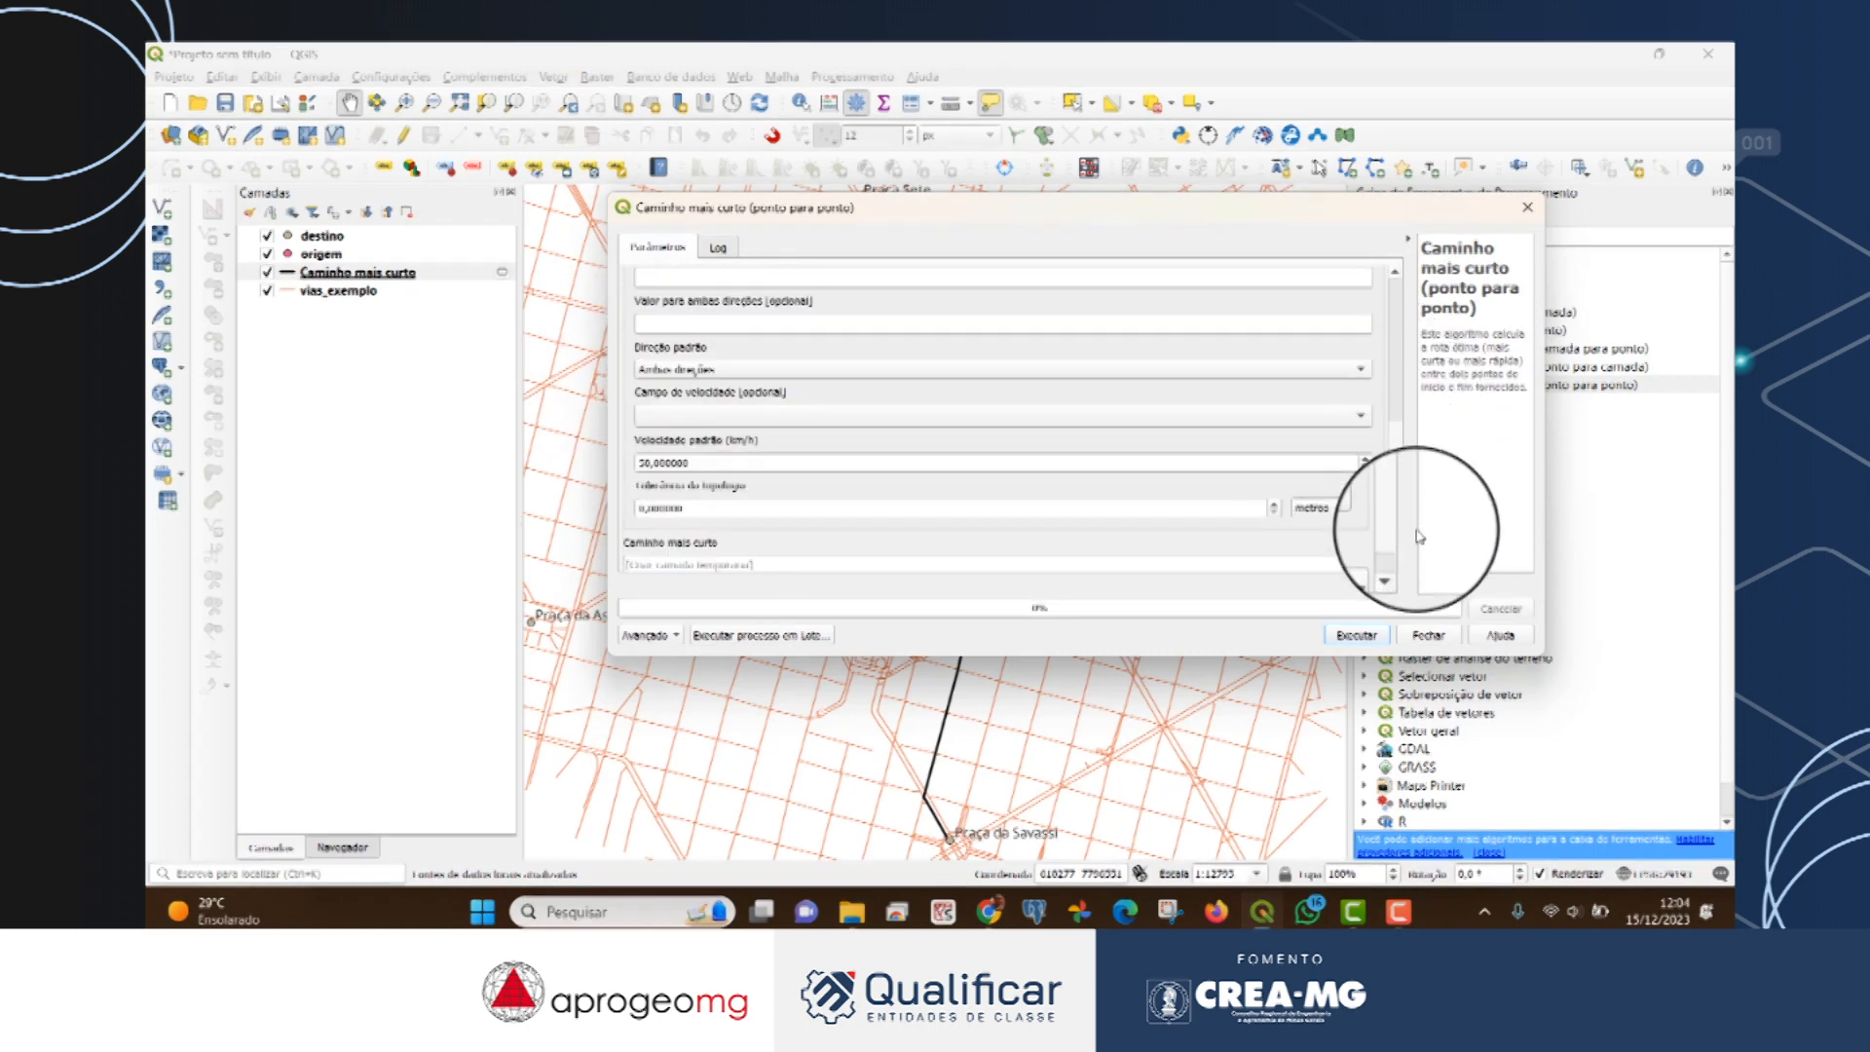
left_click(825, 502)
type("1")
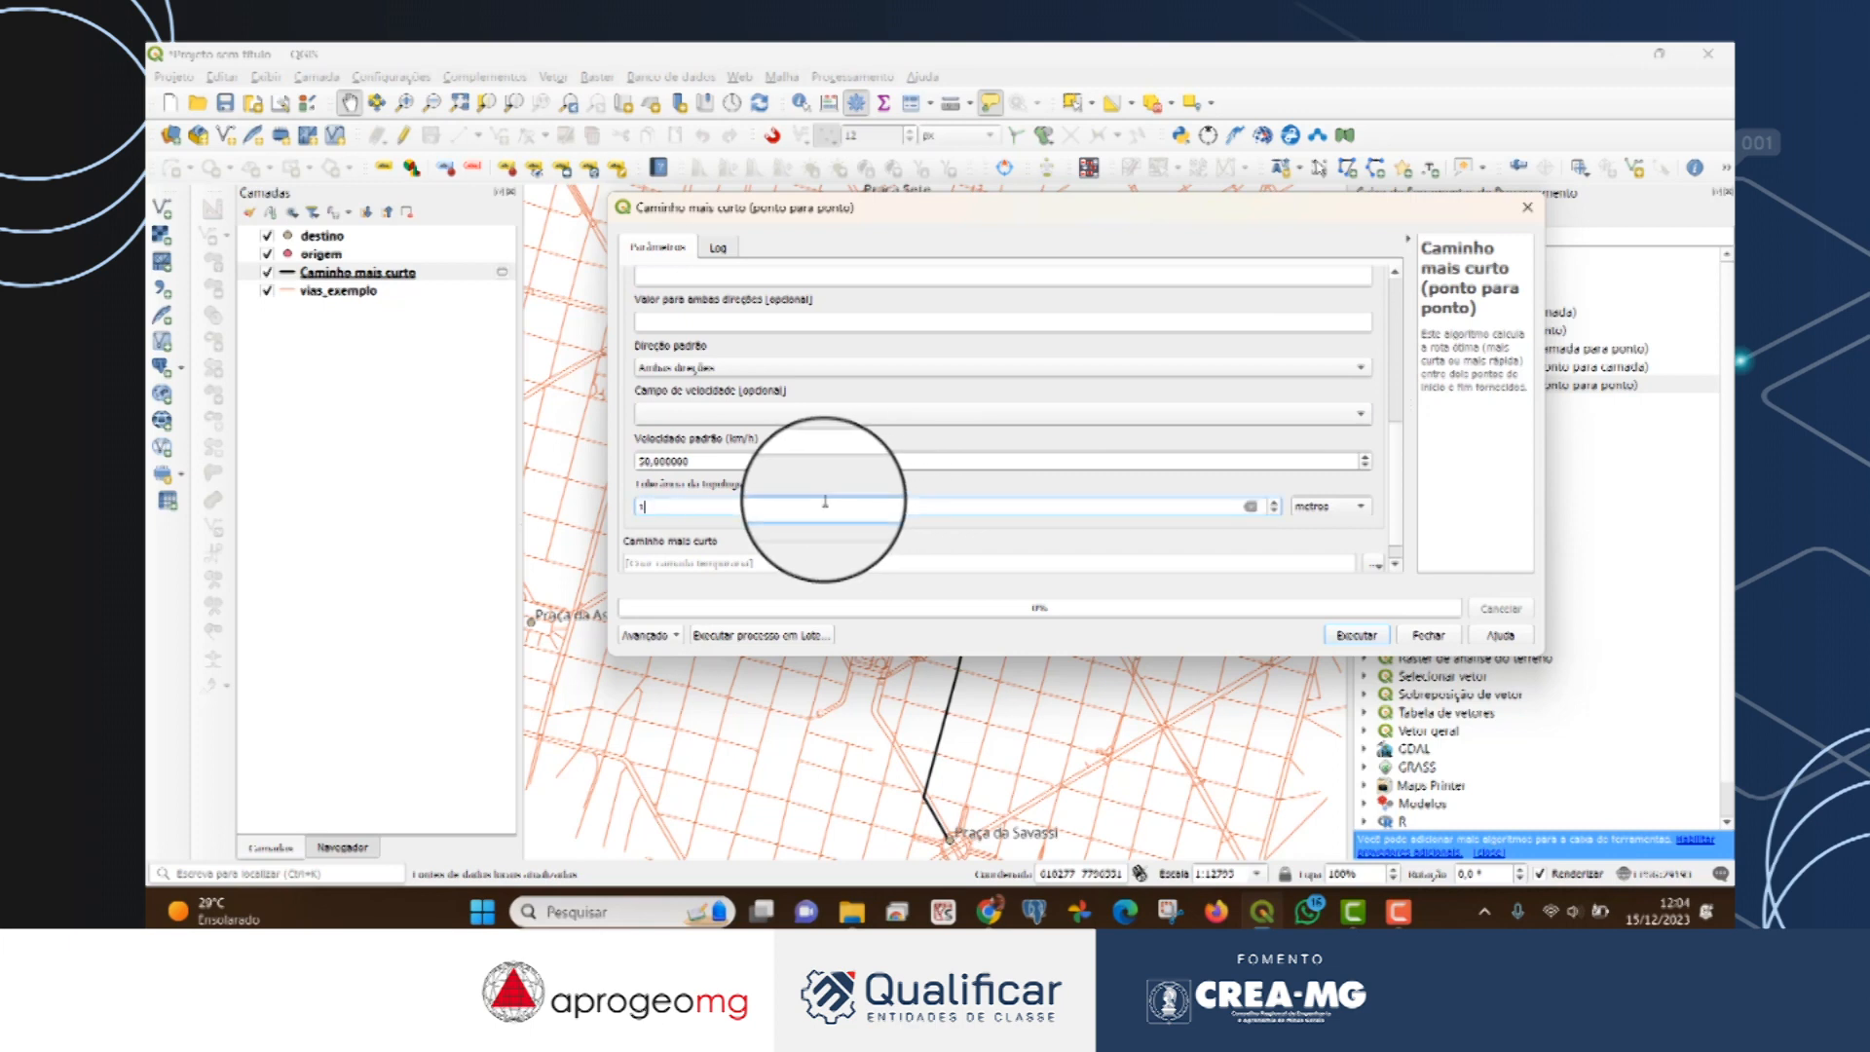
type("0")
left_click_drag(1399, 471, 1296, 628)
left_click(1349, 637)
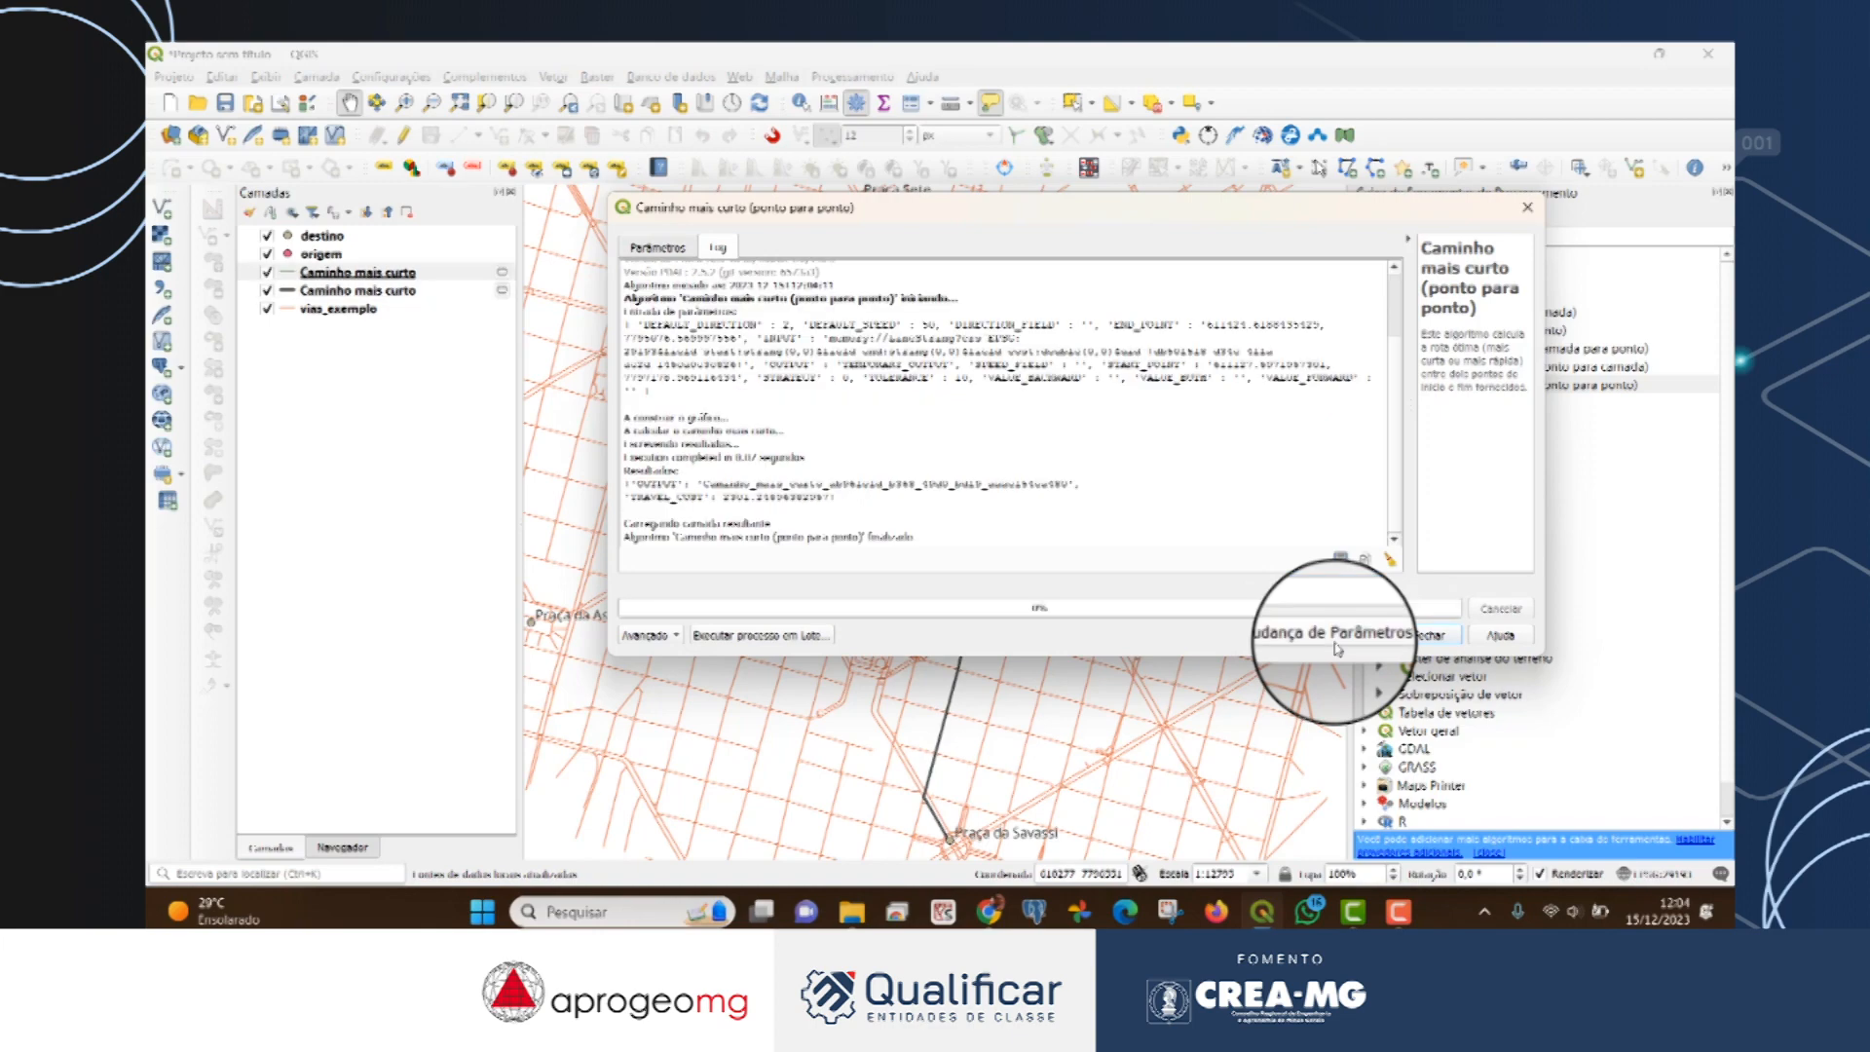
left_click(1431, 634)
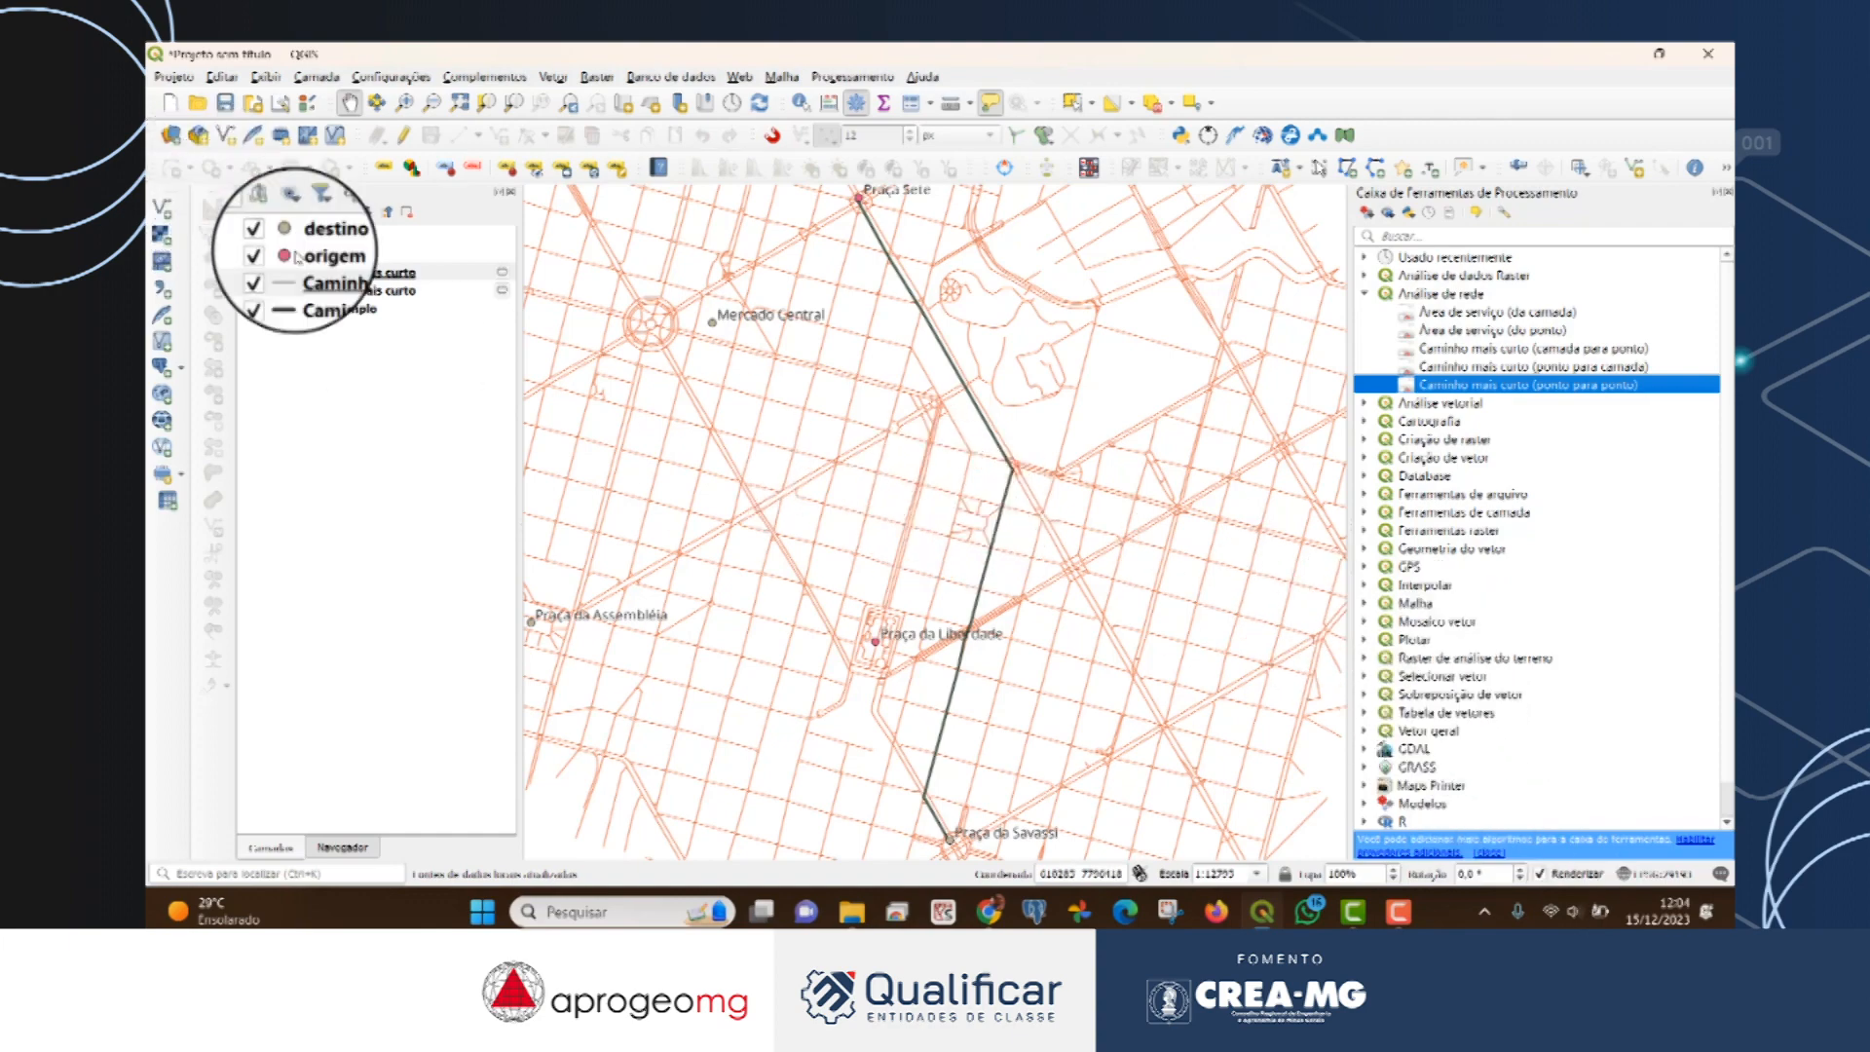
Remove the newly generated upper Caminho mais curto layer from the project.
left_click(329, 273)
right_click(329, 272)
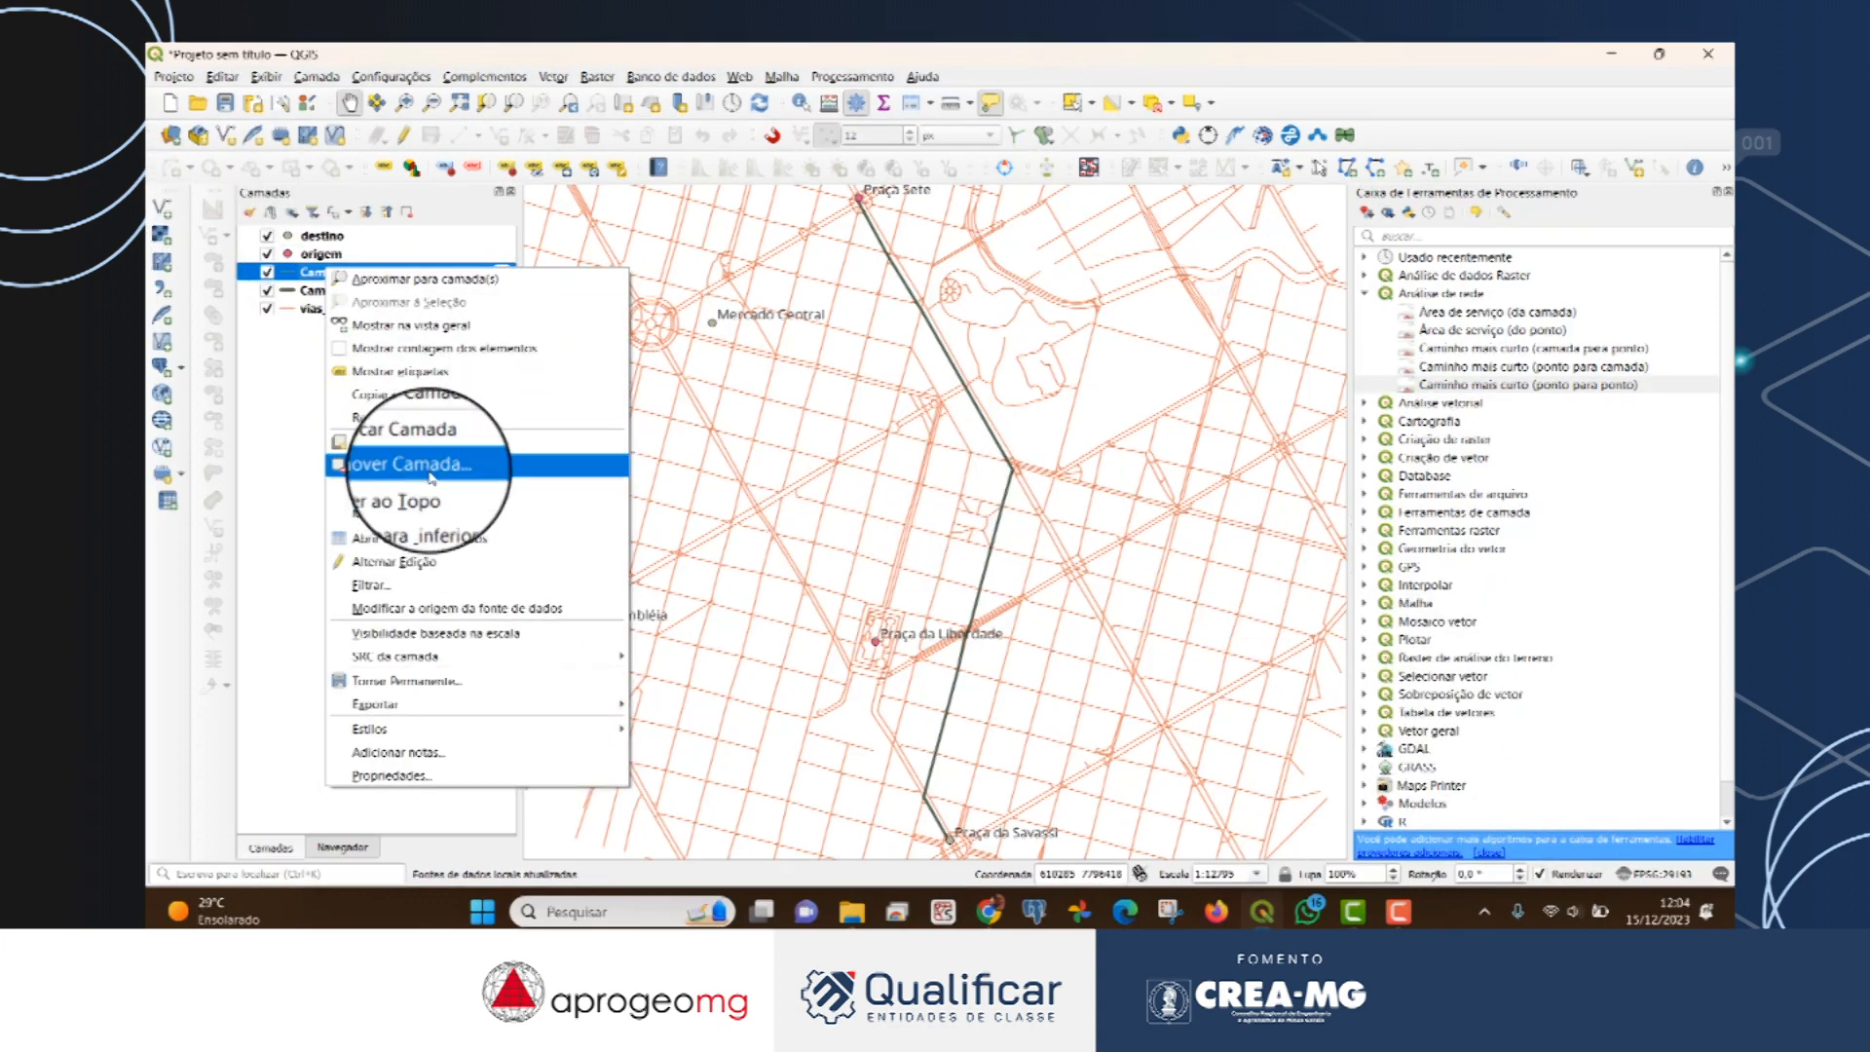
left_click(432, 471)
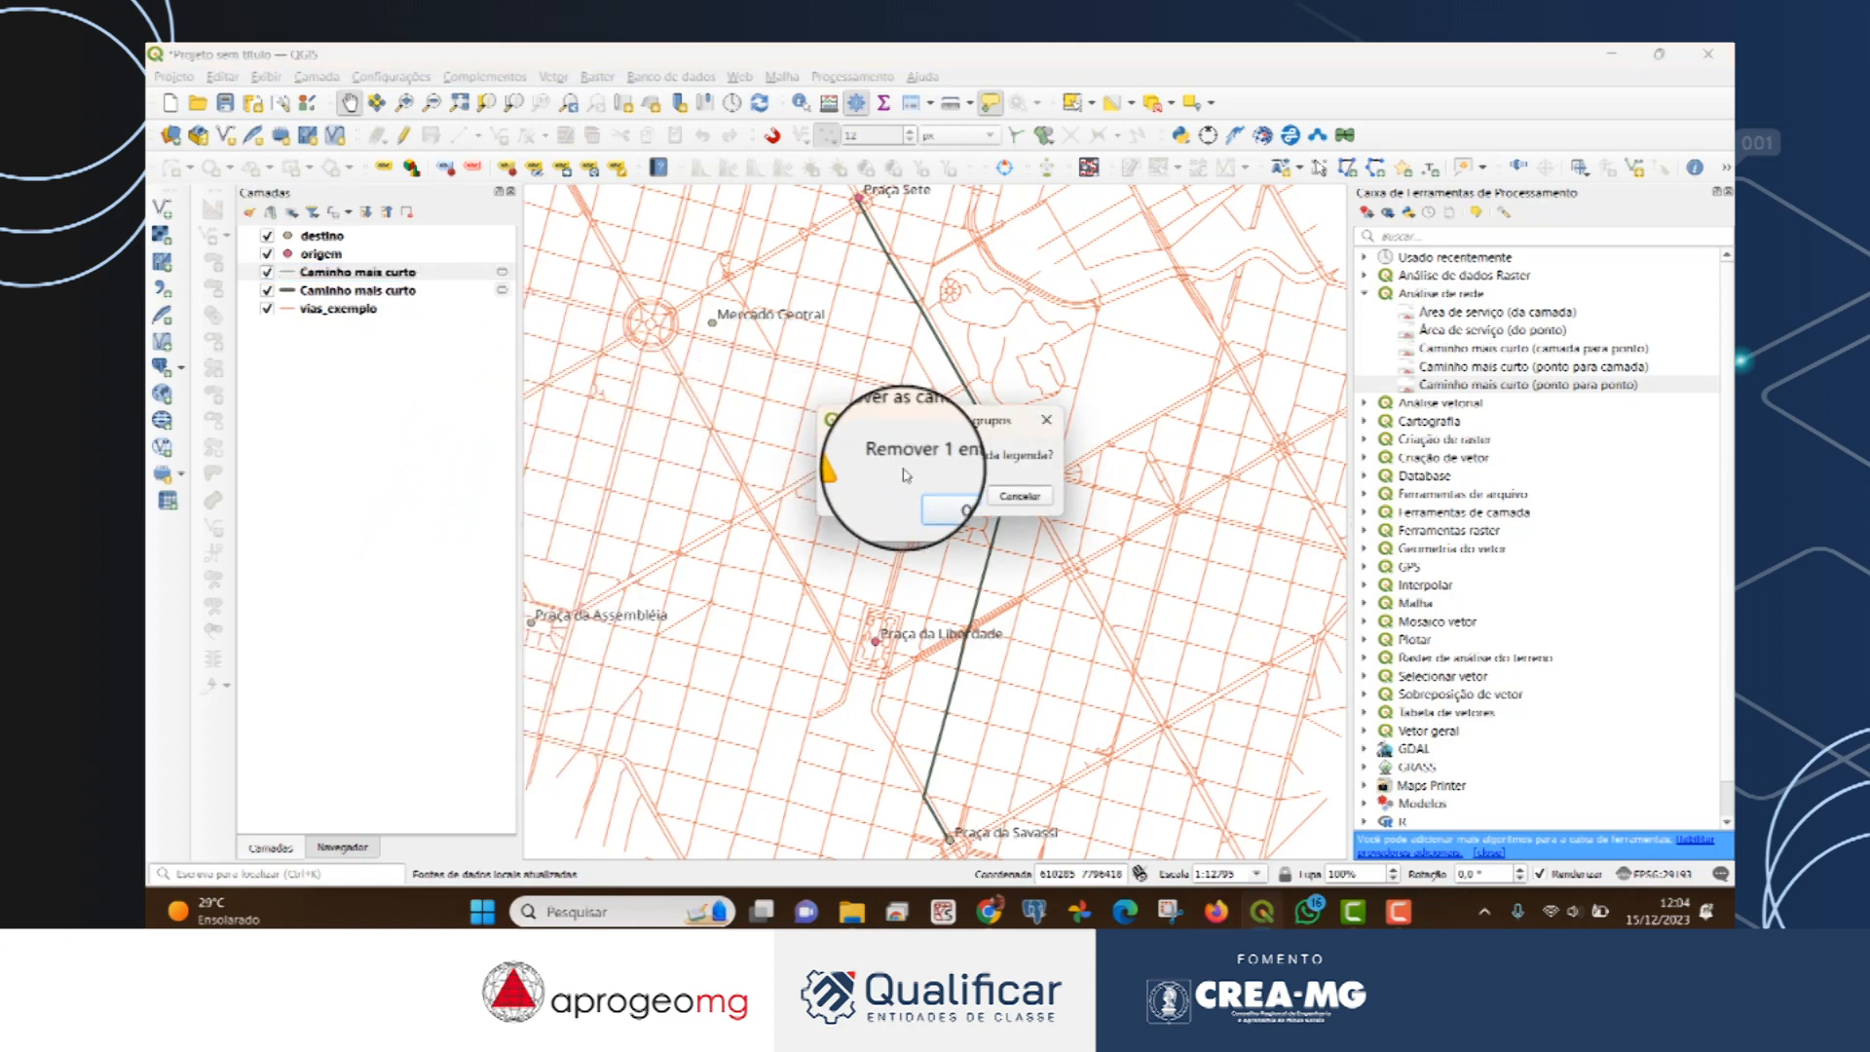
left_click(939, 499)
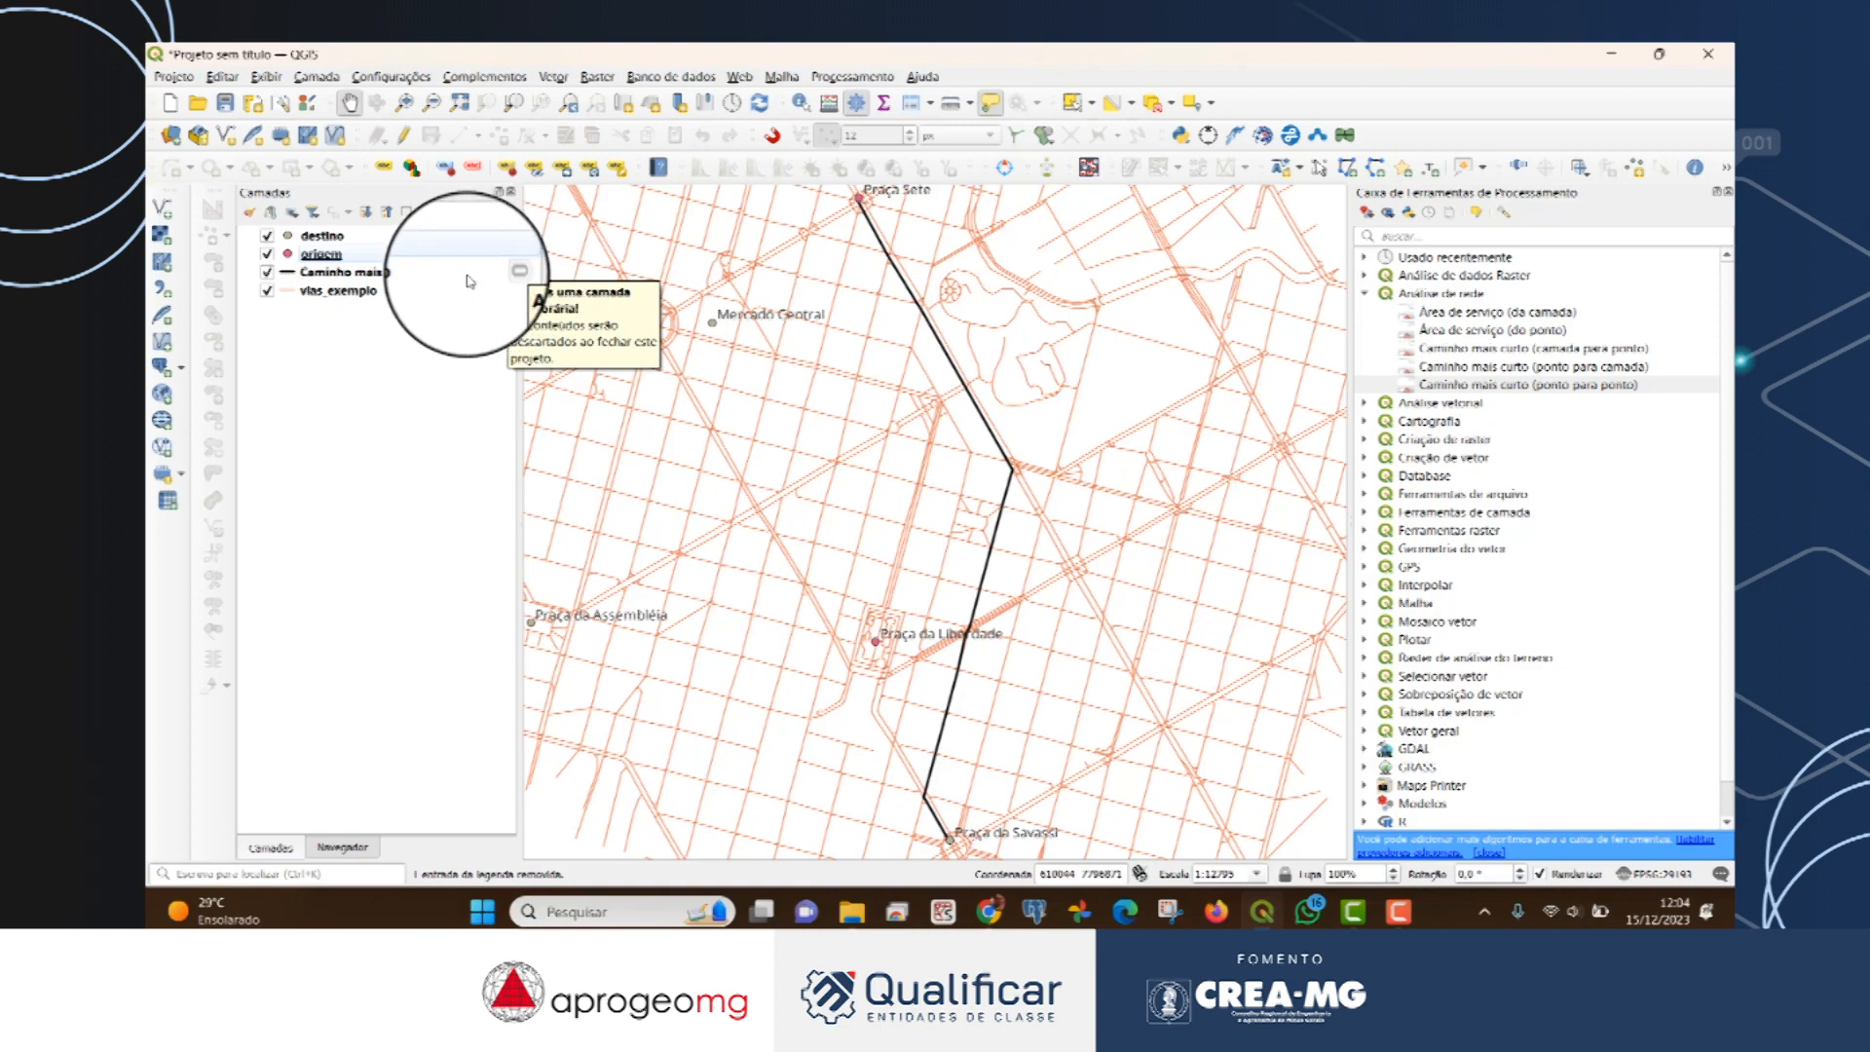
Open the vector export settings for the remaining Caminho mais curto layer, with GeoPackage as the format.
left_click(469, 281)
right_click(469, 282)
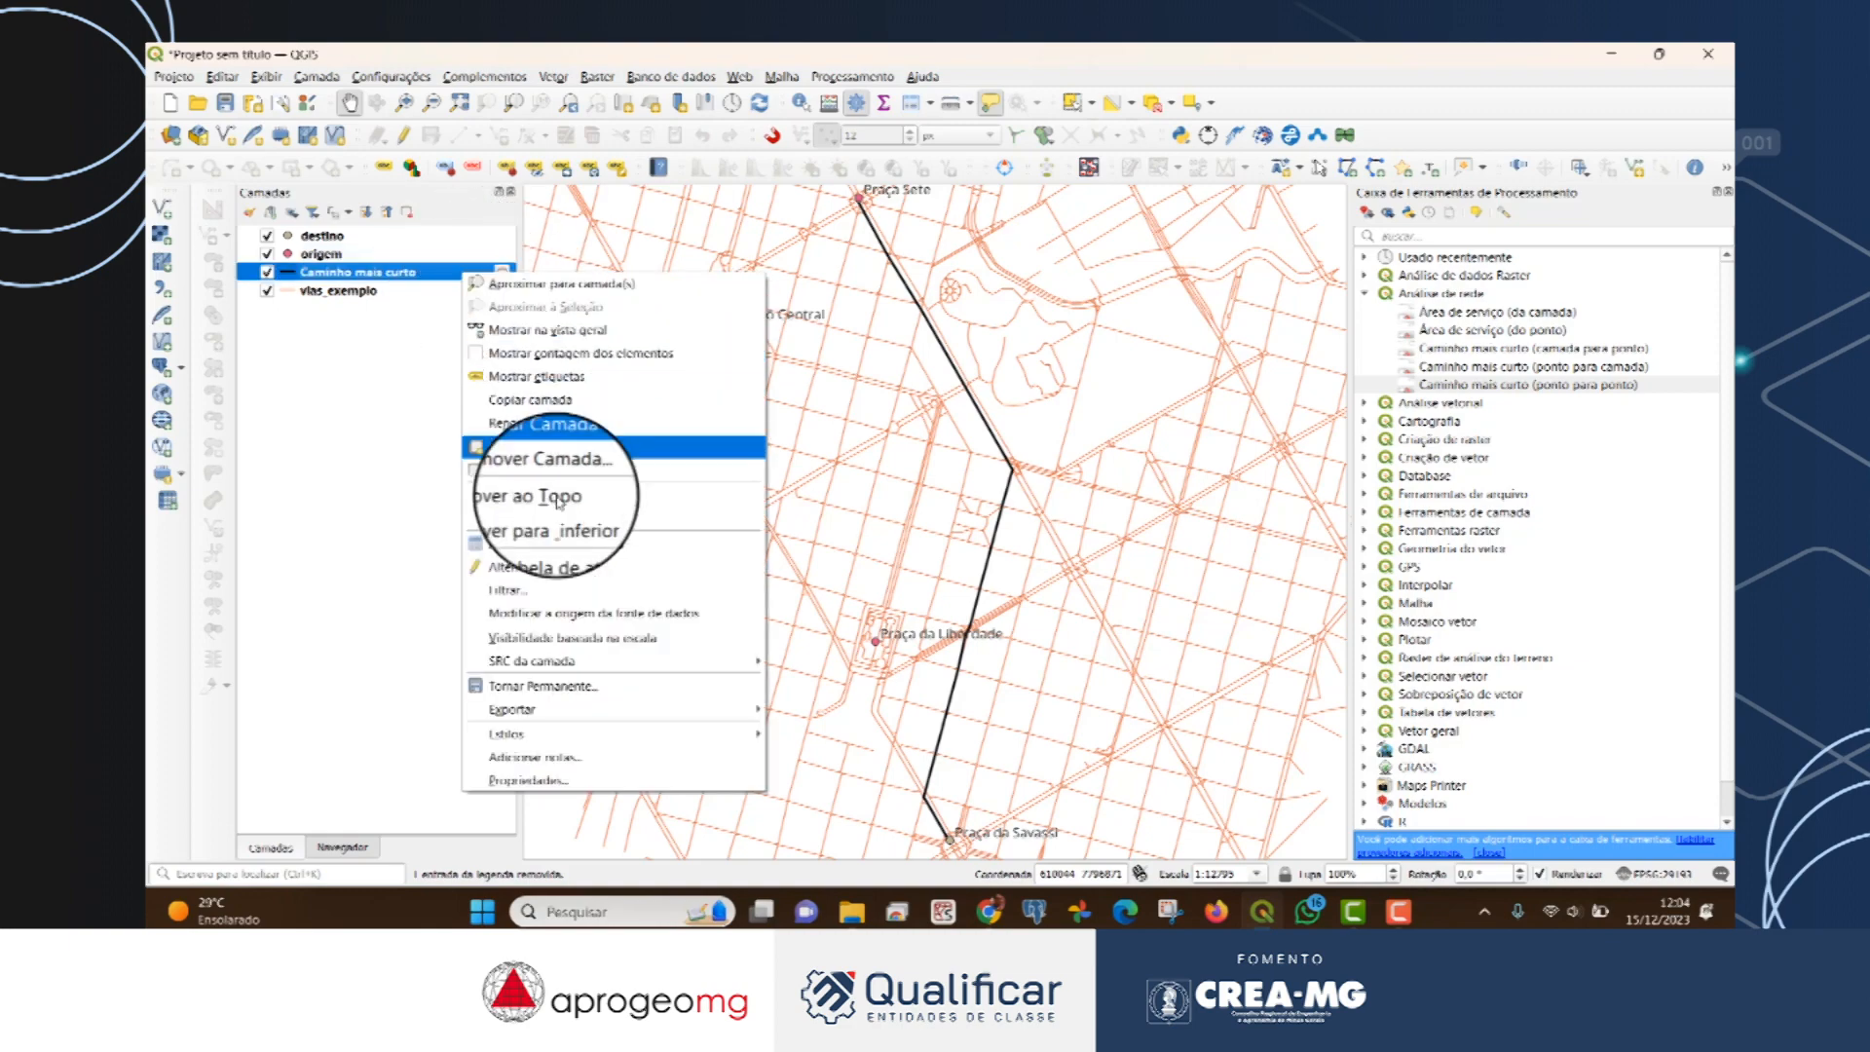
mouse_move(597, 717)
left_click(867, 709)
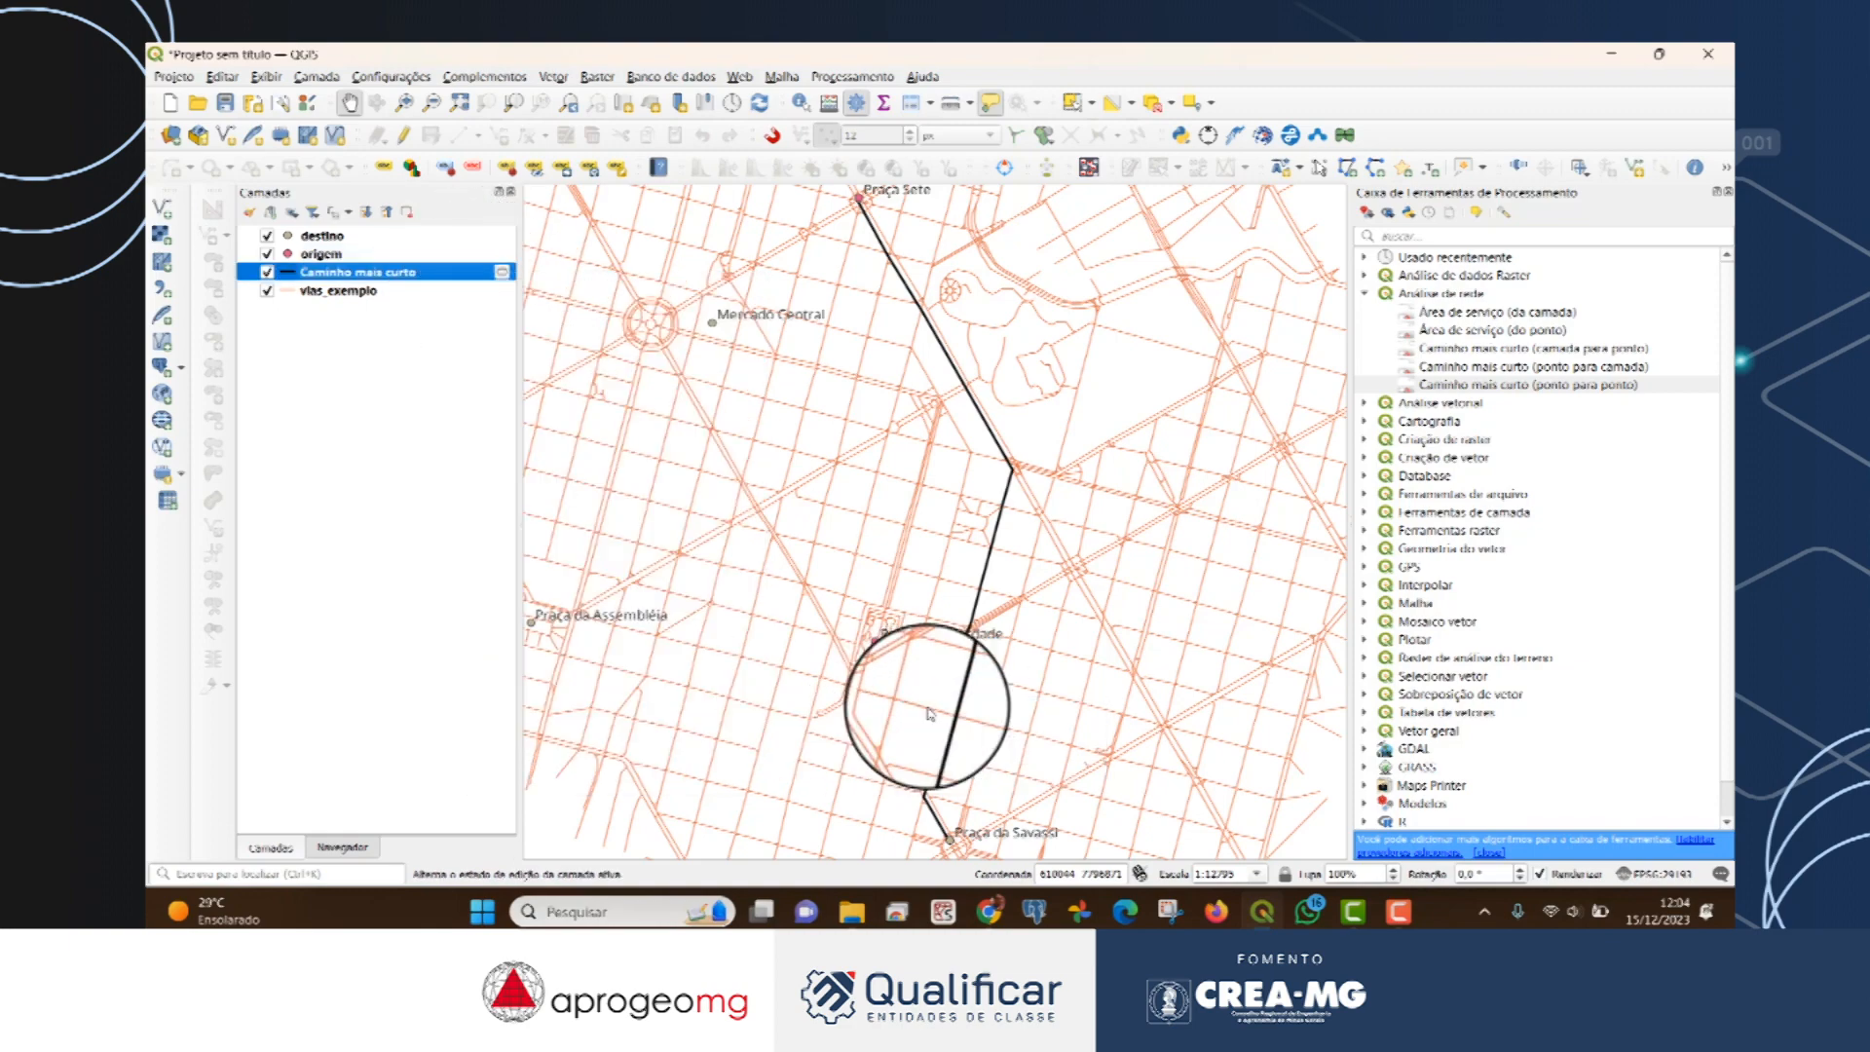
left_click(1127, 244)
scroll(935, 216, "up", 3)
left_click(919, 55)
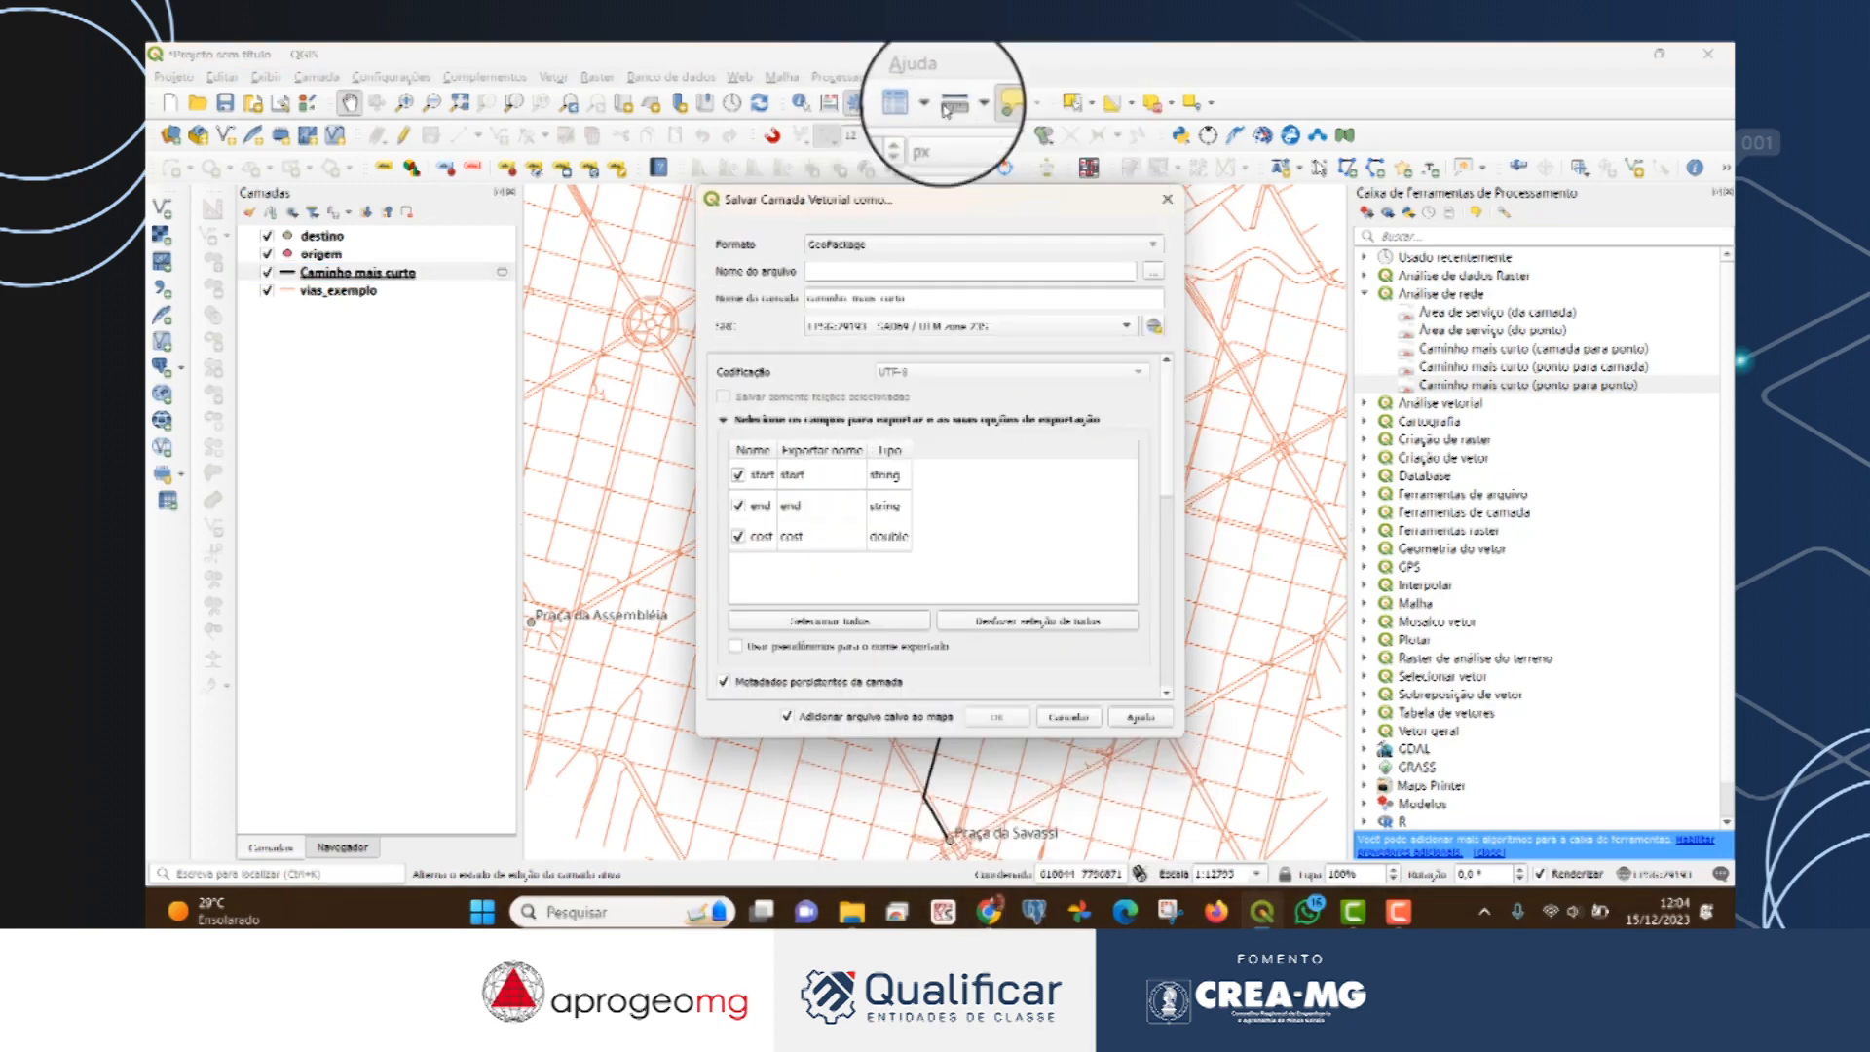
Browse to the ATIVIDADES_PRATICAS folder inside MINICURSO_CREAMG as the location of the export file.
left_click(1156, 276)
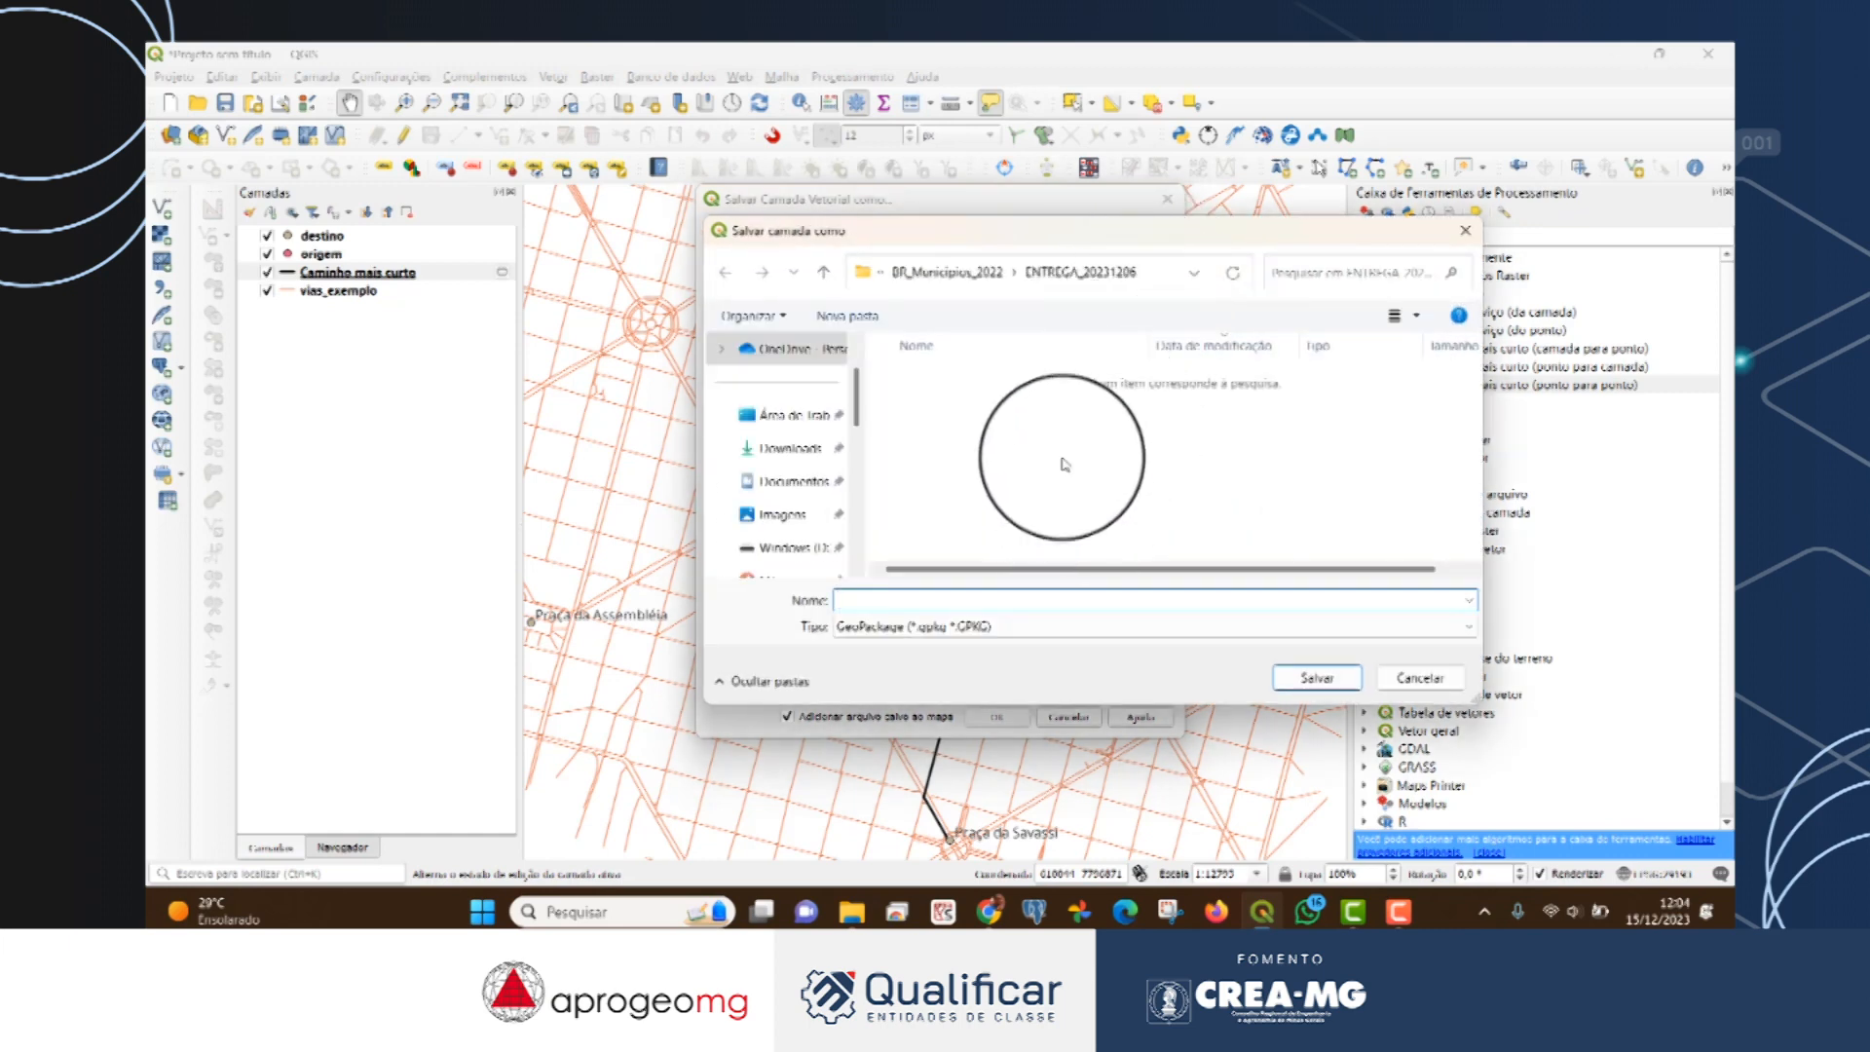
scroll(788, 458, "down", 3)
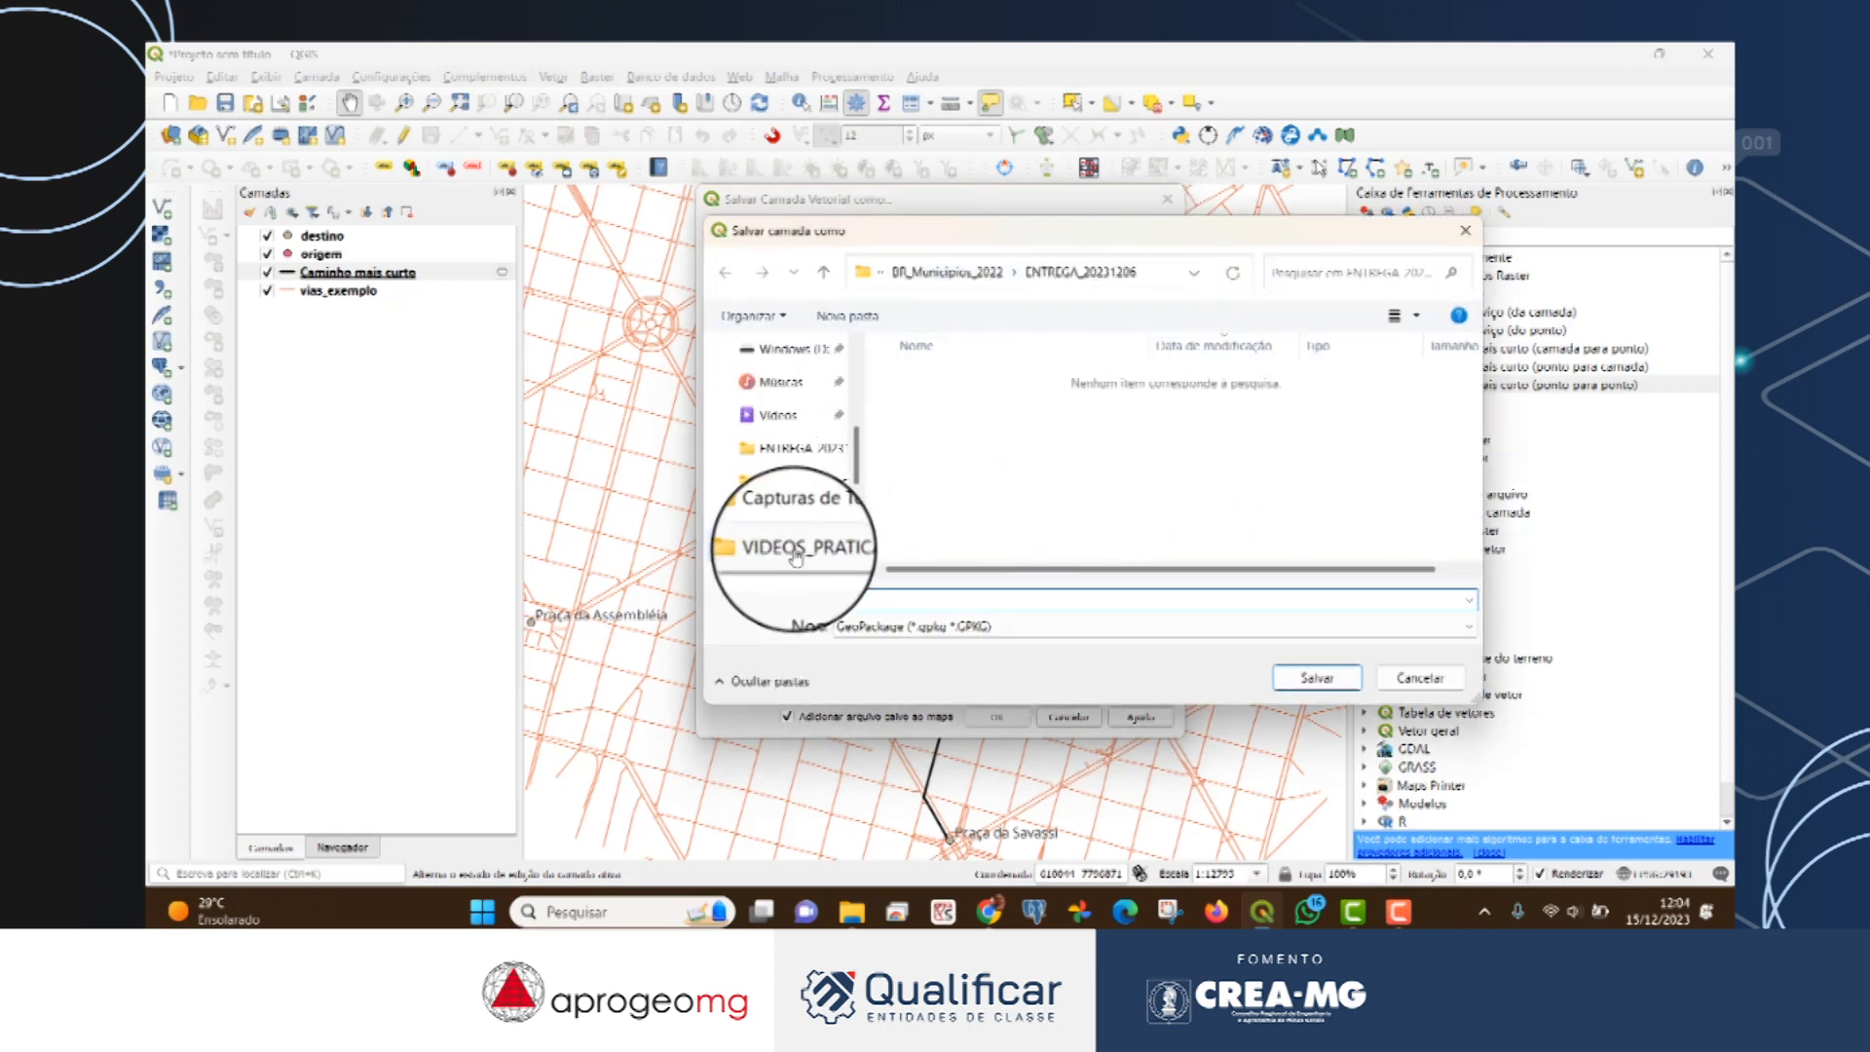
left_click(794, 551)
left_click(933, 272)
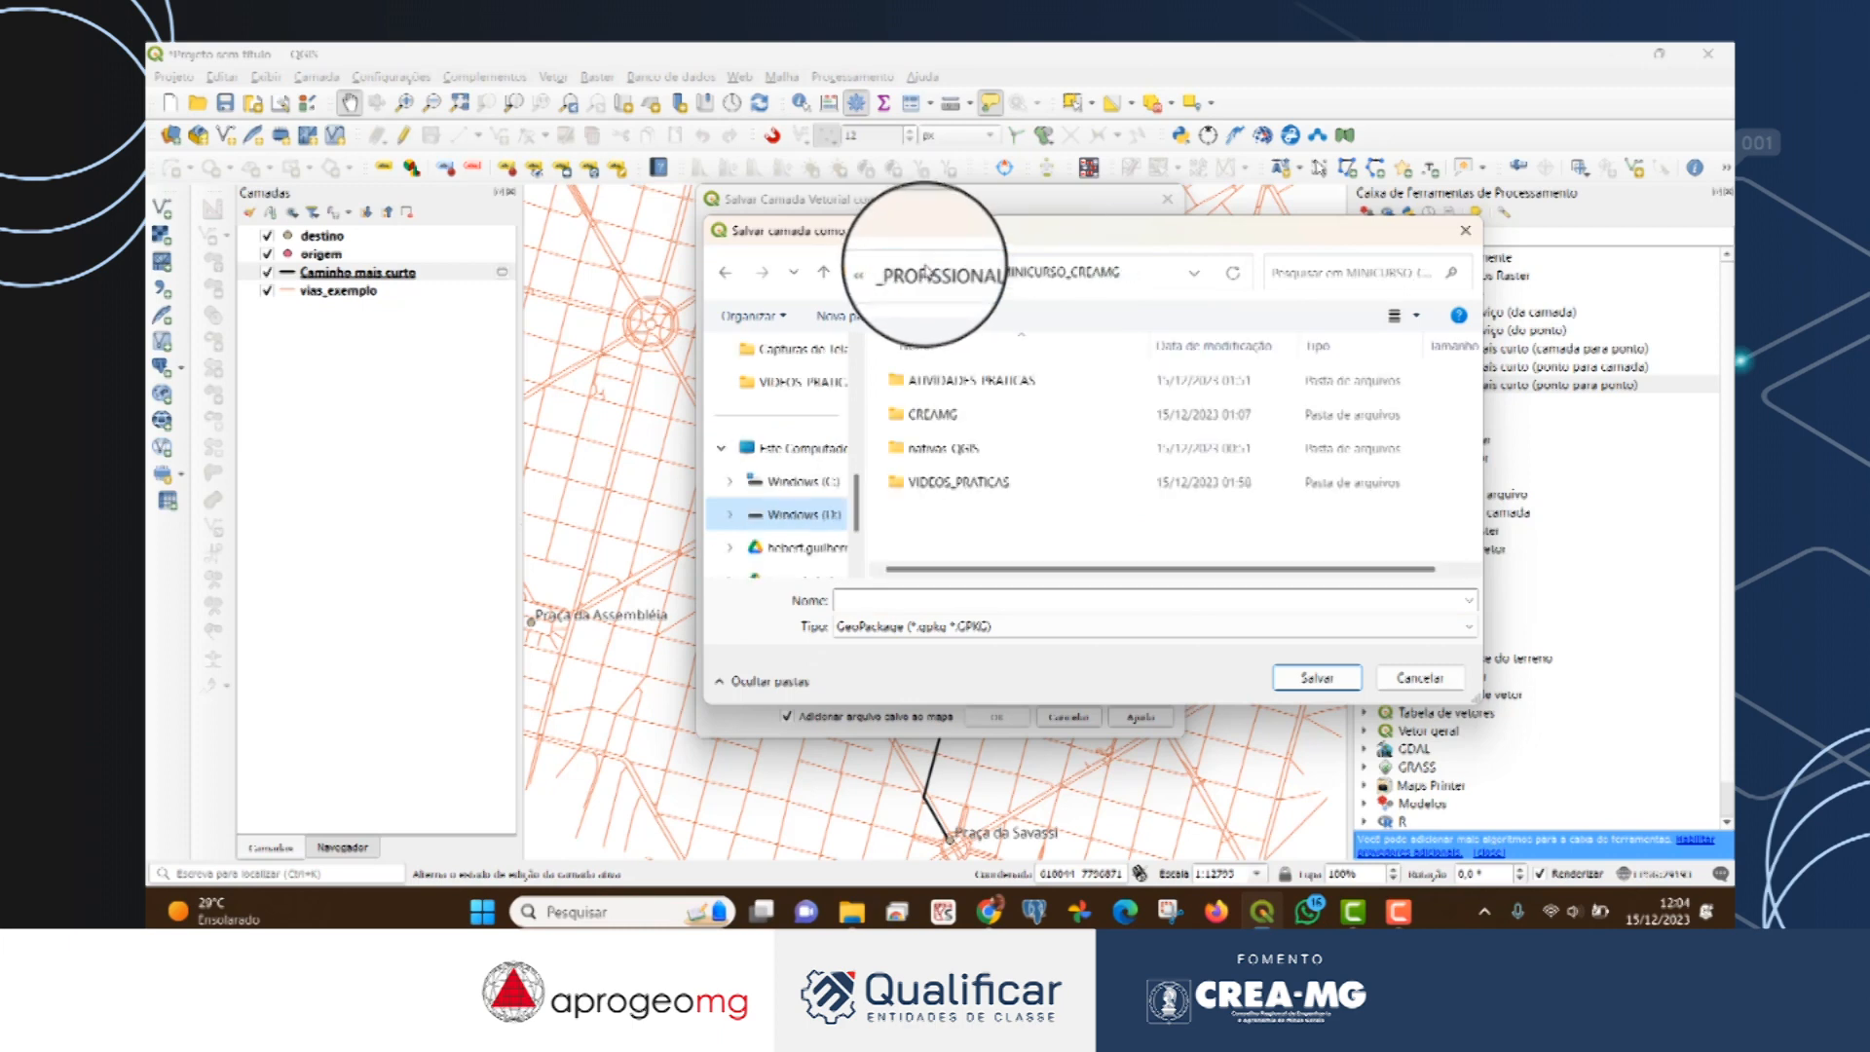
double_click(984, 381)
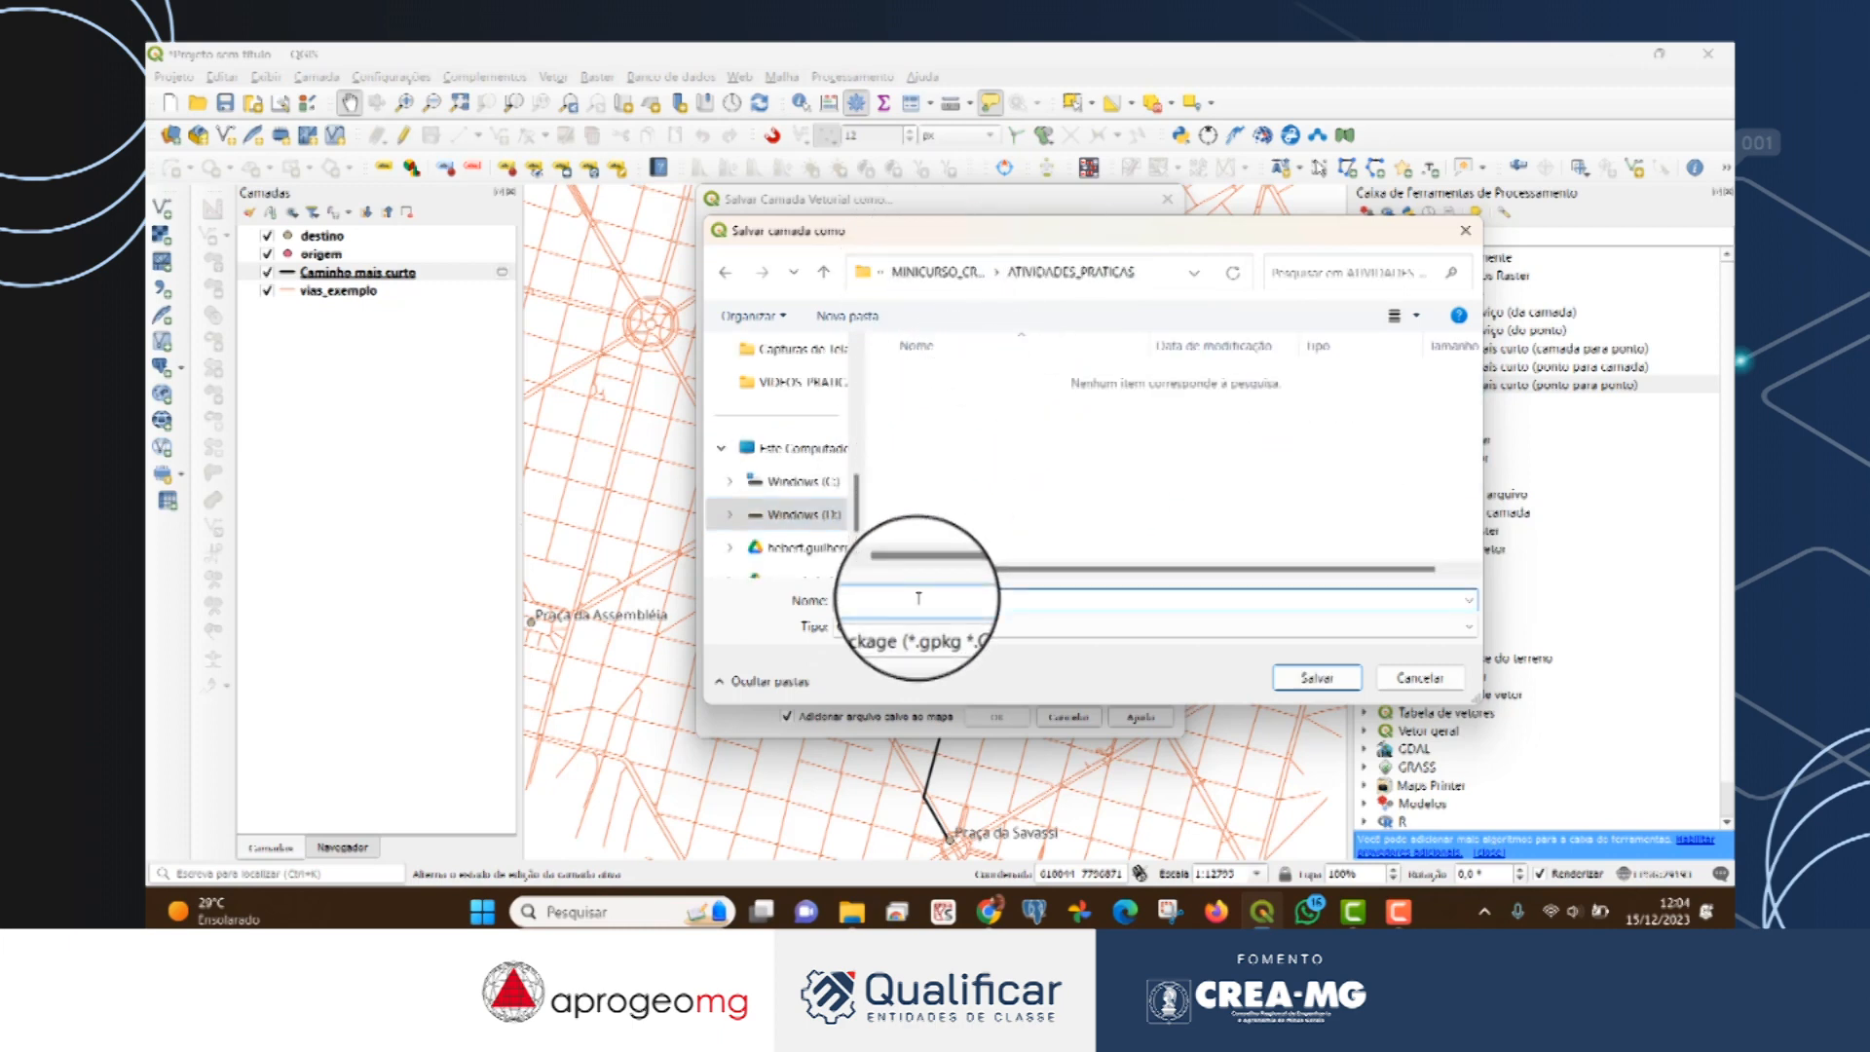
Check the required file name in the Google Slides activity, name the GeoPackage and layer ativ_3_1, and export it to the map.
type("ativ")
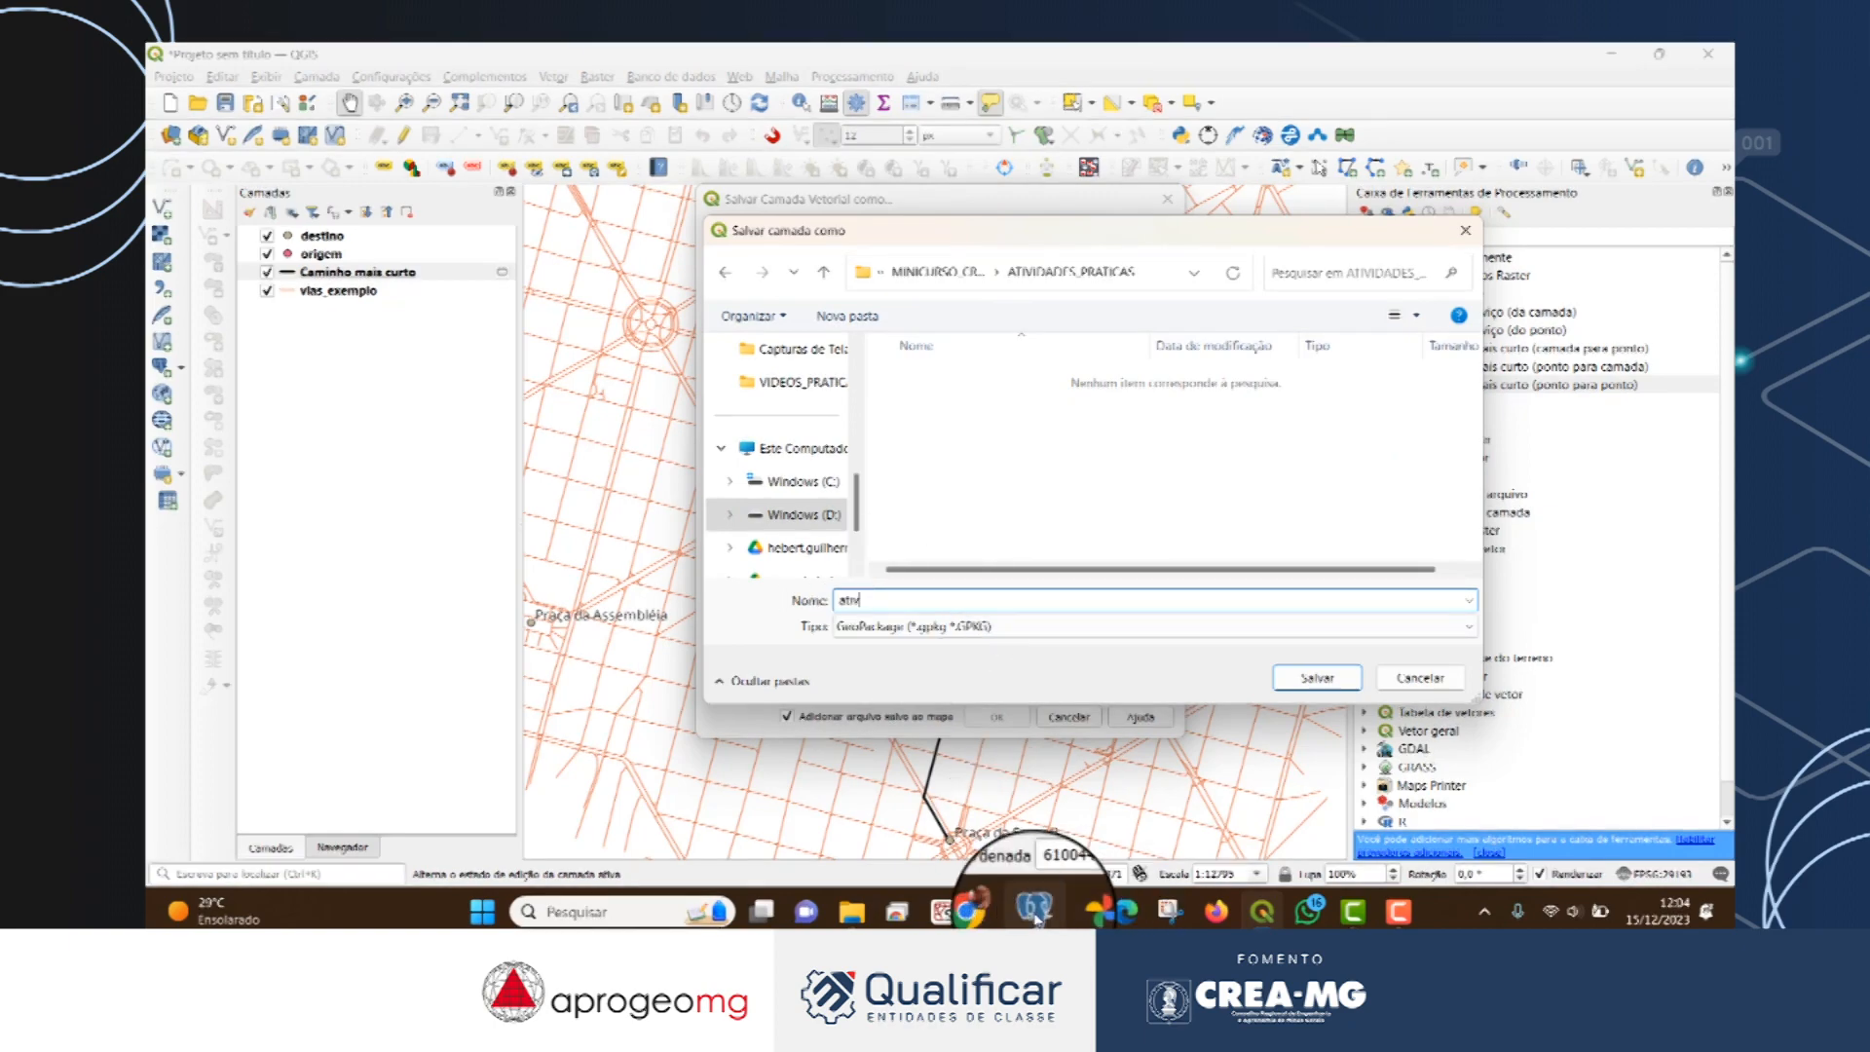
mouse_move(976, 910)
left_click(1130, 779)
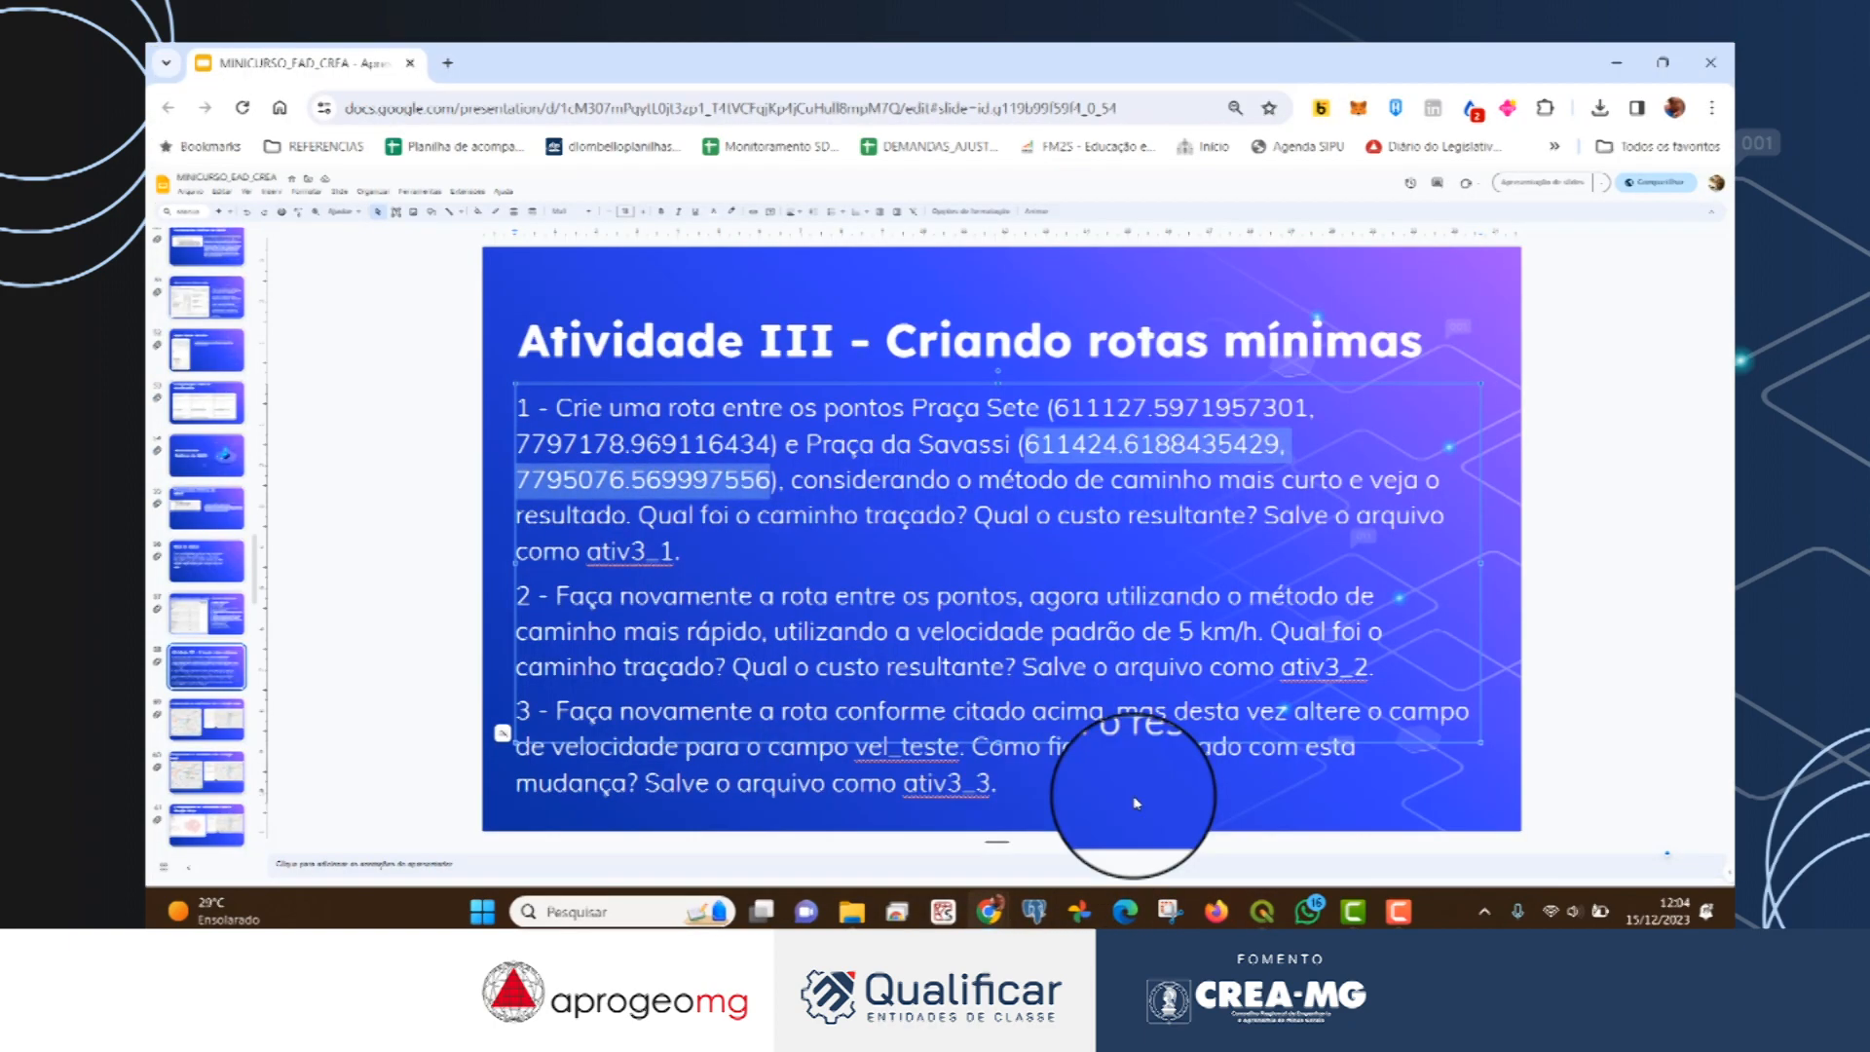
left_click(1255, 912)
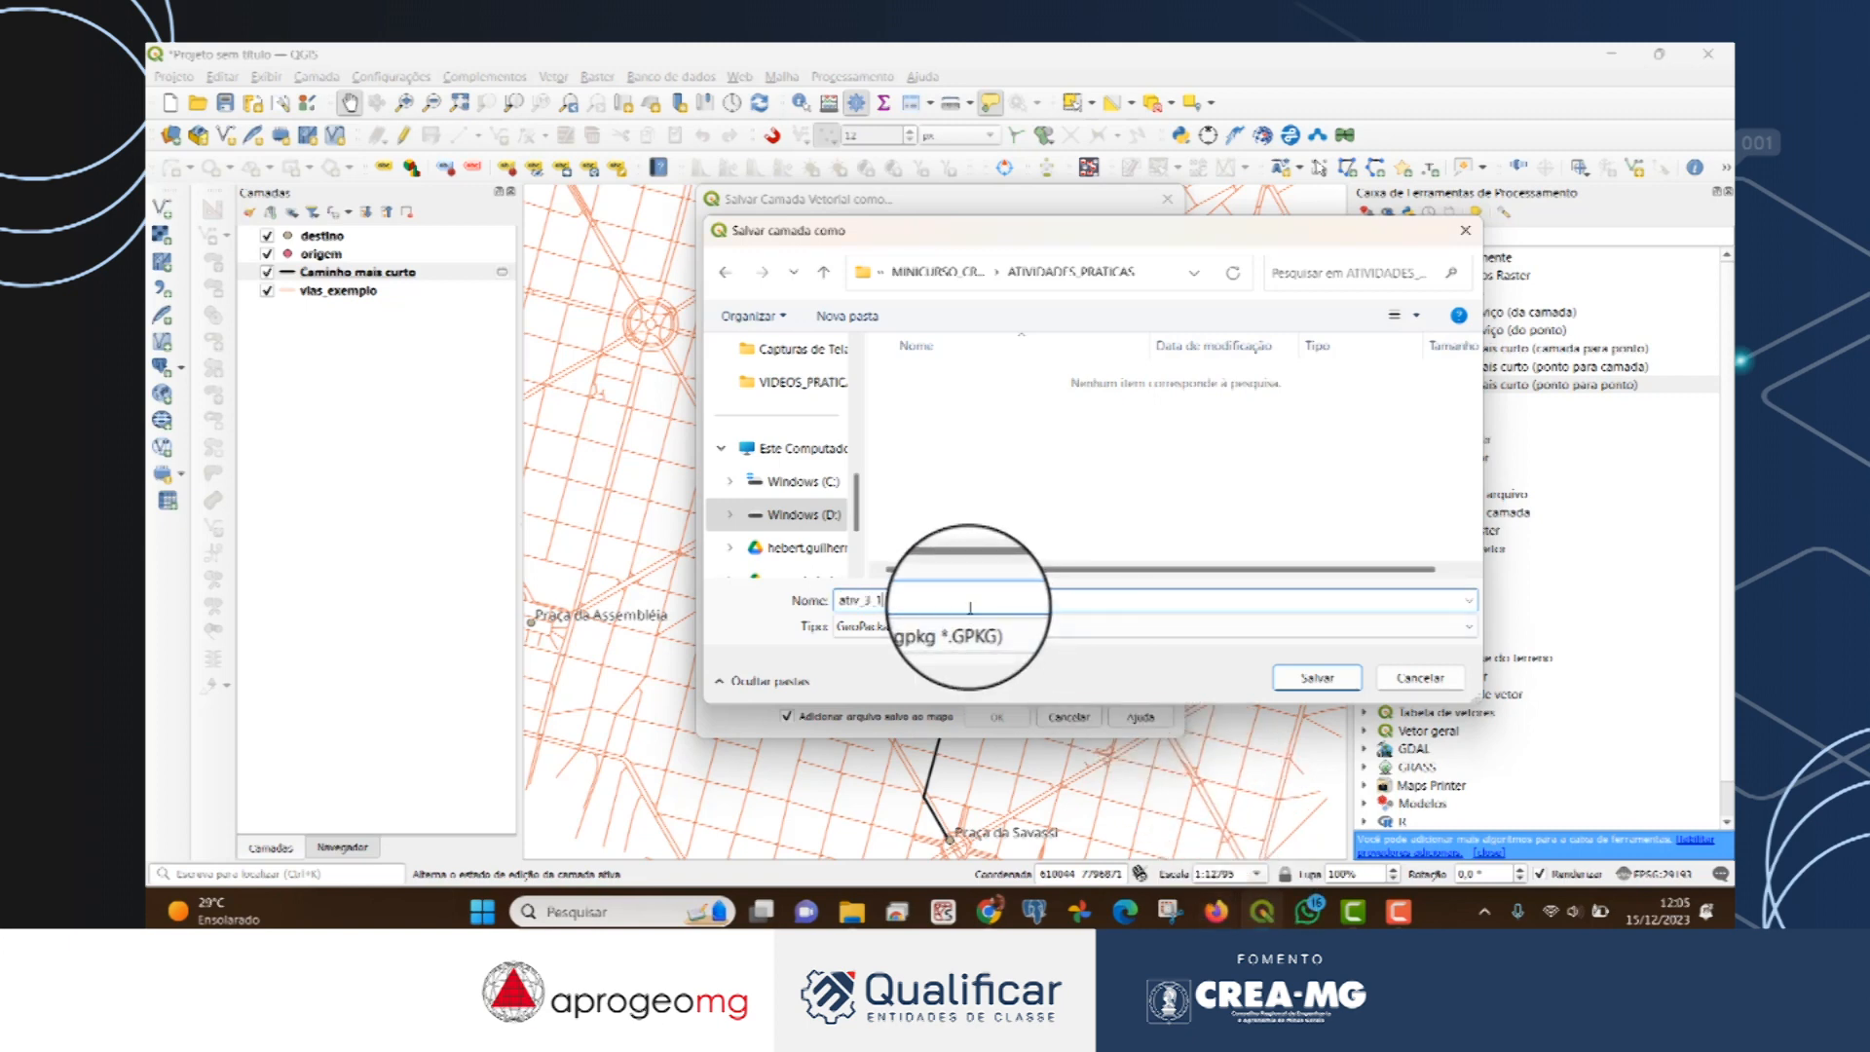
left_click(1313, 678)
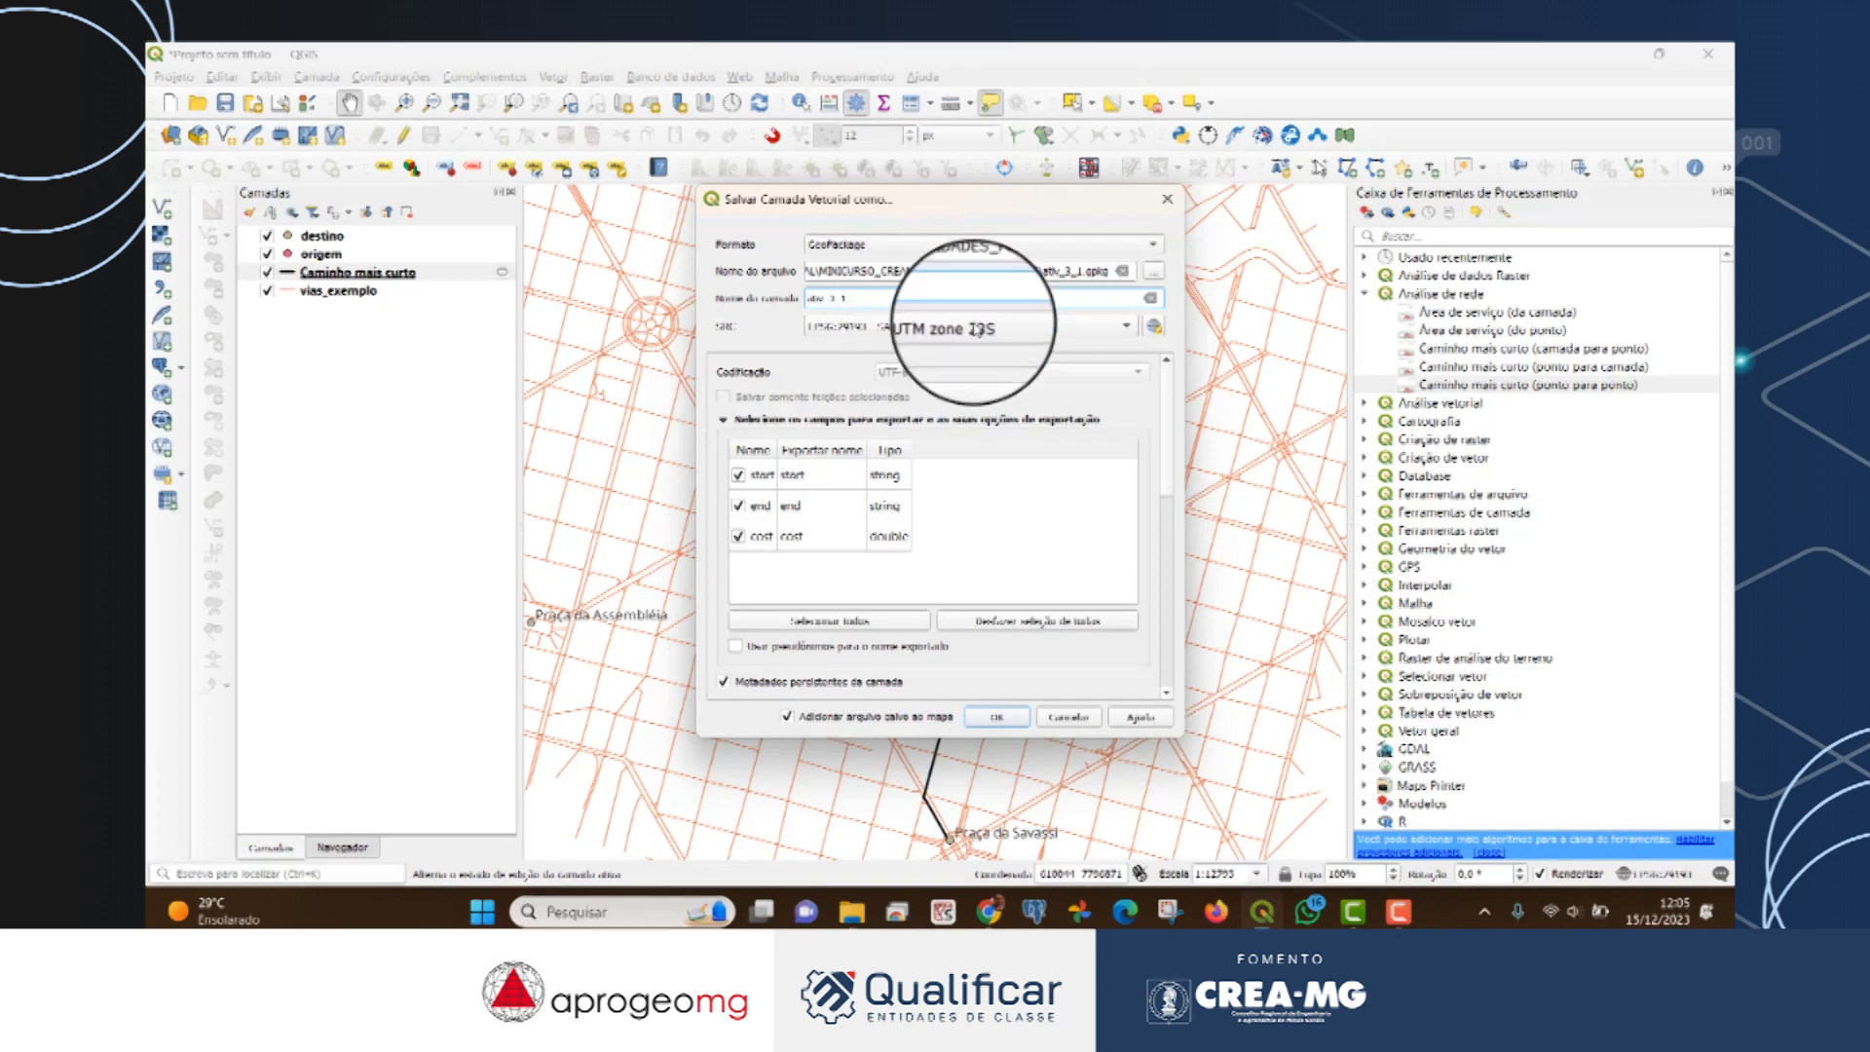
left_click(996, 718)
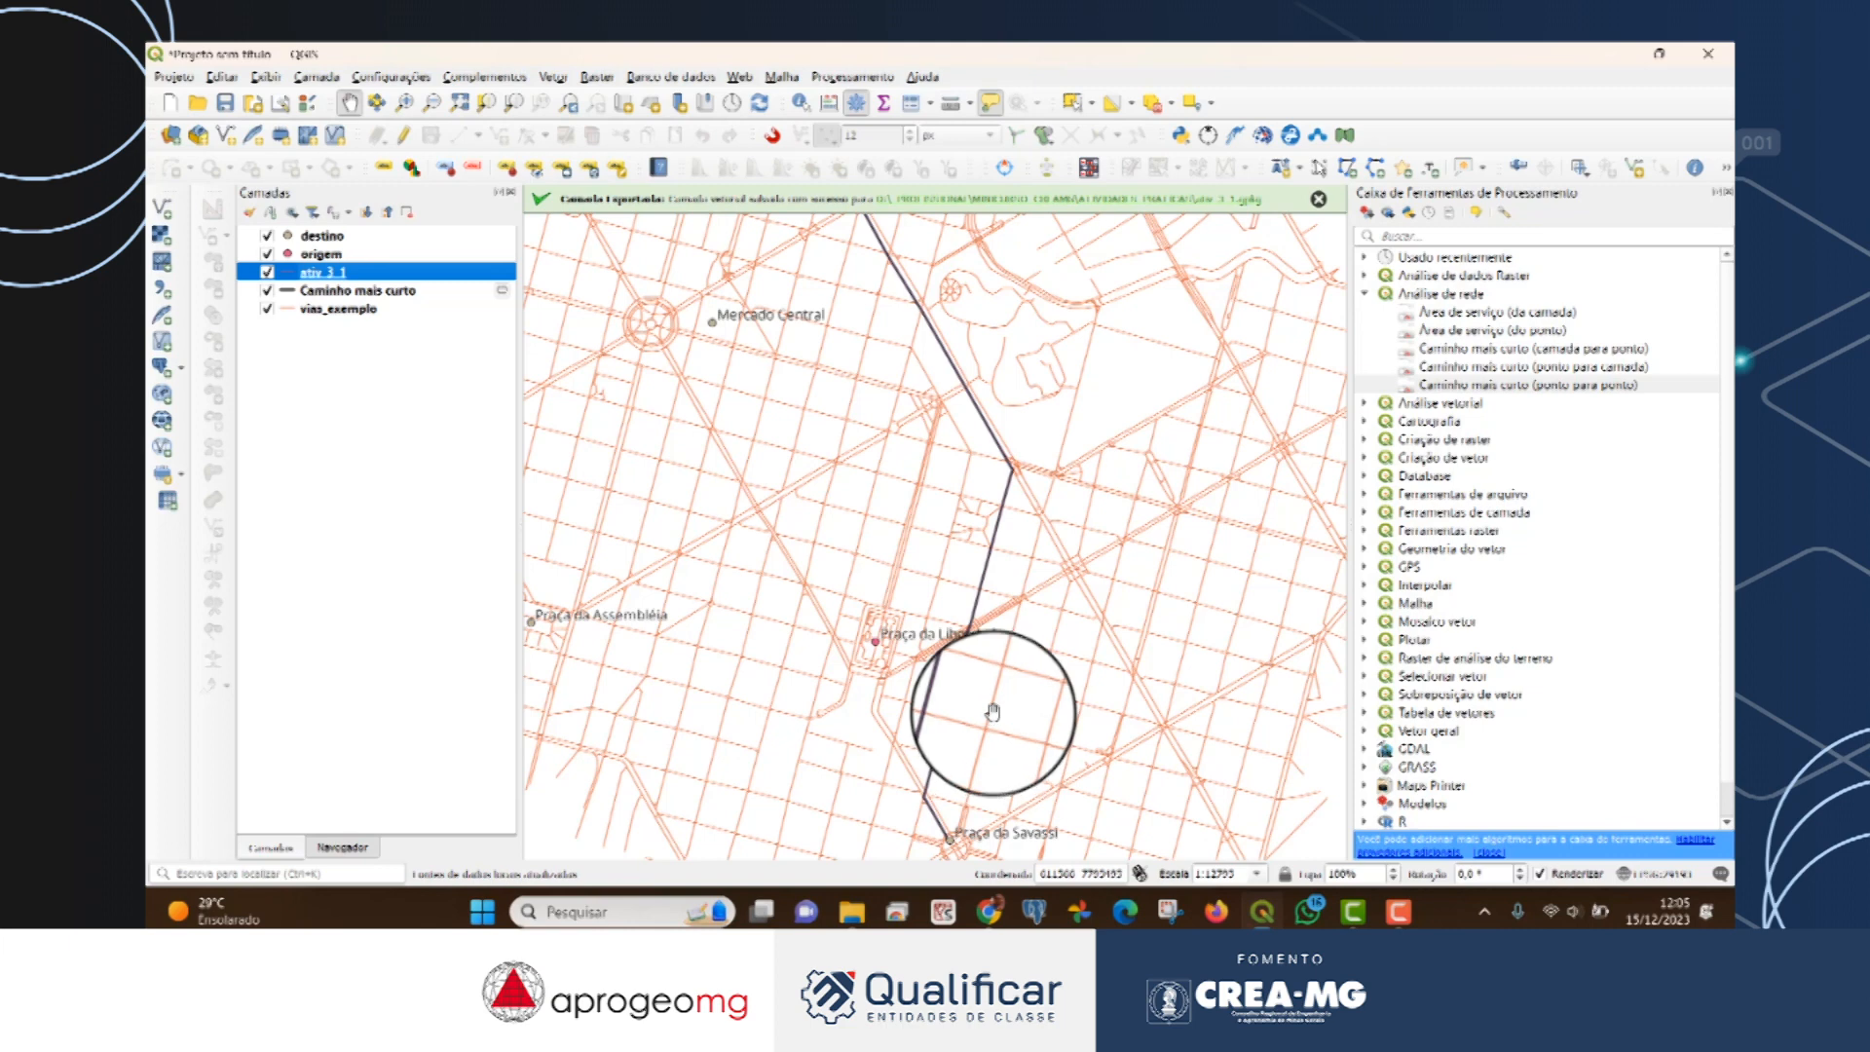
Copy the style of the Caminho mais curto layer and paste all its categories onto the ativ_3_1 layer.
right_click(364, 298)
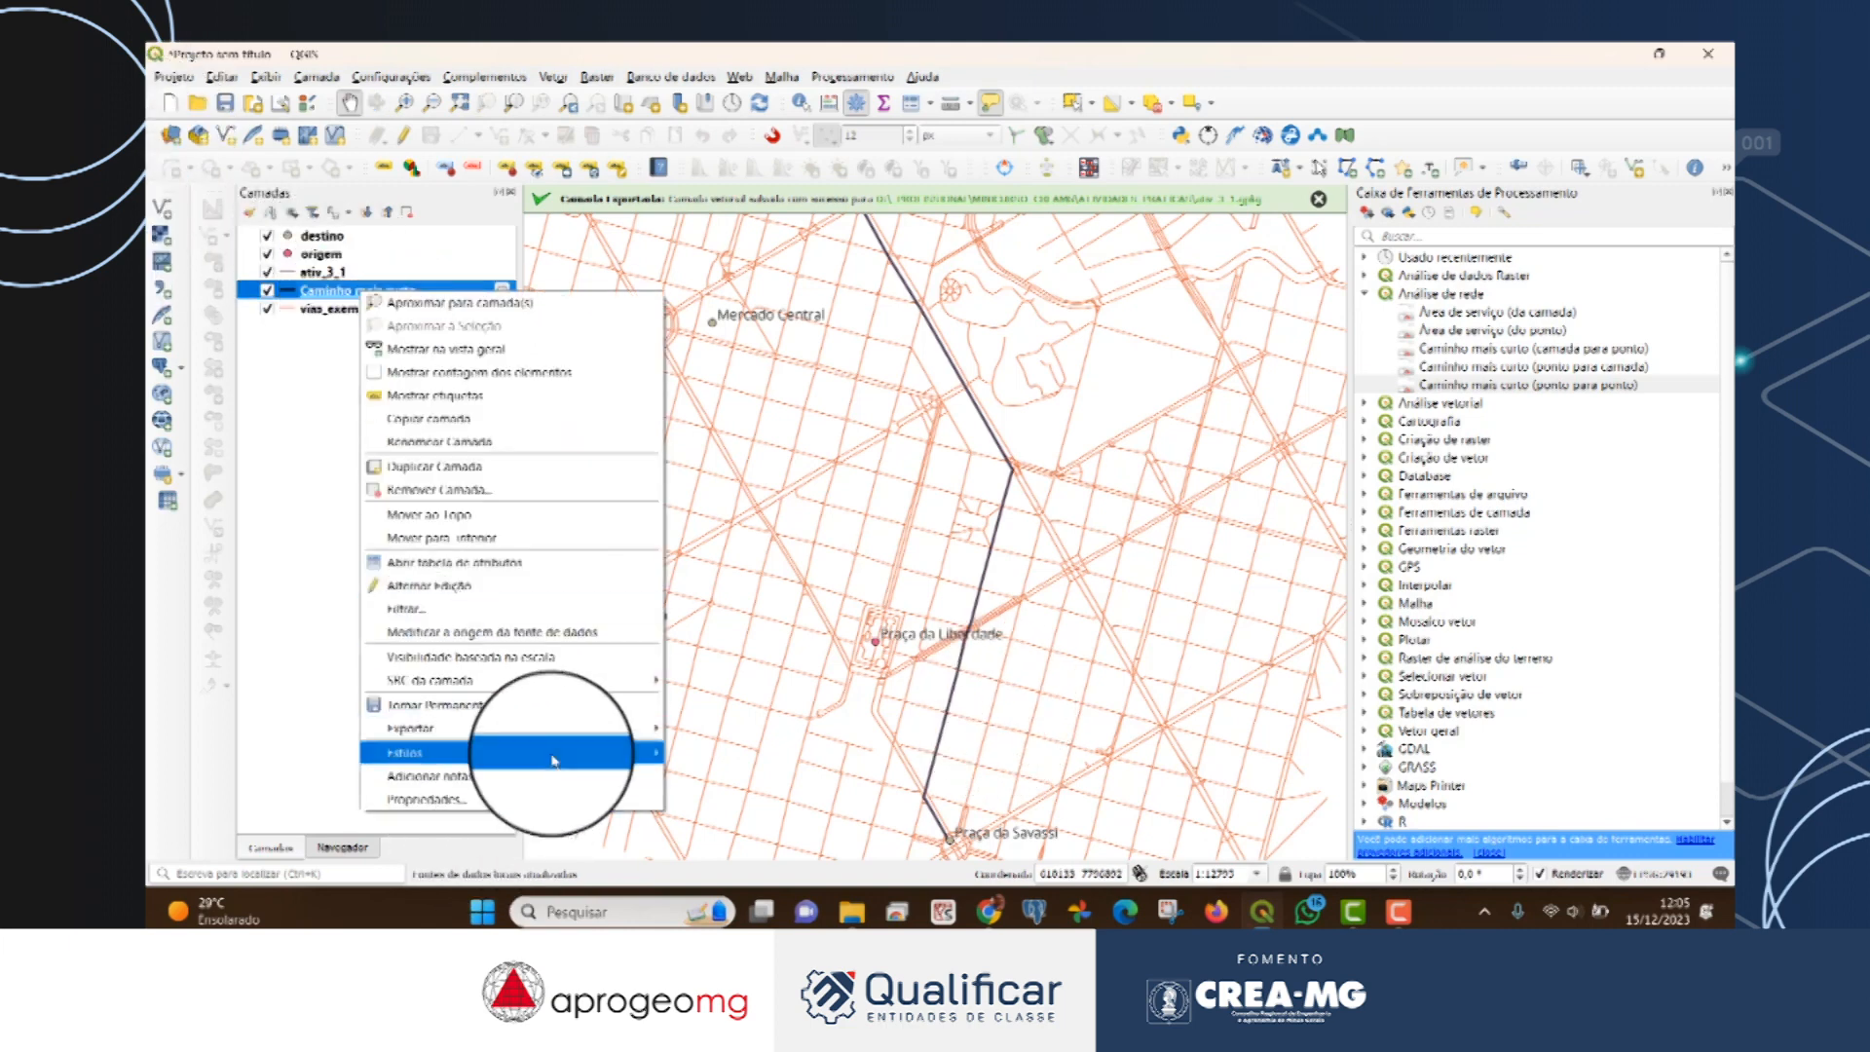
mouse_move(555, 754)
mouse_move(853, 464)
left_click(945, 462)
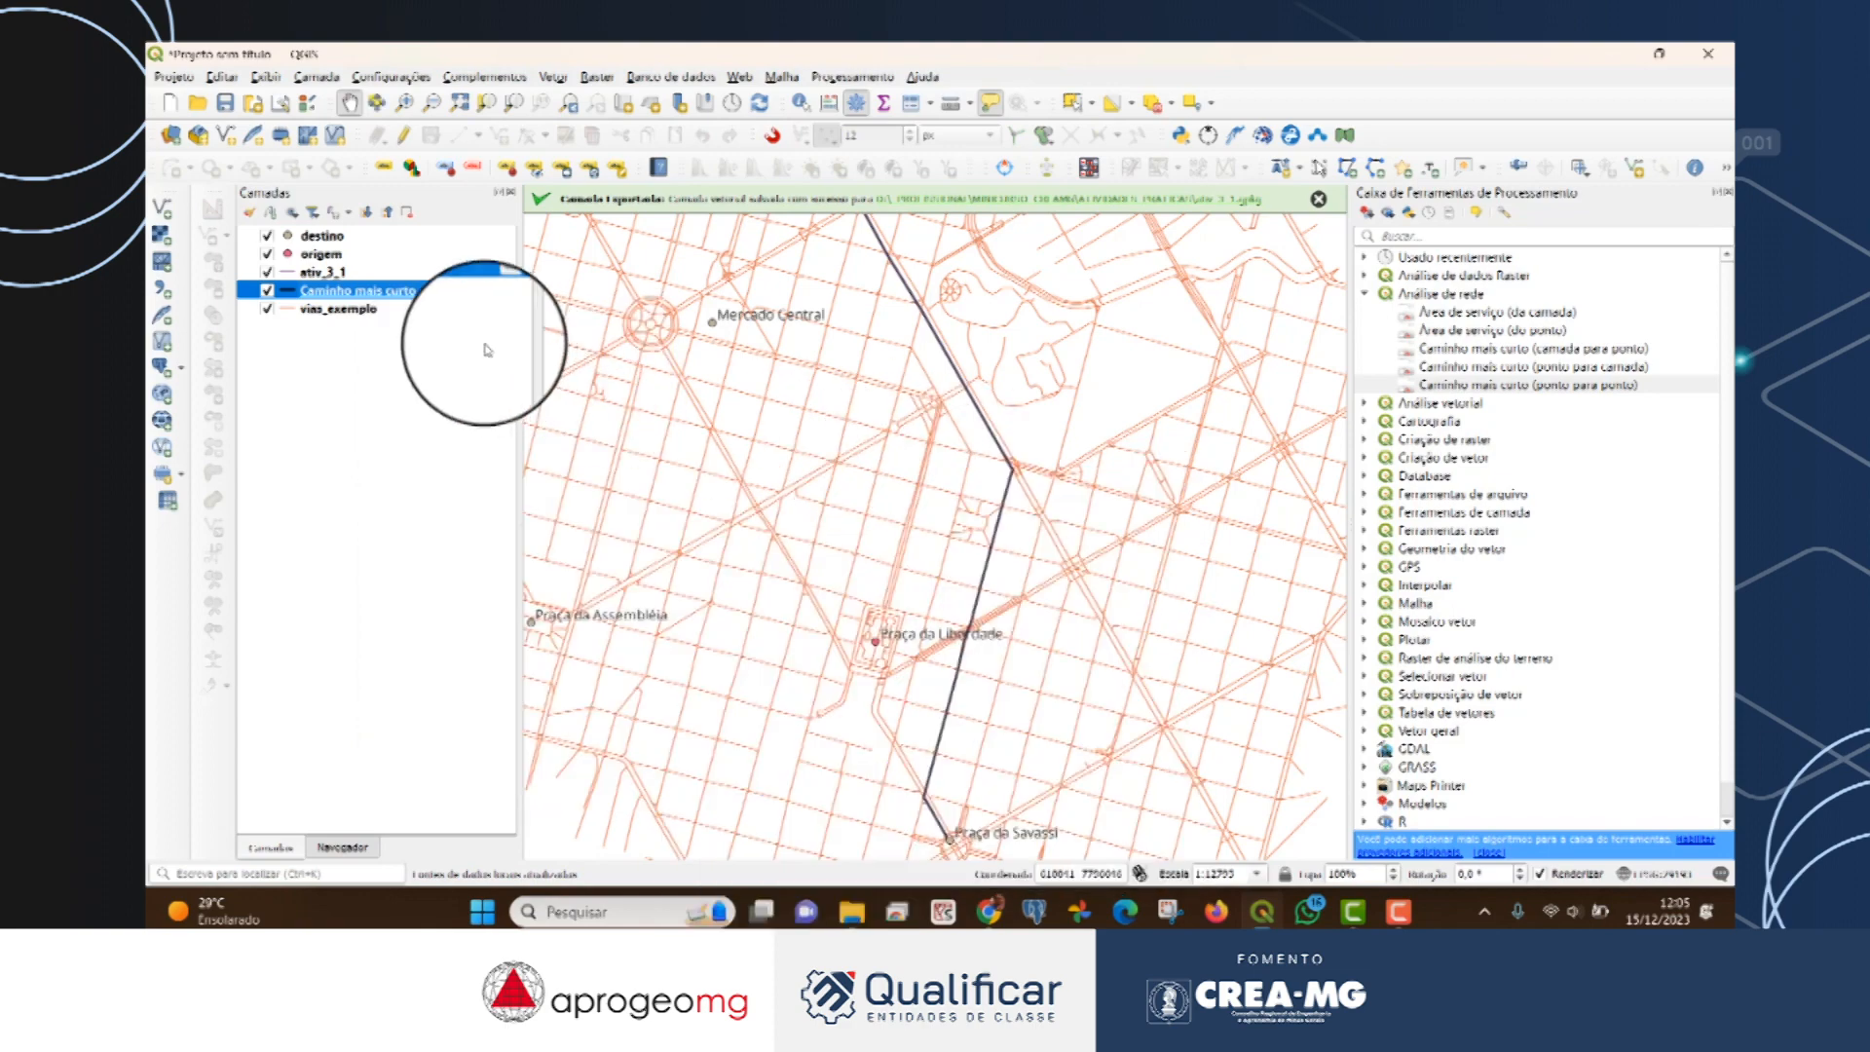
right_click(348, 273)
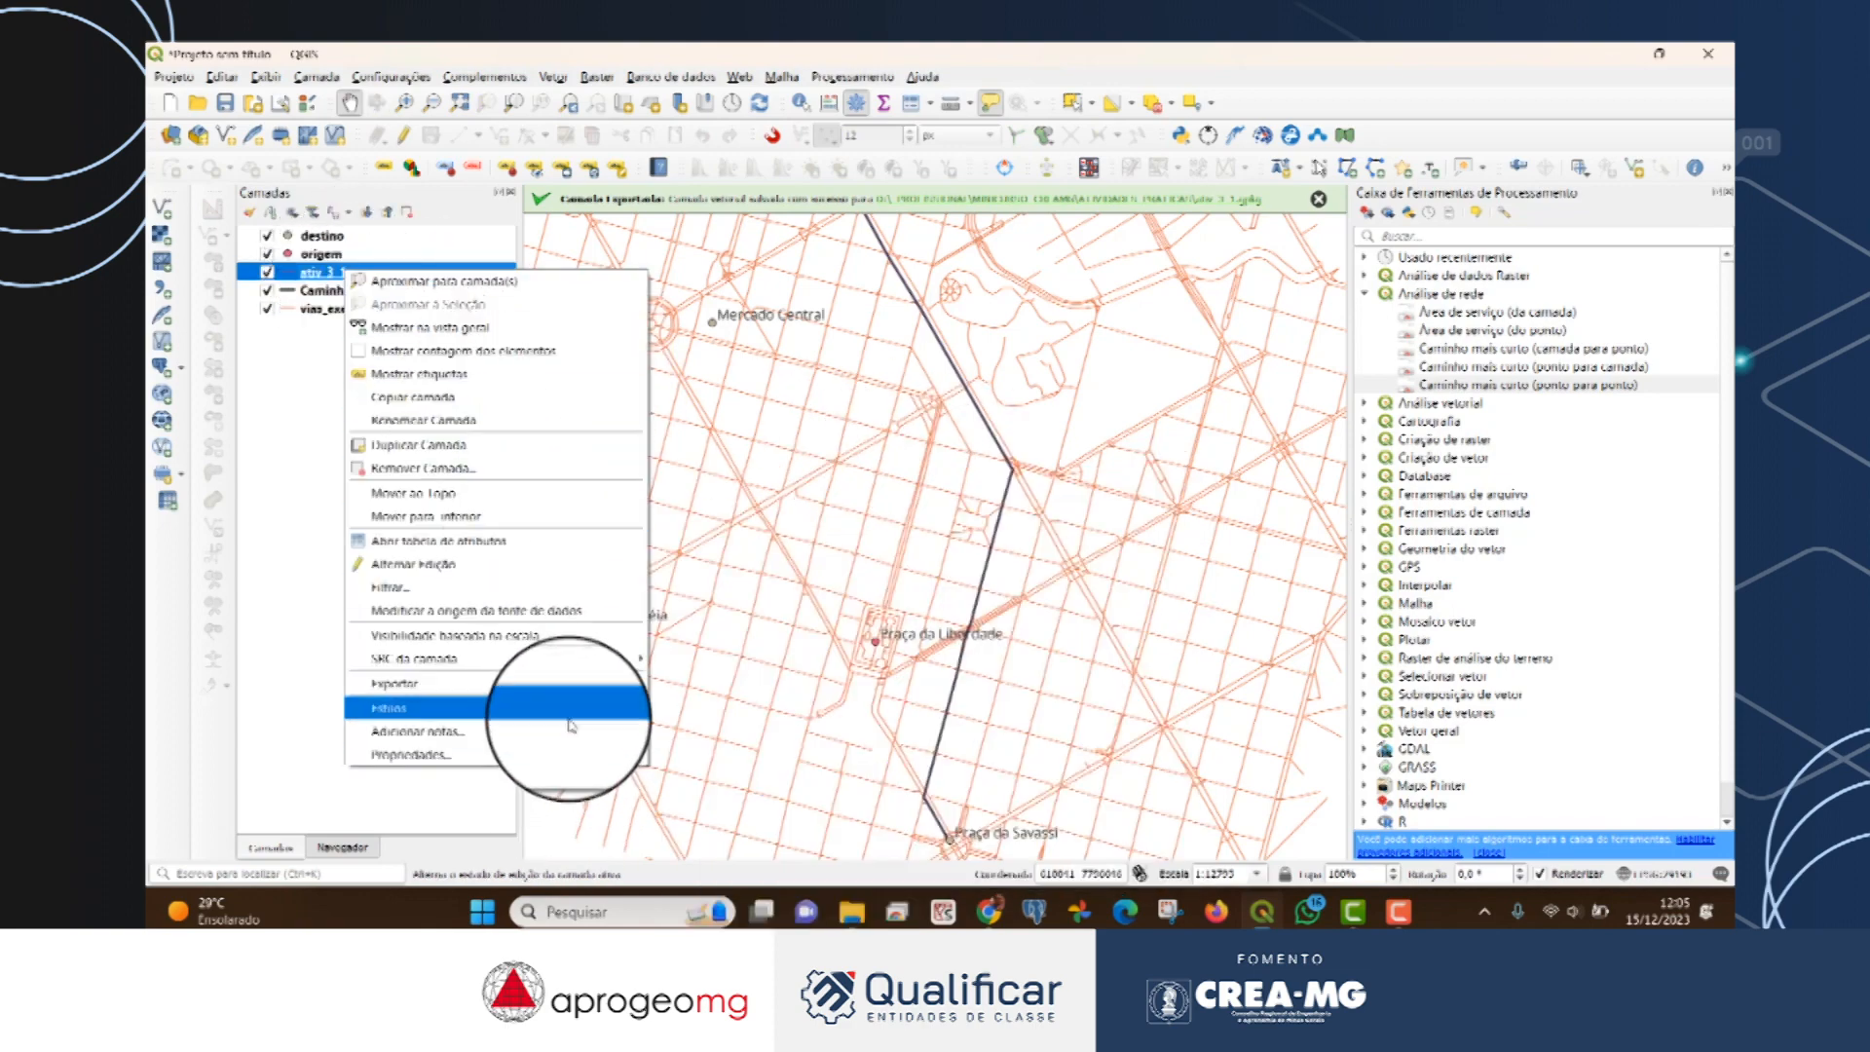
mouse_move(594, 711)
mouse_move(814, 461)
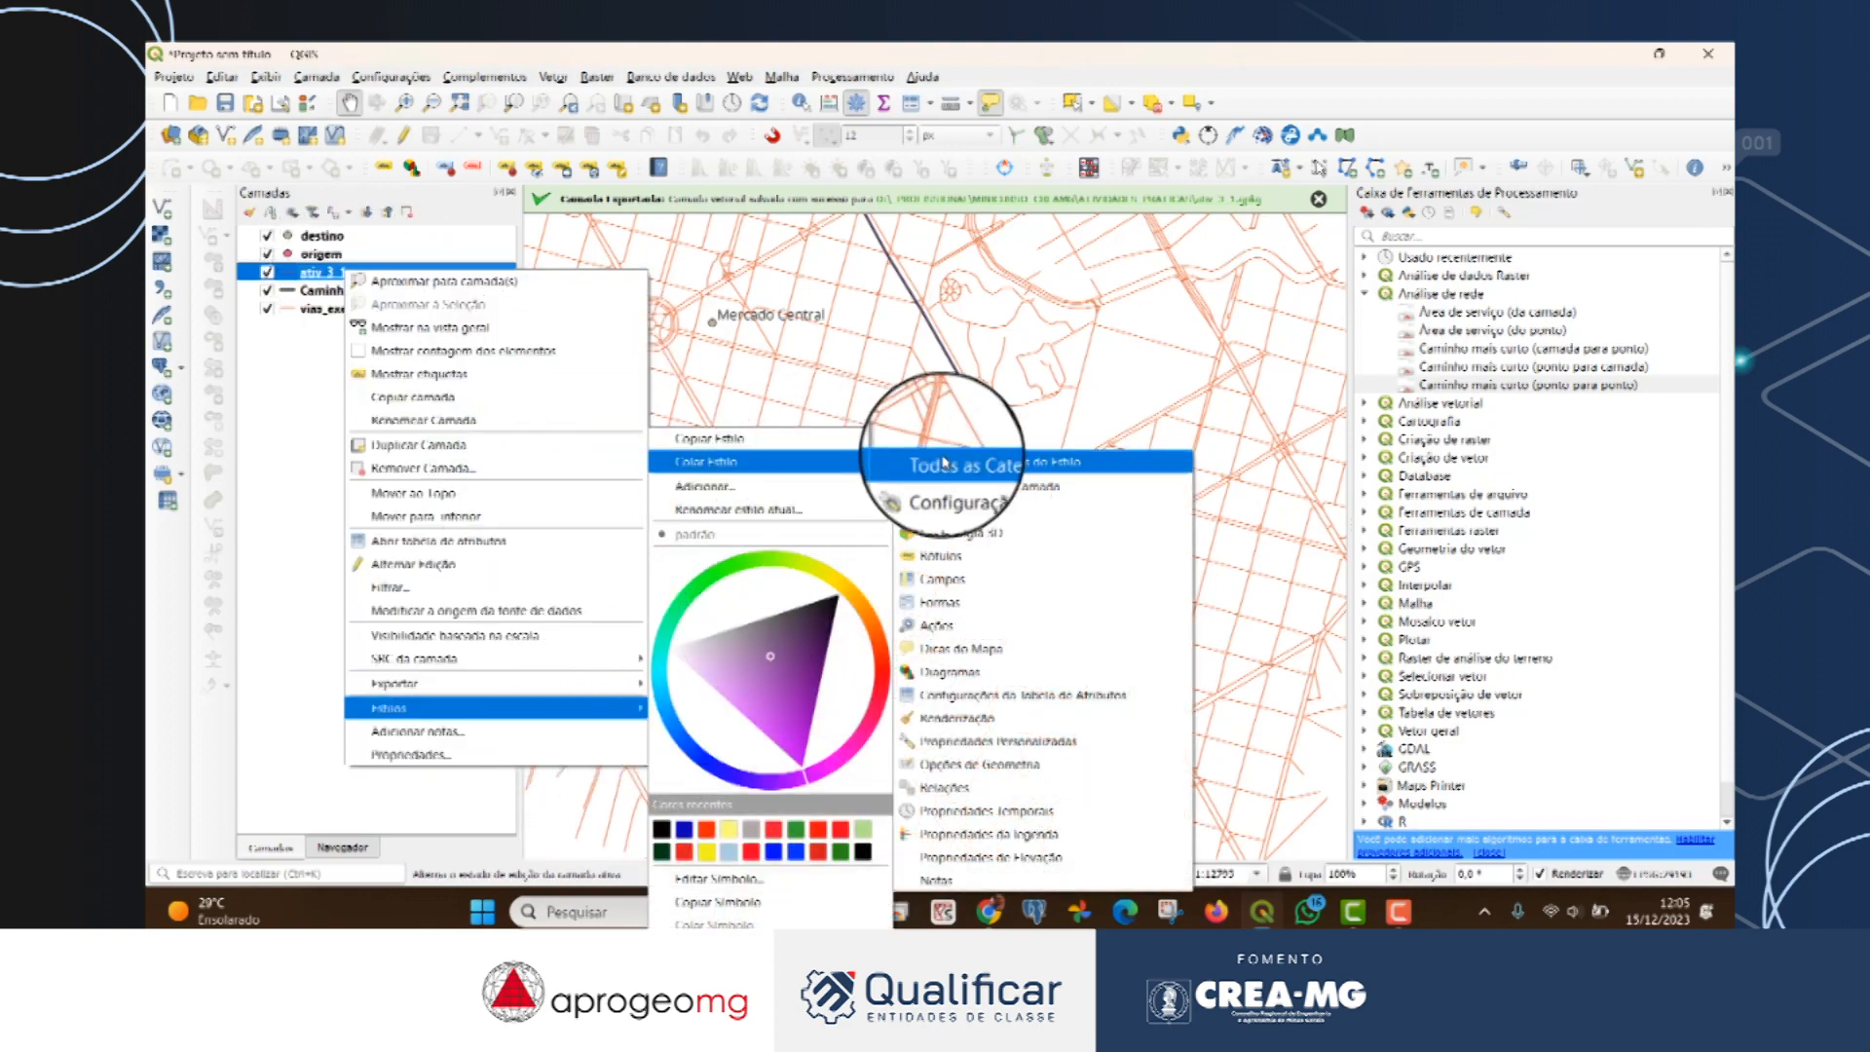
left_click(1023, 461)
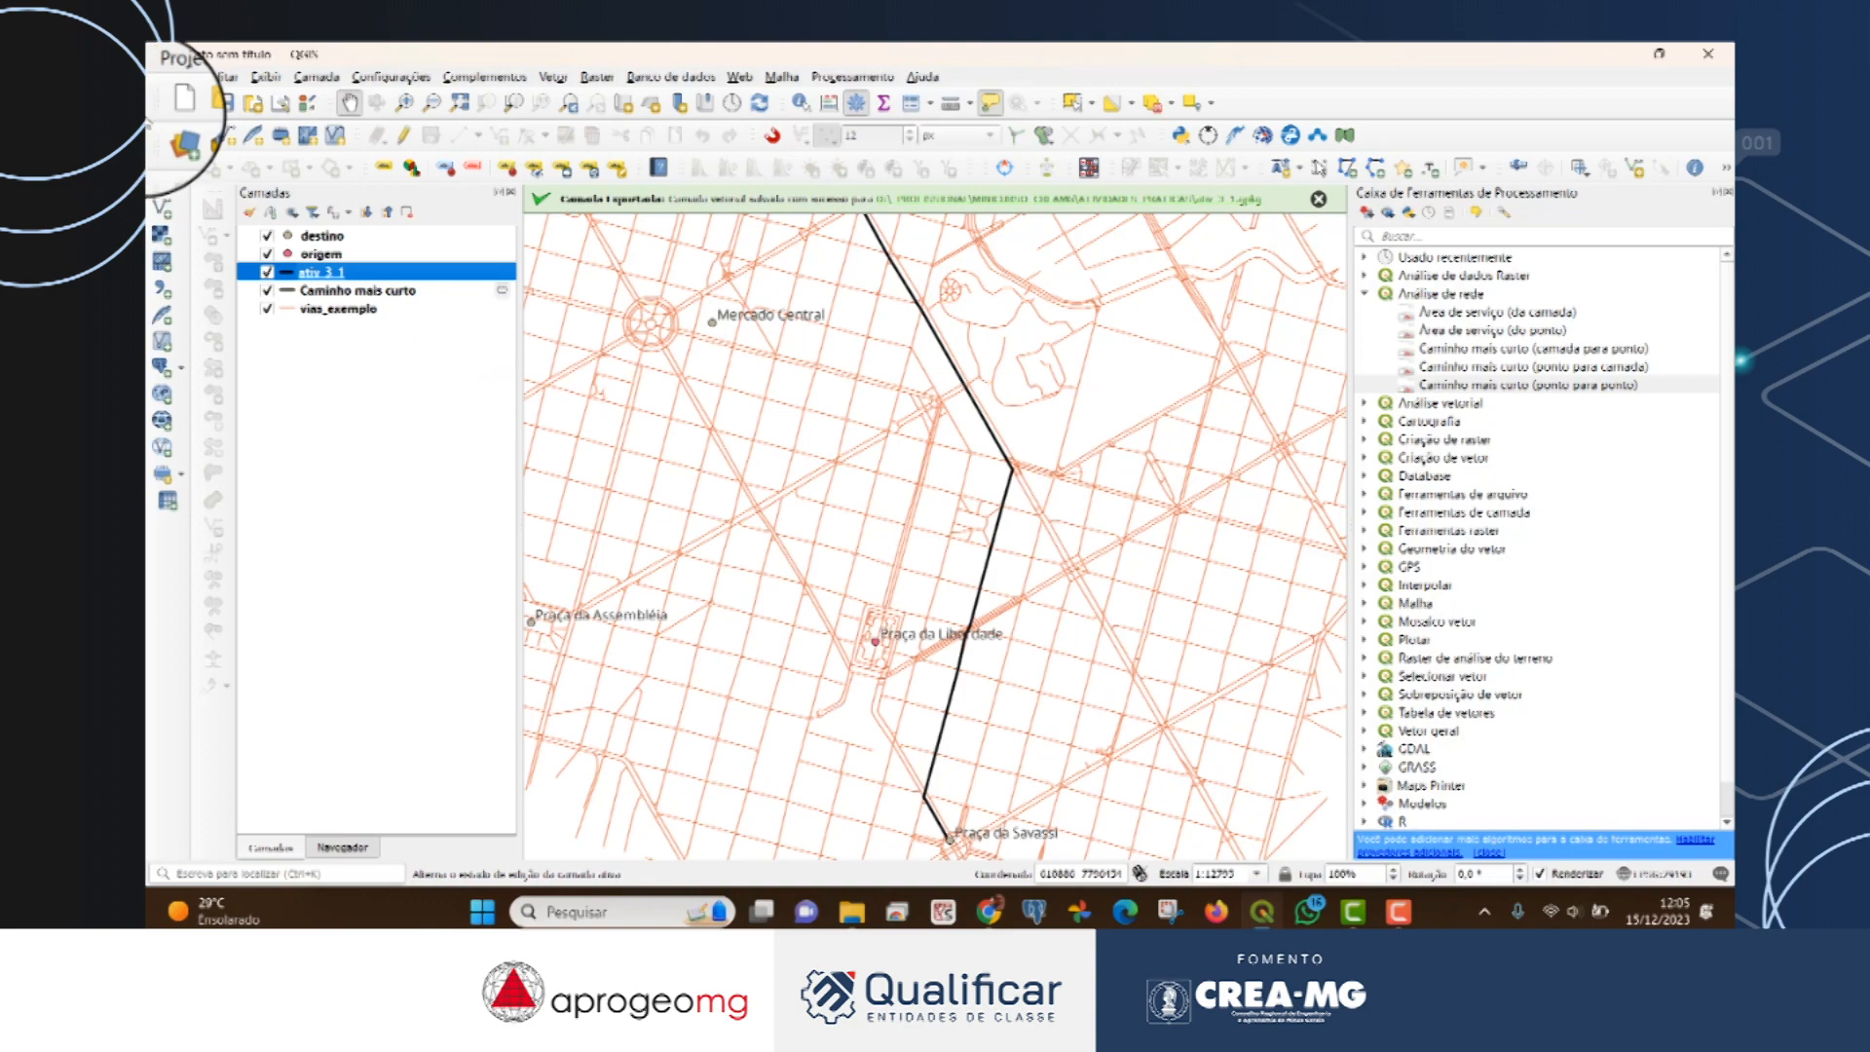
Remove the temporary Caminho mais curto layer from the project.
right_click(314, 290)
left_click(379, 508)
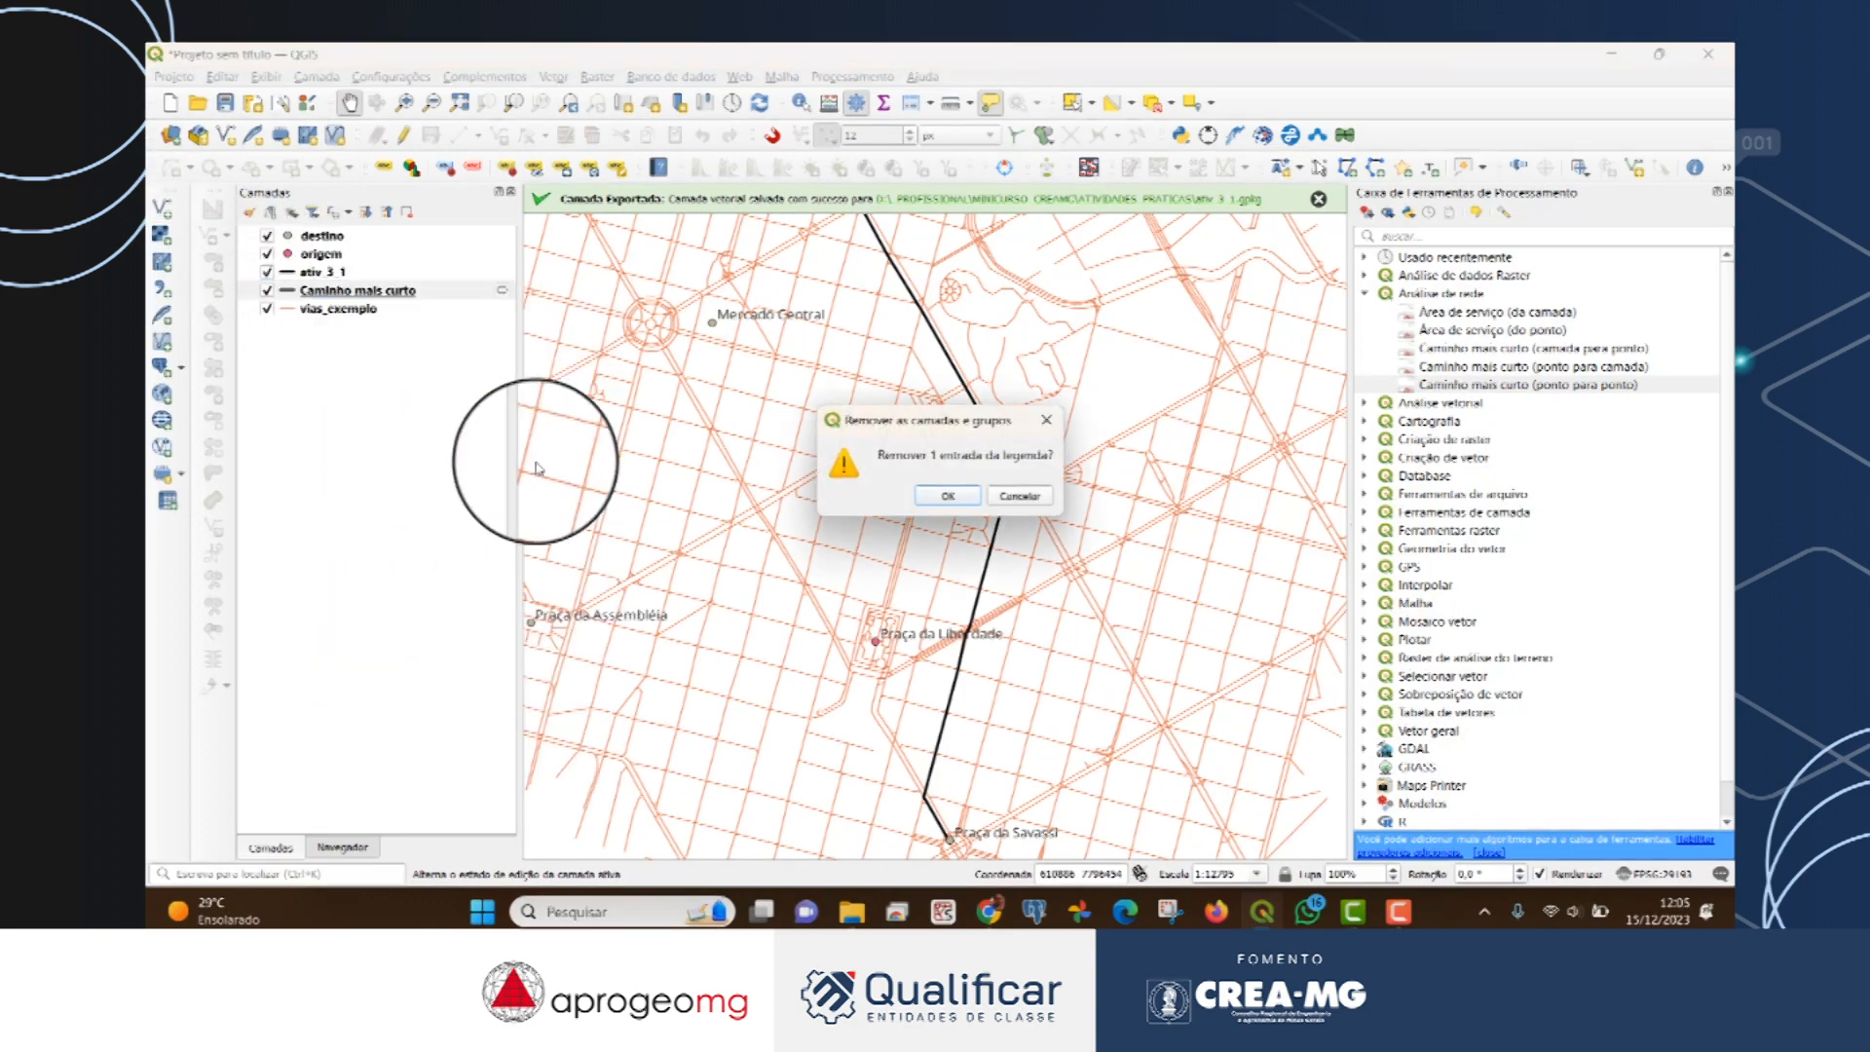
left_click(932, 499)
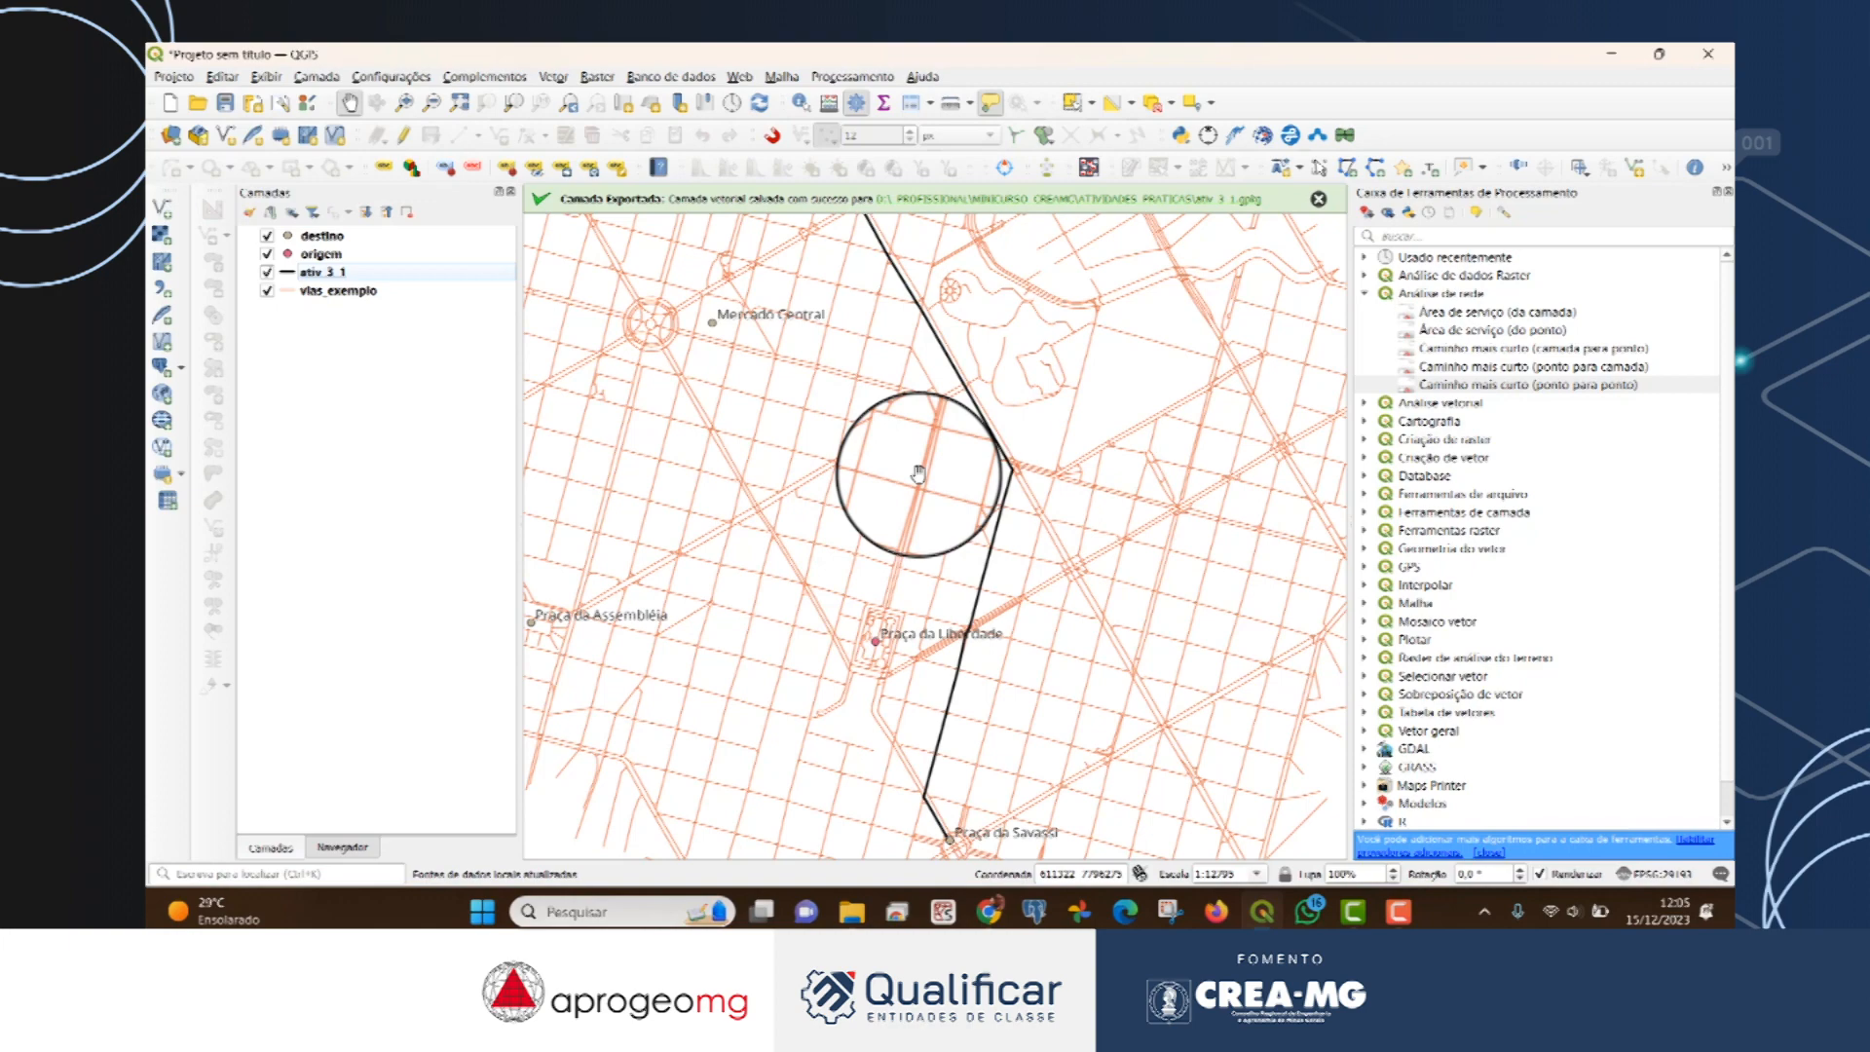
Reread the Atividade III tasks in Google Slides, return to QGIS, and view the whole street network.
mouse_move(988, 910)
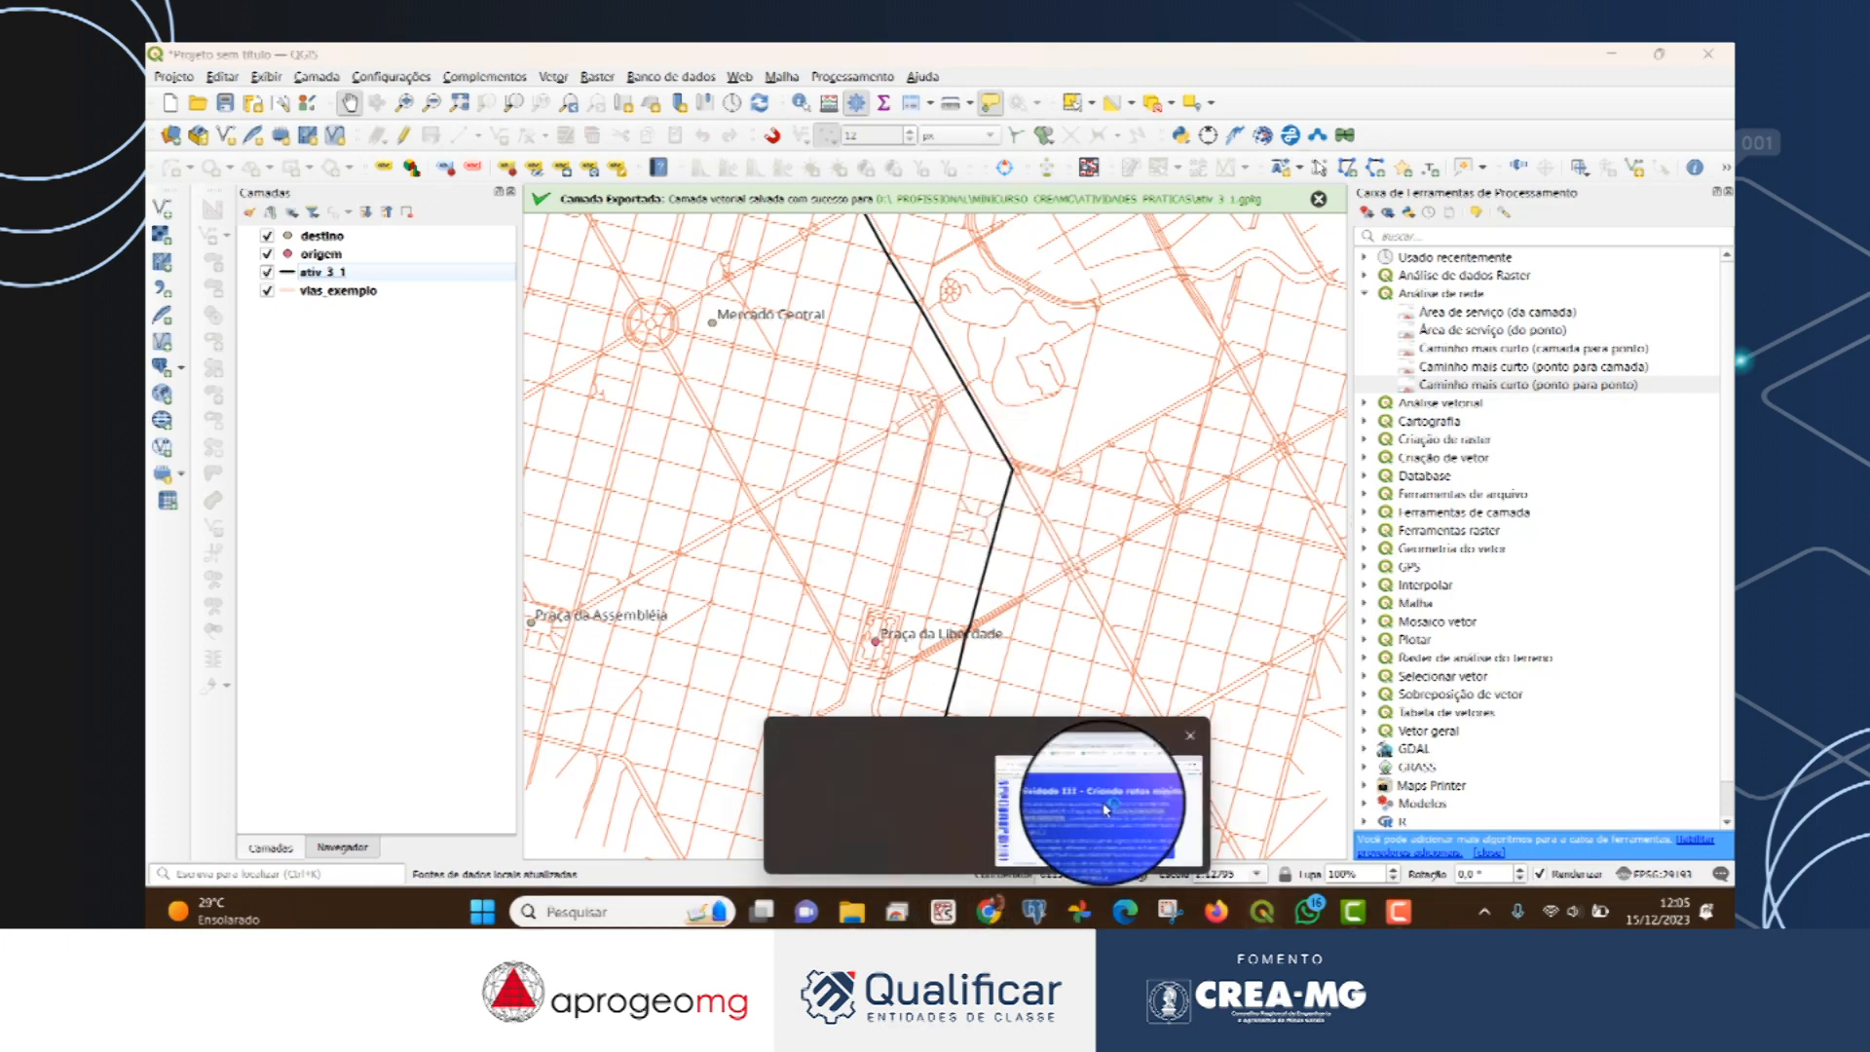
left_click(1105, 809)
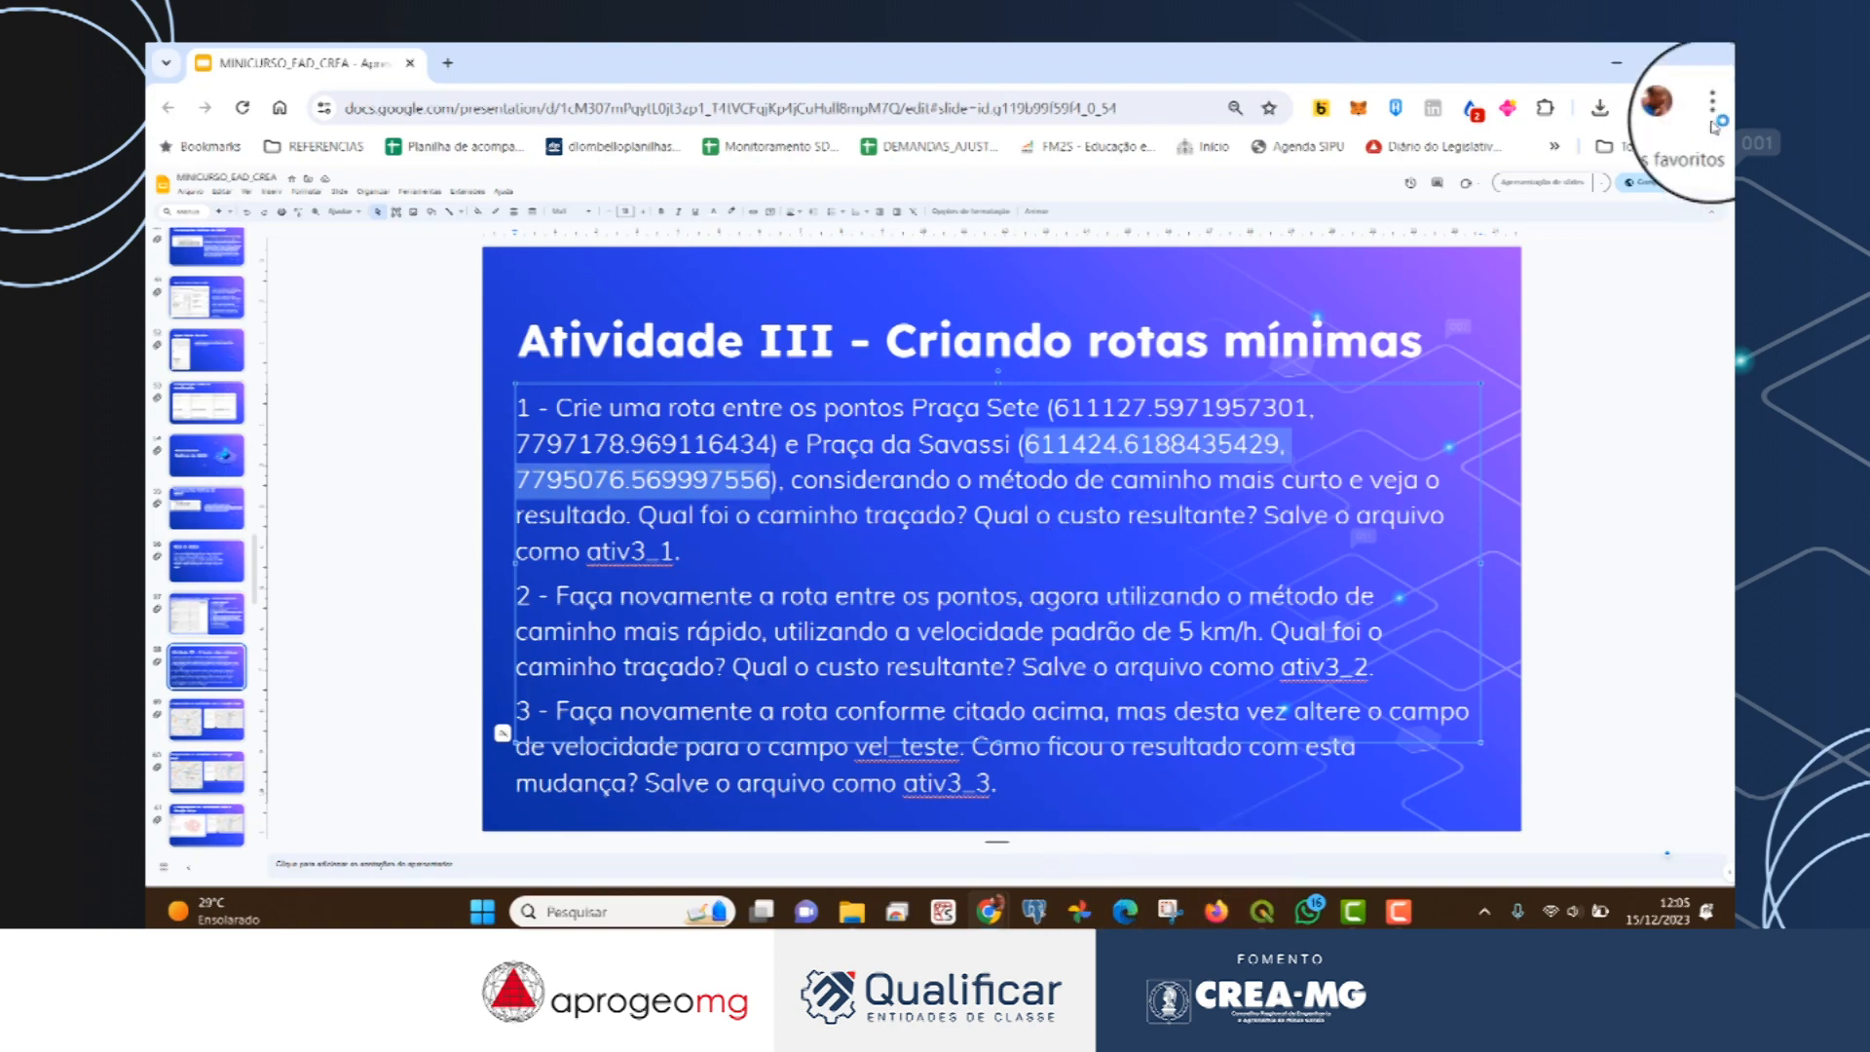
left_click(1261, 913)
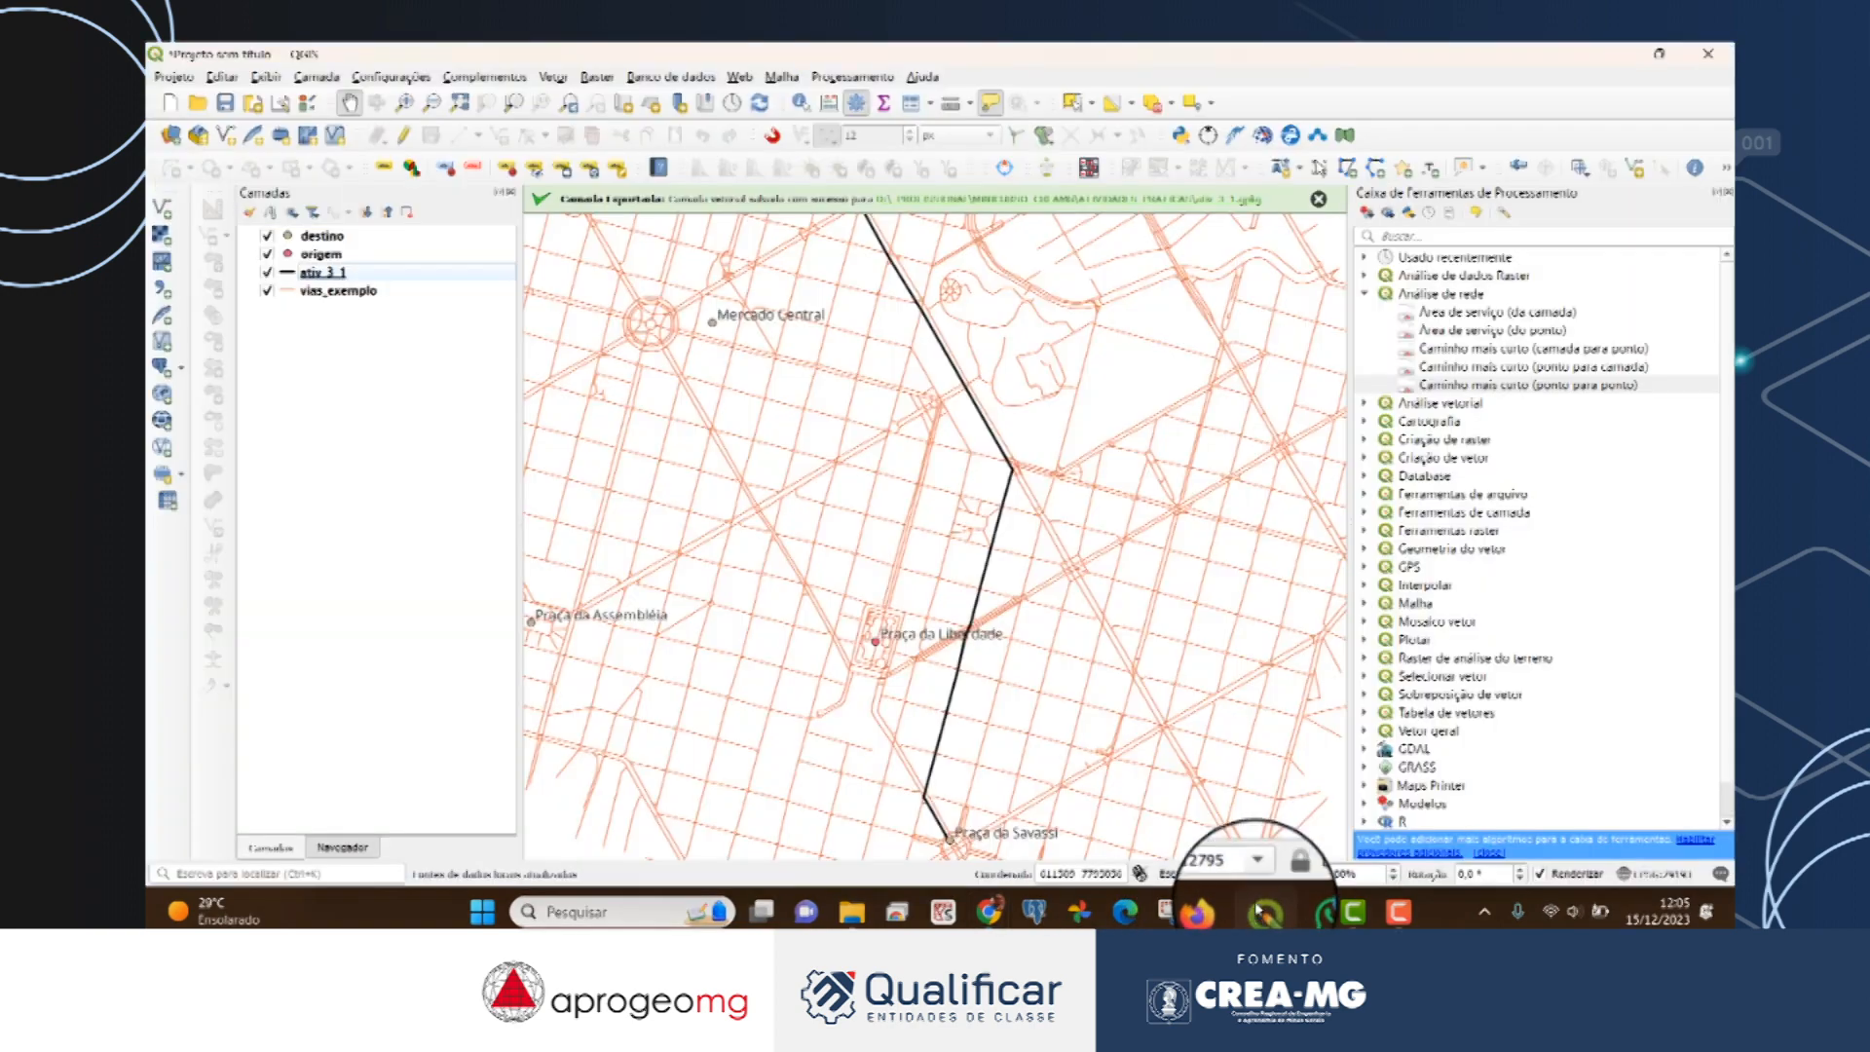
scroll(792, 417, "down", 1)
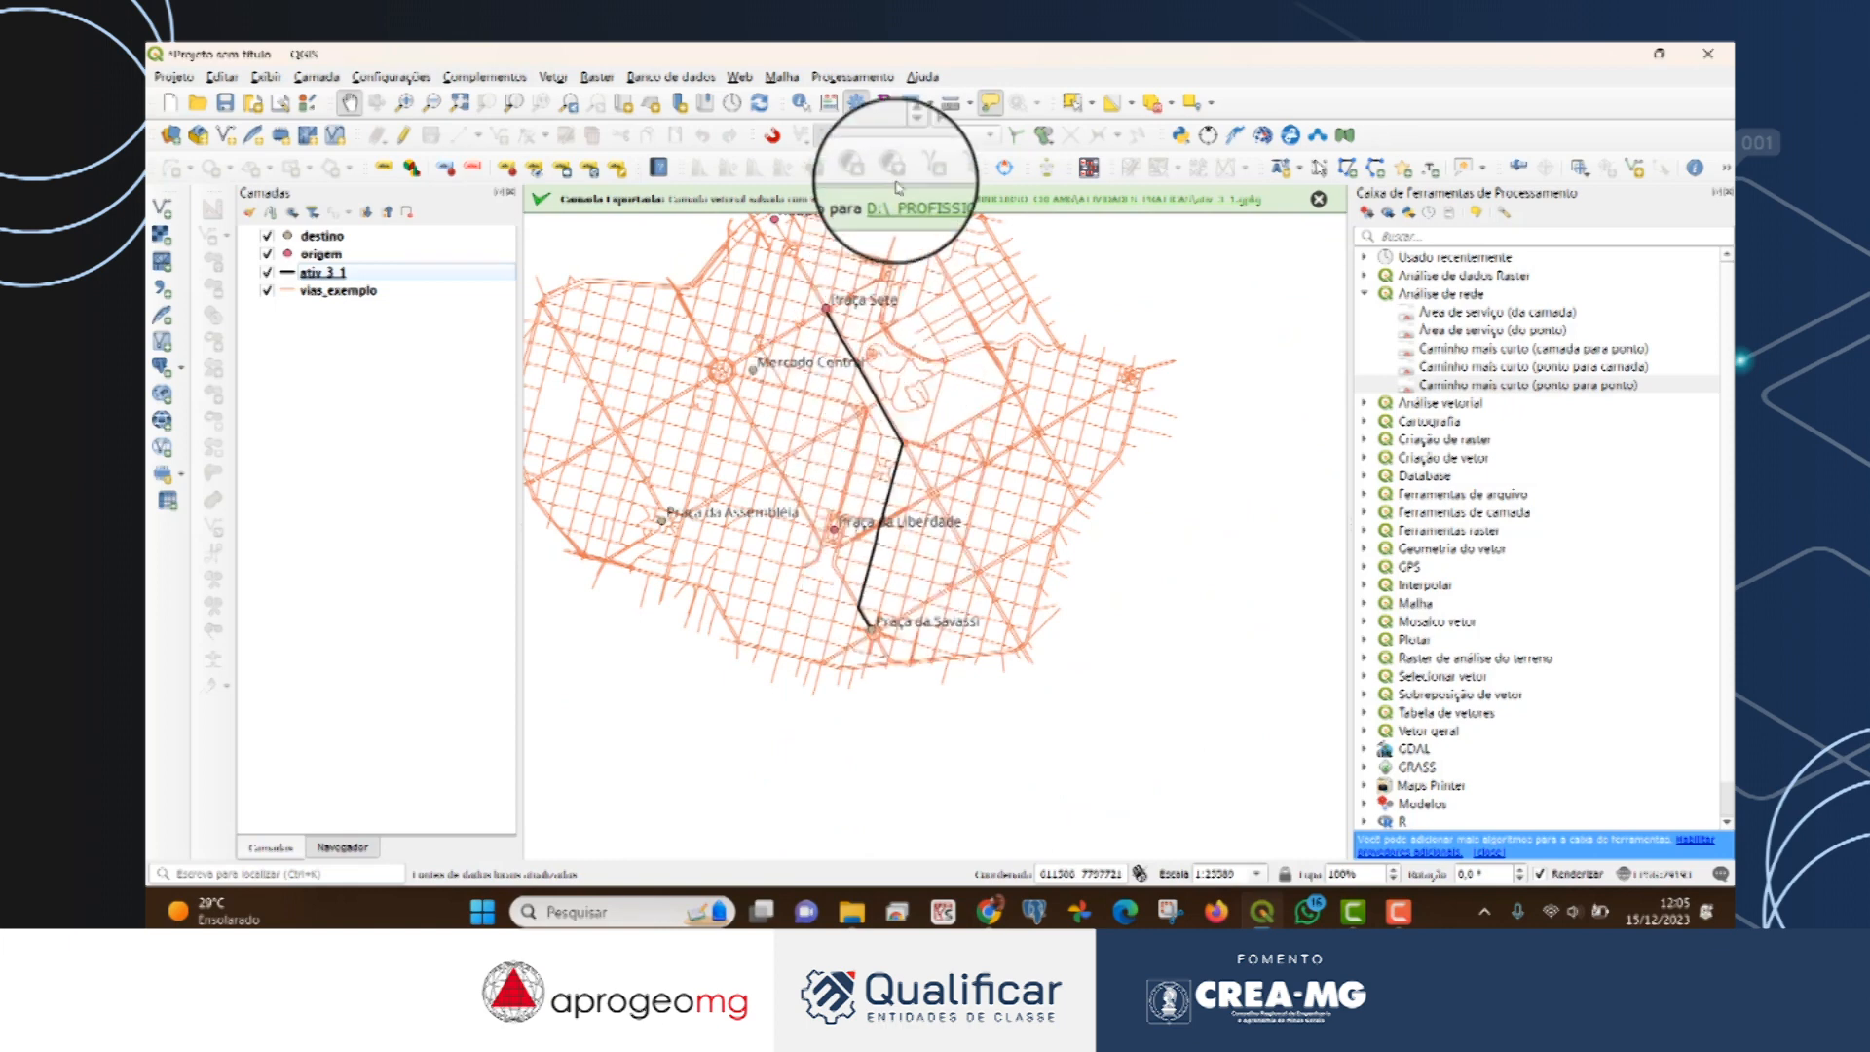
Identify the ativ_3_1 route on the map, check its cost attribute, and dismiss the feature attributes.
left_click(326, 272)
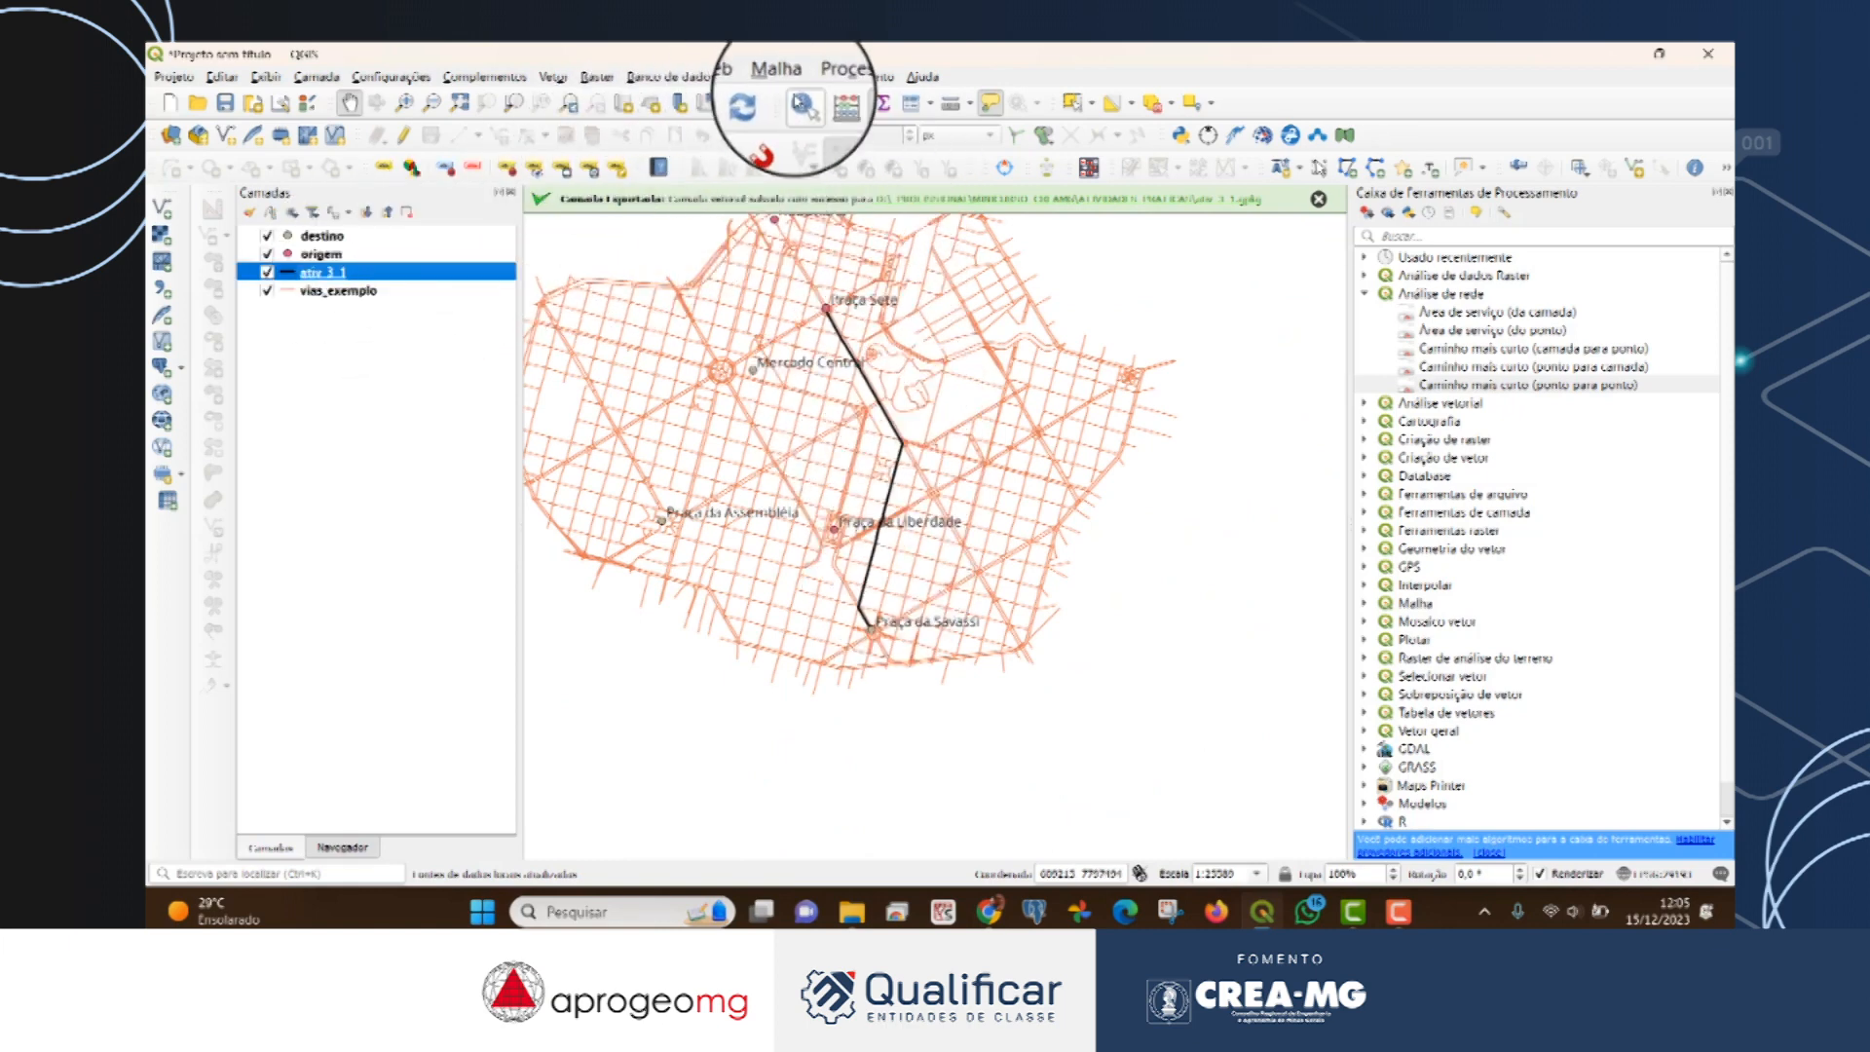
left_click(798, 99)
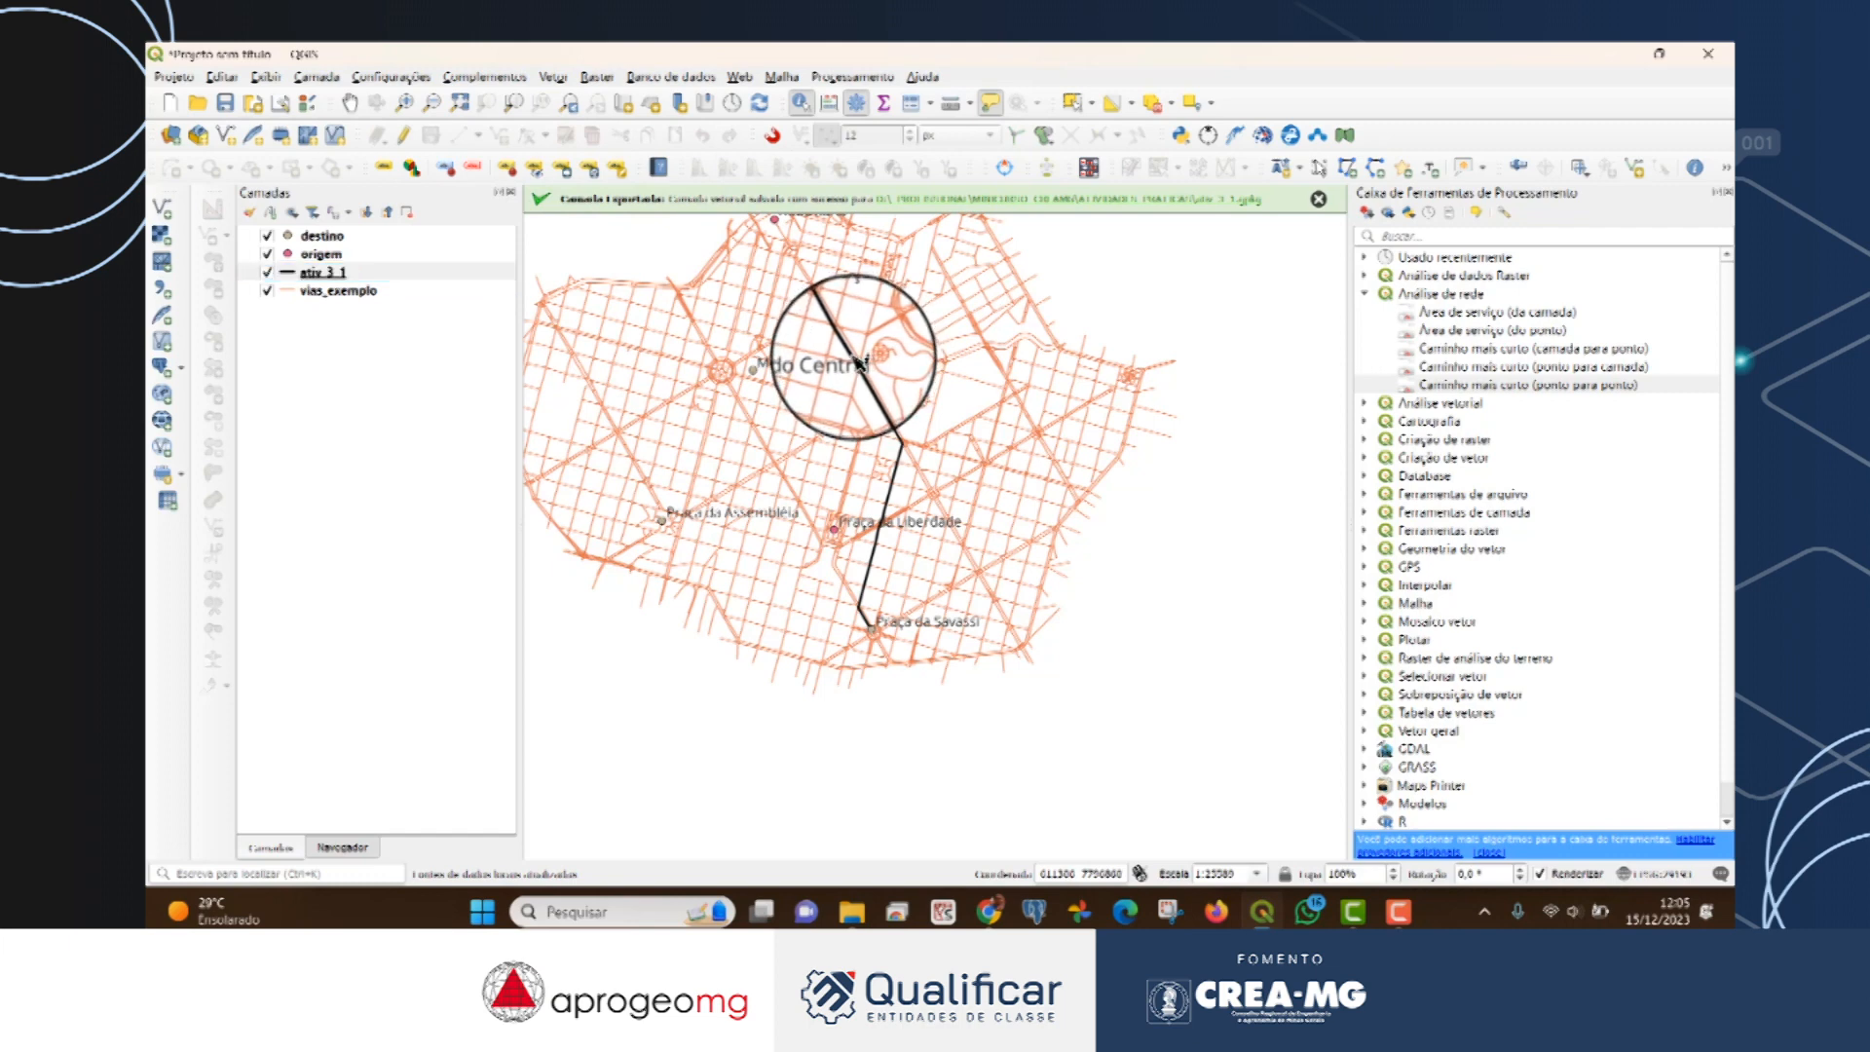
left_click(860, 365)
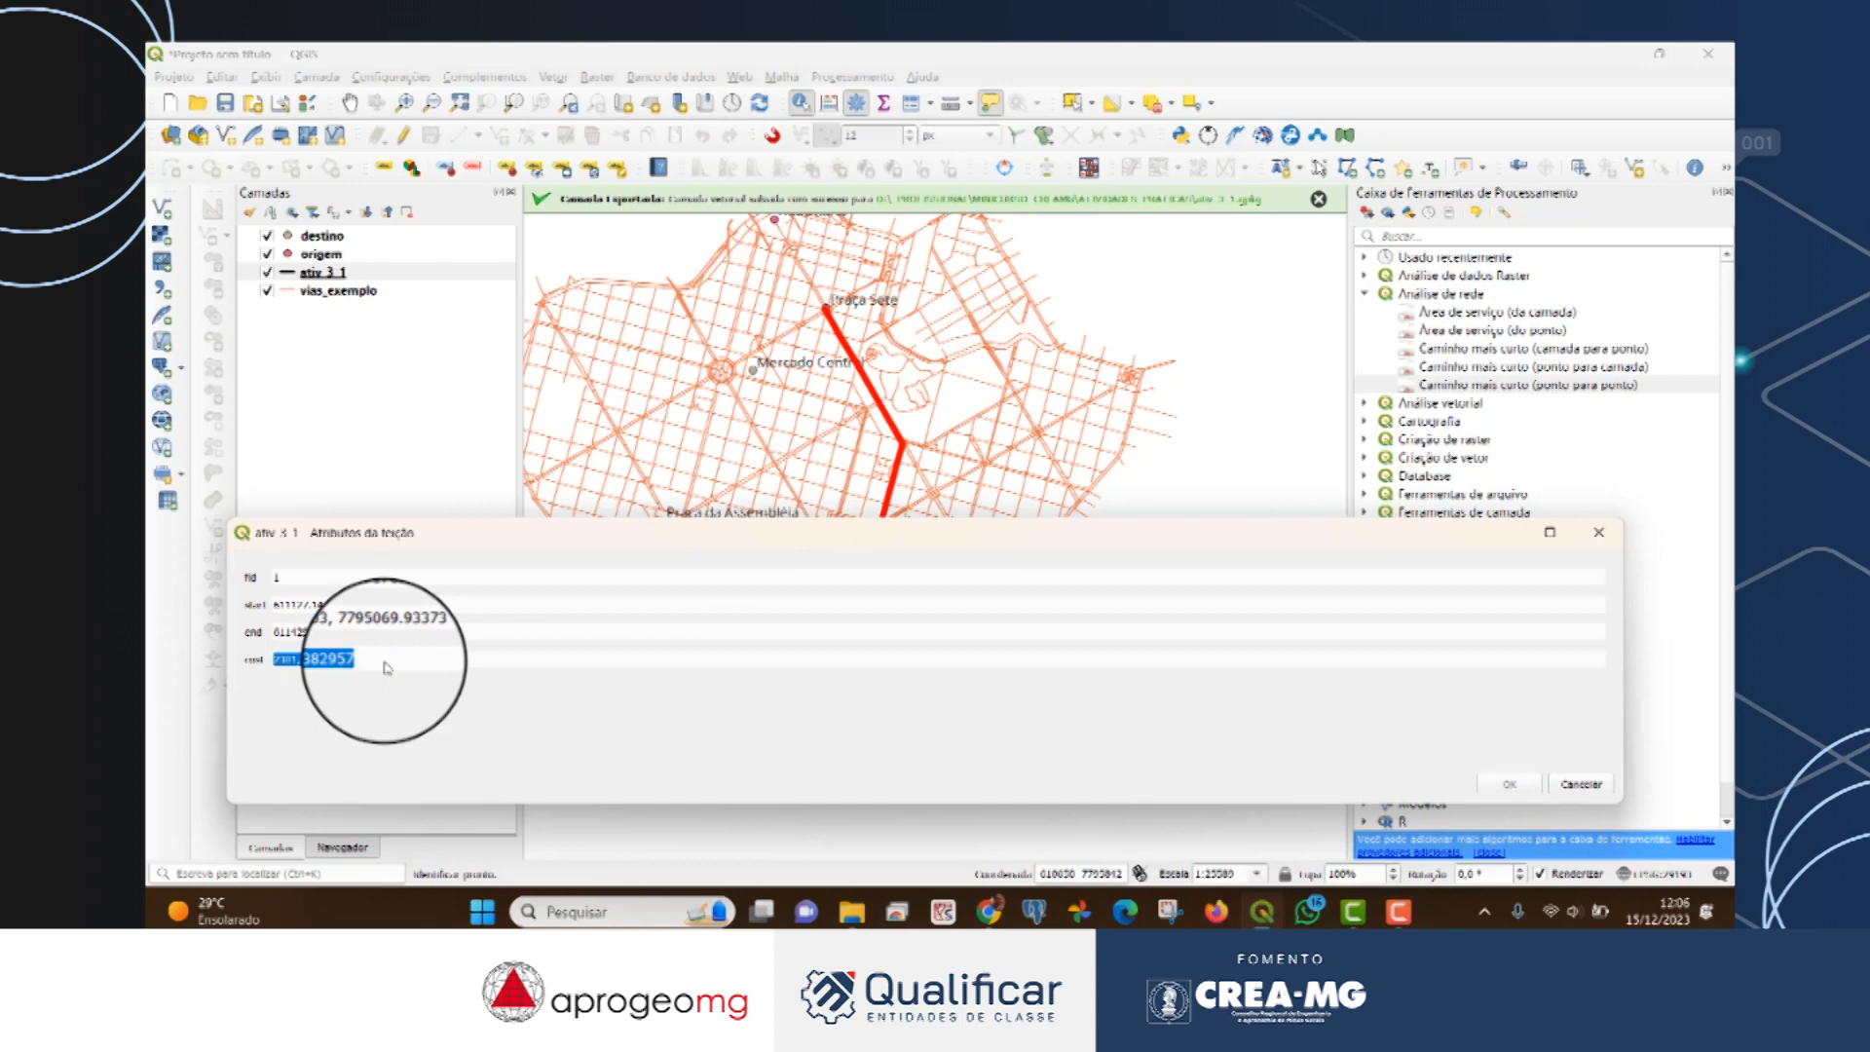
left_click(1583, 785)
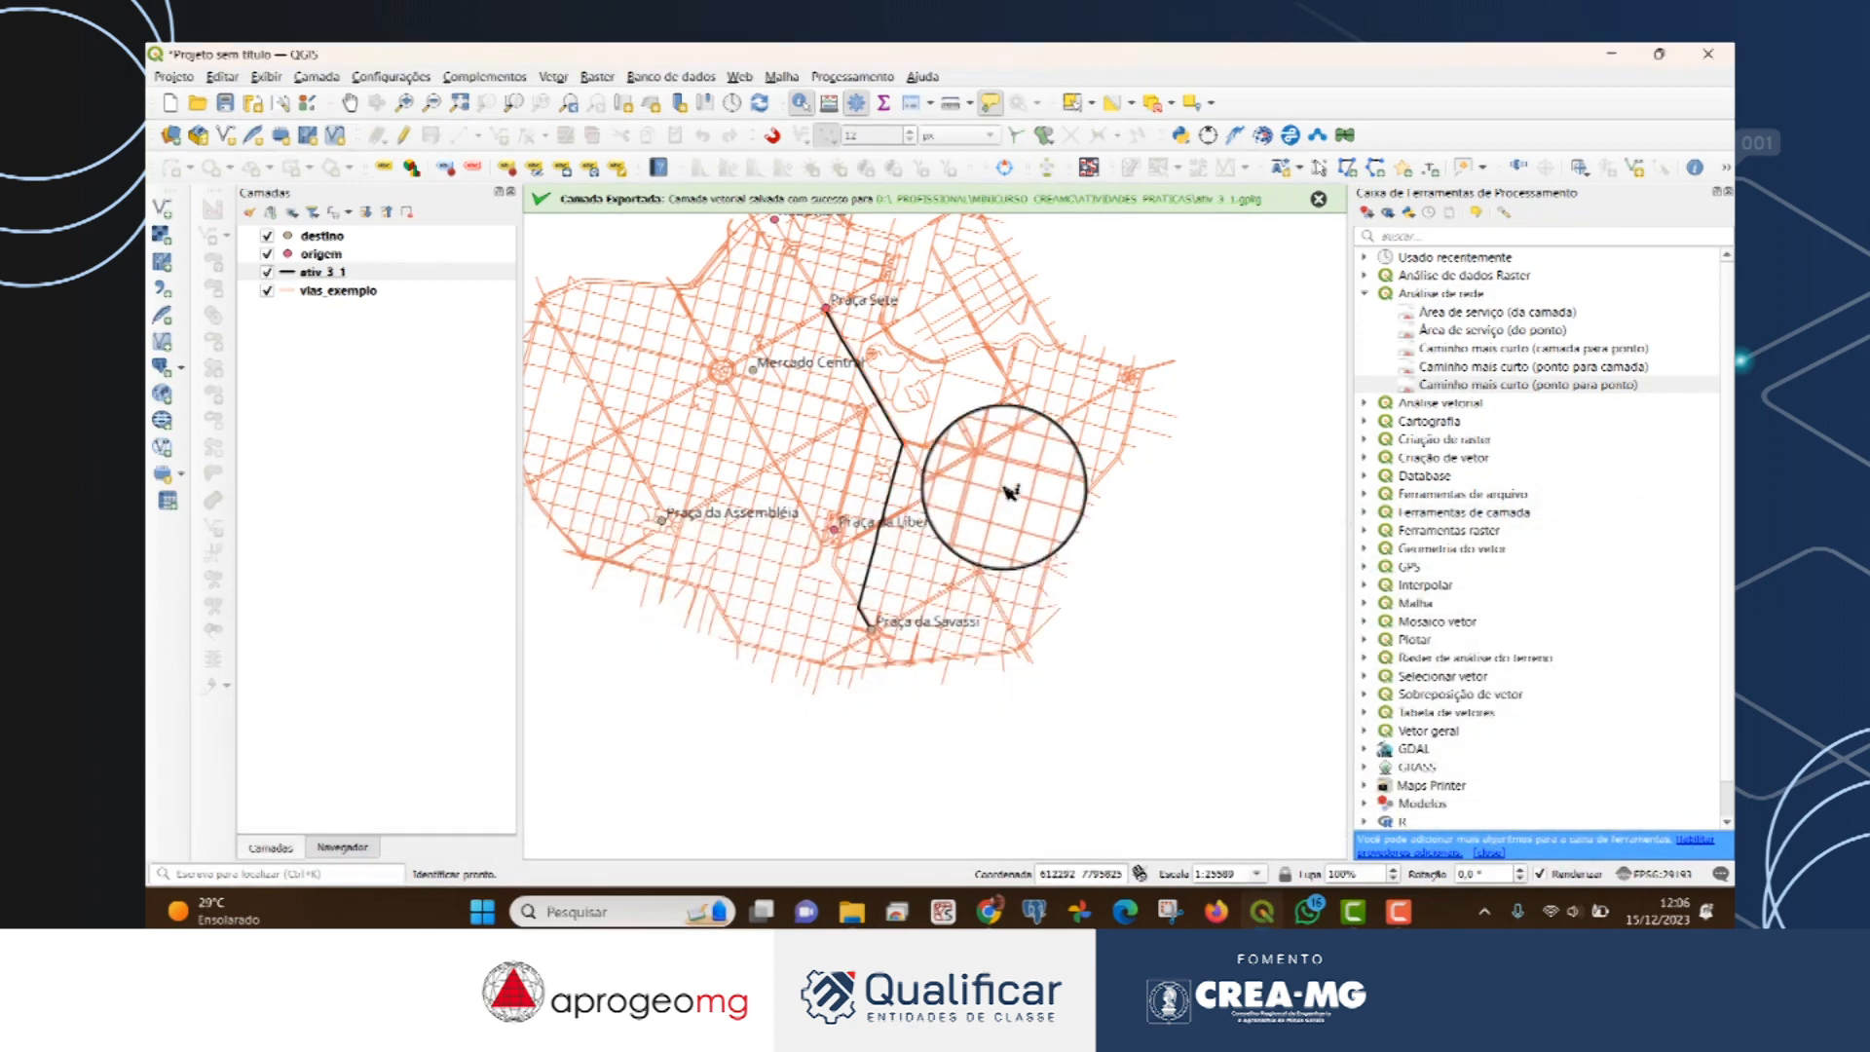
Set up Caminho mais curto (ponto para ponto) with Praça Sete's coordinates from Google Slides as the start point and Mais rápido as path type.
double_click(1556, 387)
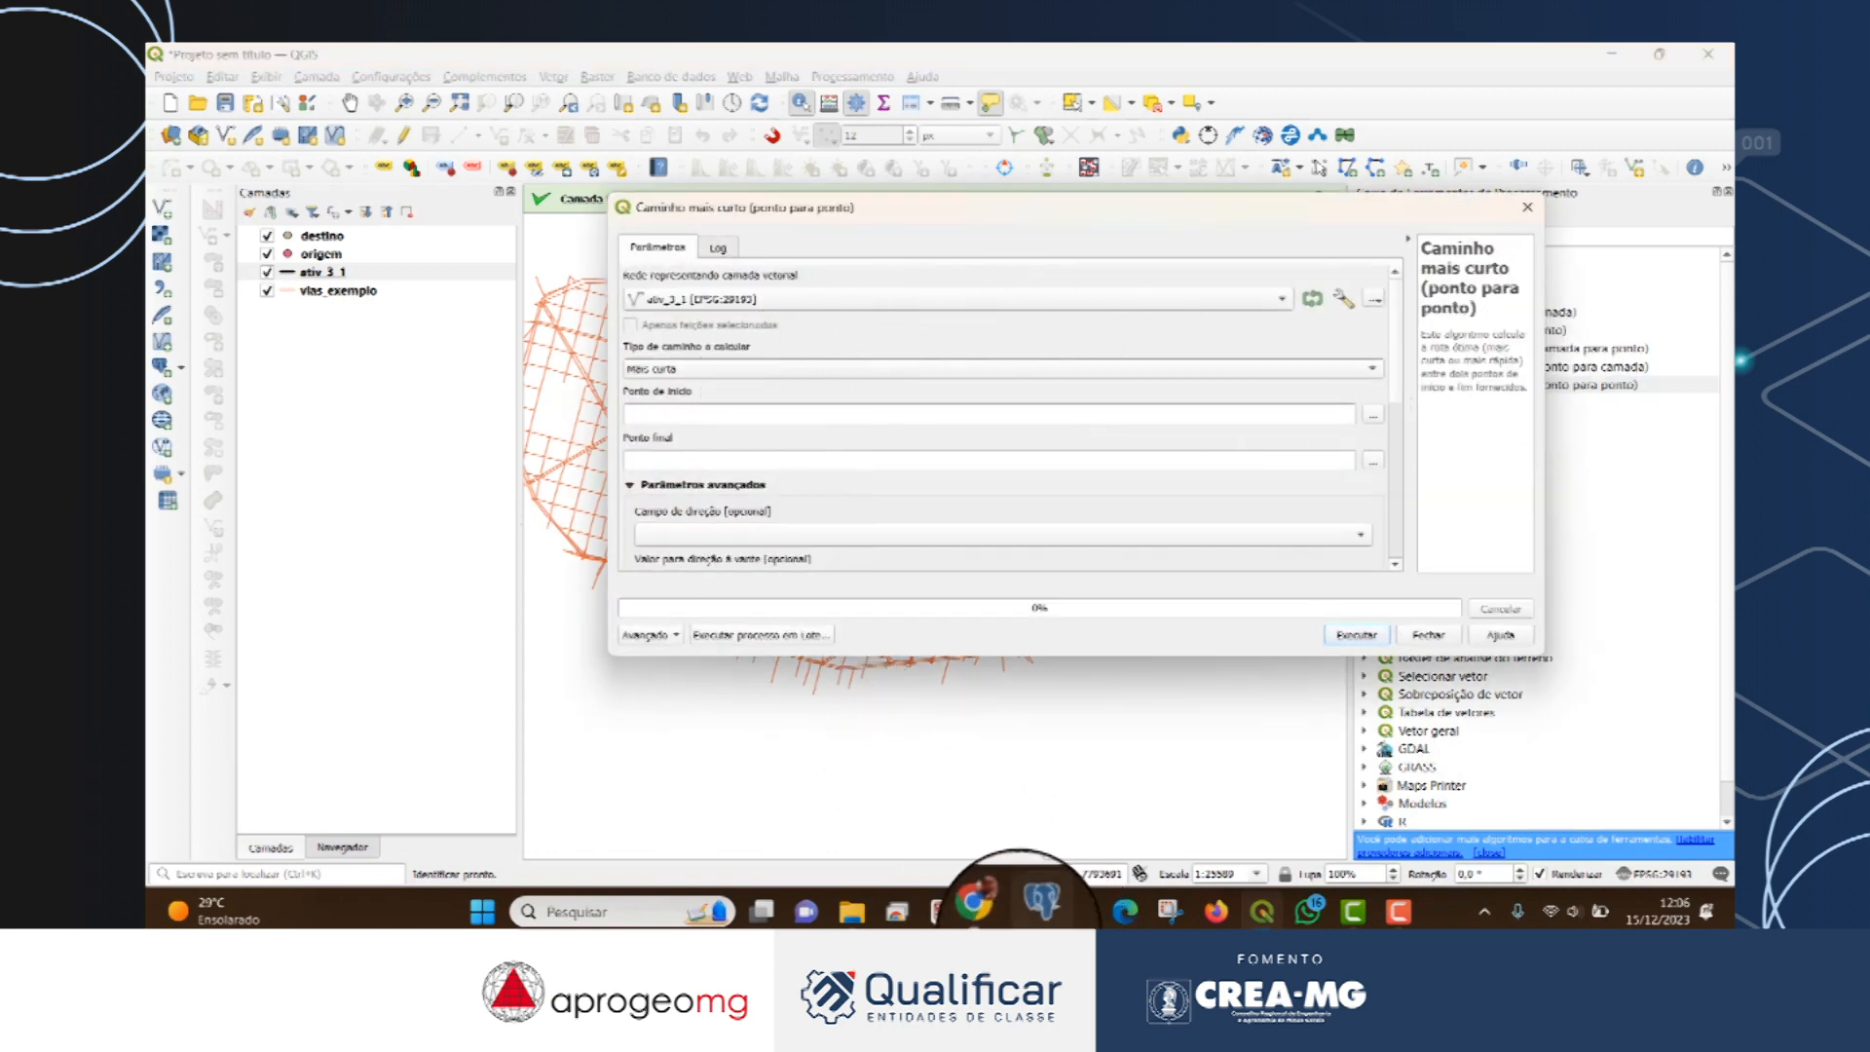
left_click(993, 916)
left_click(1062, 789)
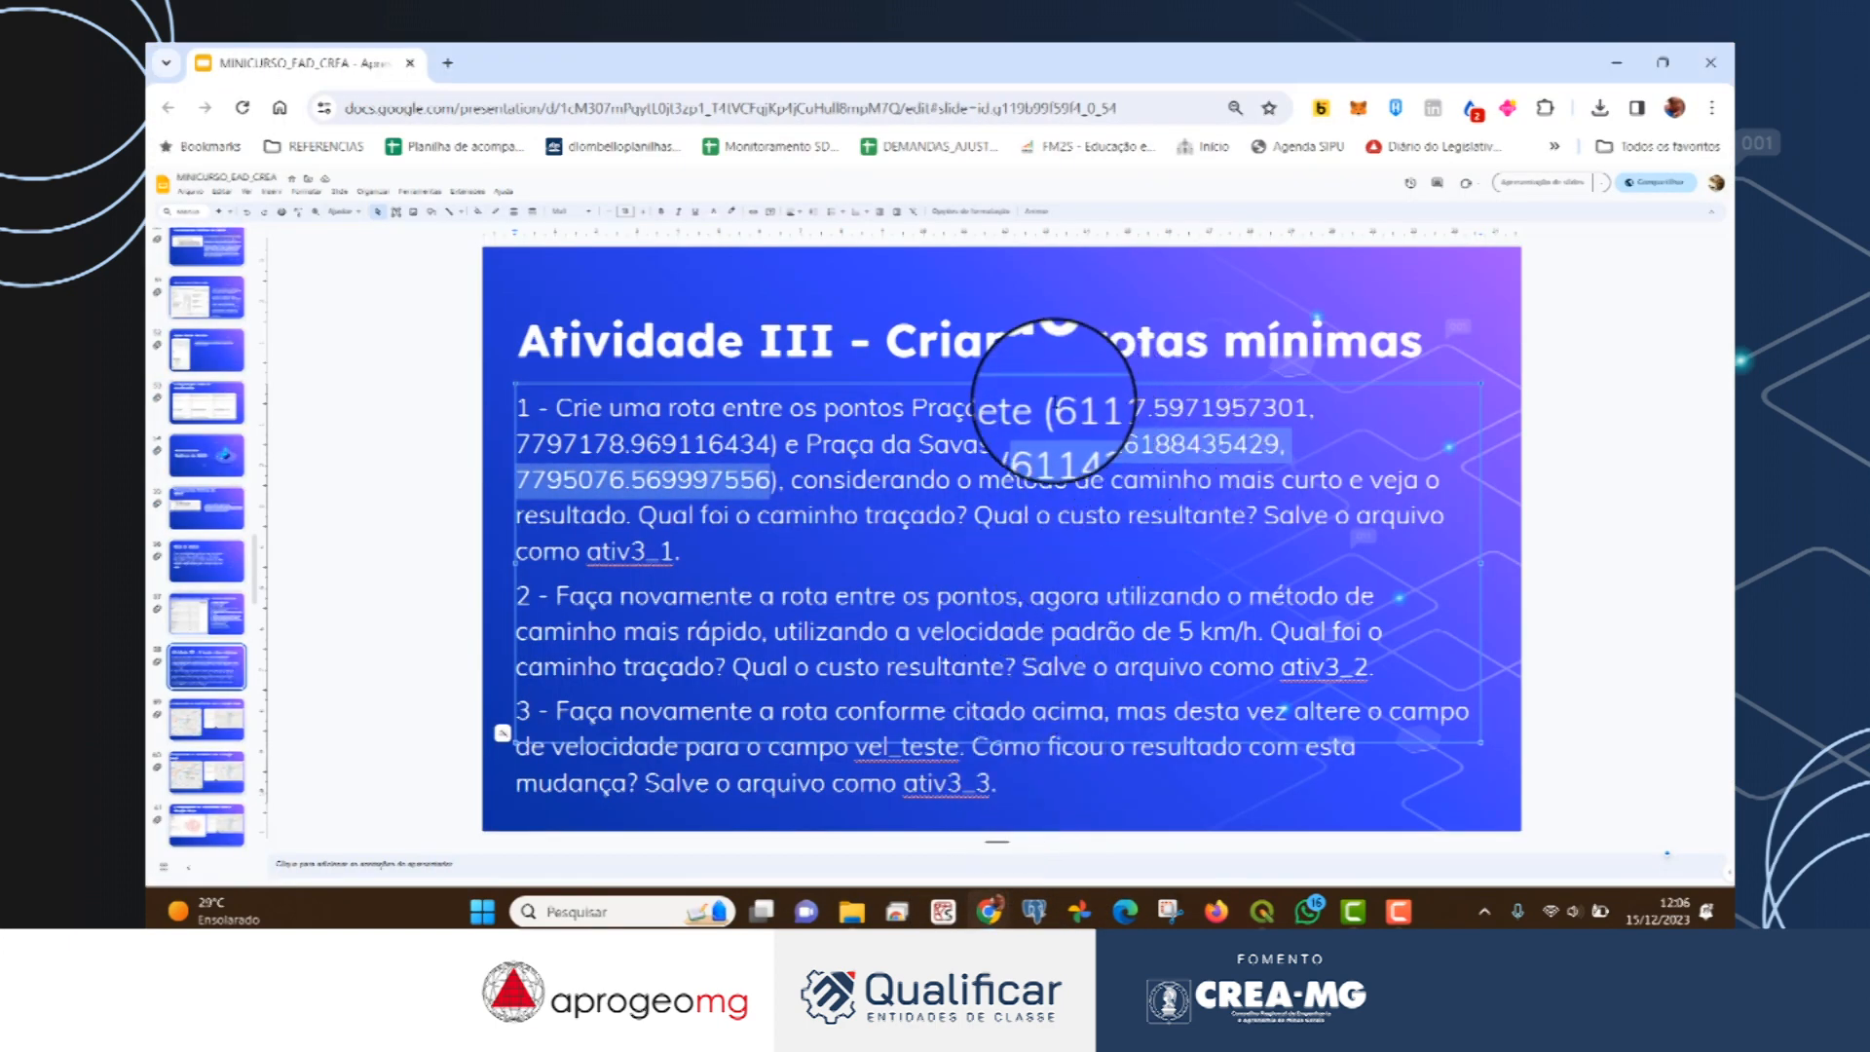
left_click_drag(1055, 407, 770, 444)
key("ctrl+c")
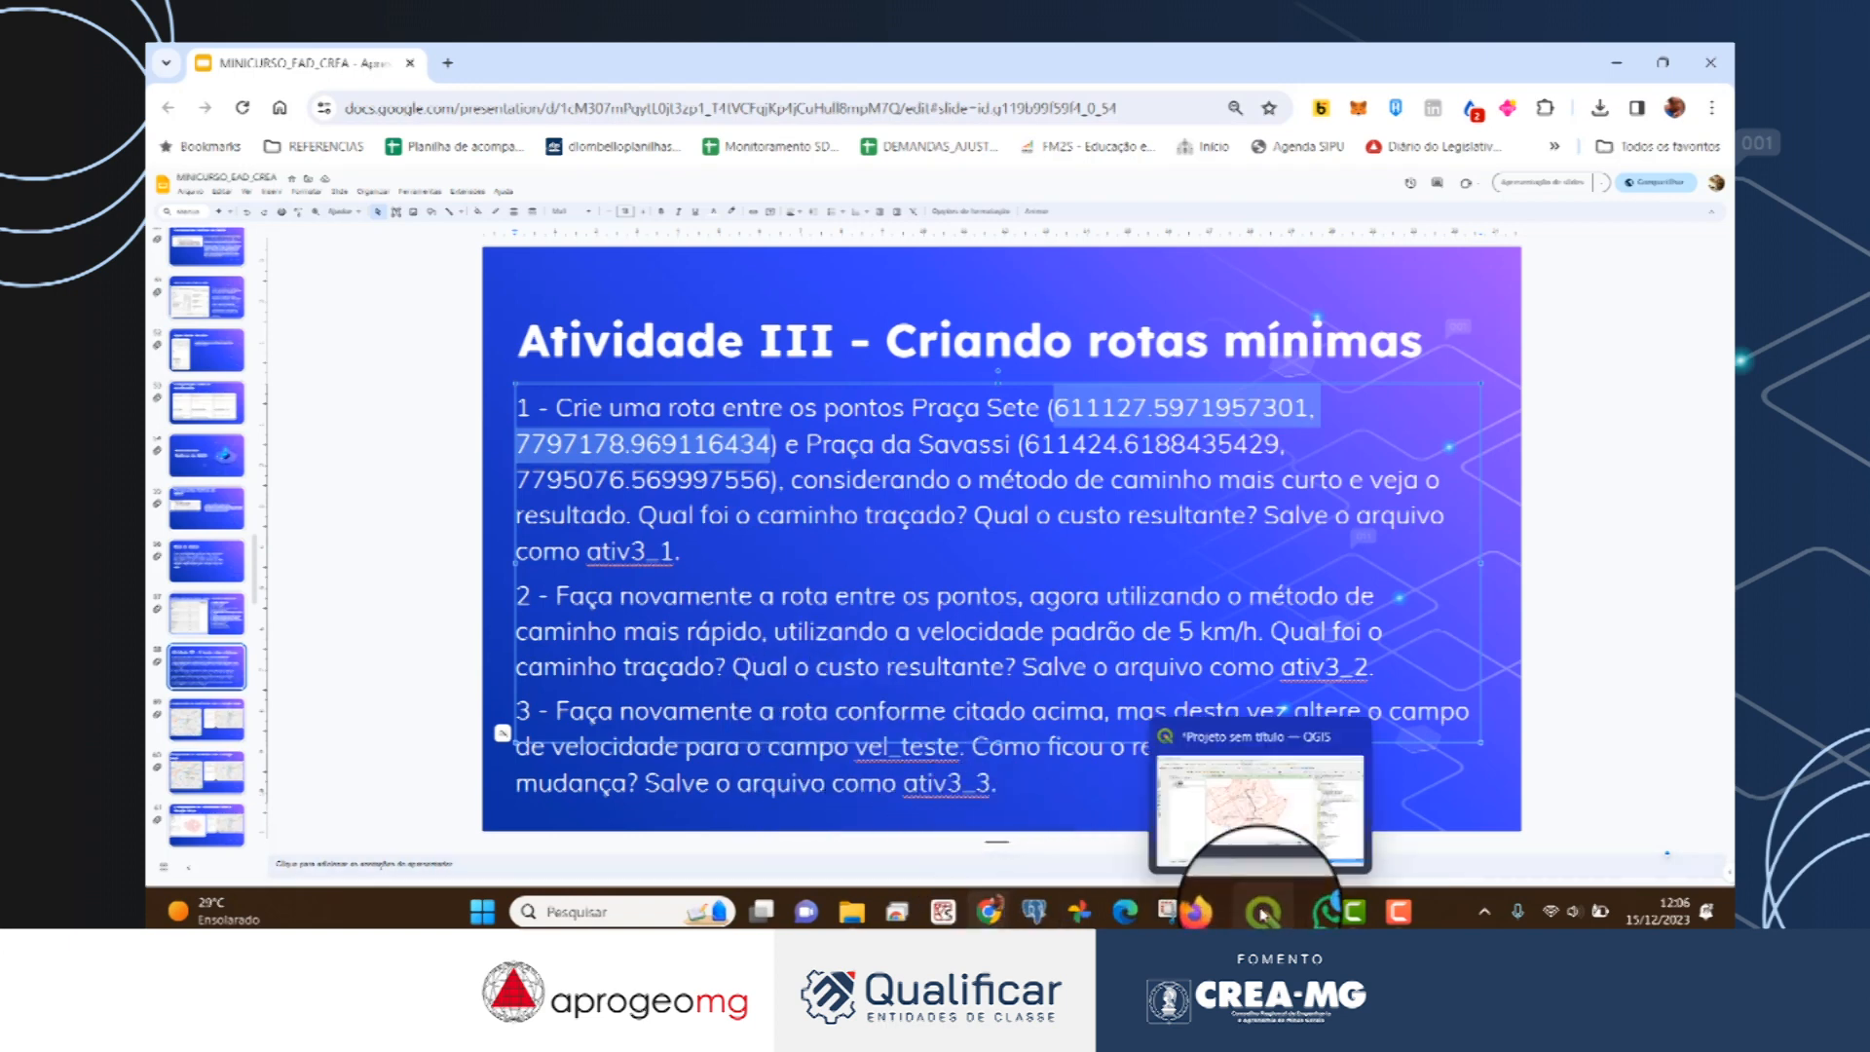
left_click(1256, 838)
key("ctrl+v")
left_click(770, 370)
left_click(763, 392)
Copy Praça da Savassi's coordinates, 611424.6188435429, 7795076.569997556, from Google Slides into the route's end point in QGIS.
mouse_move(990, 913)
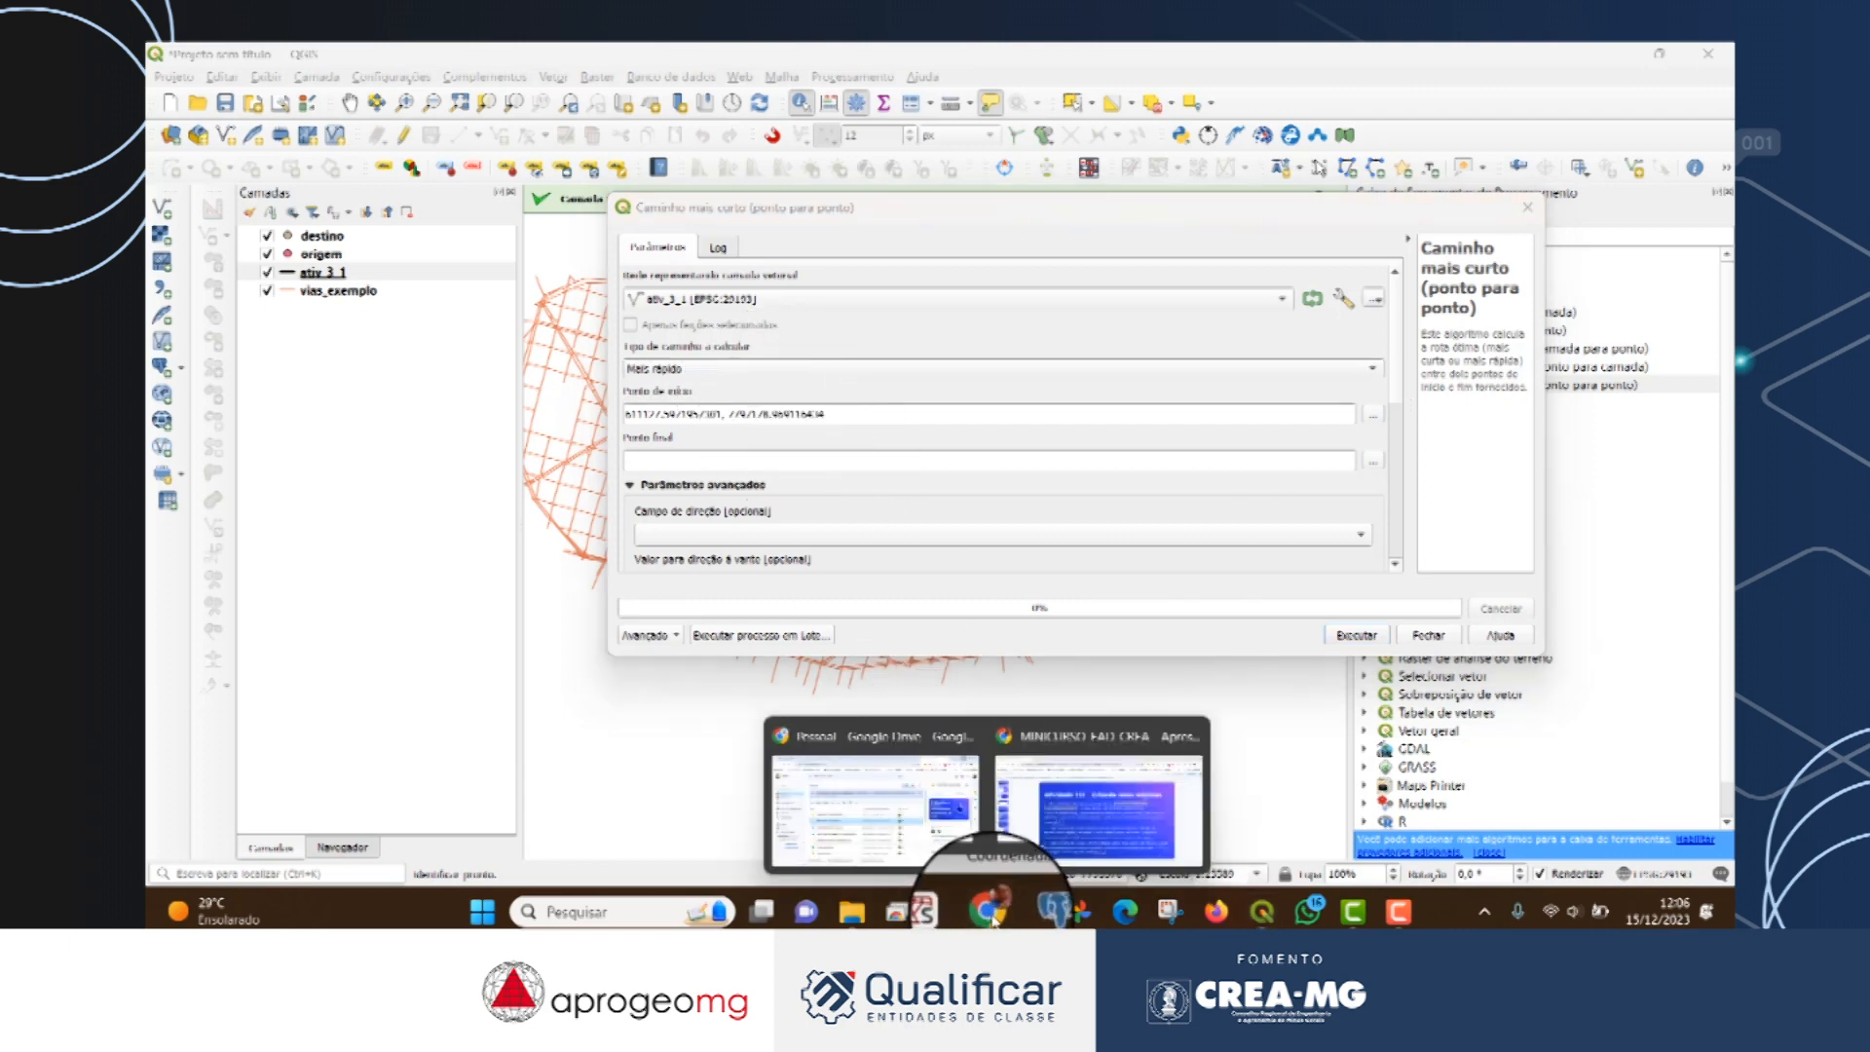
left_click(1099, 803)
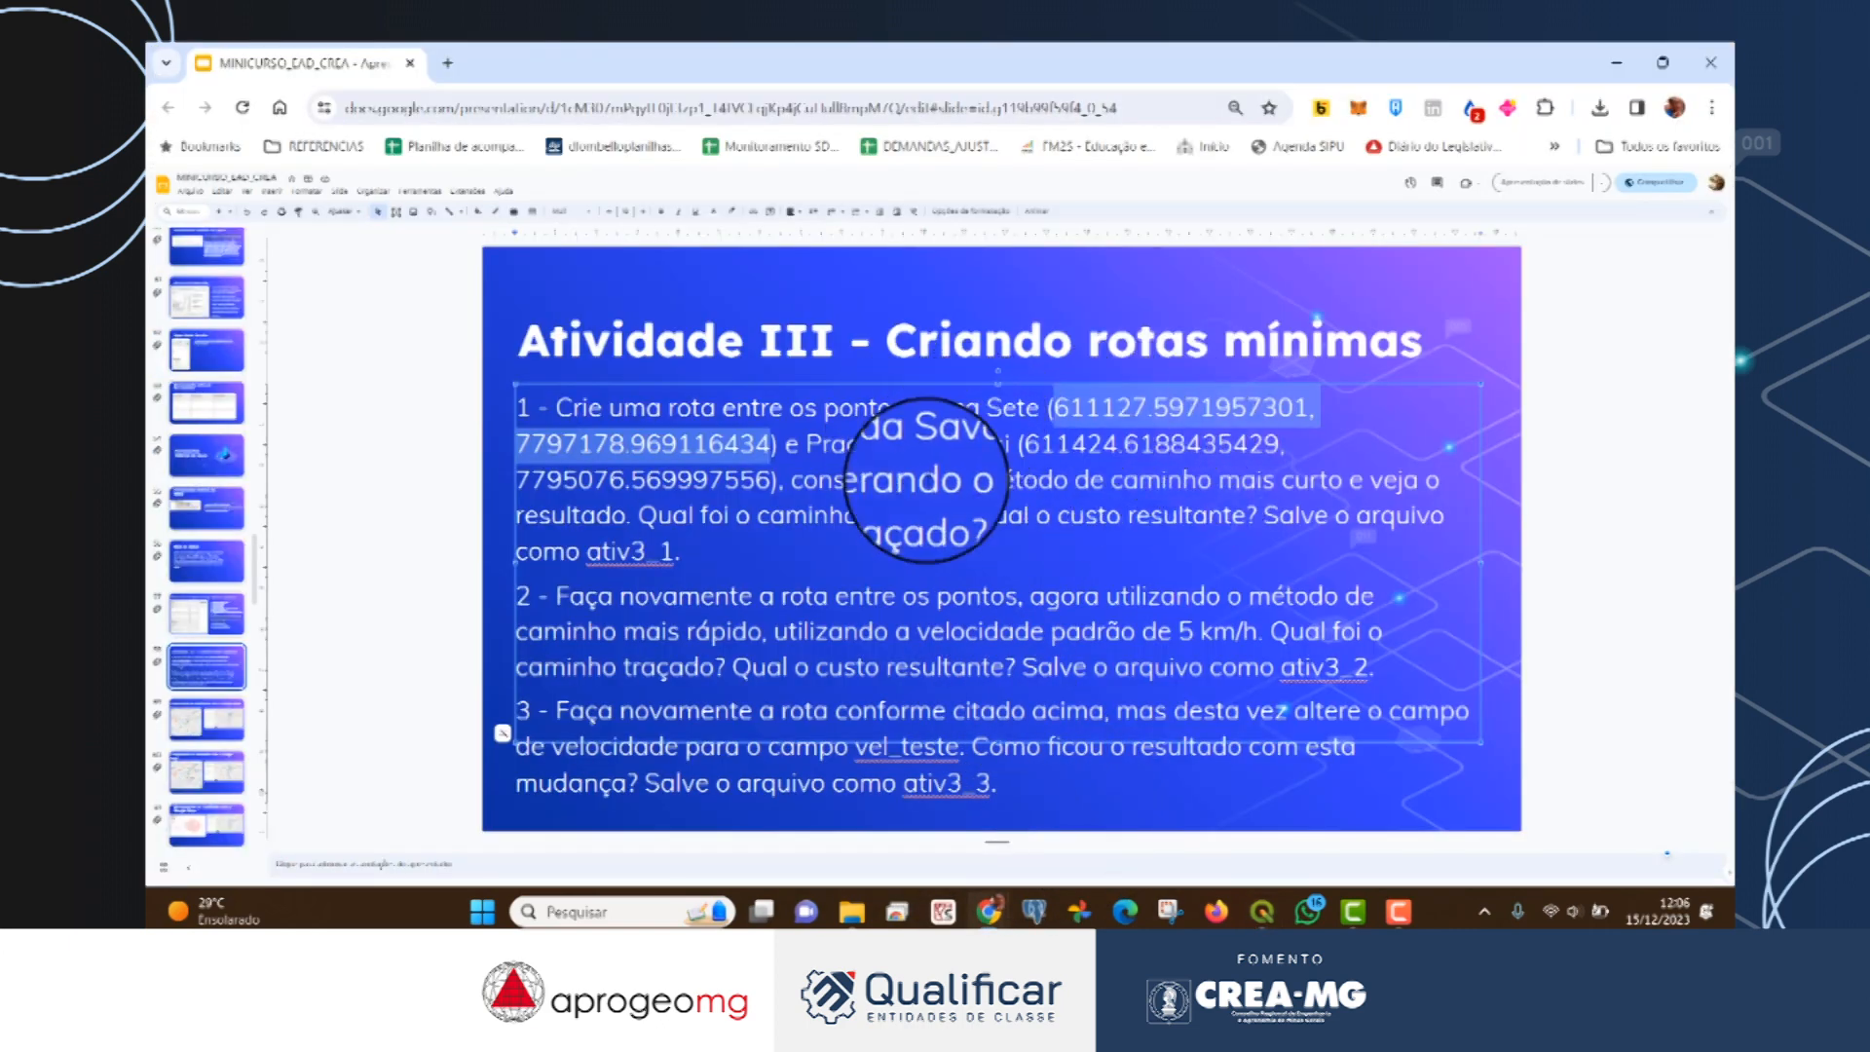
left_click_drag(1025, 444, 769, 477)
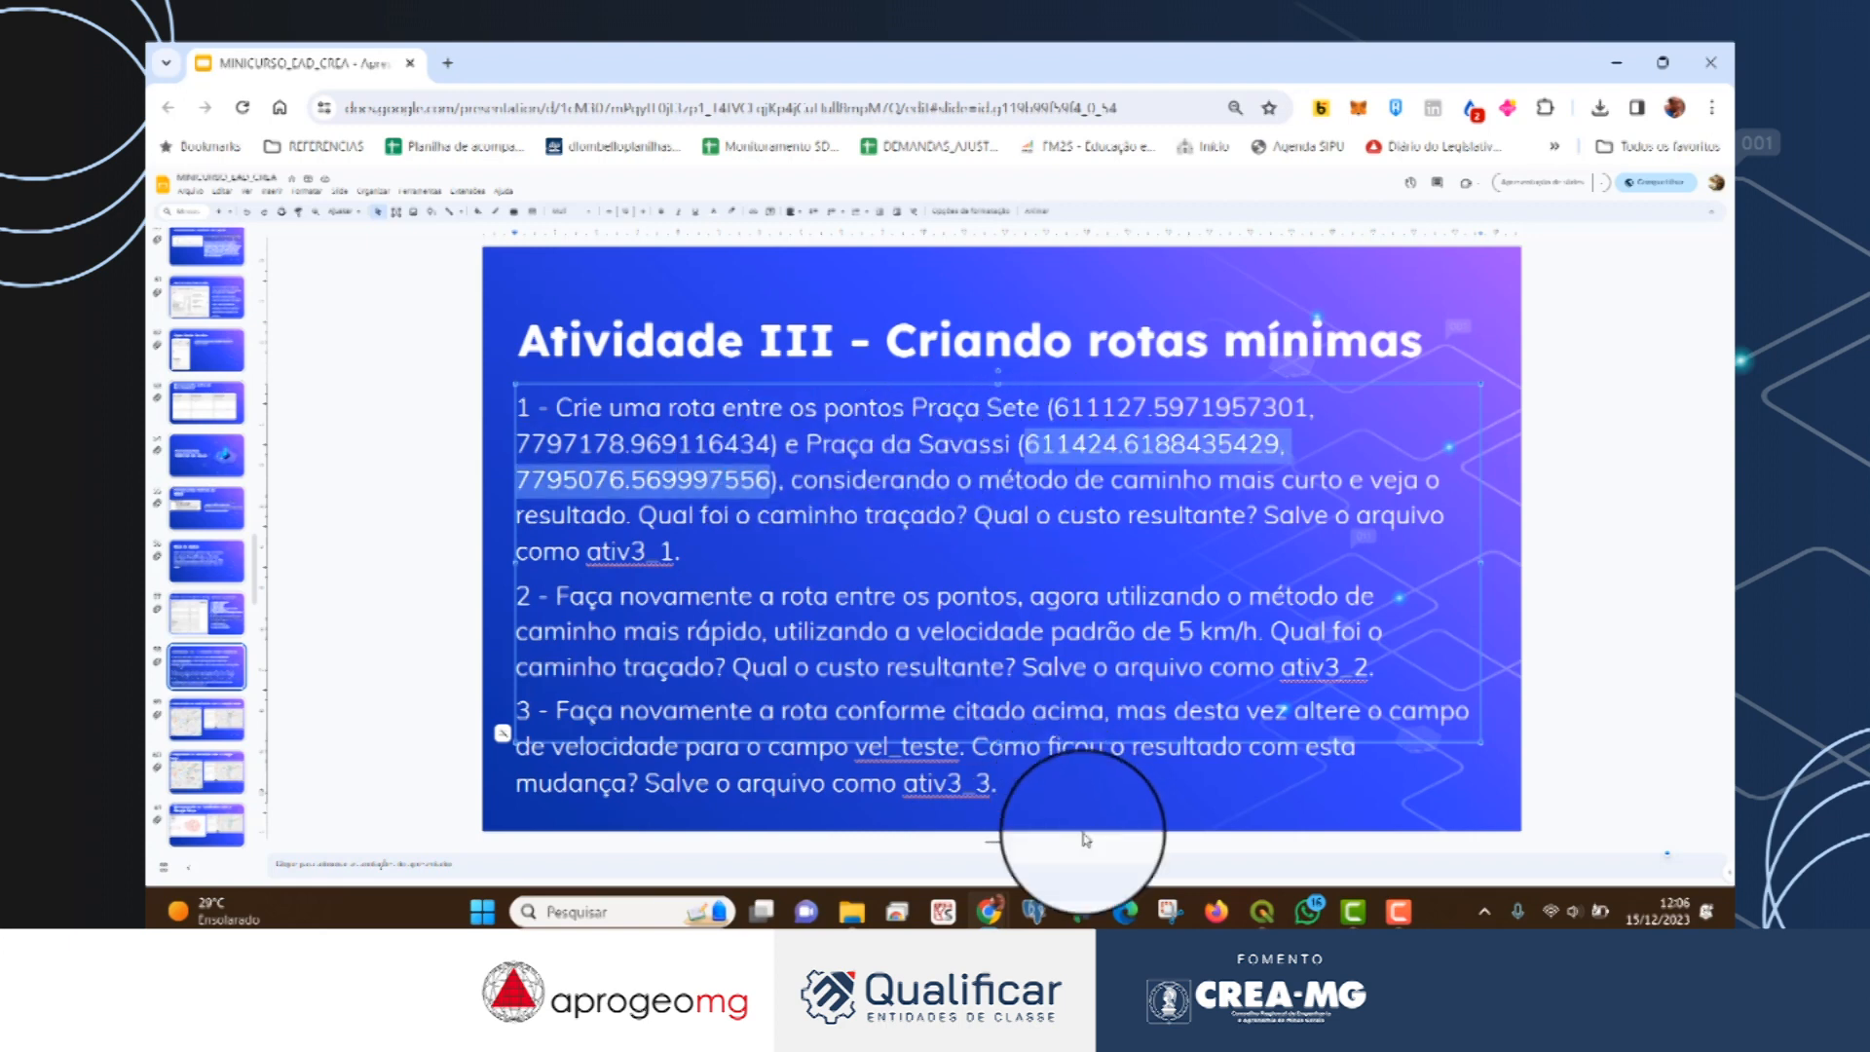
left_click(1260, 912)
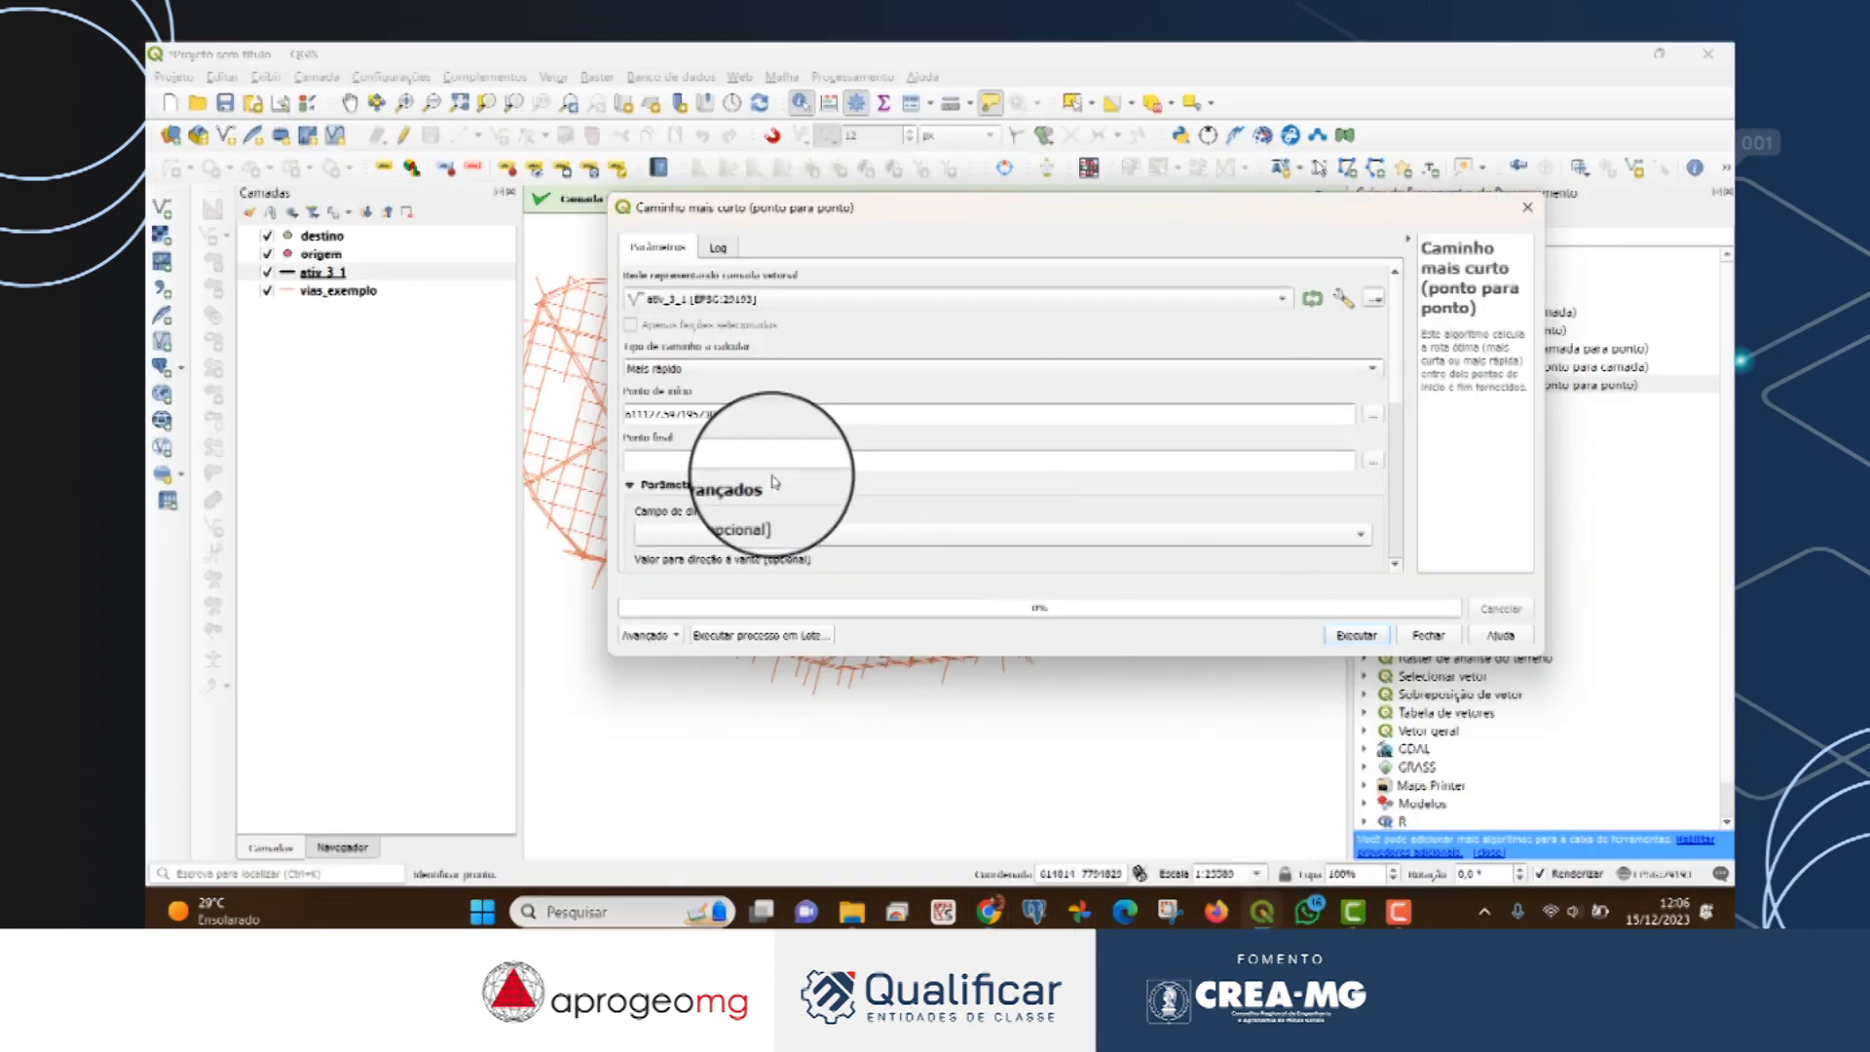
type("611474.6108415429, 7795076.569997556")
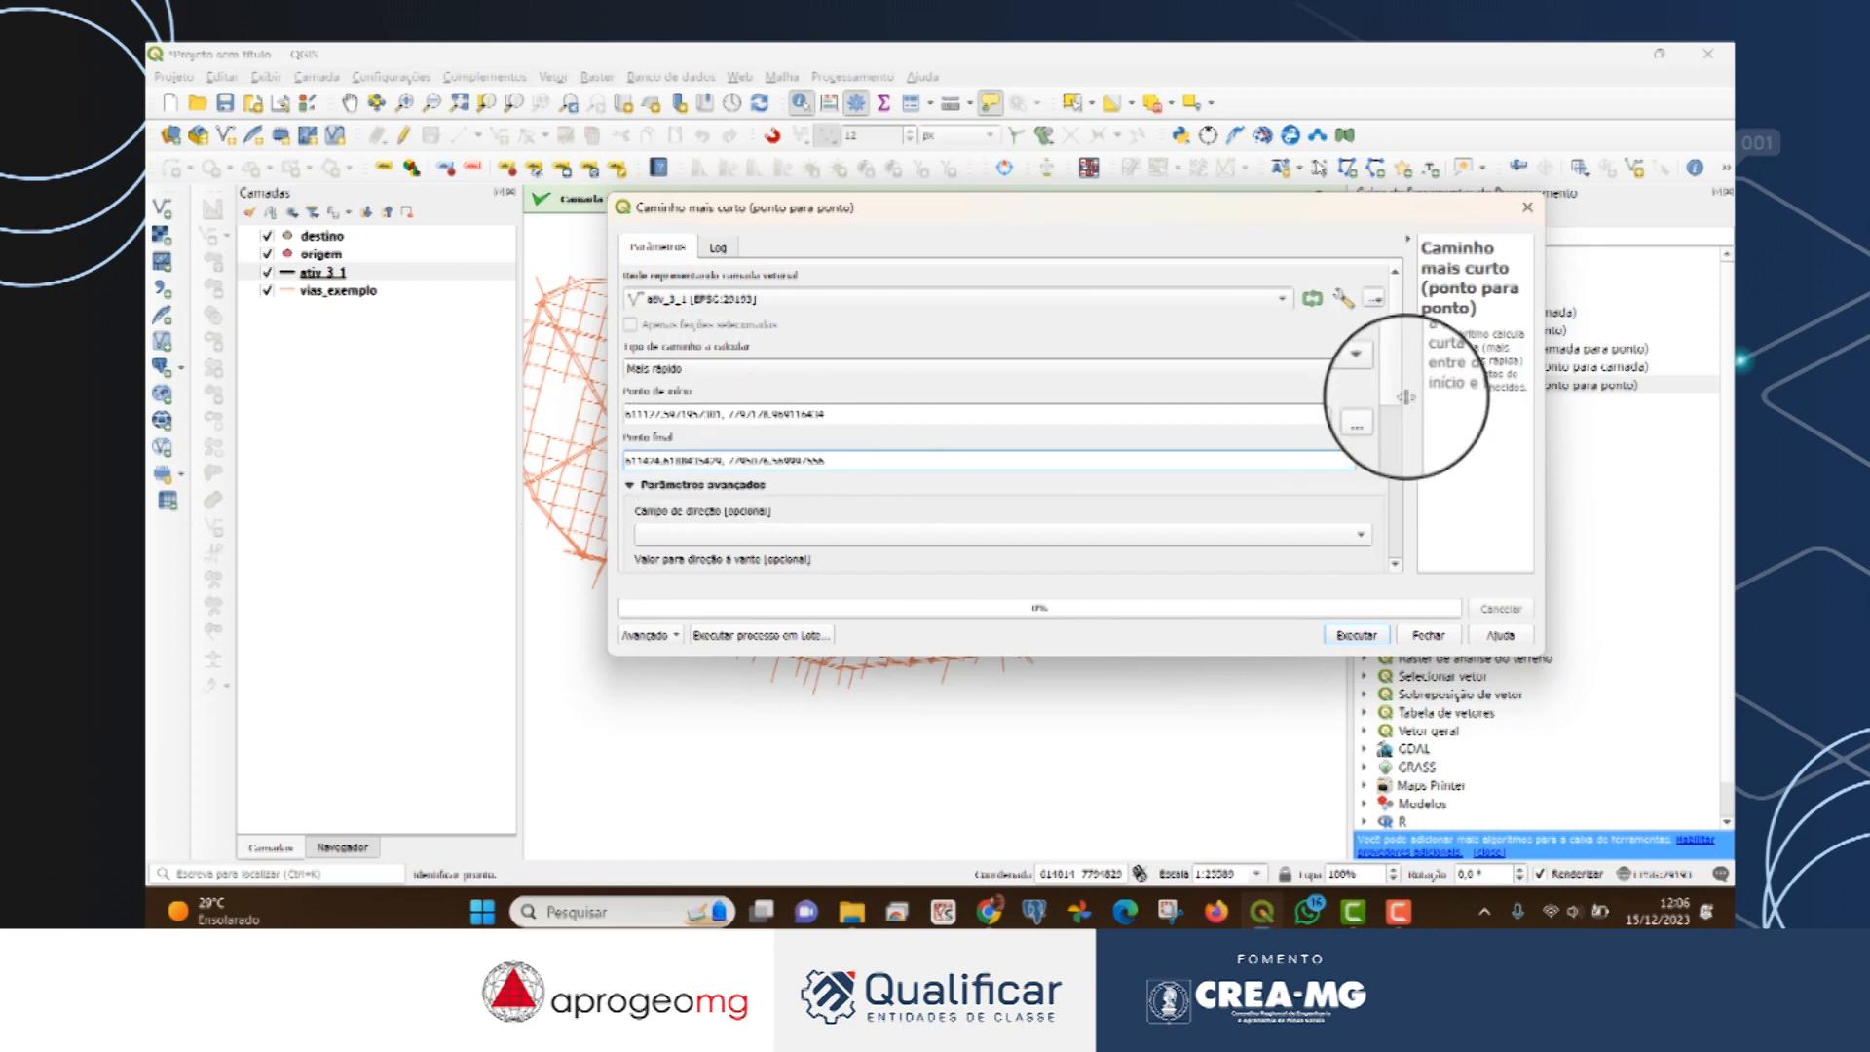
Set the default speed to 5 km/h and topology tolerance to 10 metres, then run the route calculation and close the tool.
left_click_drag(1394, 392, 1393, 534)
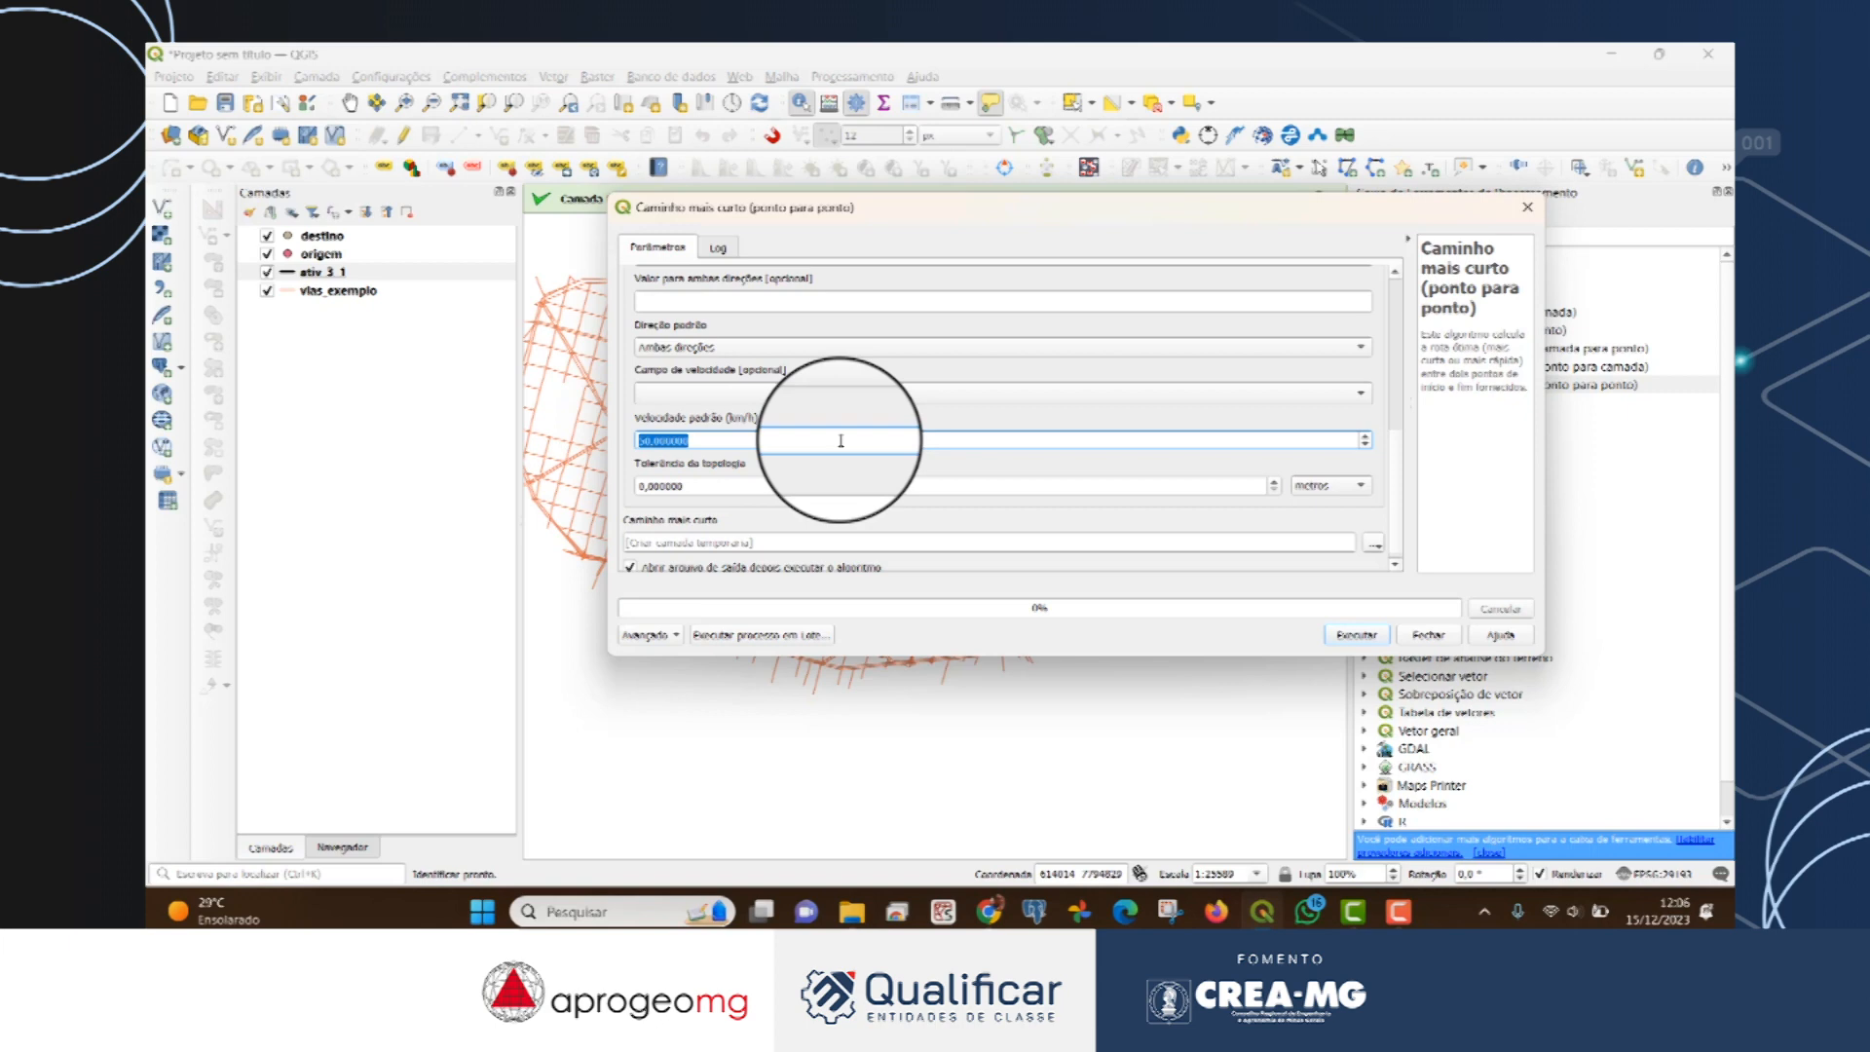
type("5")
left_click(824, 484)
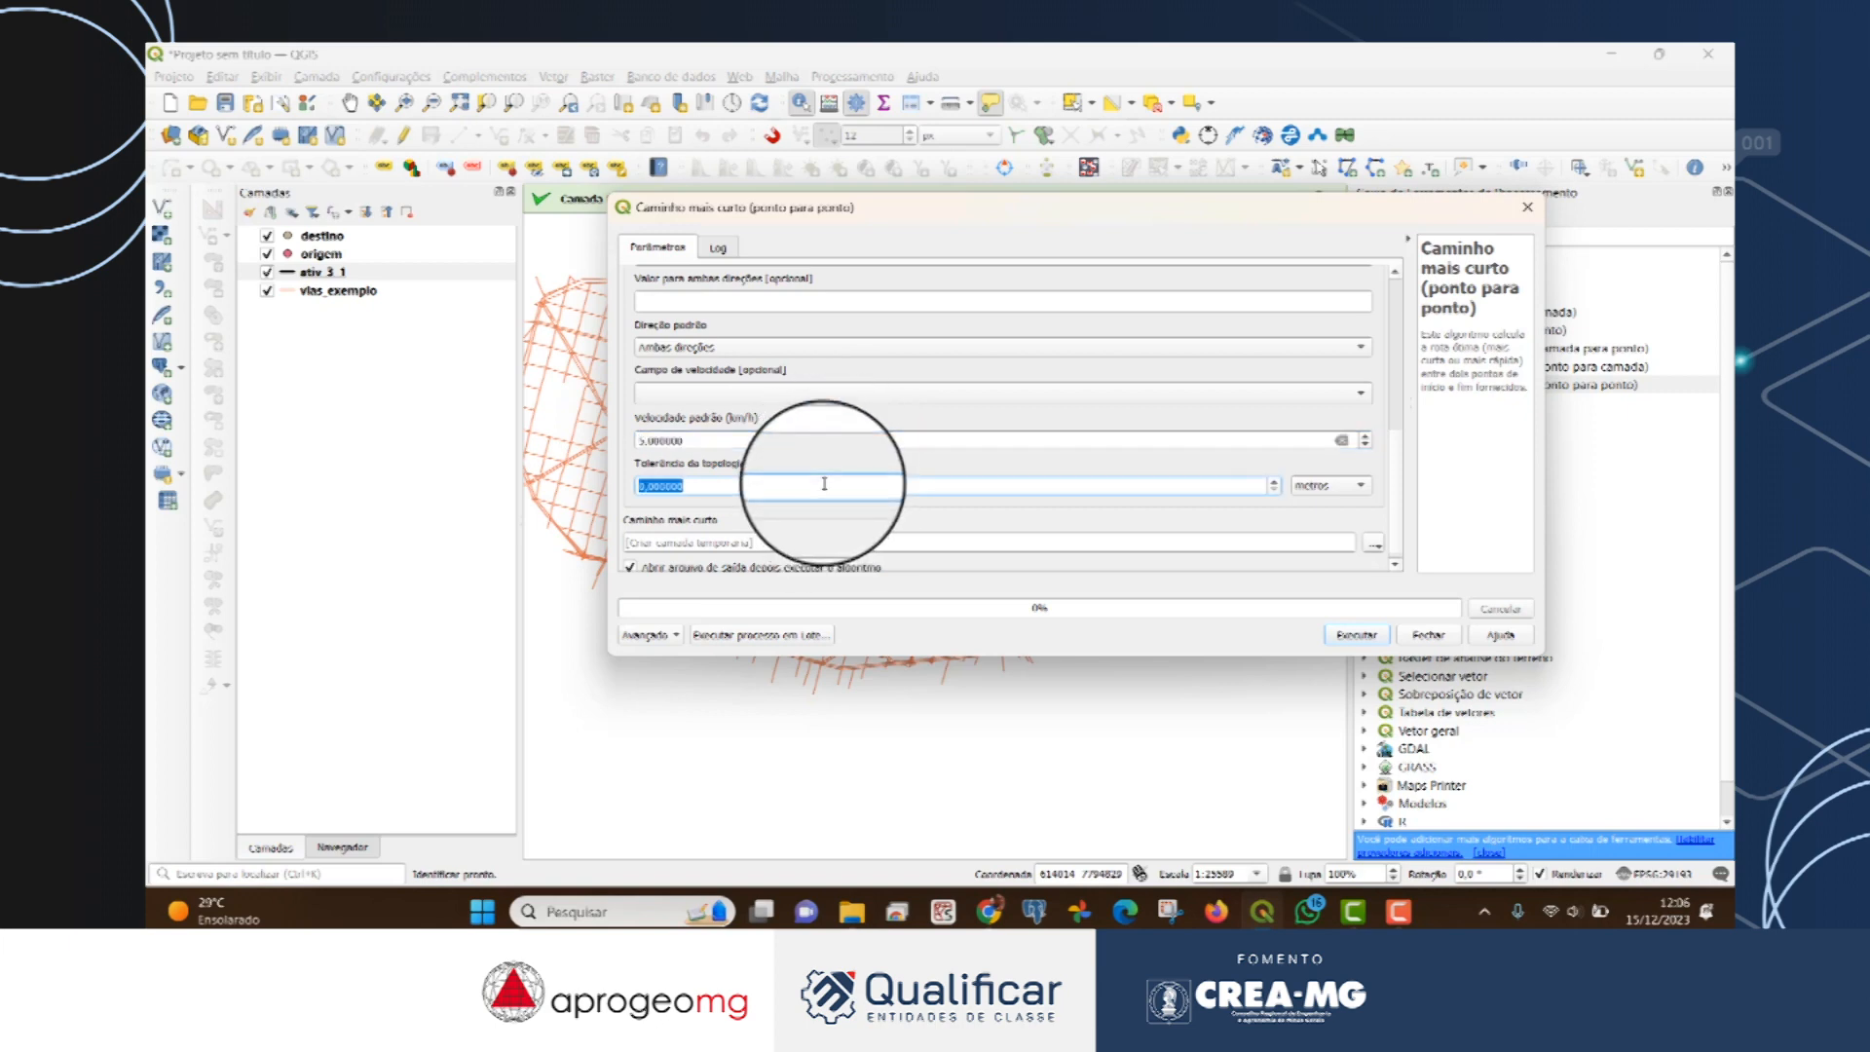
type("10")
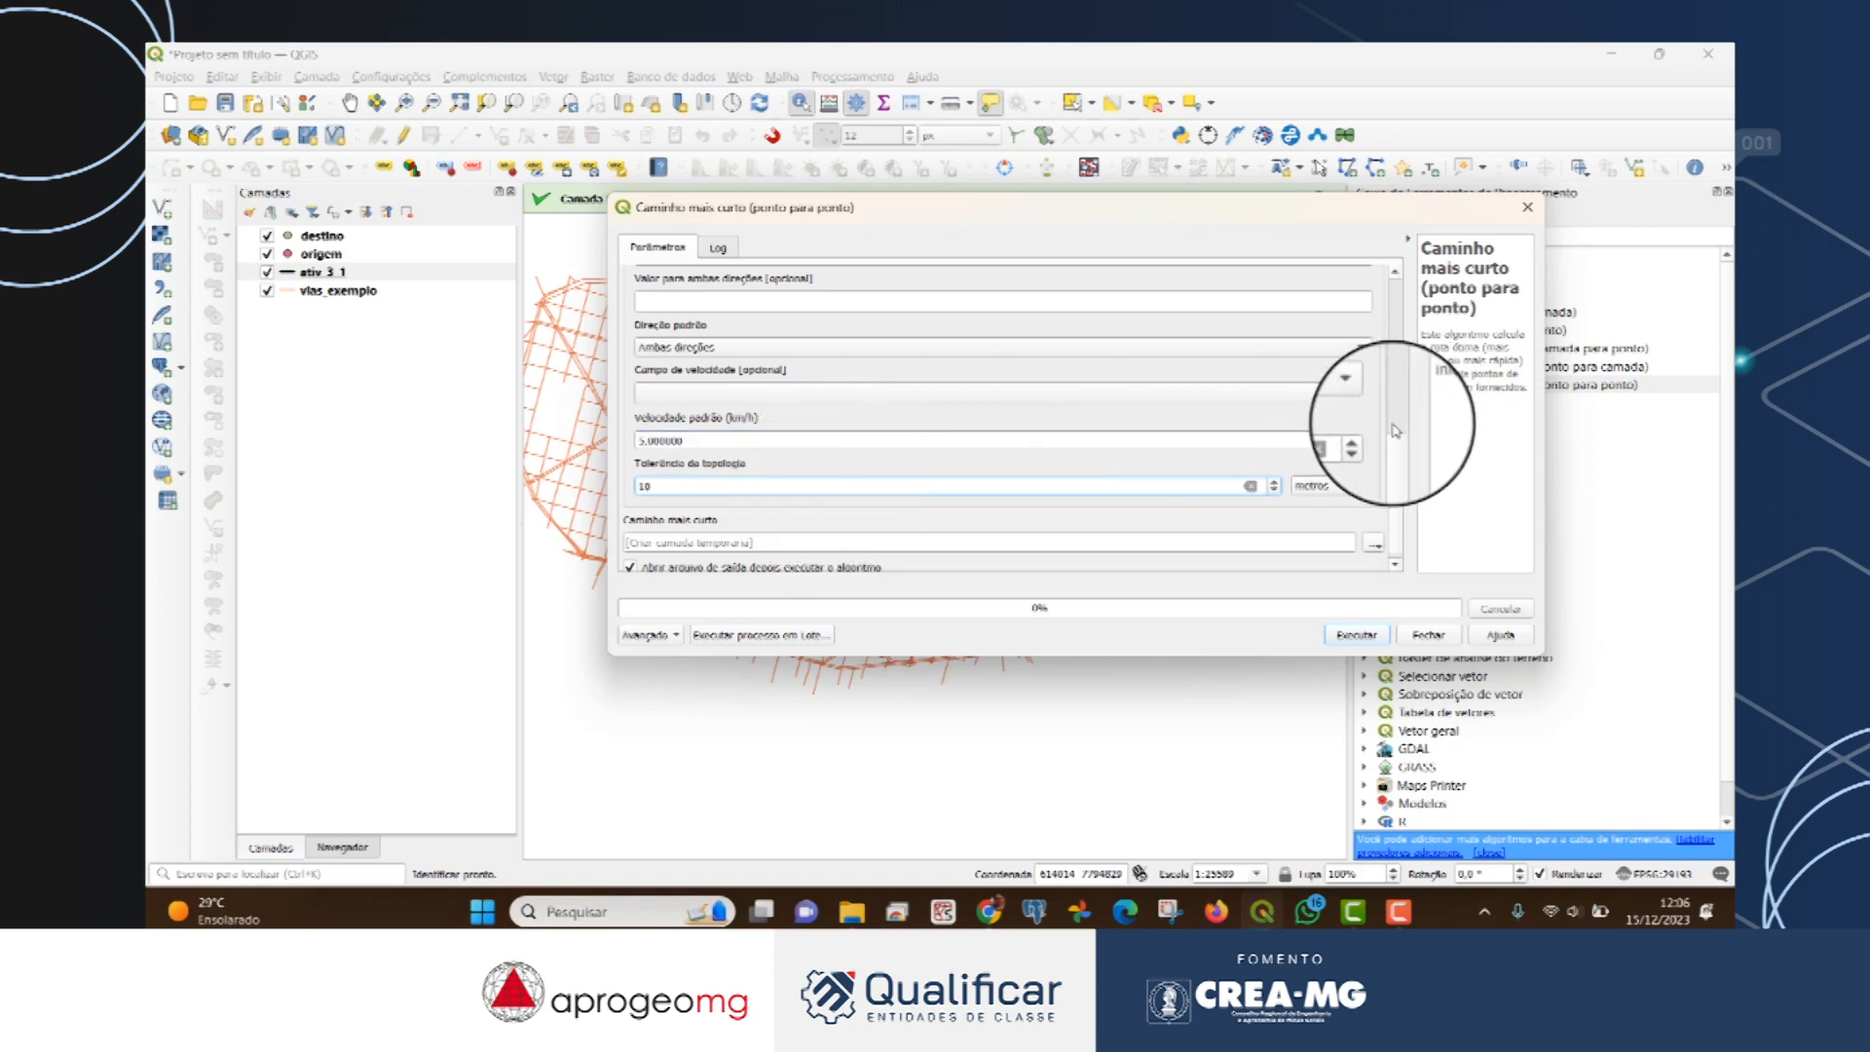
left_click(1357, 634)
left_click(1415, 638)
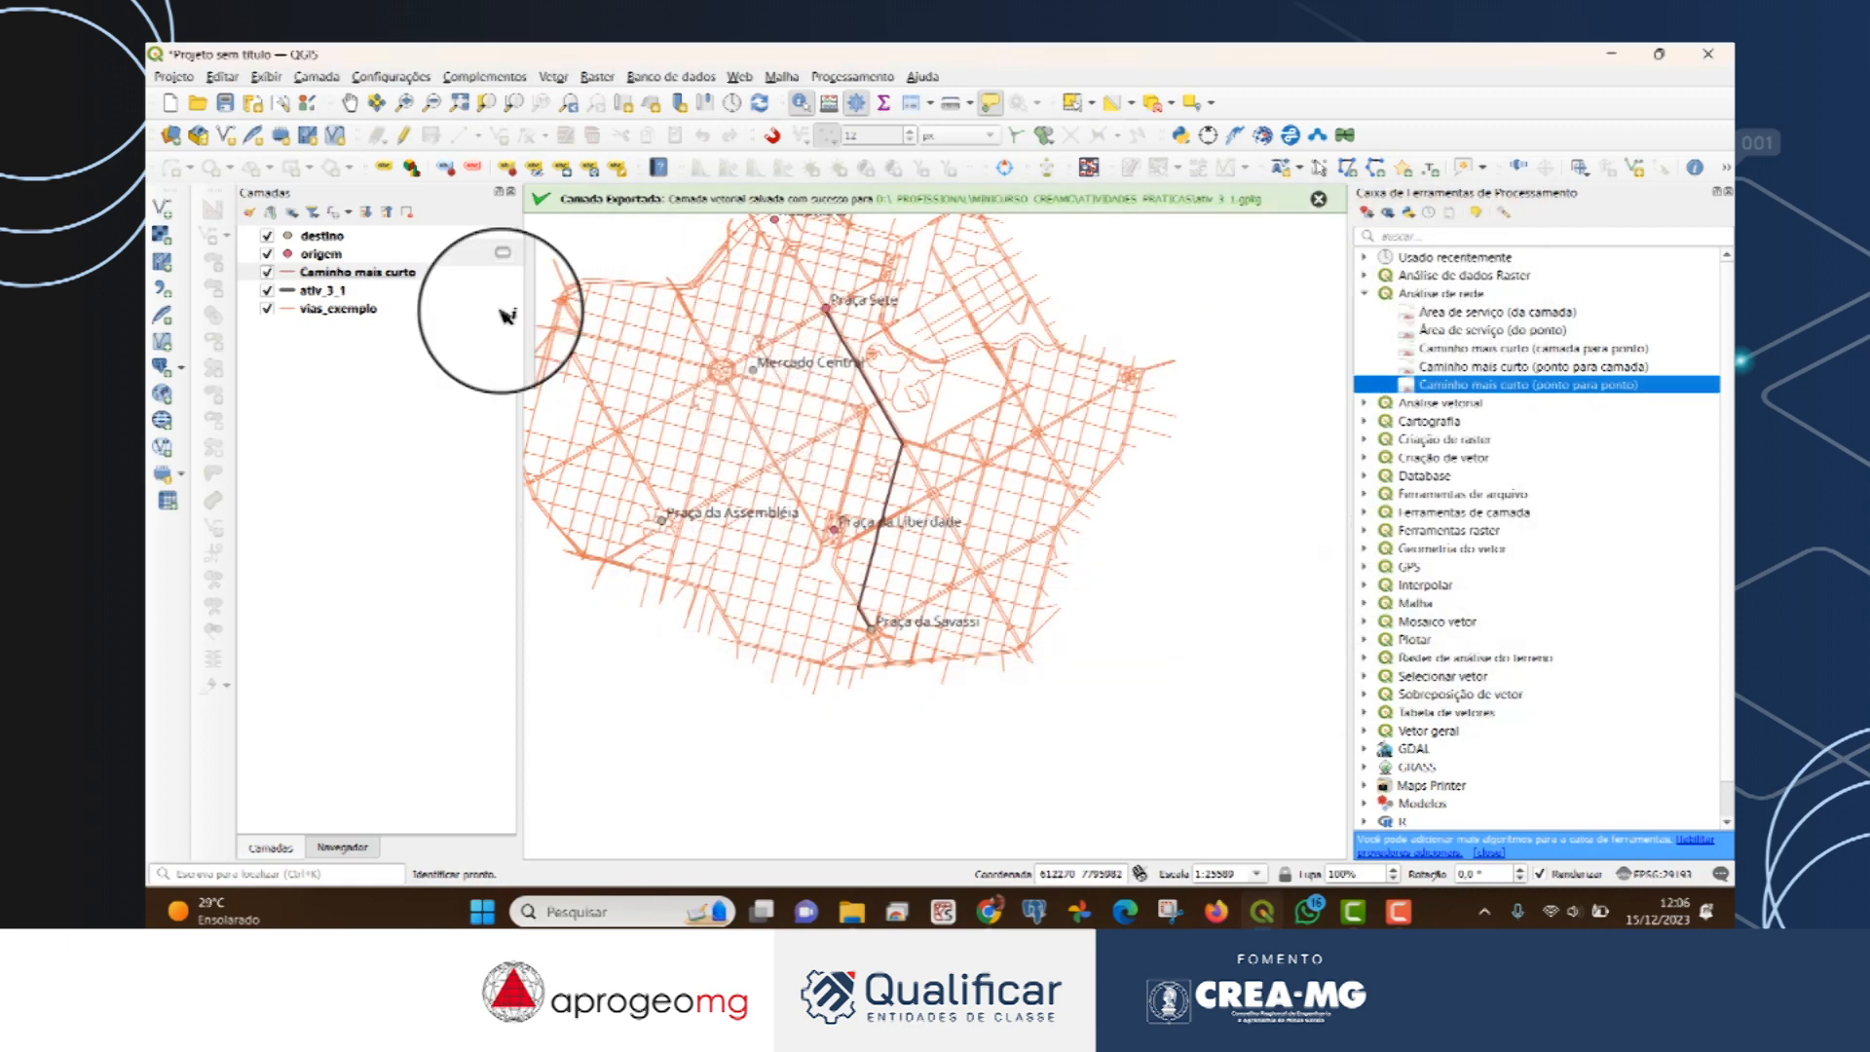
Copy all style categories from the ativ_3_1 layer and paste them onto the new Caminho mais curto layer.
right_click(297, 292)
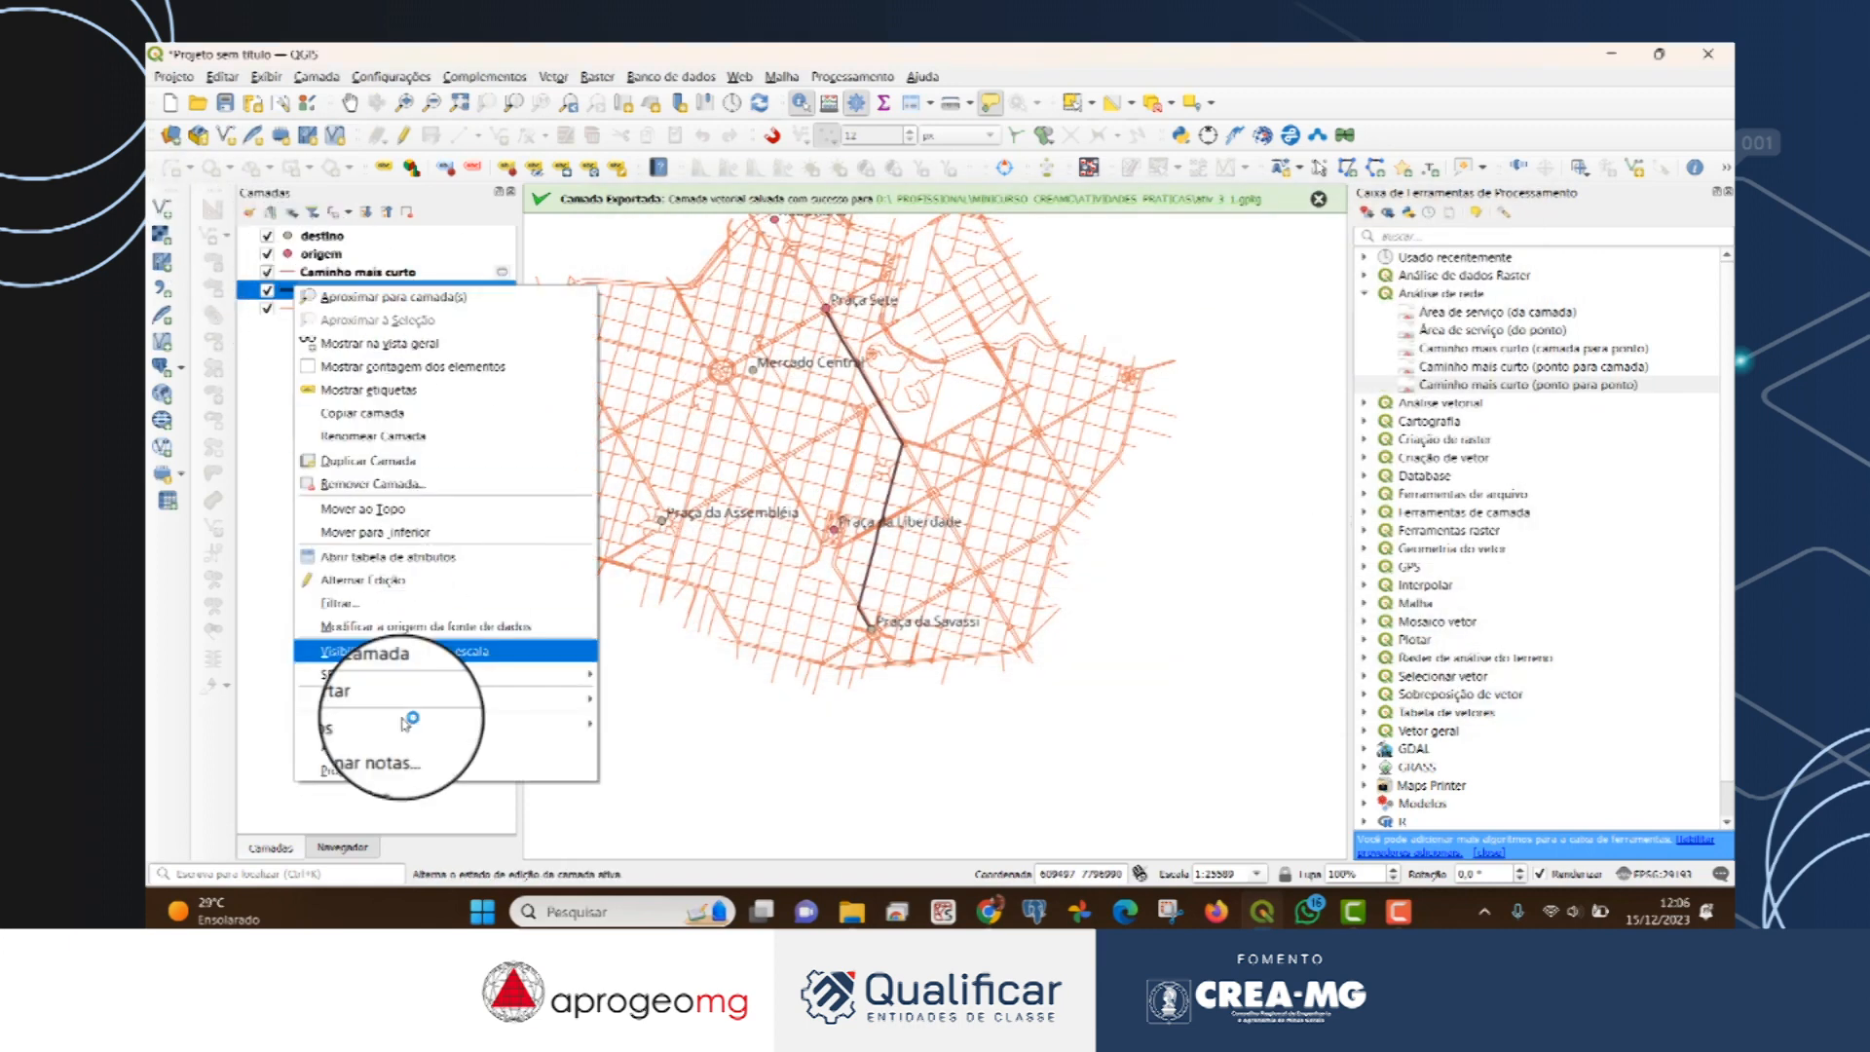
mouse_move(458, 724)
mouse_move(745, 465)
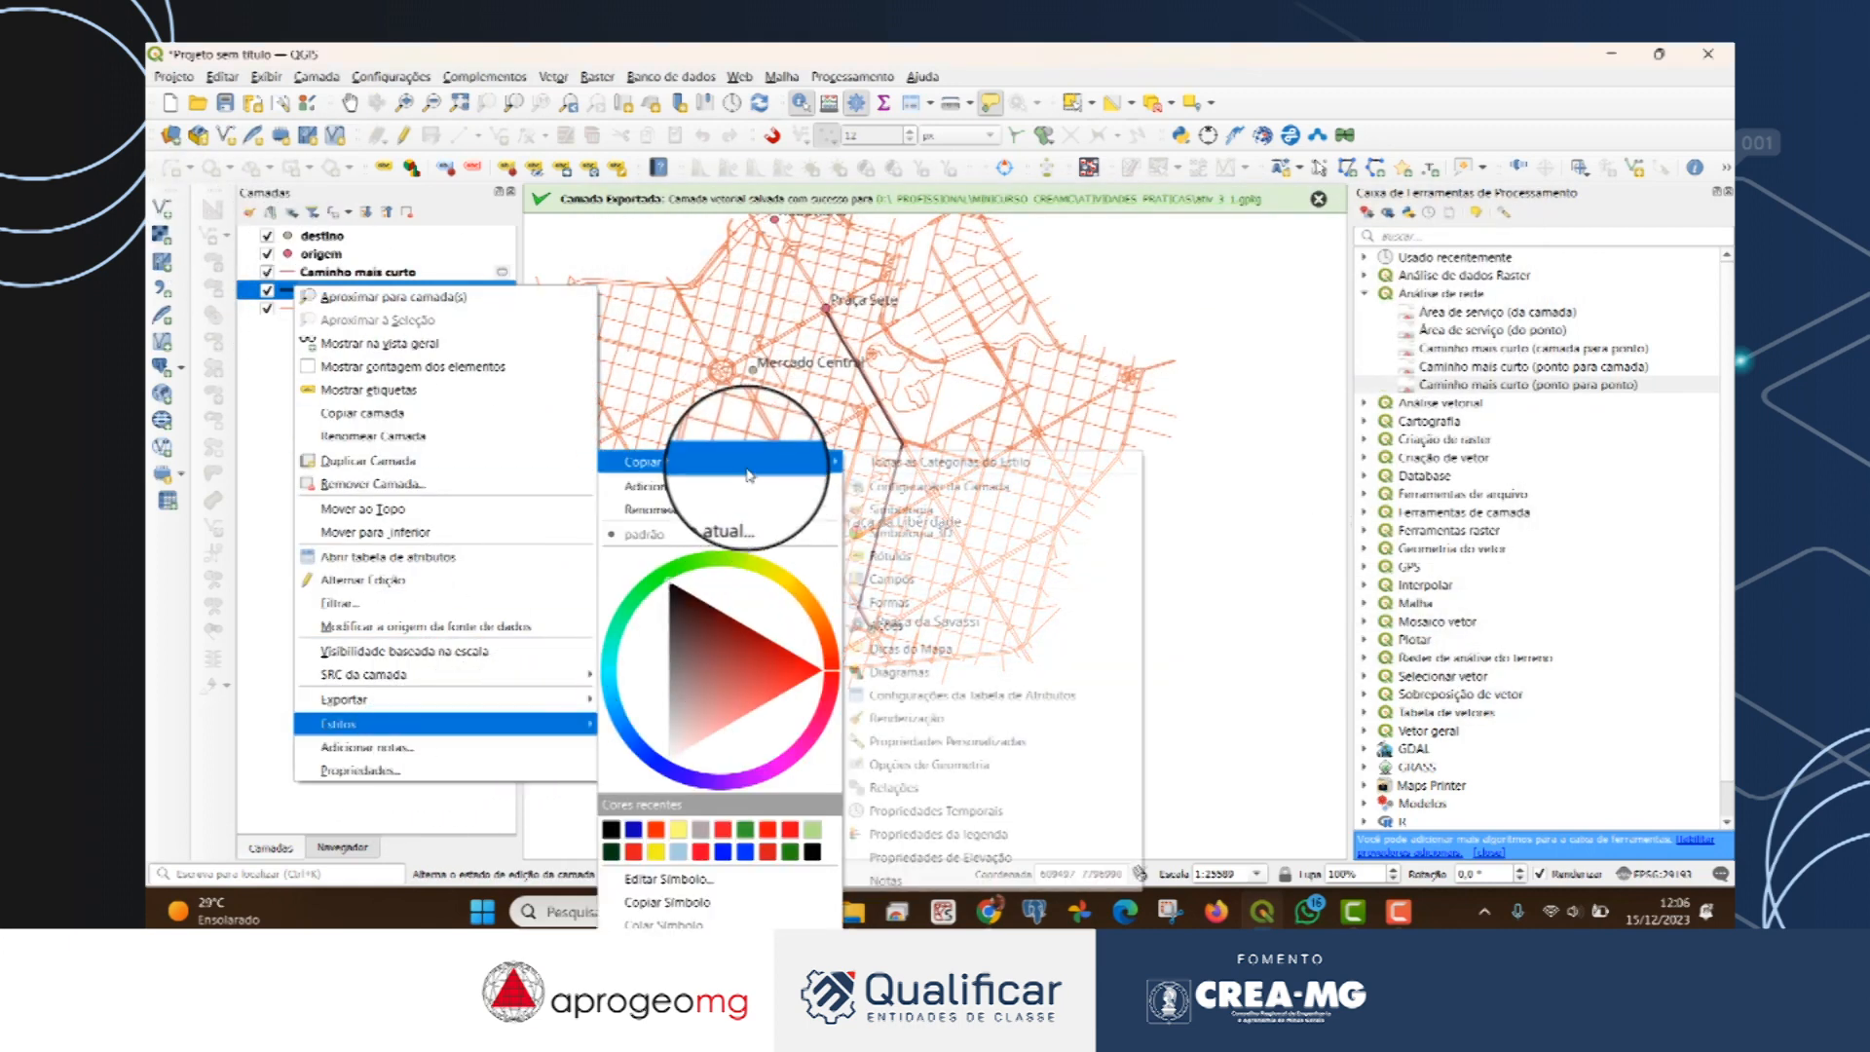
left_click(888, 463)
right_click(388, 274)
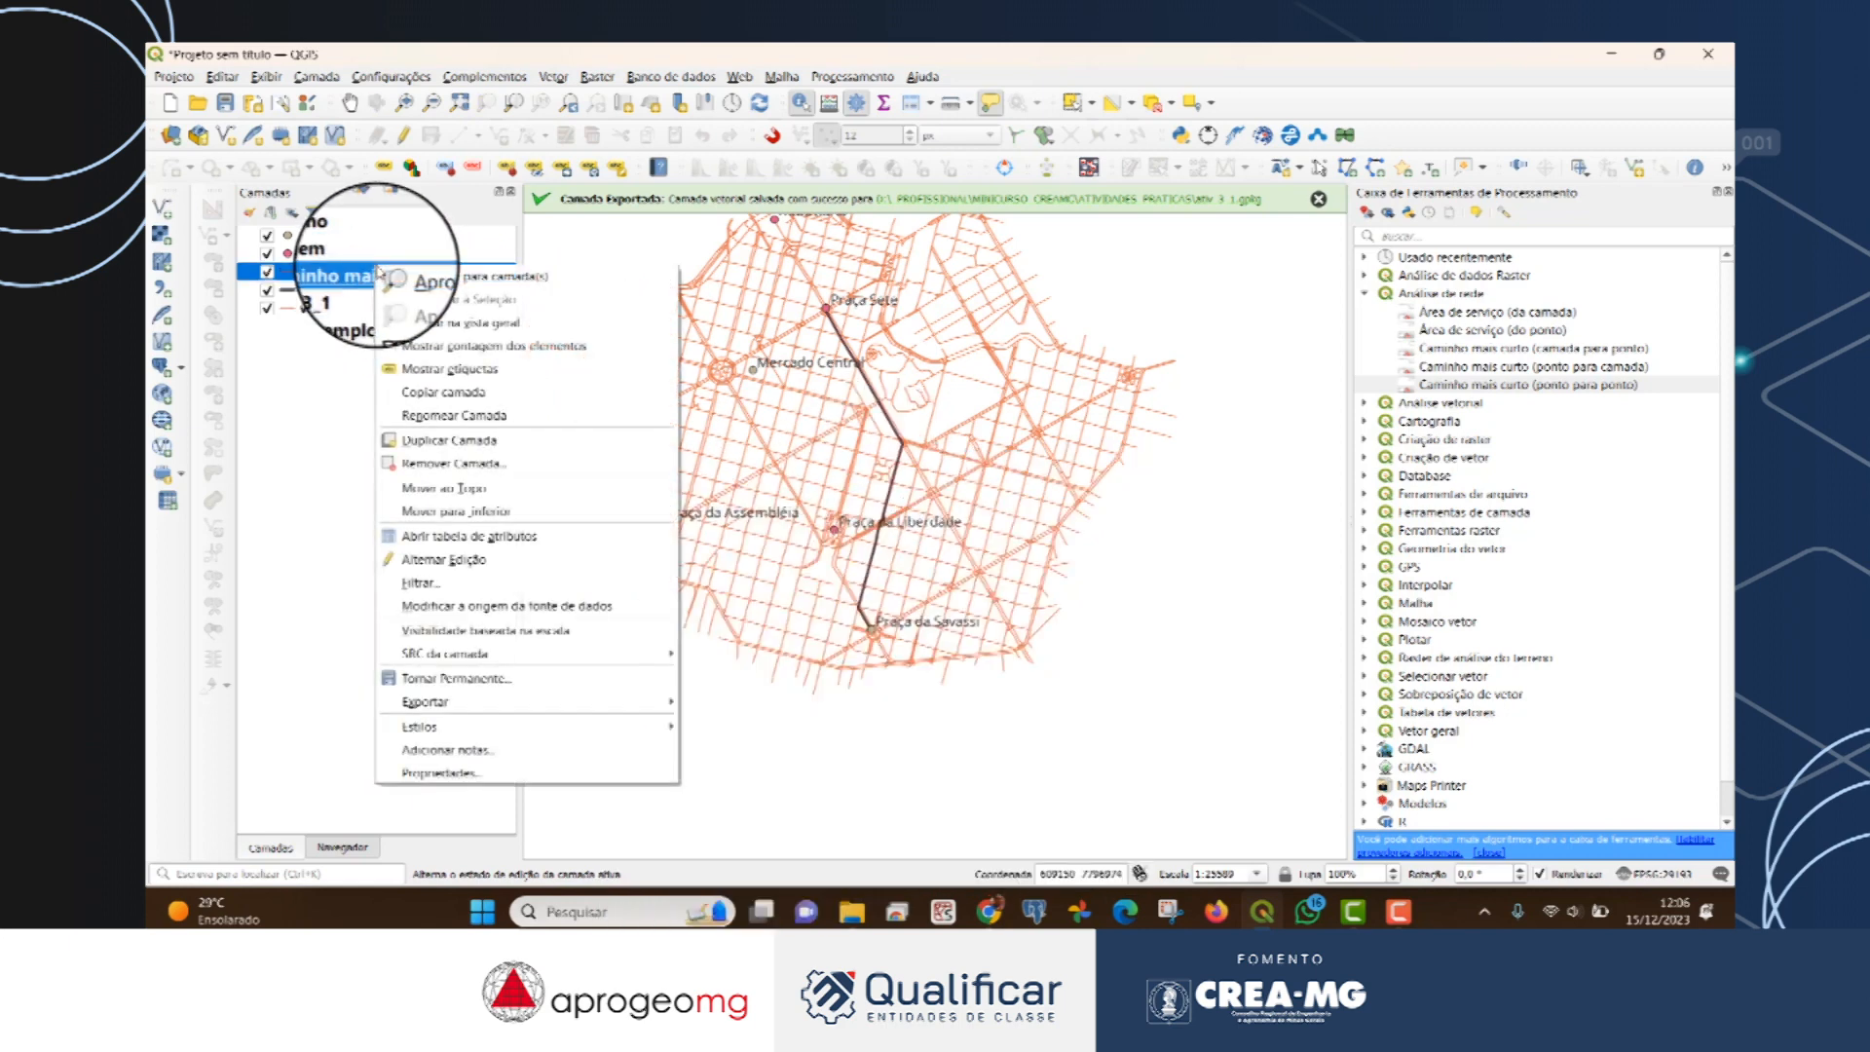
mouse_move(466, 726)
mouse_move(847, 462)
left_click(960, 461)
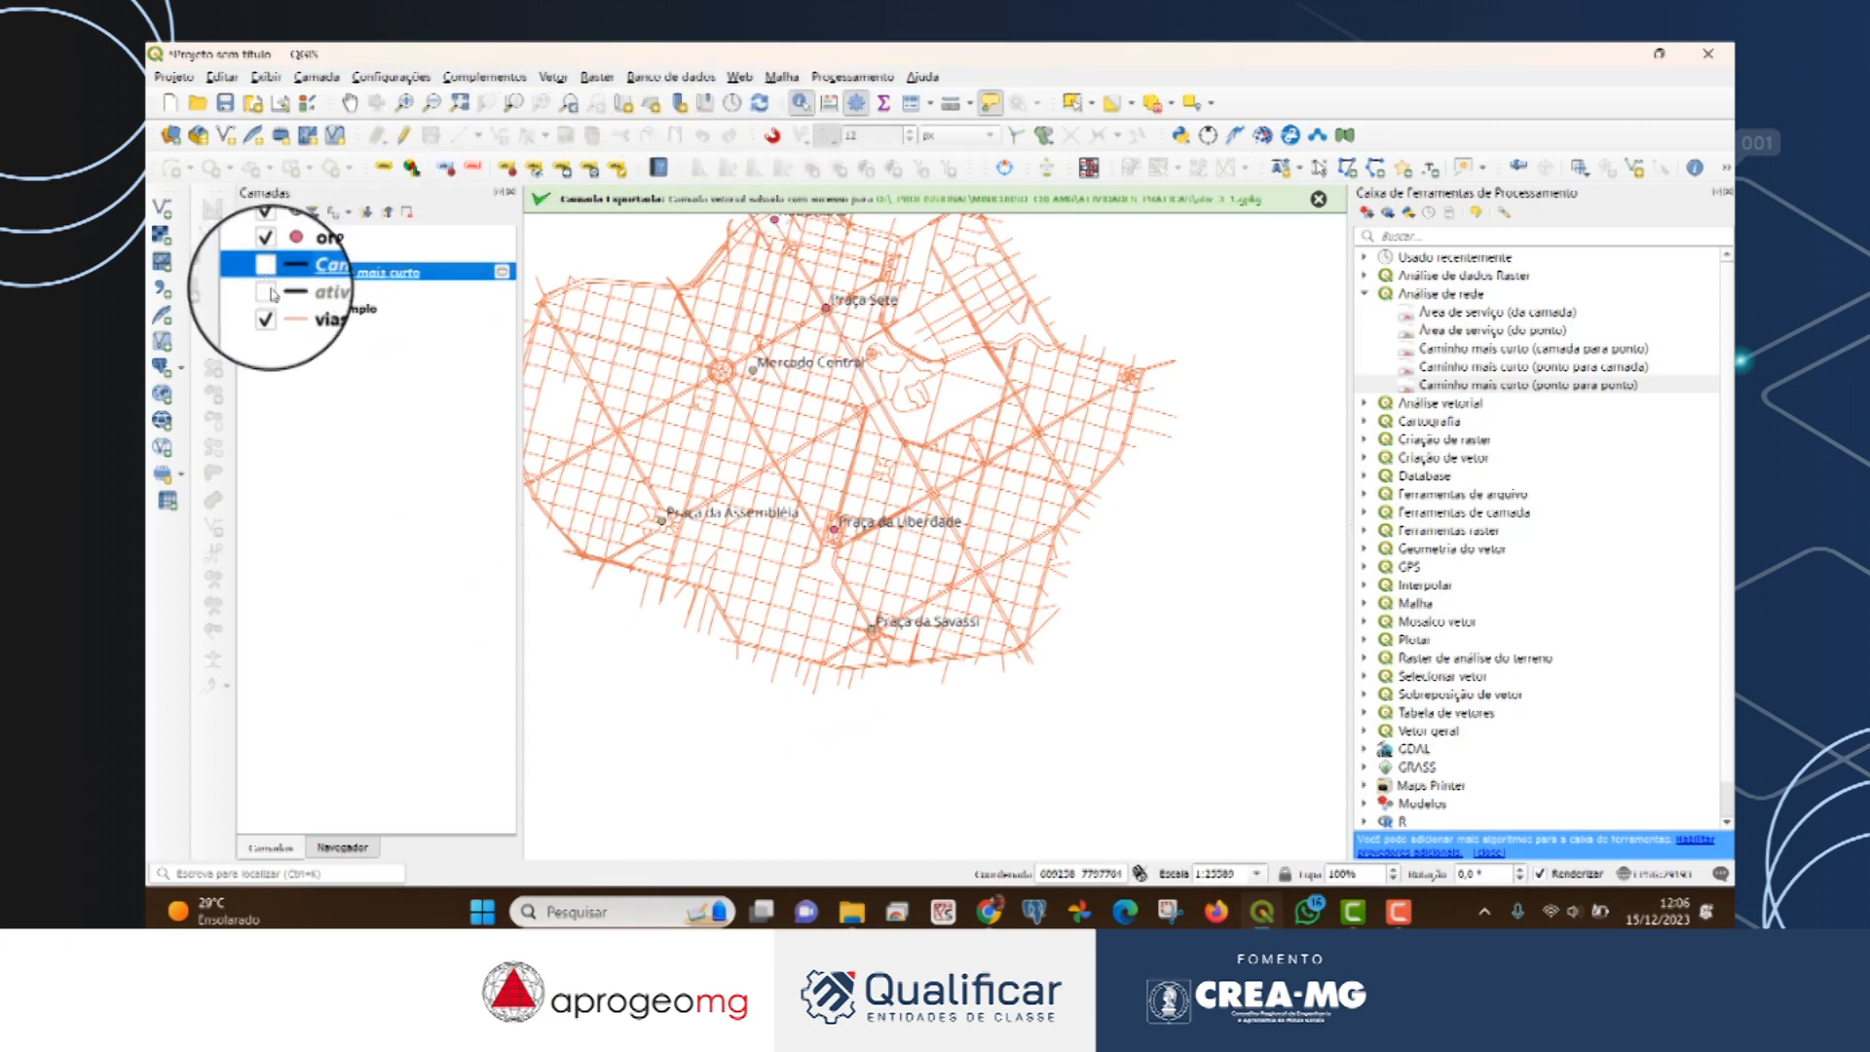
Display the Caminho mais curto route without ativ_3_1 and inspect its cost attribute.
left_click(266, 271)
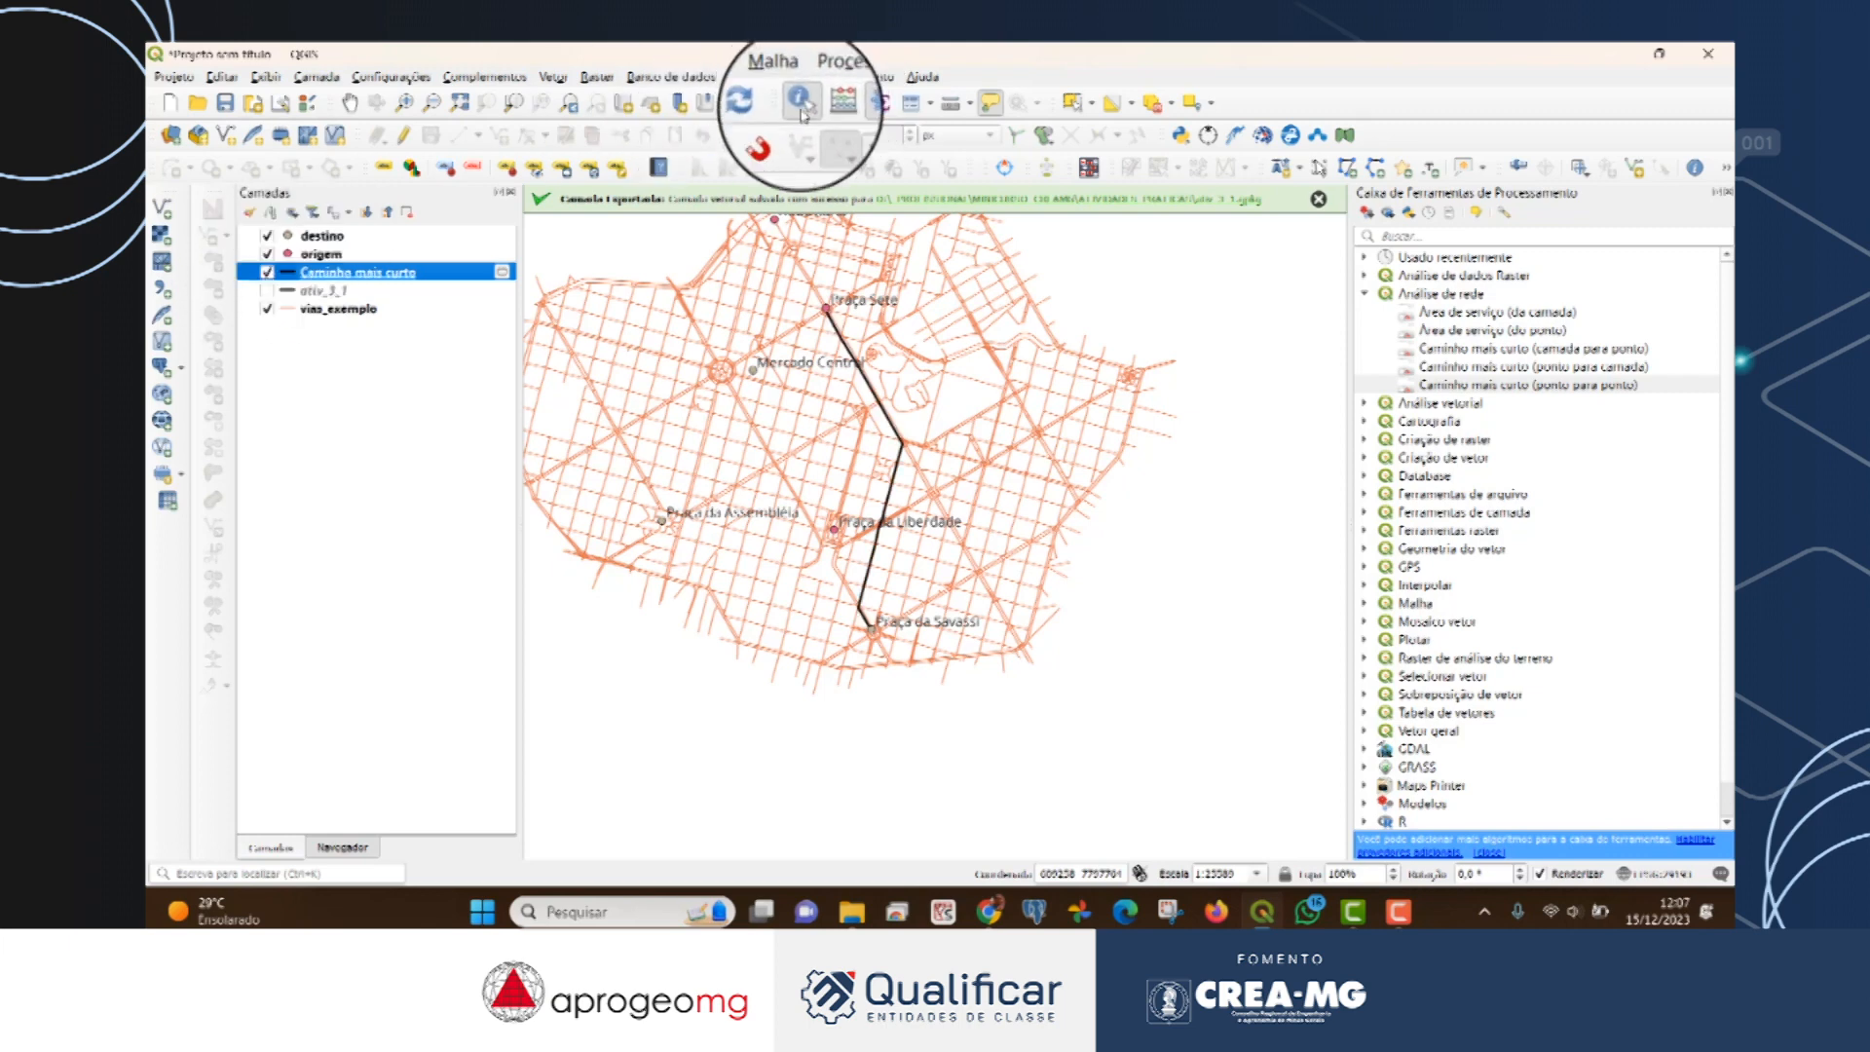
left_click(877, 394)
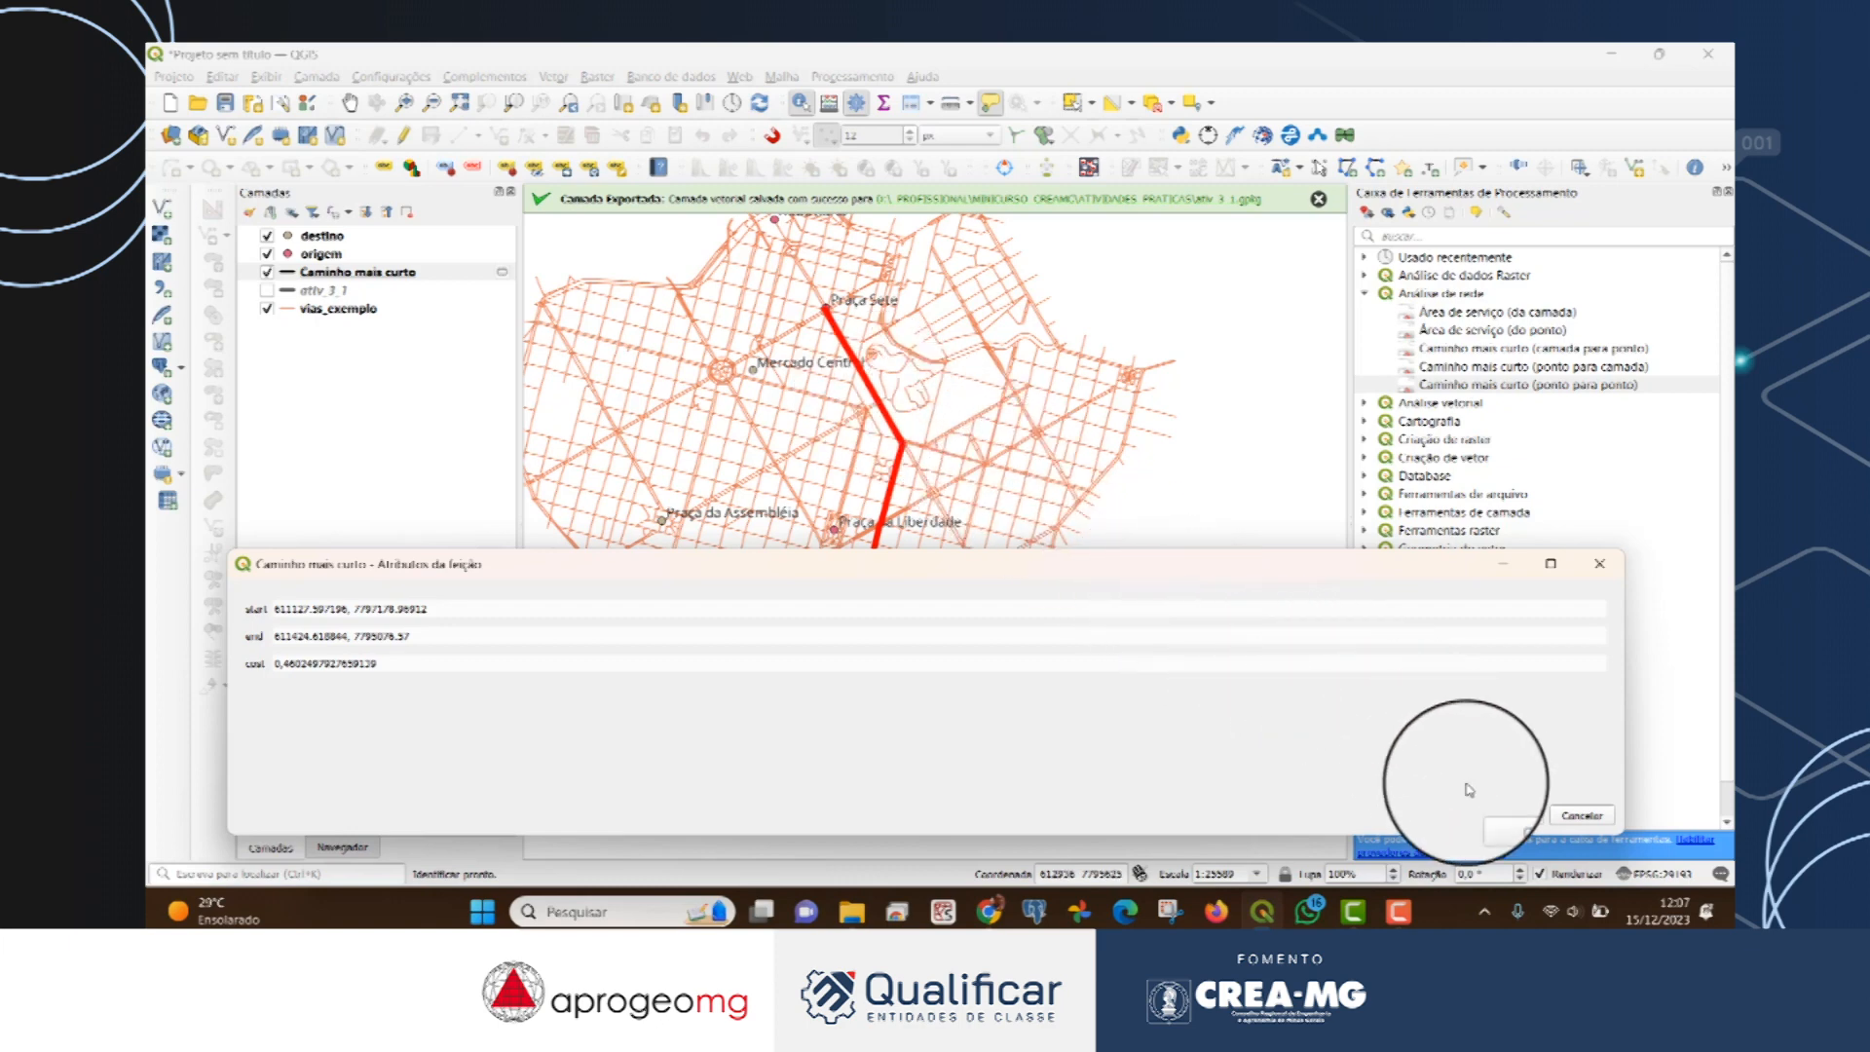
left_click(1565, 818)
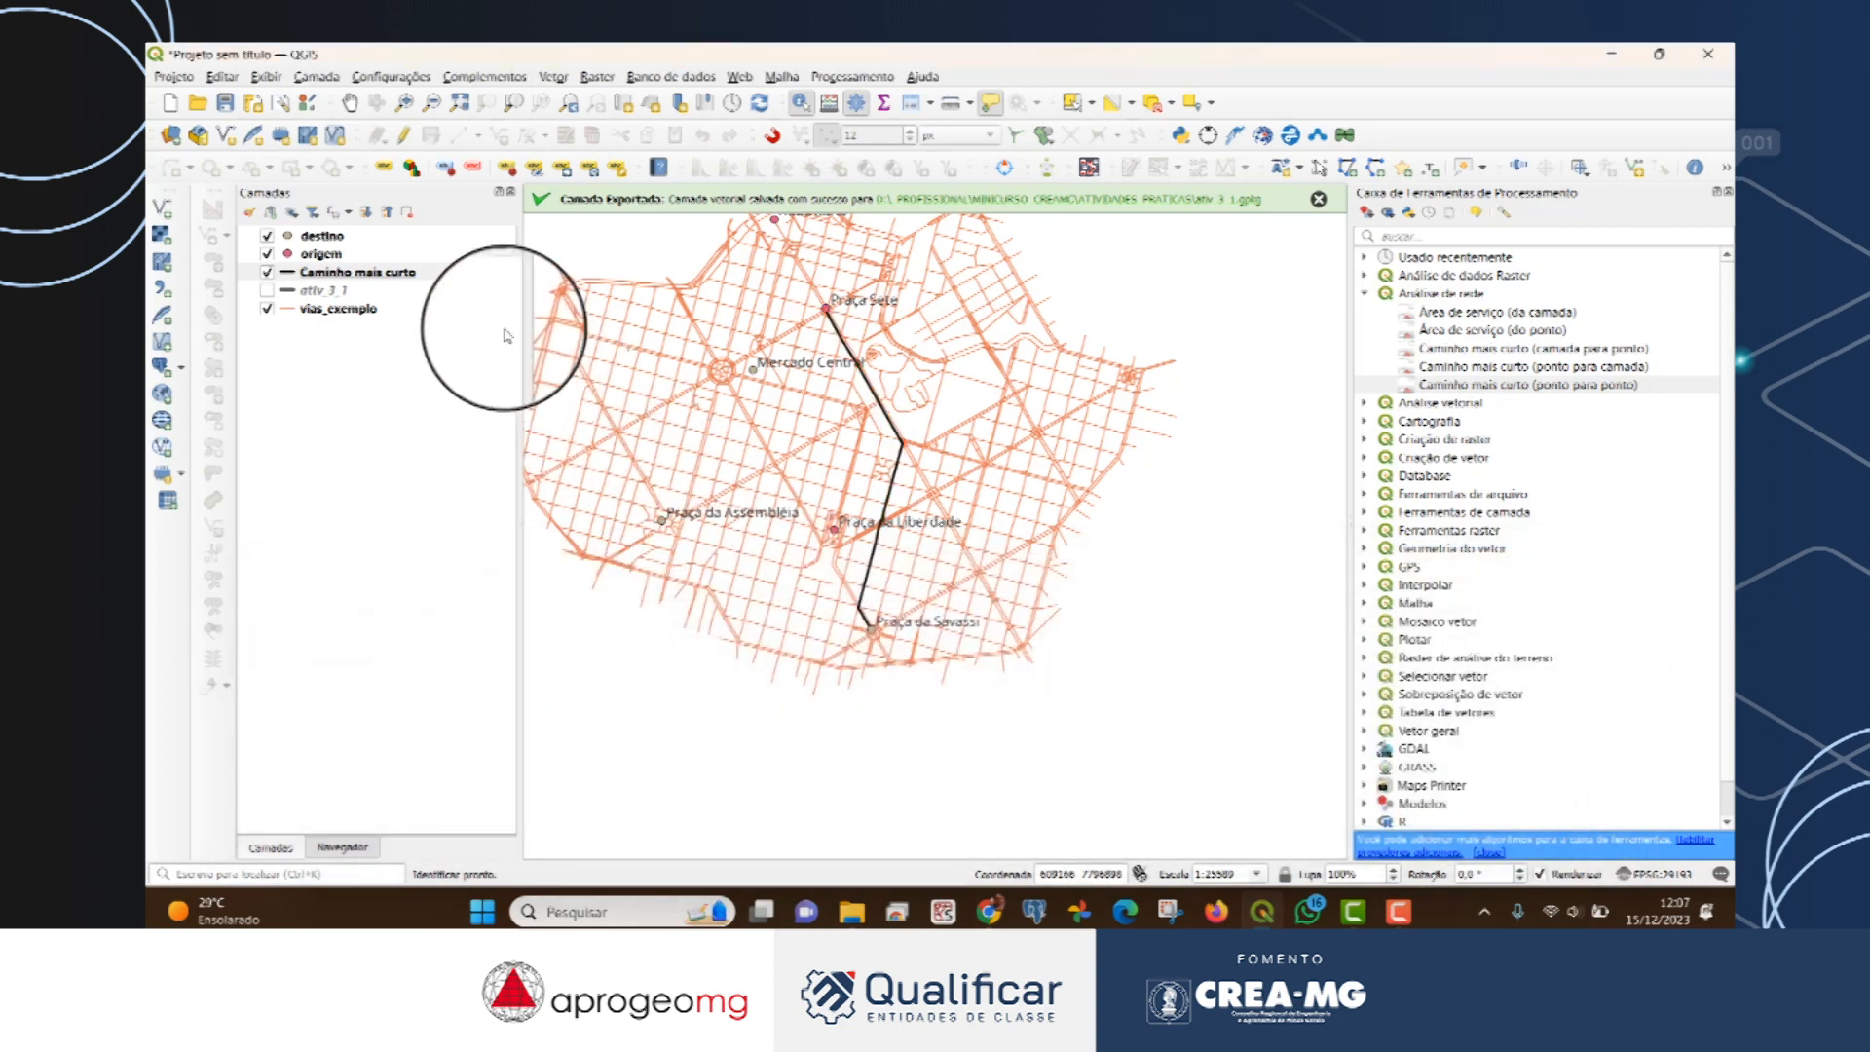
Export the Caminho mais curto layer as the GeoPackage ativ_3_2 in the ATIVIDADES_PRATICAS folder and add it to the map.
right_click(423, 276)
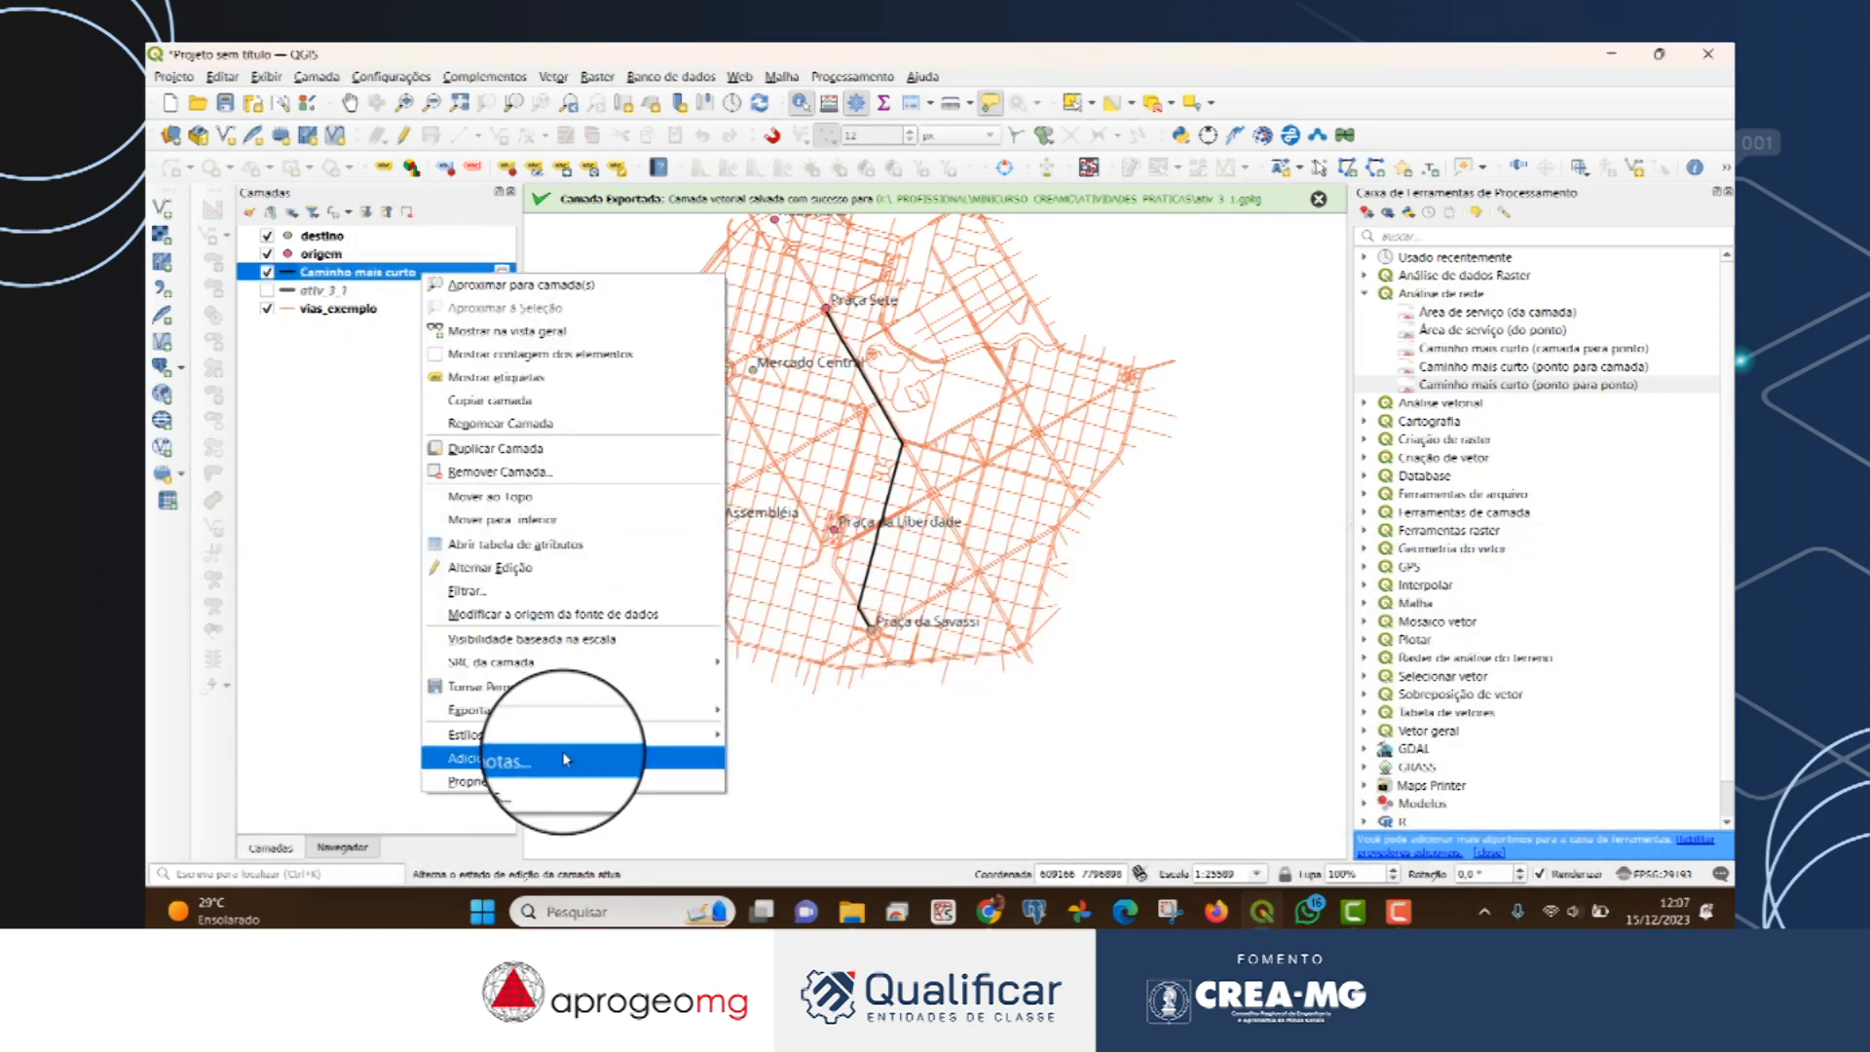
mouse_move(598, 716)
left_click(844, 711)
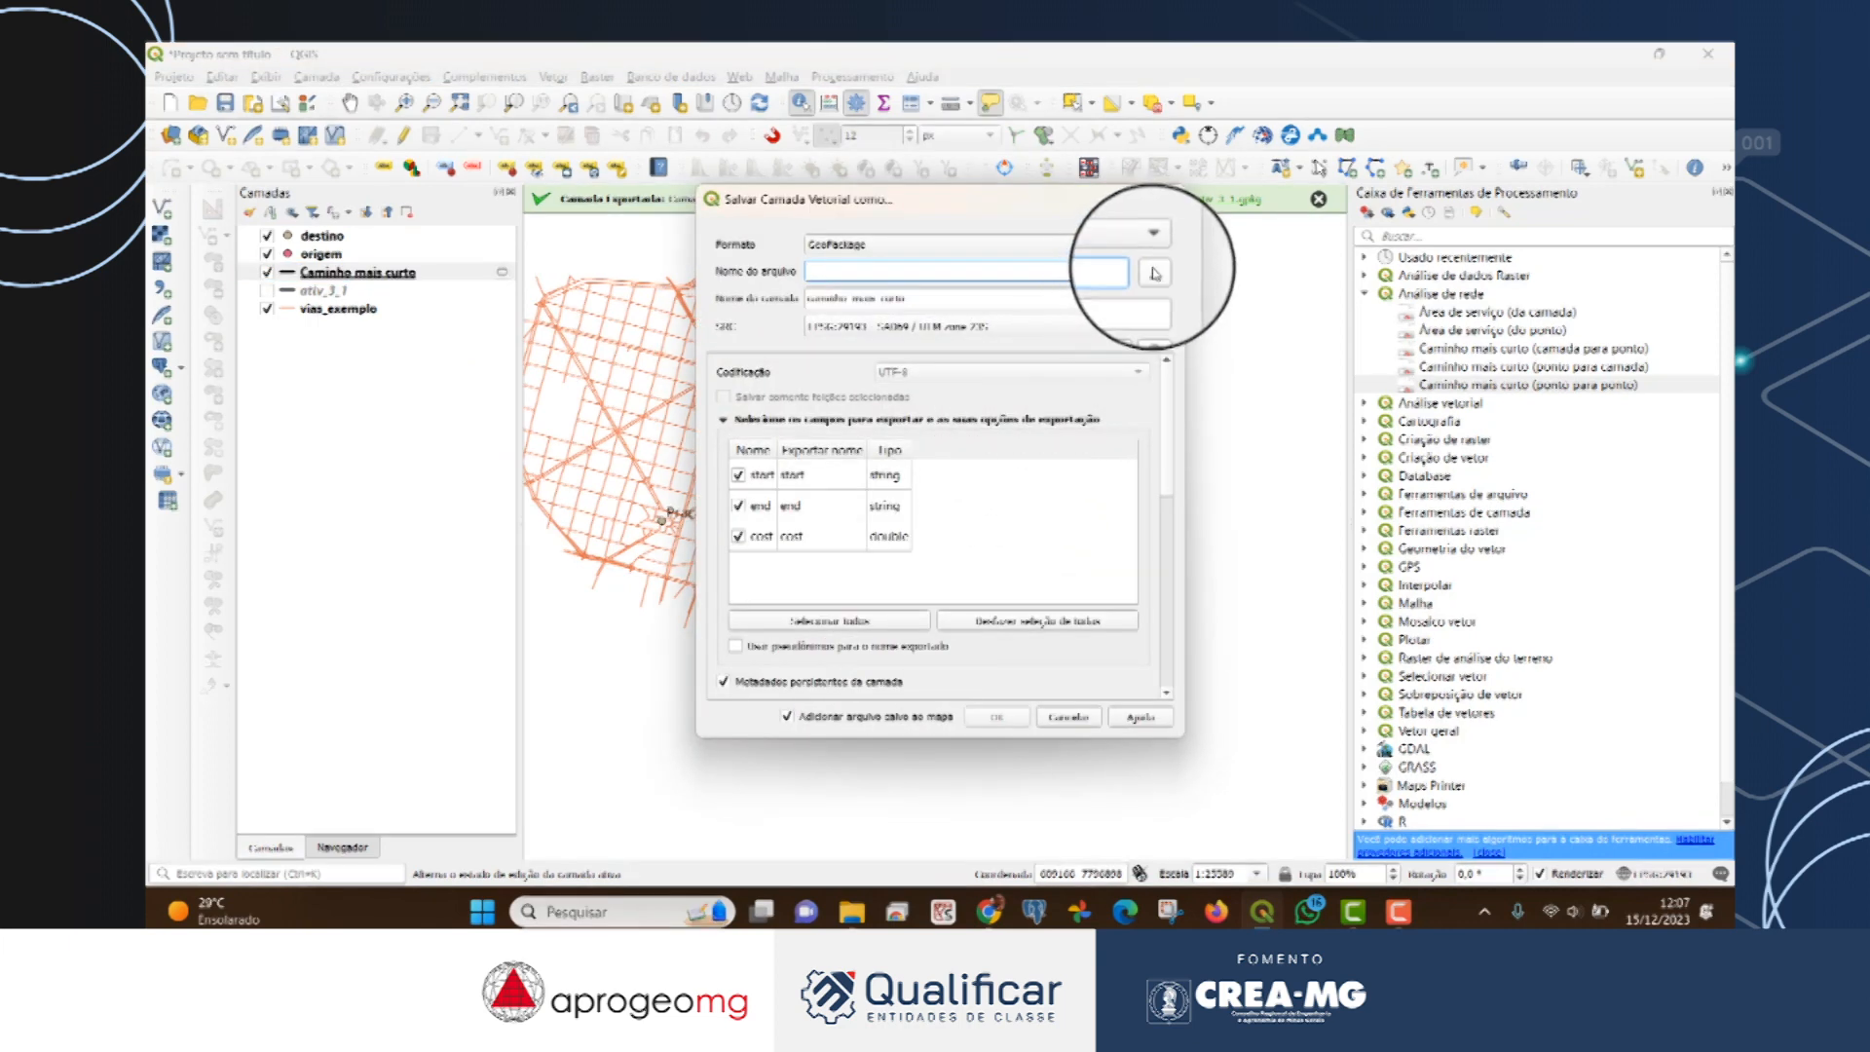
left_click(1154, 272)
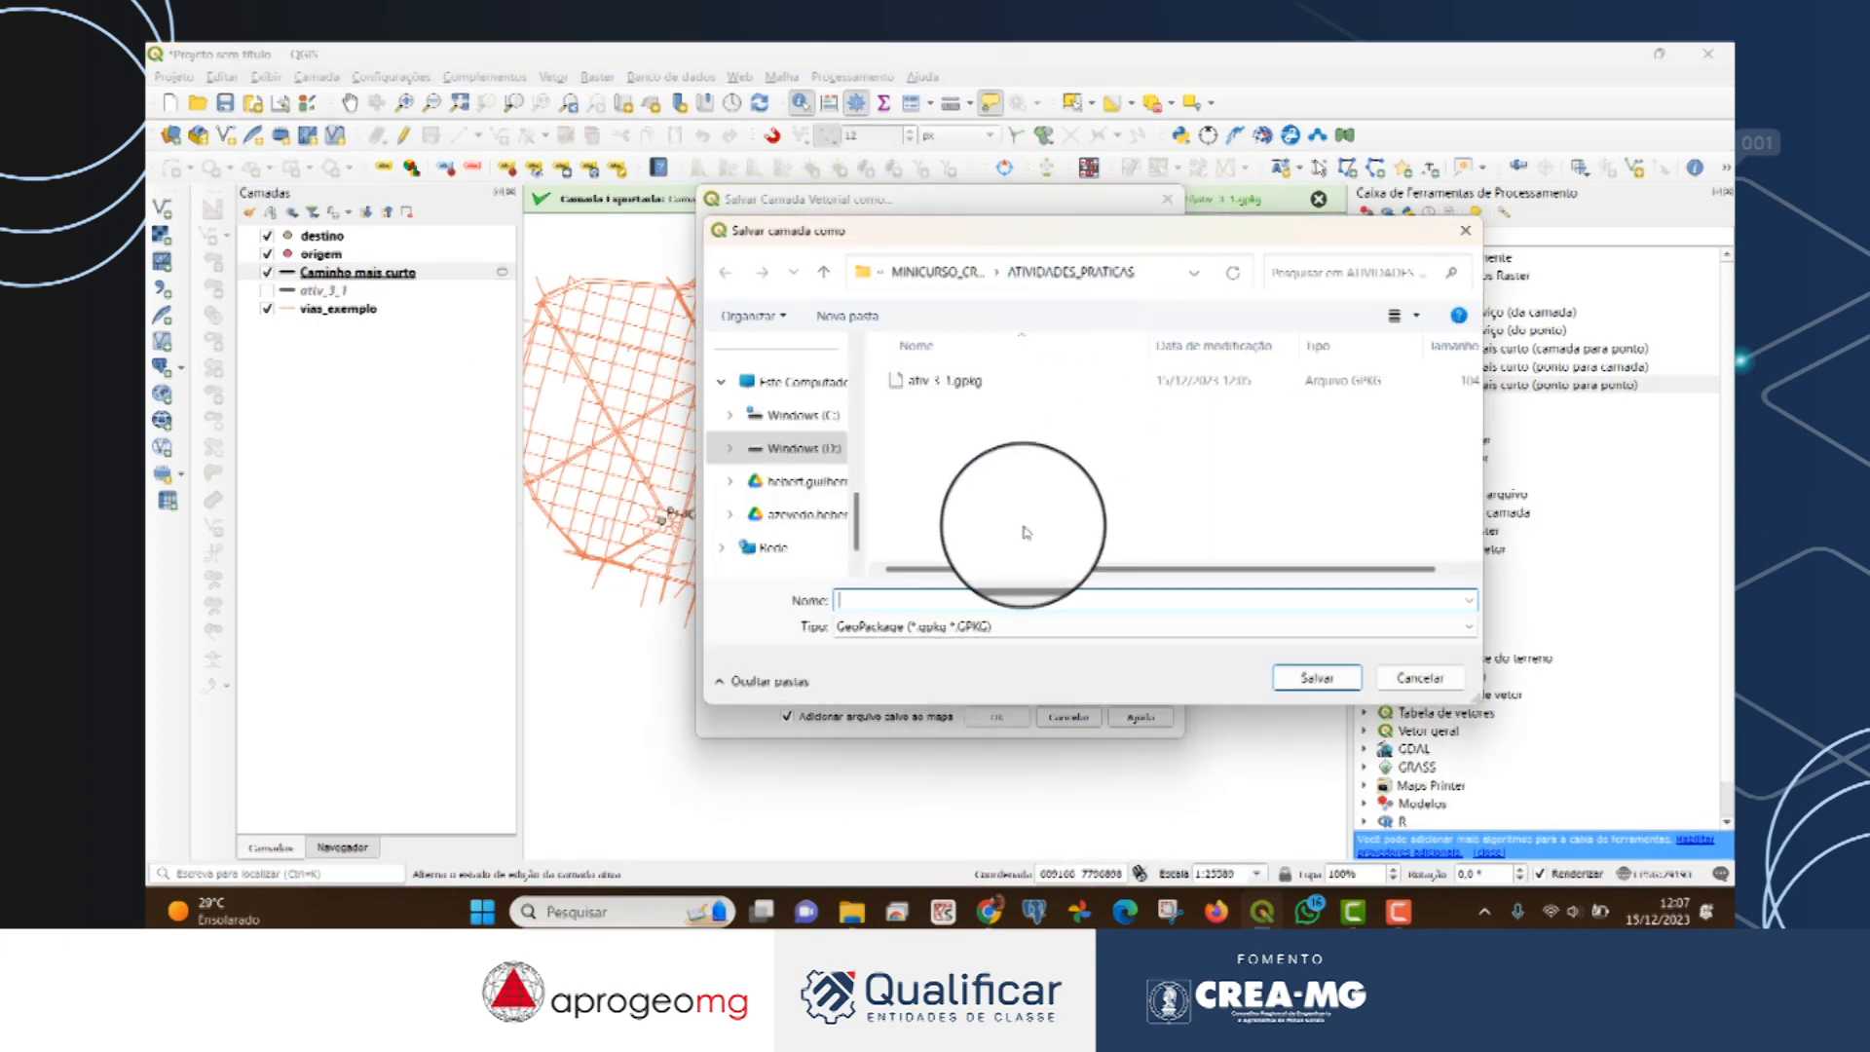
type("ativ_3_2")
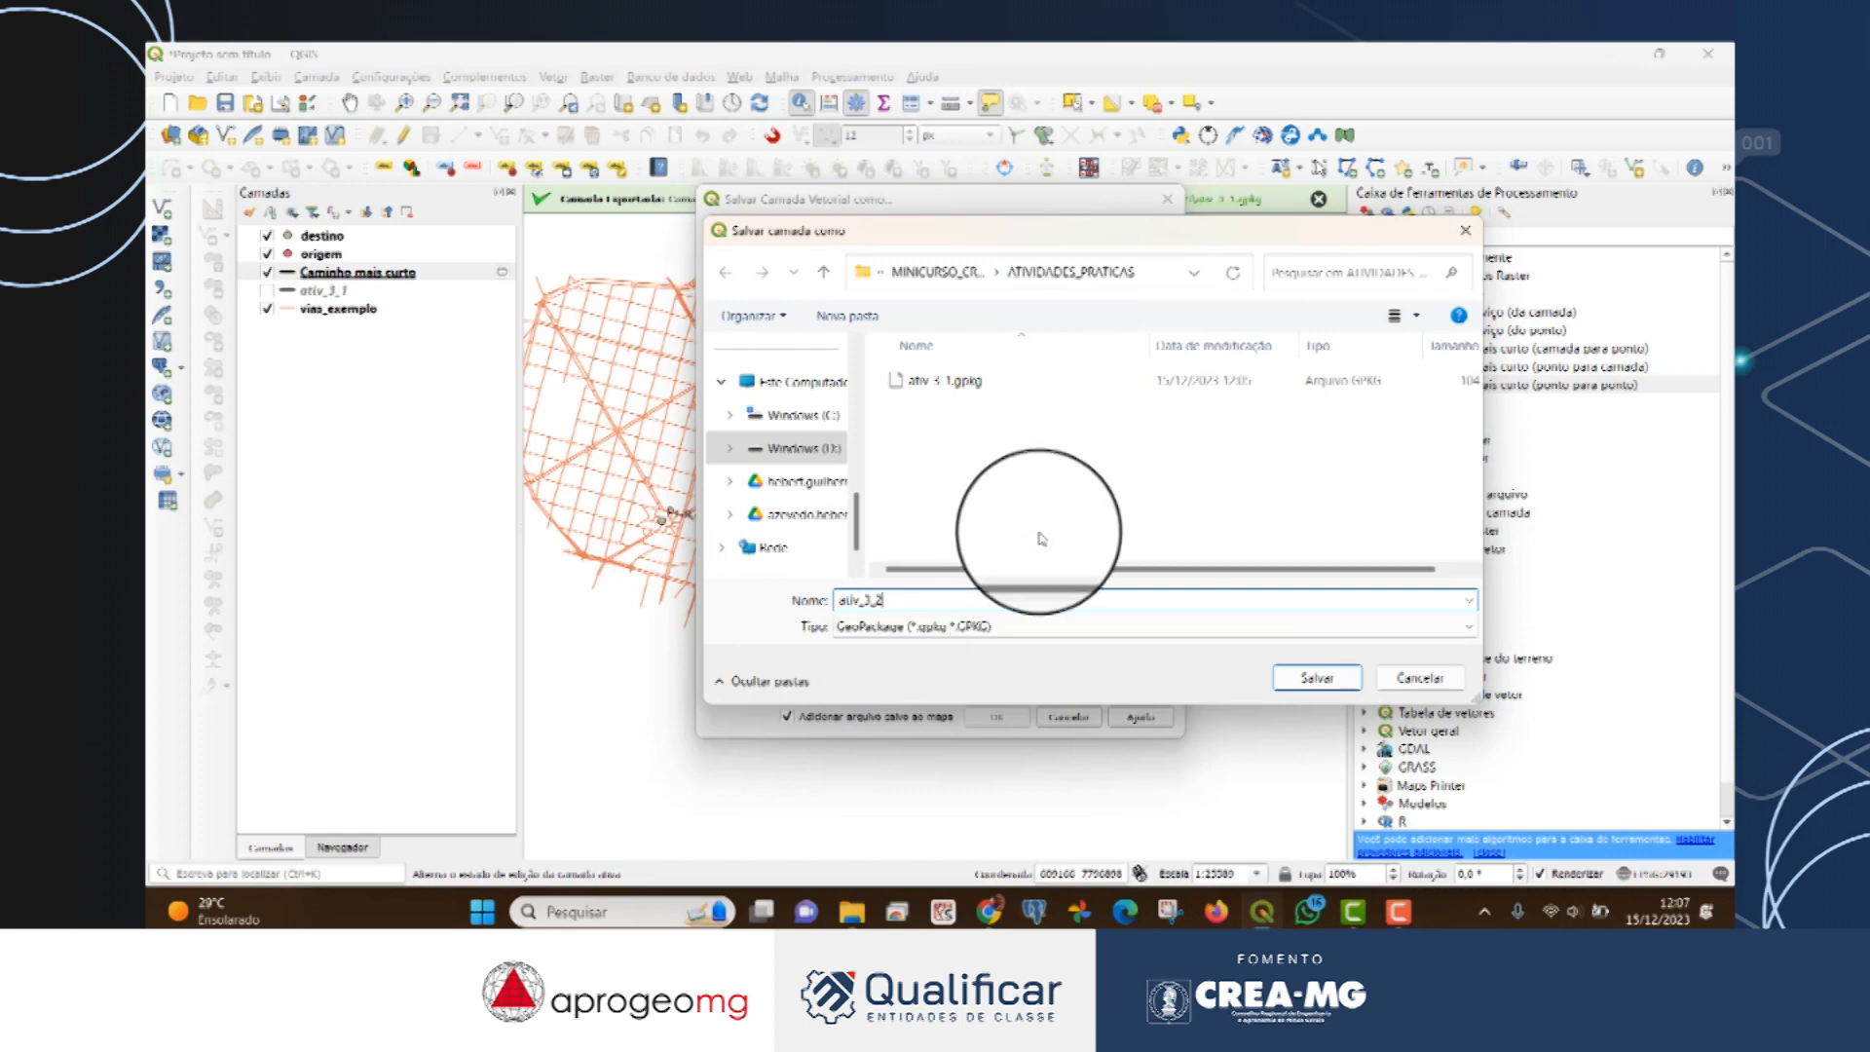
left_click(1317, 678)
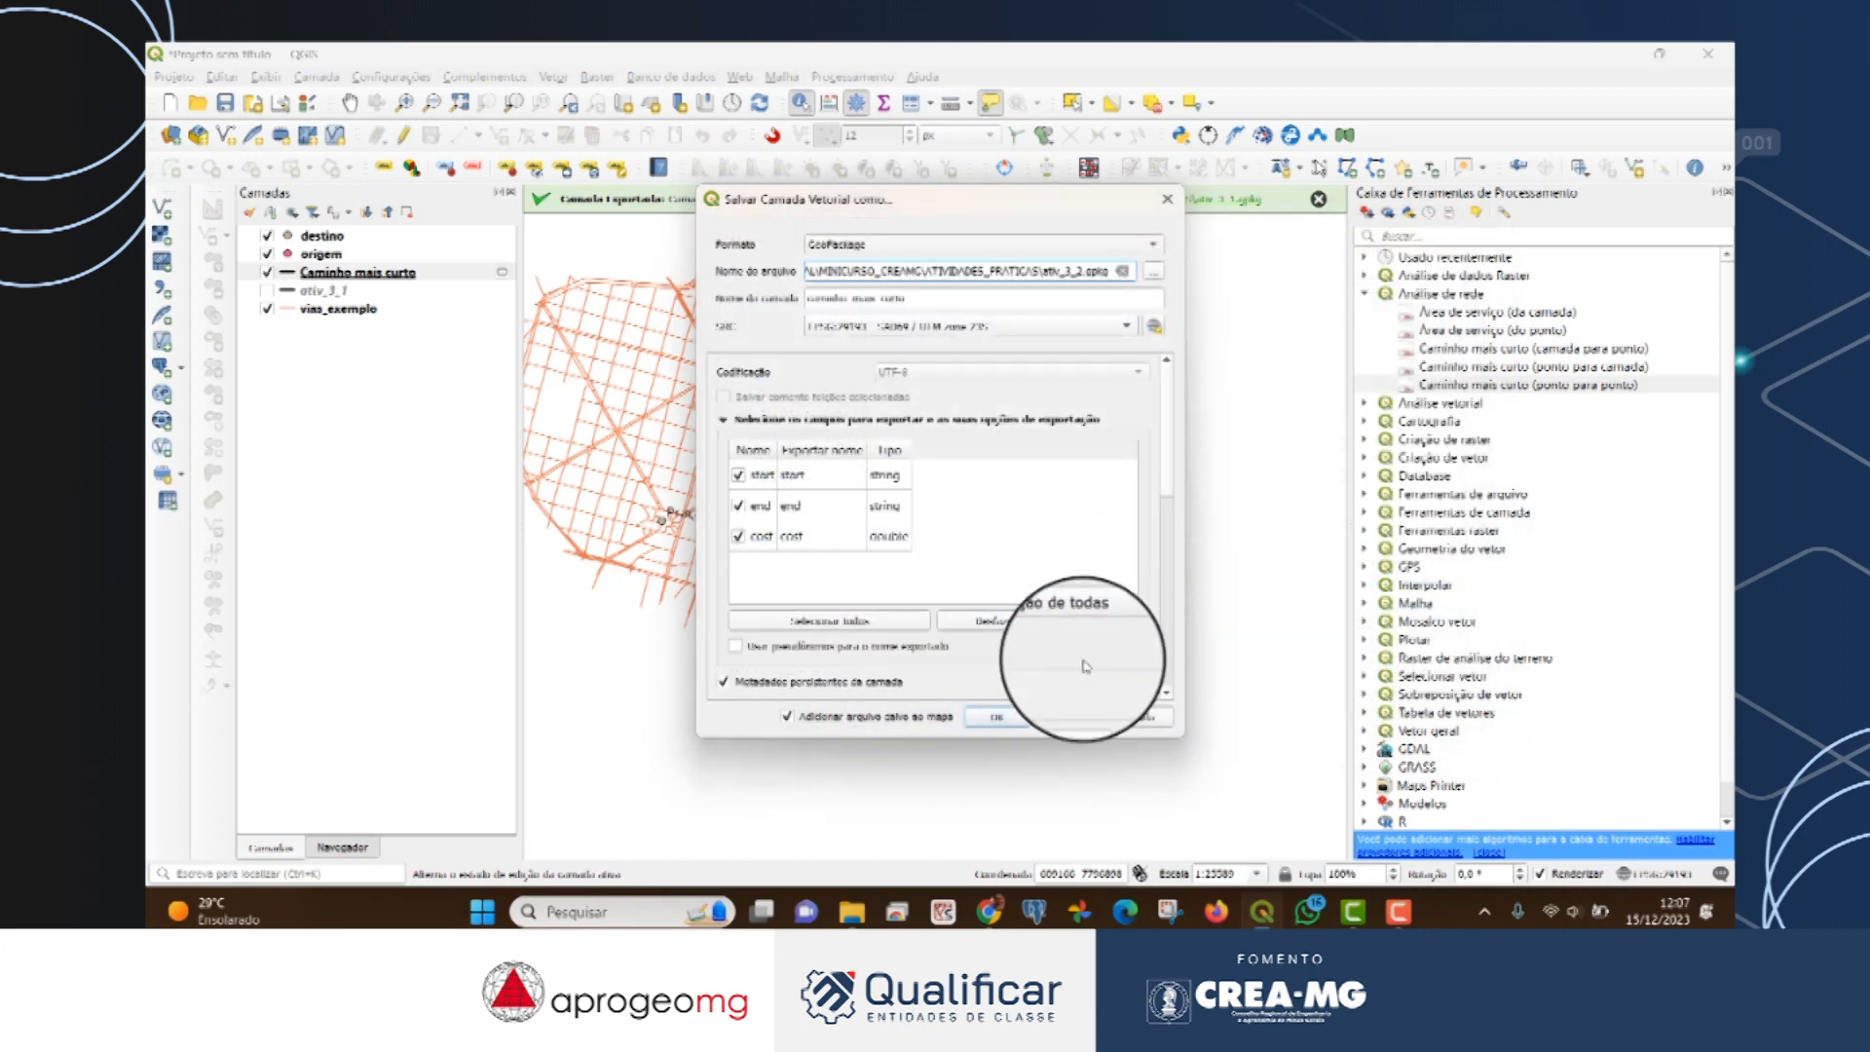
left_click(998, 719)
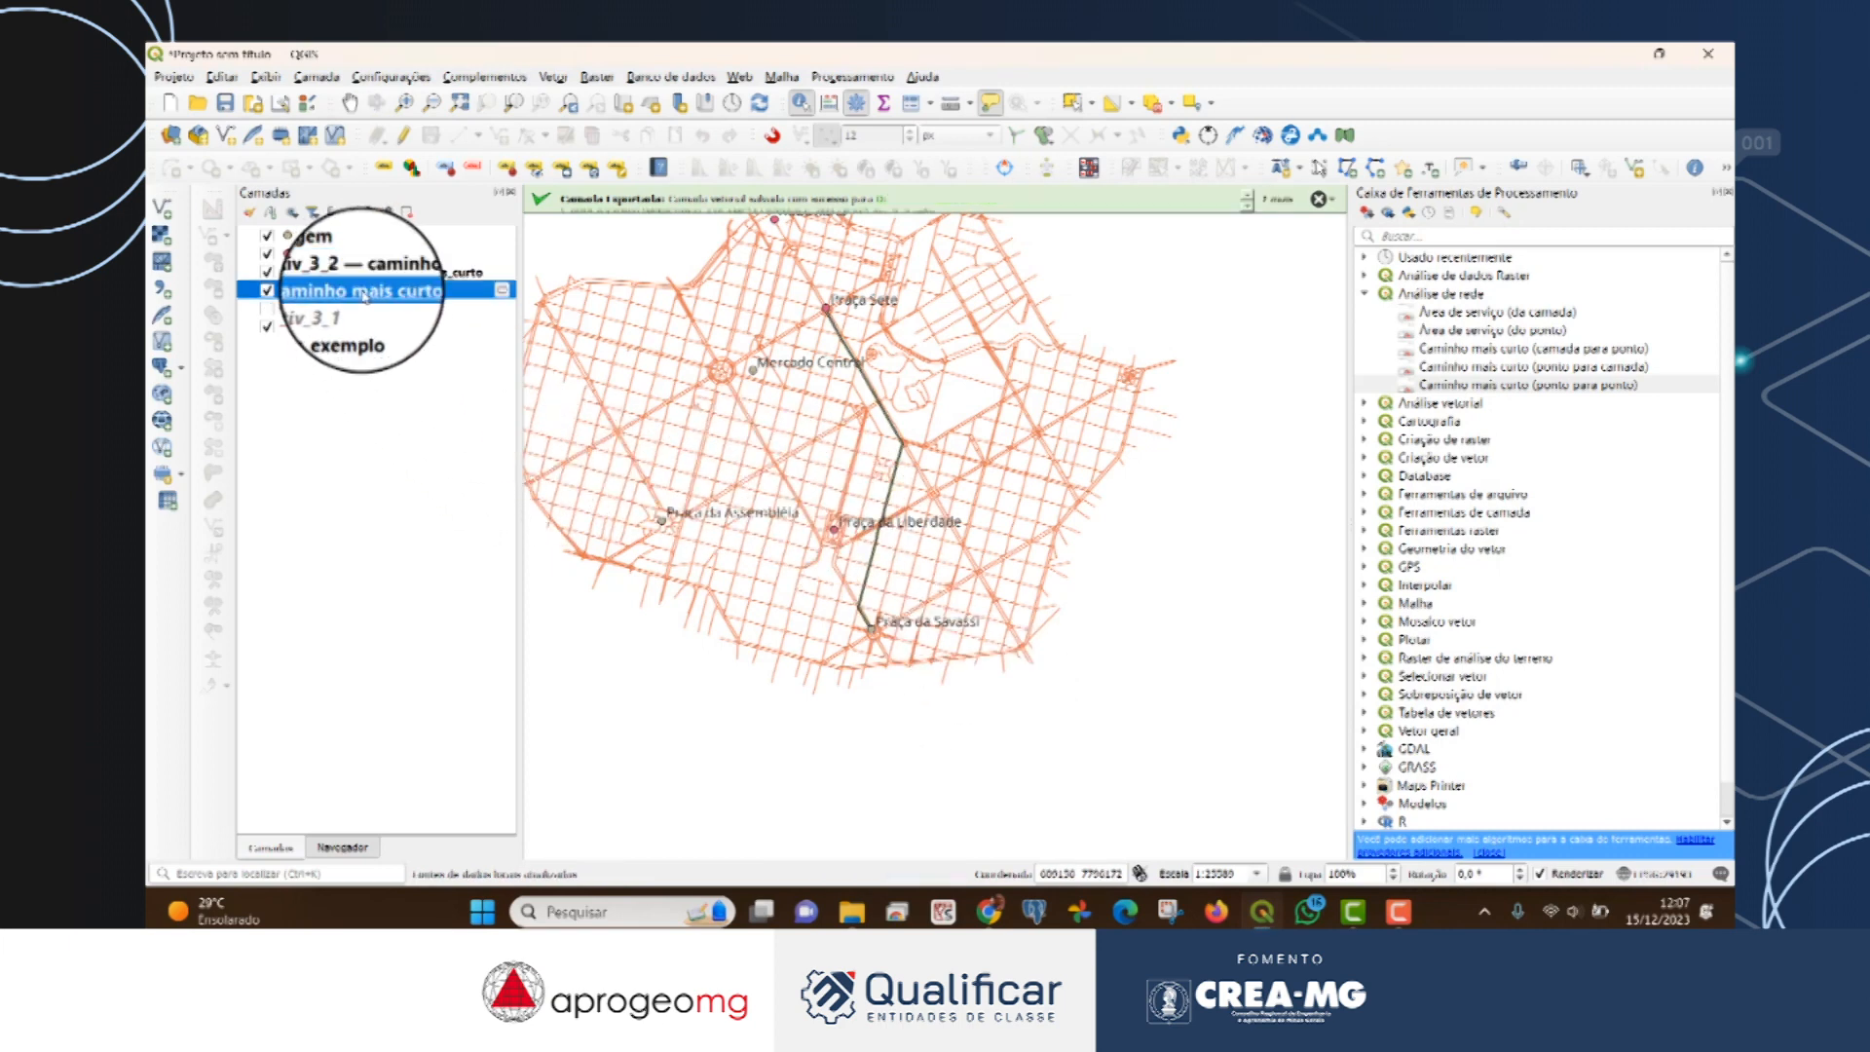
Remove the temporary Caminho mais curto layer from the project.
right_click(363, 291)
left_click(436, 489)
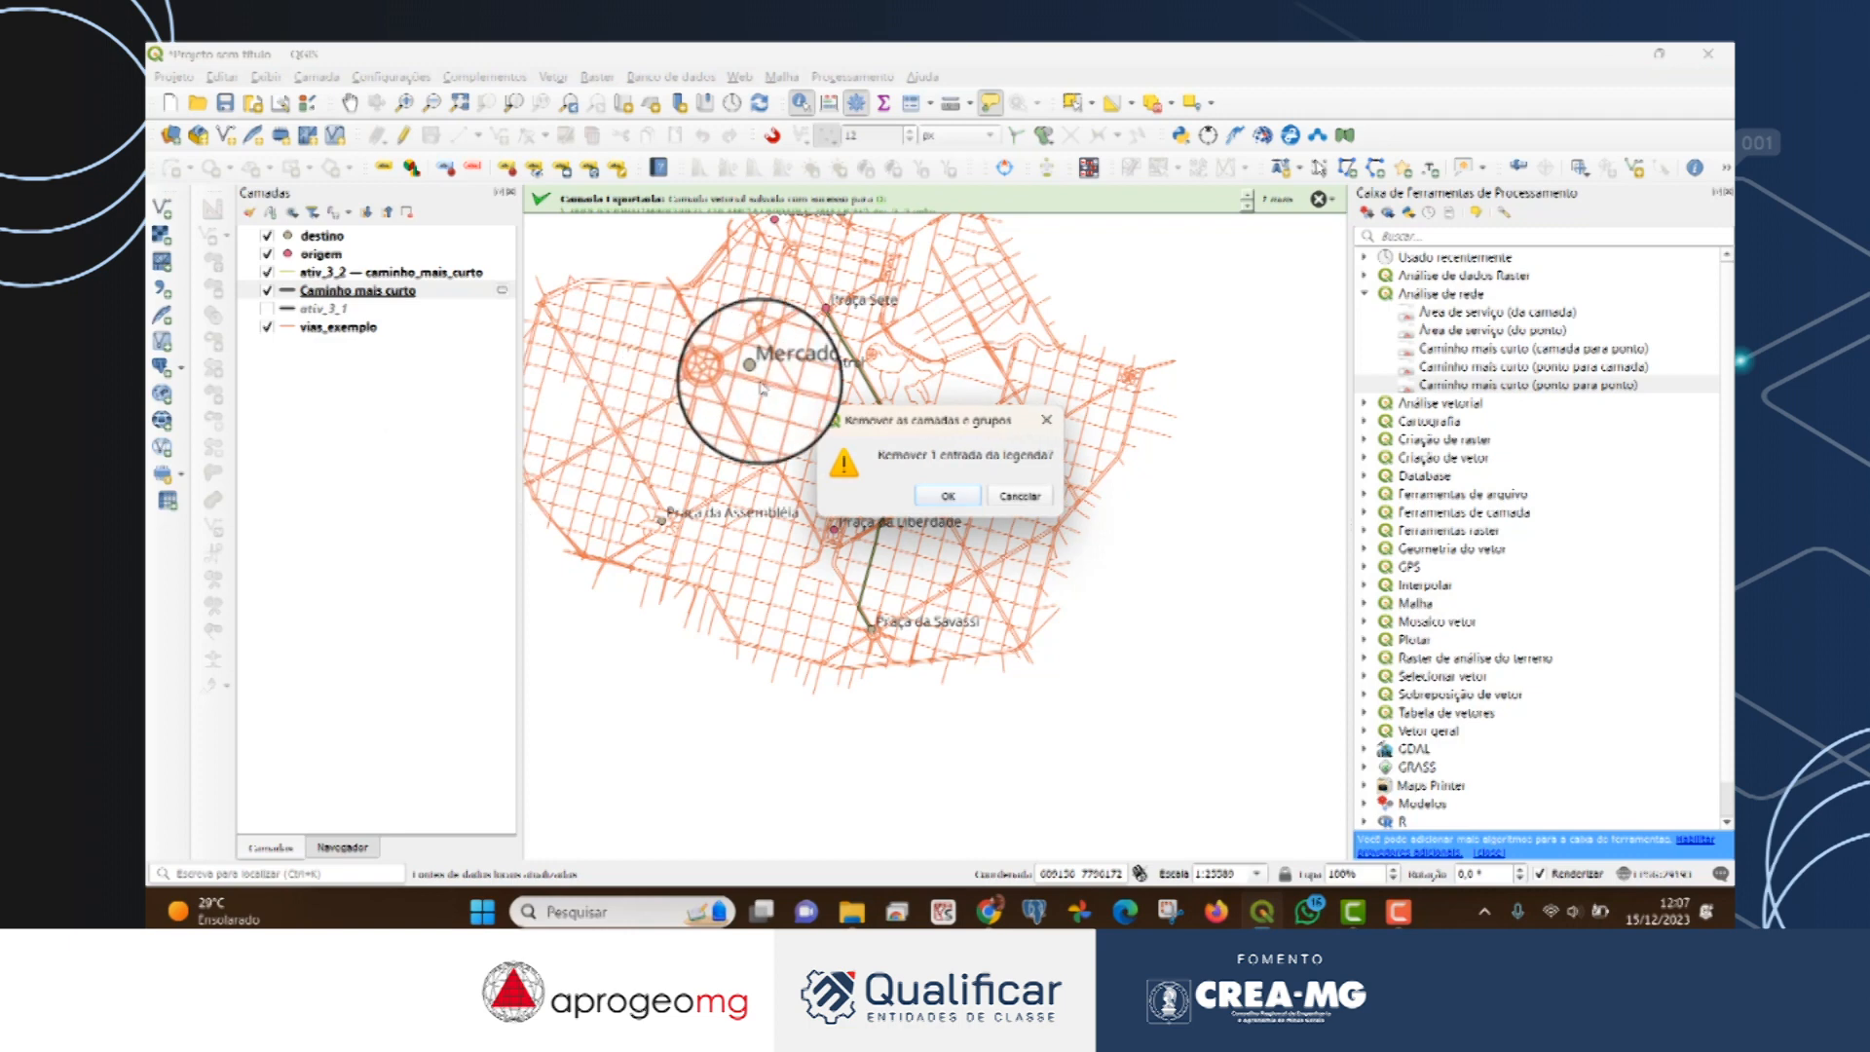
left_click(959, 493)
Review the third task of Atividade III in Google Slides and return to QGIS.
mouse_move(1001, 911)
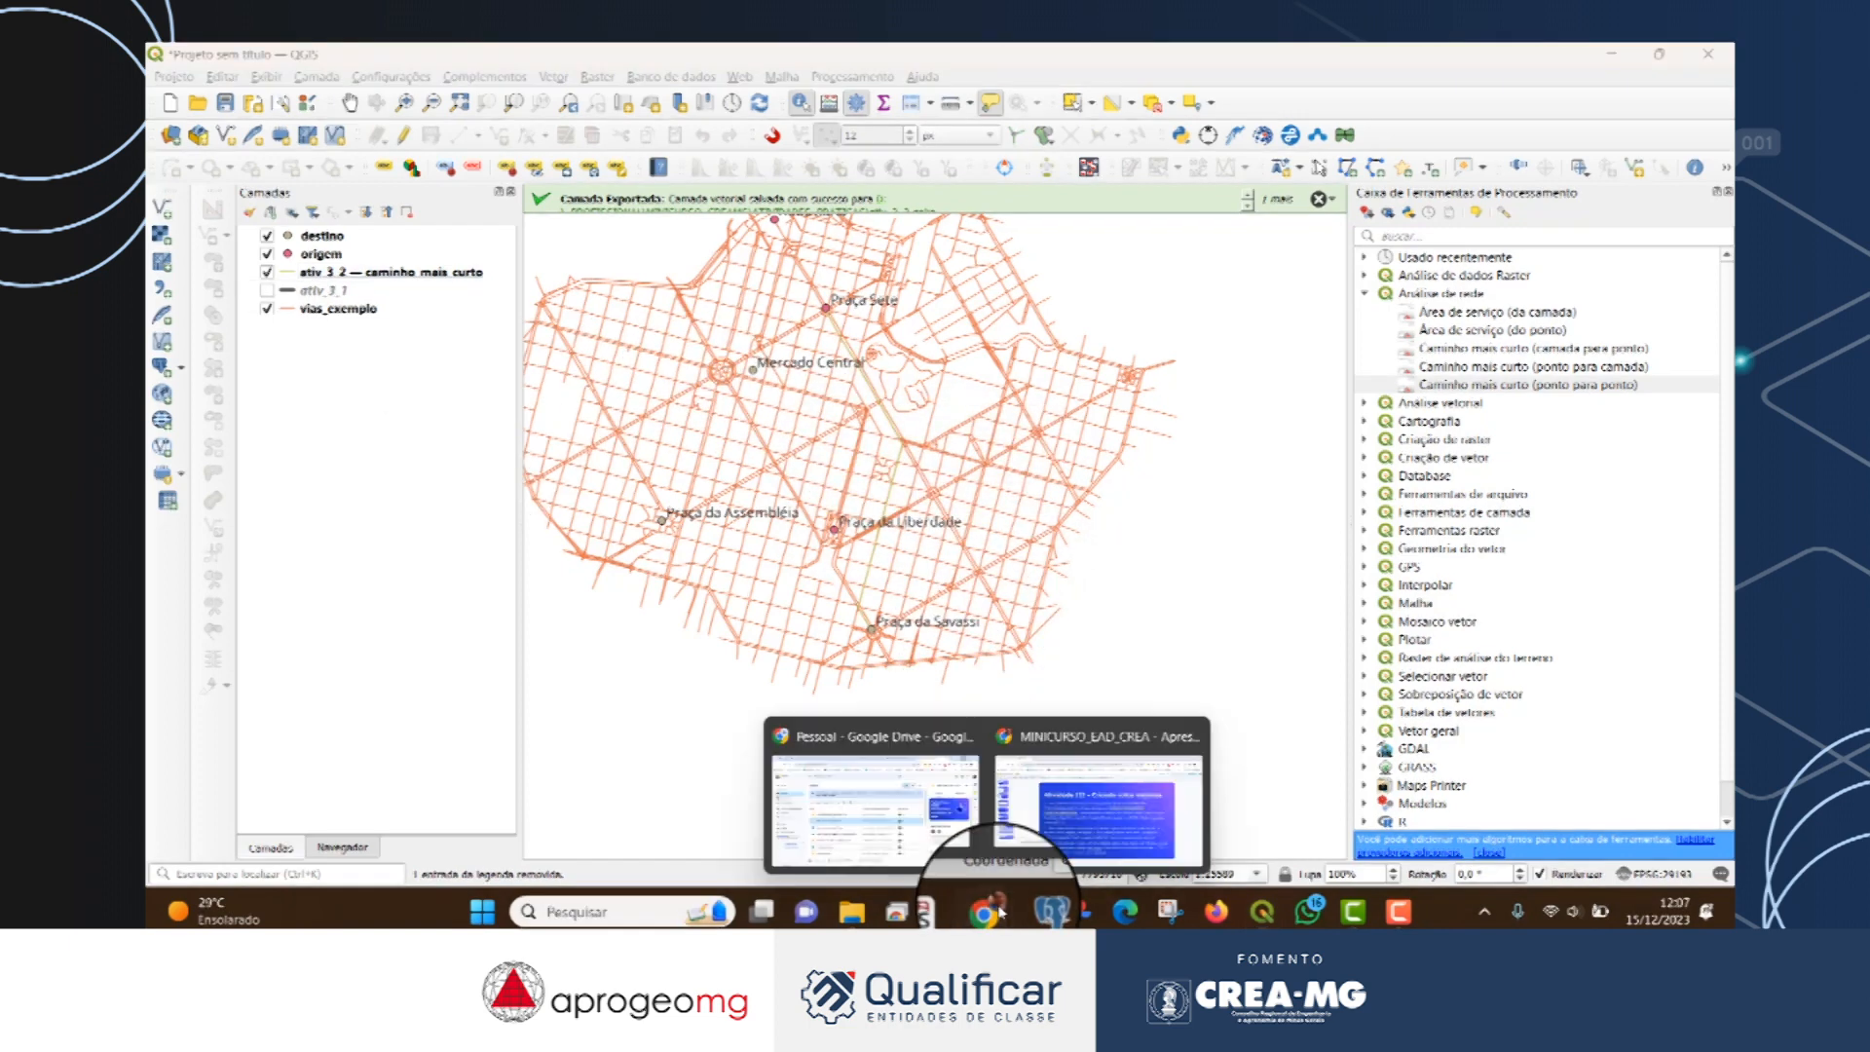
left_click(1091, 818)
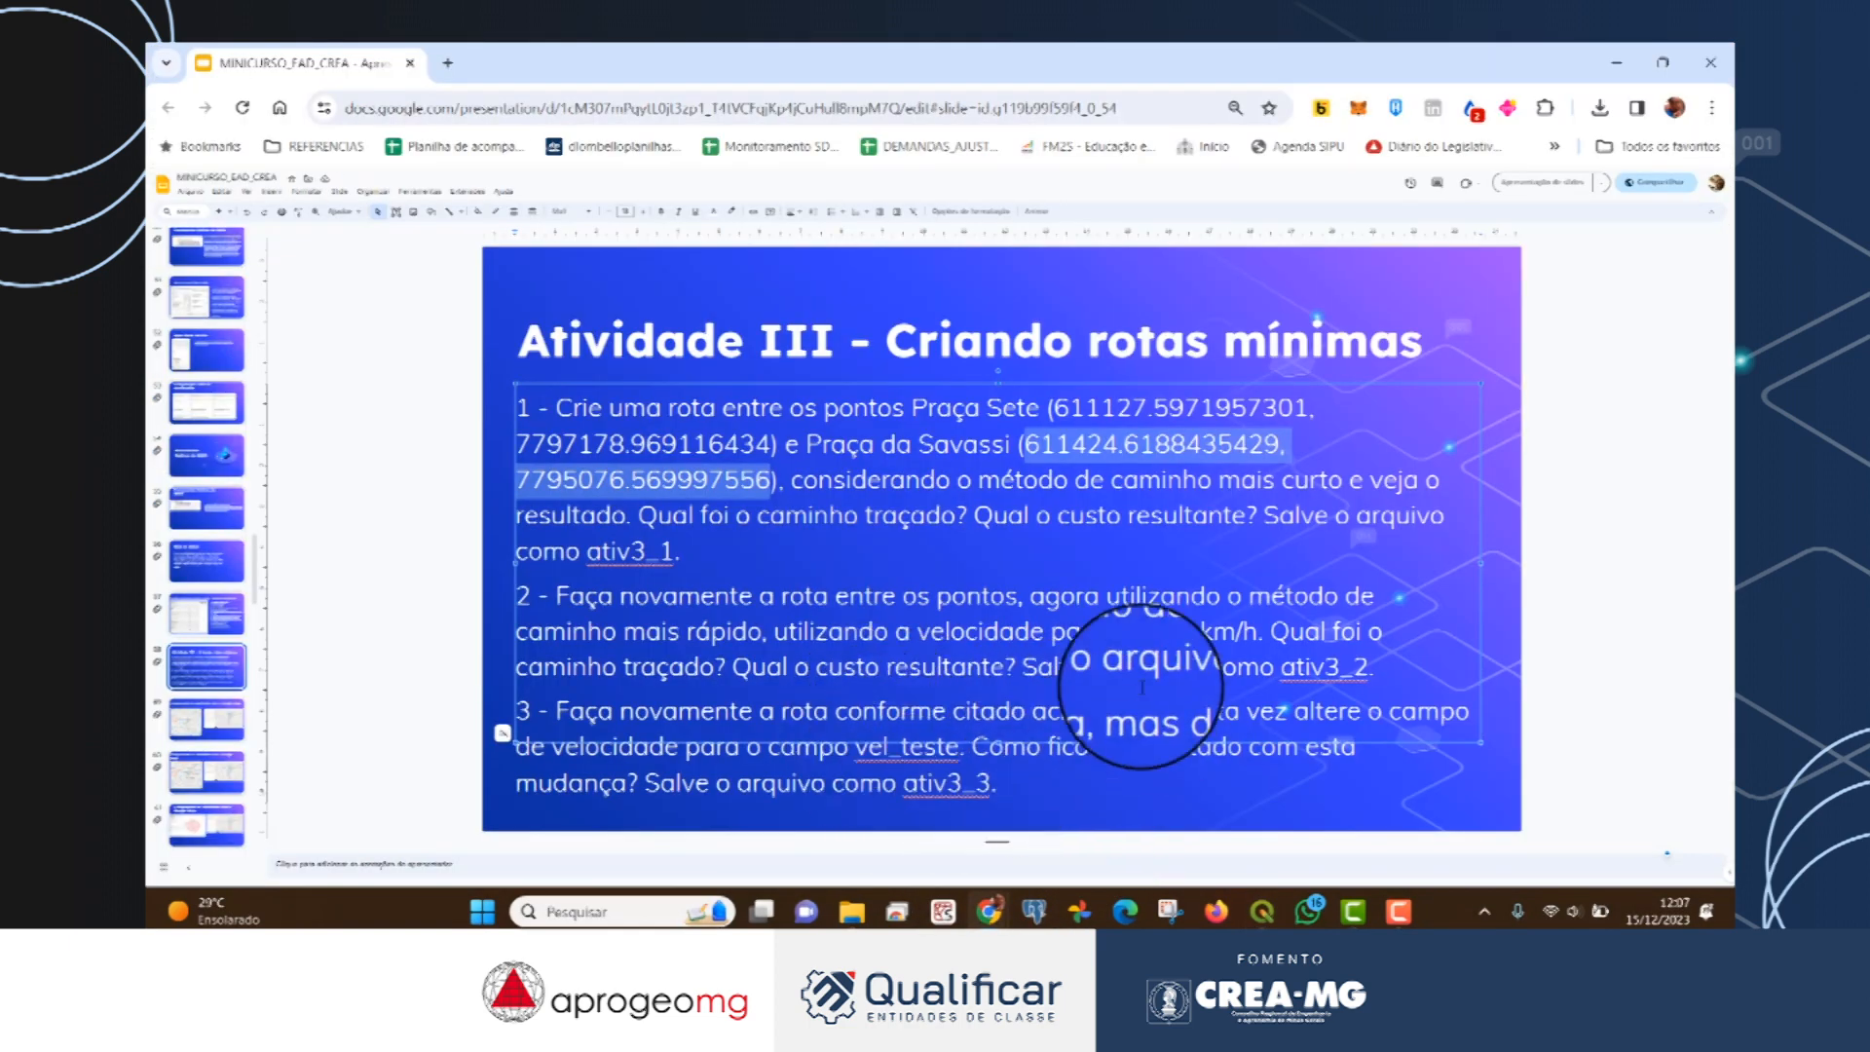
left_click(1258, 913)
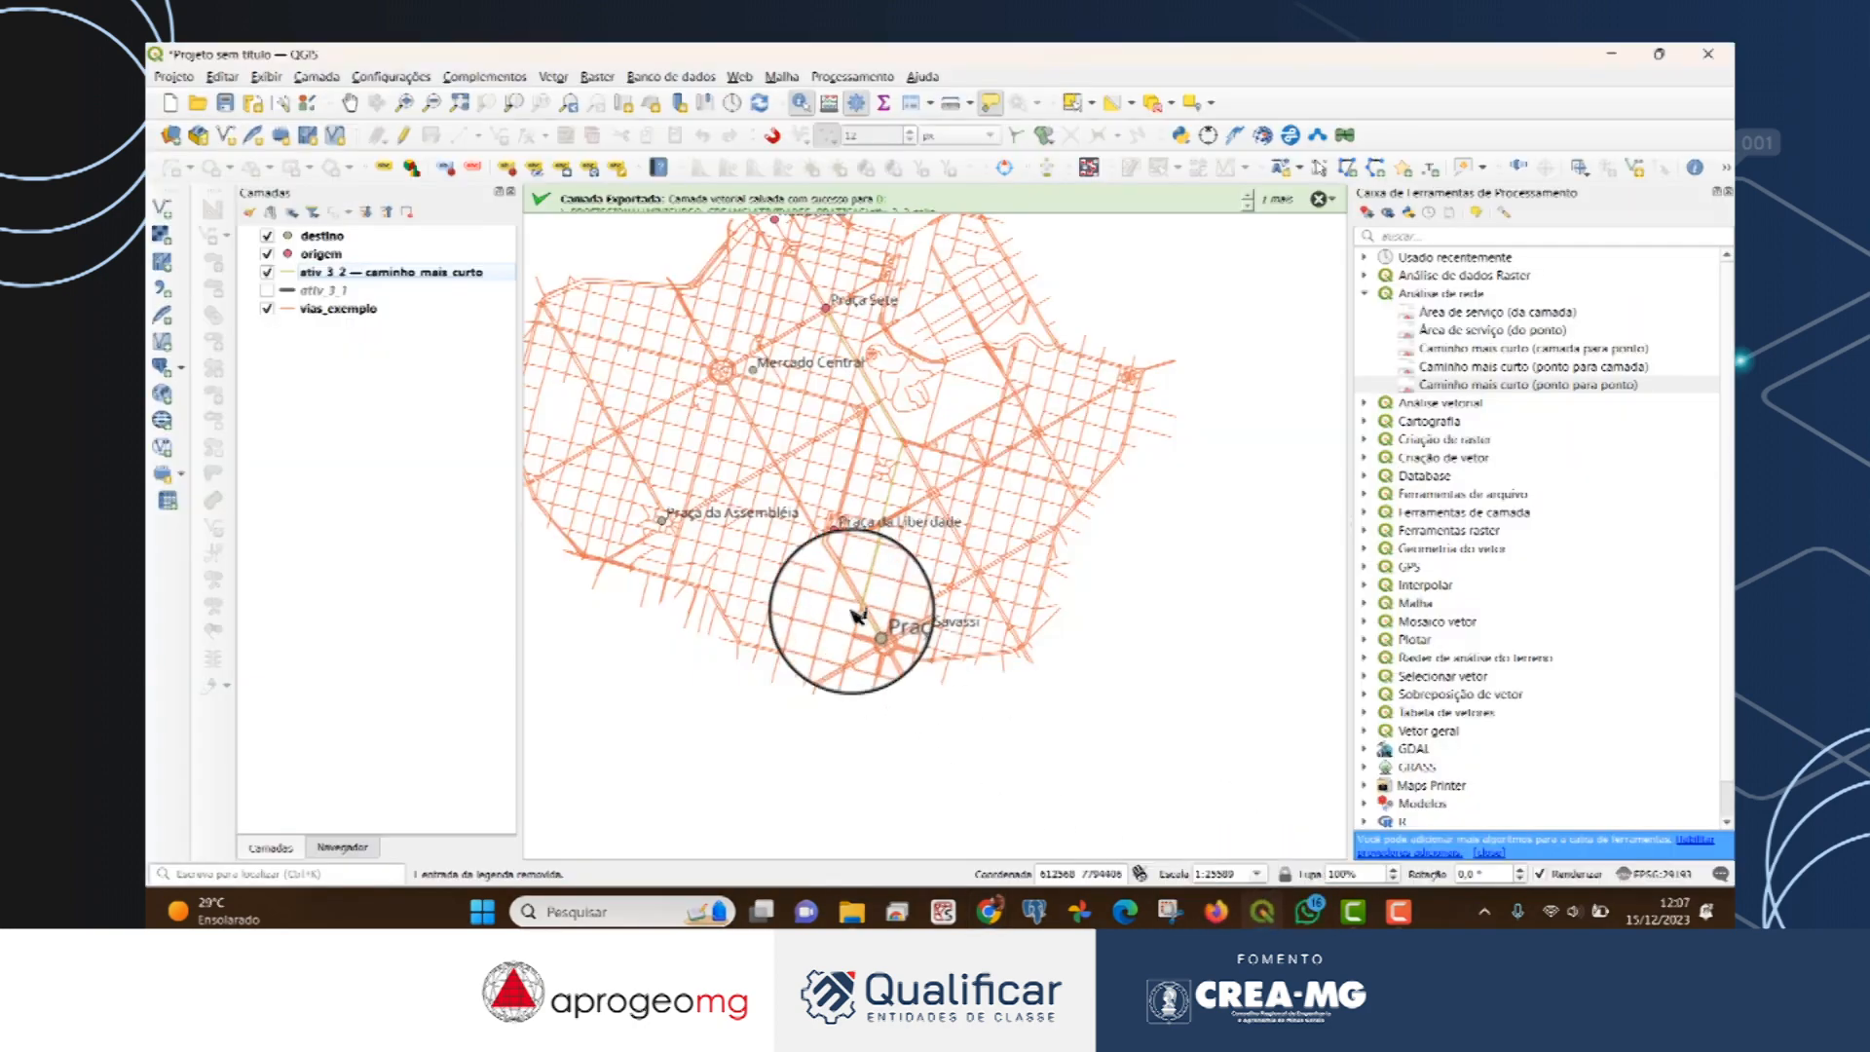
Identify the ativ_3_2 route and a street in vias_exemplo to examine the route's cost and the street's speed attributes.
left_click(860, 377)
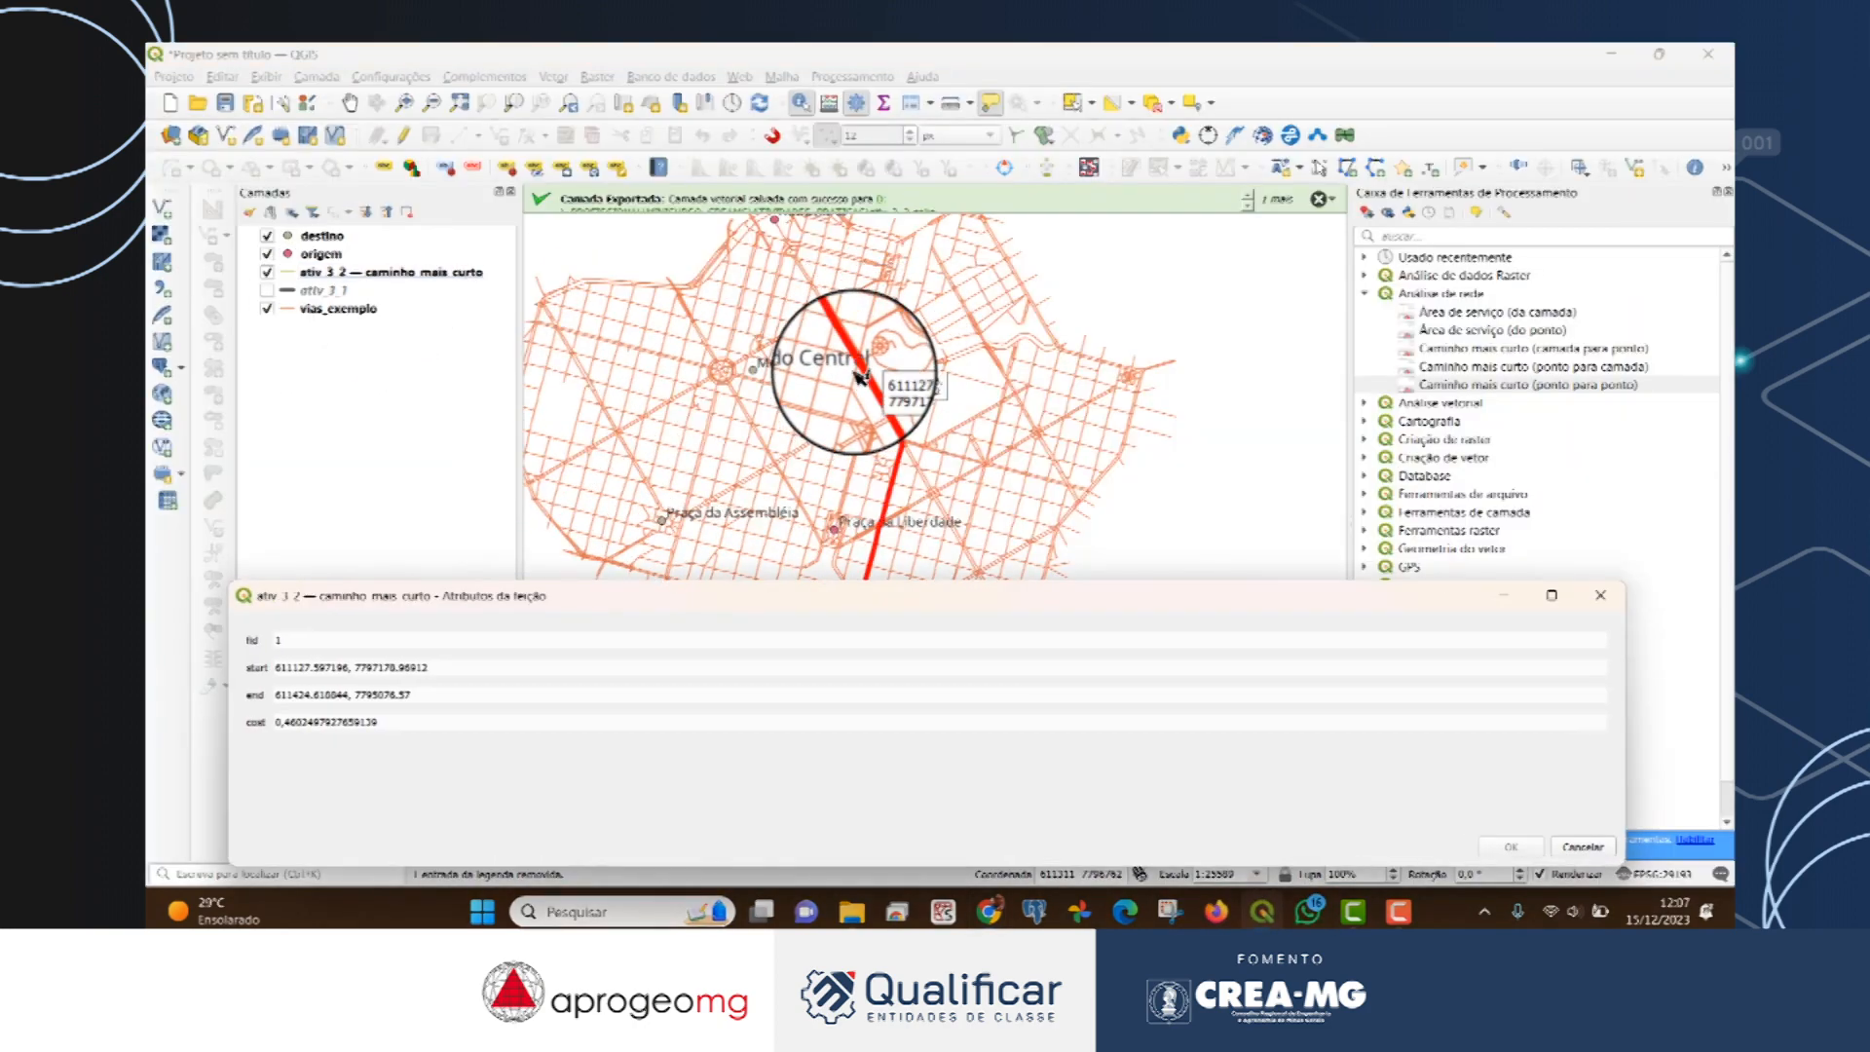
left_click(338, 308)
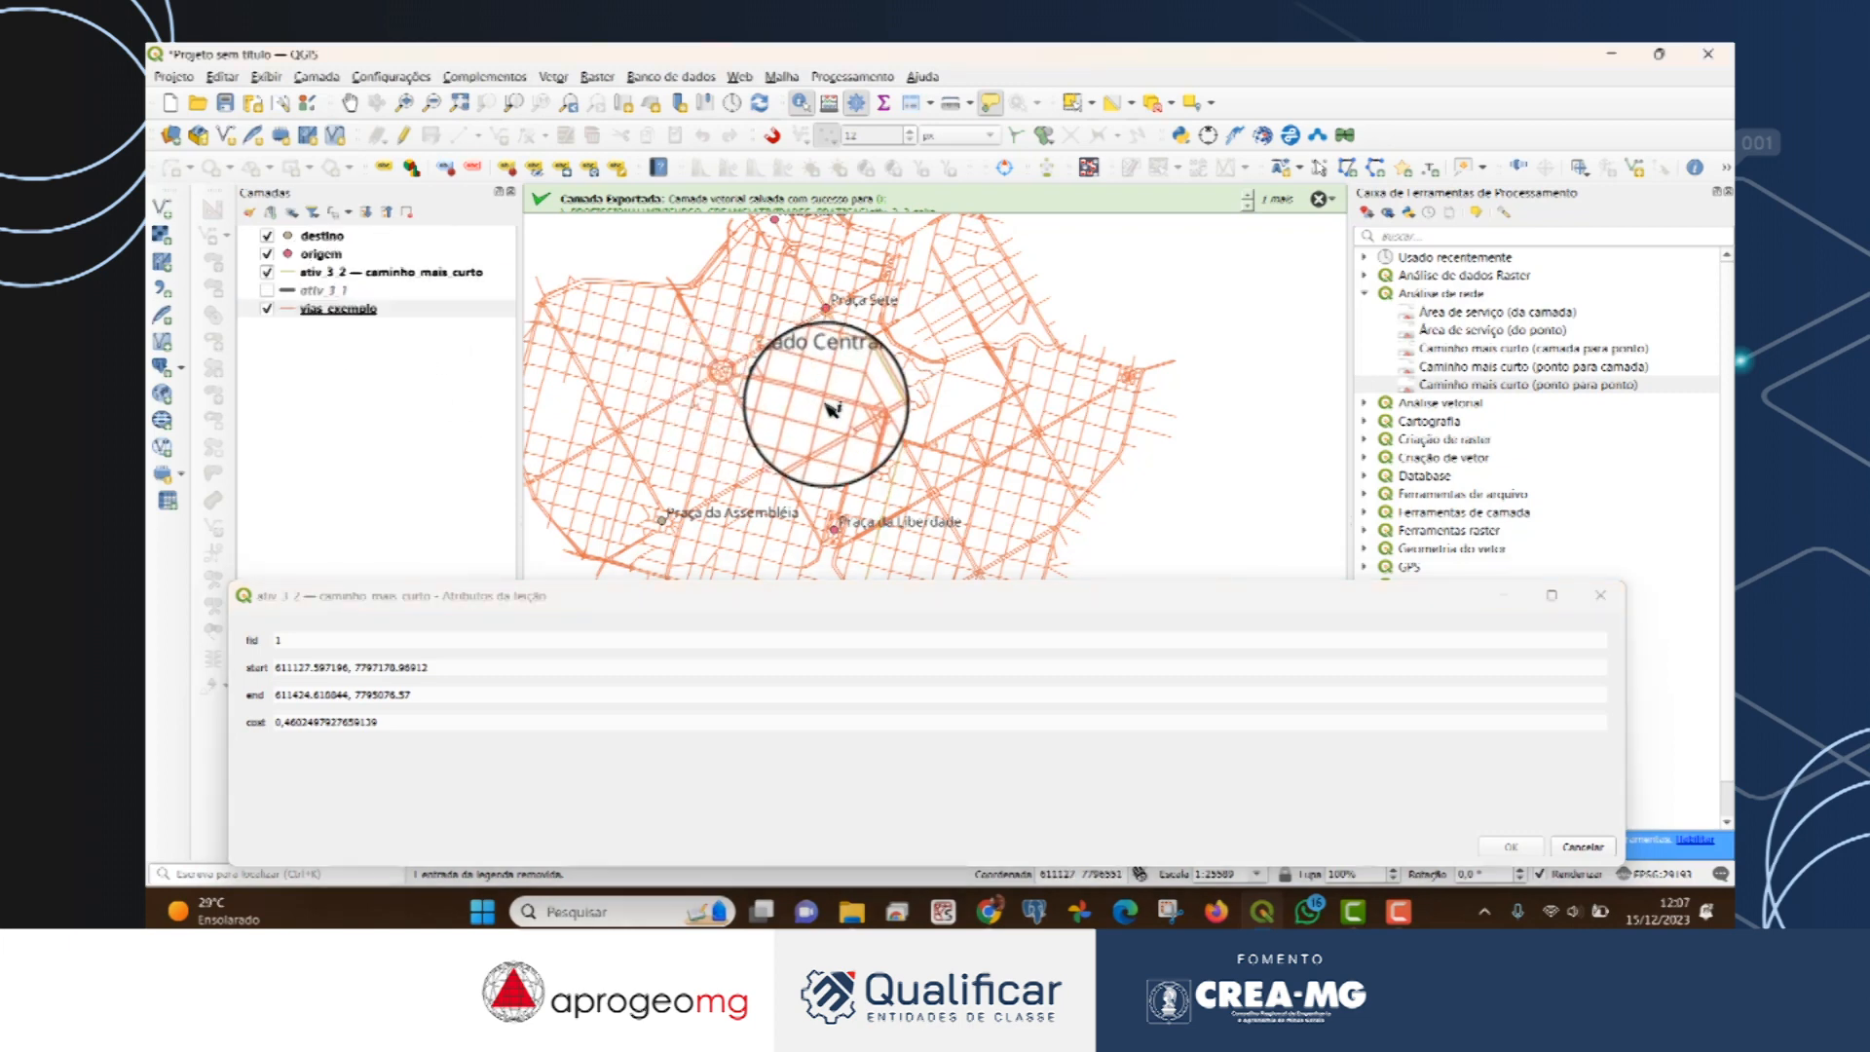
left_click(820, 398)
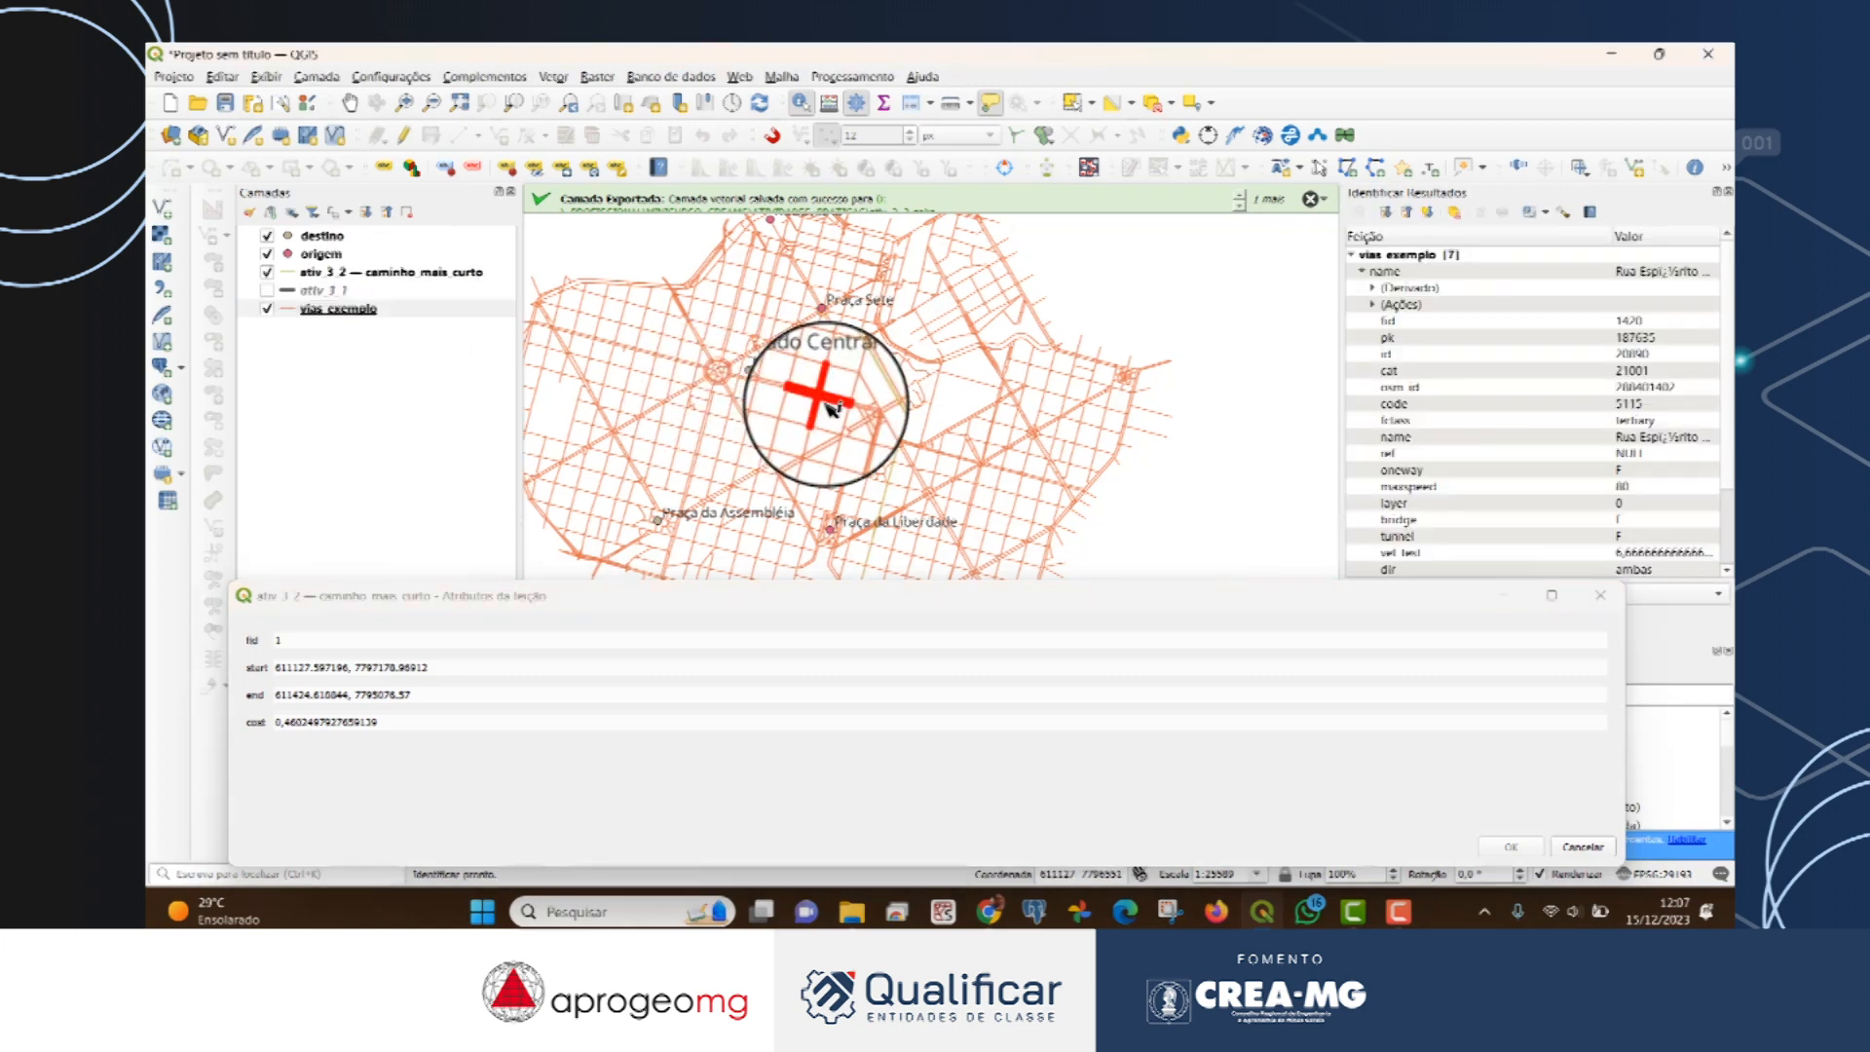
left_click(1609, 595)
scroll(1608, 480, "down", 2)
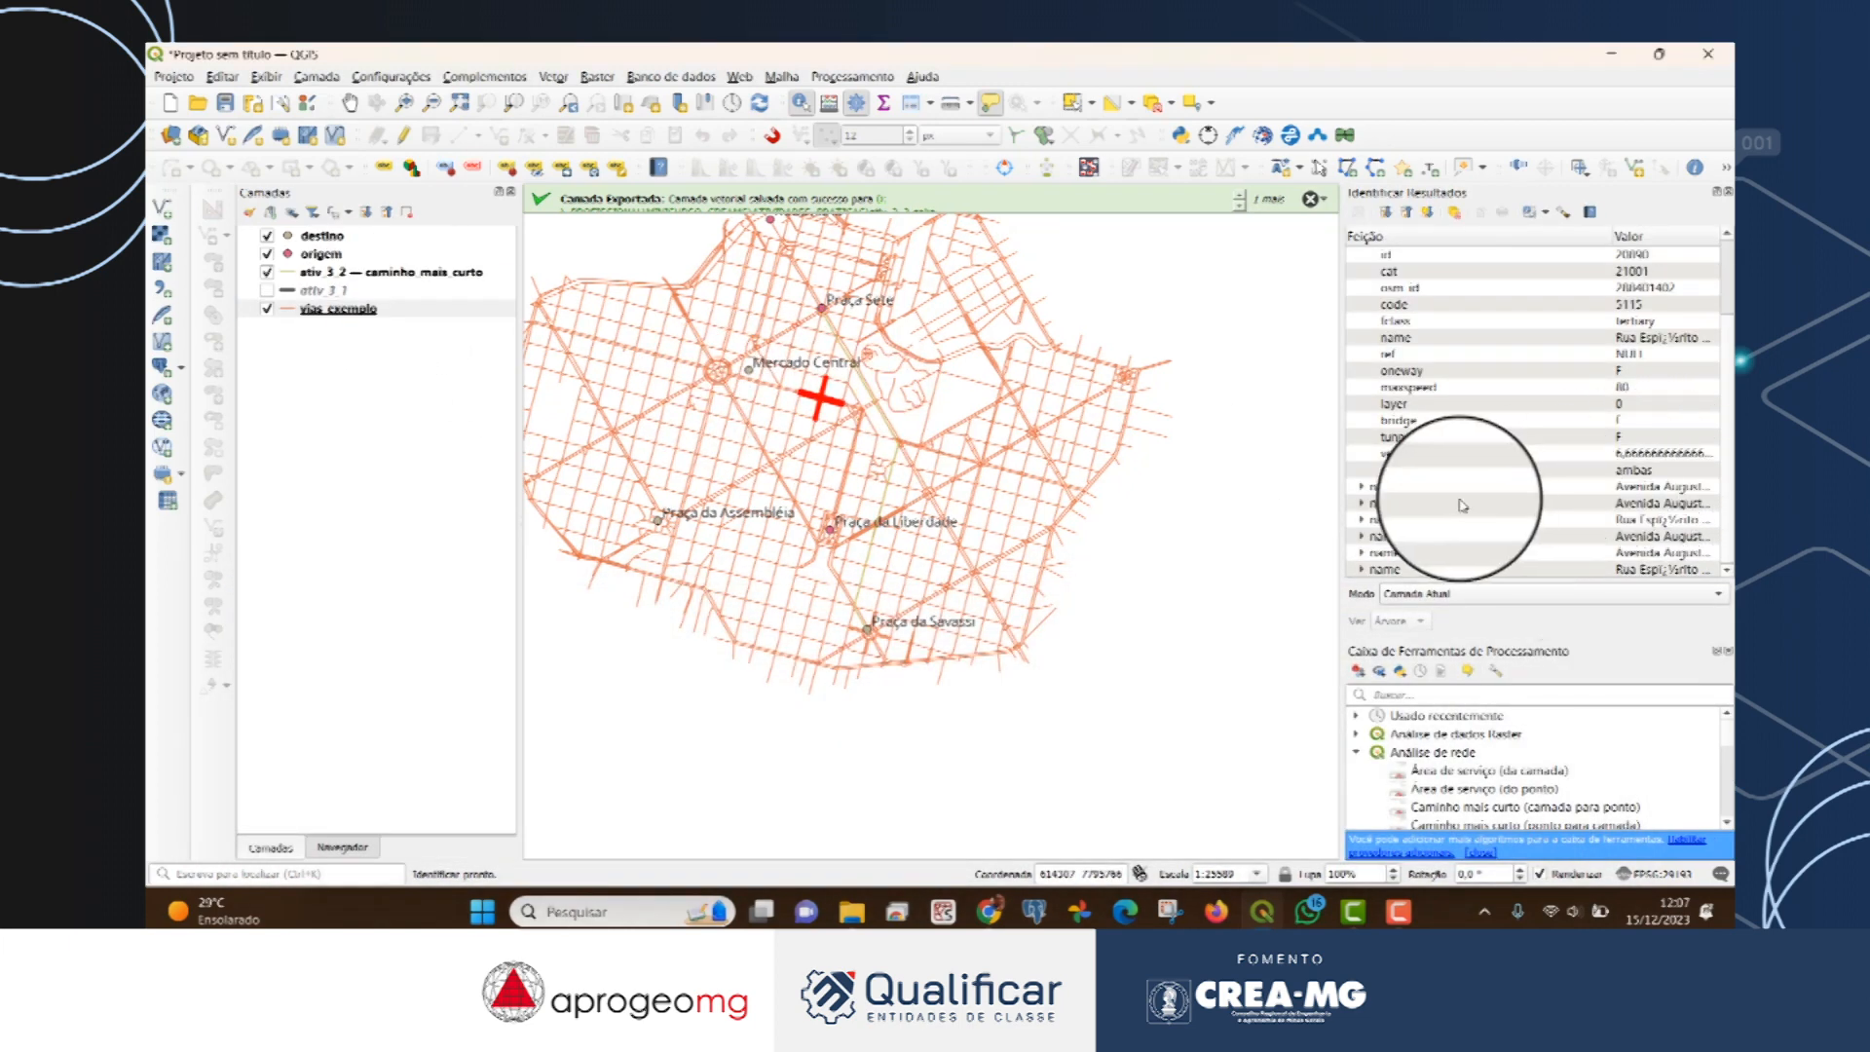
Categorize the vias_exemplo layer's symbology by the vel_test field.
double_click(334, 309)
left_click(791, 244)
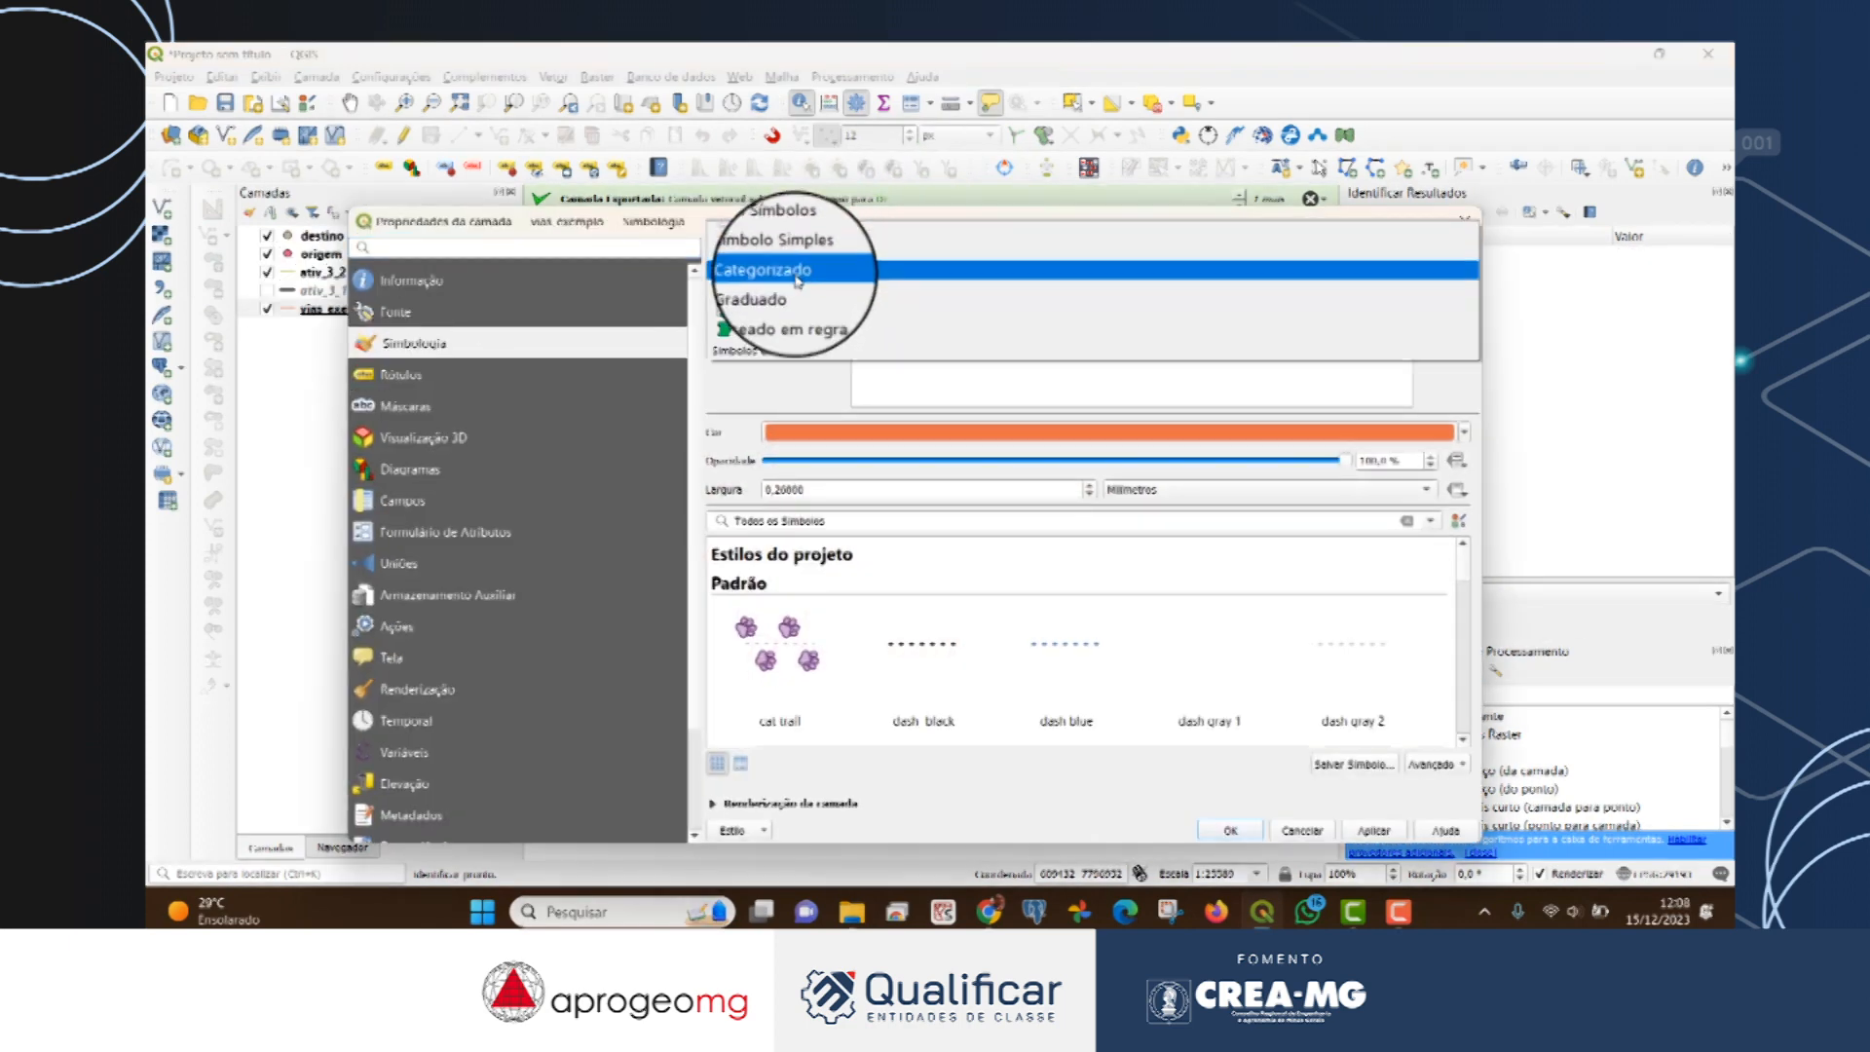
left_click(805, 276)
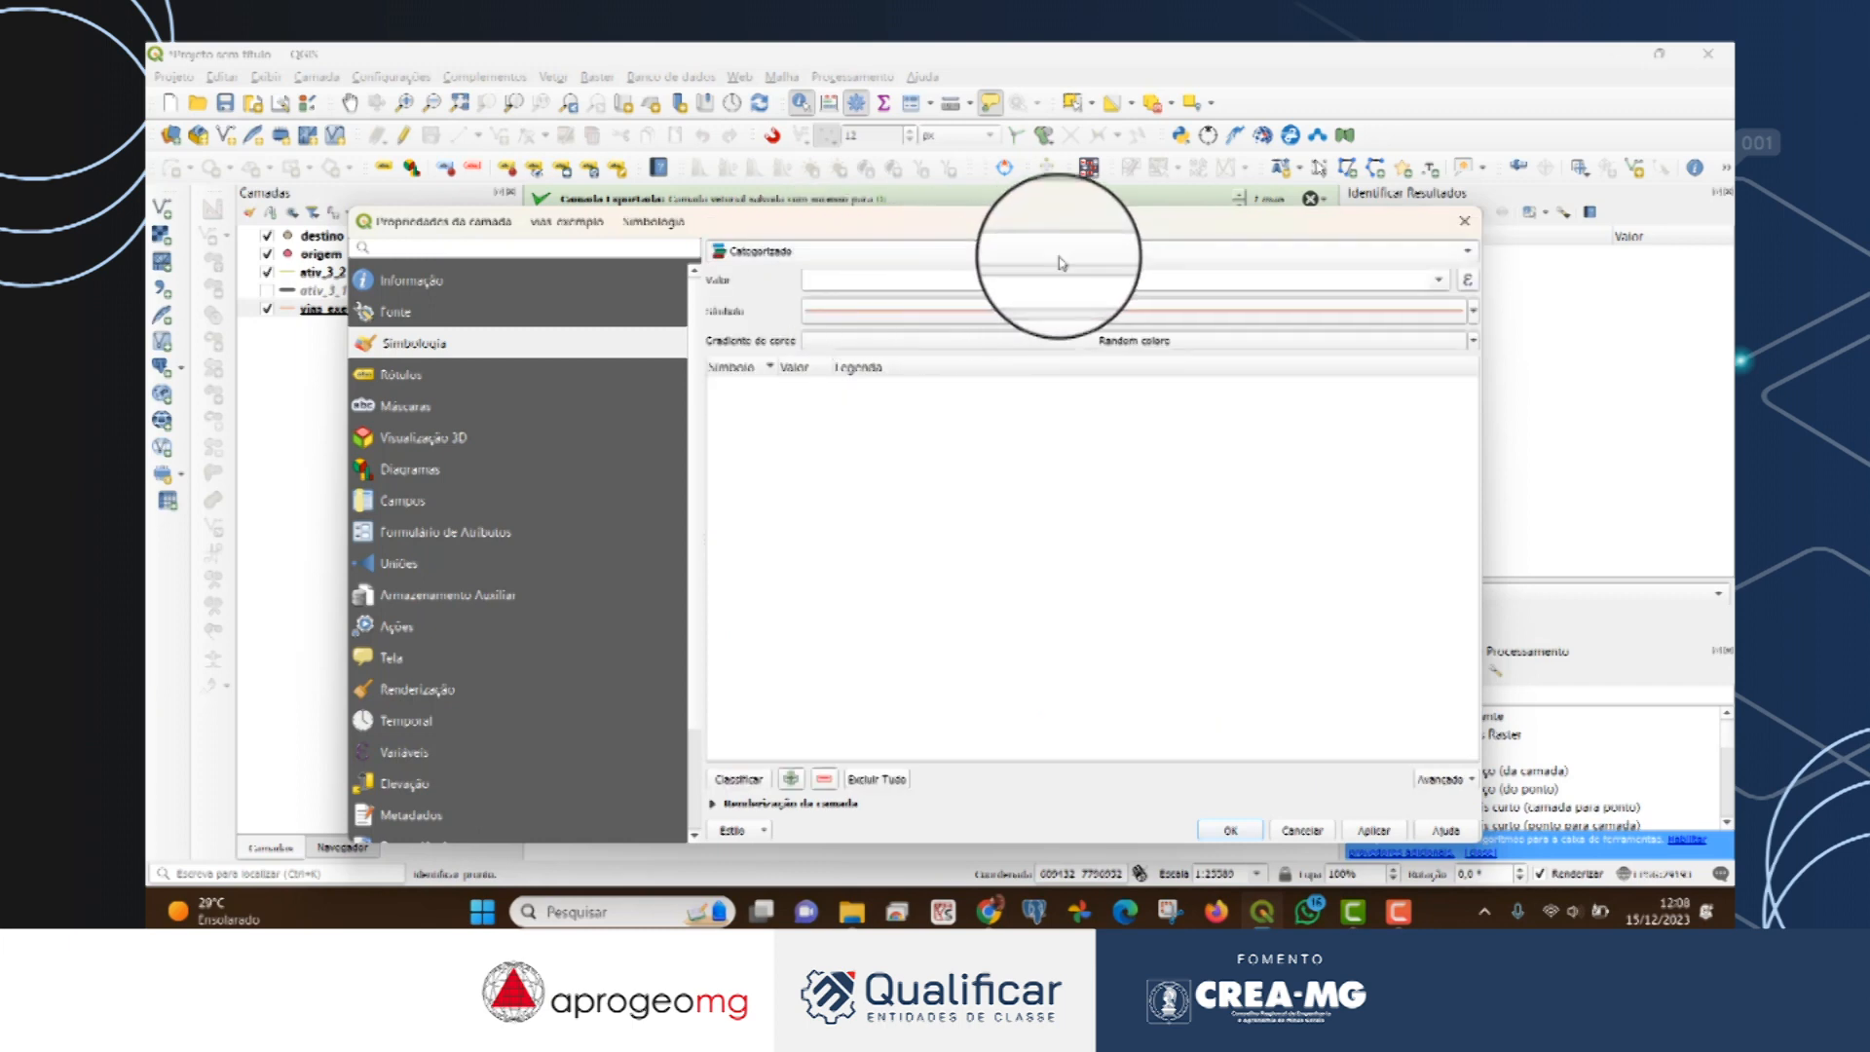
left_click(1438, 279)
scroll(927, 406, "down", 5)
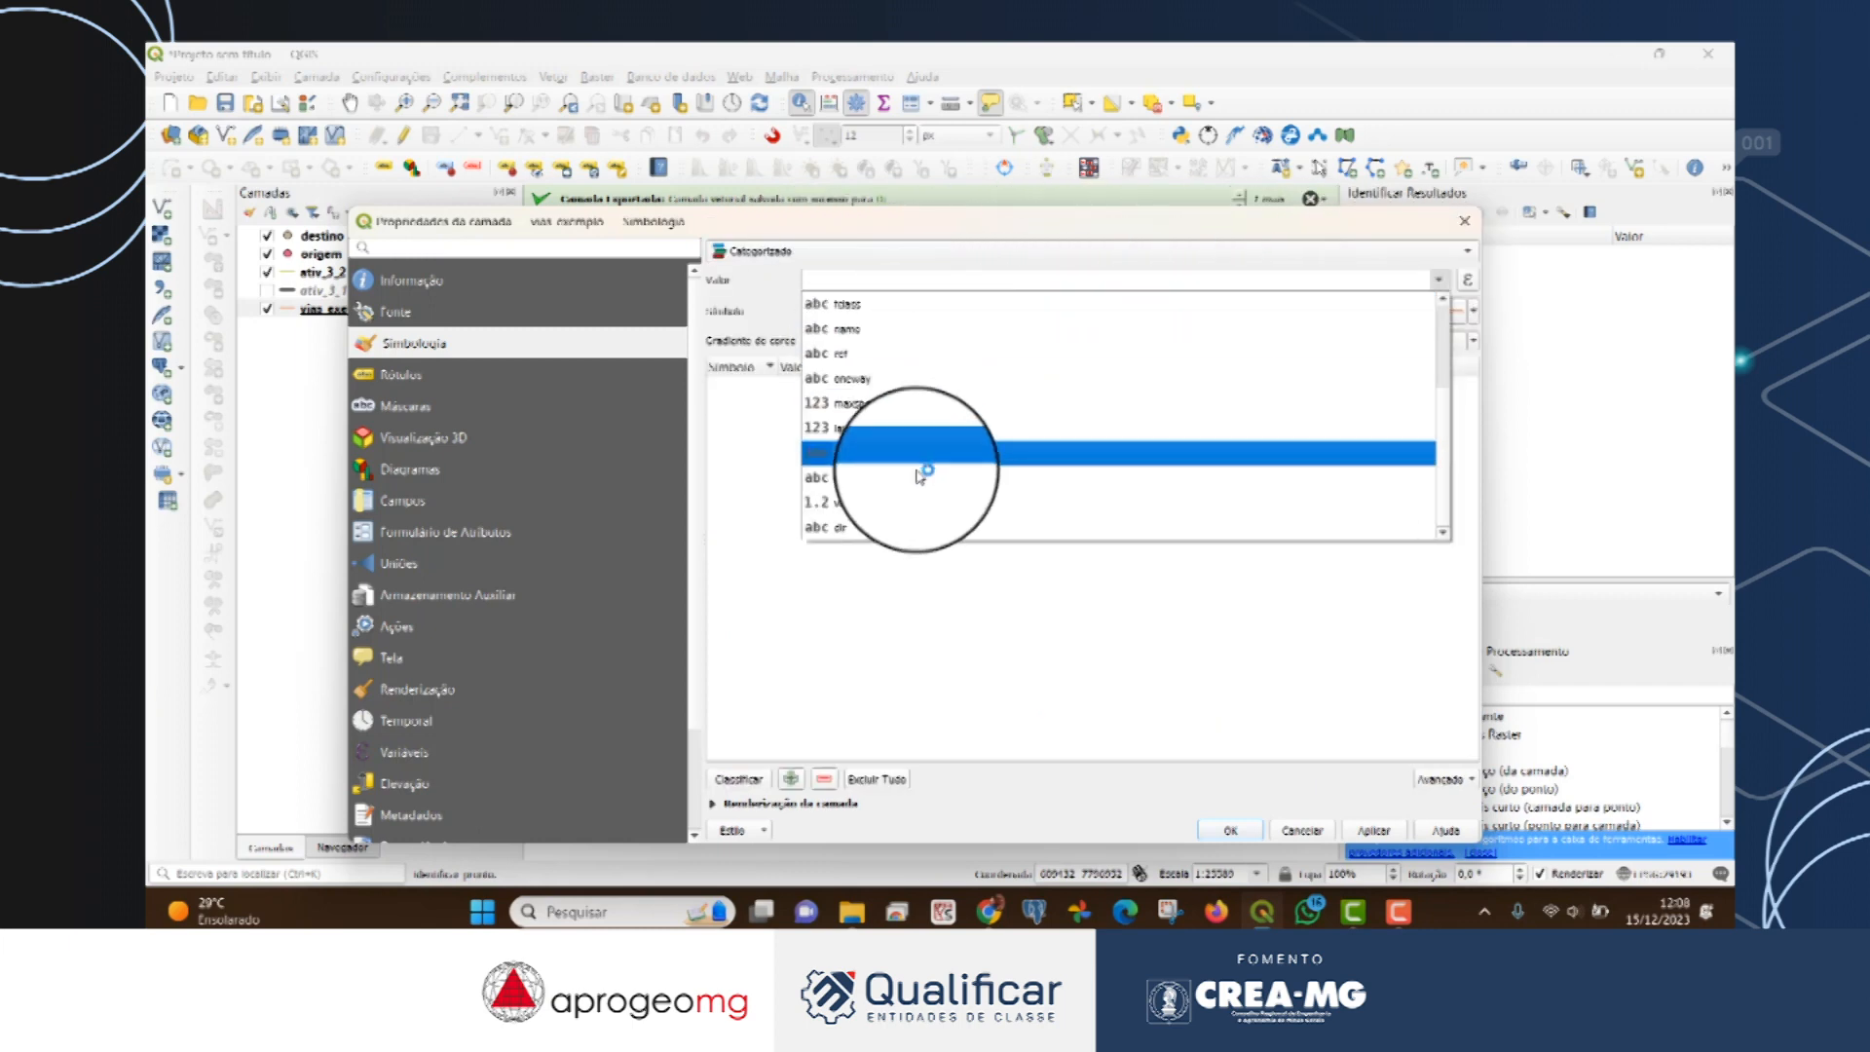
left_click(940, 508)
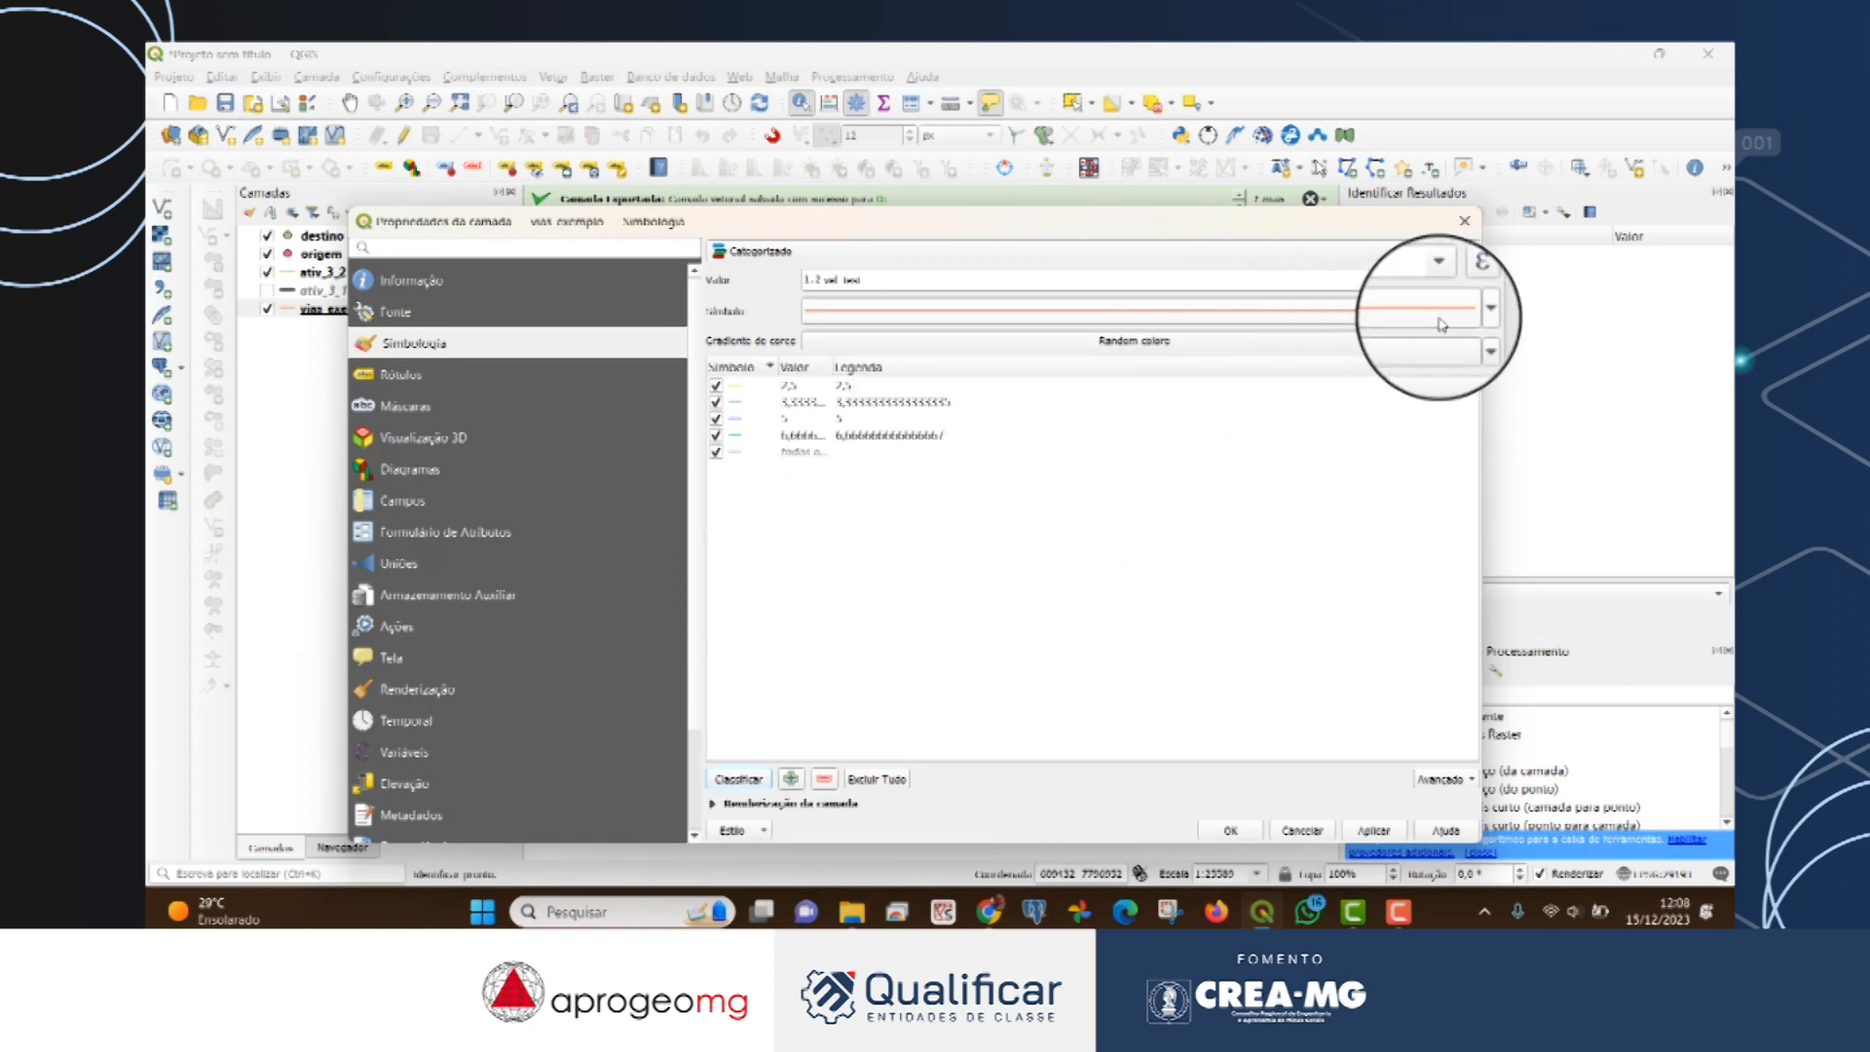
Set the line width of the categorized vias_exemplo symbols to 0.6 mm and apply the style.
left_click(1476, 314)
left_click(1084, 319)
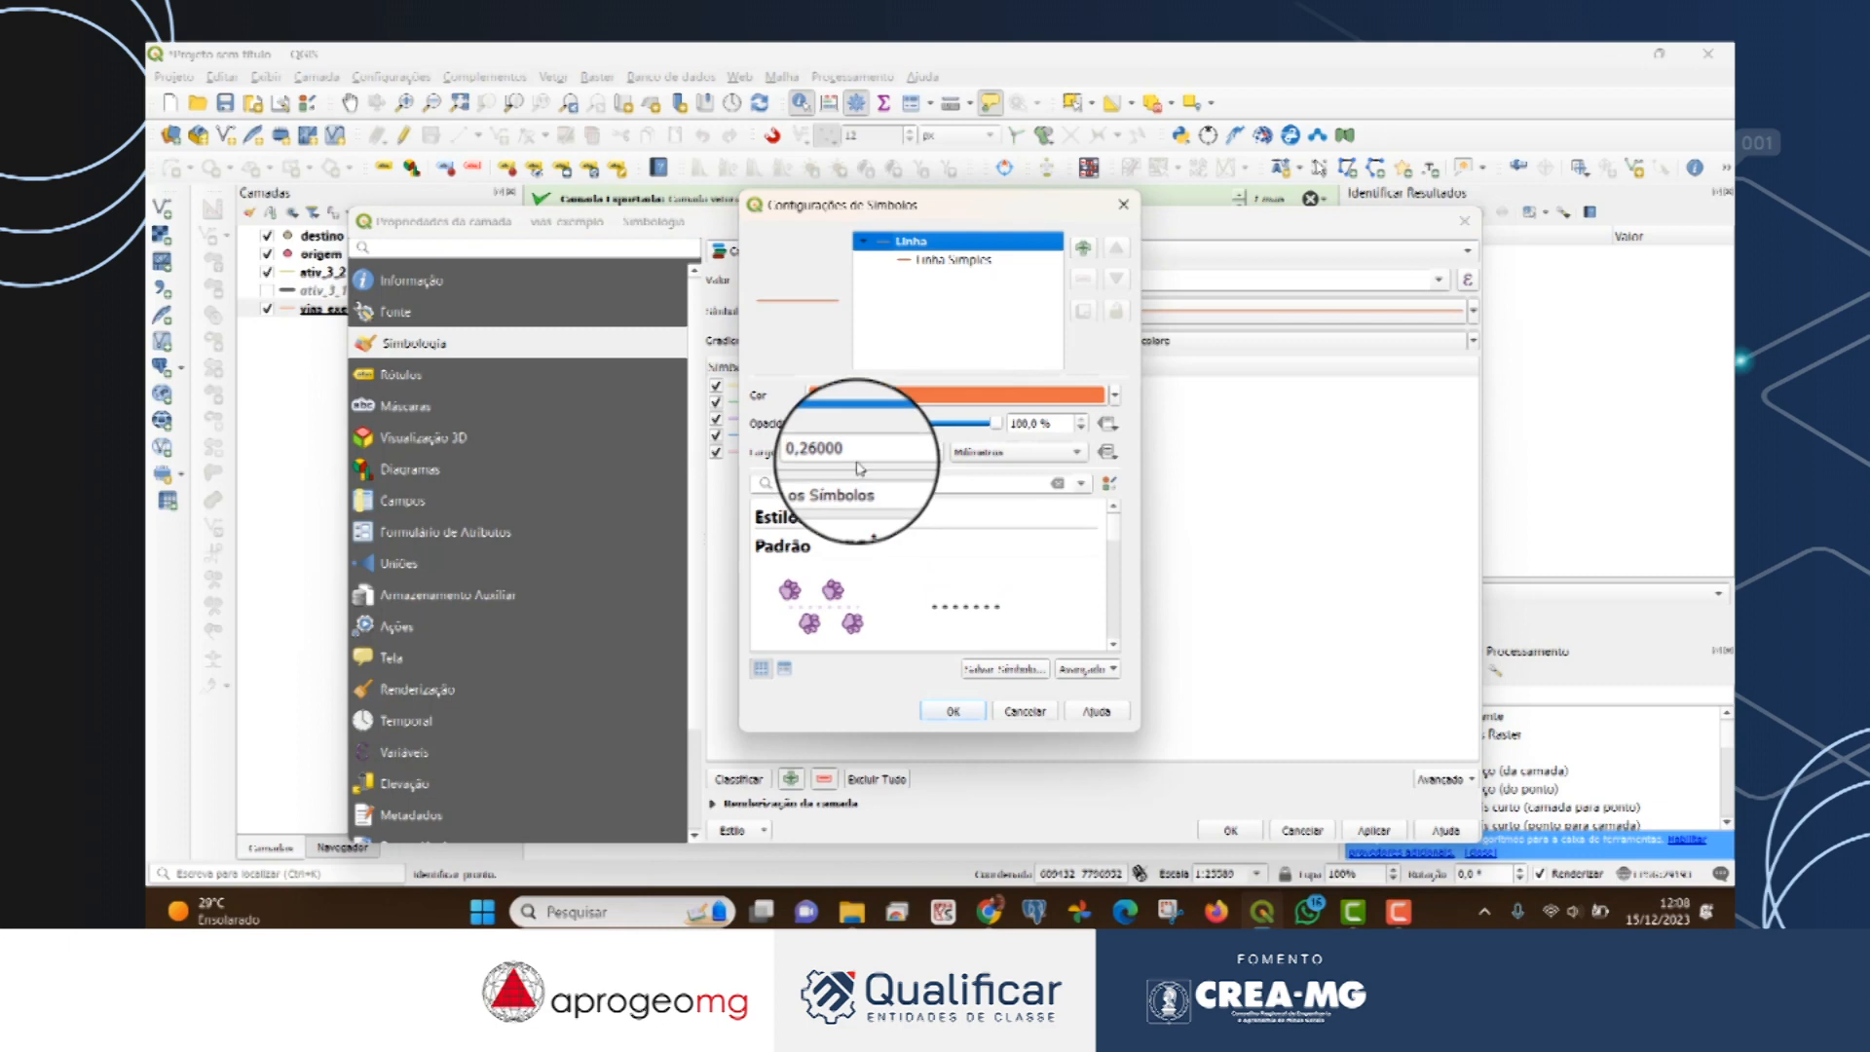
double_click(821, 448)
left_click_drag(821, 446, 824, 450)
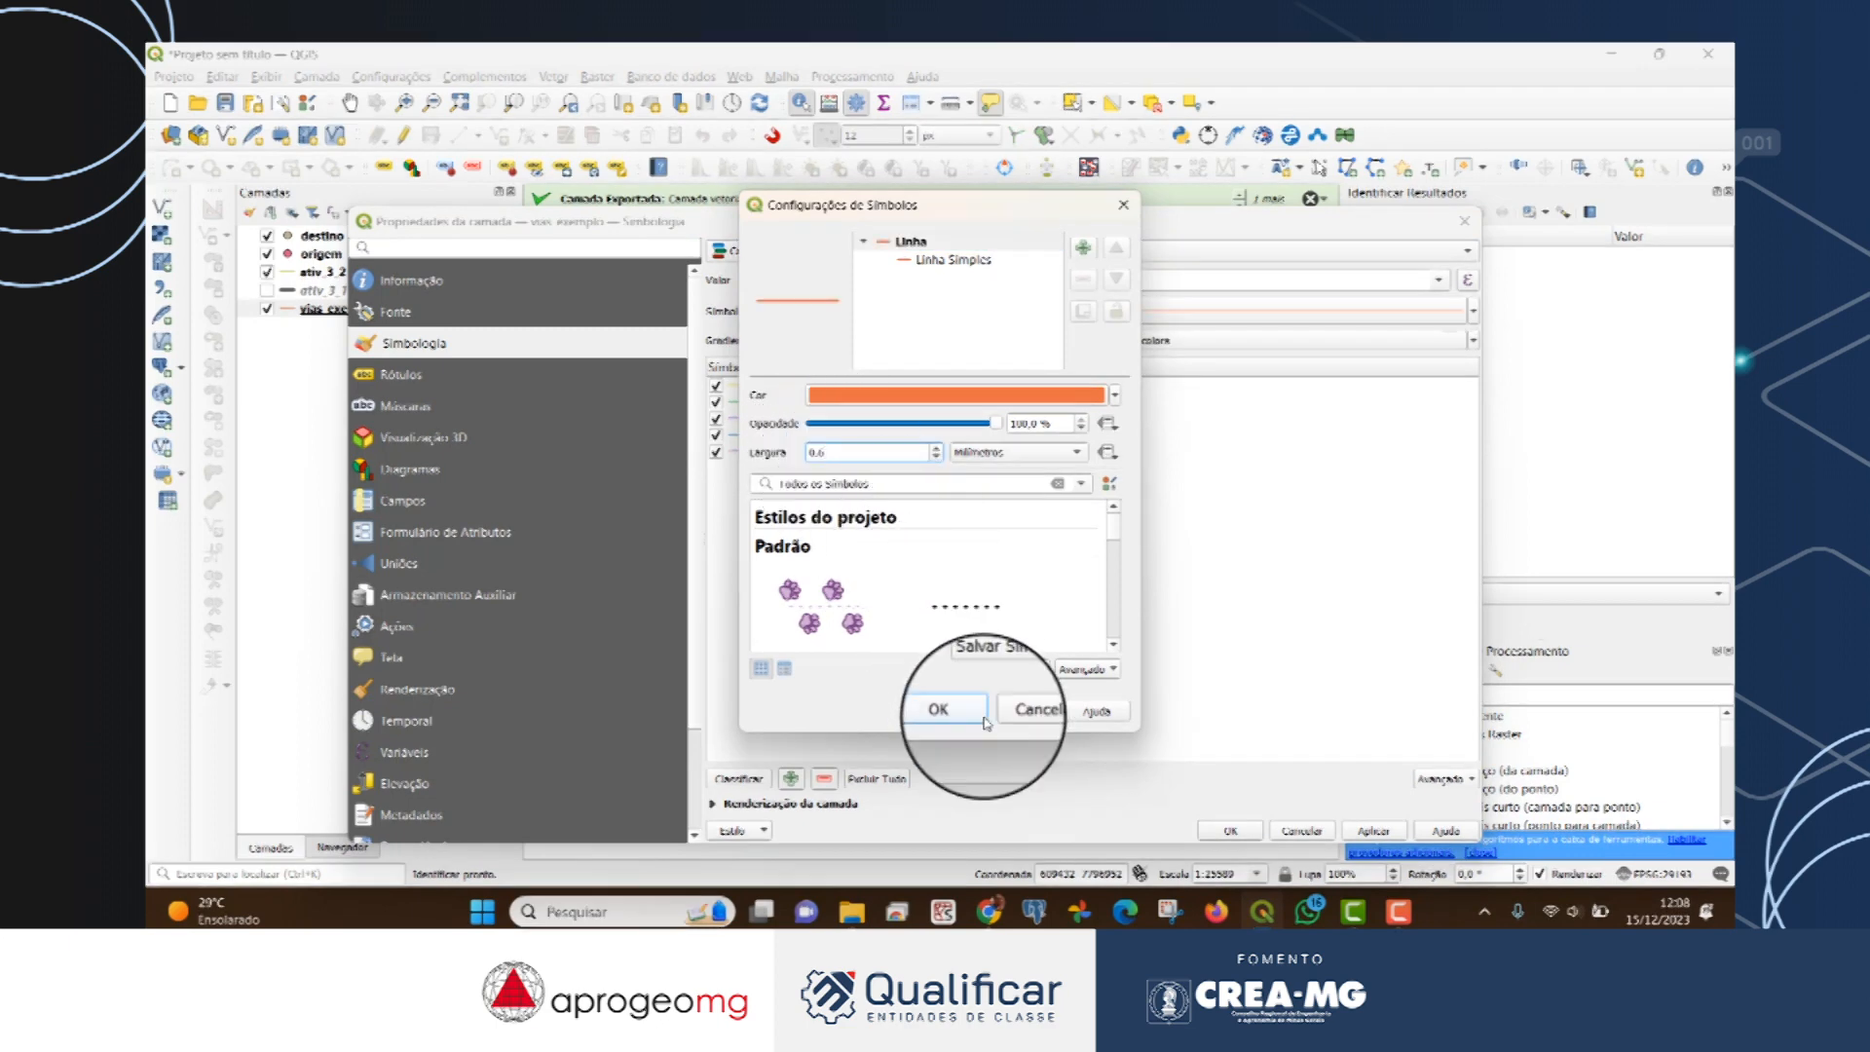
left_click(952, 711)
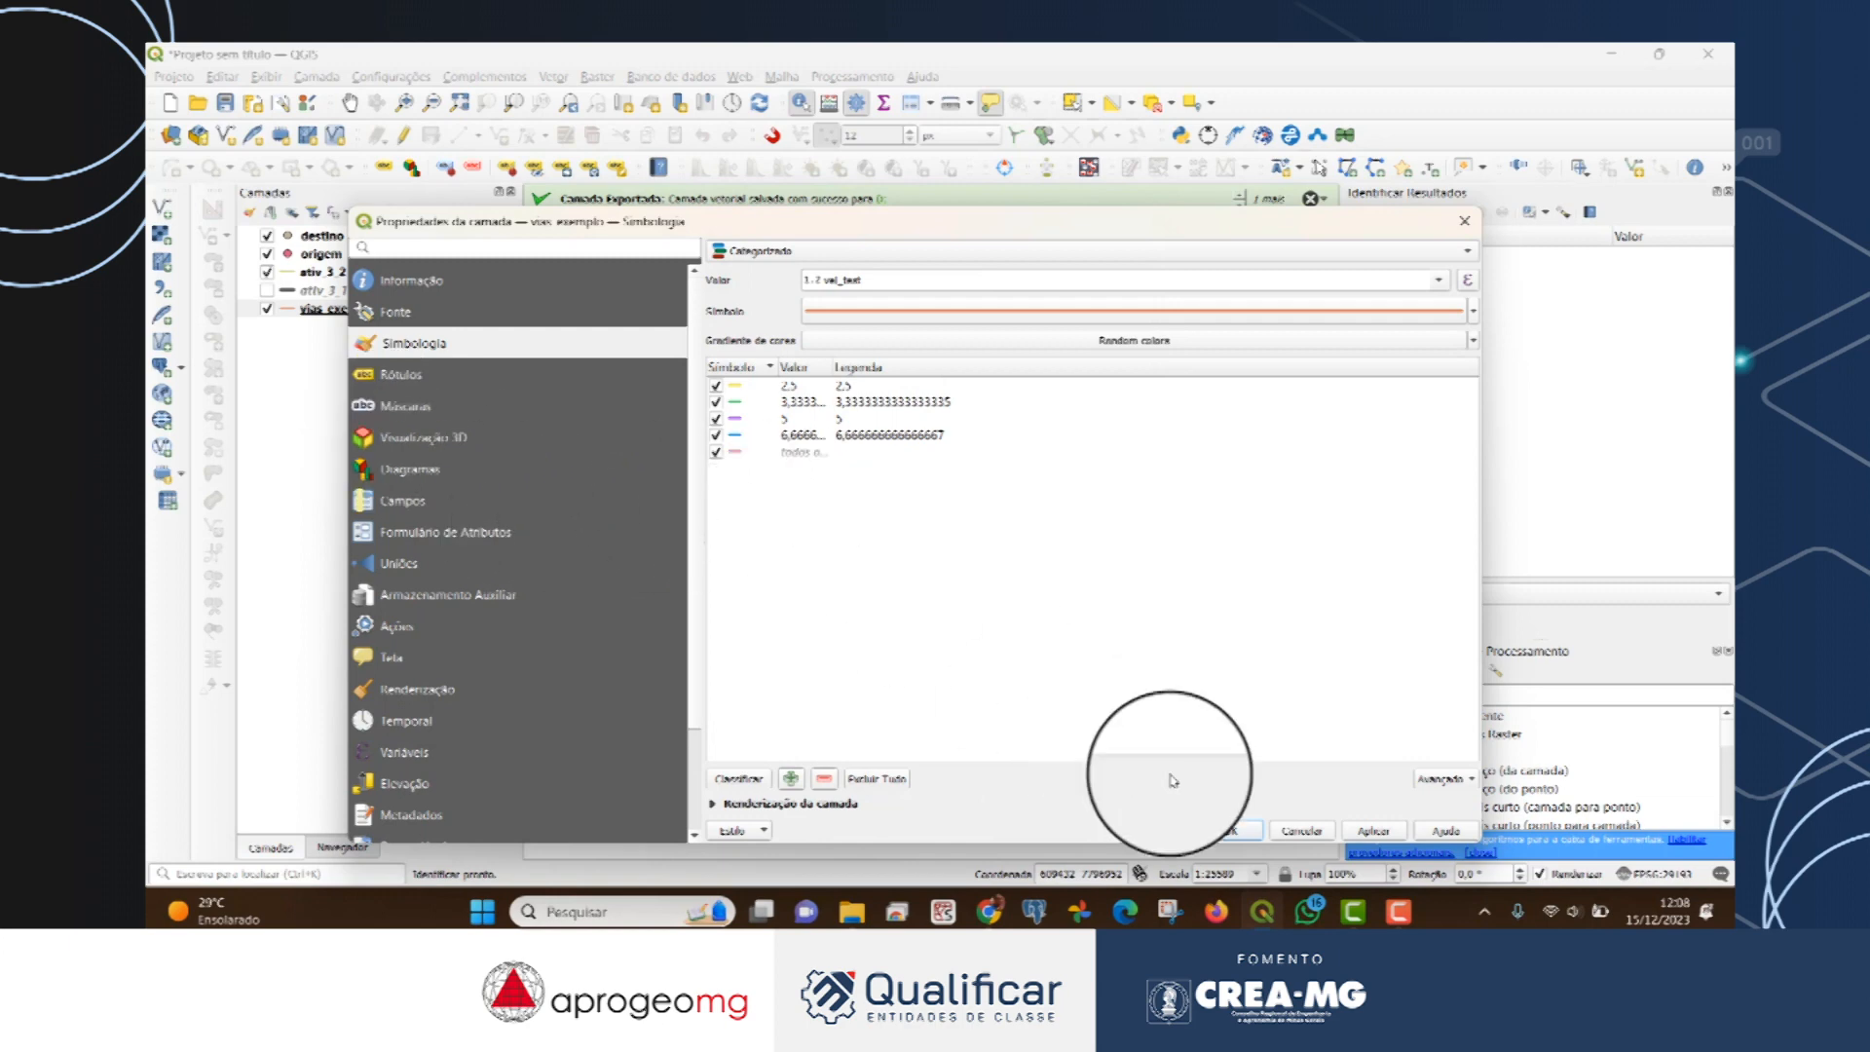
left_click(1373, 830)
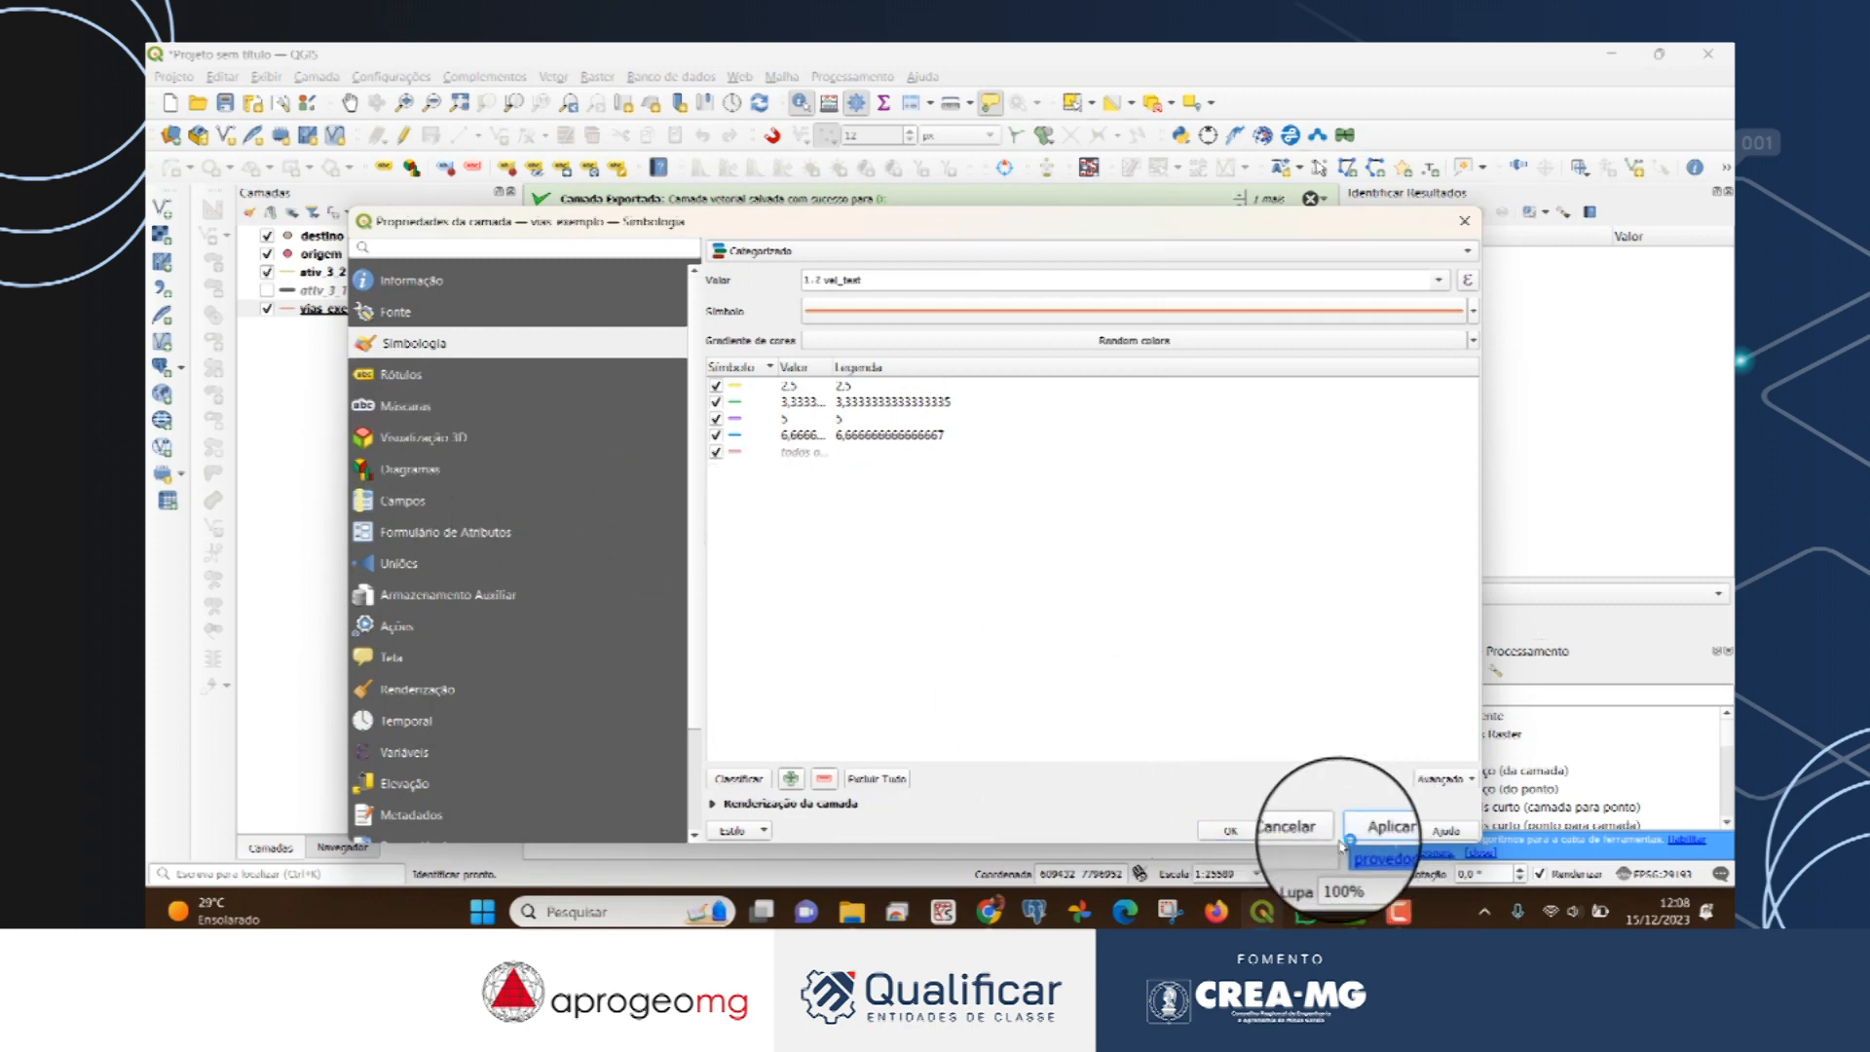
Color the vias_exemplo speed categories with the inverted Spectral ramp and apply the symbology.
left_click(1473, 341)
scroll(794, 624, "down", 2)
scroll(794, 637, "up", 1)
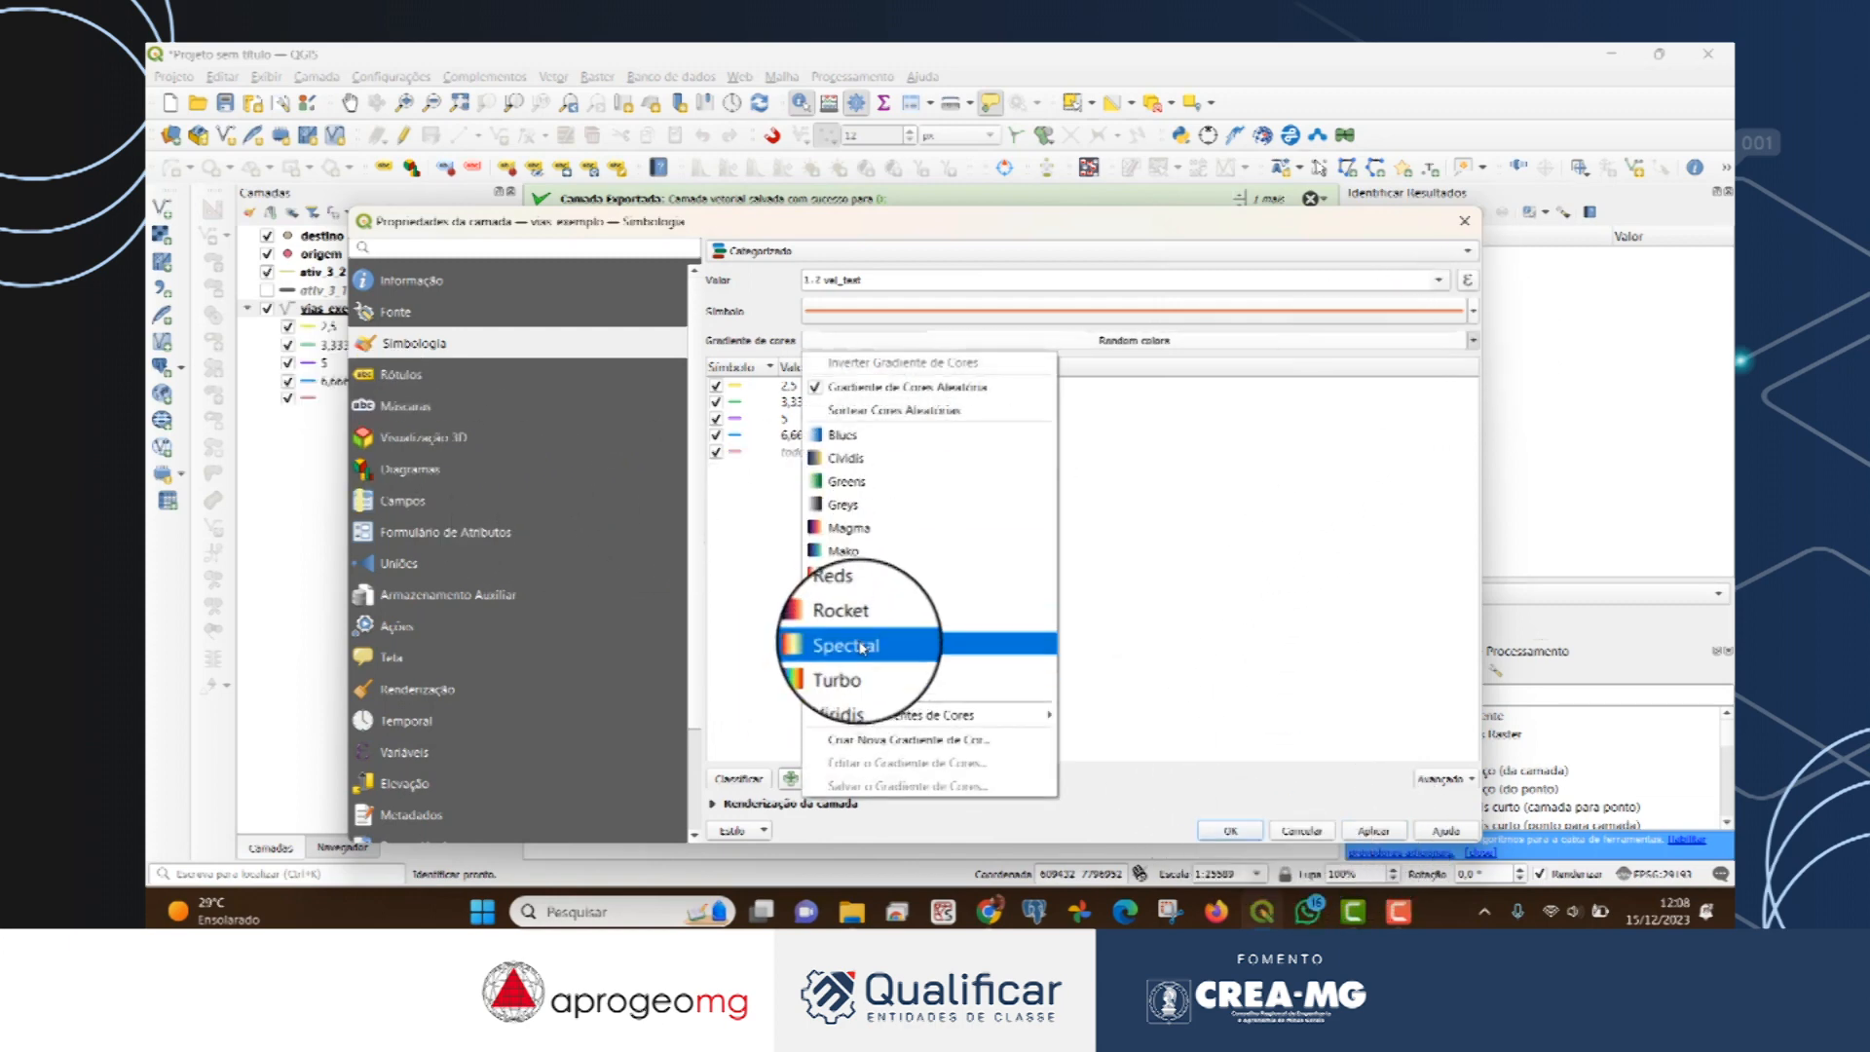
left_click(794, 644)
left_click(1473, 341)
left_click(1091, 352)
left_click(1368, 830)
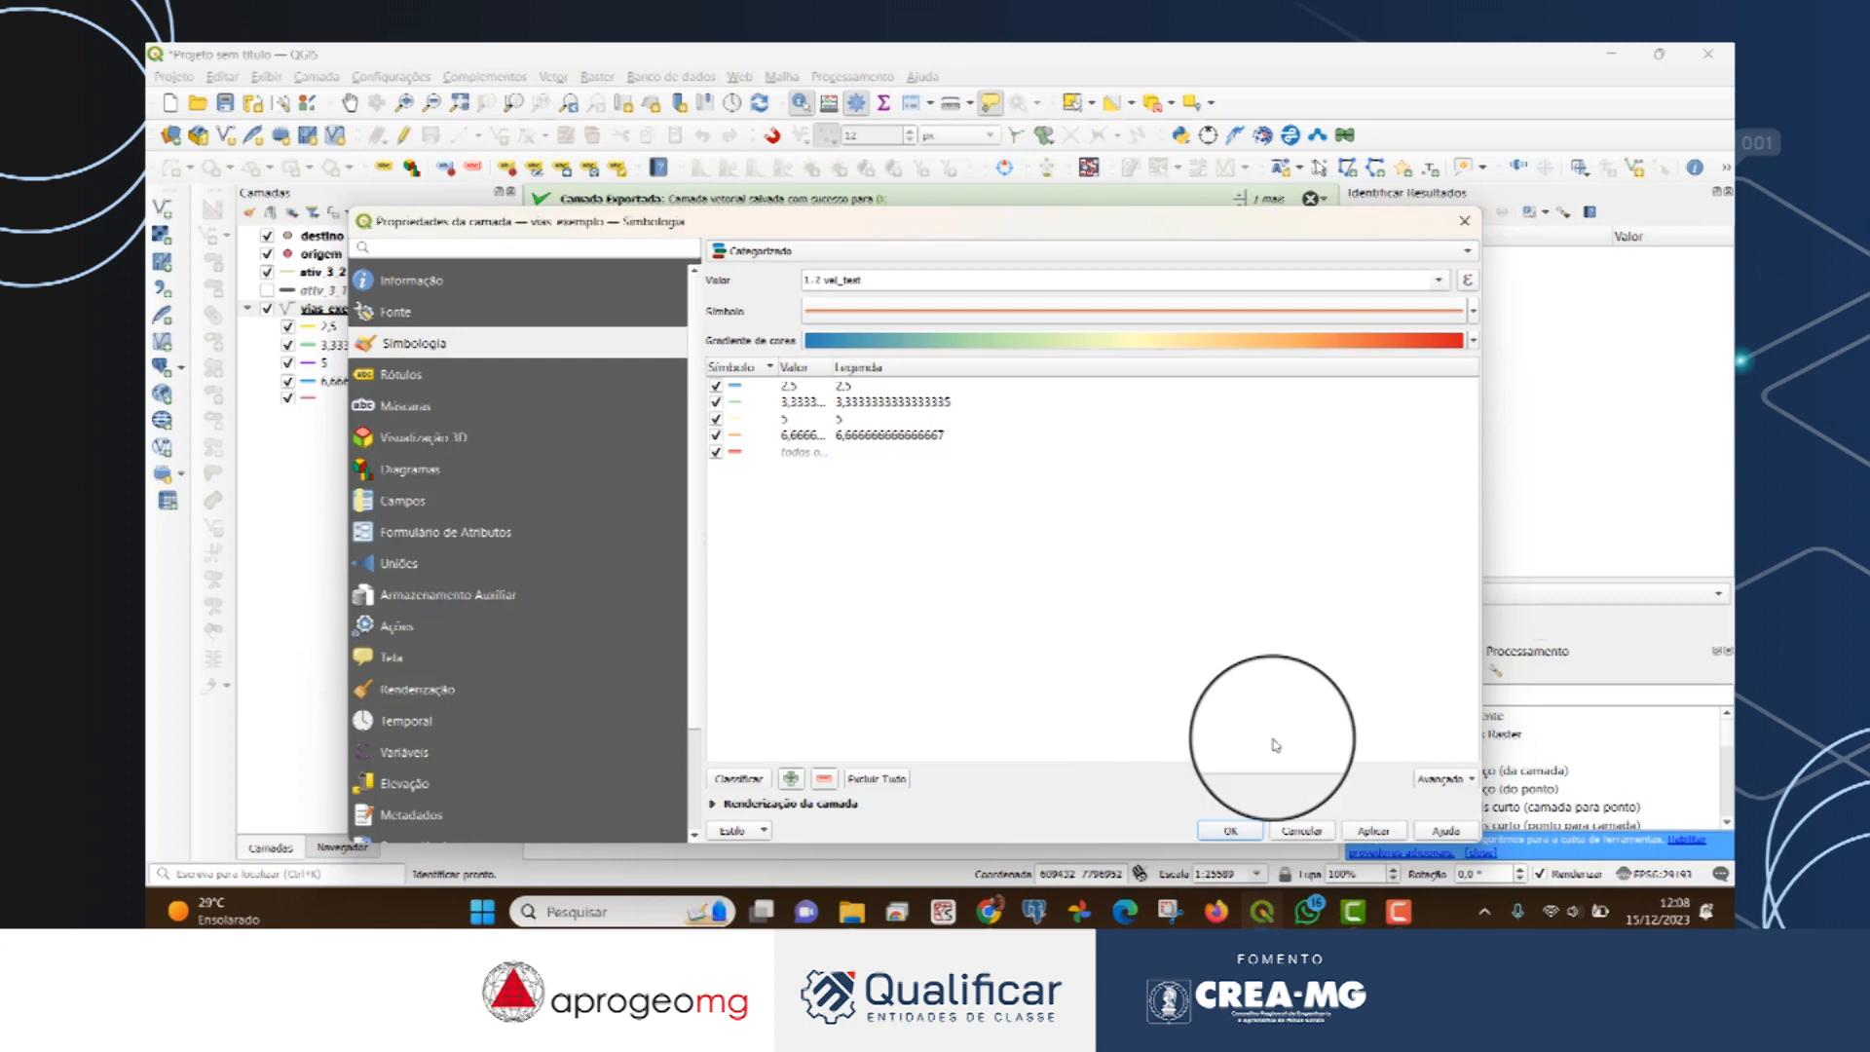
left_click(1373, 831)
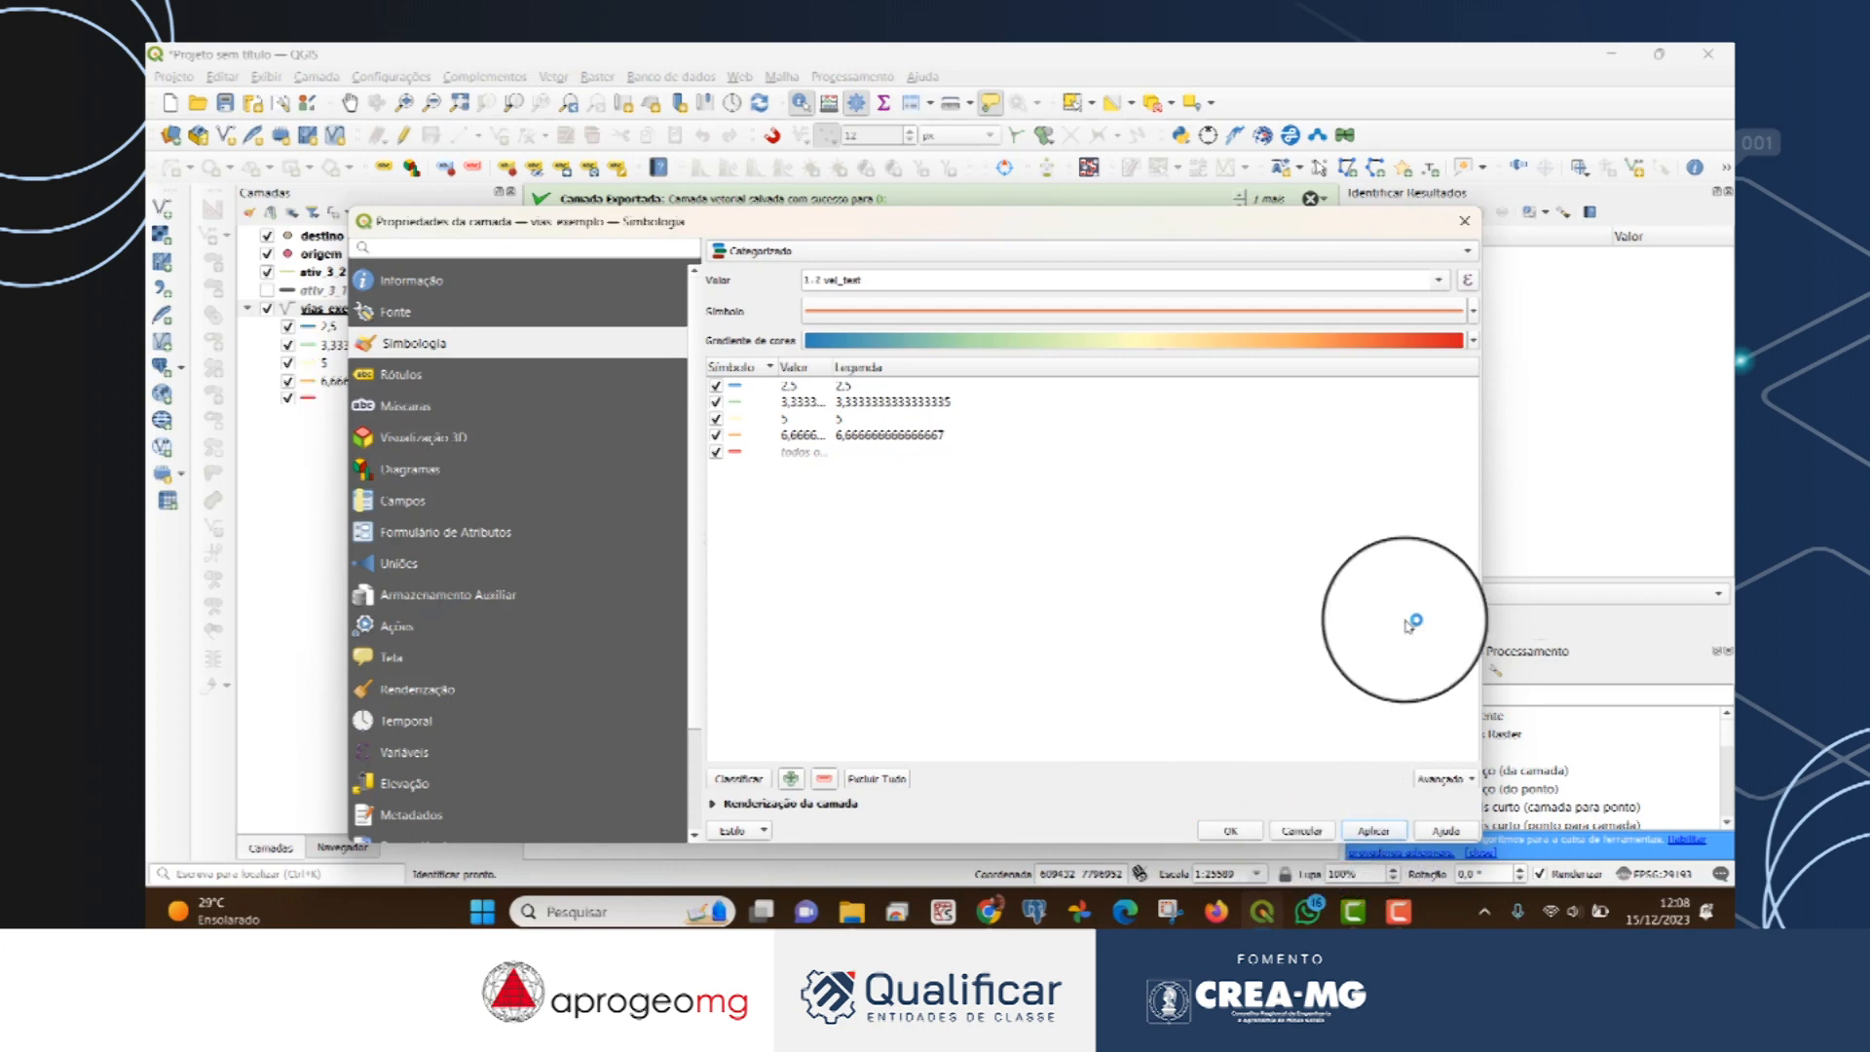
left_click(1228, 832)
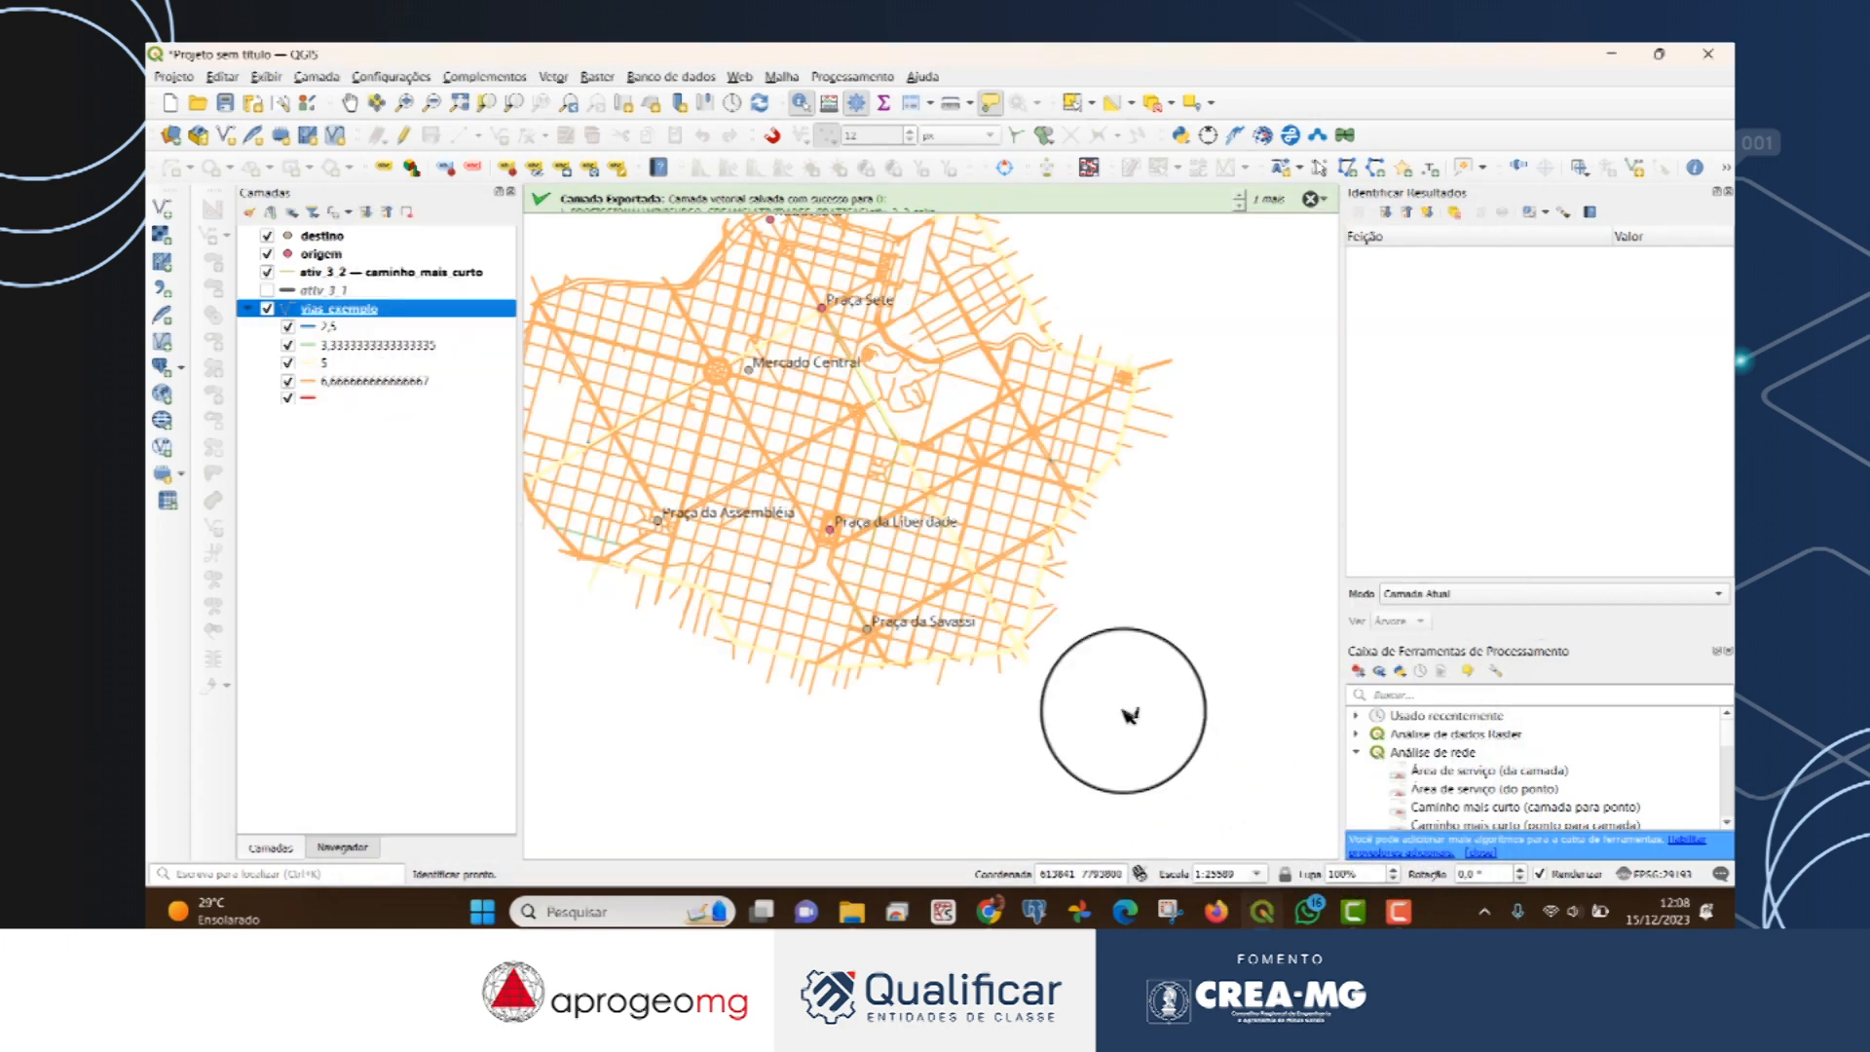
Hide the ativ_3_2 route to examine the speed categories of vias_exemplo, and close the identify results.
left_click(267, 274)
left_click(1181, 510)
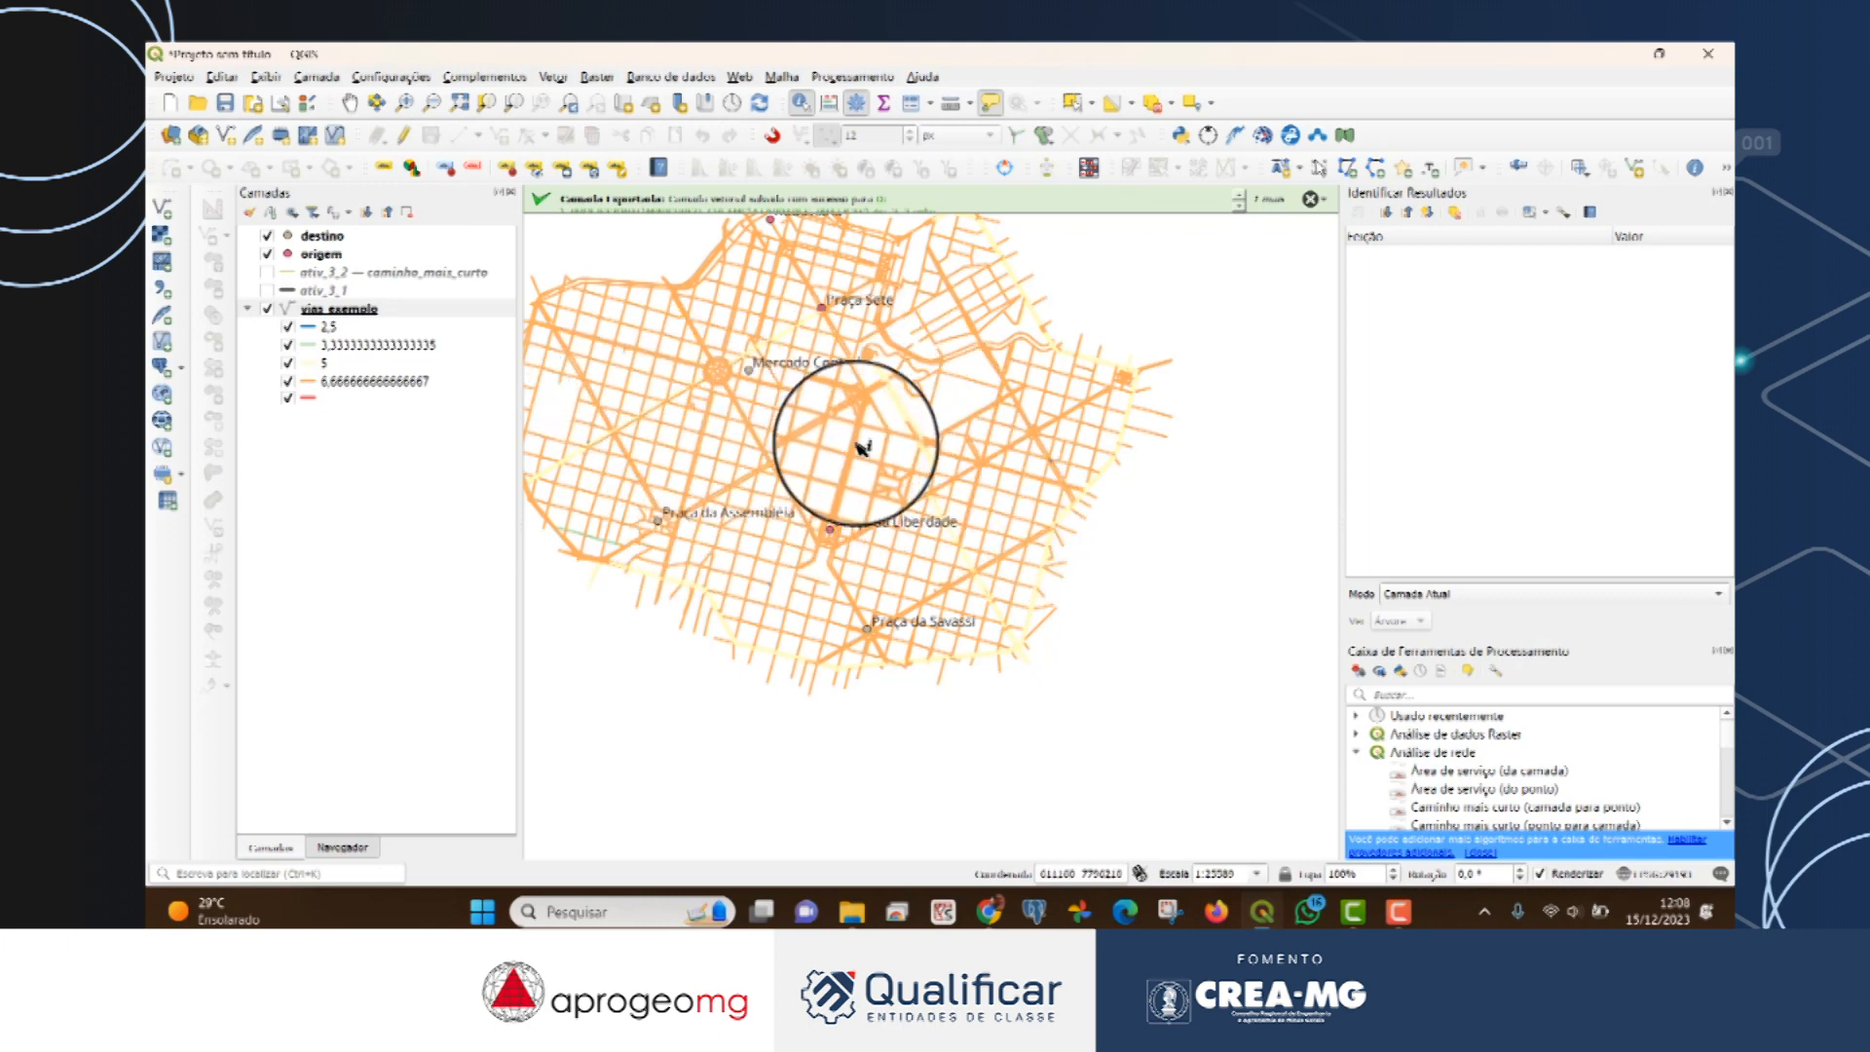
scroll(860, 398, "up", 2)
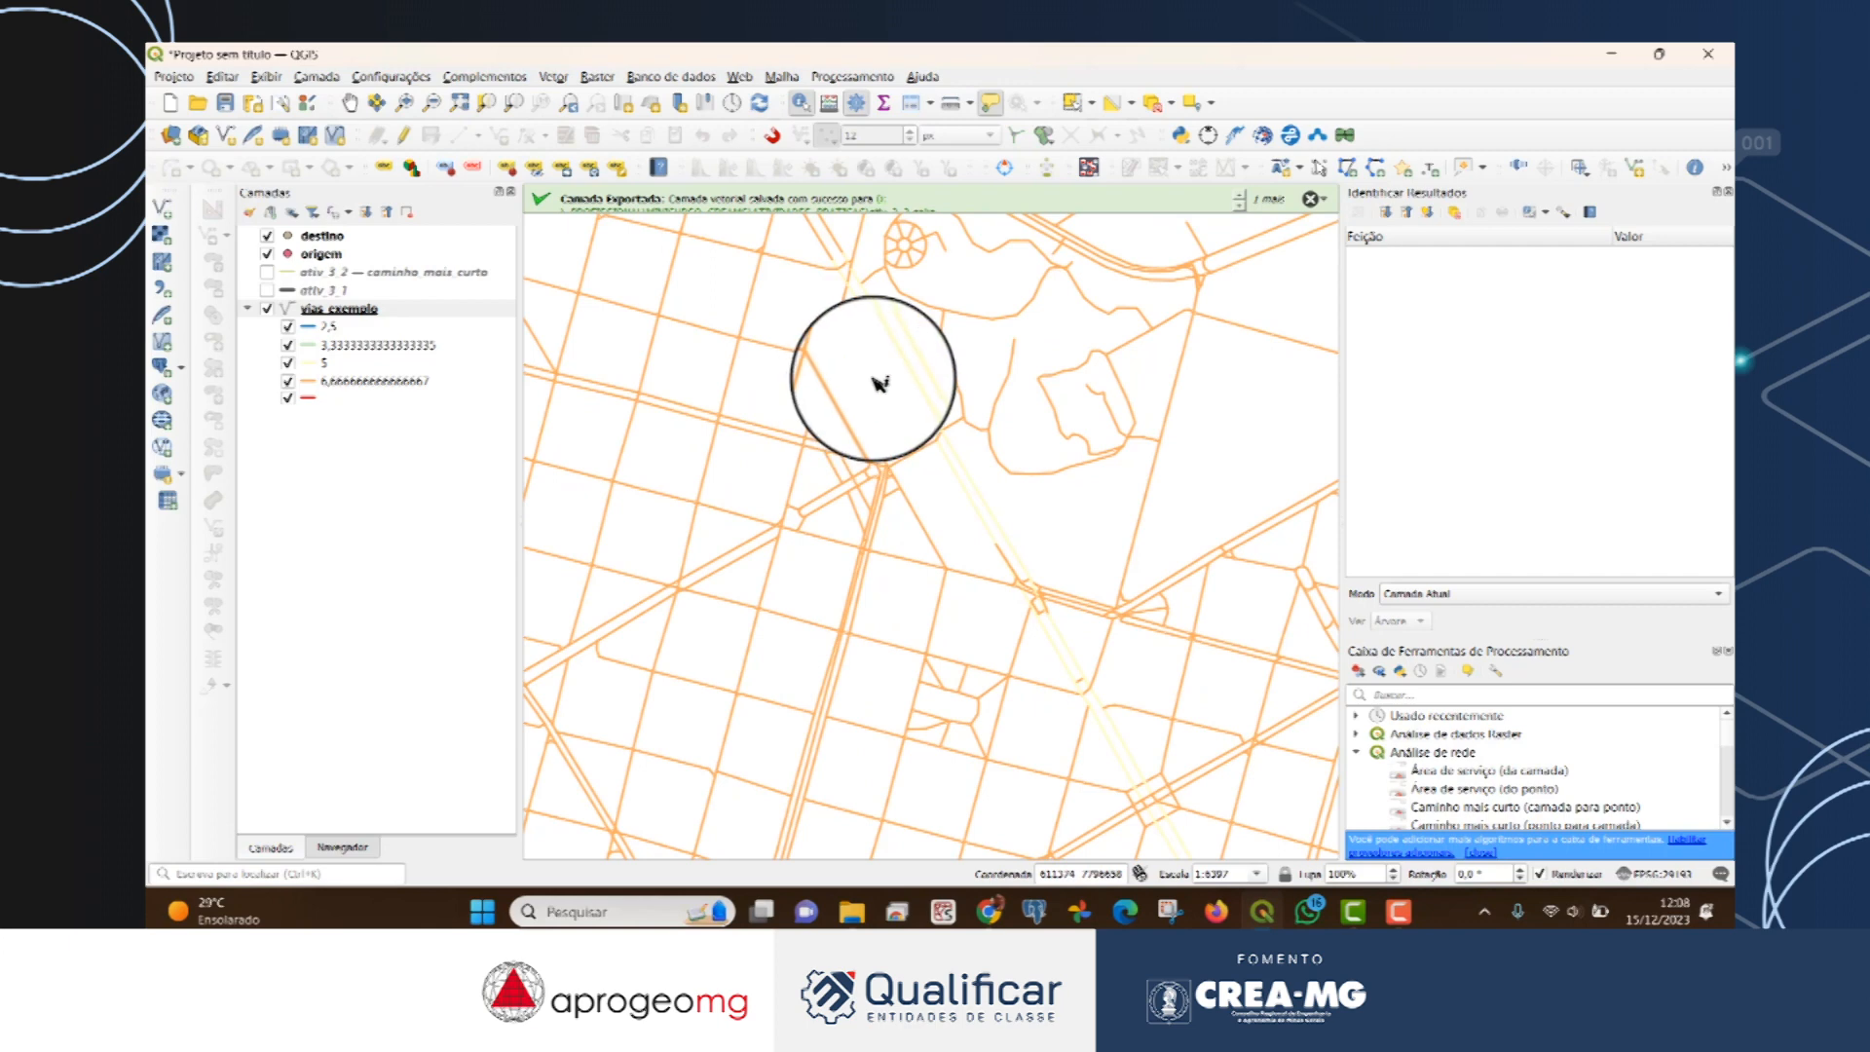
right_click(381, 308)
left_click(389, 317)
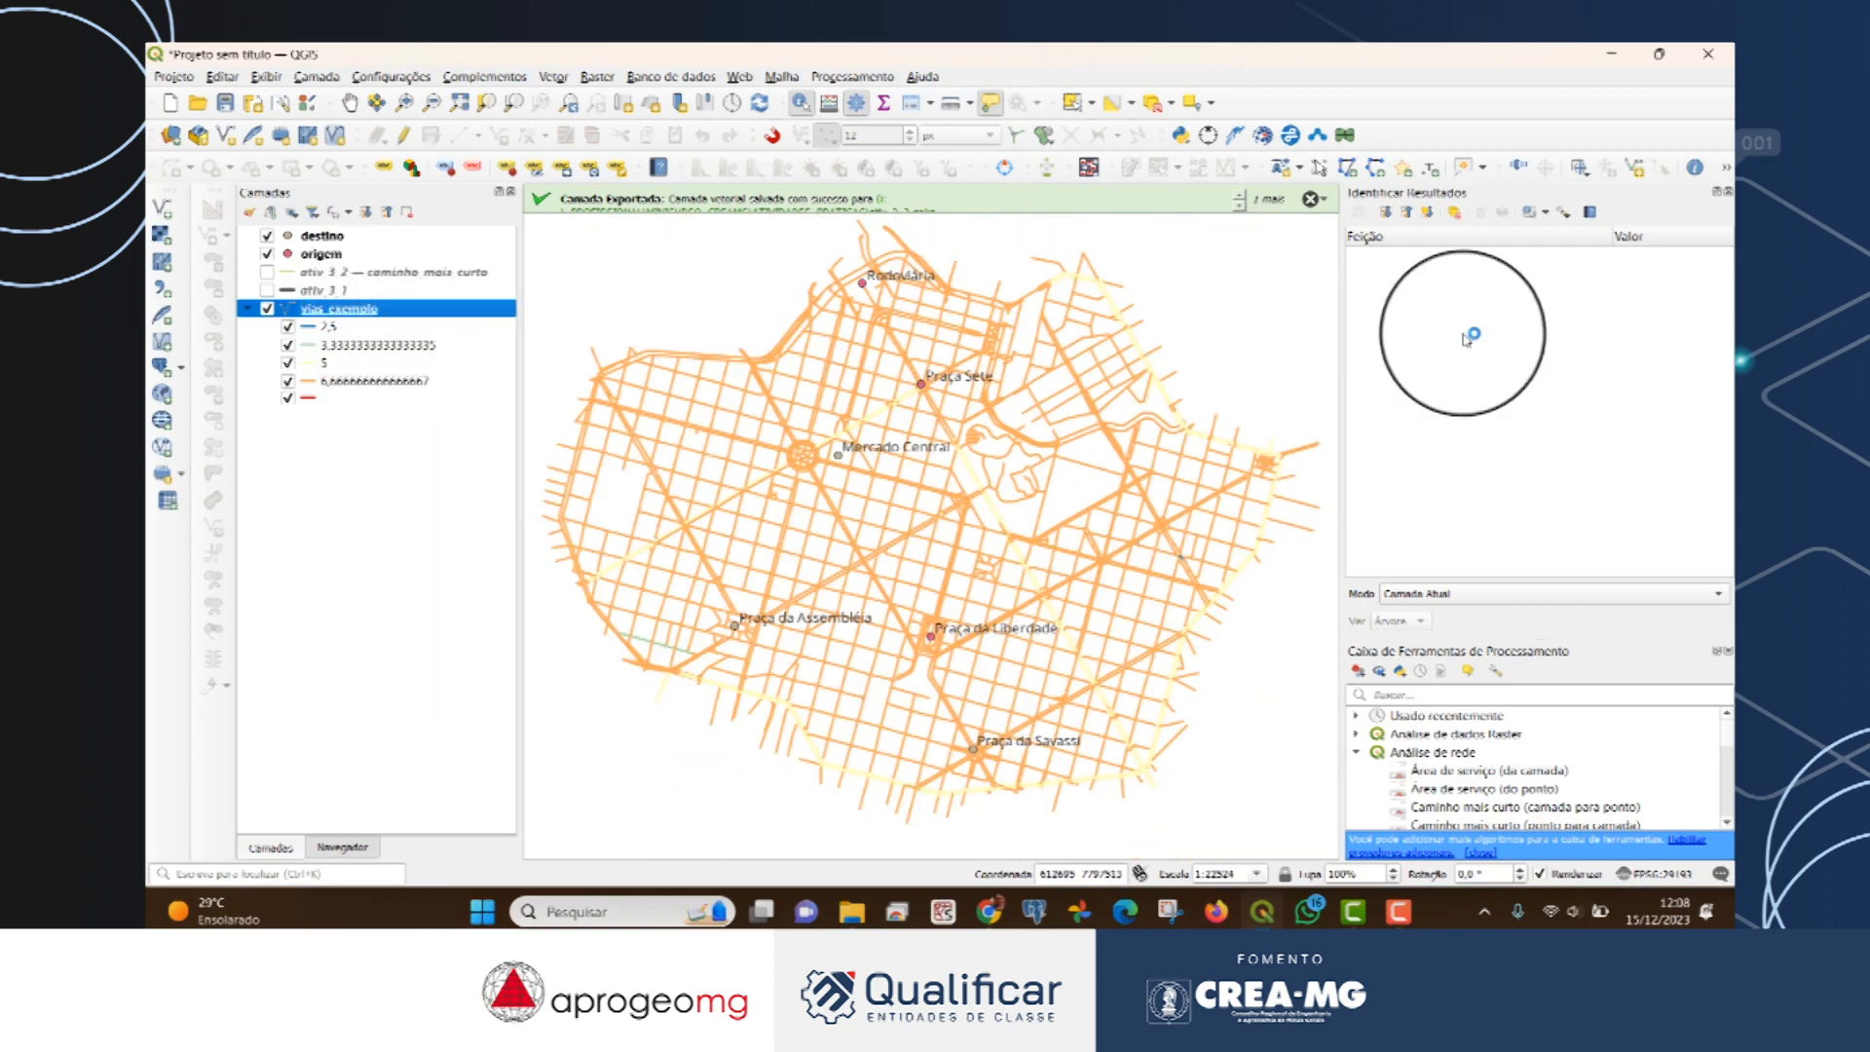
left_click(1725, 186)
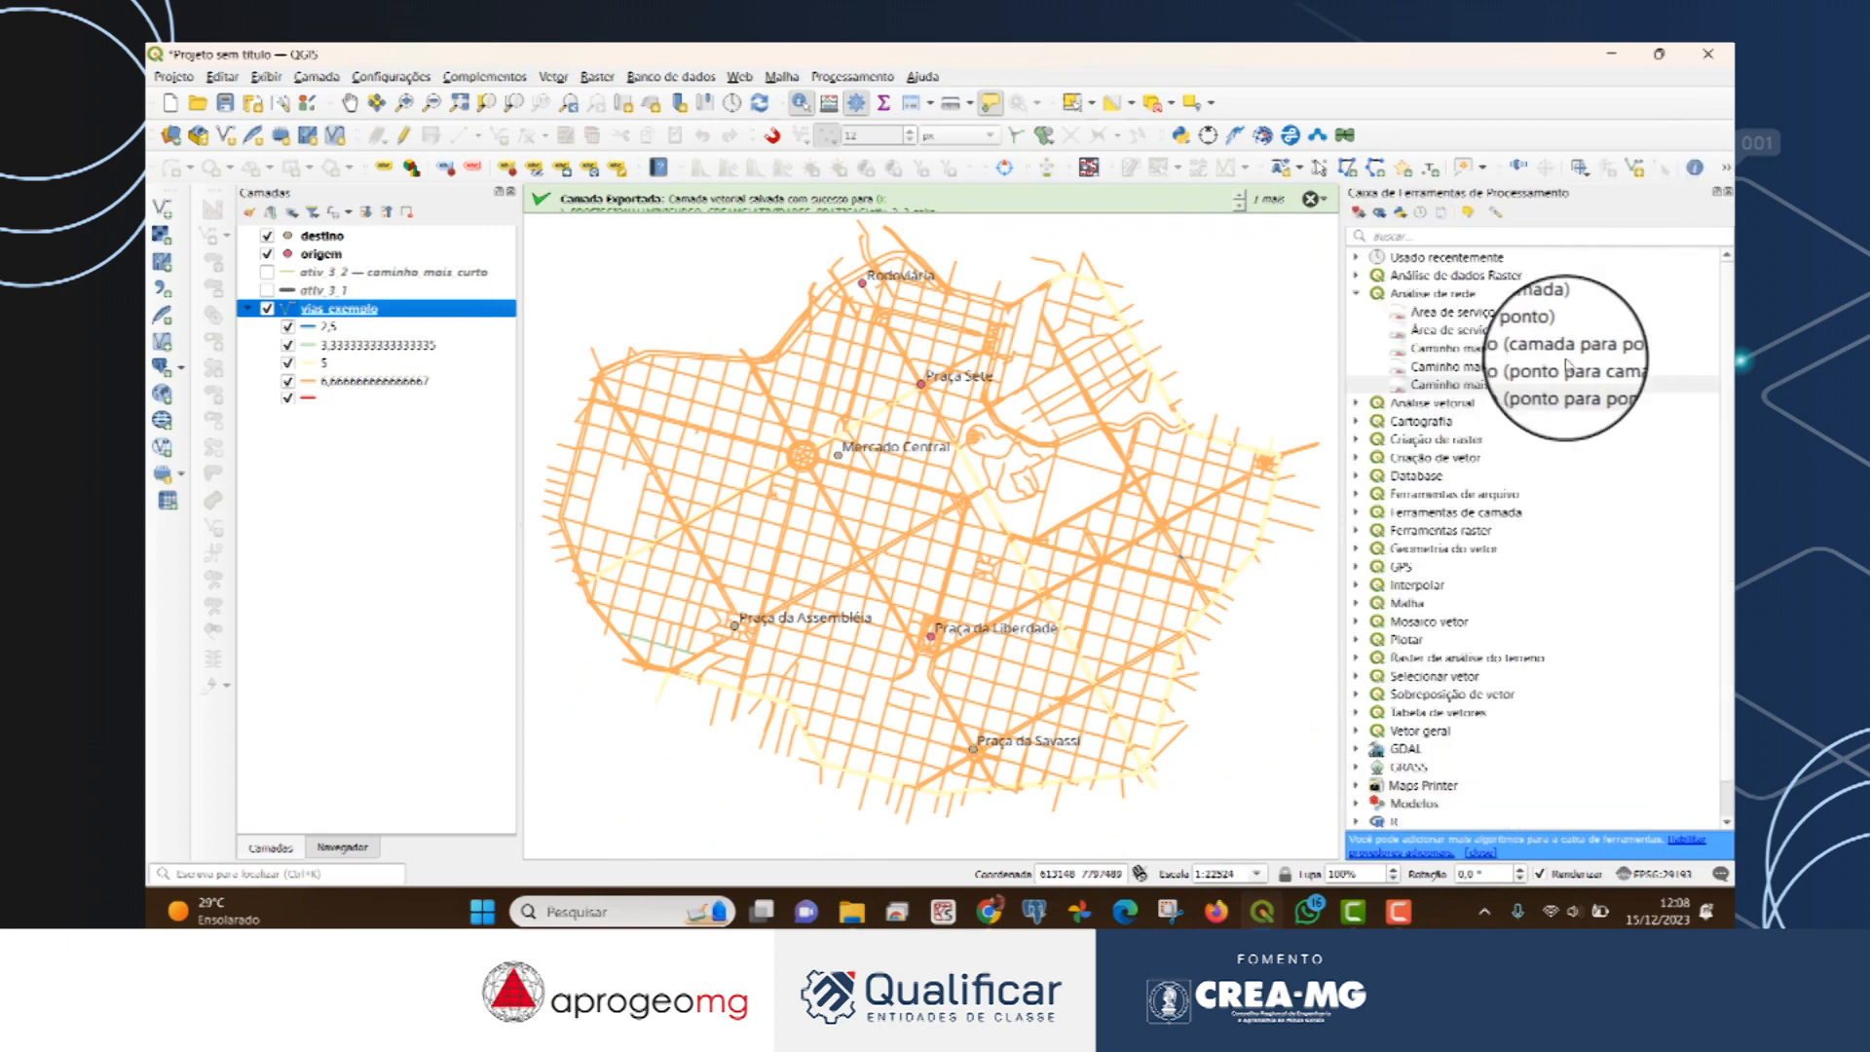
In Caminho mais curto (ponto para ponto), enter start point 611127.5971957301, 7797178.969116434 copied from Google Slides and set the path type to Mais rápido.
double_click(1545, 387)
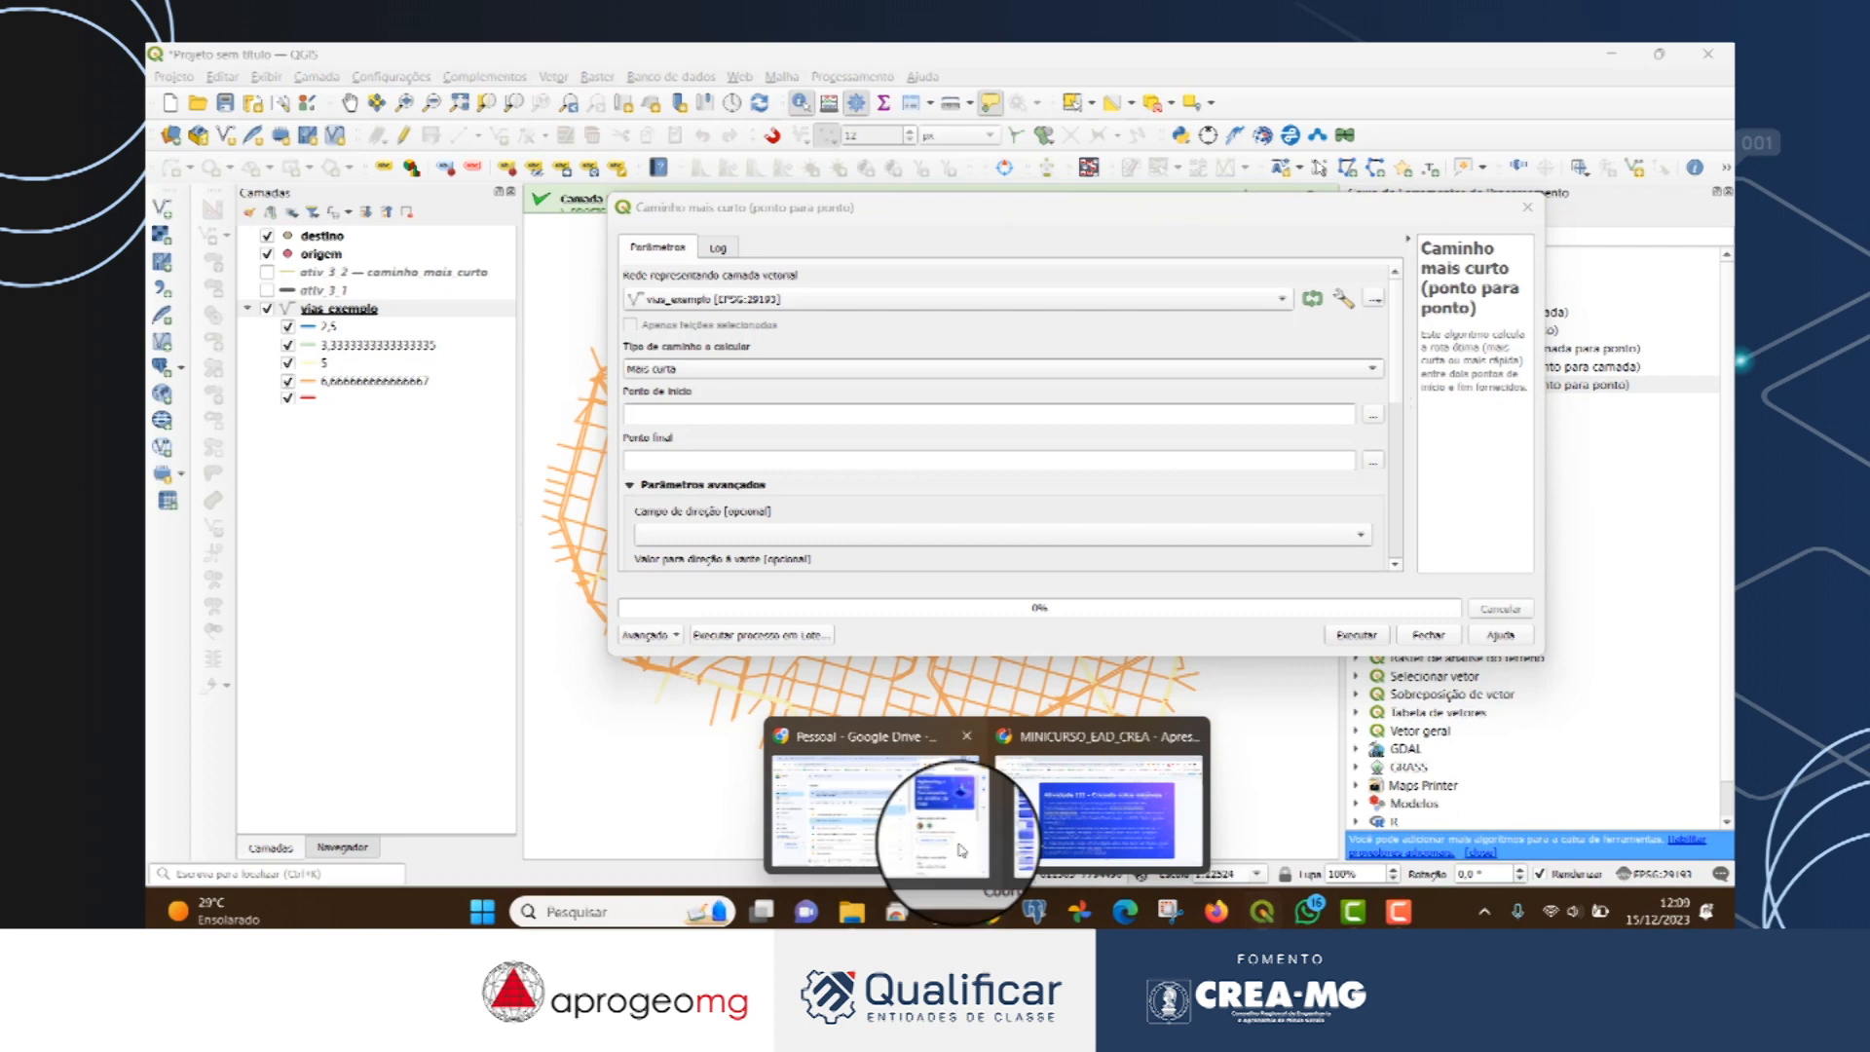
left_click(1061, 808)
left_click_drag(1052, 407, 769, 444)
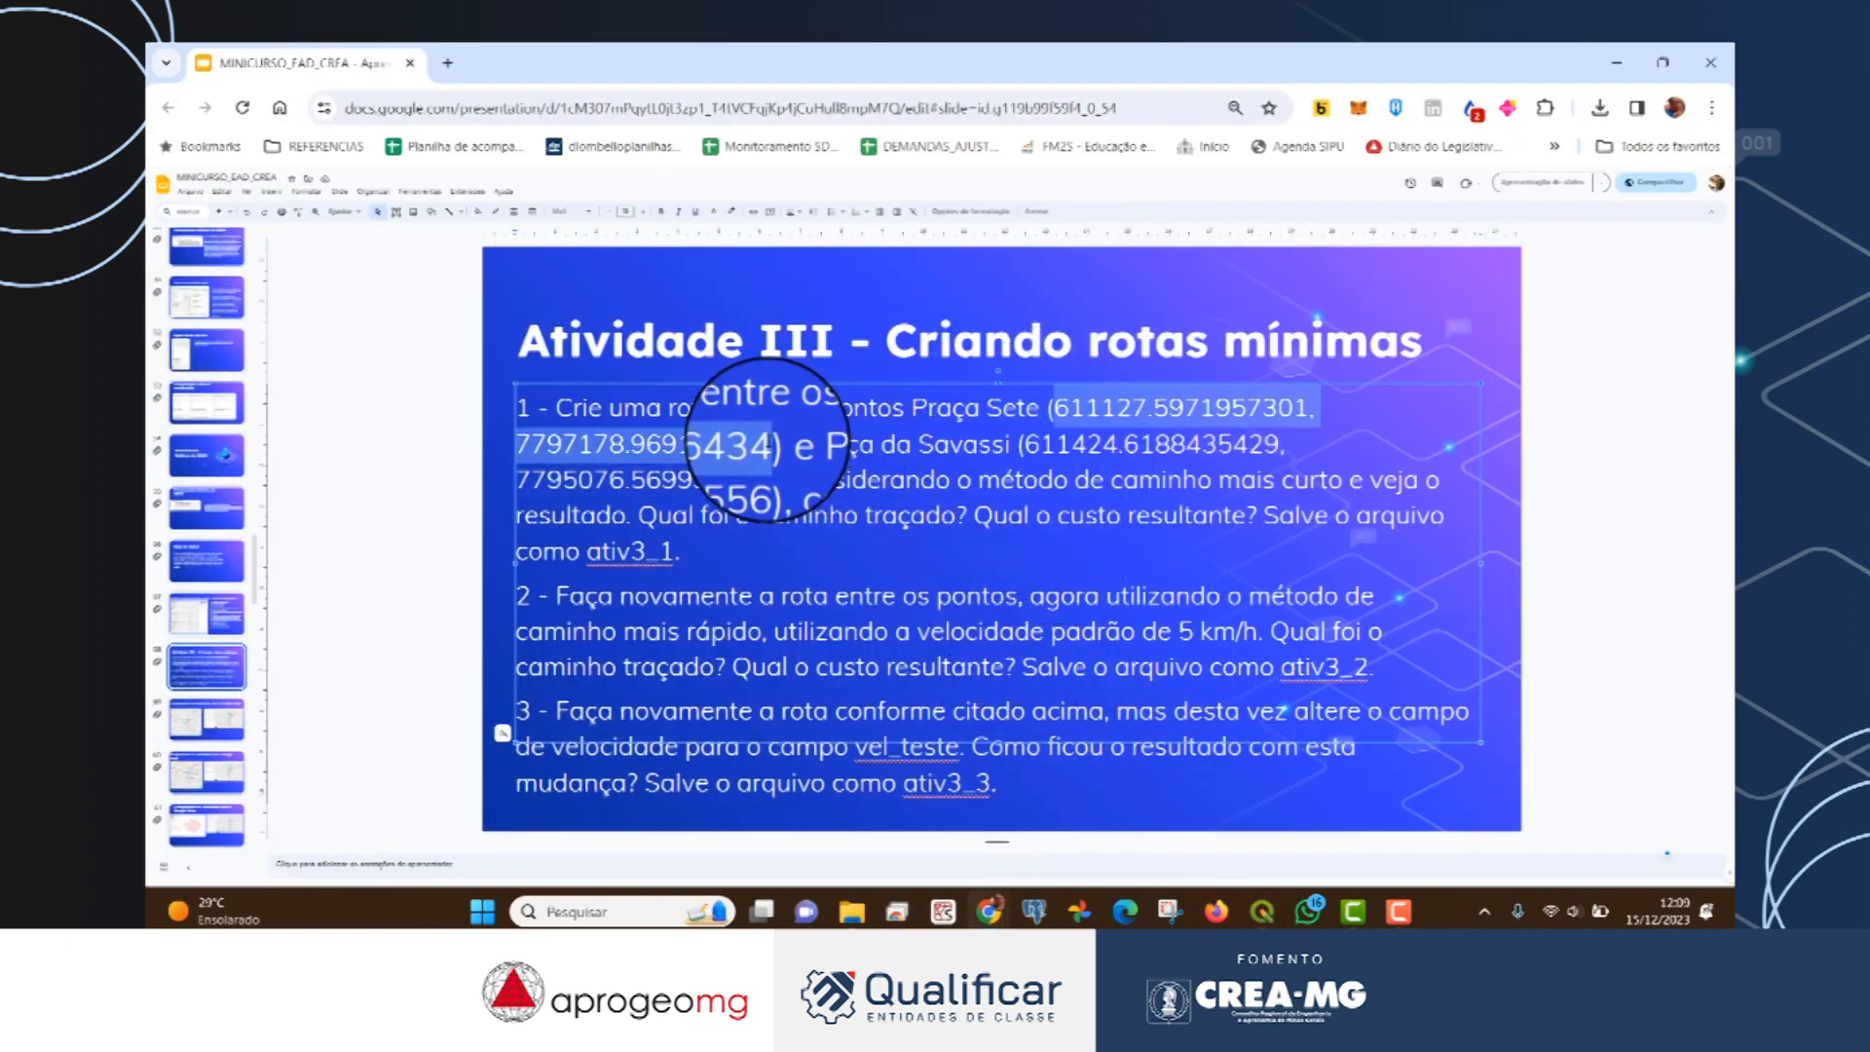
left_click(1261, 911)
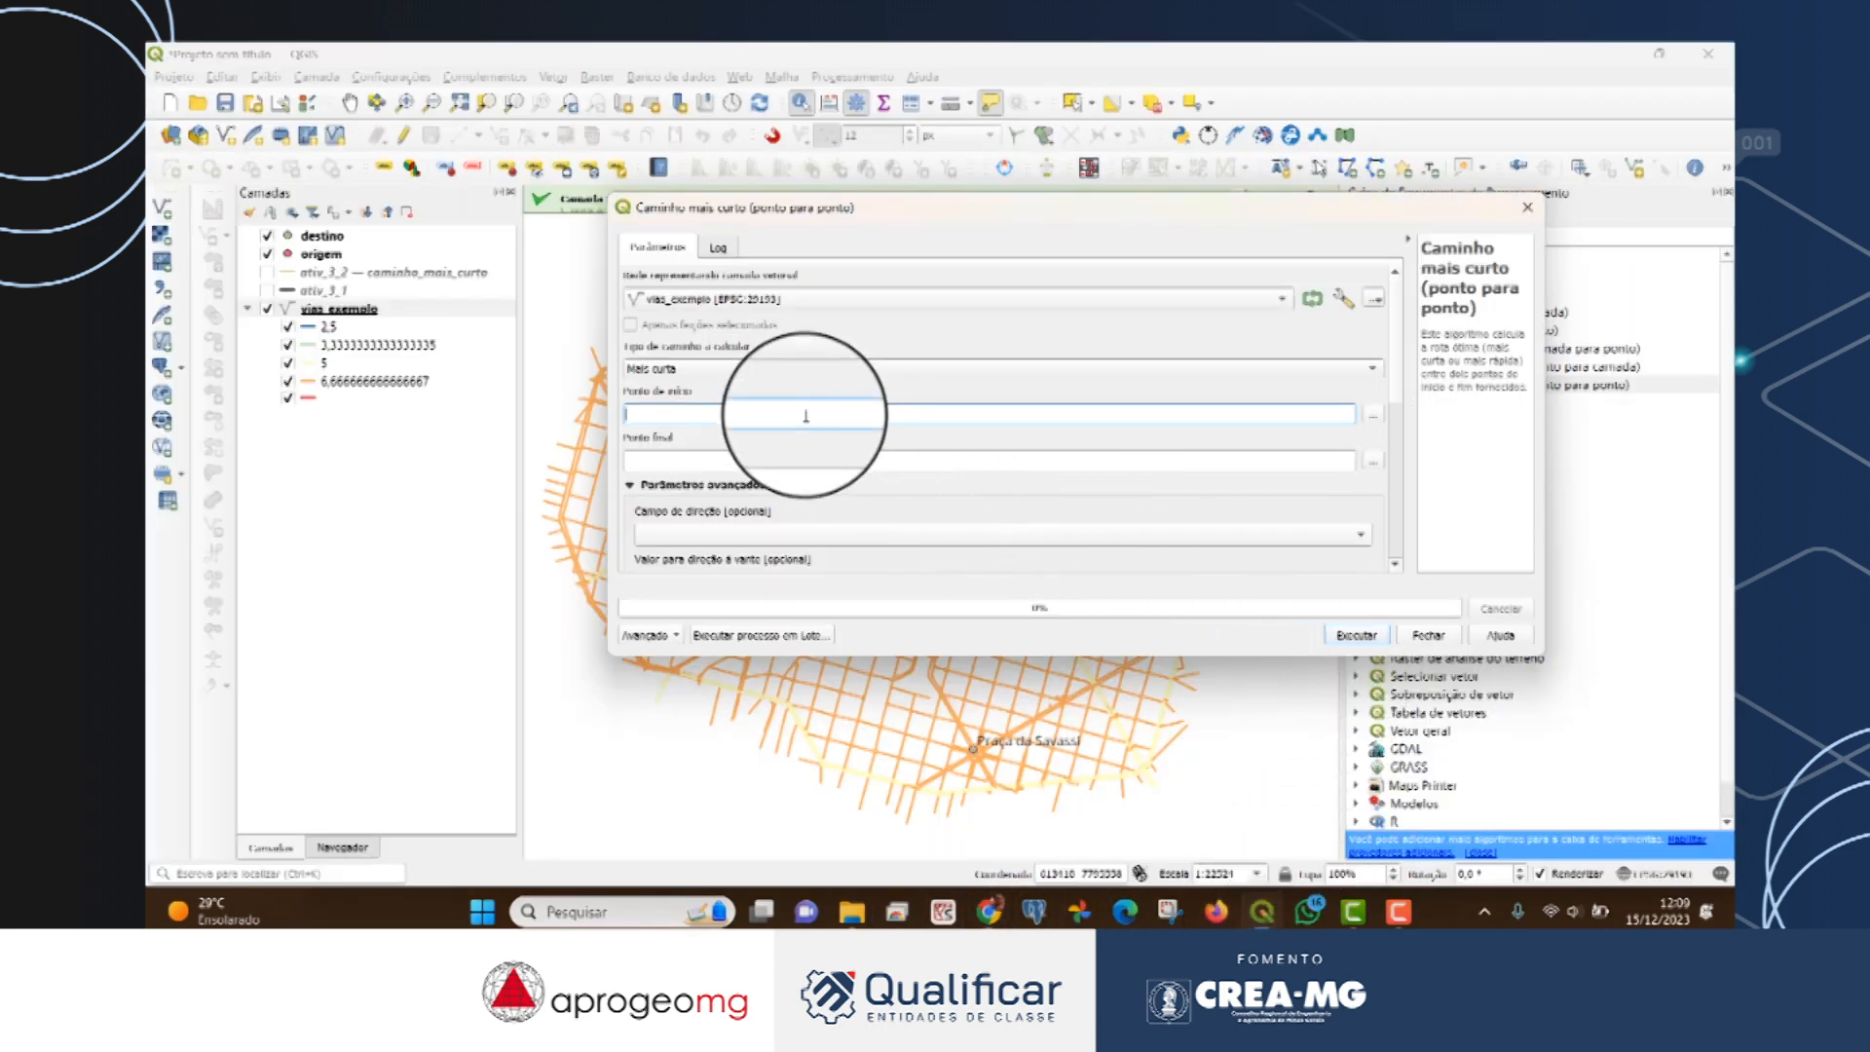
type("611177.5947195301, 7797178.969116434")
left_click(793, 368)
left_click(791, 386)
Copy the Praça da Savassi coordinates 611424.6188435429, 7795076.569997556 from Google Slides into the route's end point in QGIS.
mouse_move(986, 911)
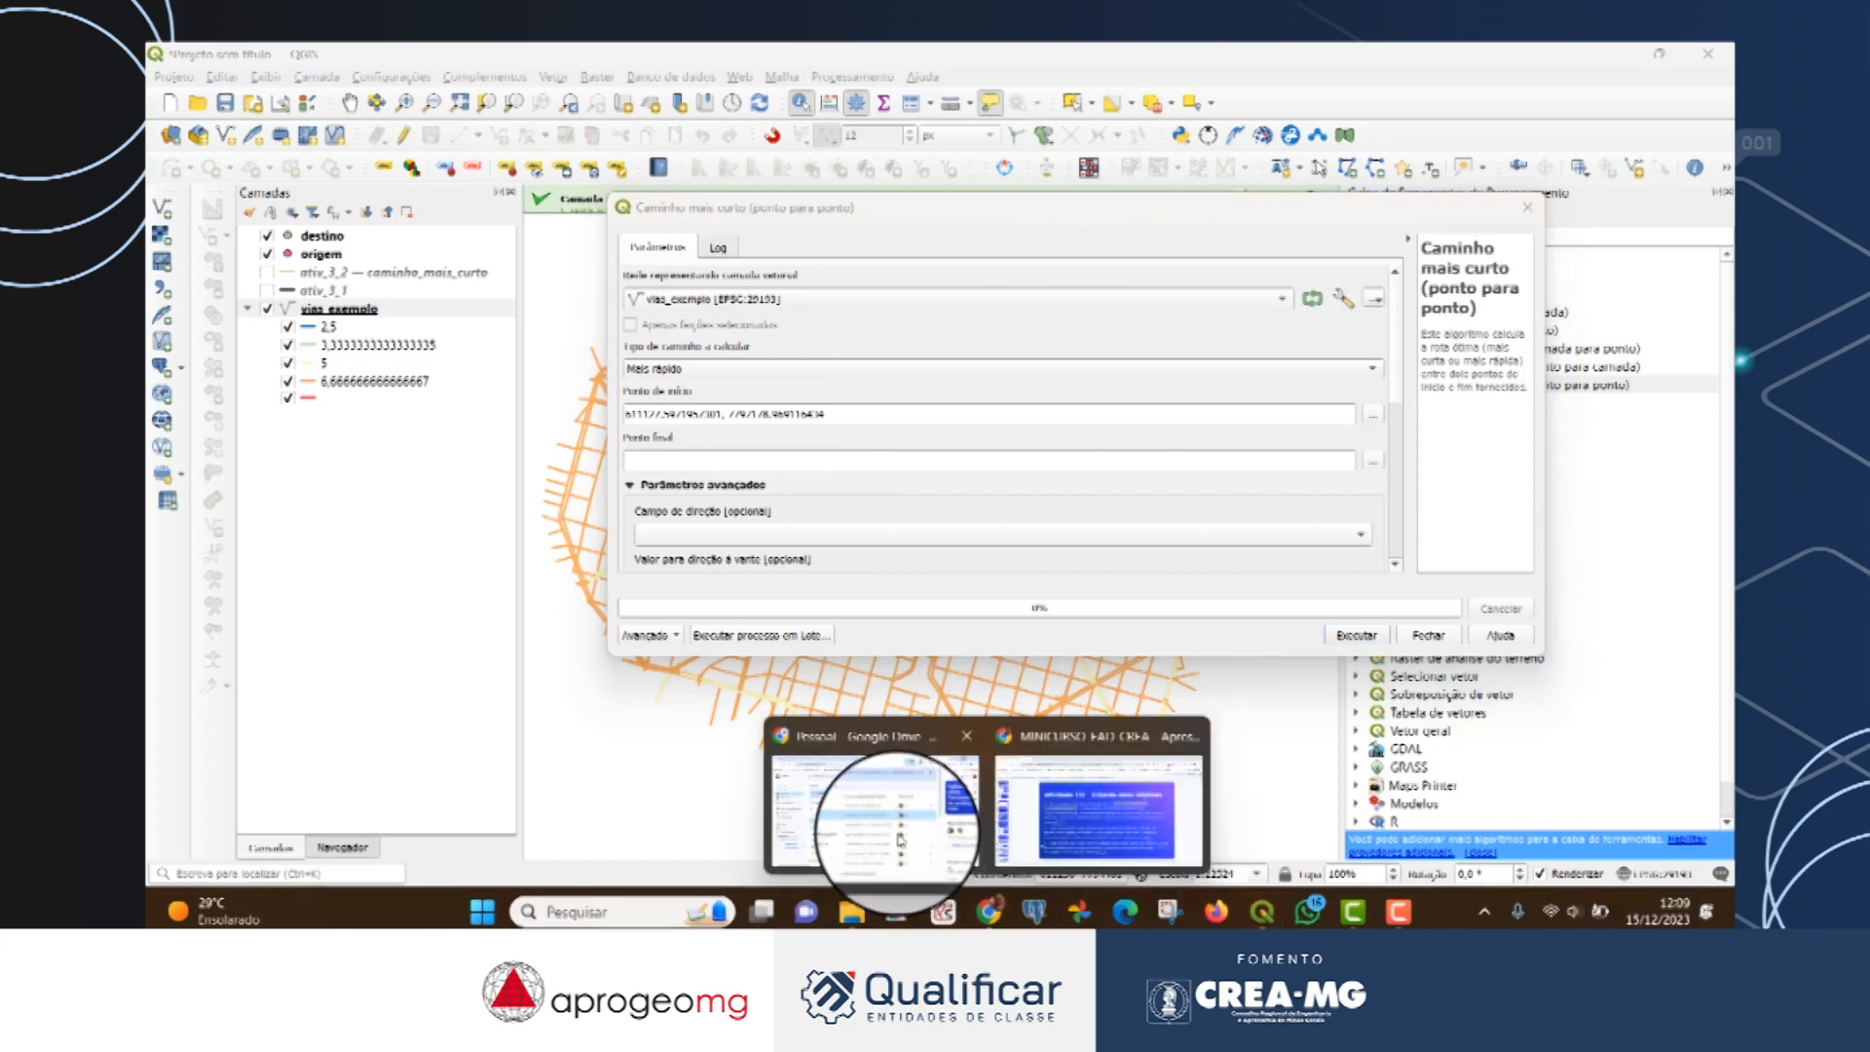
left_click(926, 793)
left_click(1071, 808)
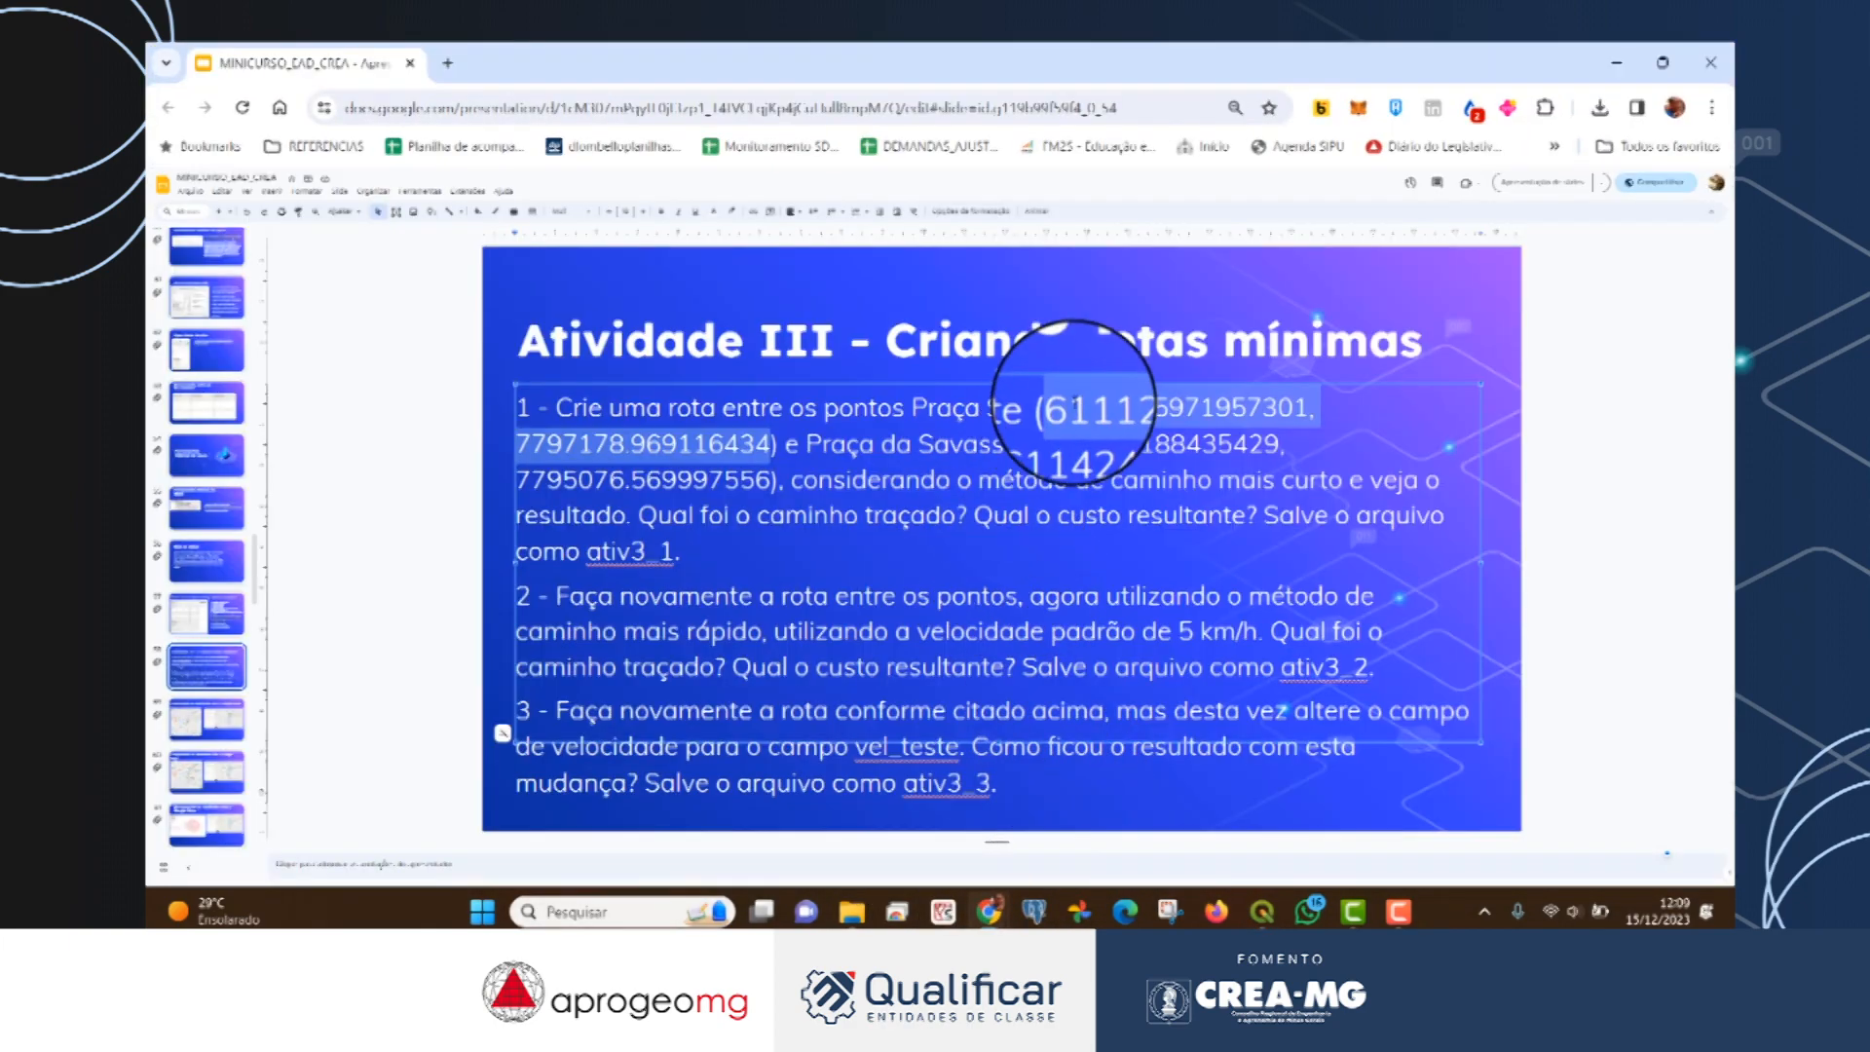
left_click_drag(1022, 444, 769, 479)
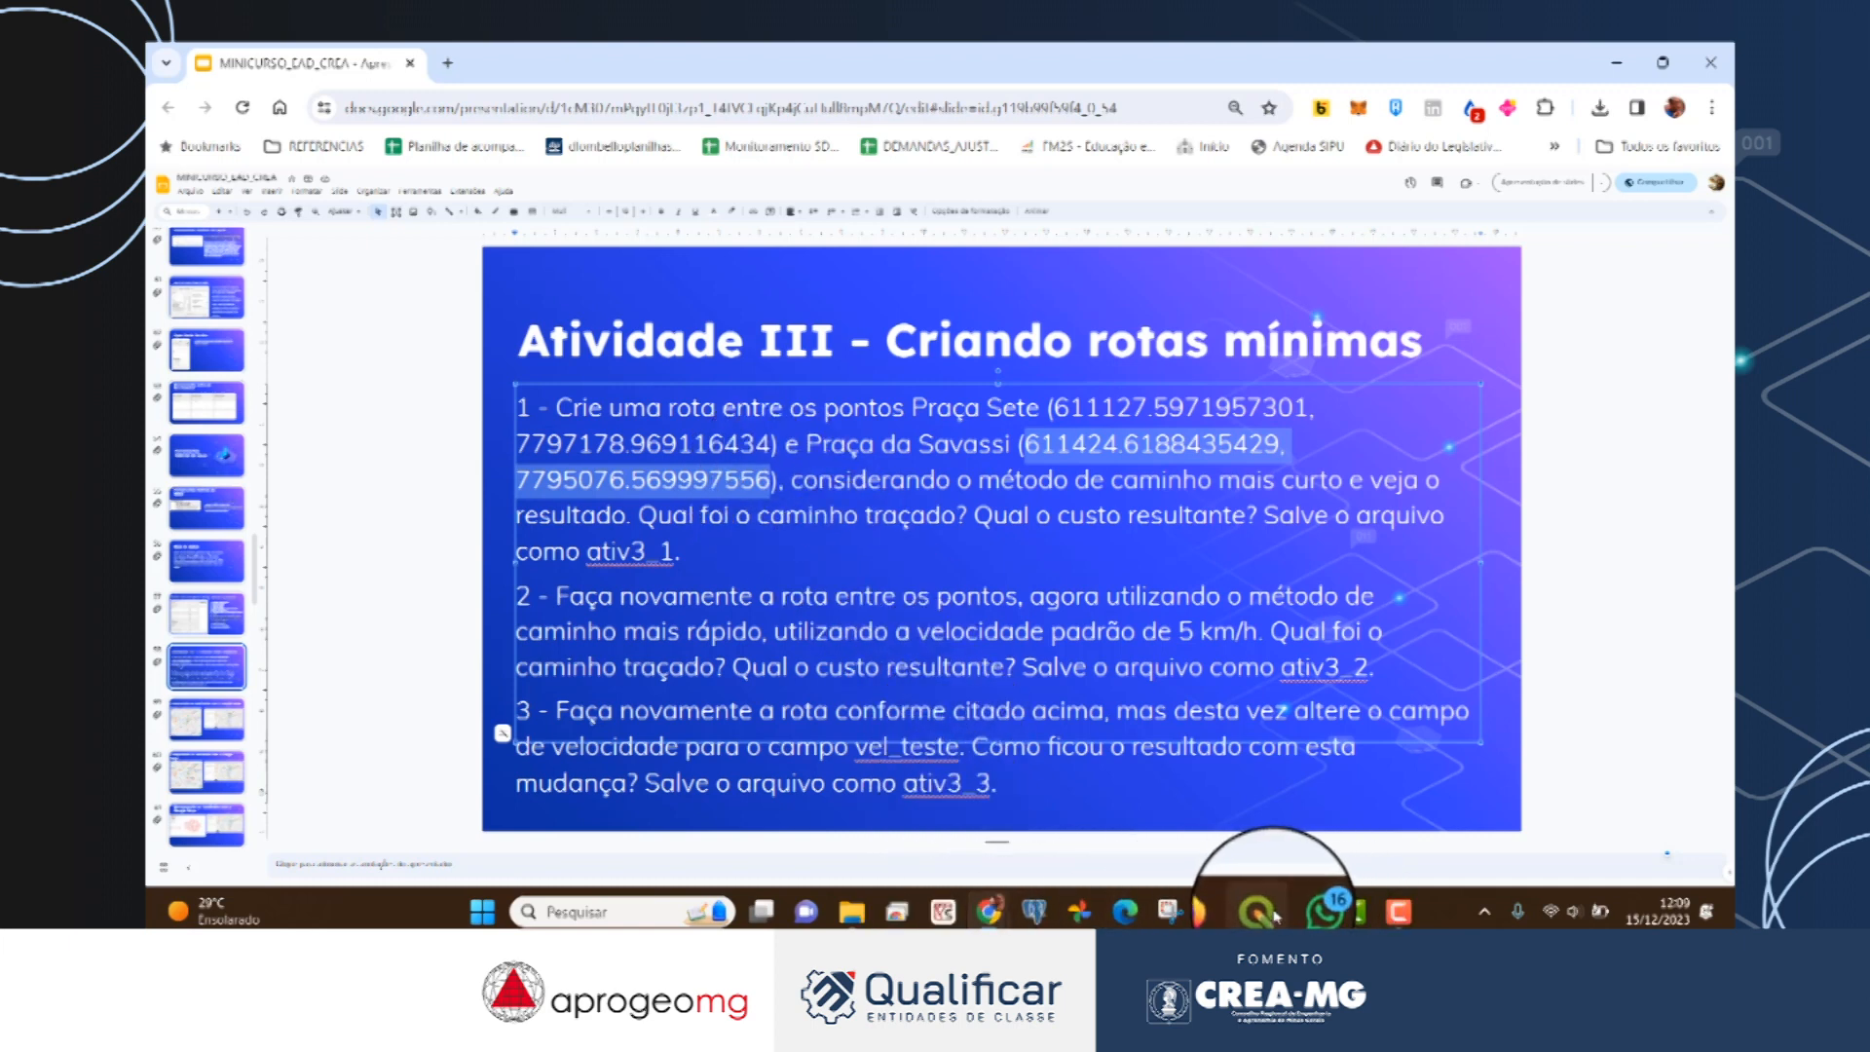
left_click(1262, 912)
left_click(902, 457)
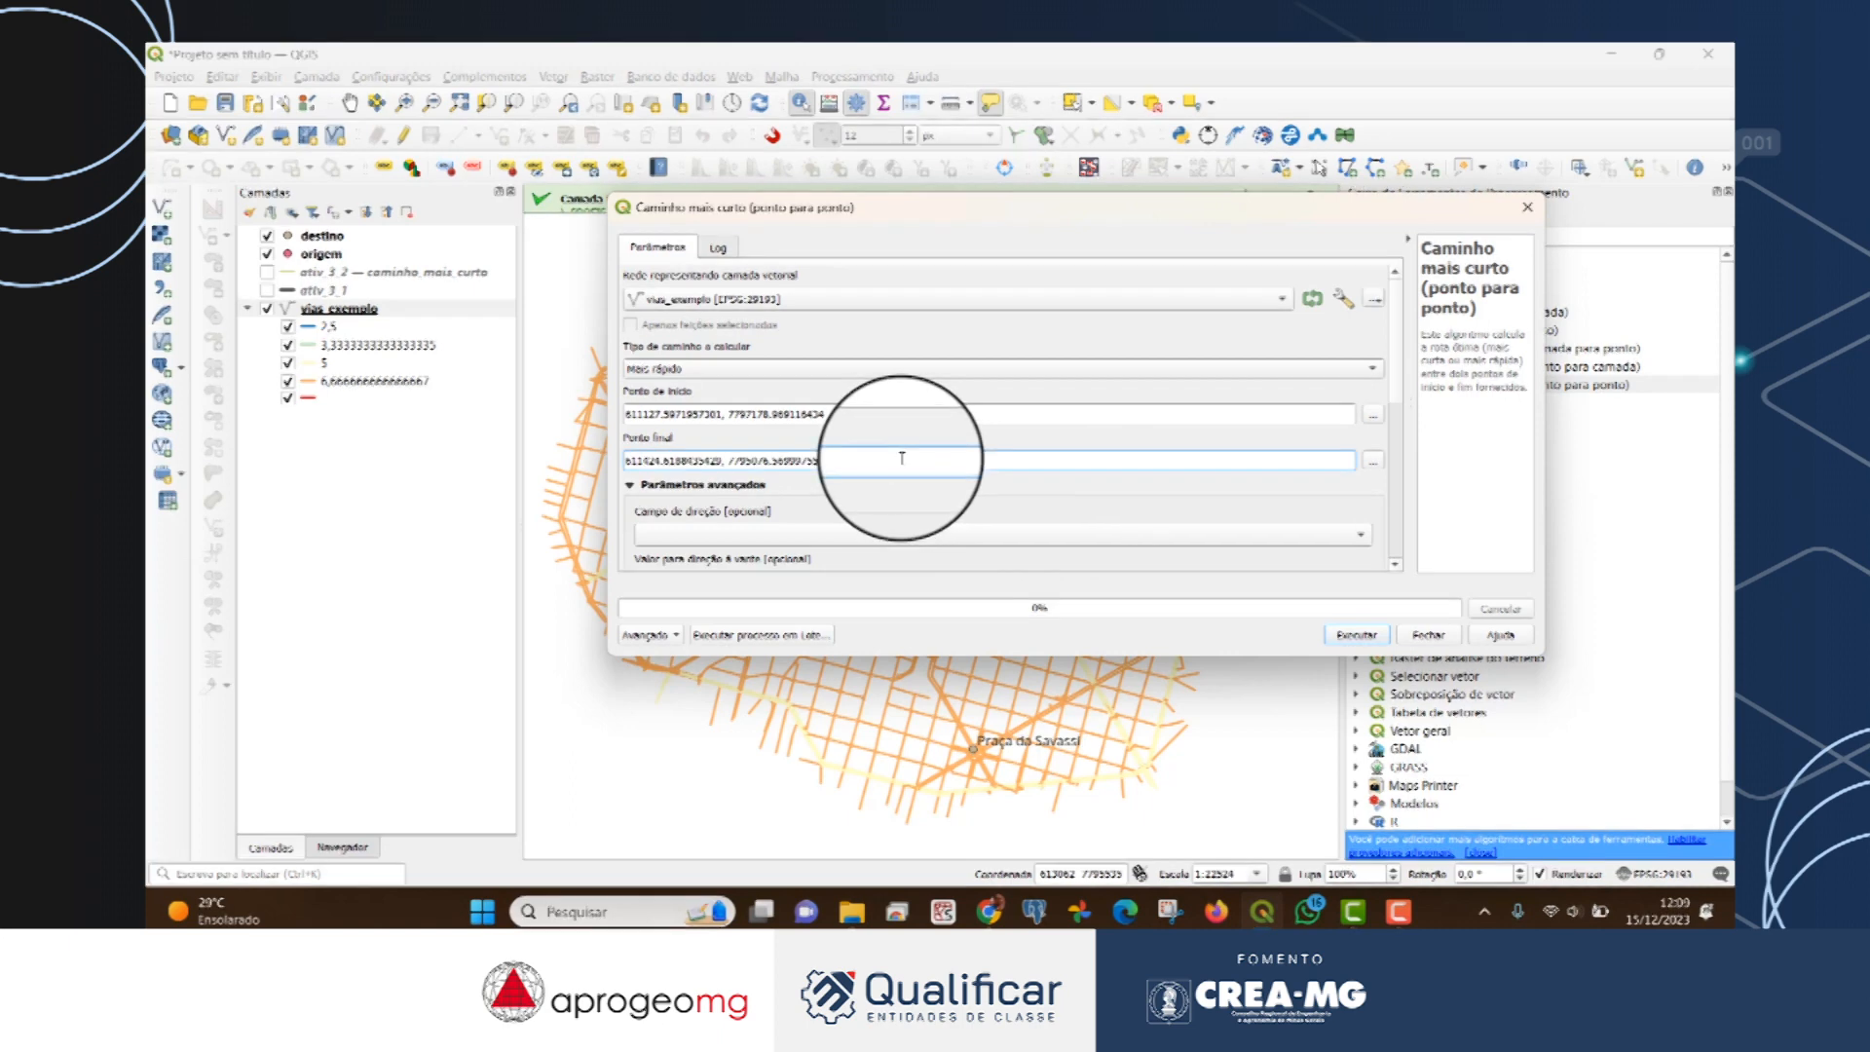
Set the route's speed field to vel_test, the default speed to 5 km/h and the topology tolerance to 10 metres.
left_click_drag(1398, 376, 1427, 536)
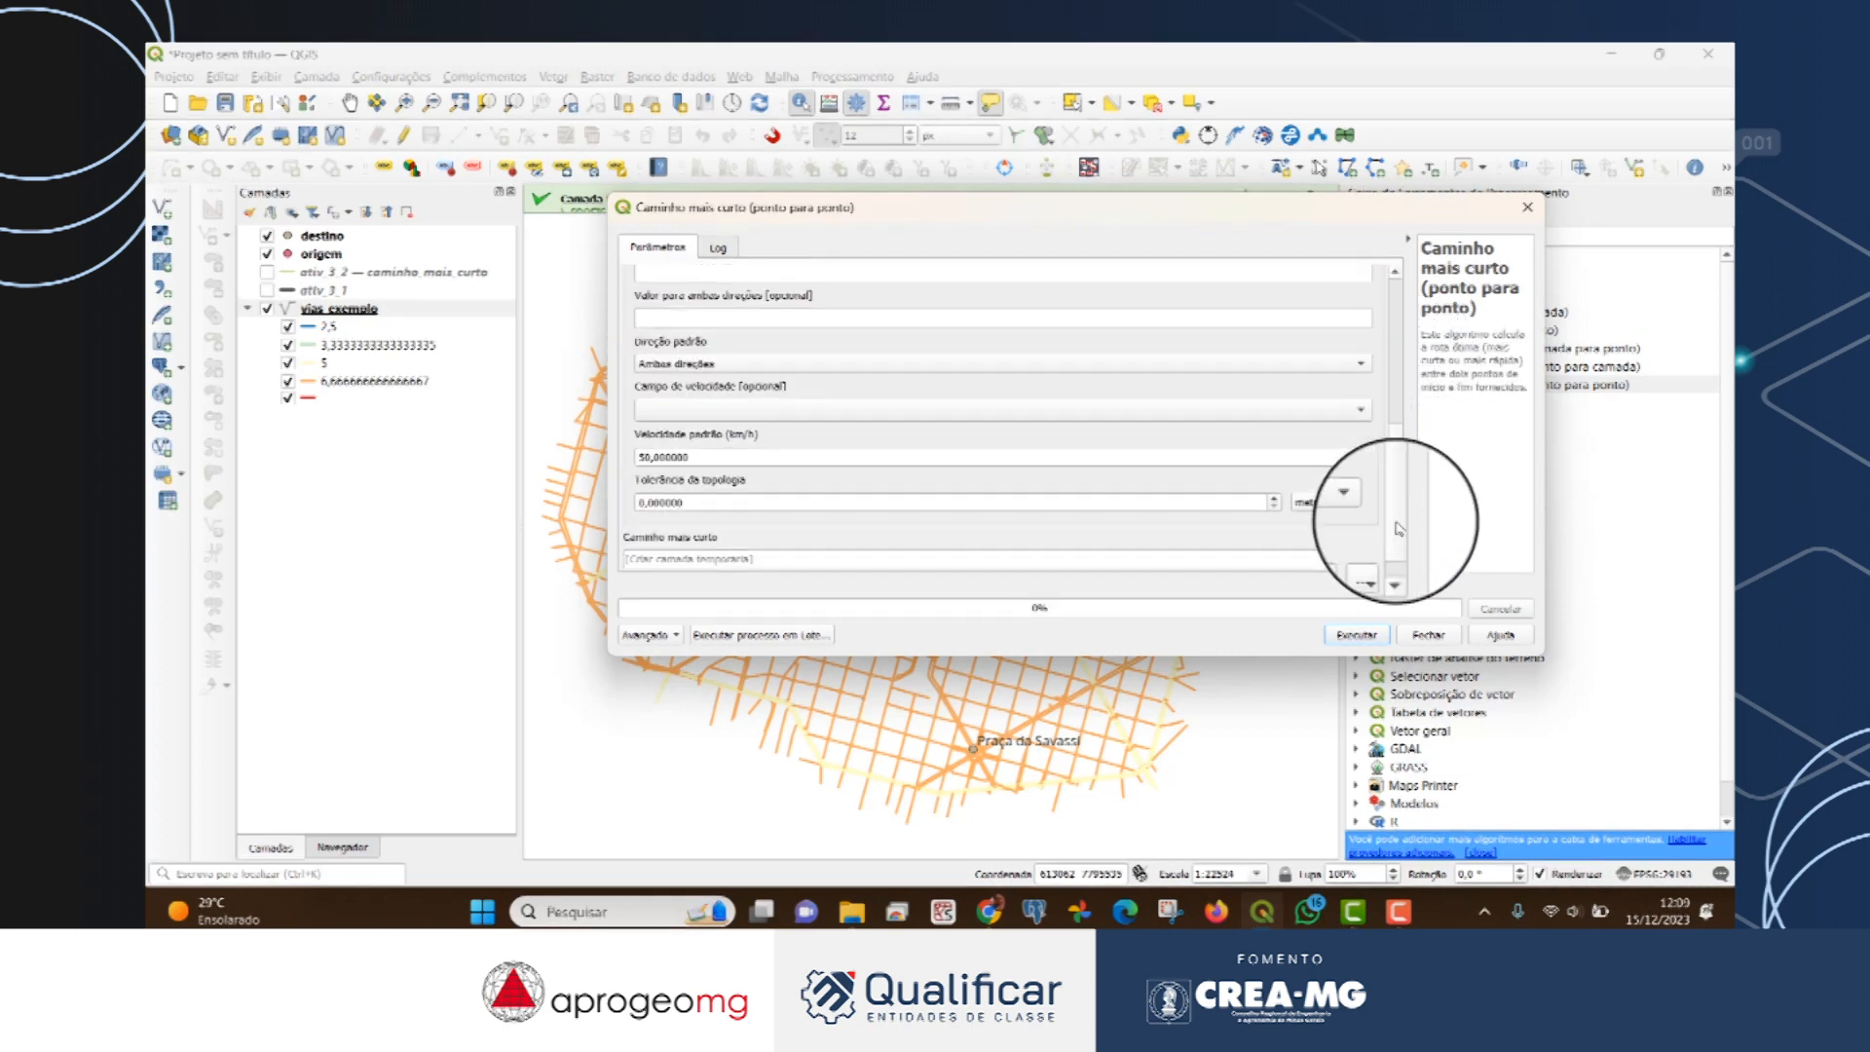
left_click(809, 412)
left_click(804, 567)
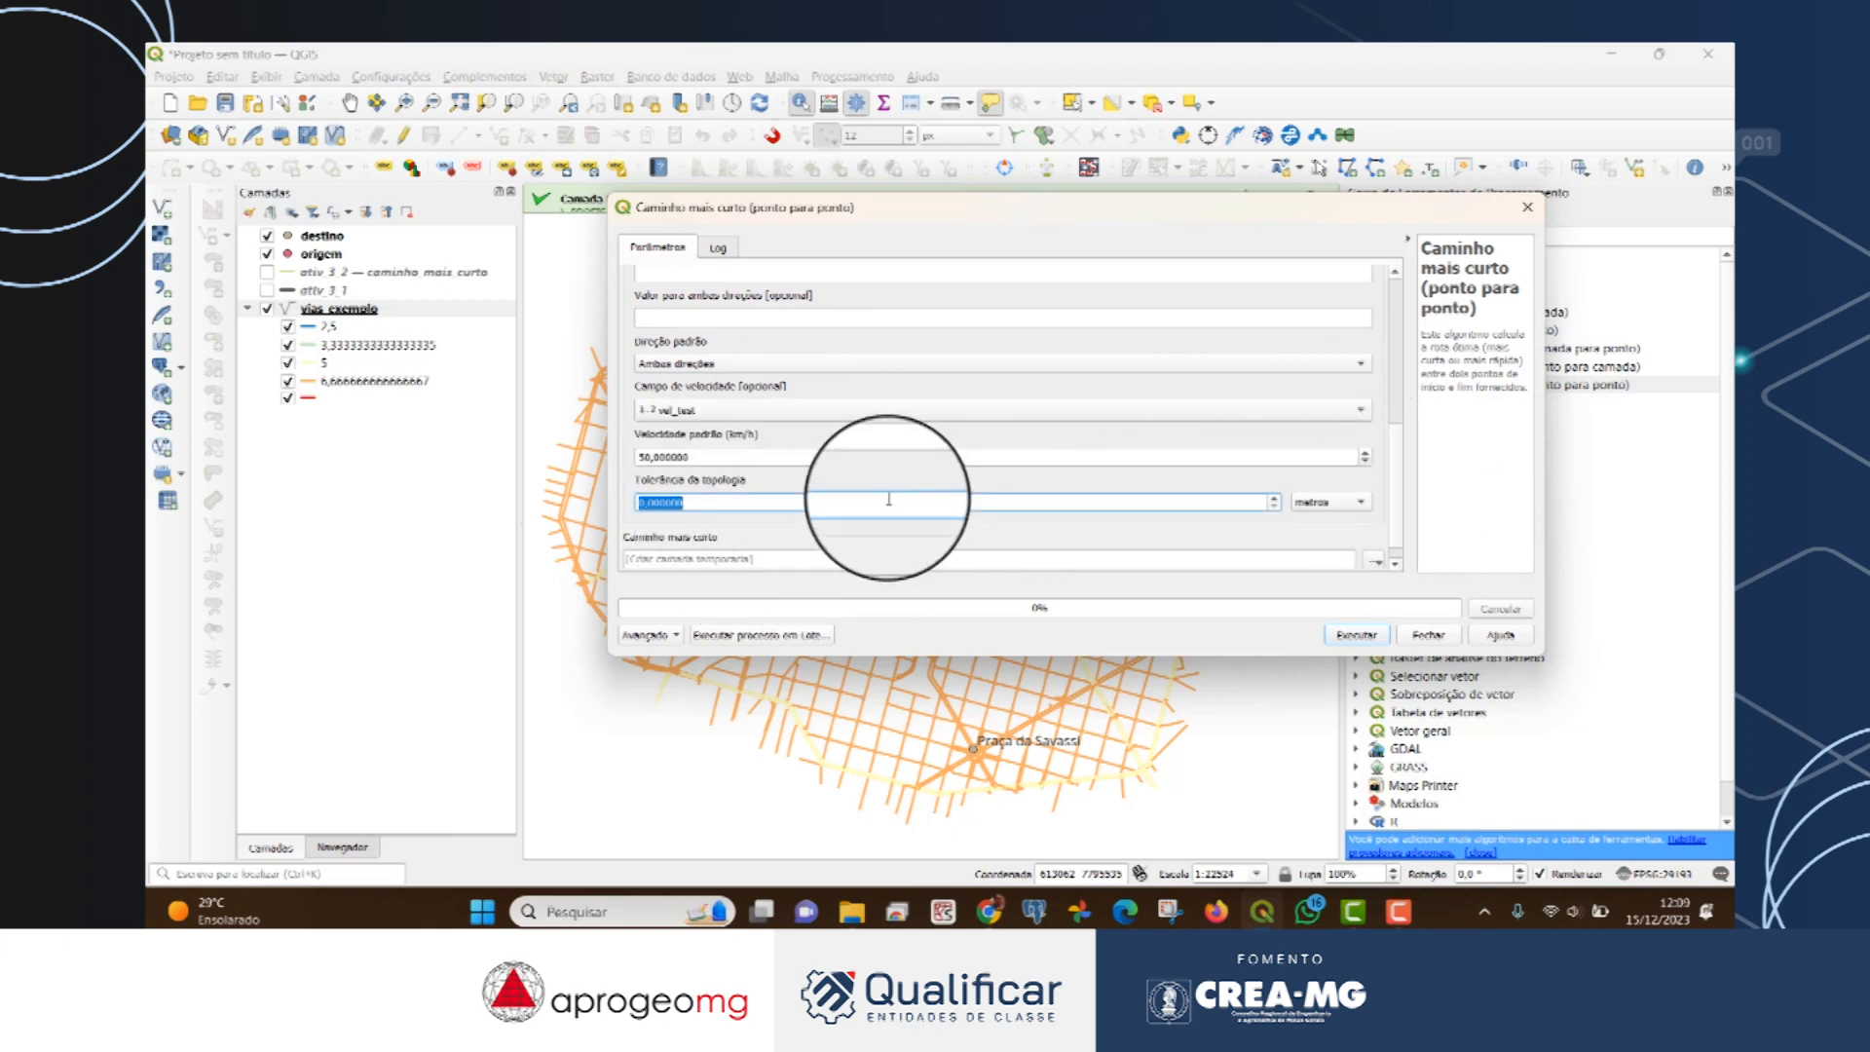
type("10")
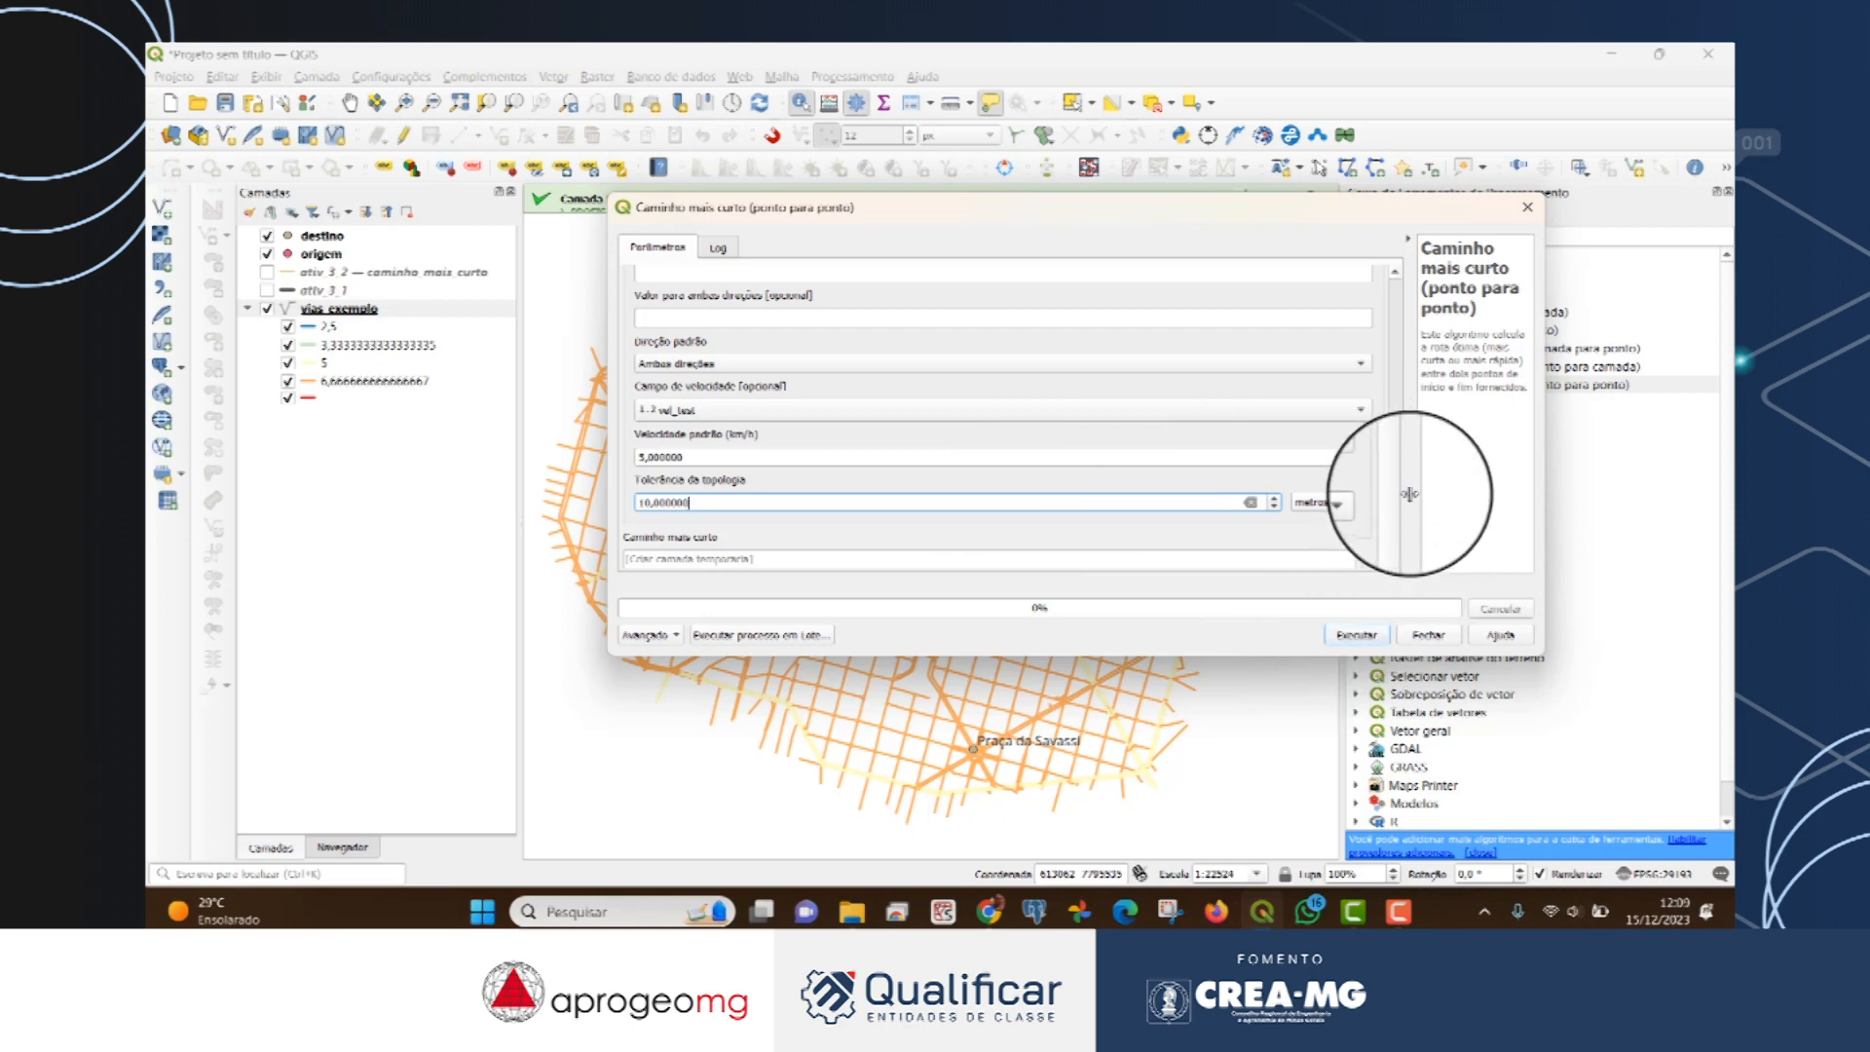
Check the route parameters, run the fastest-route calculation on vias_exemplo and close the tool.
left_click_drag(1399, 522, 1396, 324)
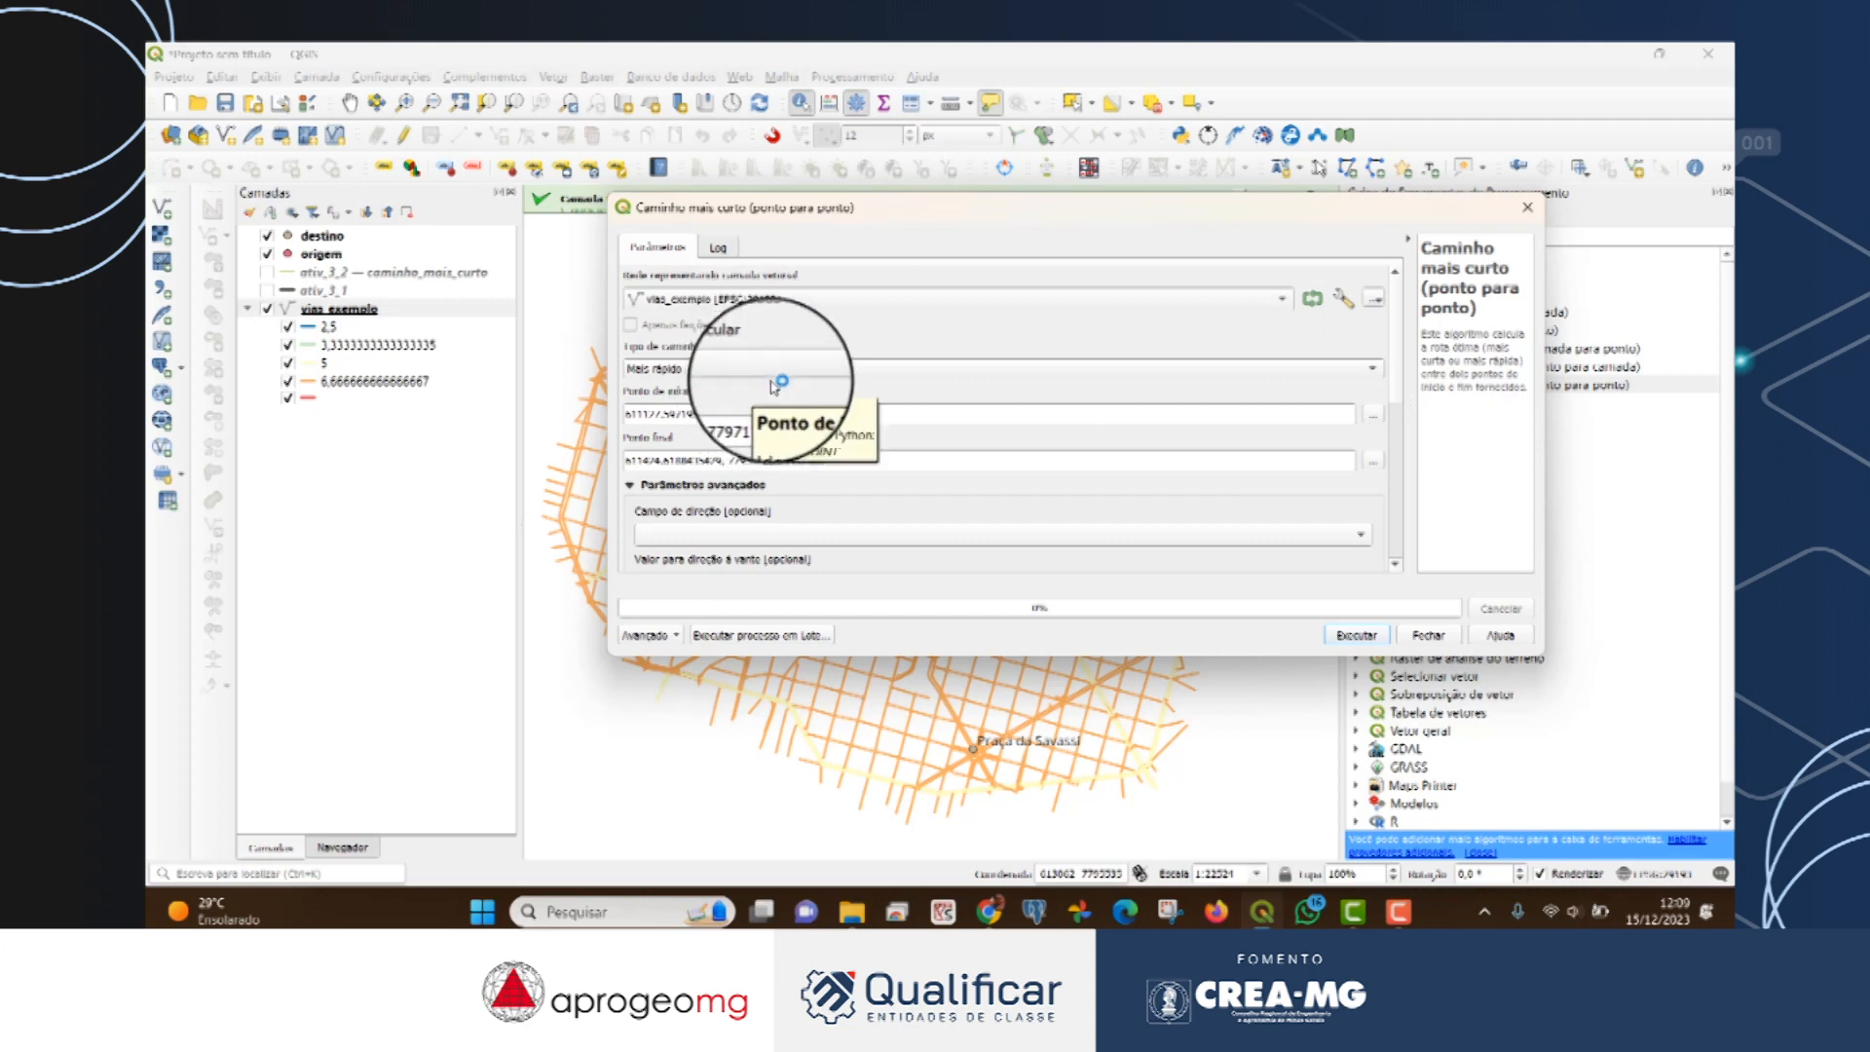
left_click_drag(1395, 394, 1398, 543)
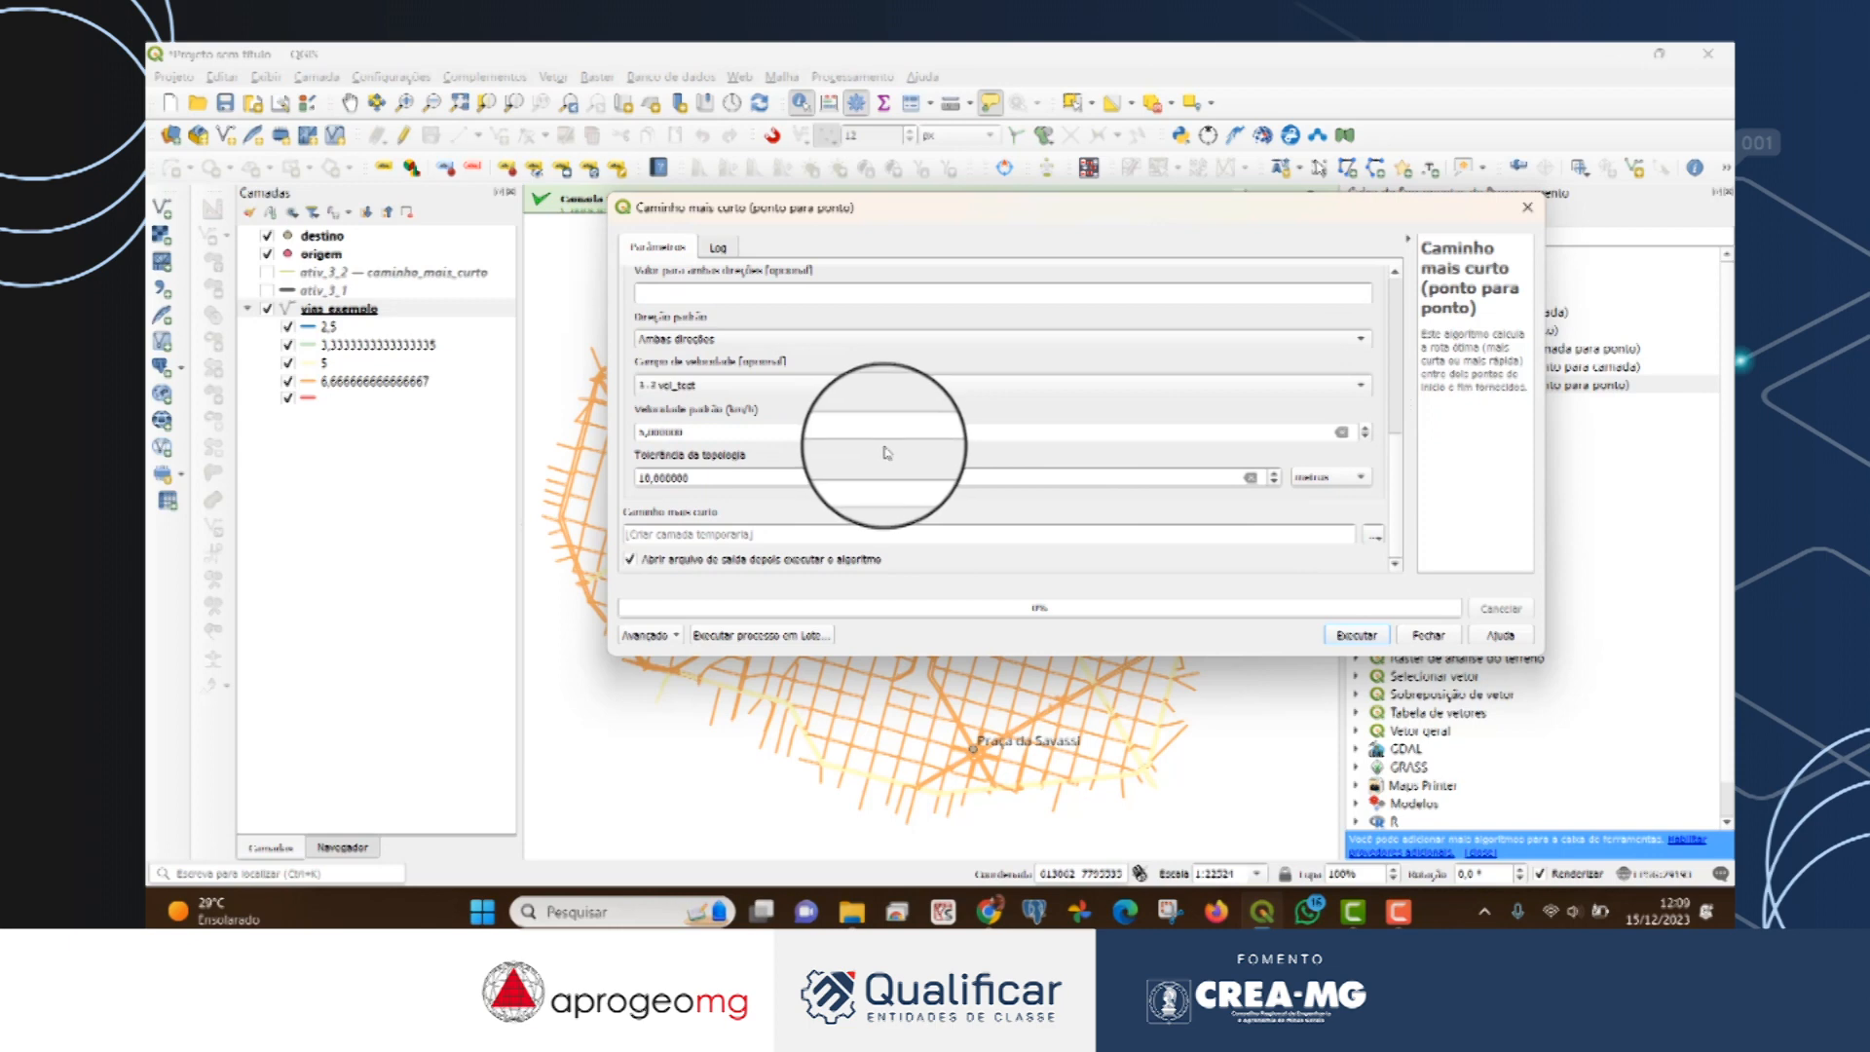
left_click(1364, 641)
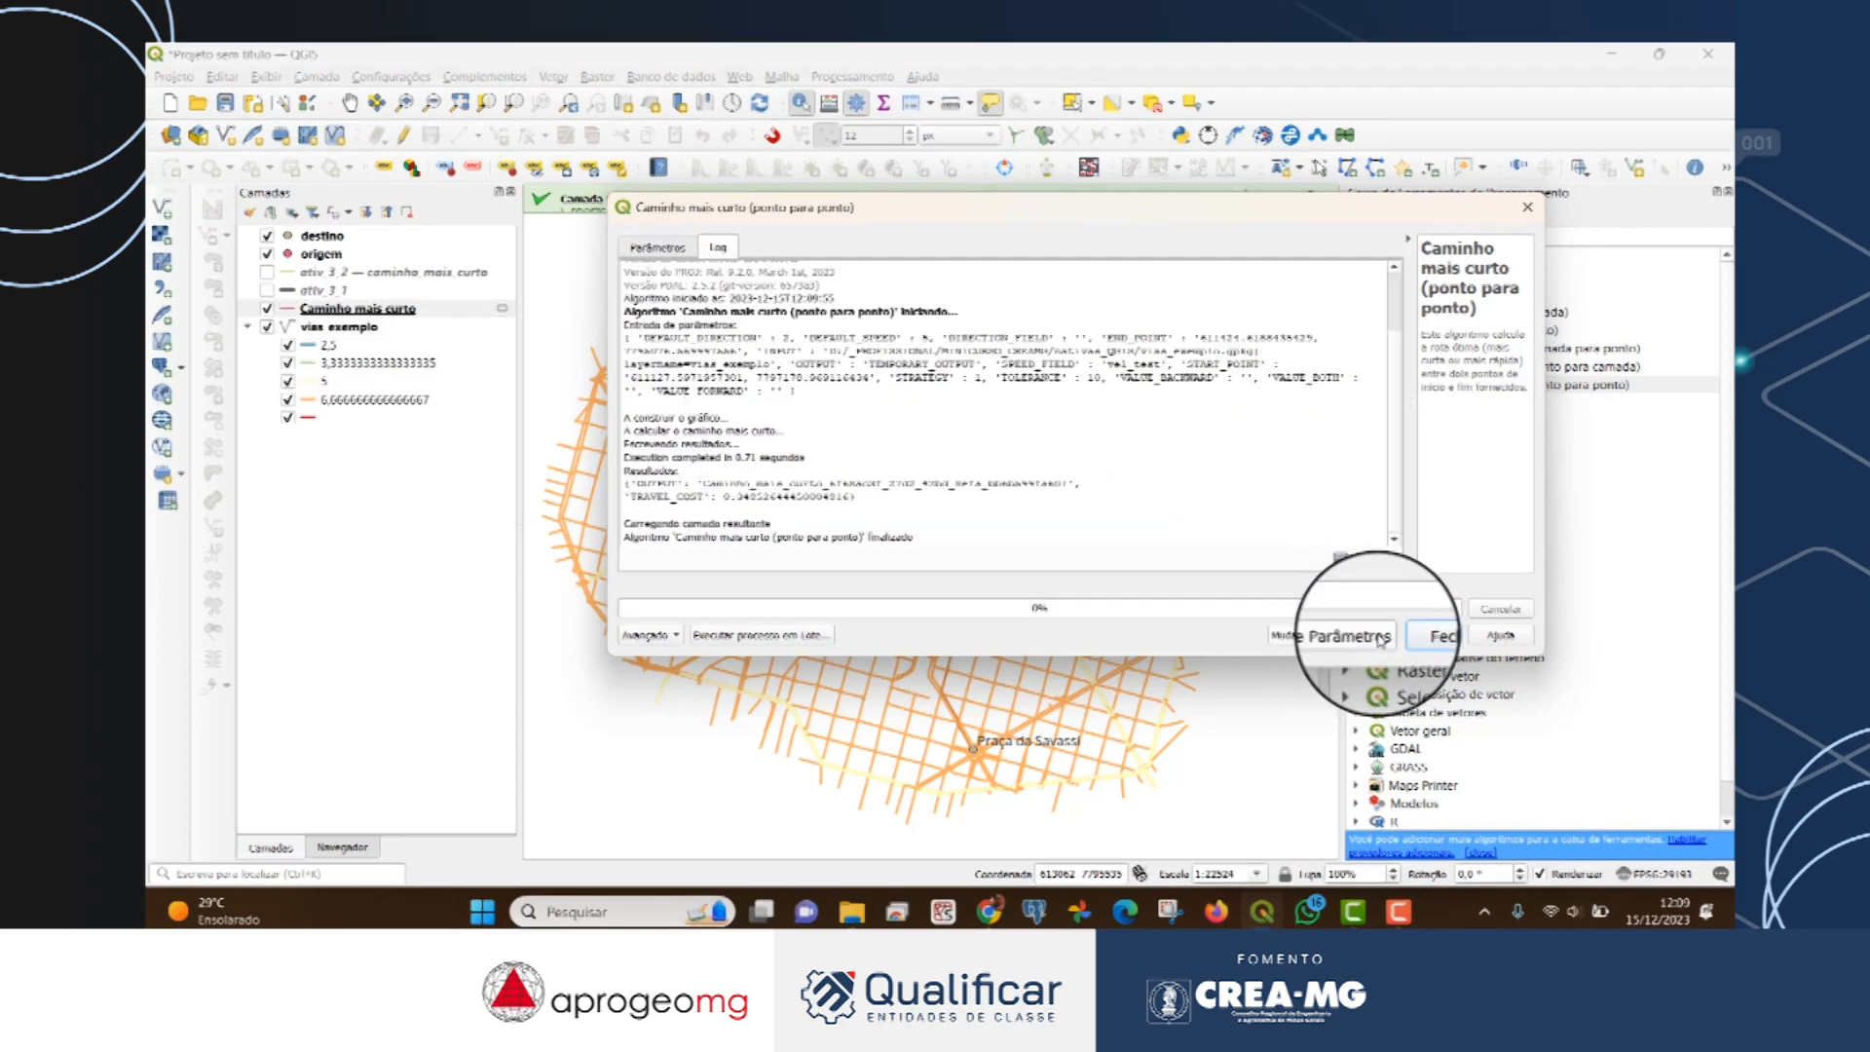
left_click(1425, 637)
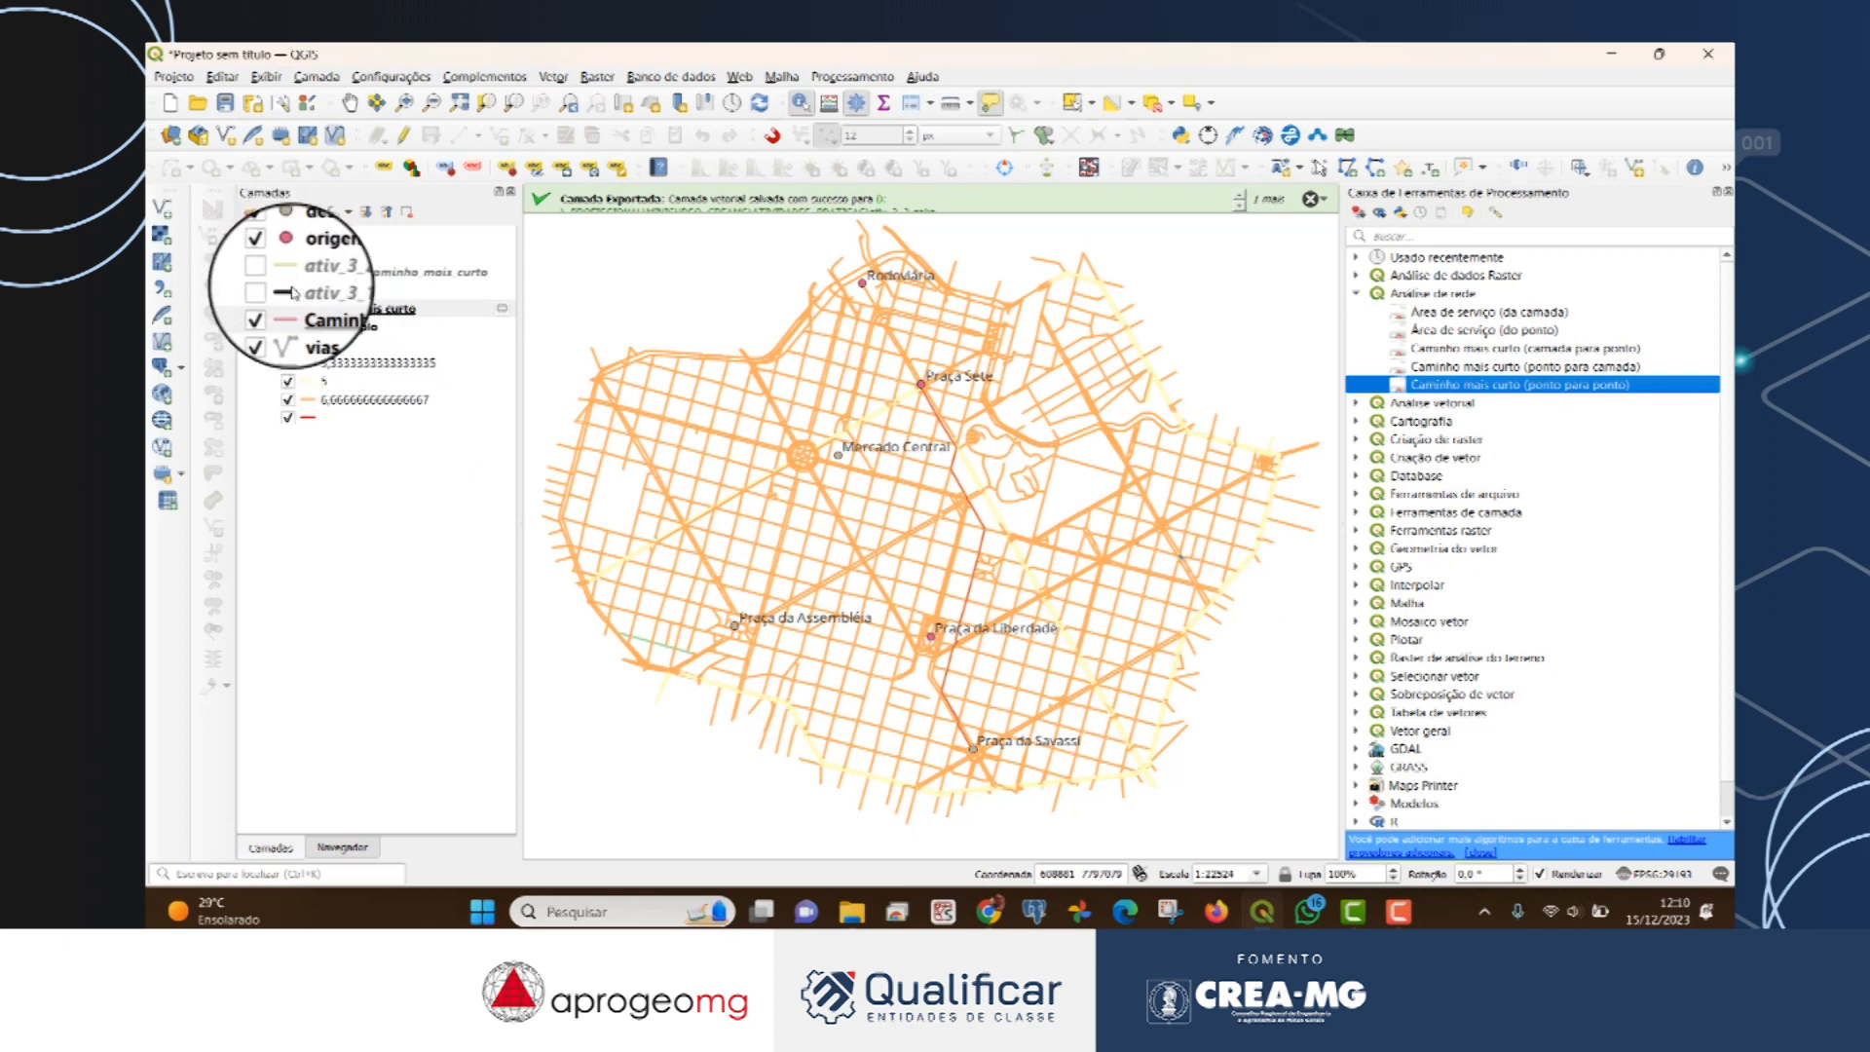
Copy the style of the ativ_3_1 layer and paste all its style categories onto ativ_3_2.
right_click(309, 289)
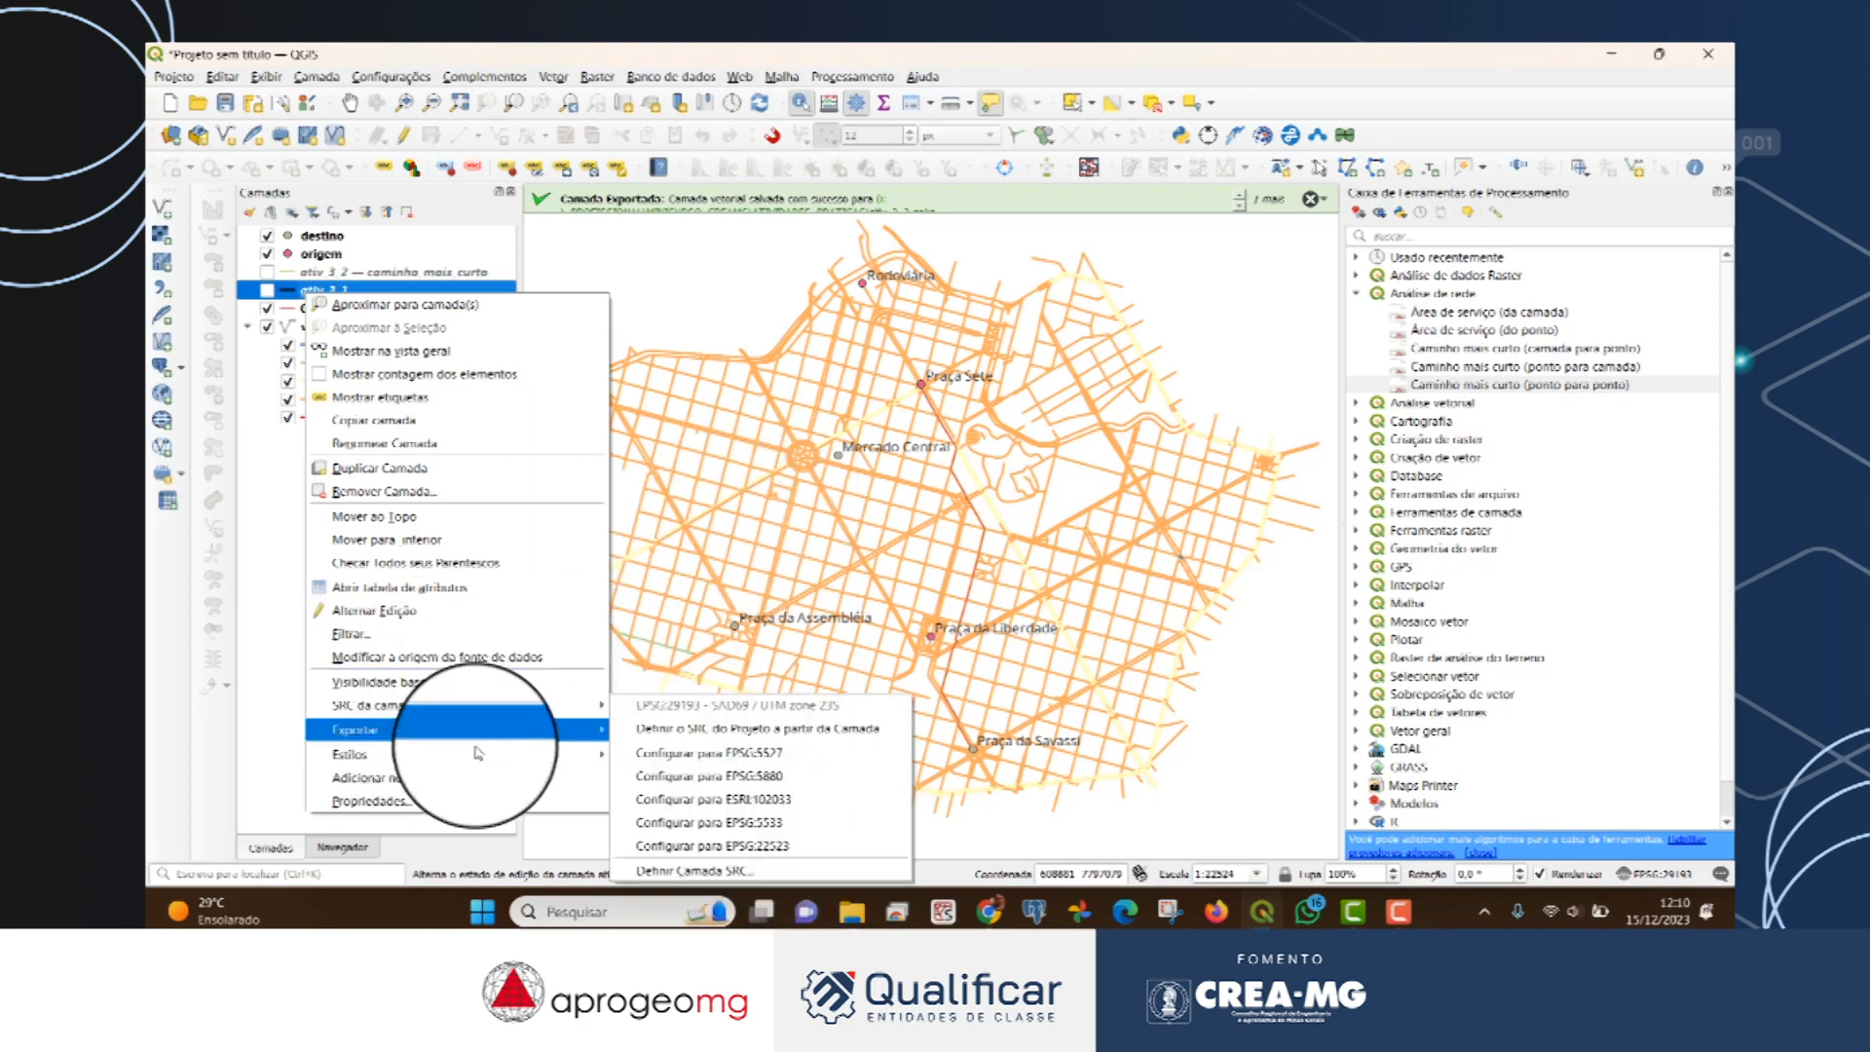
mouse_move(598, 760)
mouse_move(663, 463)
left_click(794, 466)
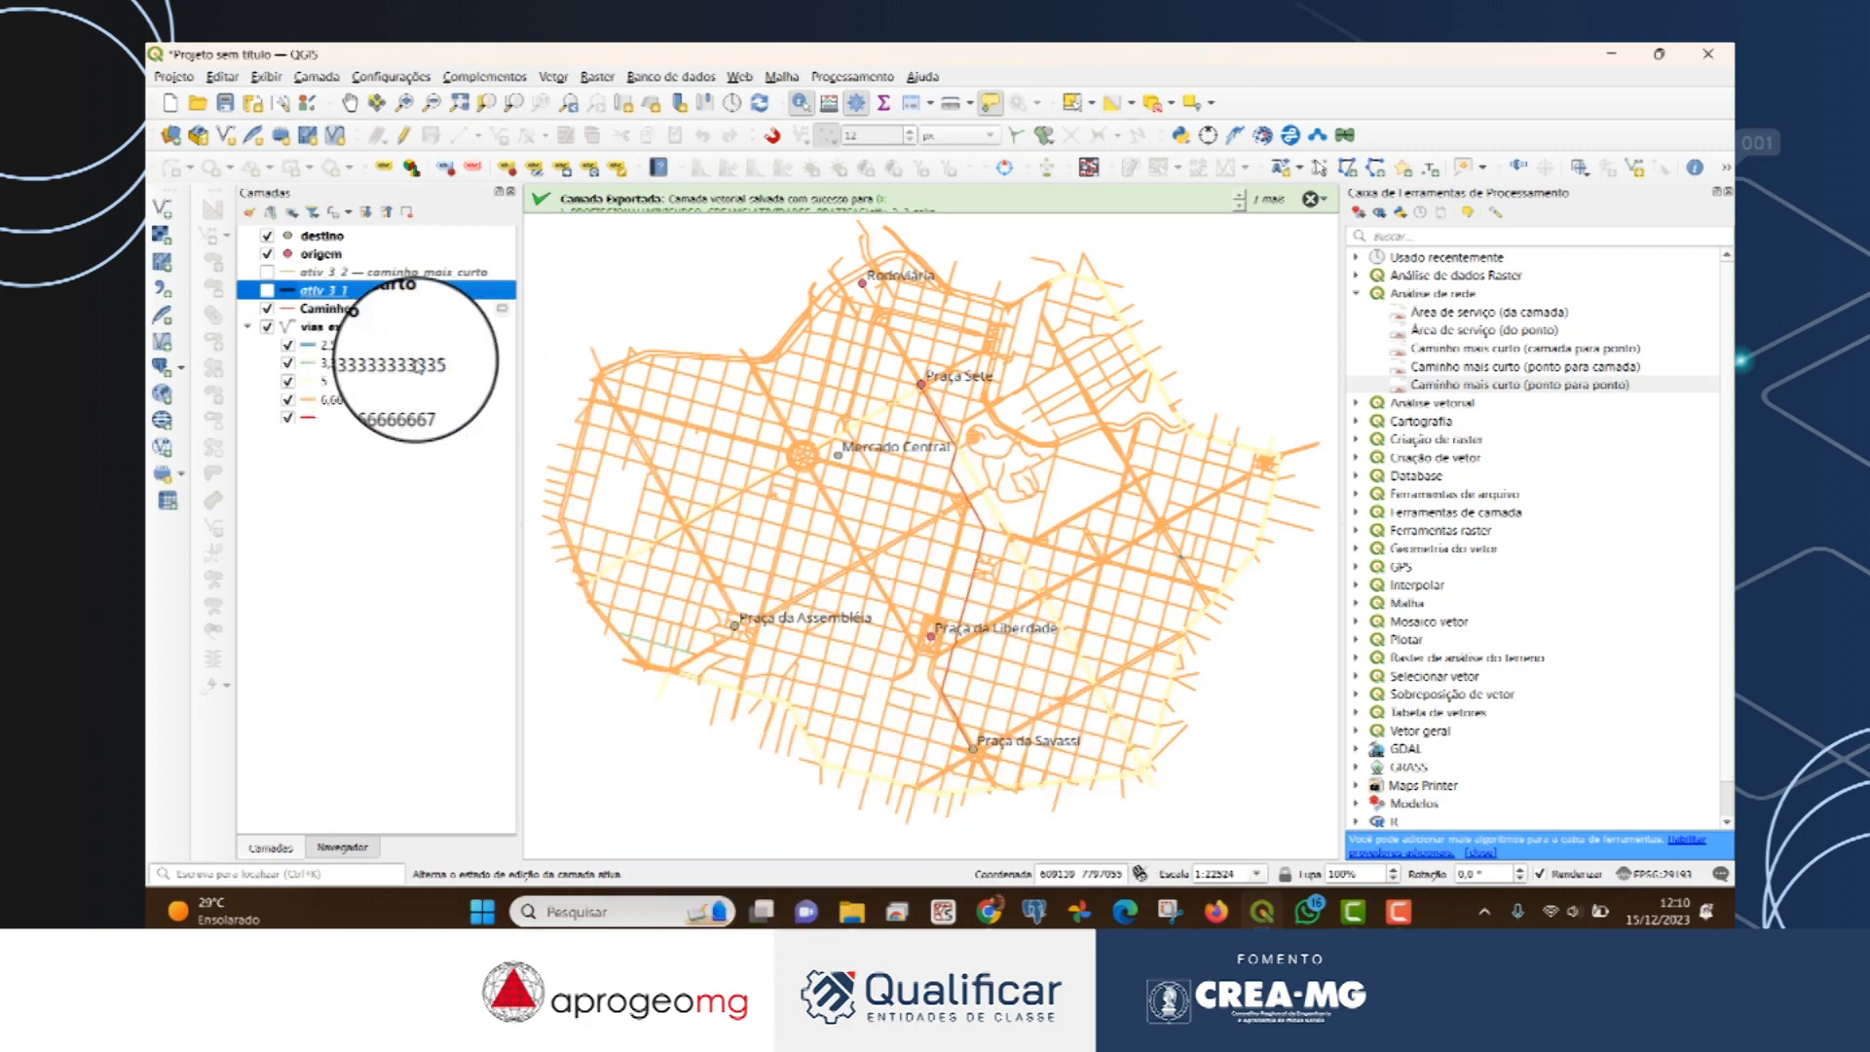
right_click(324, 276)
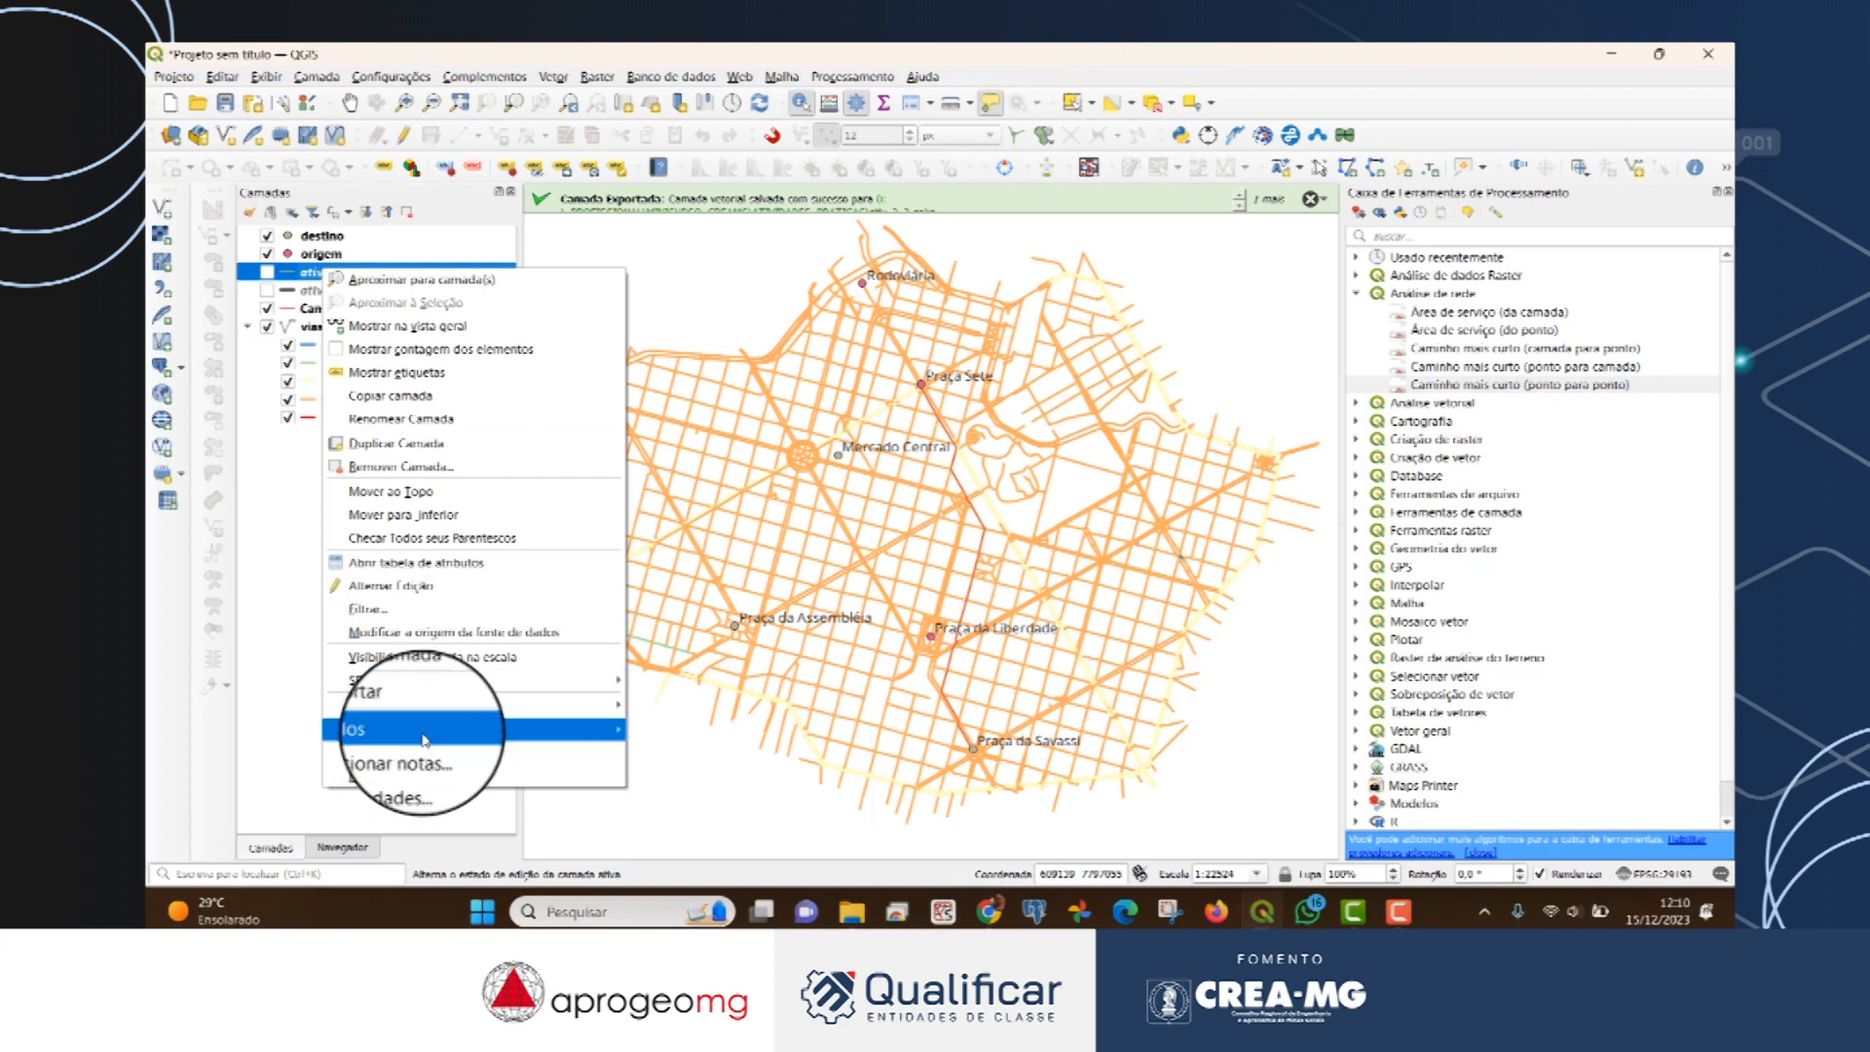
mouse_move(532, 743)
mouse_move(740, 461)
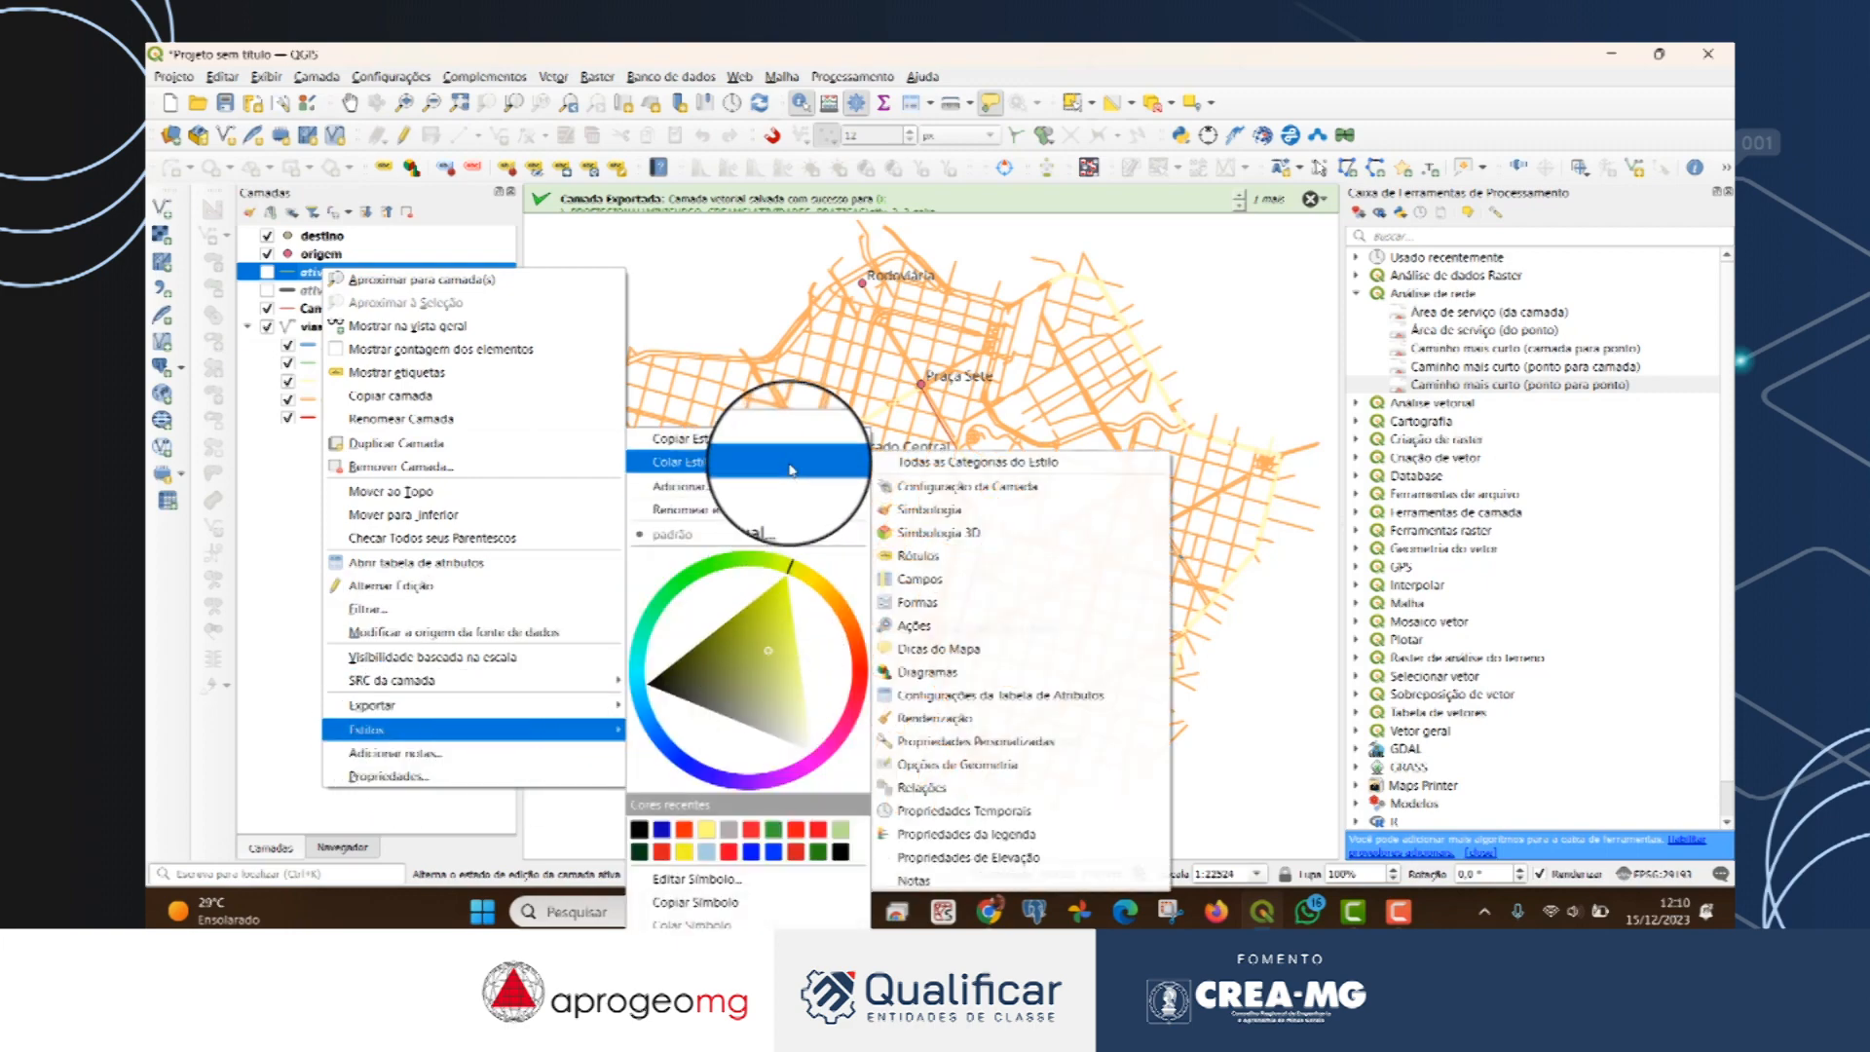
left_click(950, 468)
Display ativ_3_2 and compare it with the new Caminho mais curto route, hiding vias_exemplo and showing it again.
left_click(267, 275)
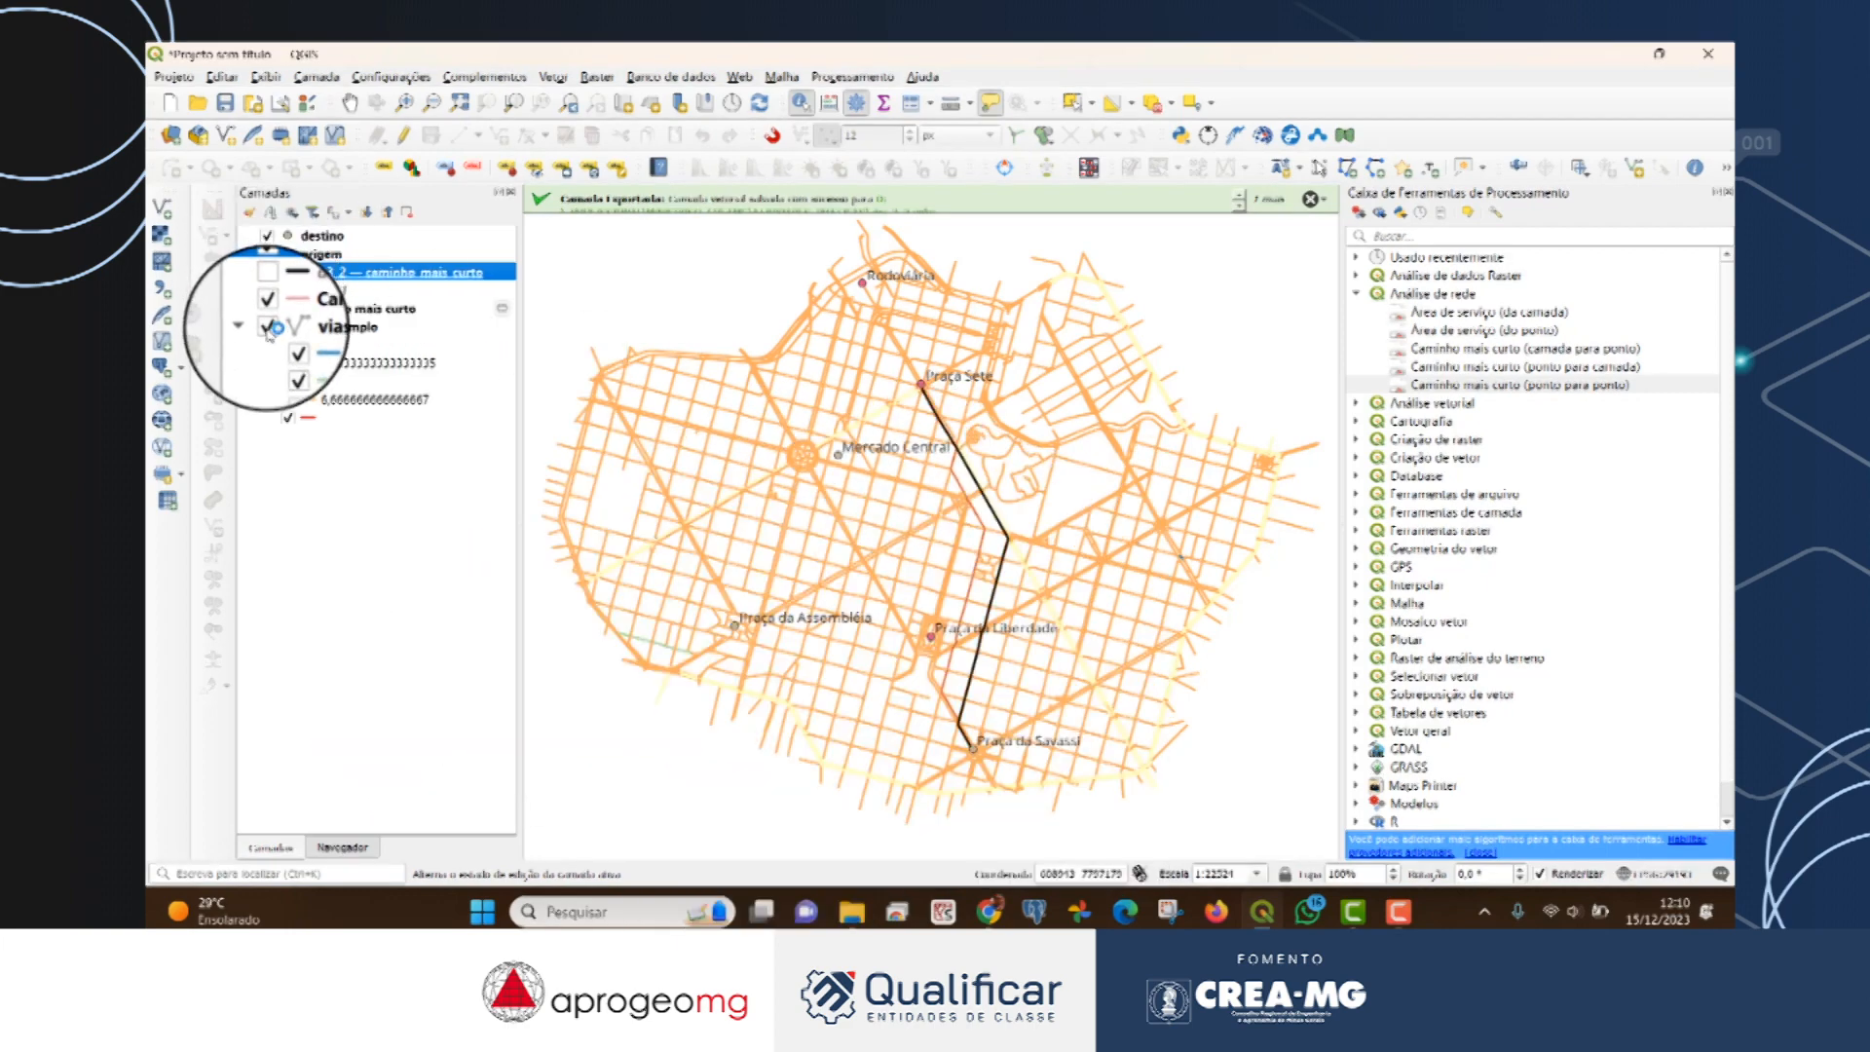
left_click(266, 325)
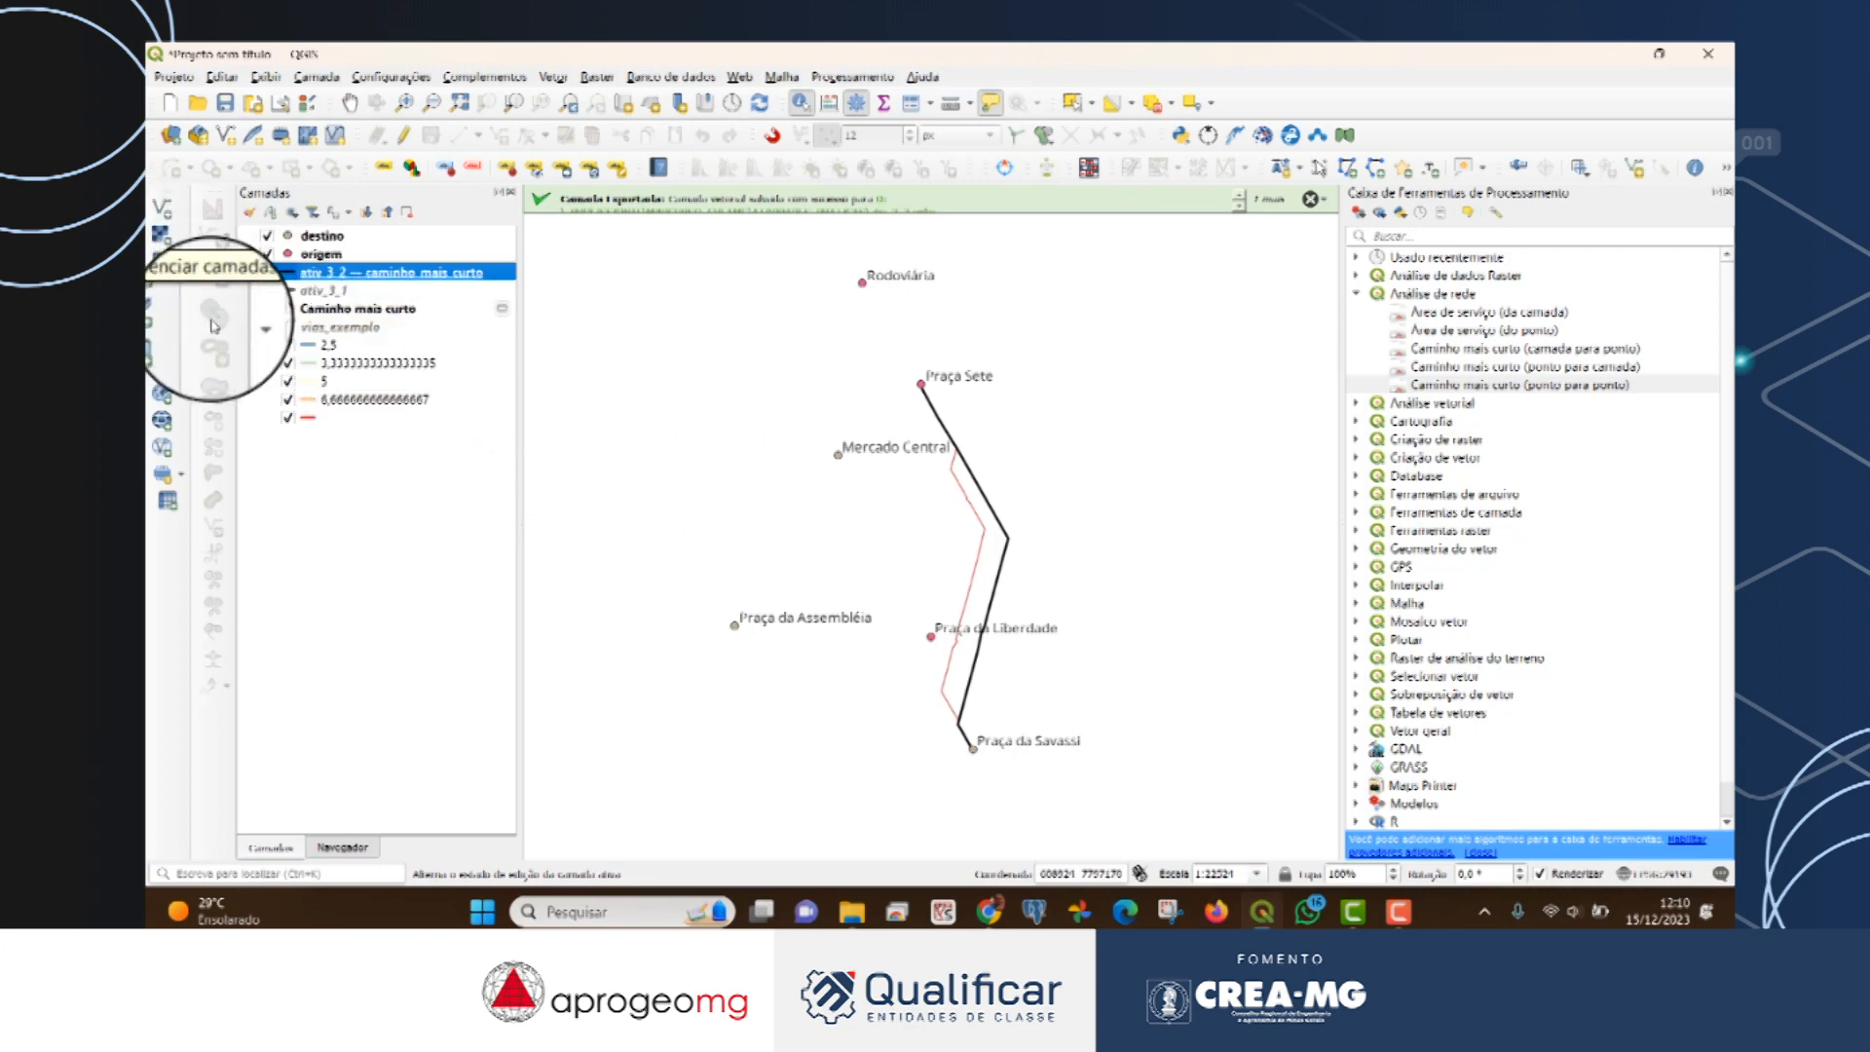
left_click(267, 327)
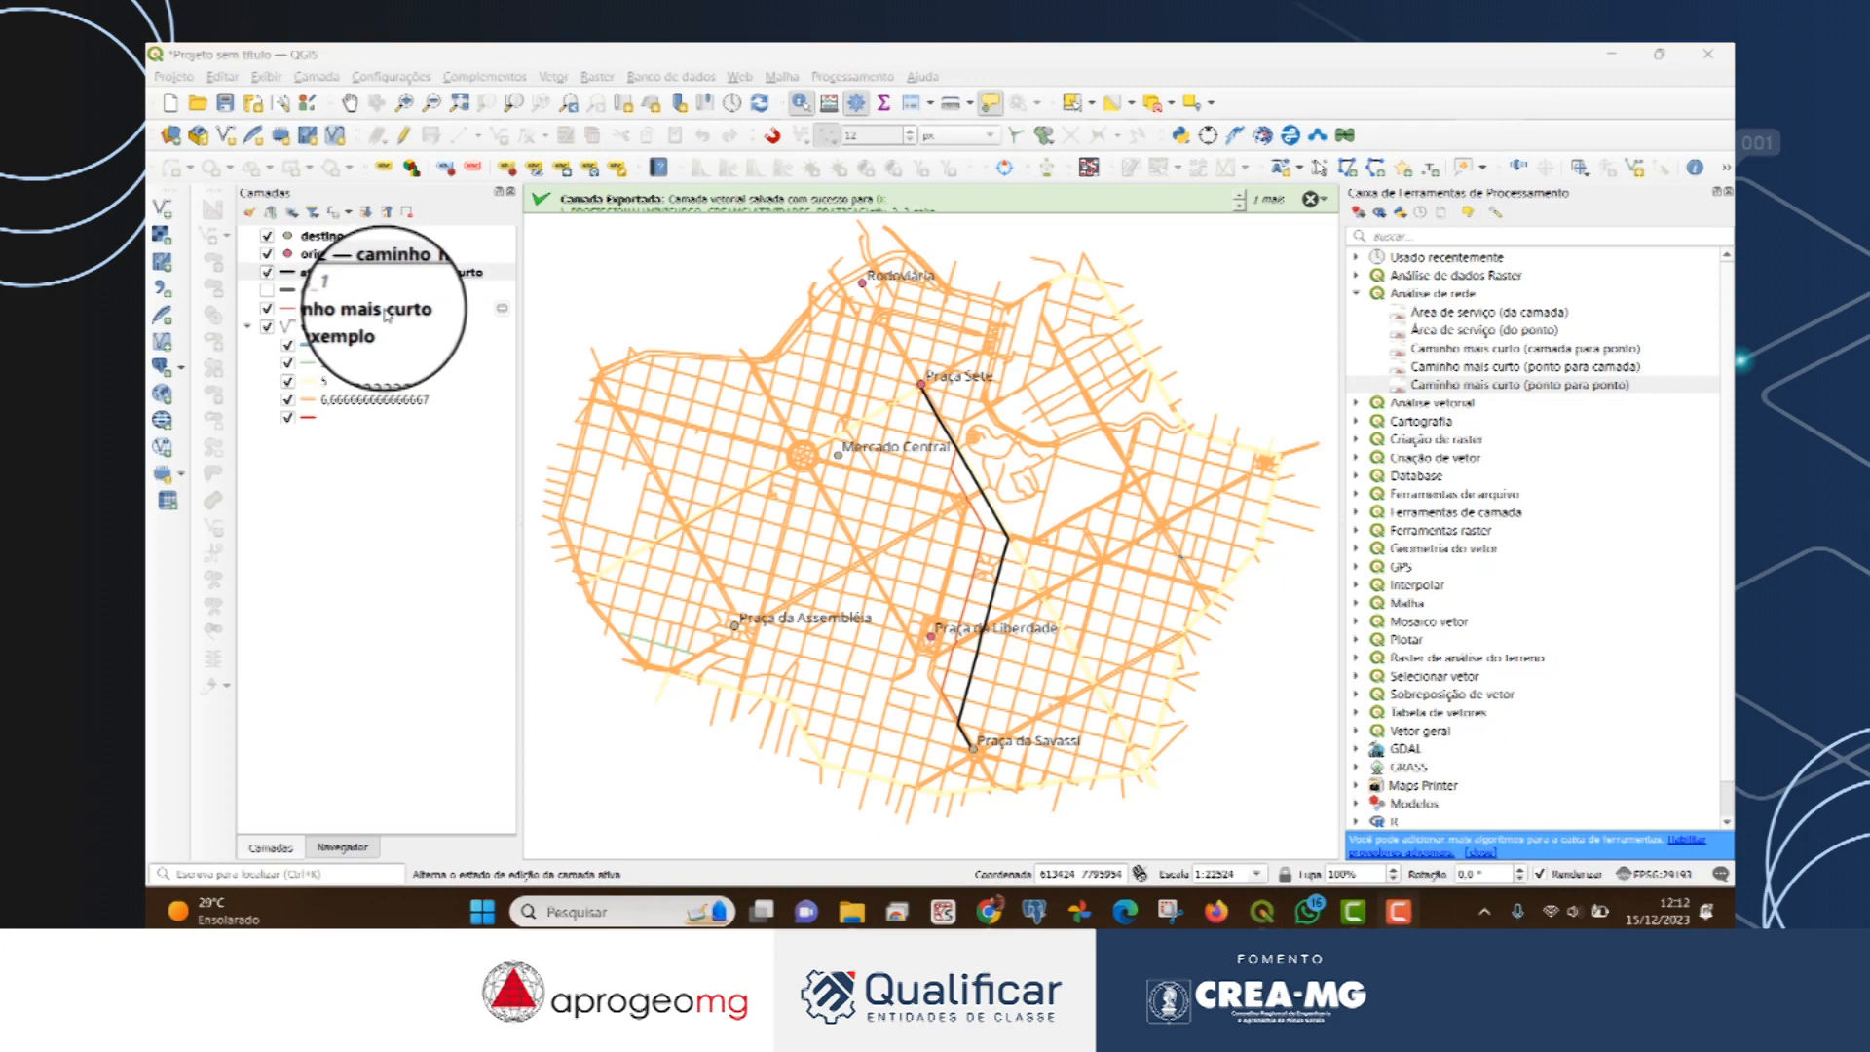
Export the temporary Caminho mais curto layer as GeoPackage ativ_3_3 in the ATIVIDADES_PRATICAS folder, adding it to the map.
left_click(386, 312)
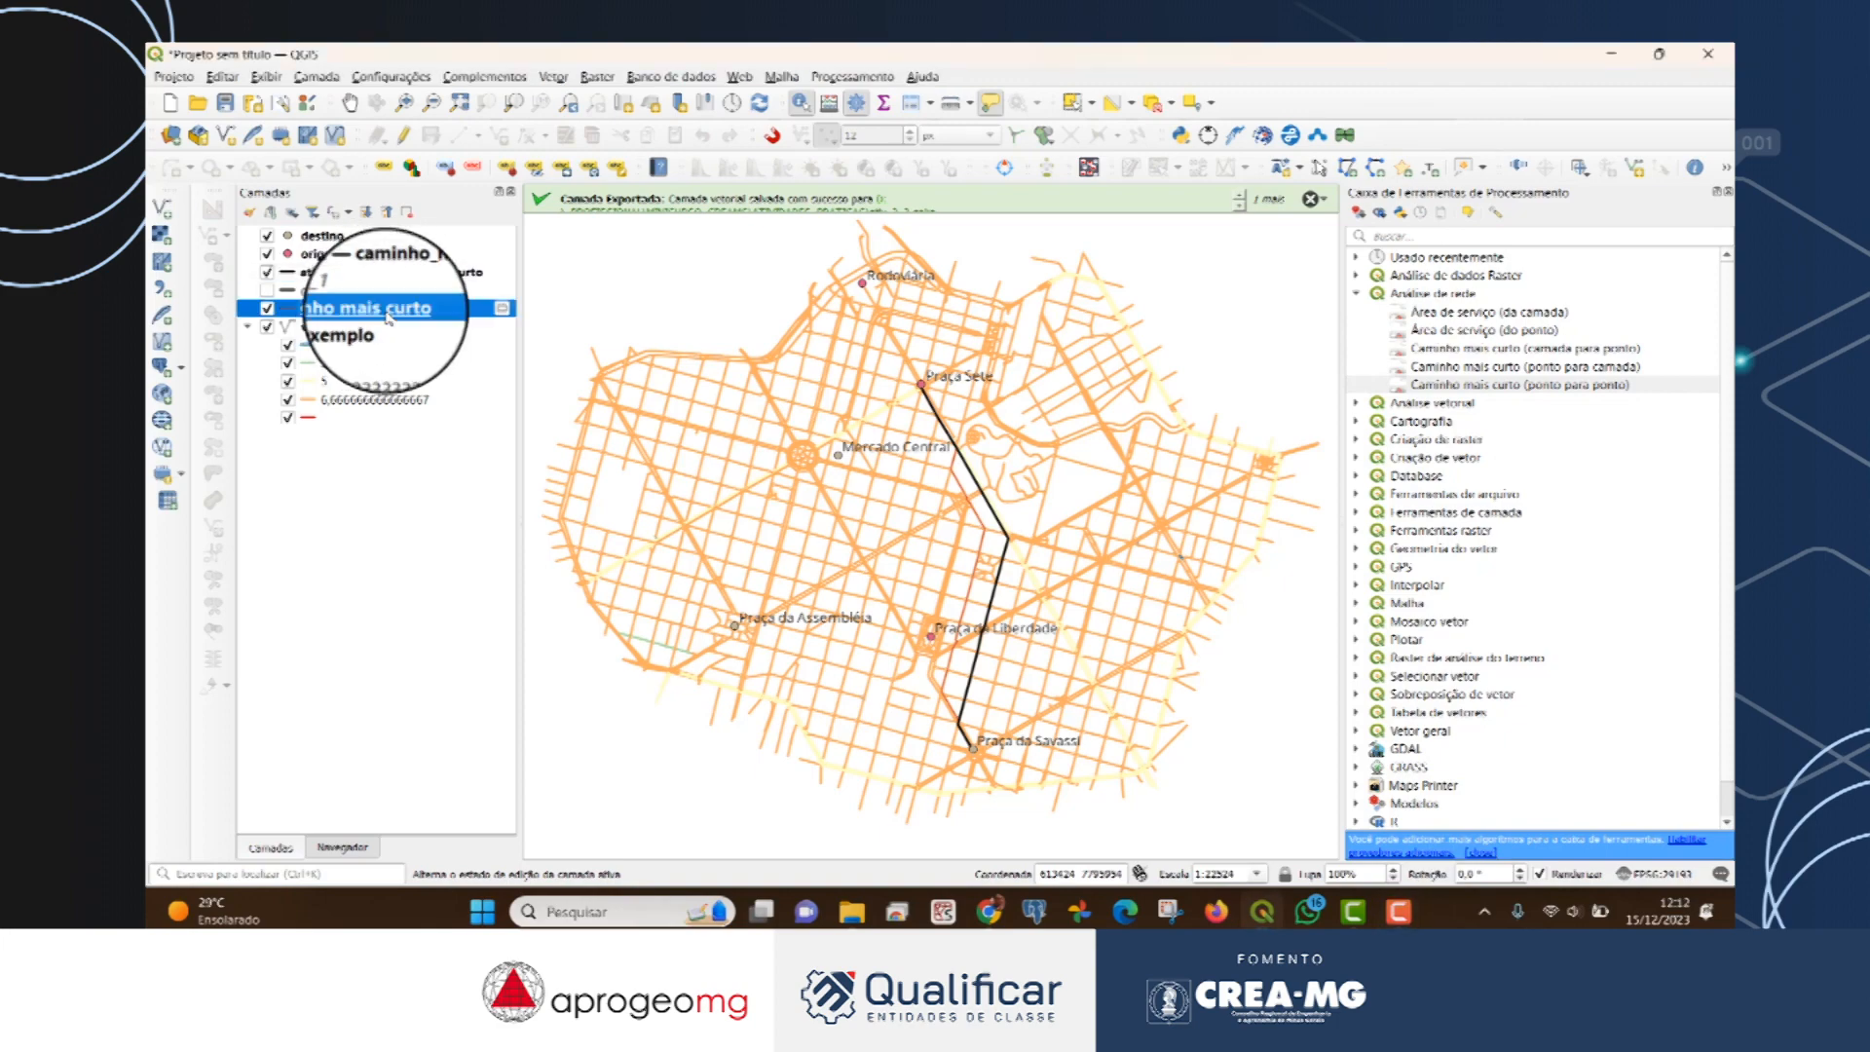
right_click(387, 316)
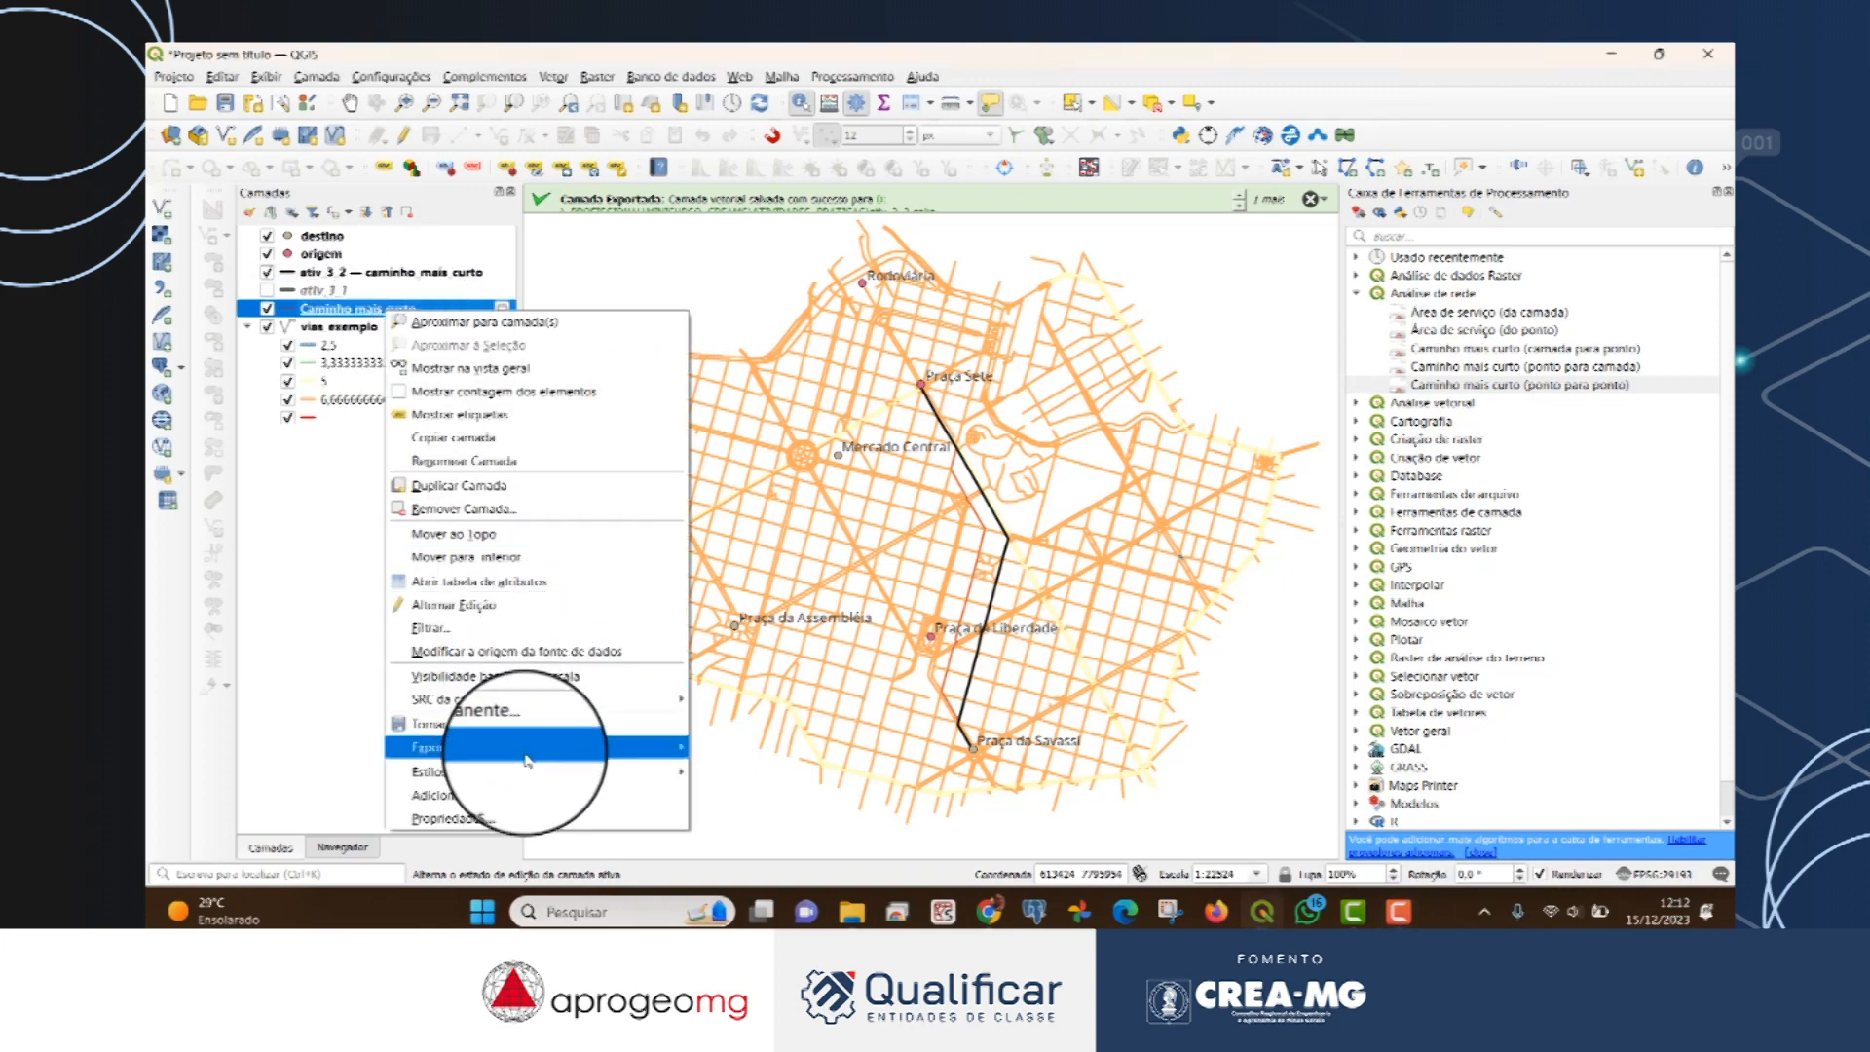
mouse_move(533, 763)
left_click(745, 747)
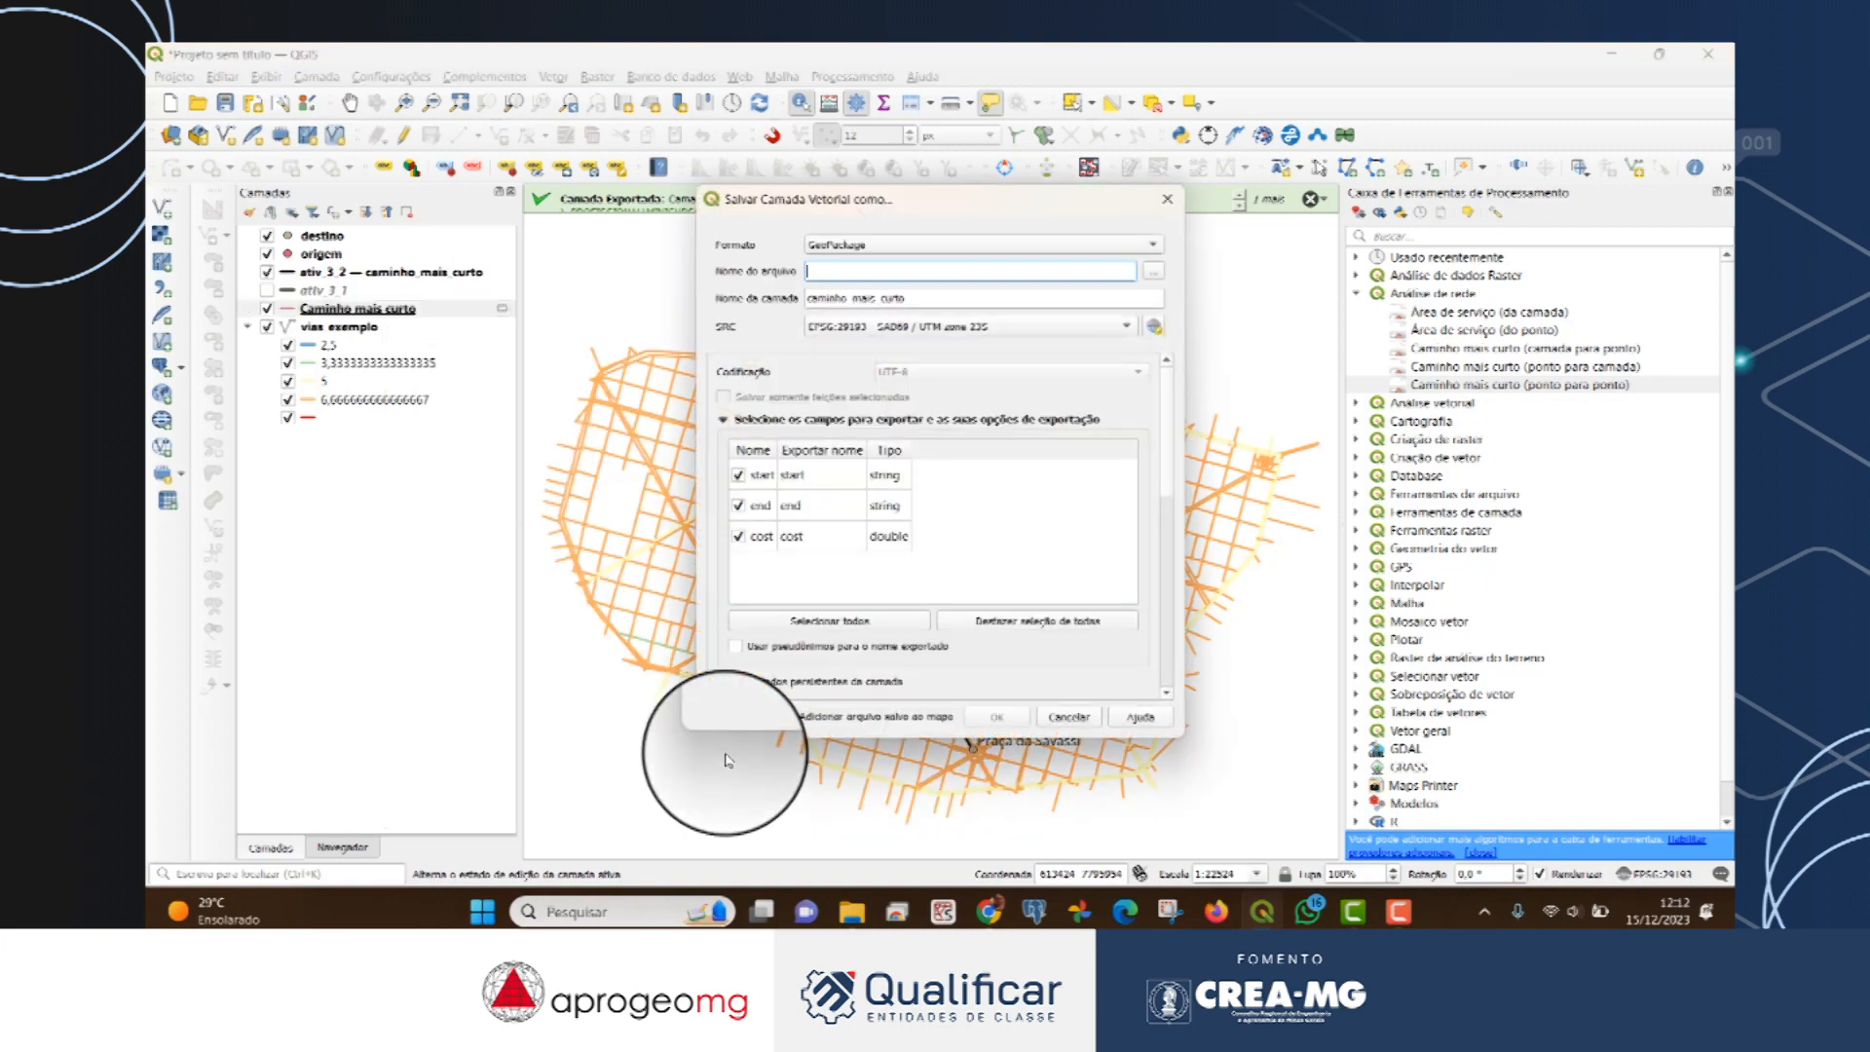
left_click(1156, 278)
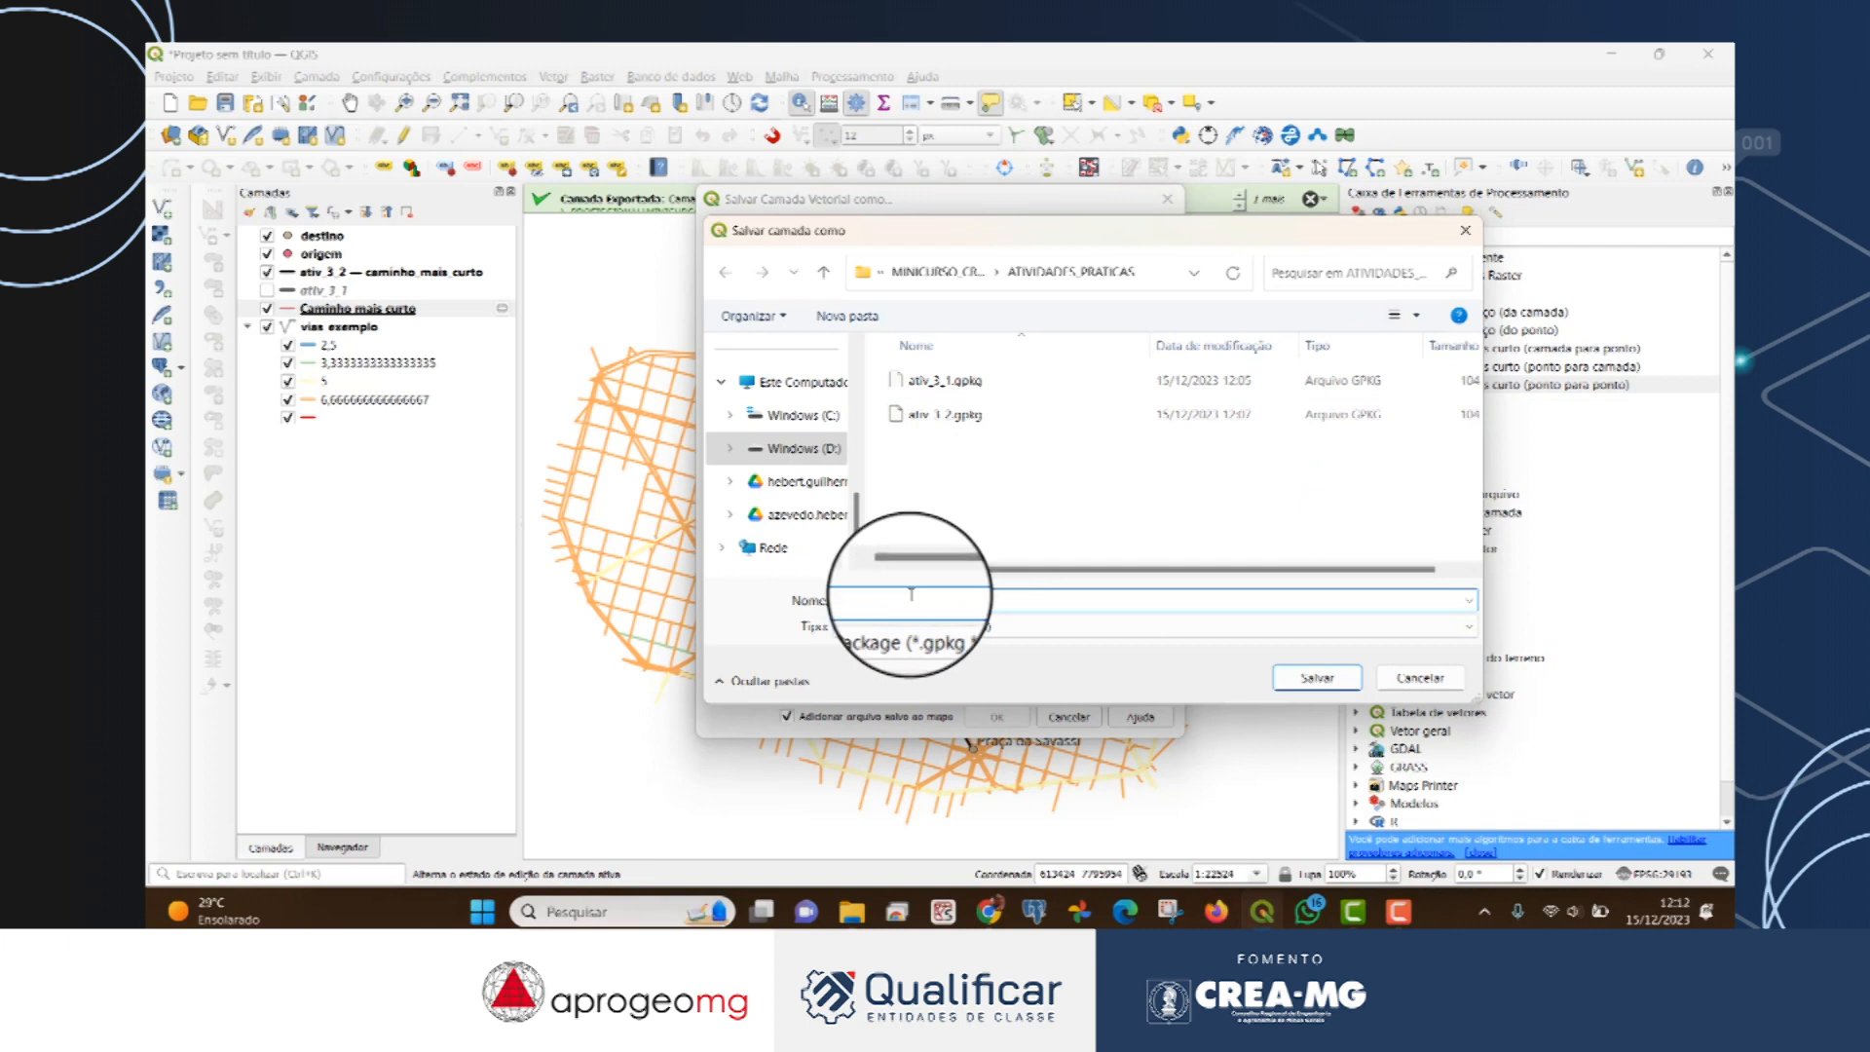
left_click(912, 594)
type("ativ_3")
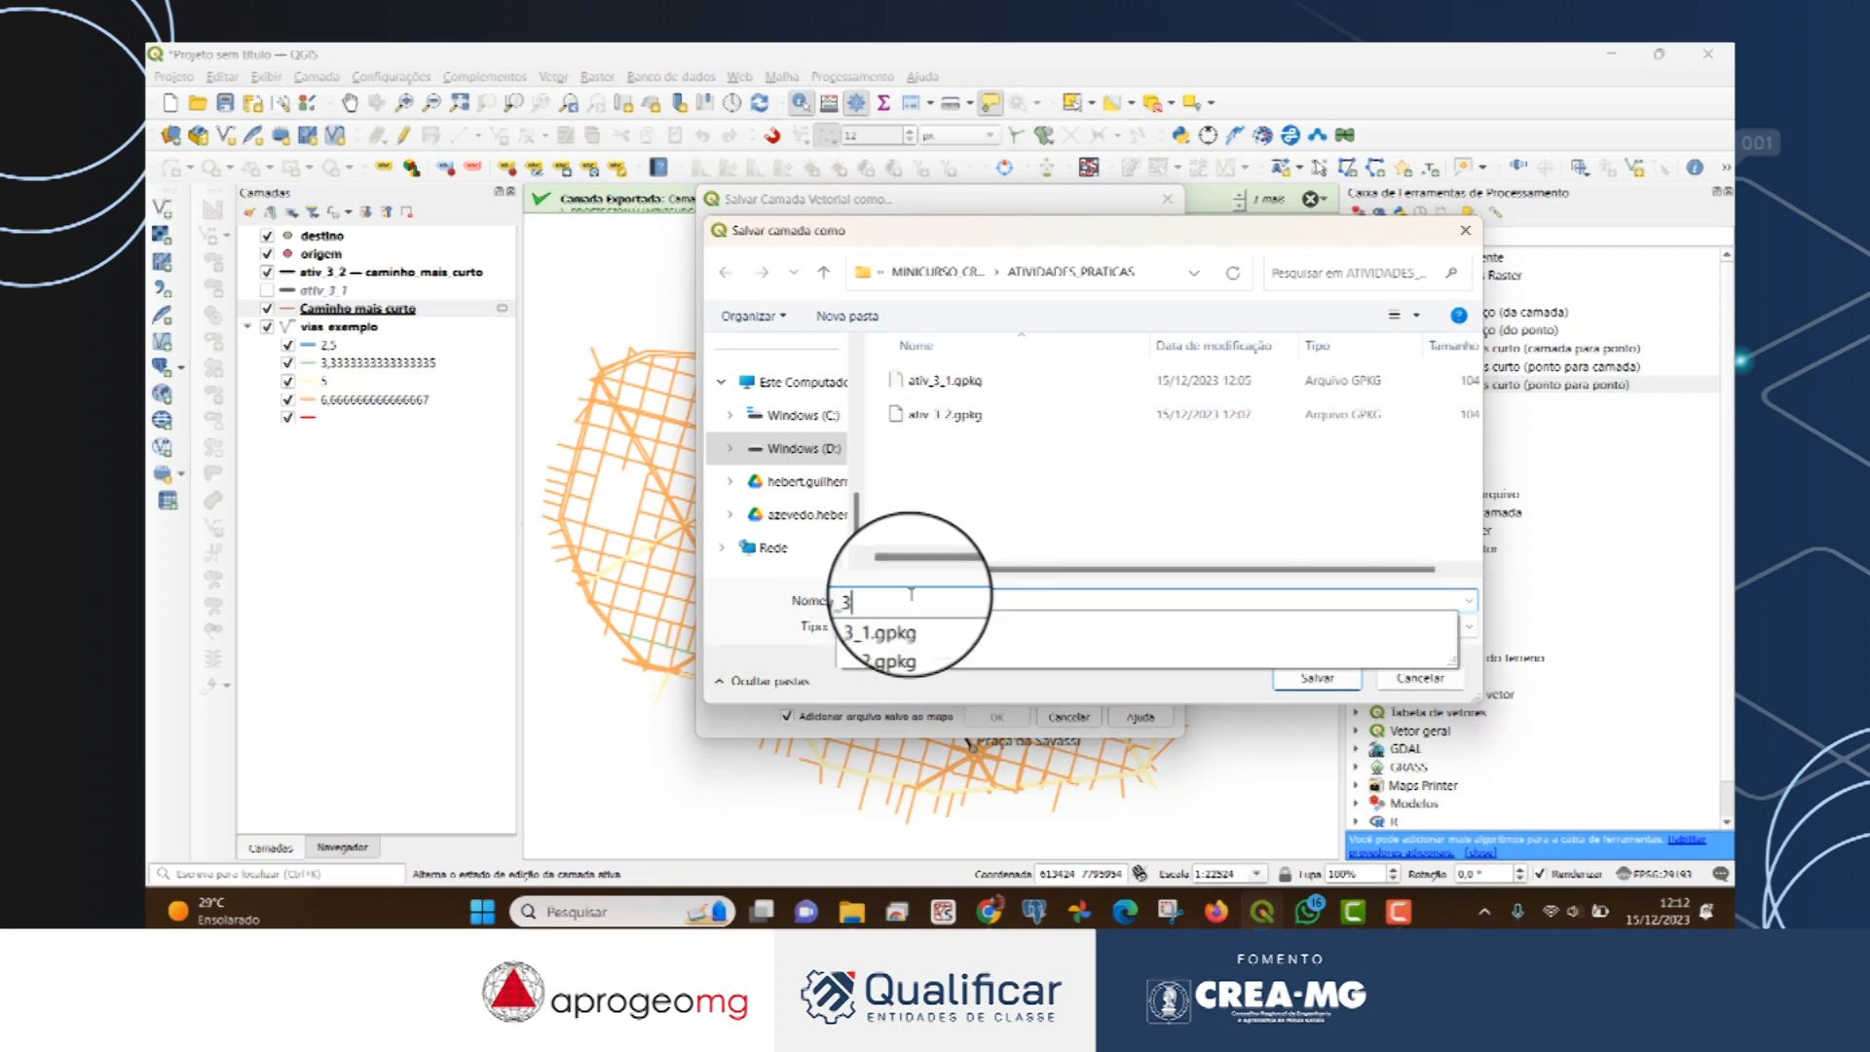
type("_3")
left_click(1278, 678)
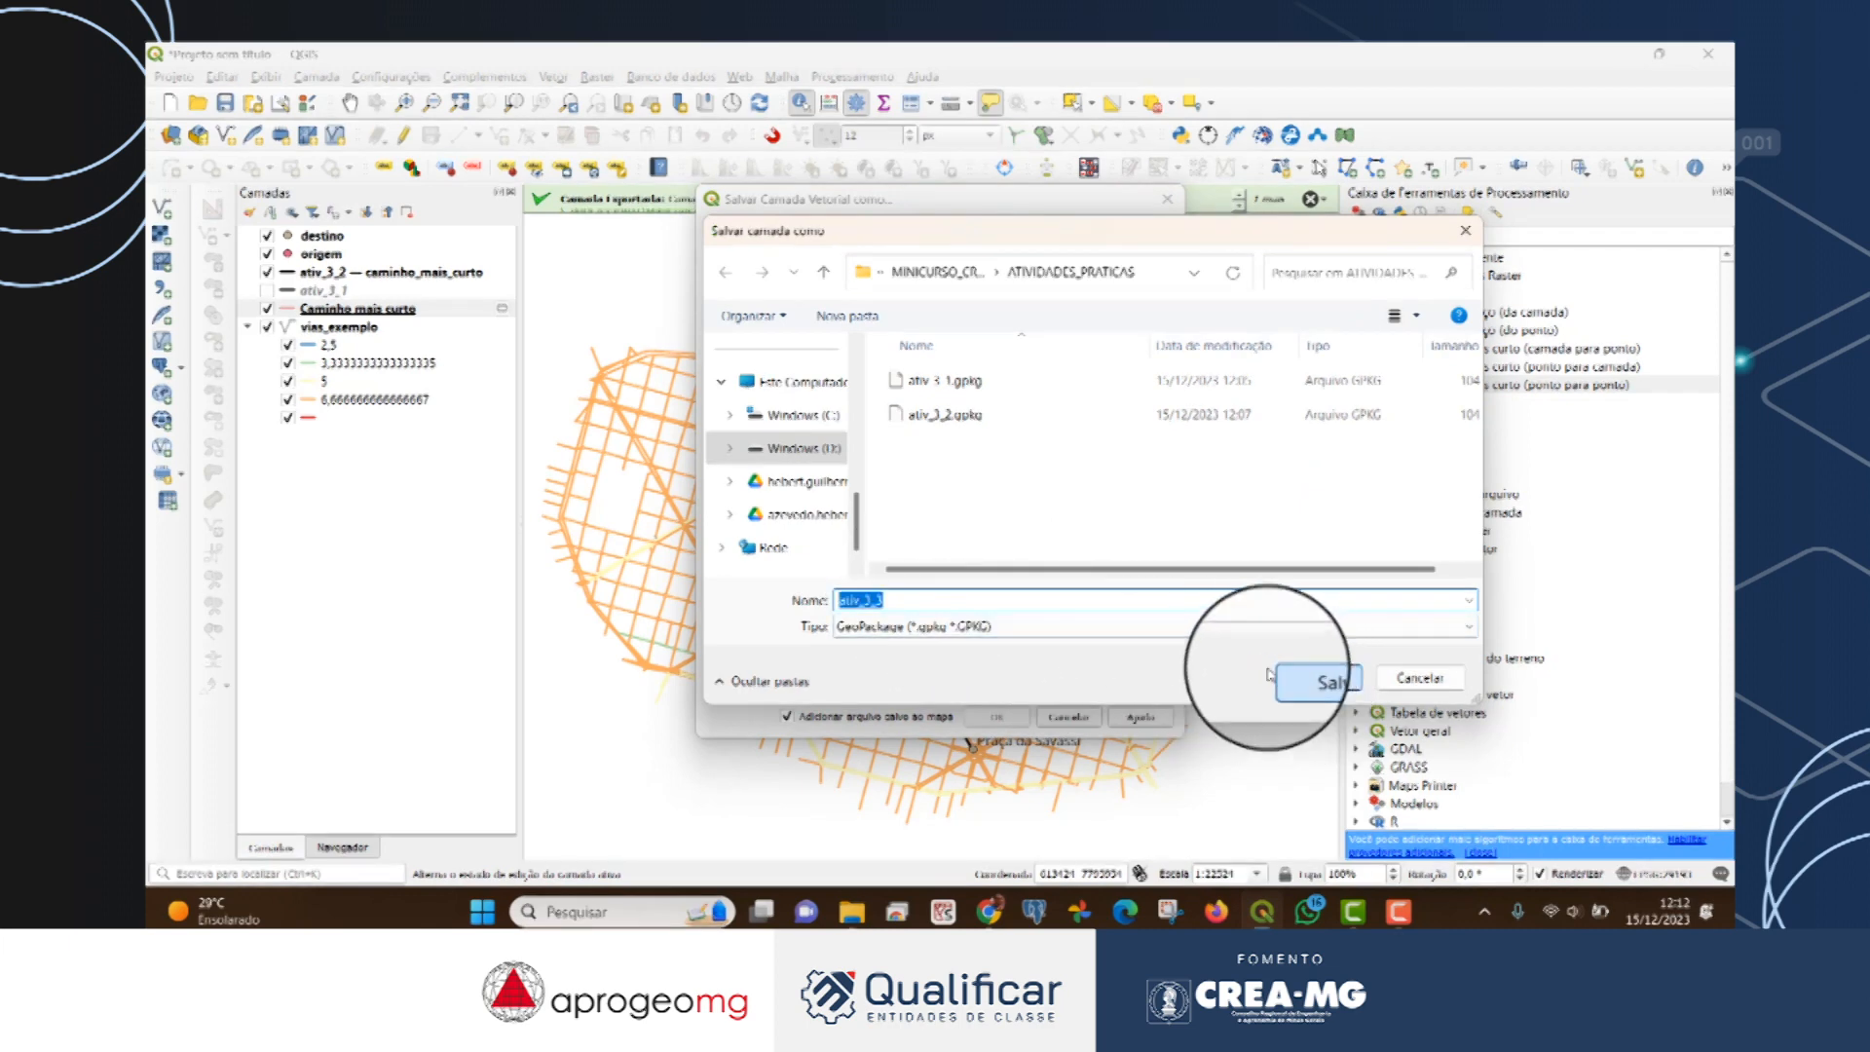
left_click(899, 305)
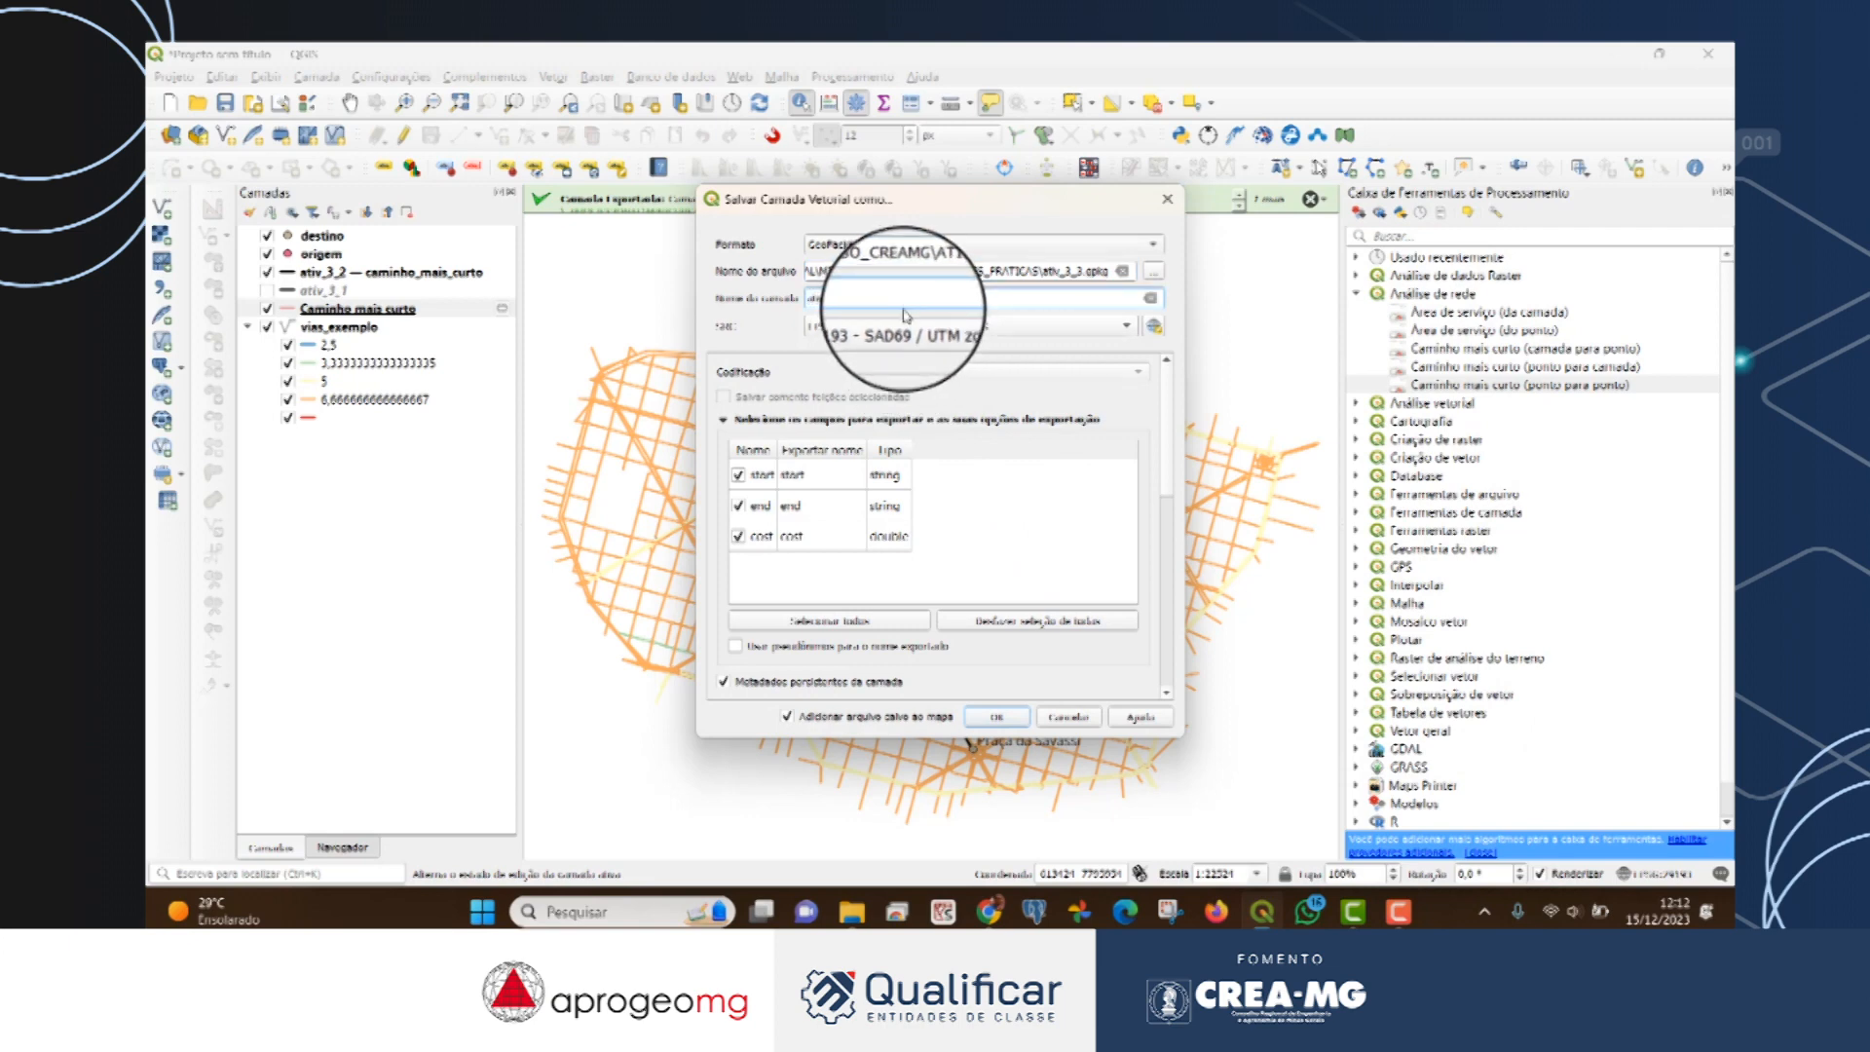
left_click(997, 715)
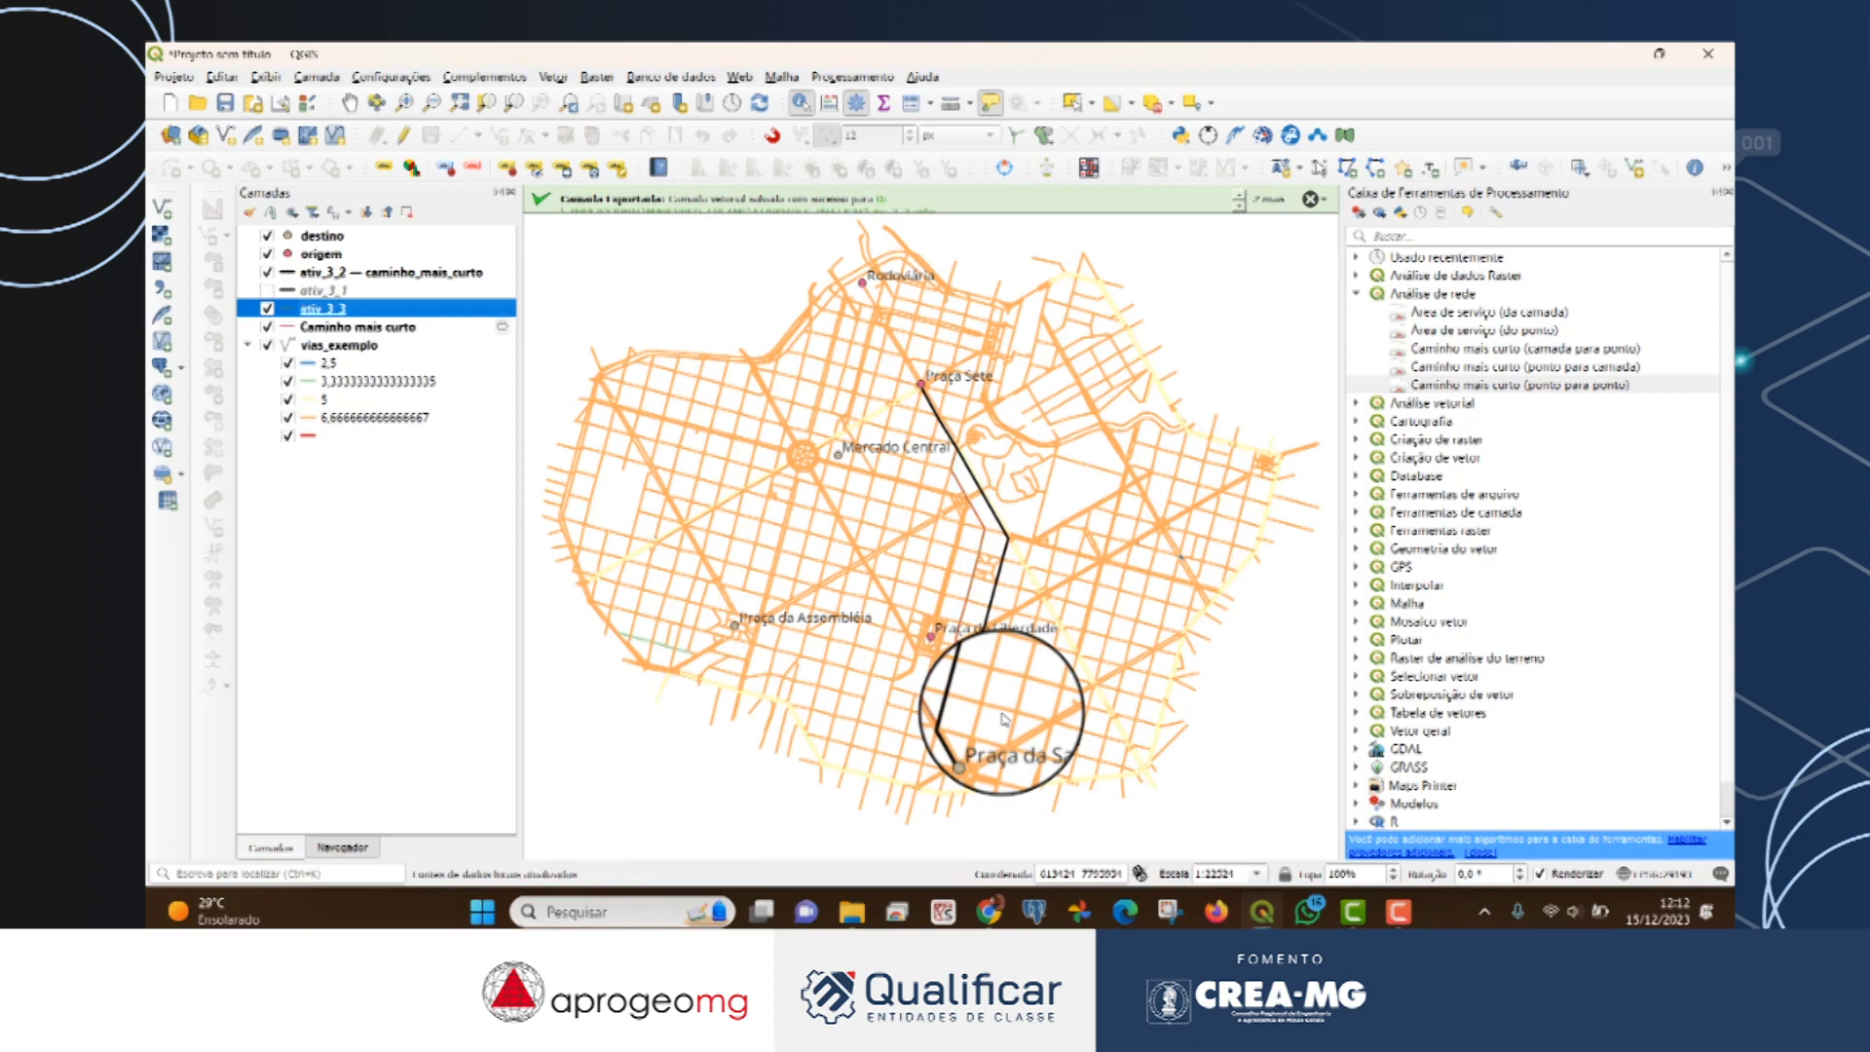
Remove the temporary Caminho mais curto layer from the project.
right_click(389, 327)
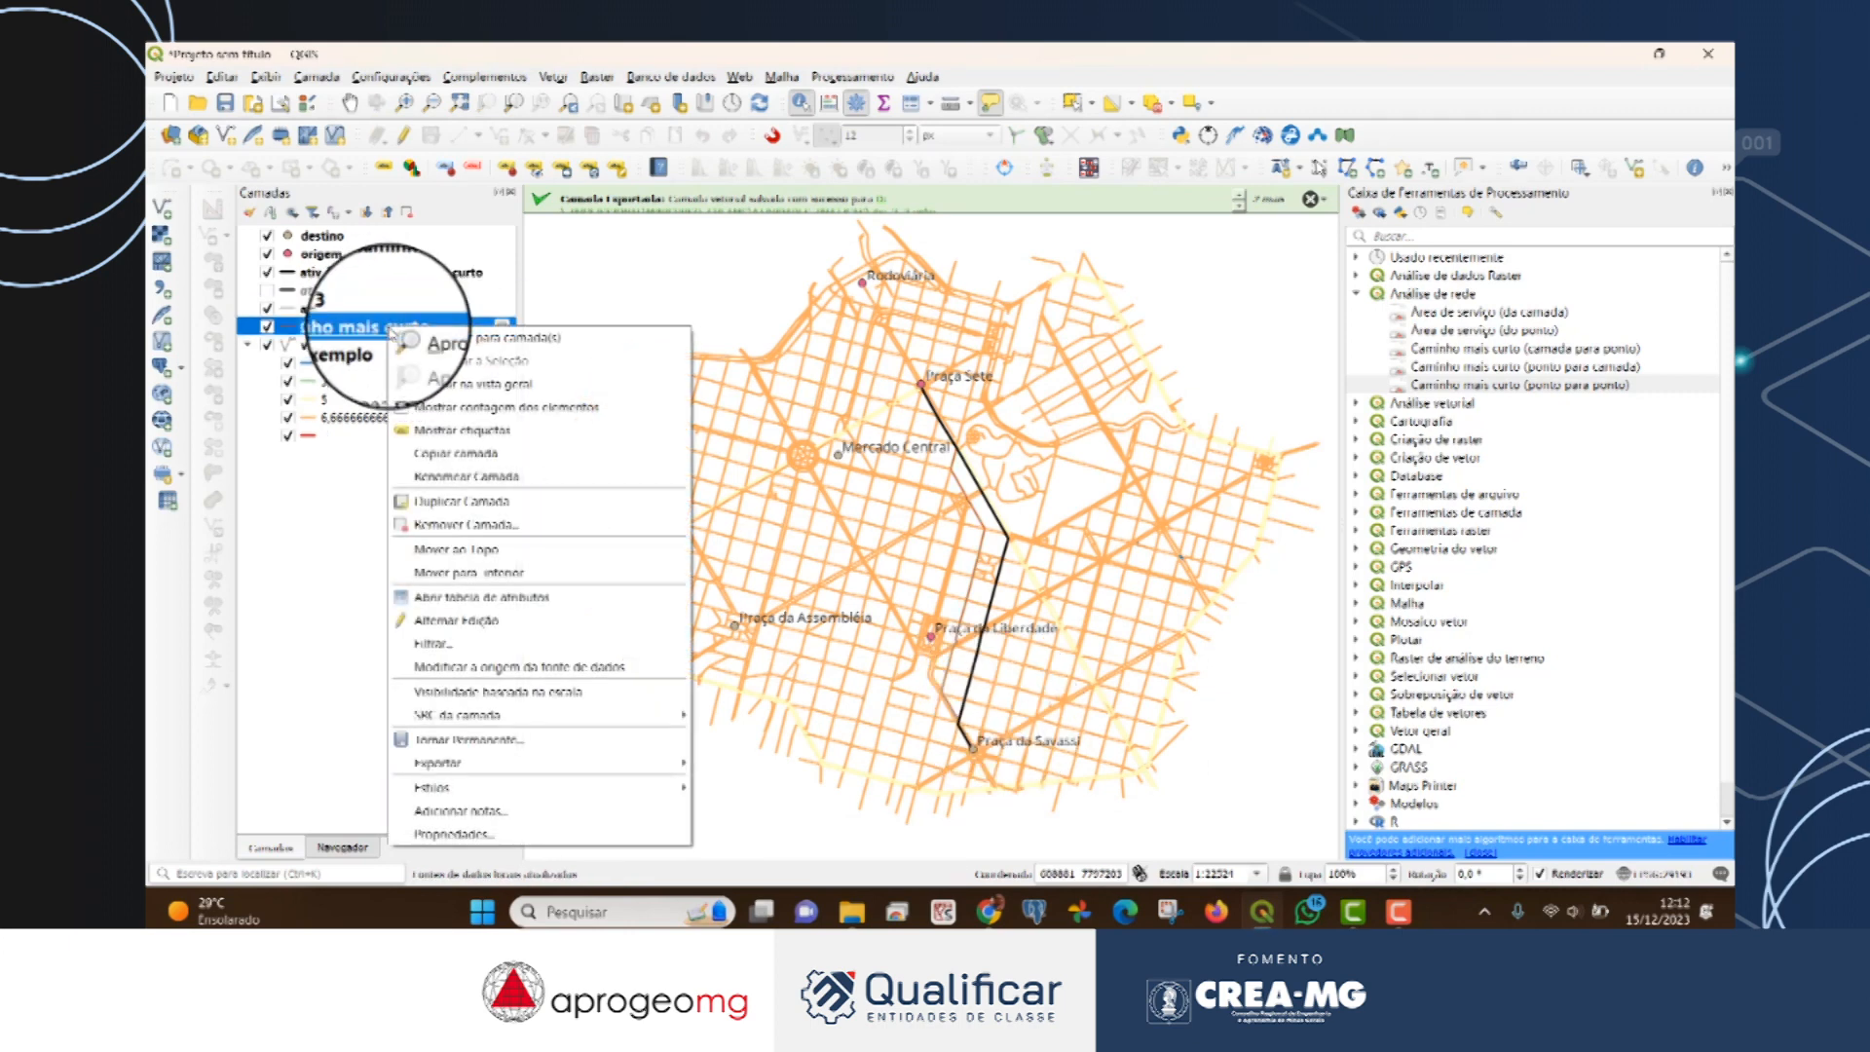
left_click(506, 531)
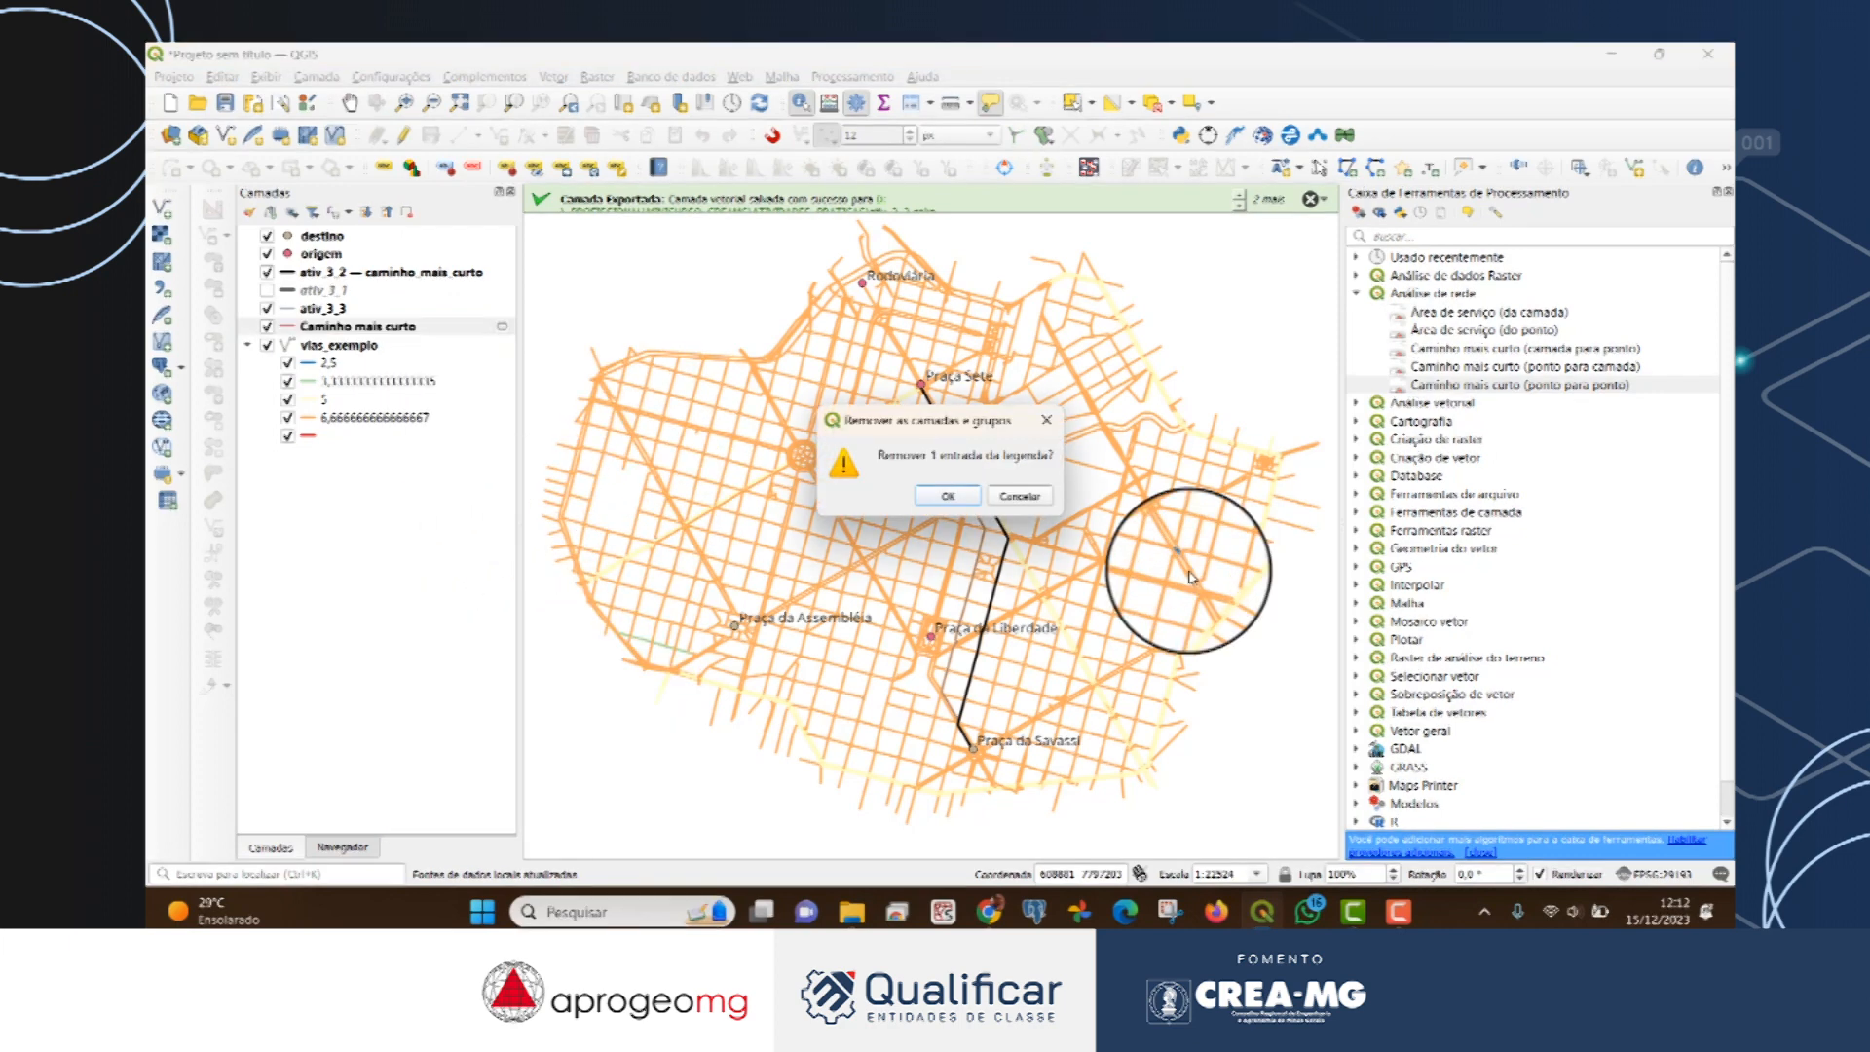
left_click(940, 494)
Group the layers ativ_3_1, ativ_3_2 and ativ_3_3 and name the group ativ_3.
left_click(409, 273)
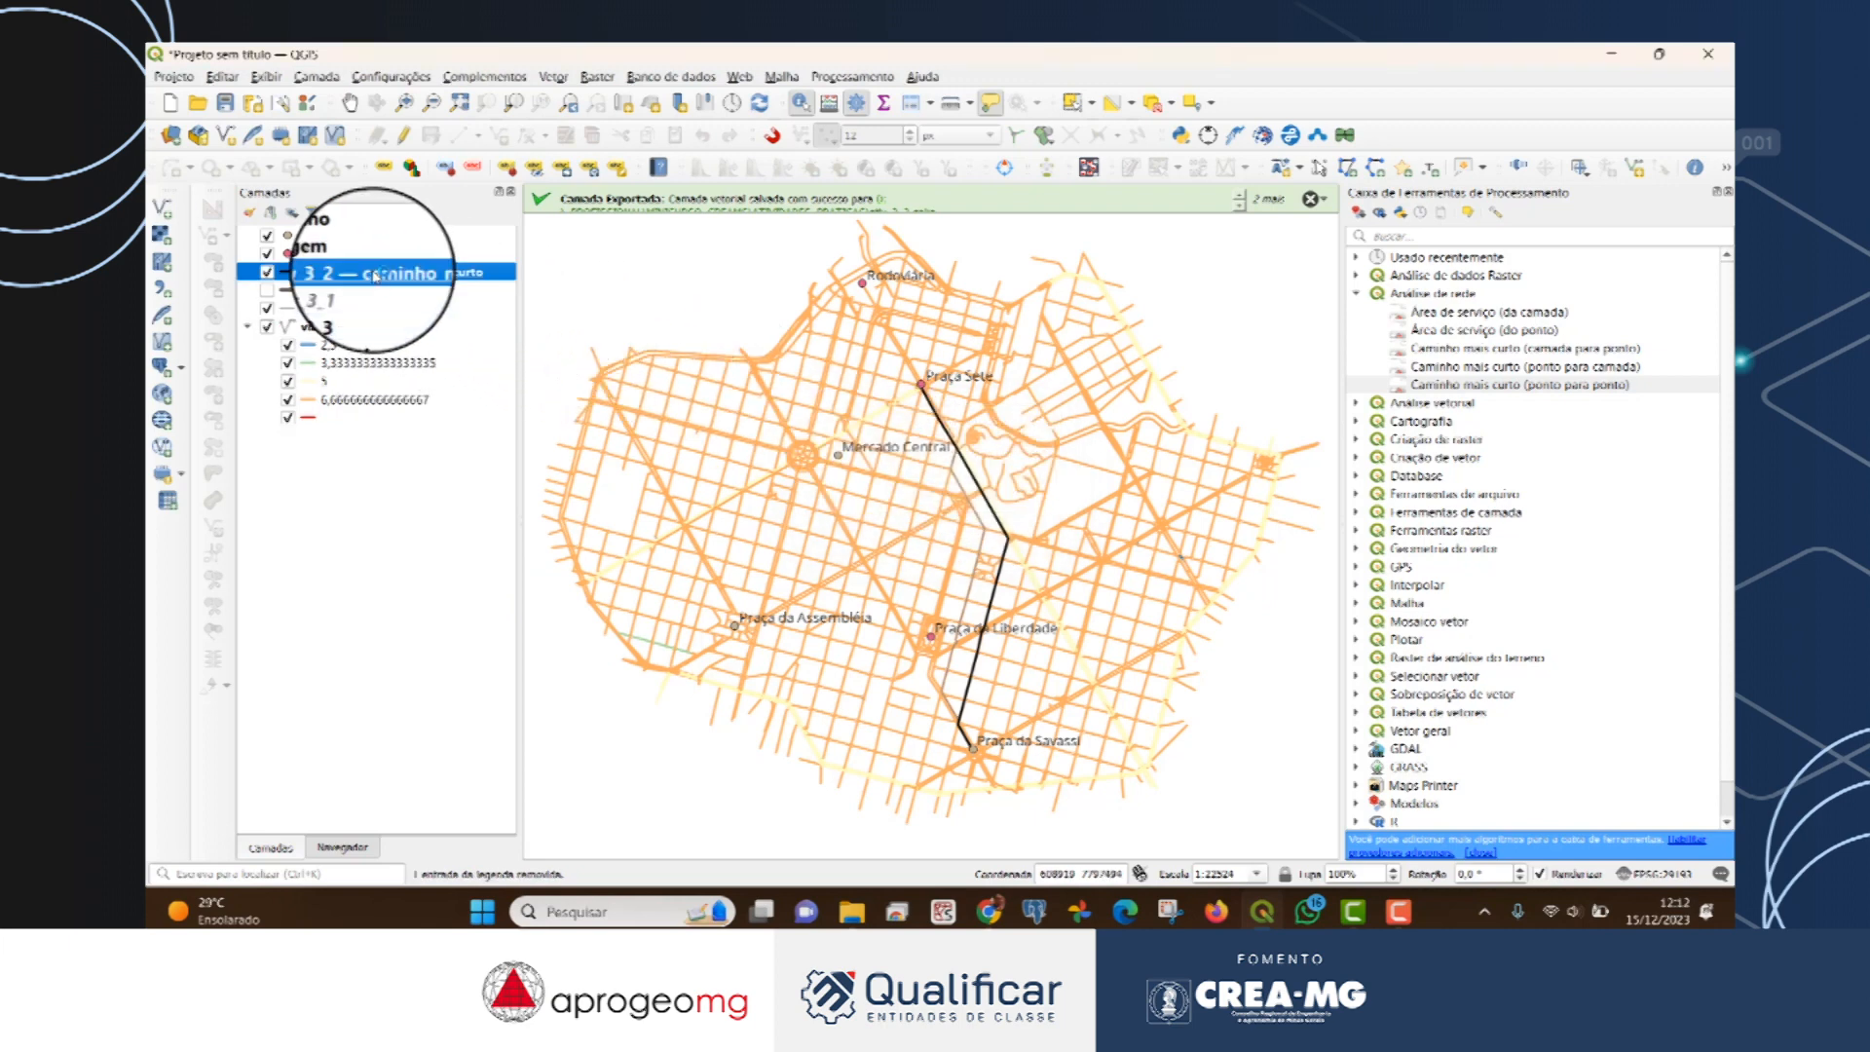
right_click(350, 285)
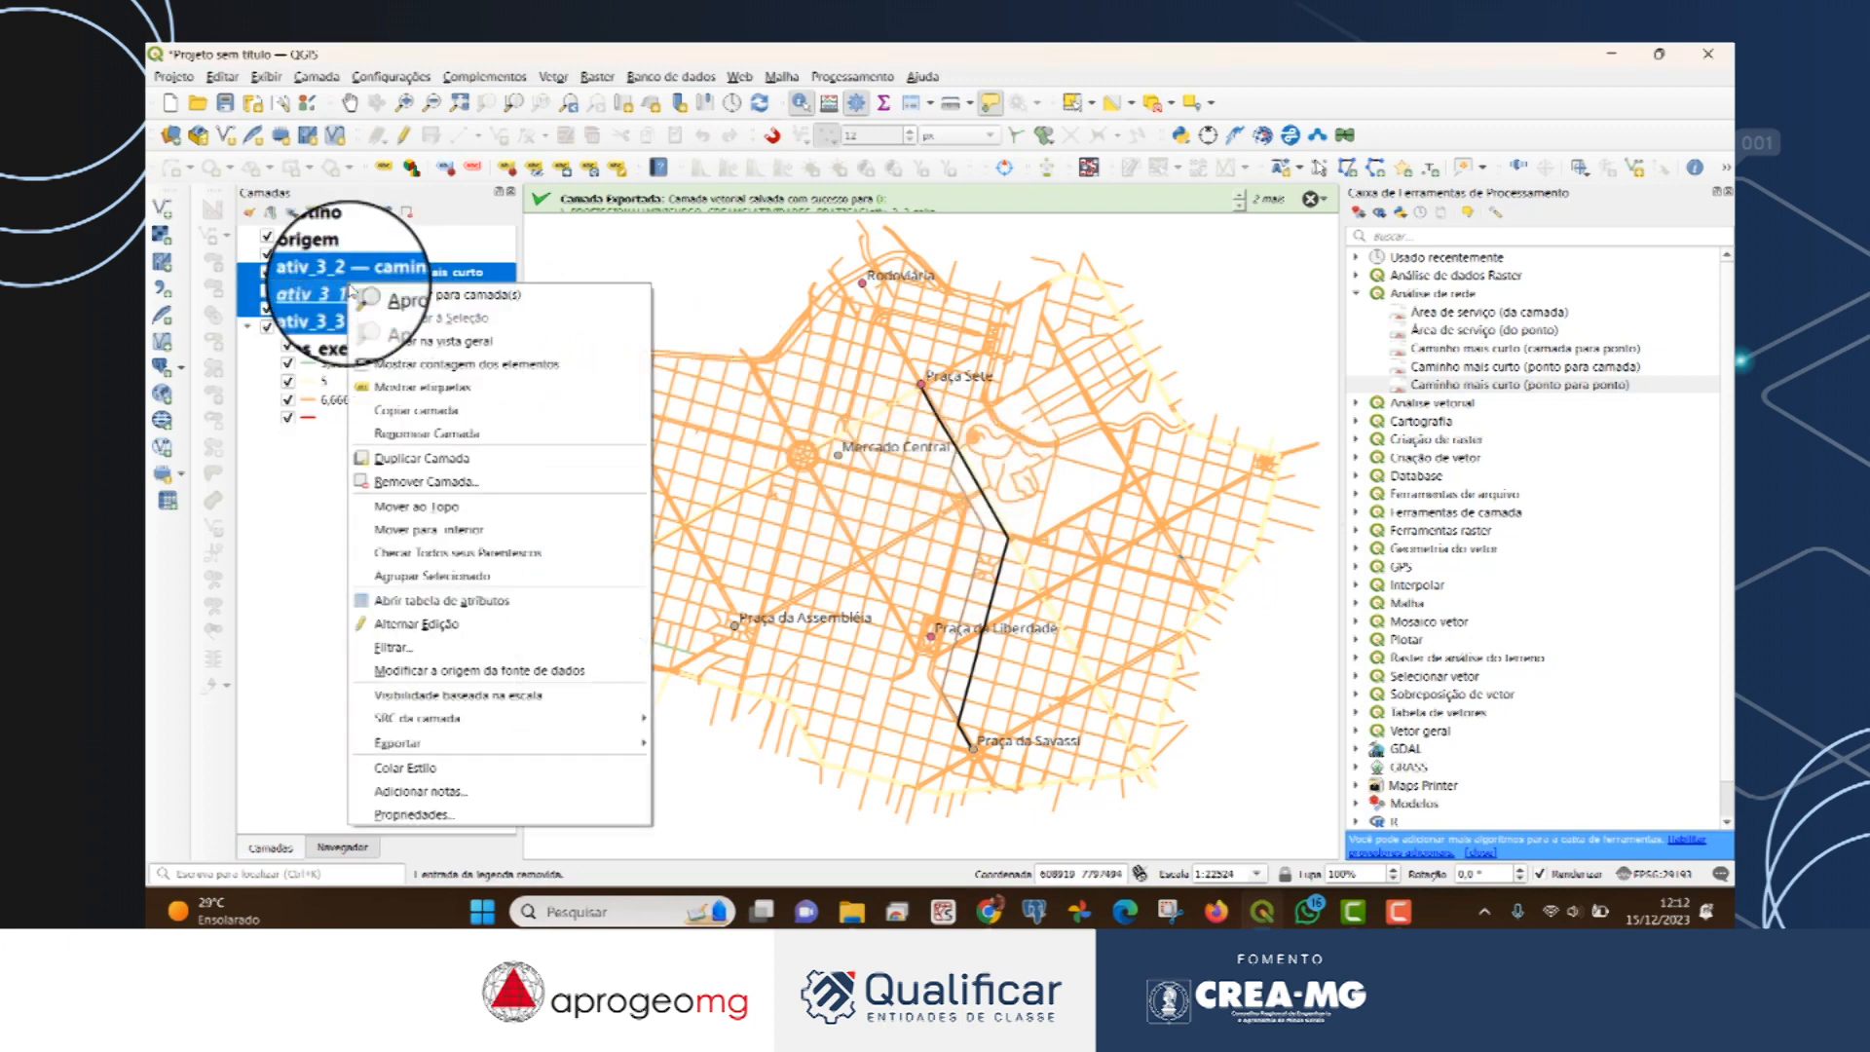
left_click(516, 574)
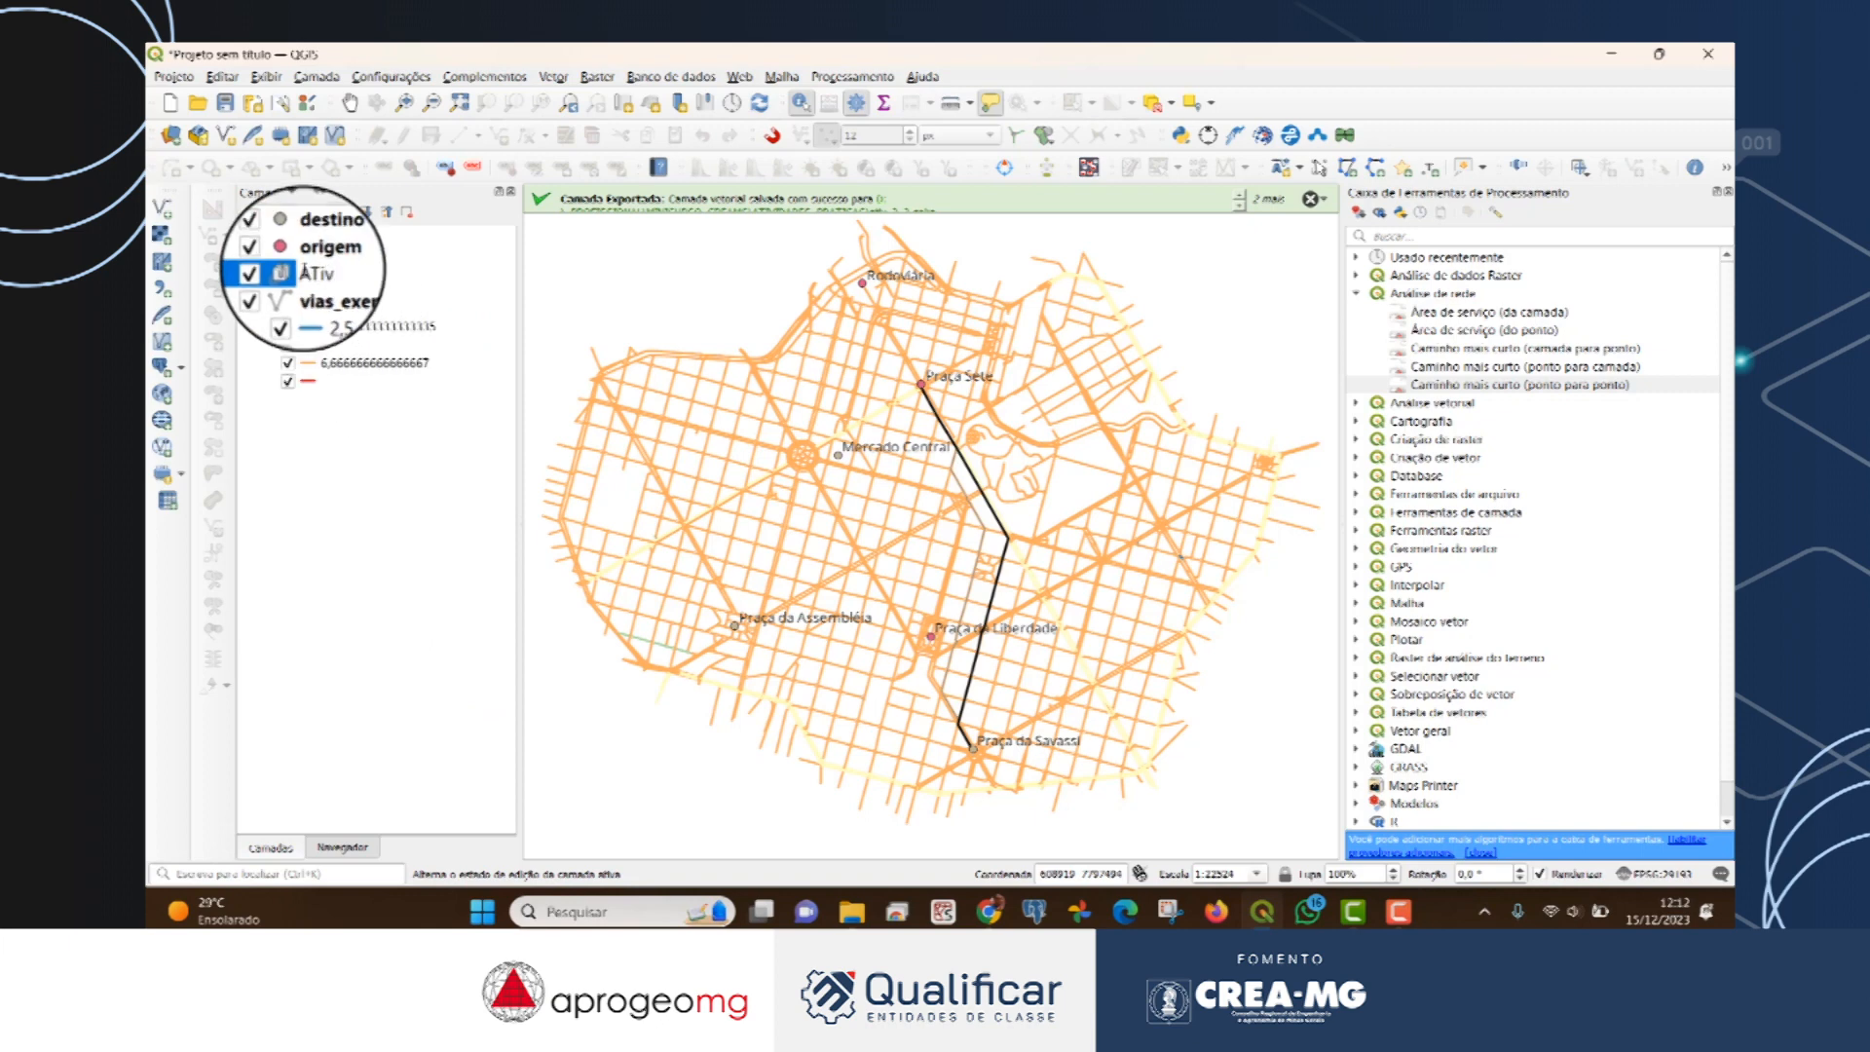
type("ativ_2")
left_click(410, 766)
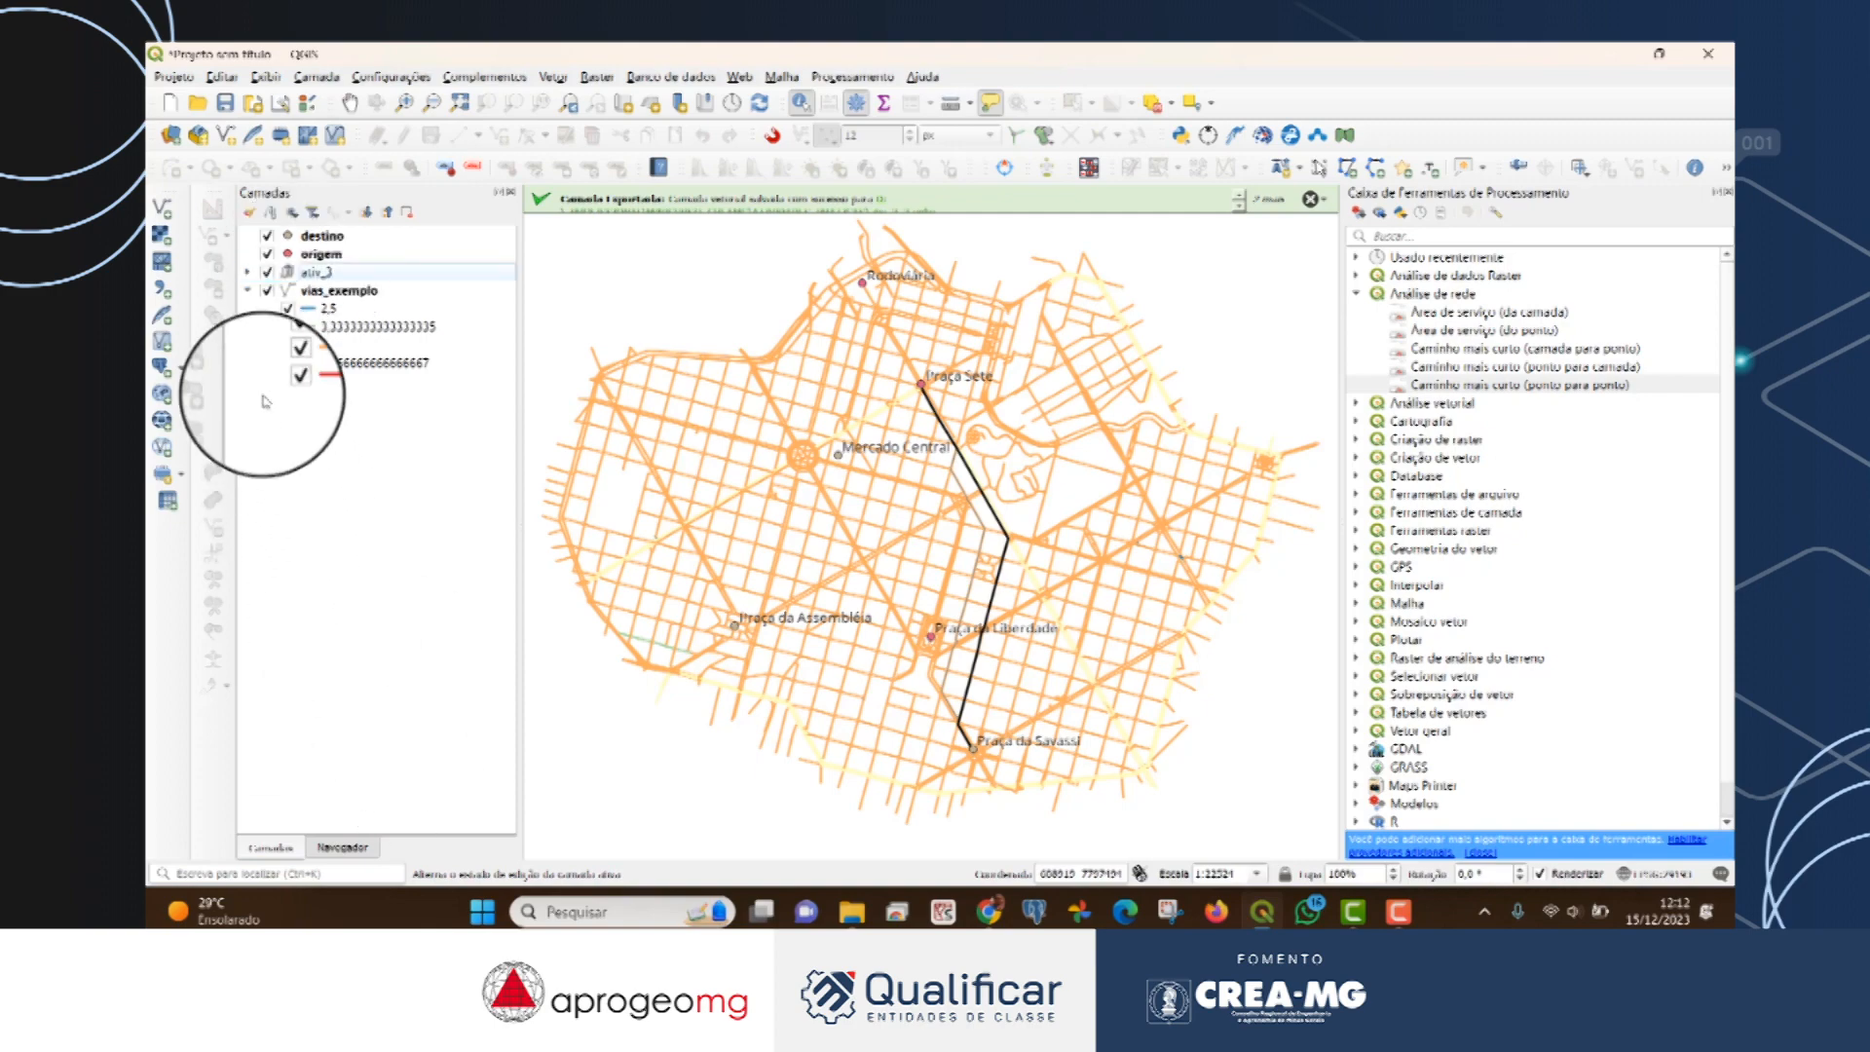
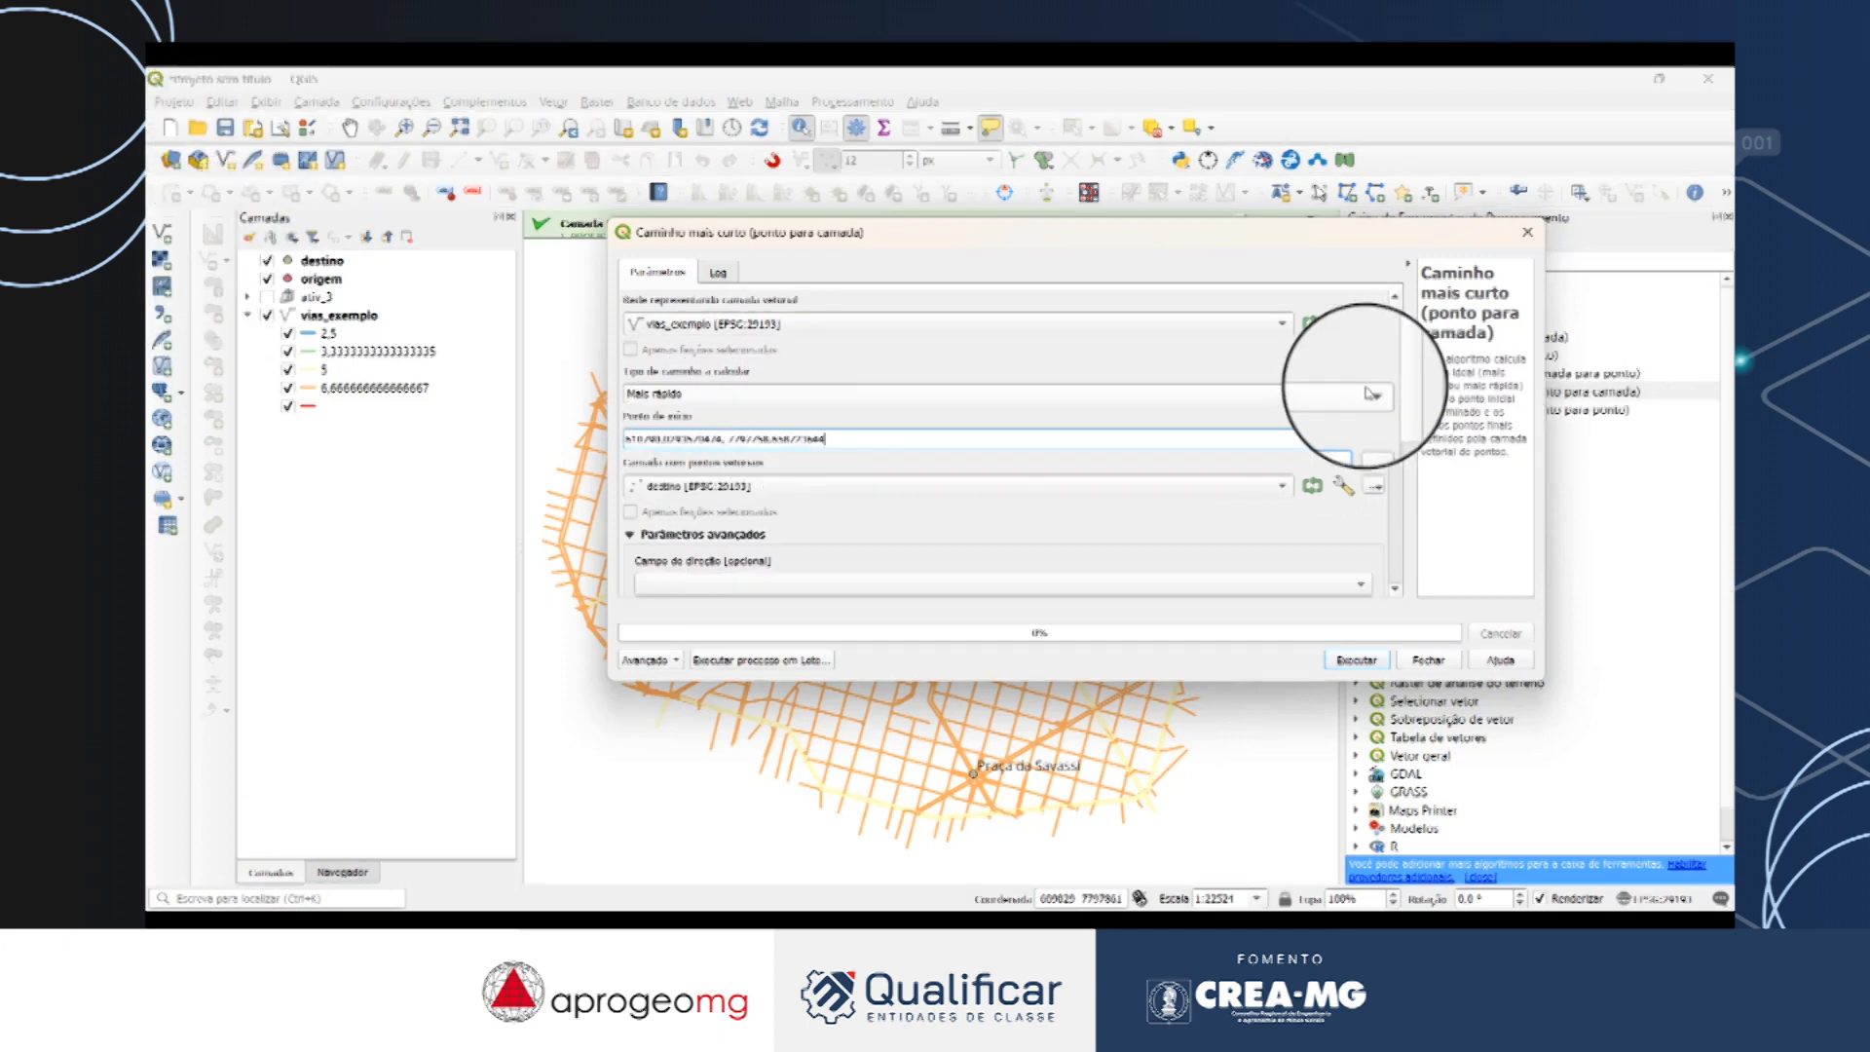
In Caminho mais curto (ponto para camada), set the topology tolerance to 10 metres and the default speed to 5 km/h.
scroll(1399, 414, "down", 1)
scroll(1398, 414, "down", 1)
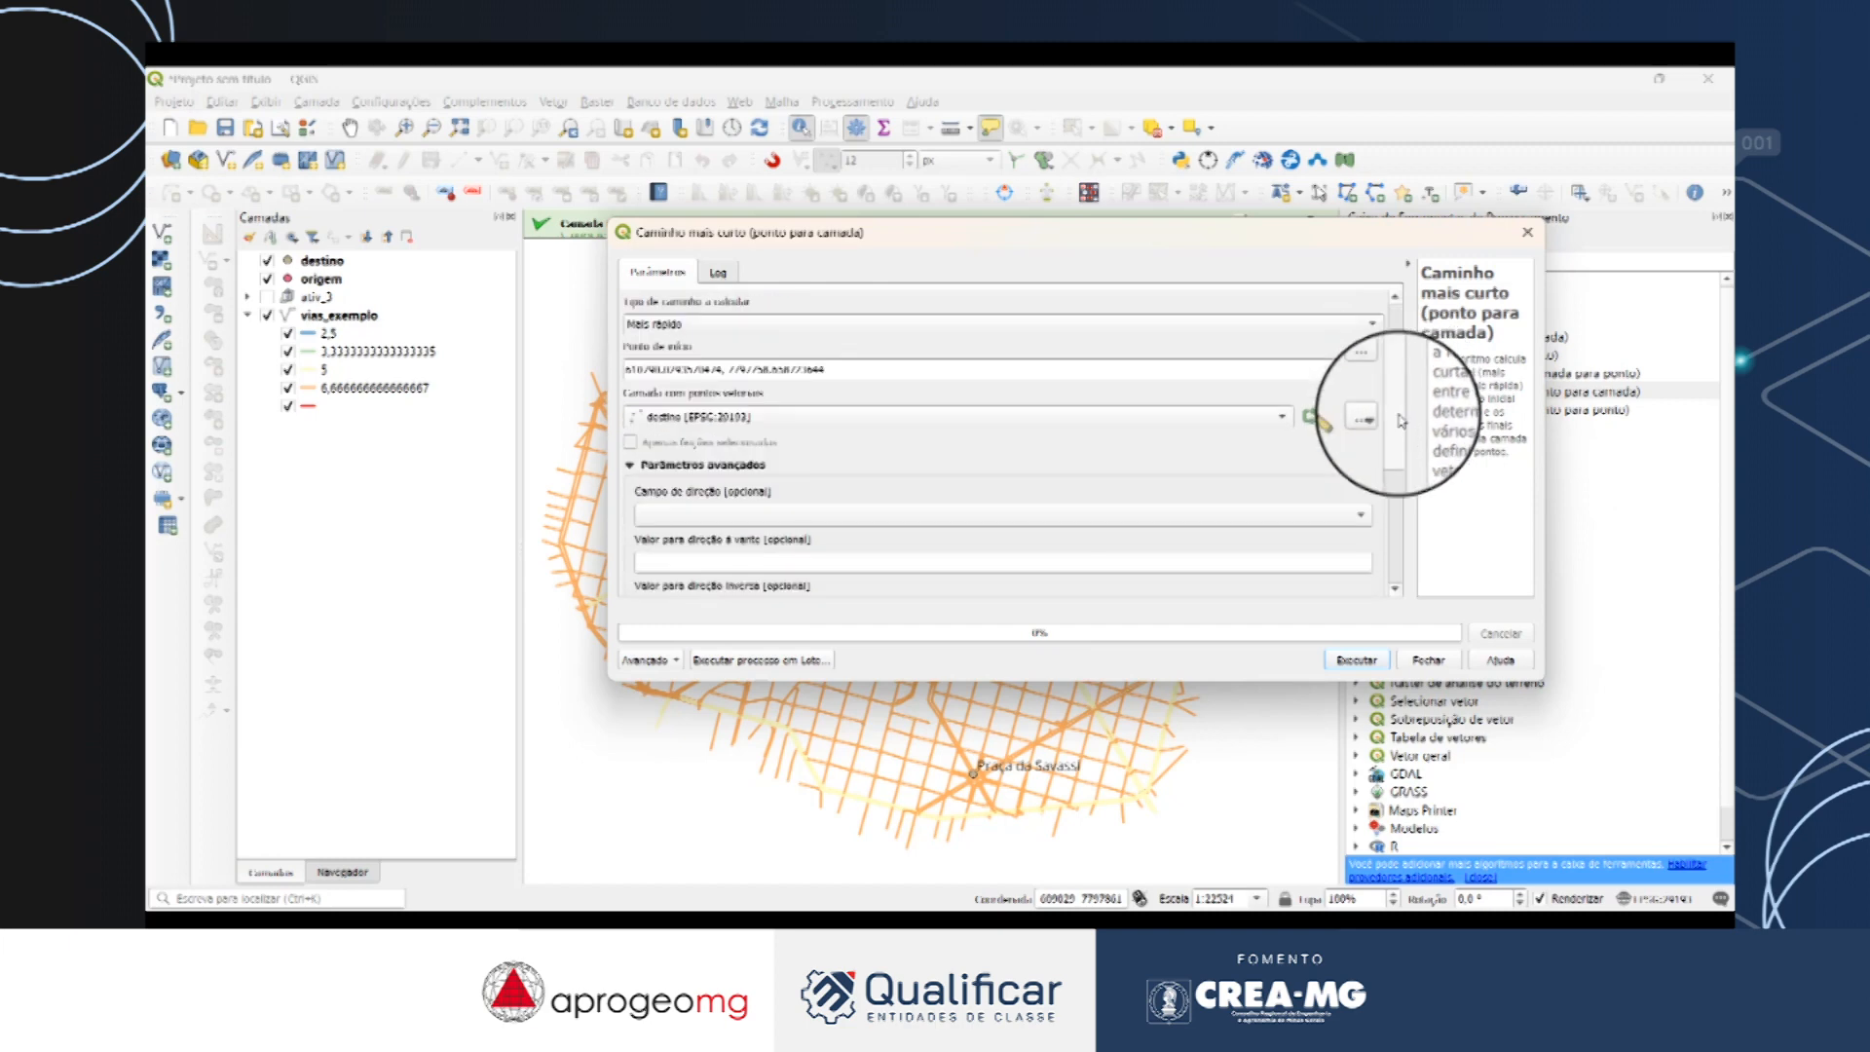
scroll(1399, 420, "down", 8)
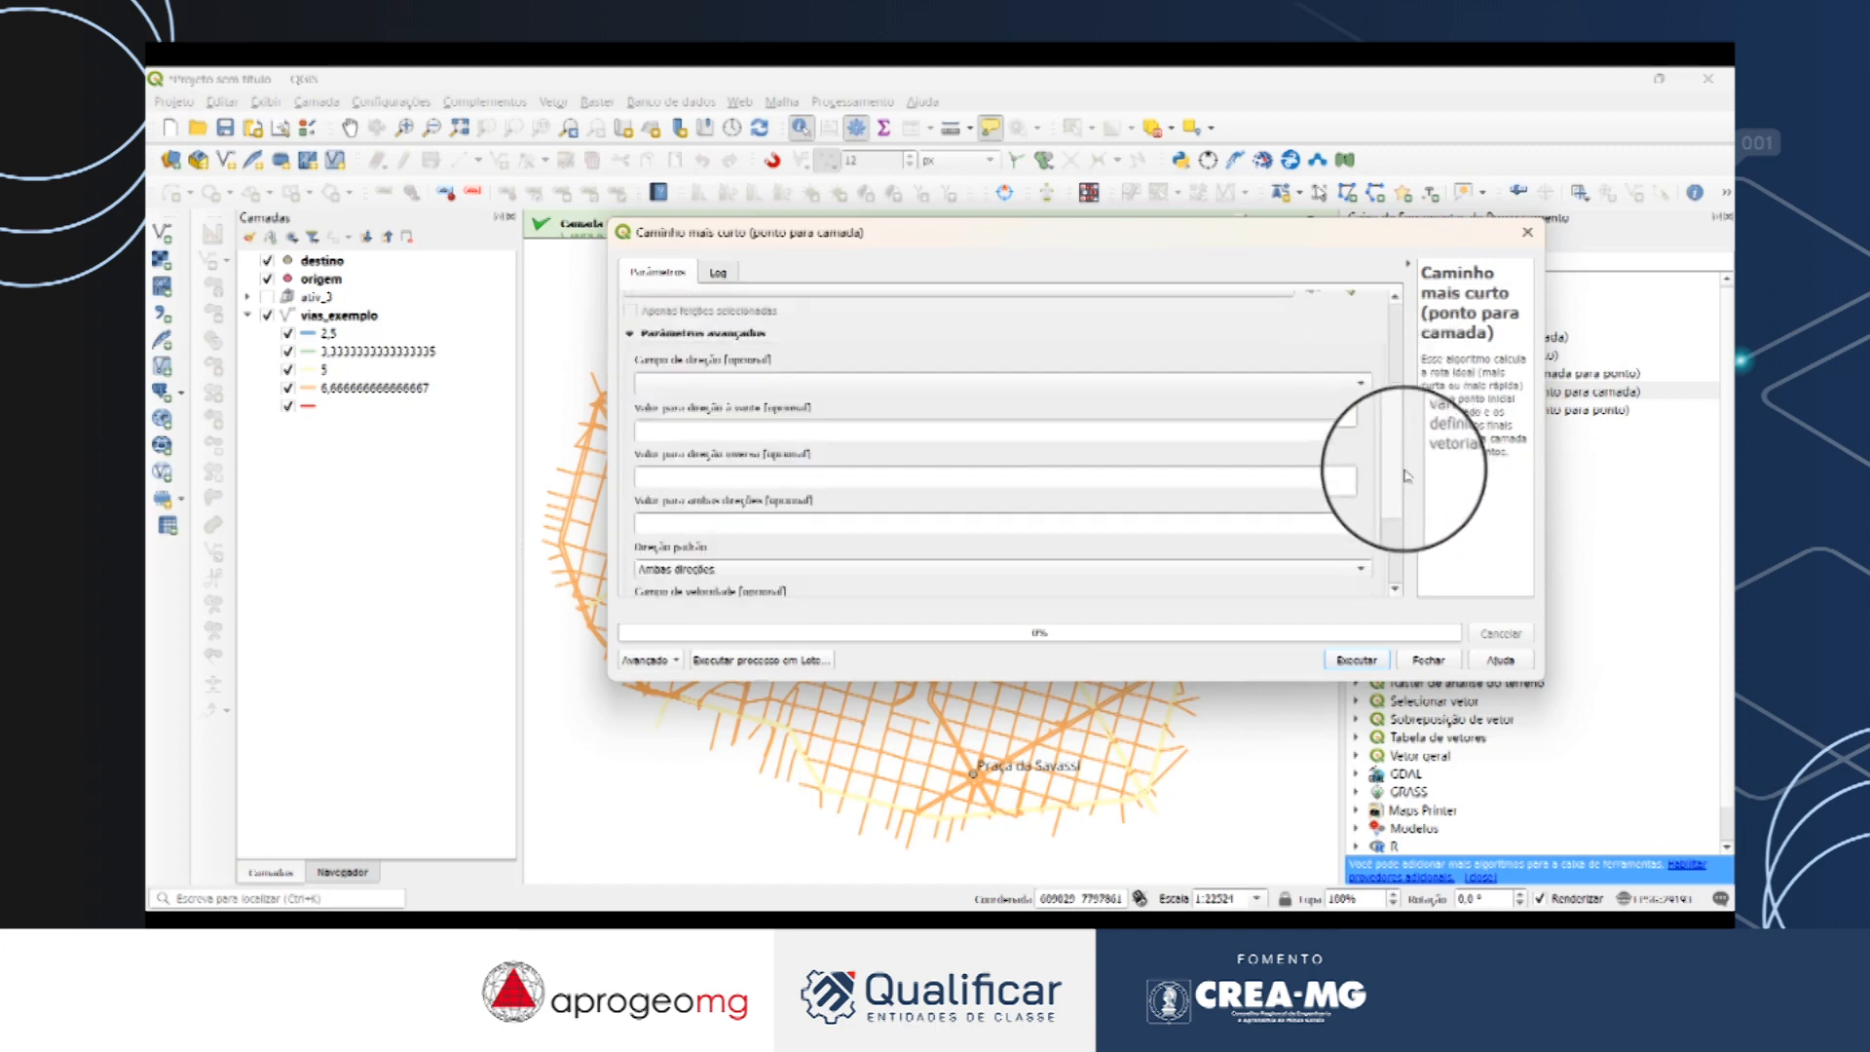
scroll(1403, 545, "down", 2)
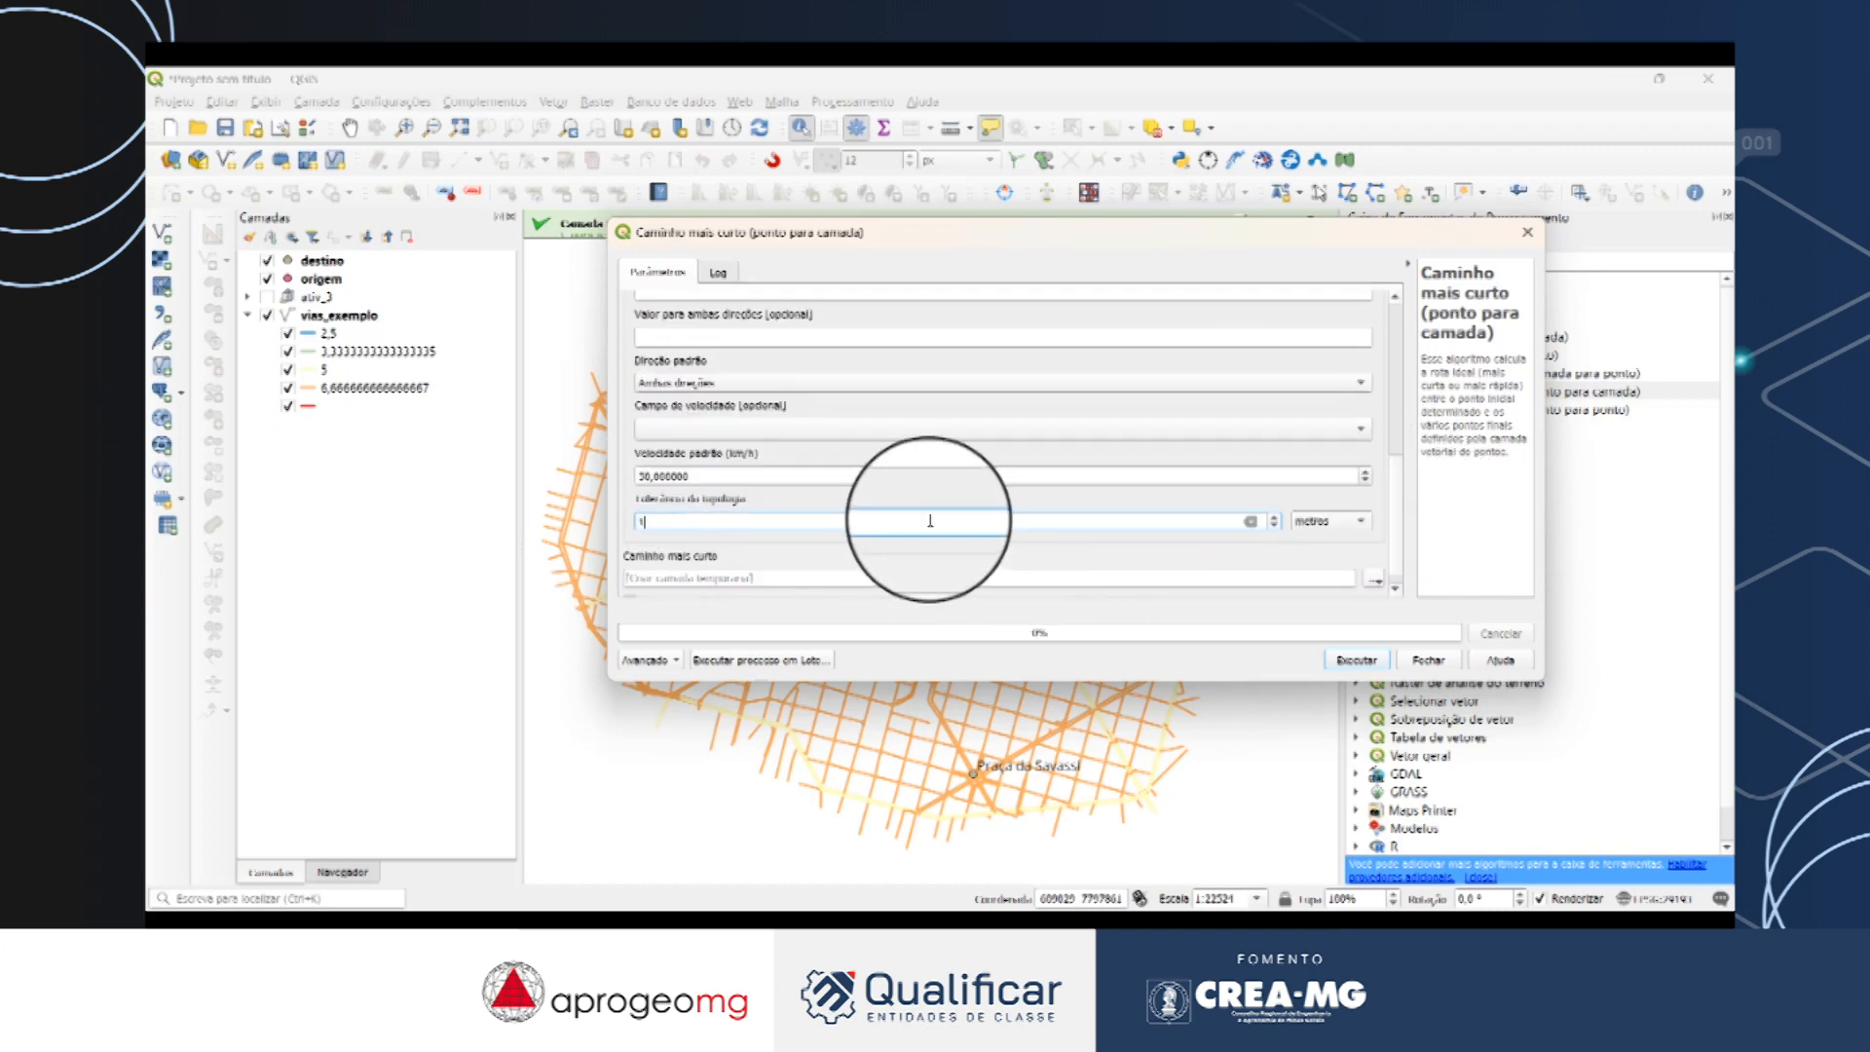
type("0")
left_click(833, 474)
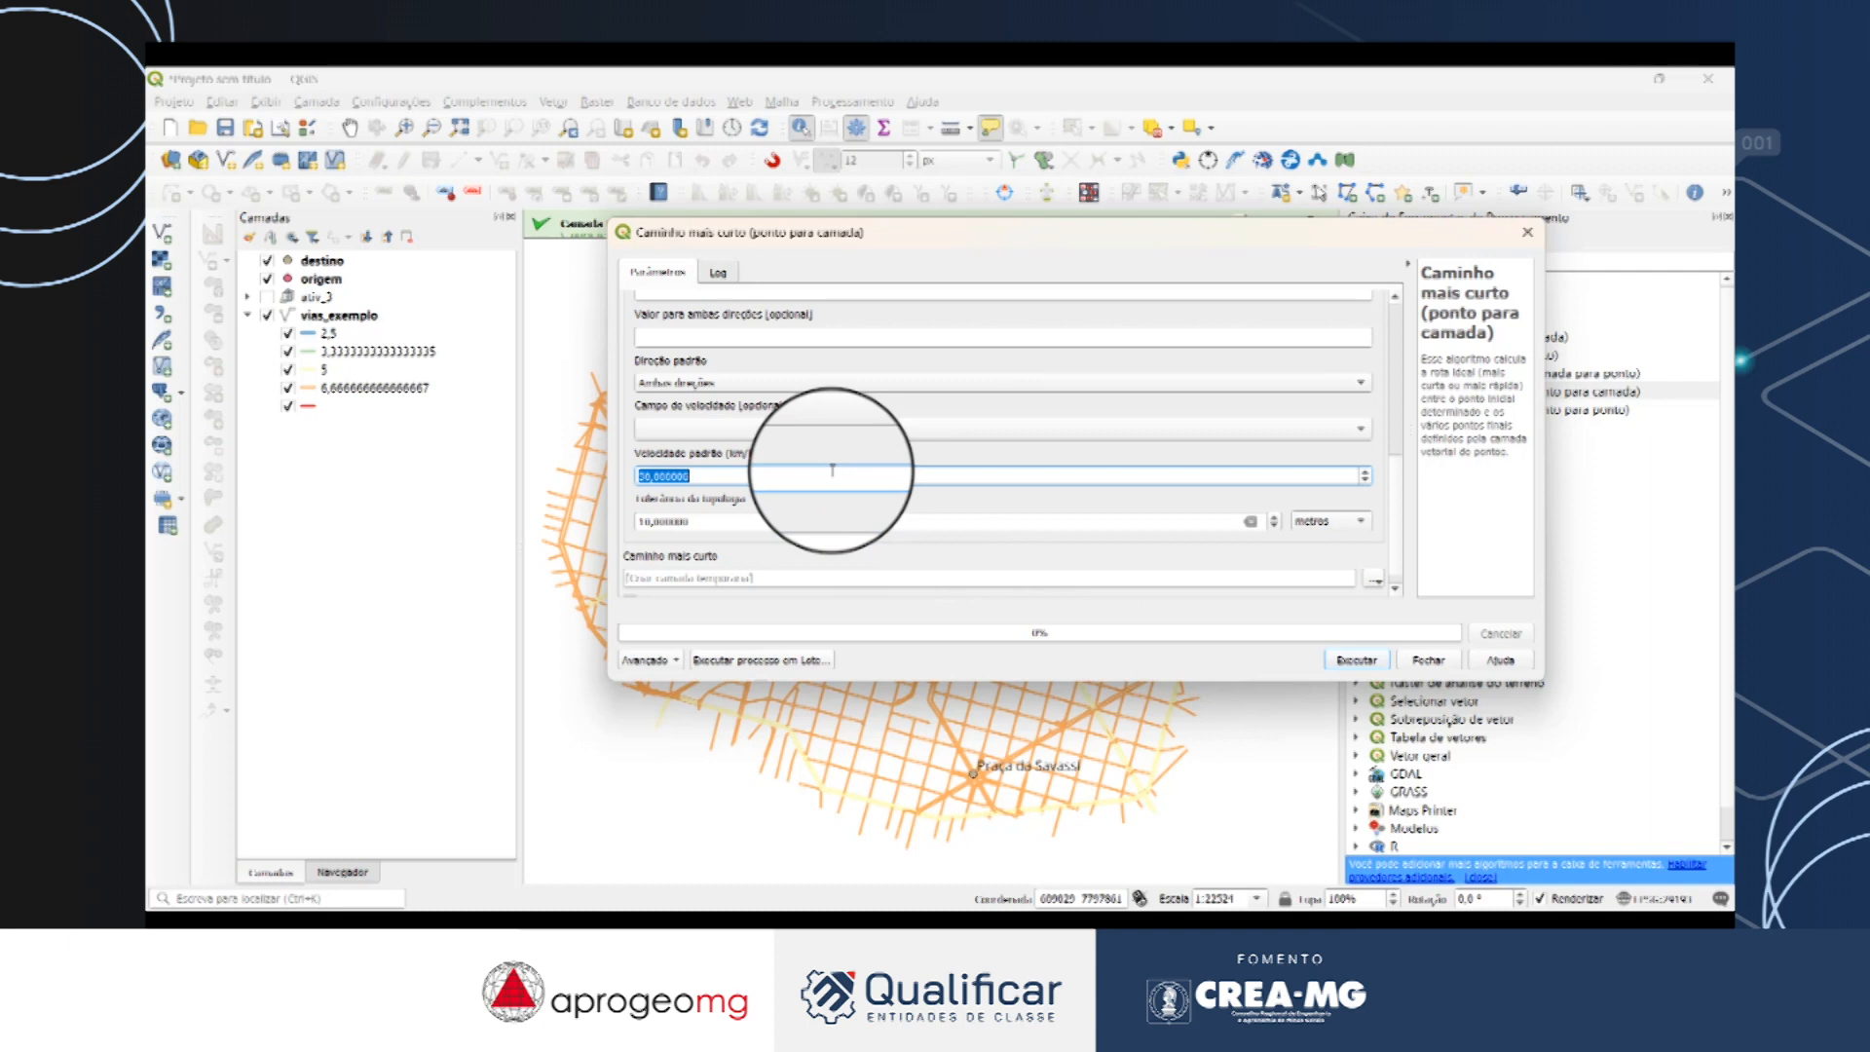
type("5")
left_click(892, 520)
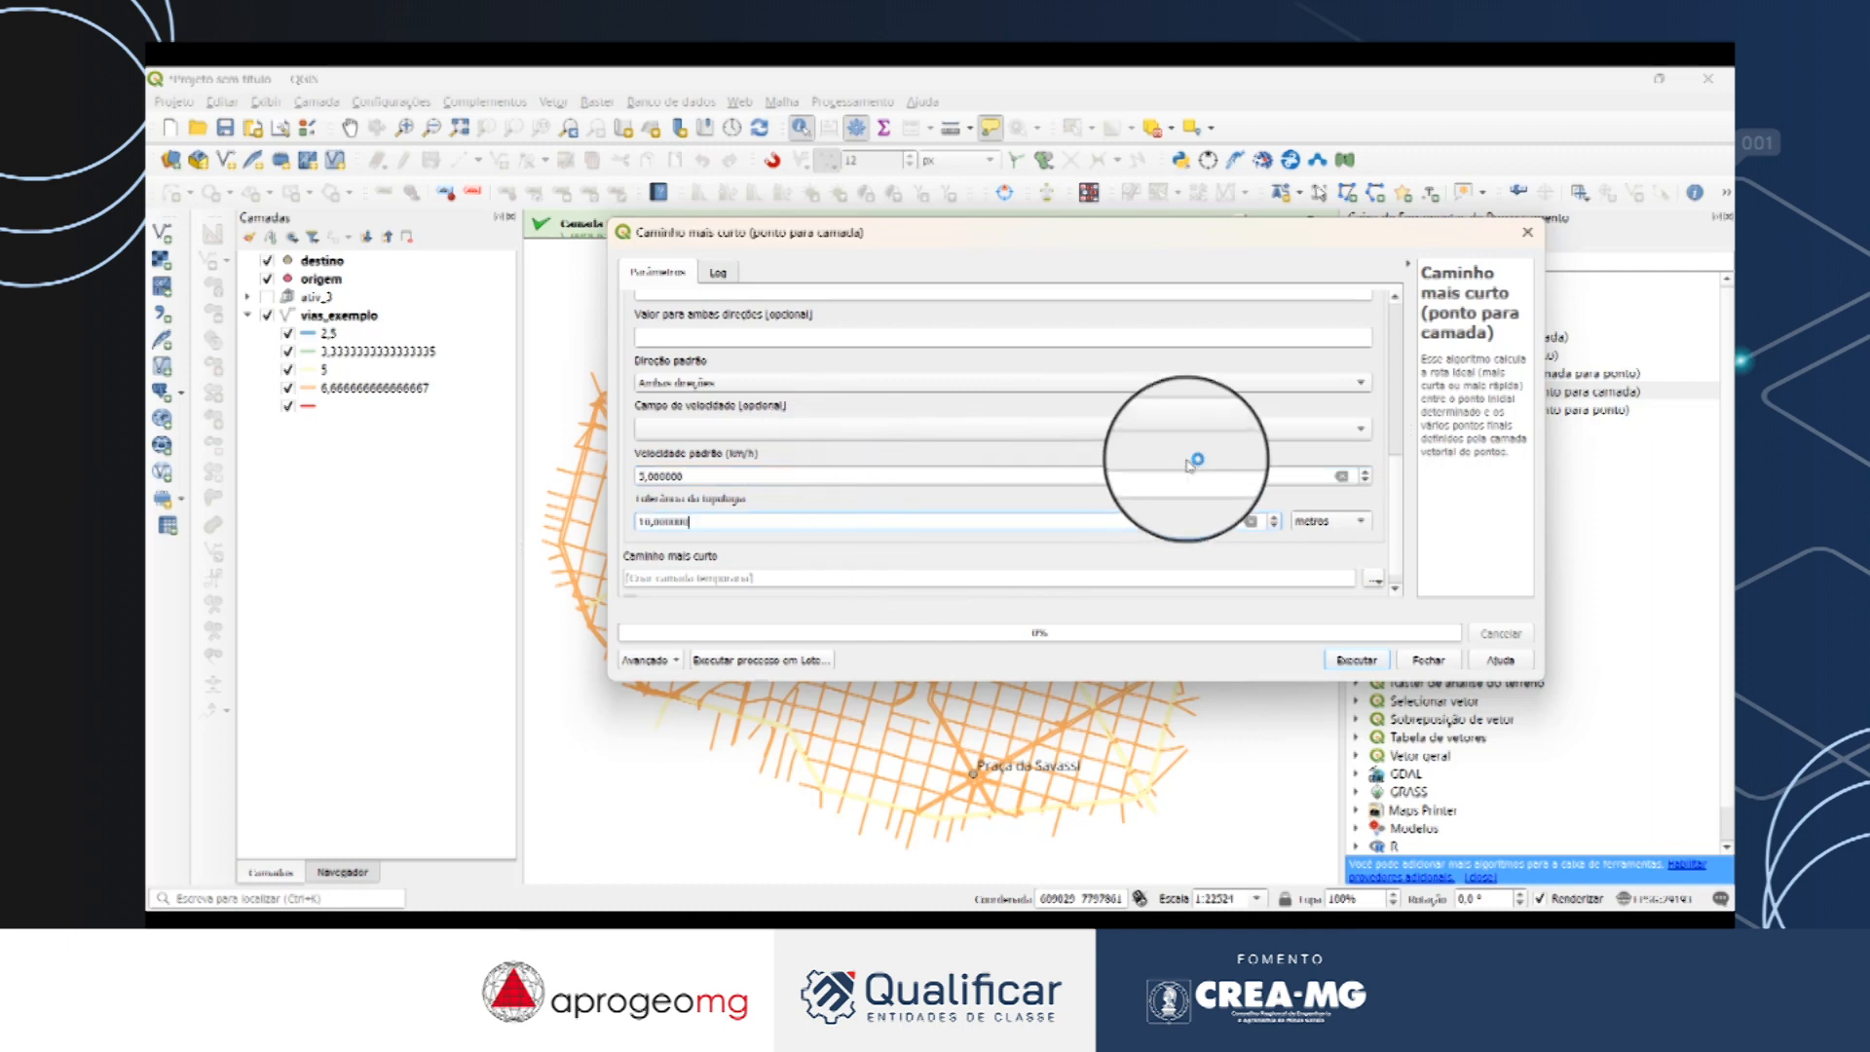
Run the fastest-route calculation from the start point to the destino layer as a temporary layer and close the tool.
scroll(1400, 510, "down", 2)
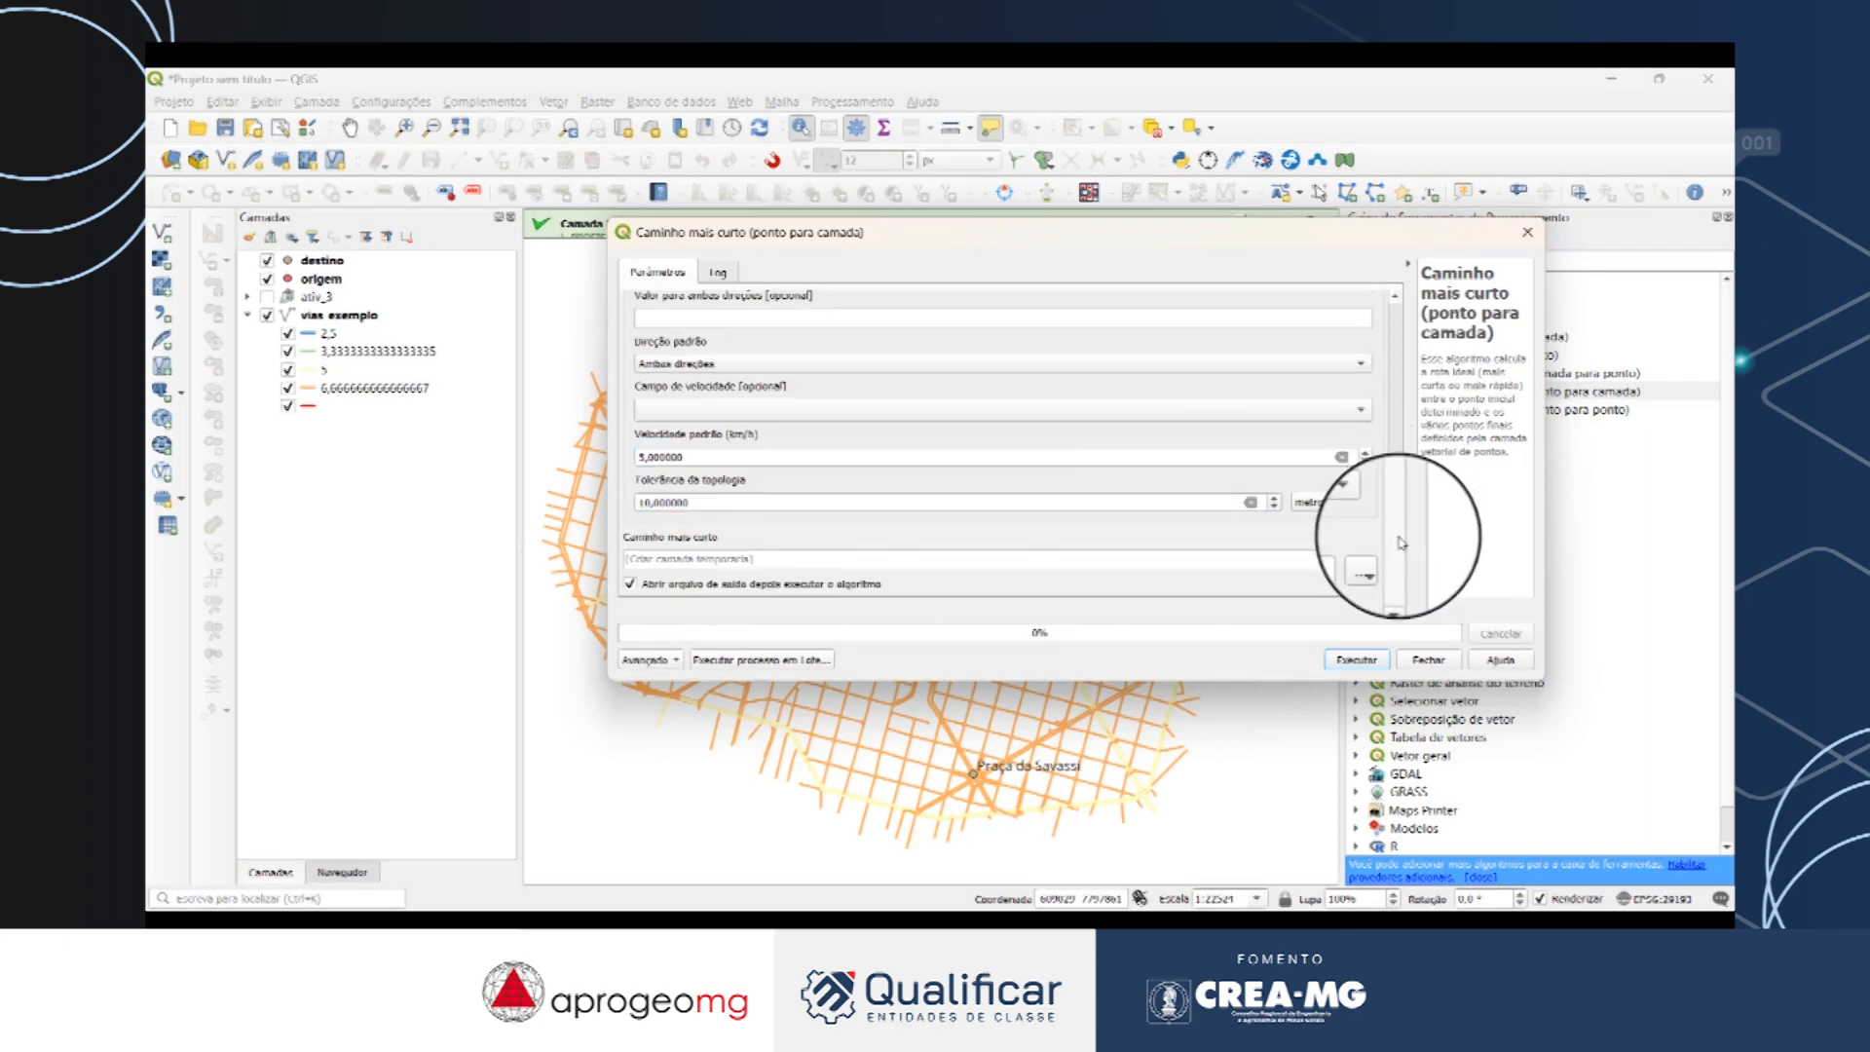
left_click(1355, 659)
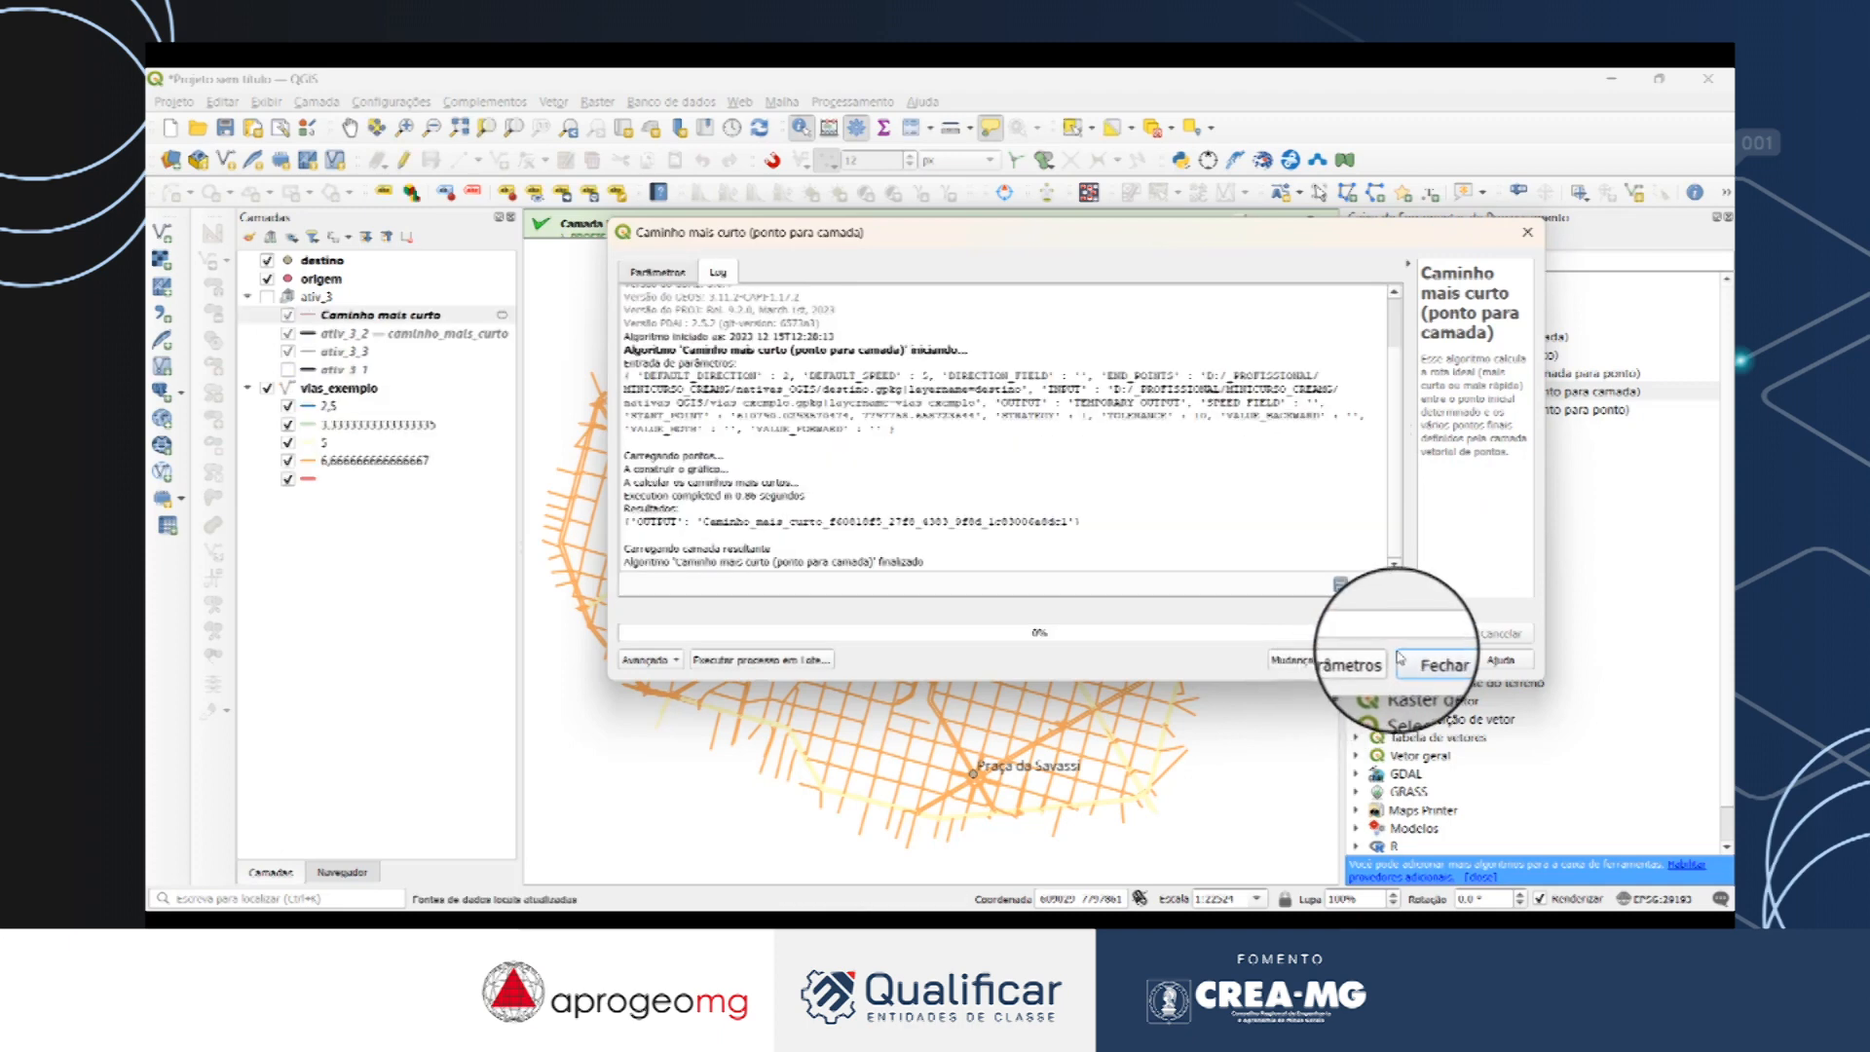
left_click(1430, 661)
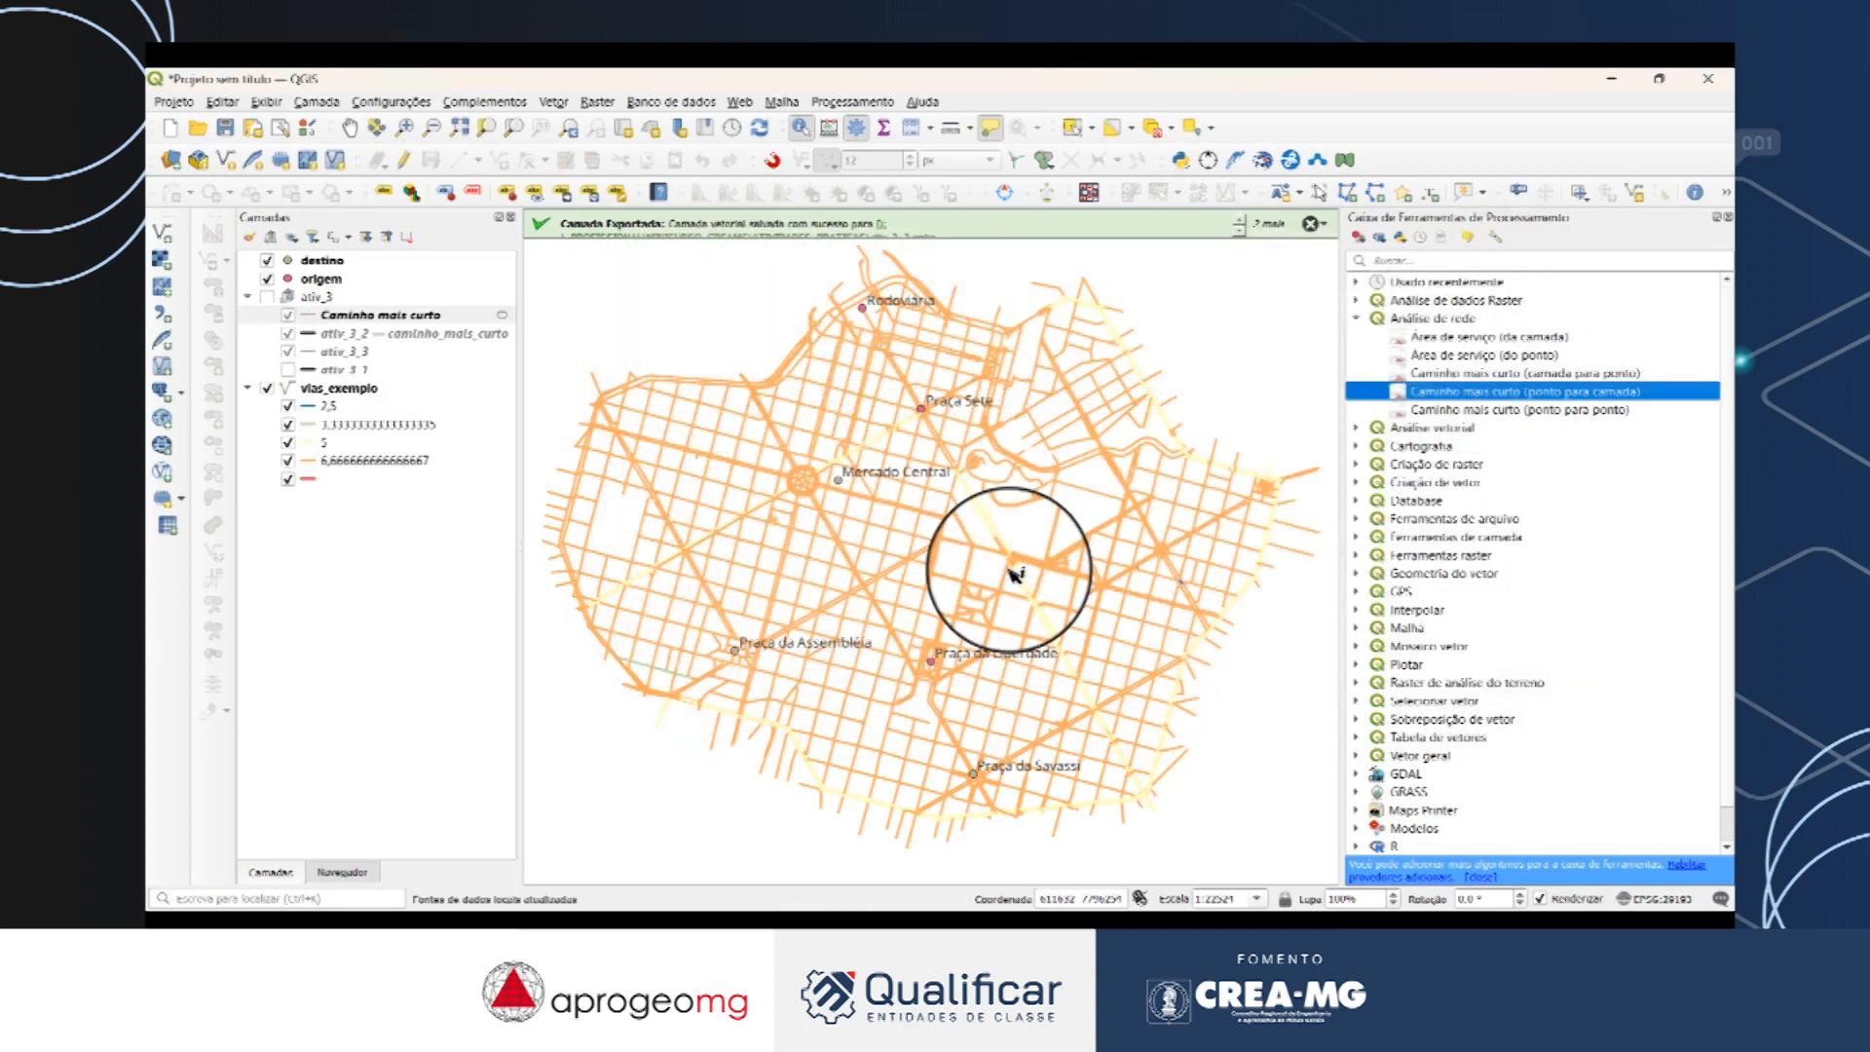
Move the temporary Caminho mais curto layer out of the ativ_3 group and apply all style categories copied from ativ_3_2 to it.
left_click_drag(368, 315, 370, 292)
right_click(320, 333)
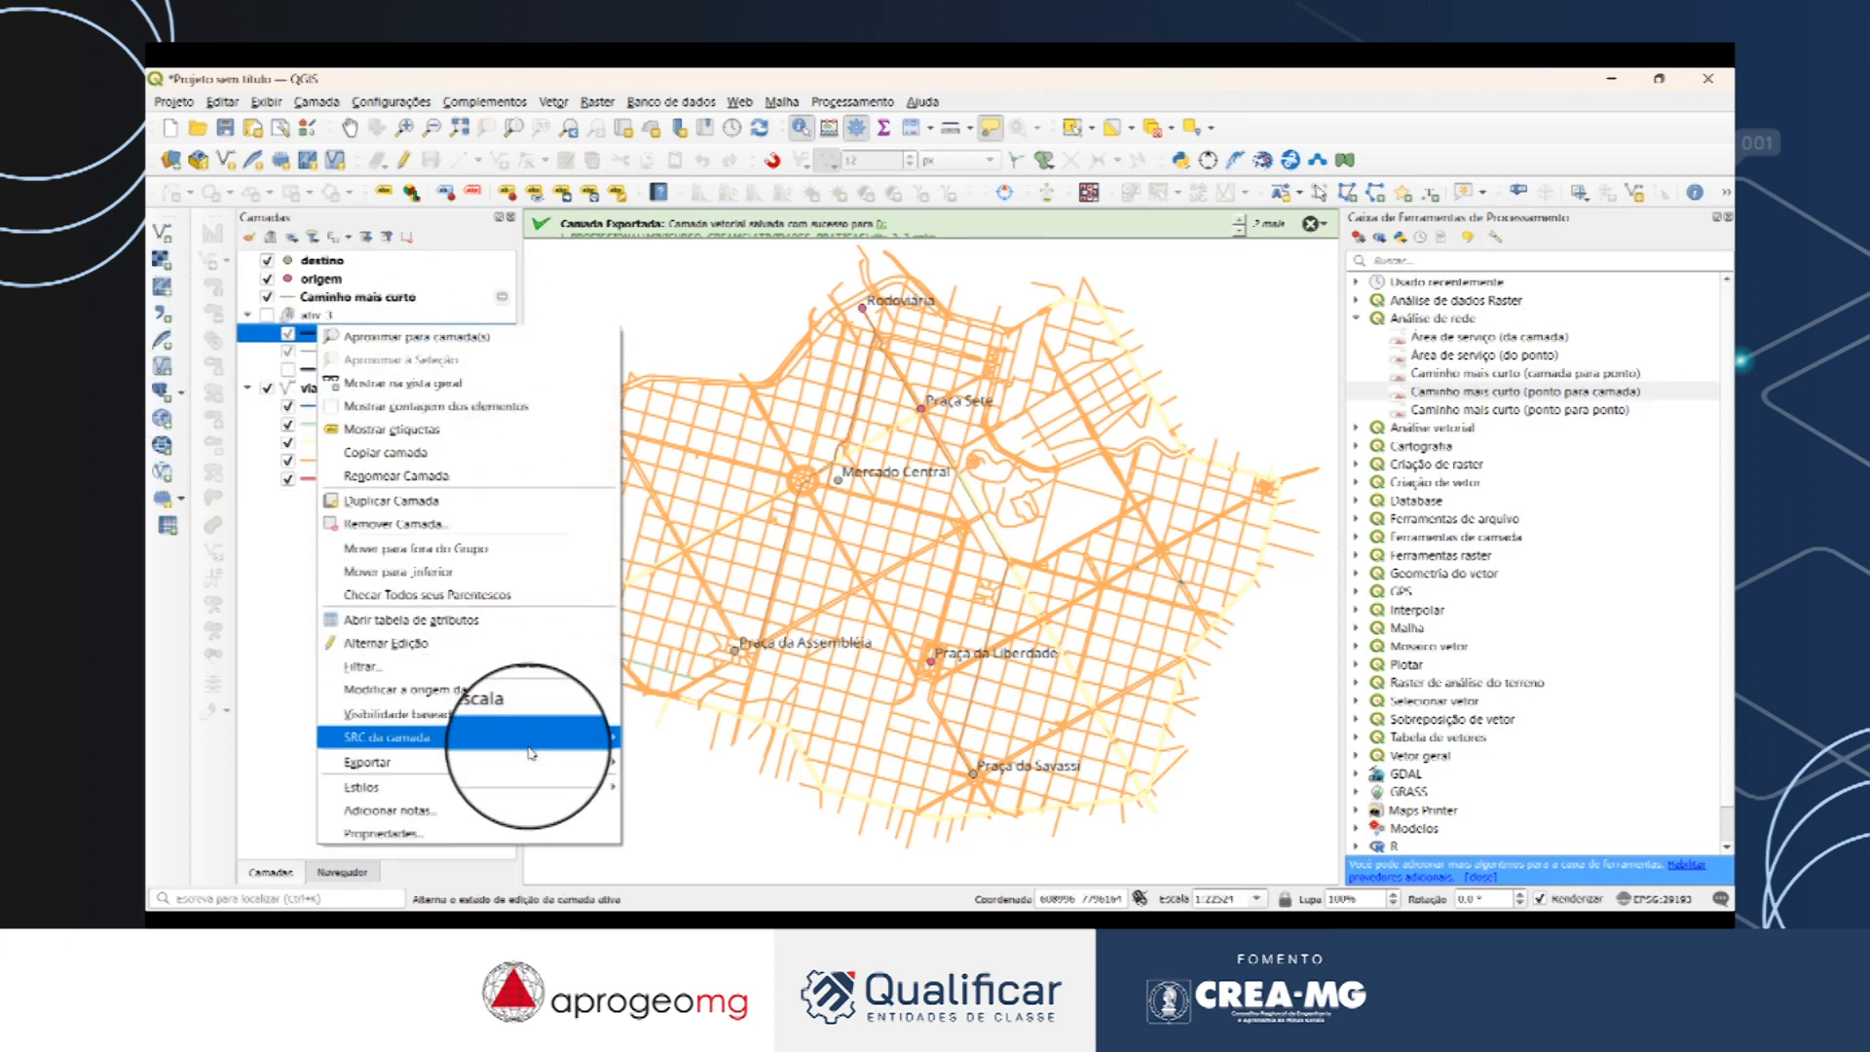
mouse_move(531, 787)
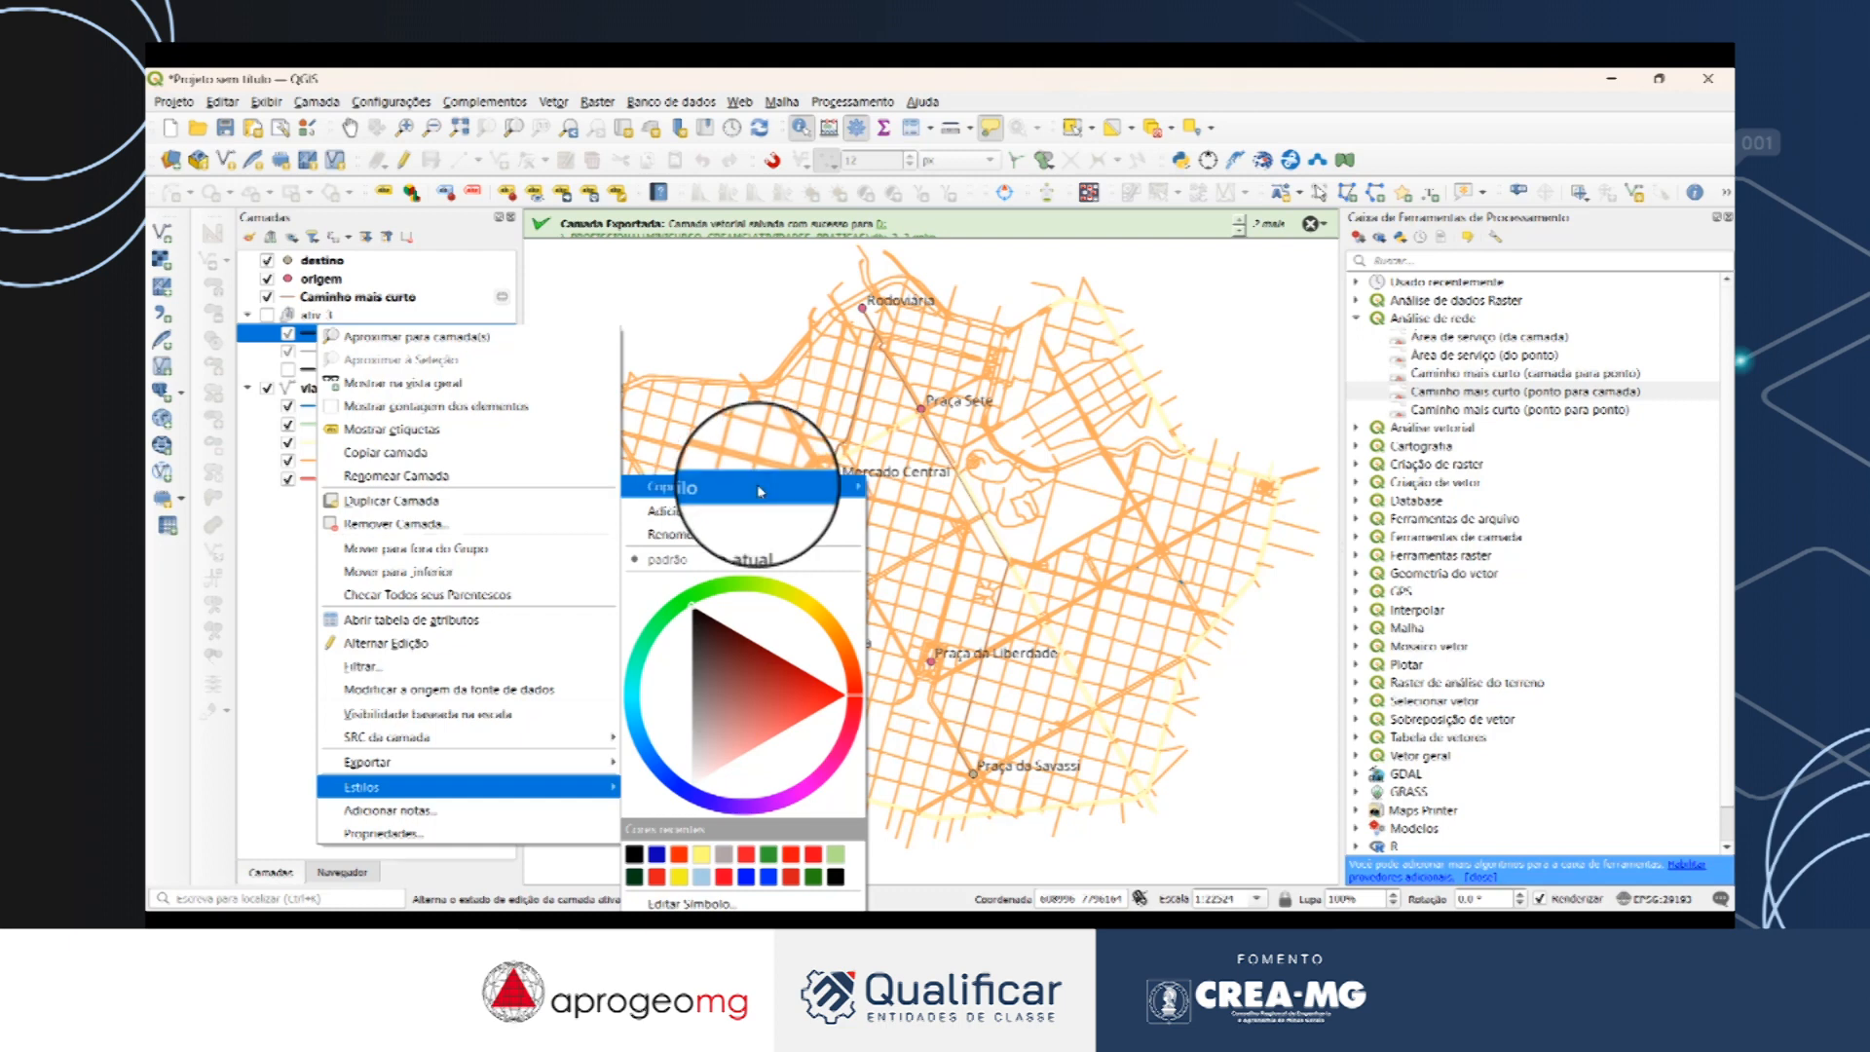
mouse_move(760, 491)
left_click(906, 487)
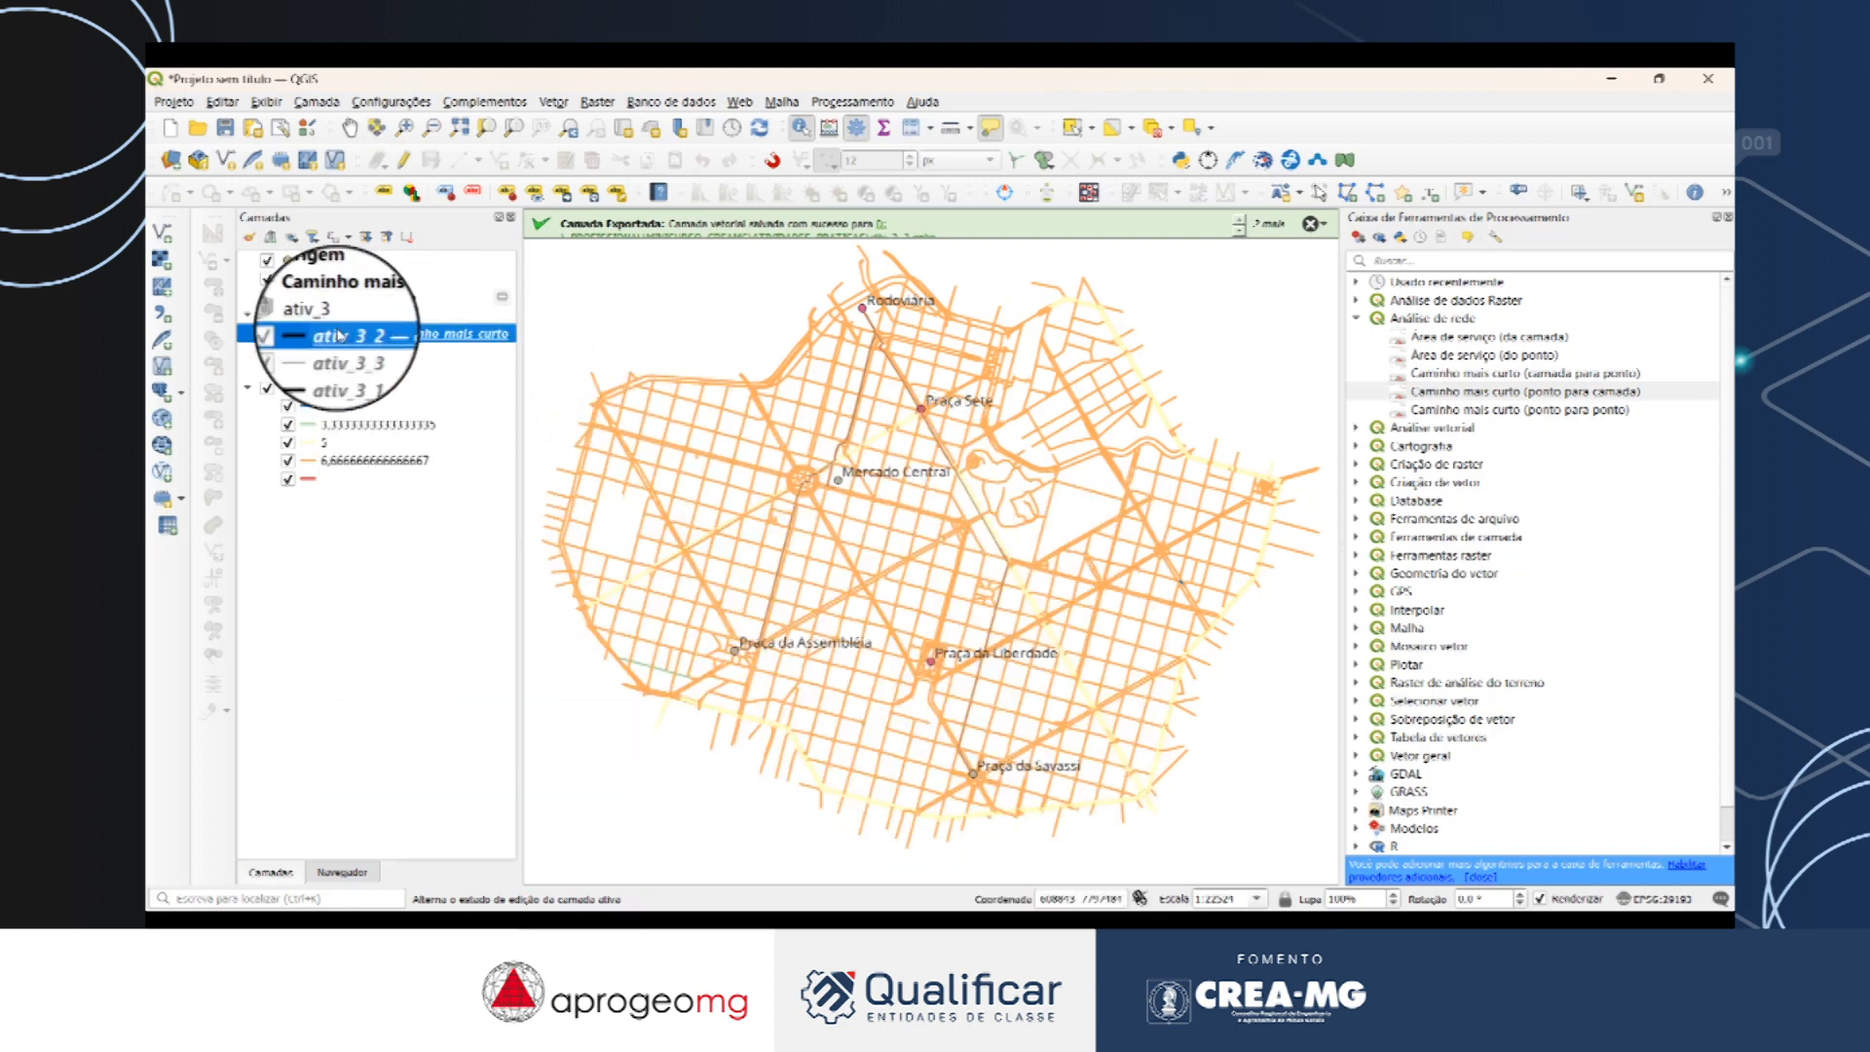
right_click(314, 296)
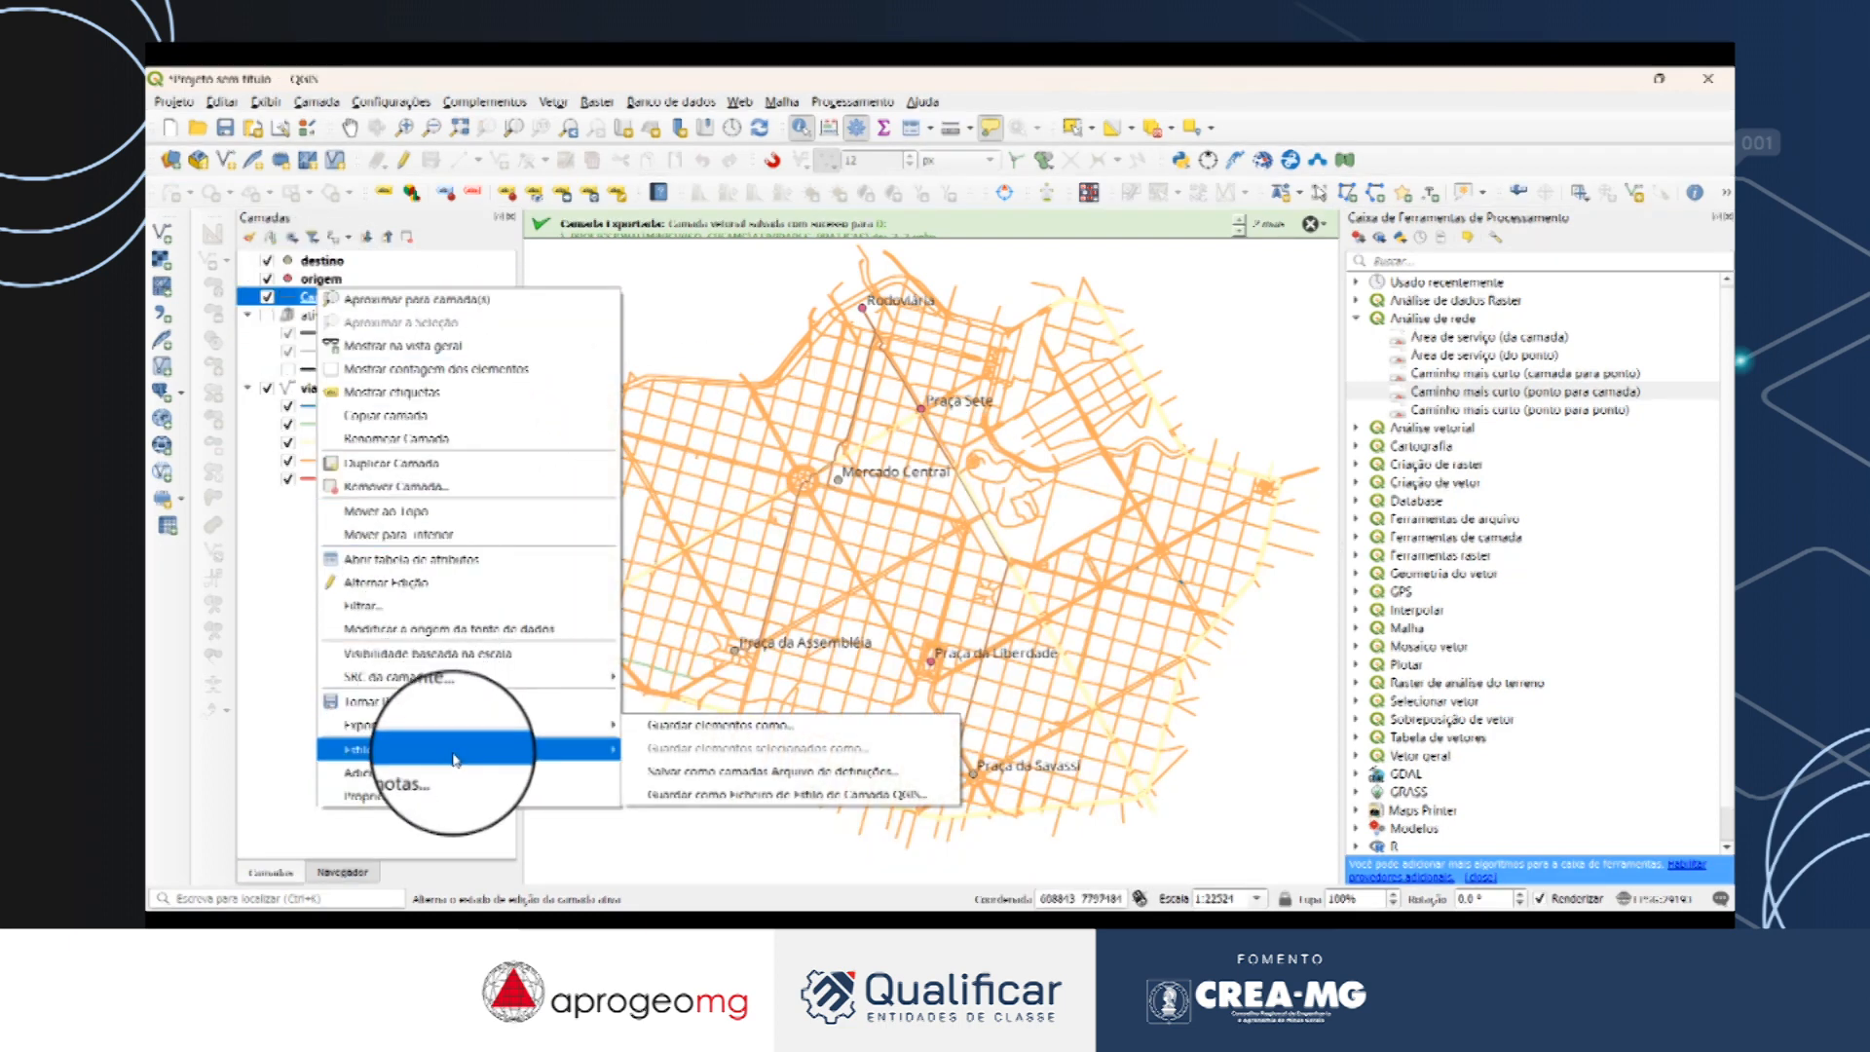
mouse_move(454, 759)
mouse_move(741, 464)
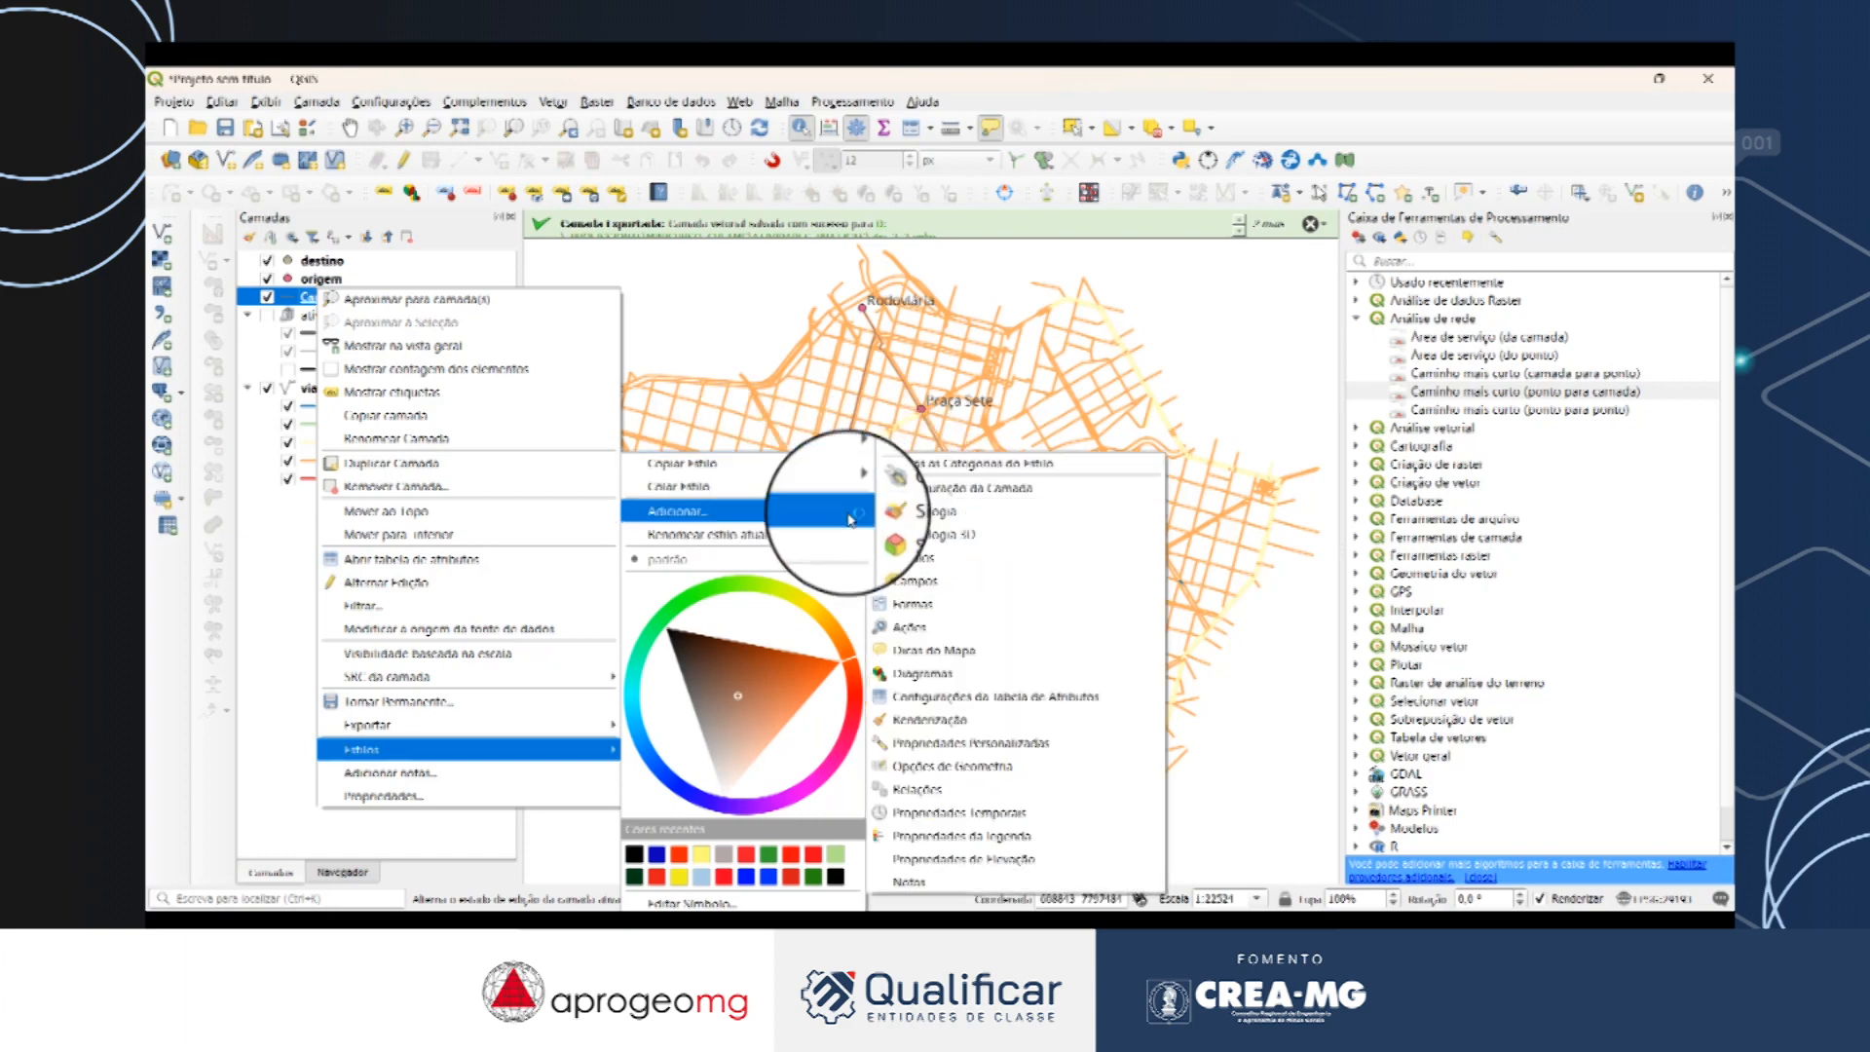
left_click(886, 465)
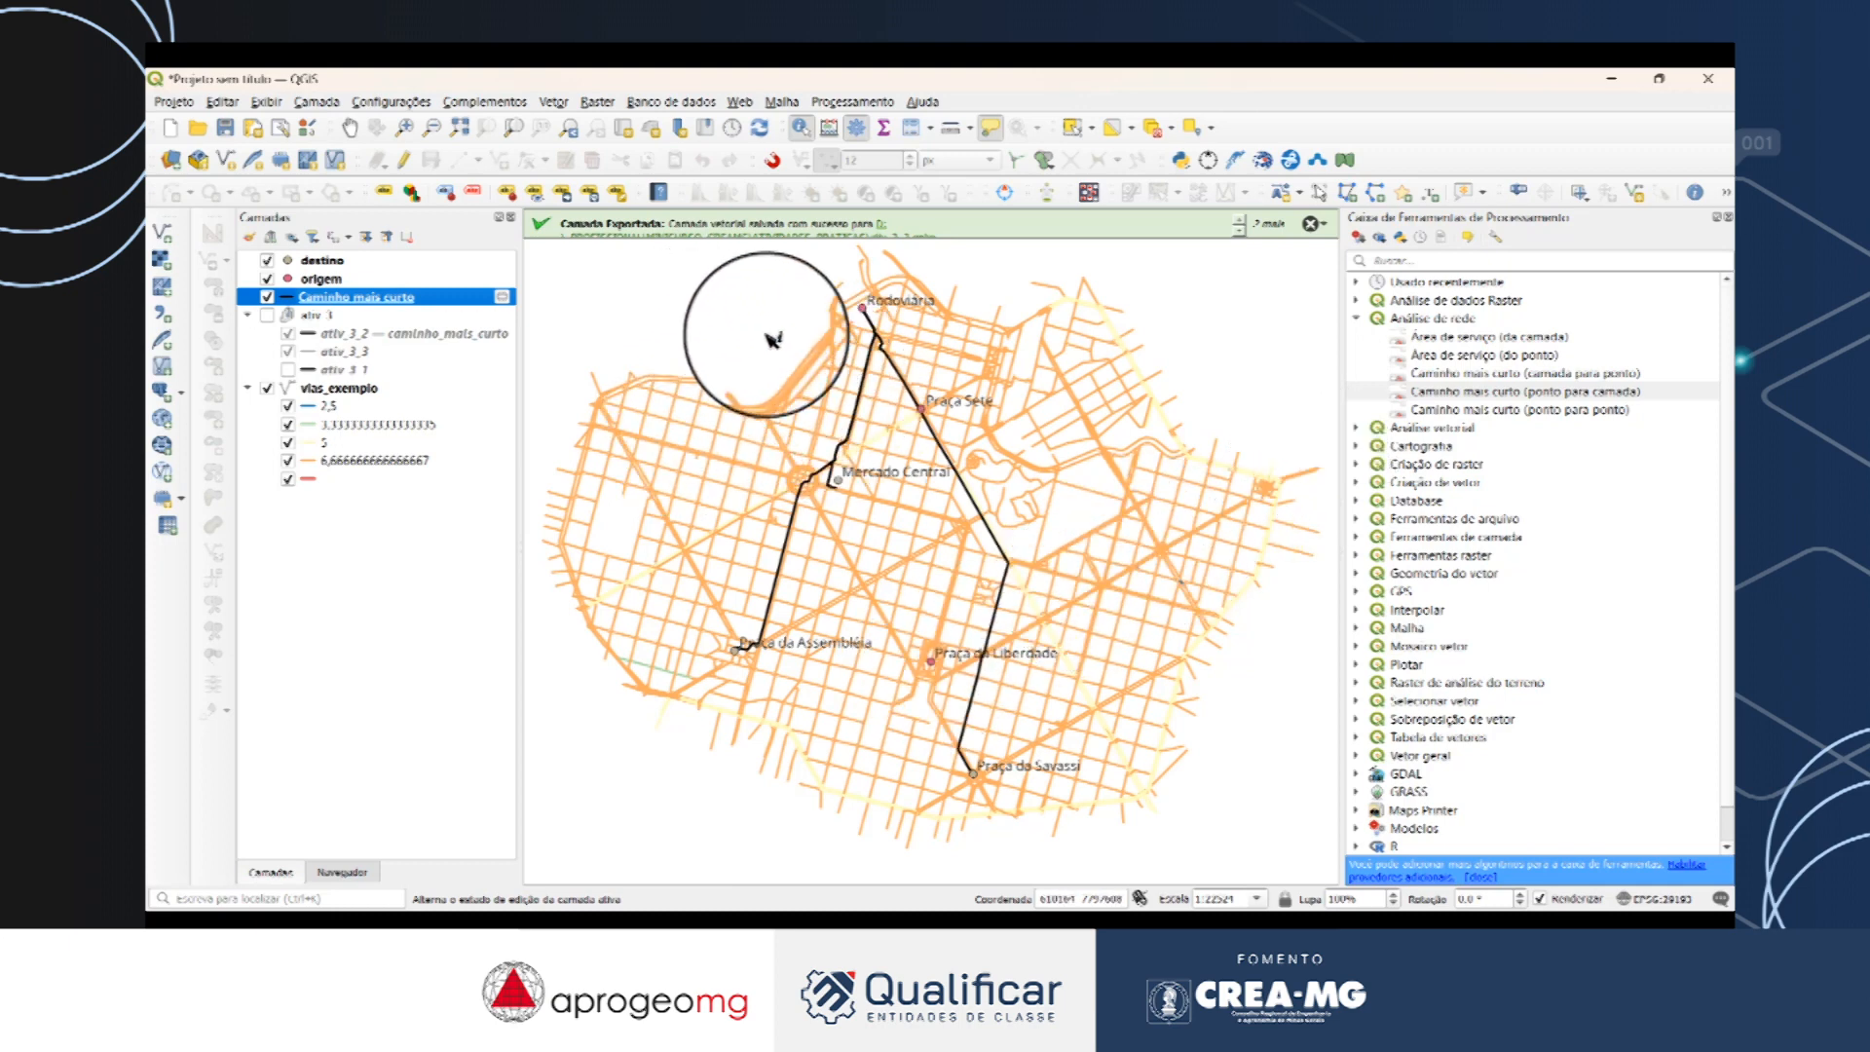
In Caminho mais curto (camada para ponto), choose the vias_exemplo network, the Mais rápido path type and origem as the start-point layer.
double_click(1510, 373)
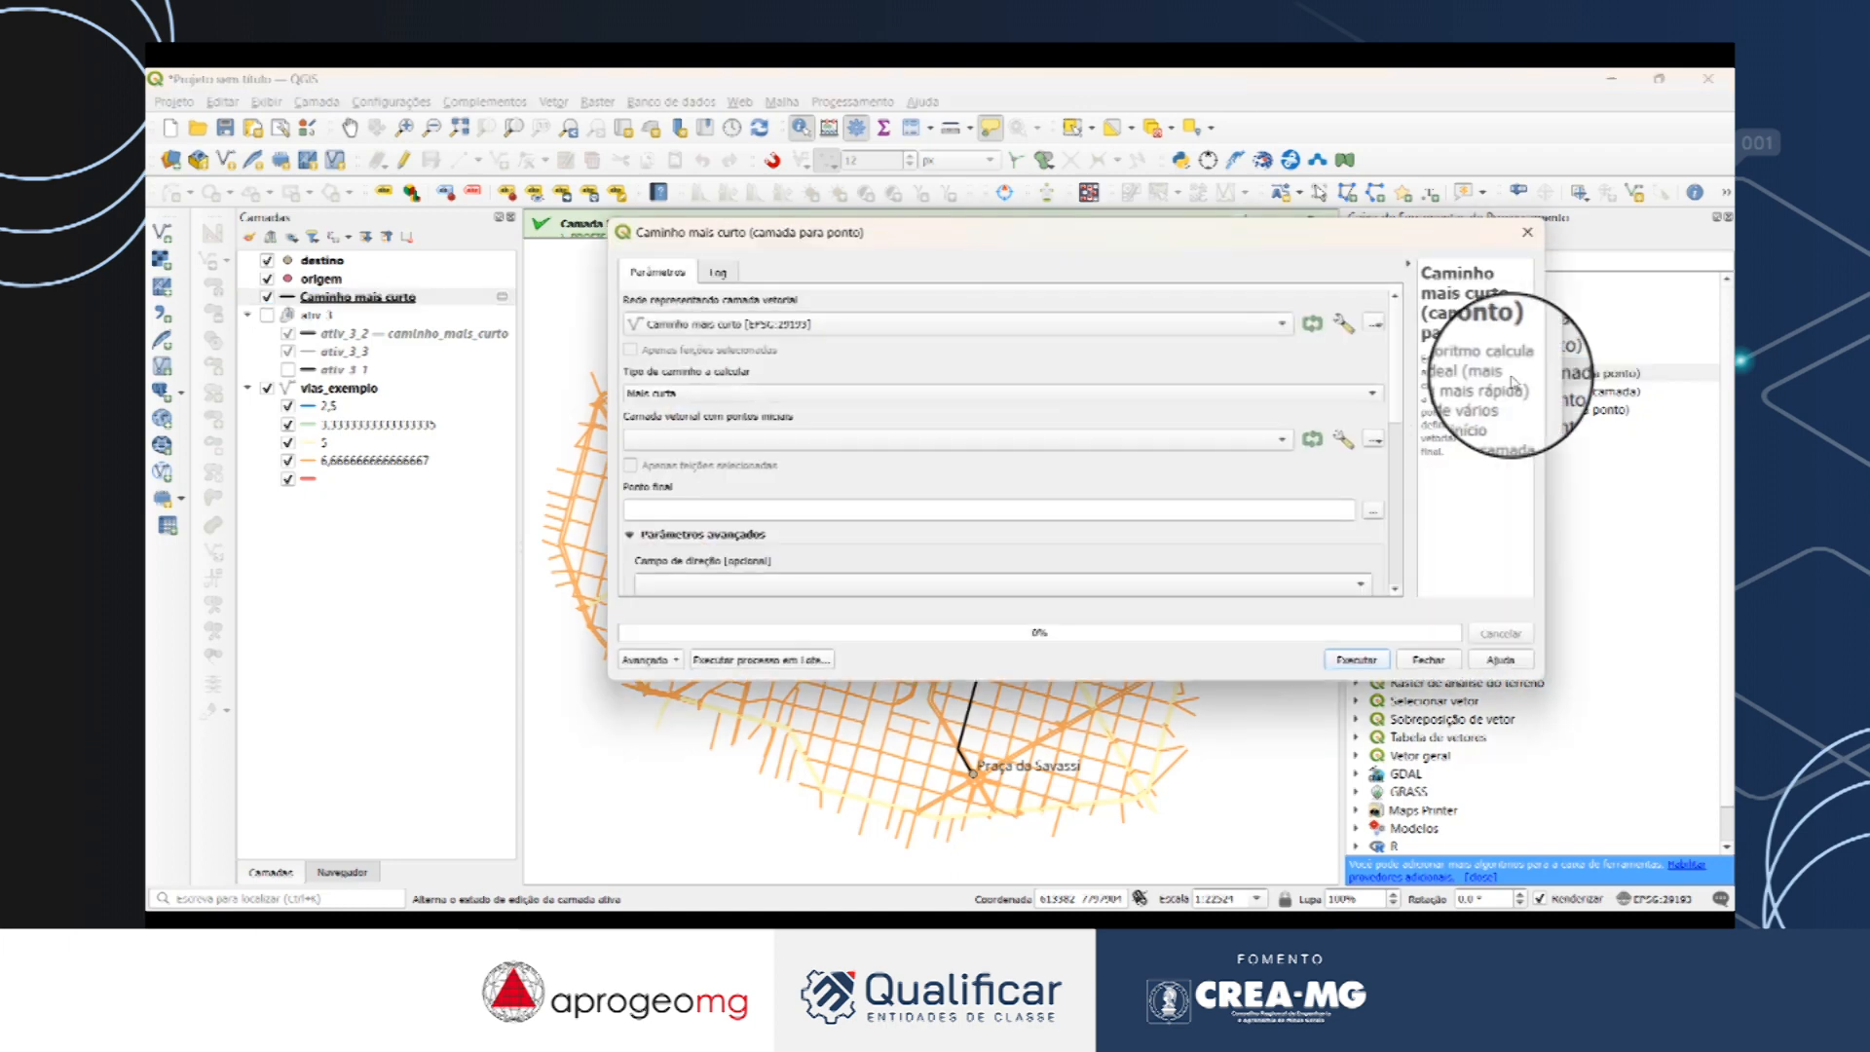
left_click(647, 392)
left_click(660, 415)
left_click(672, 440)
left_click(692, 328)
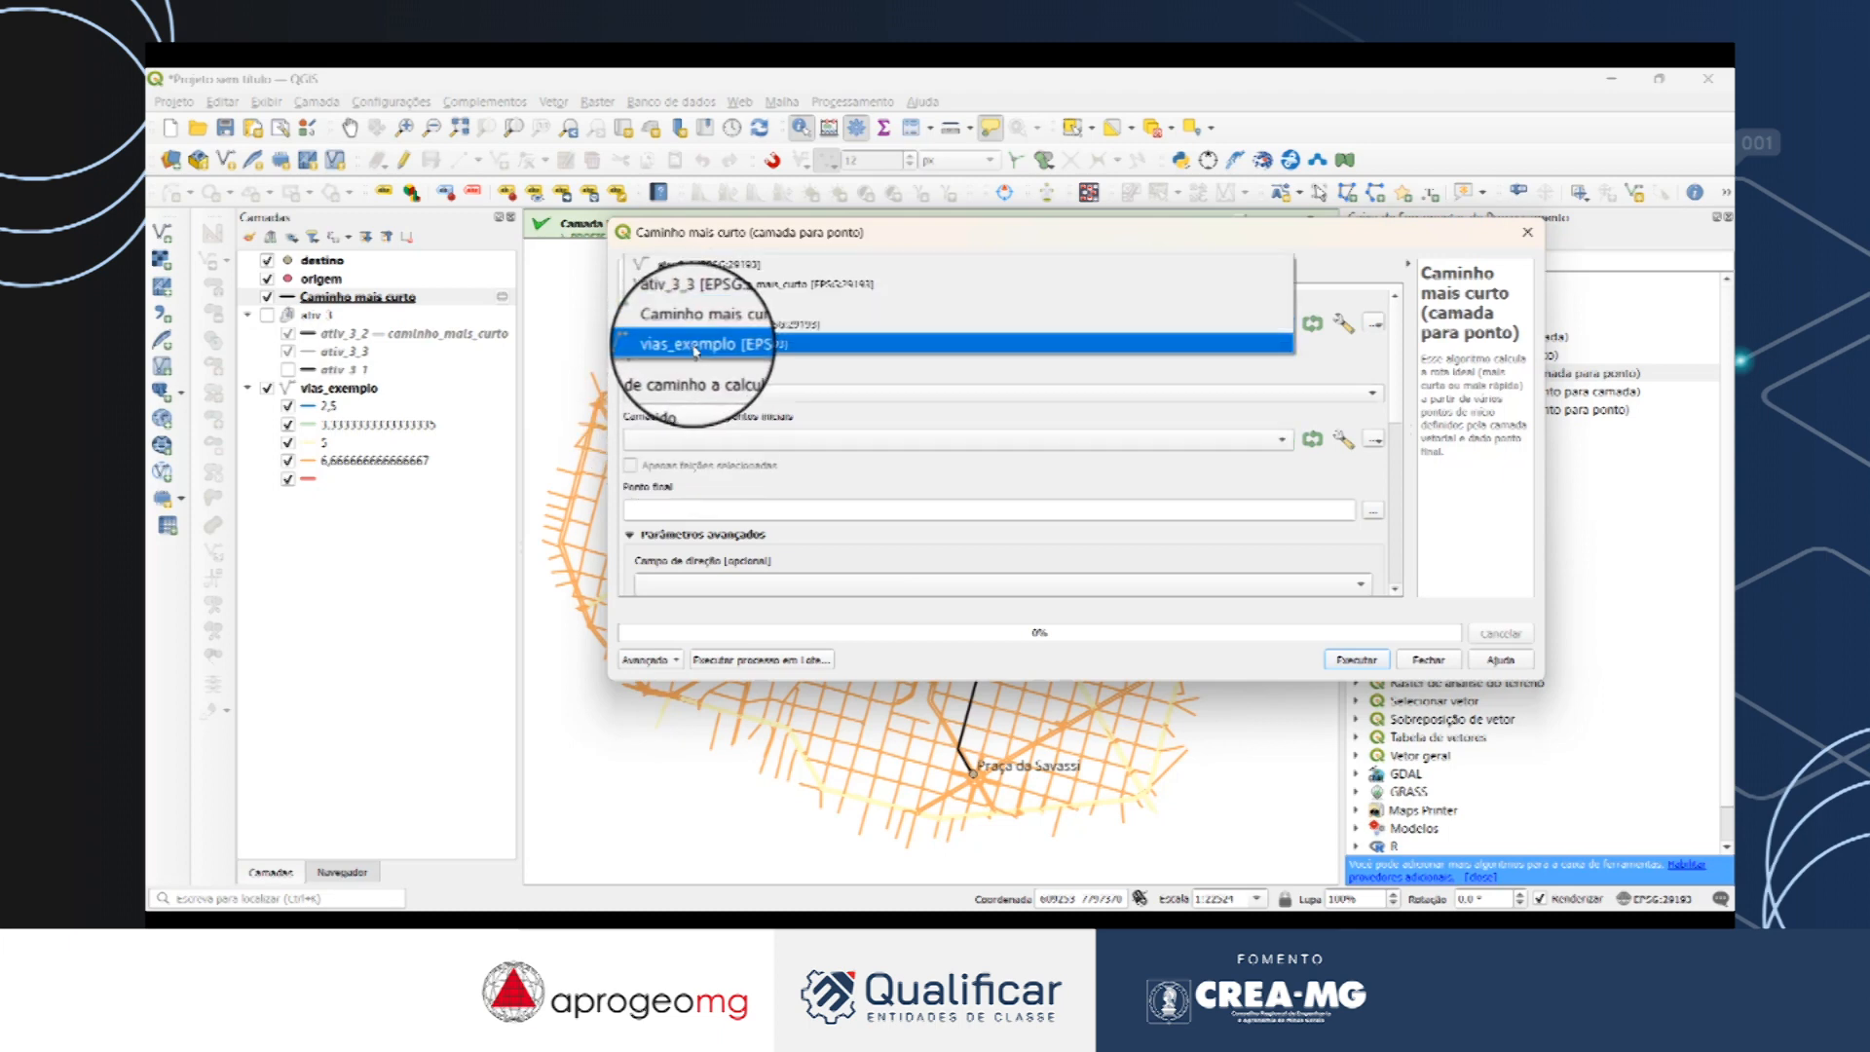
left_click(662, 347)
left_click(718, 447)
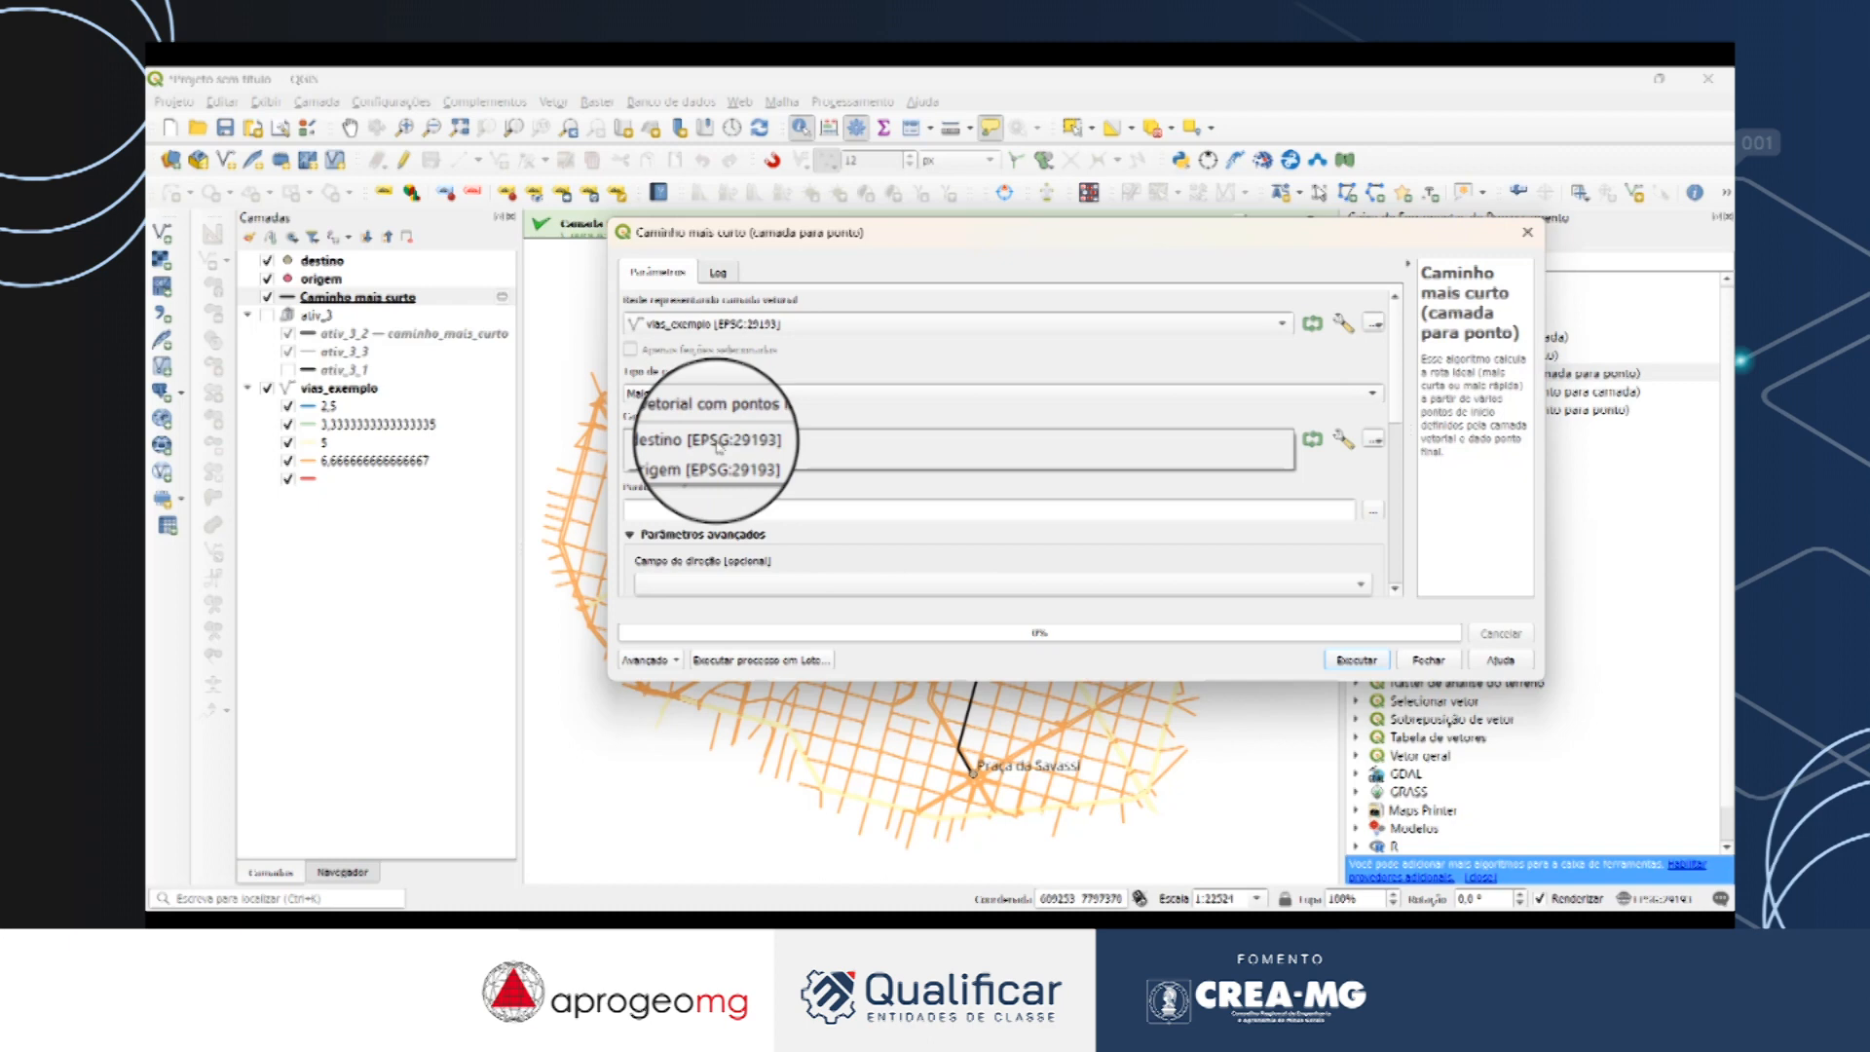
left_click(719, 465)
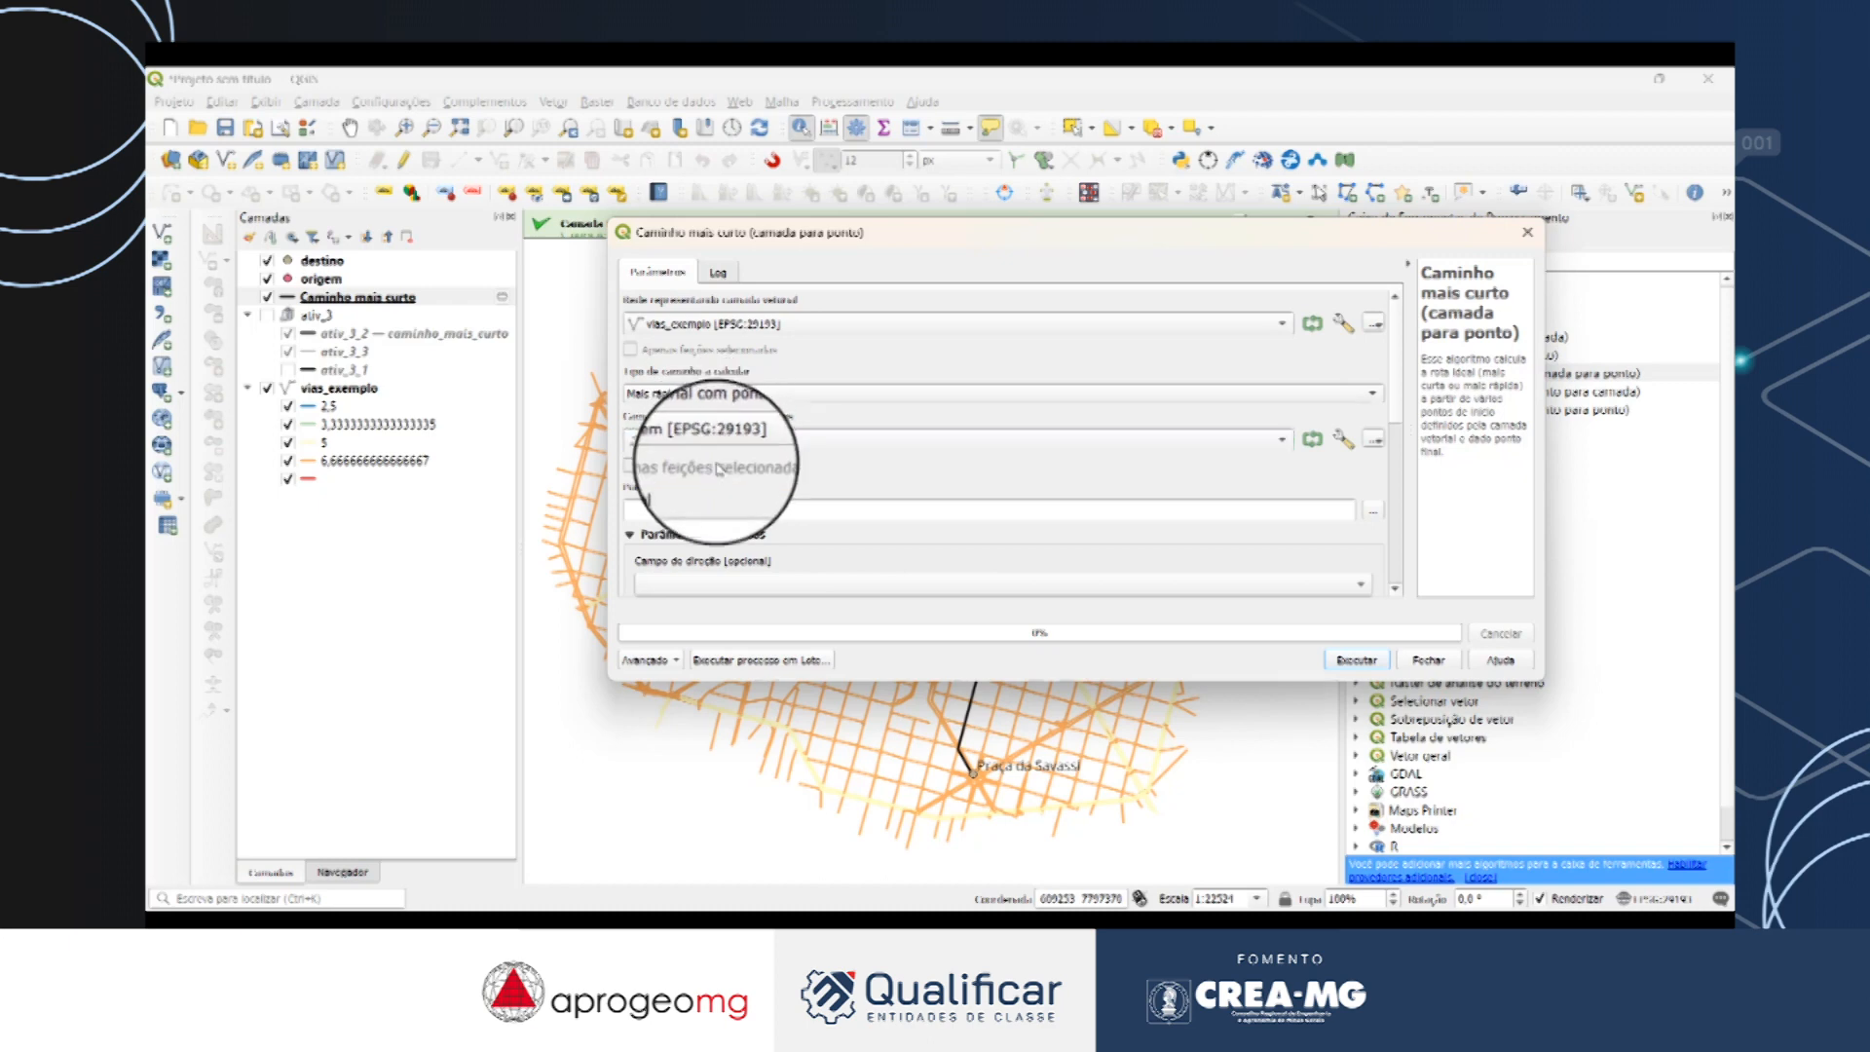
Set the end point to the Praça da Assembléia coordinates copied from the coords attribute of the existing route.
left_click(1373, 510)
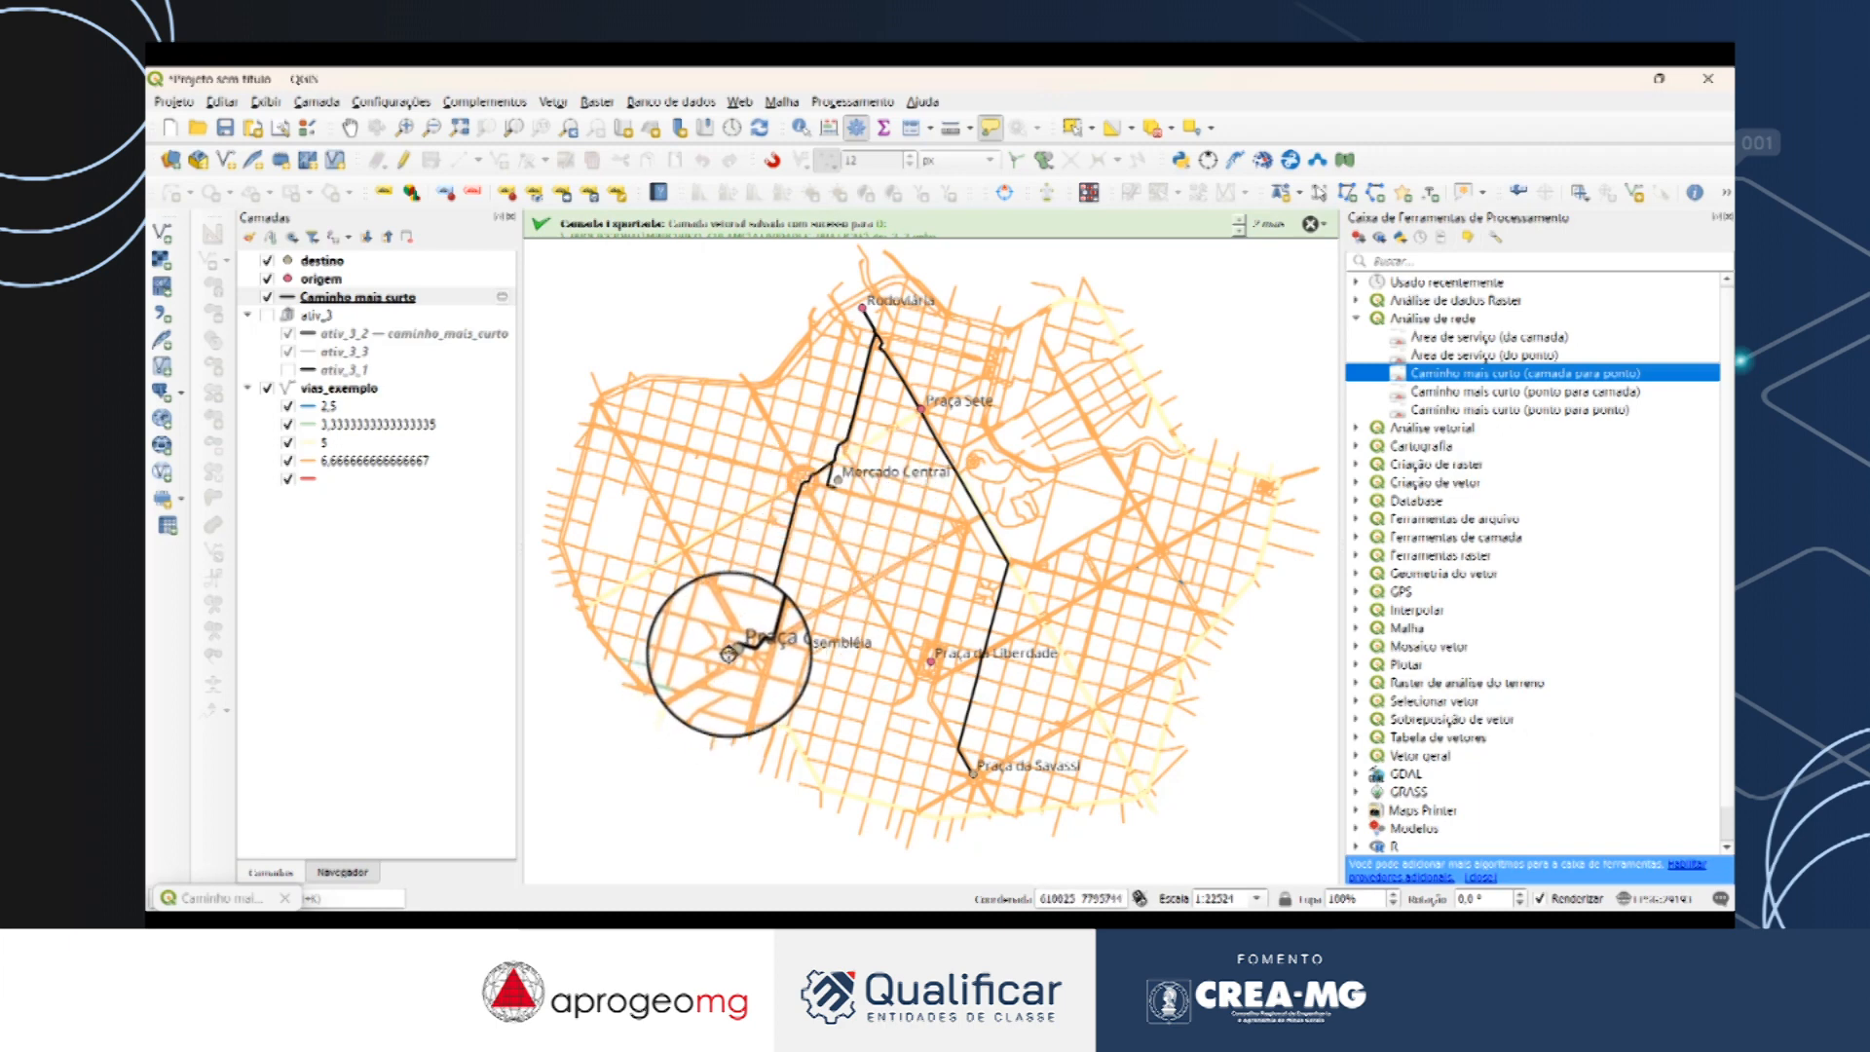
left_click(736, 650)
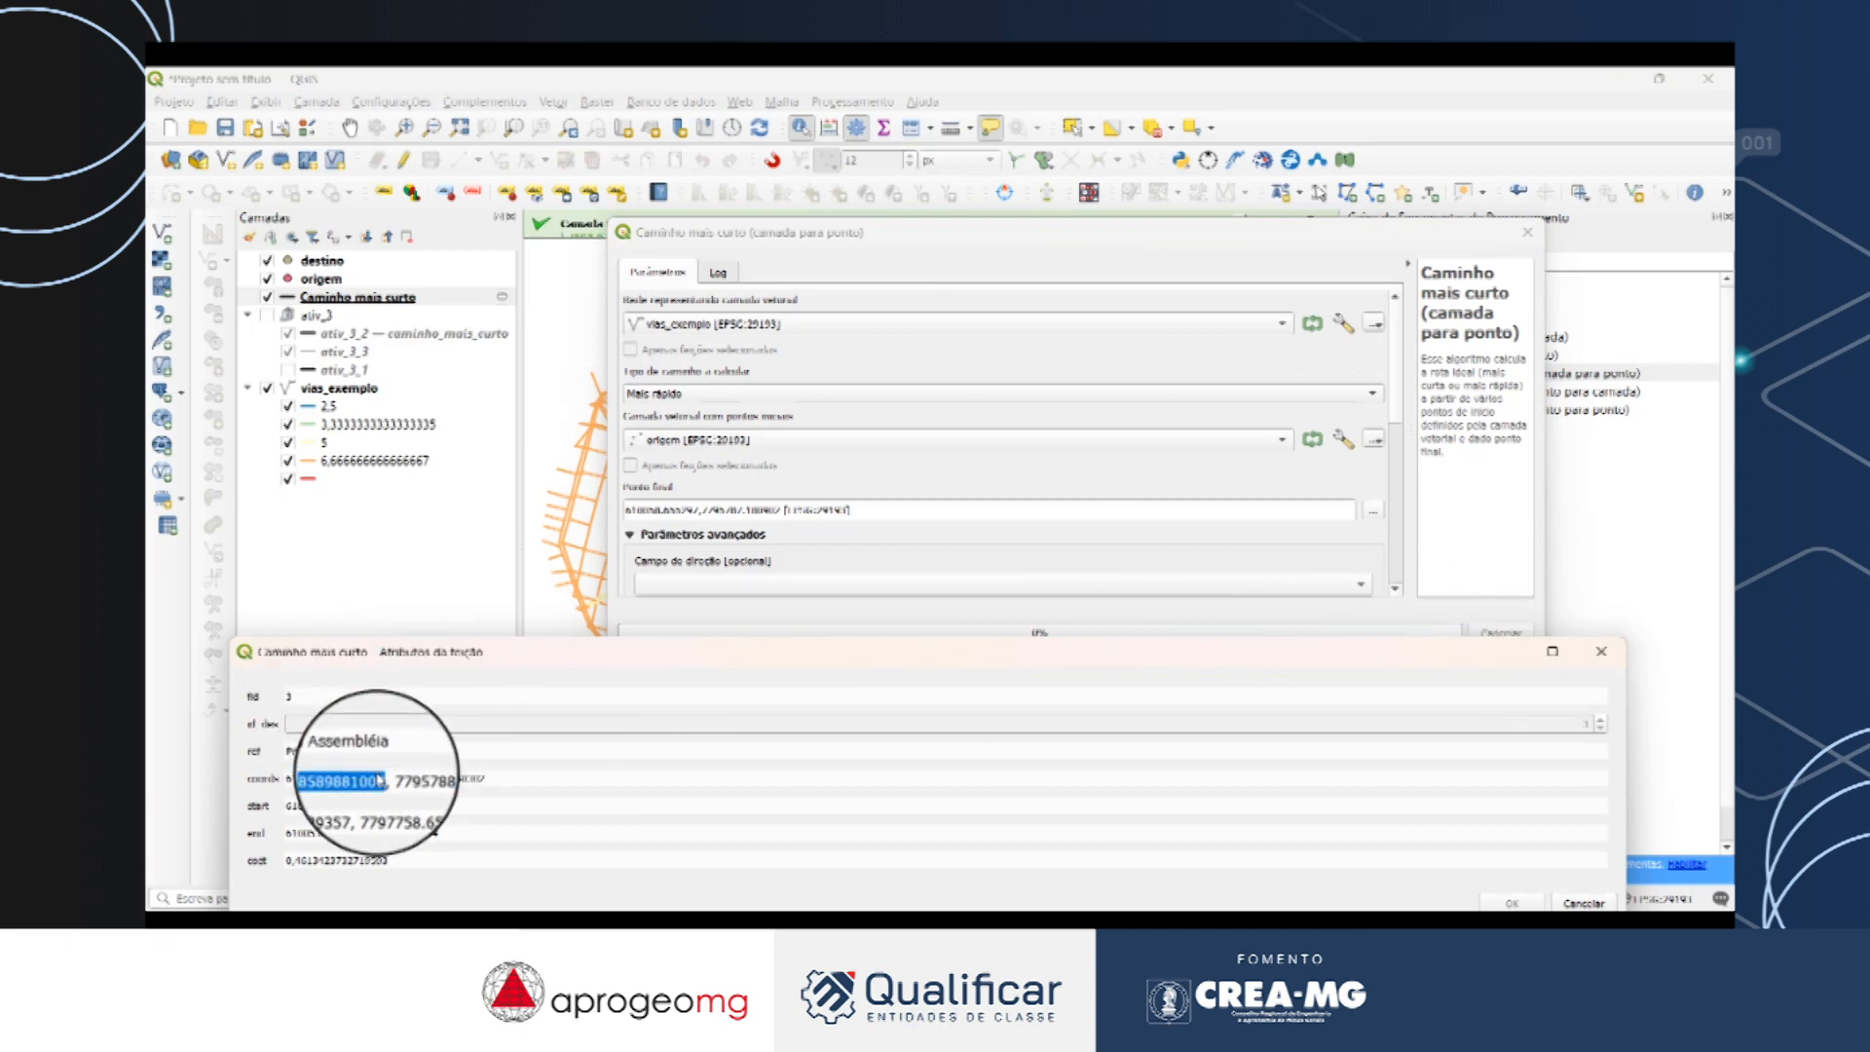
left_click(1602, 650)
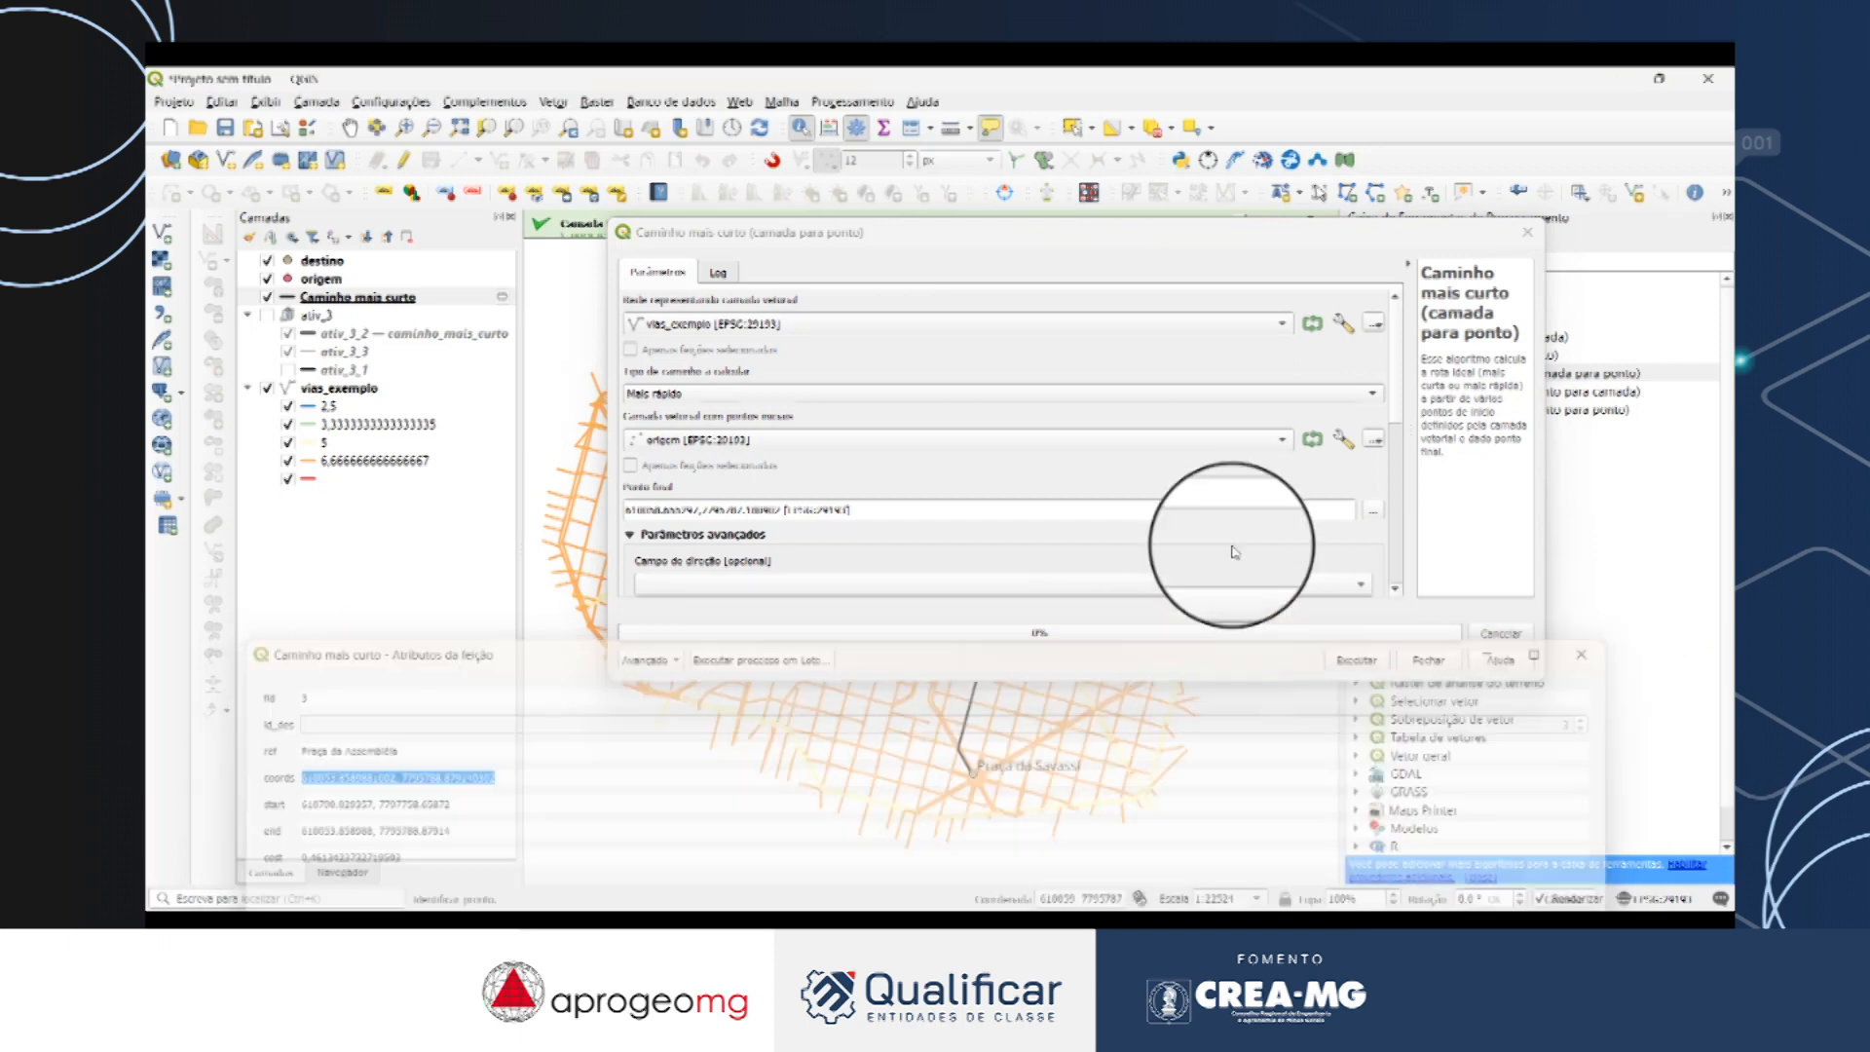
triple_click(747, 510)
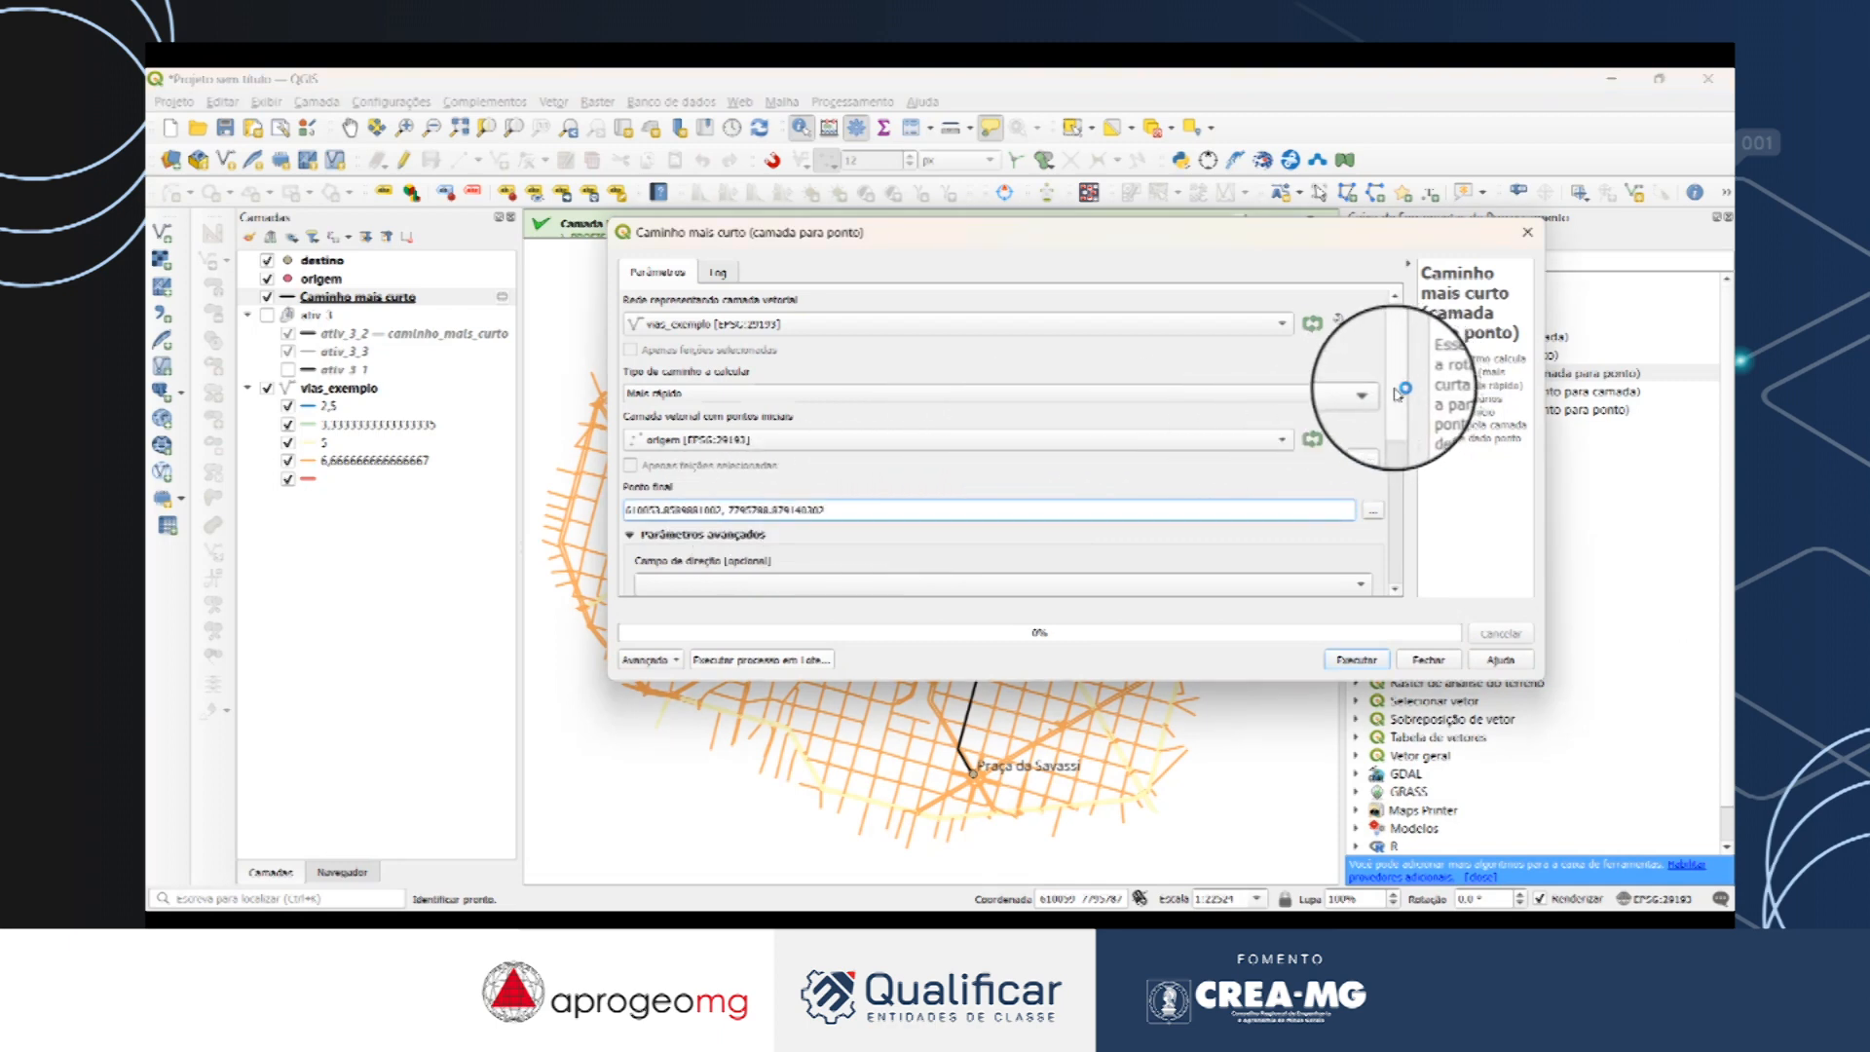
Set the default speed to 5 km/h and the topology tolerance to 10 metres.
scroll(1394, 395, "down", 8)
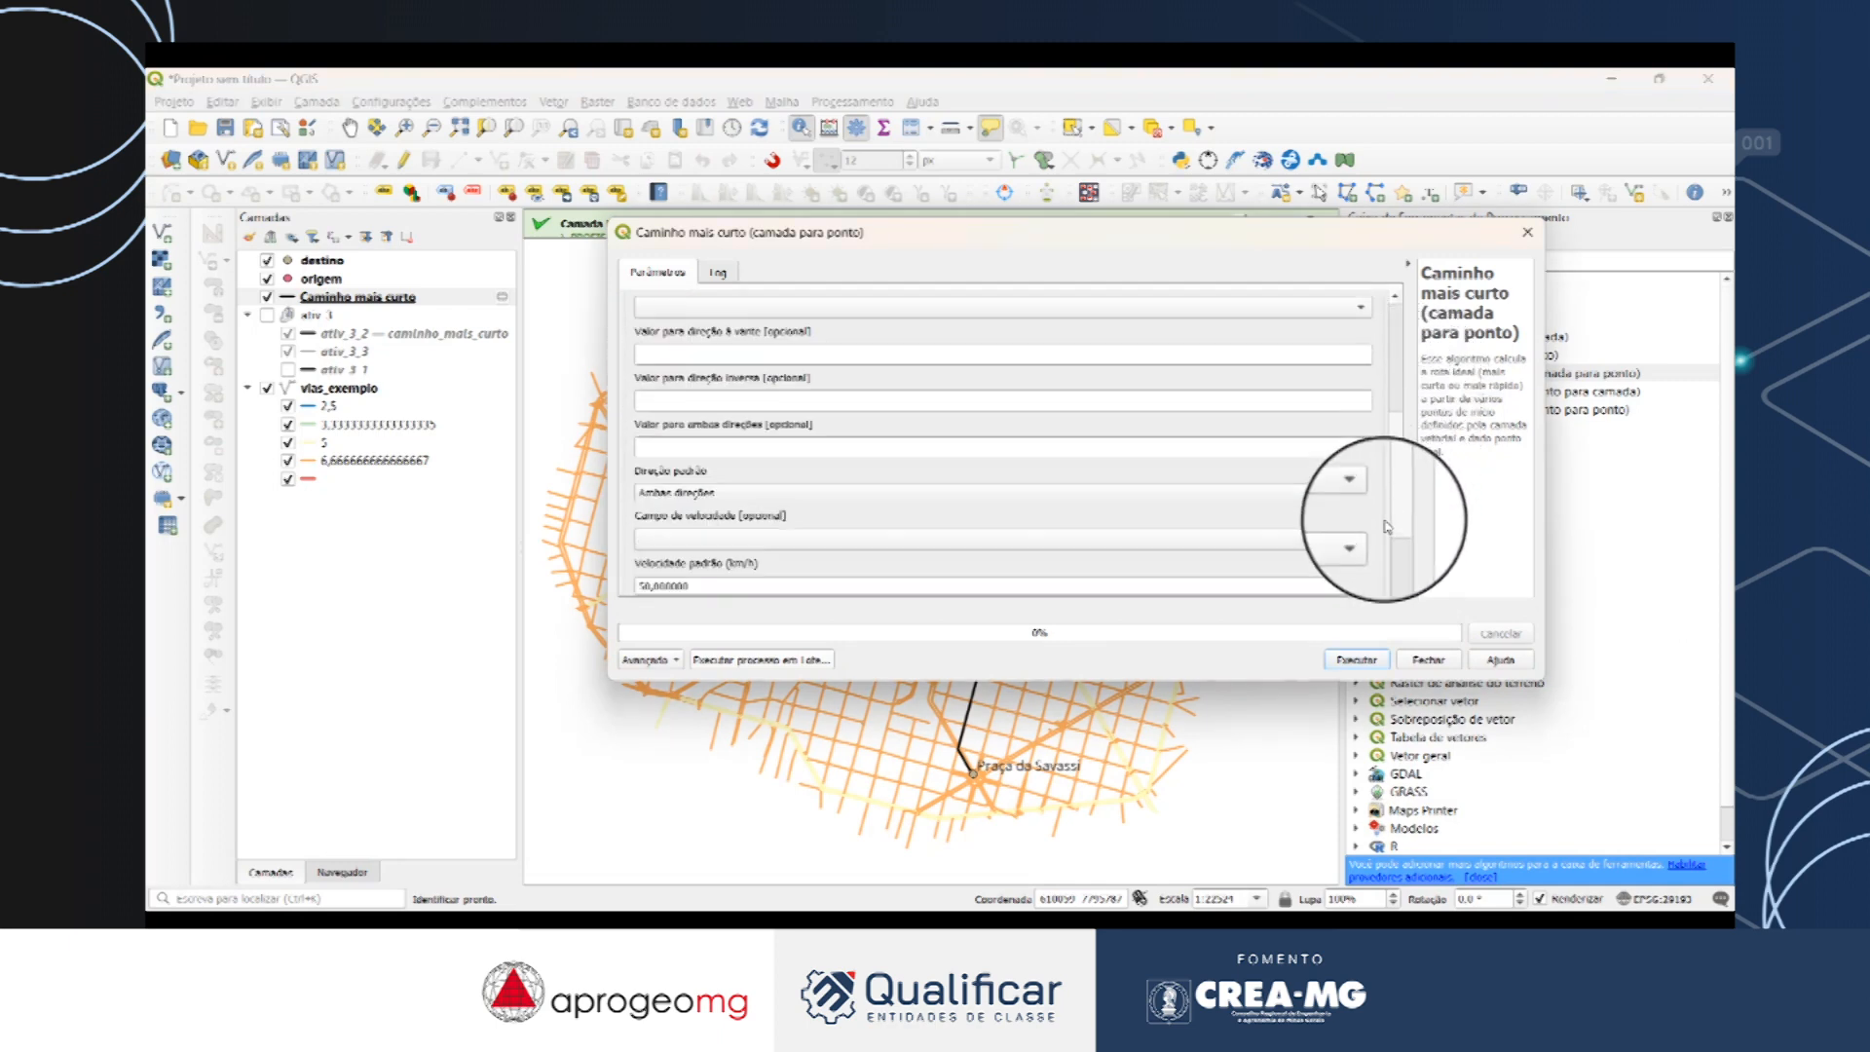
left_click(696, 507)
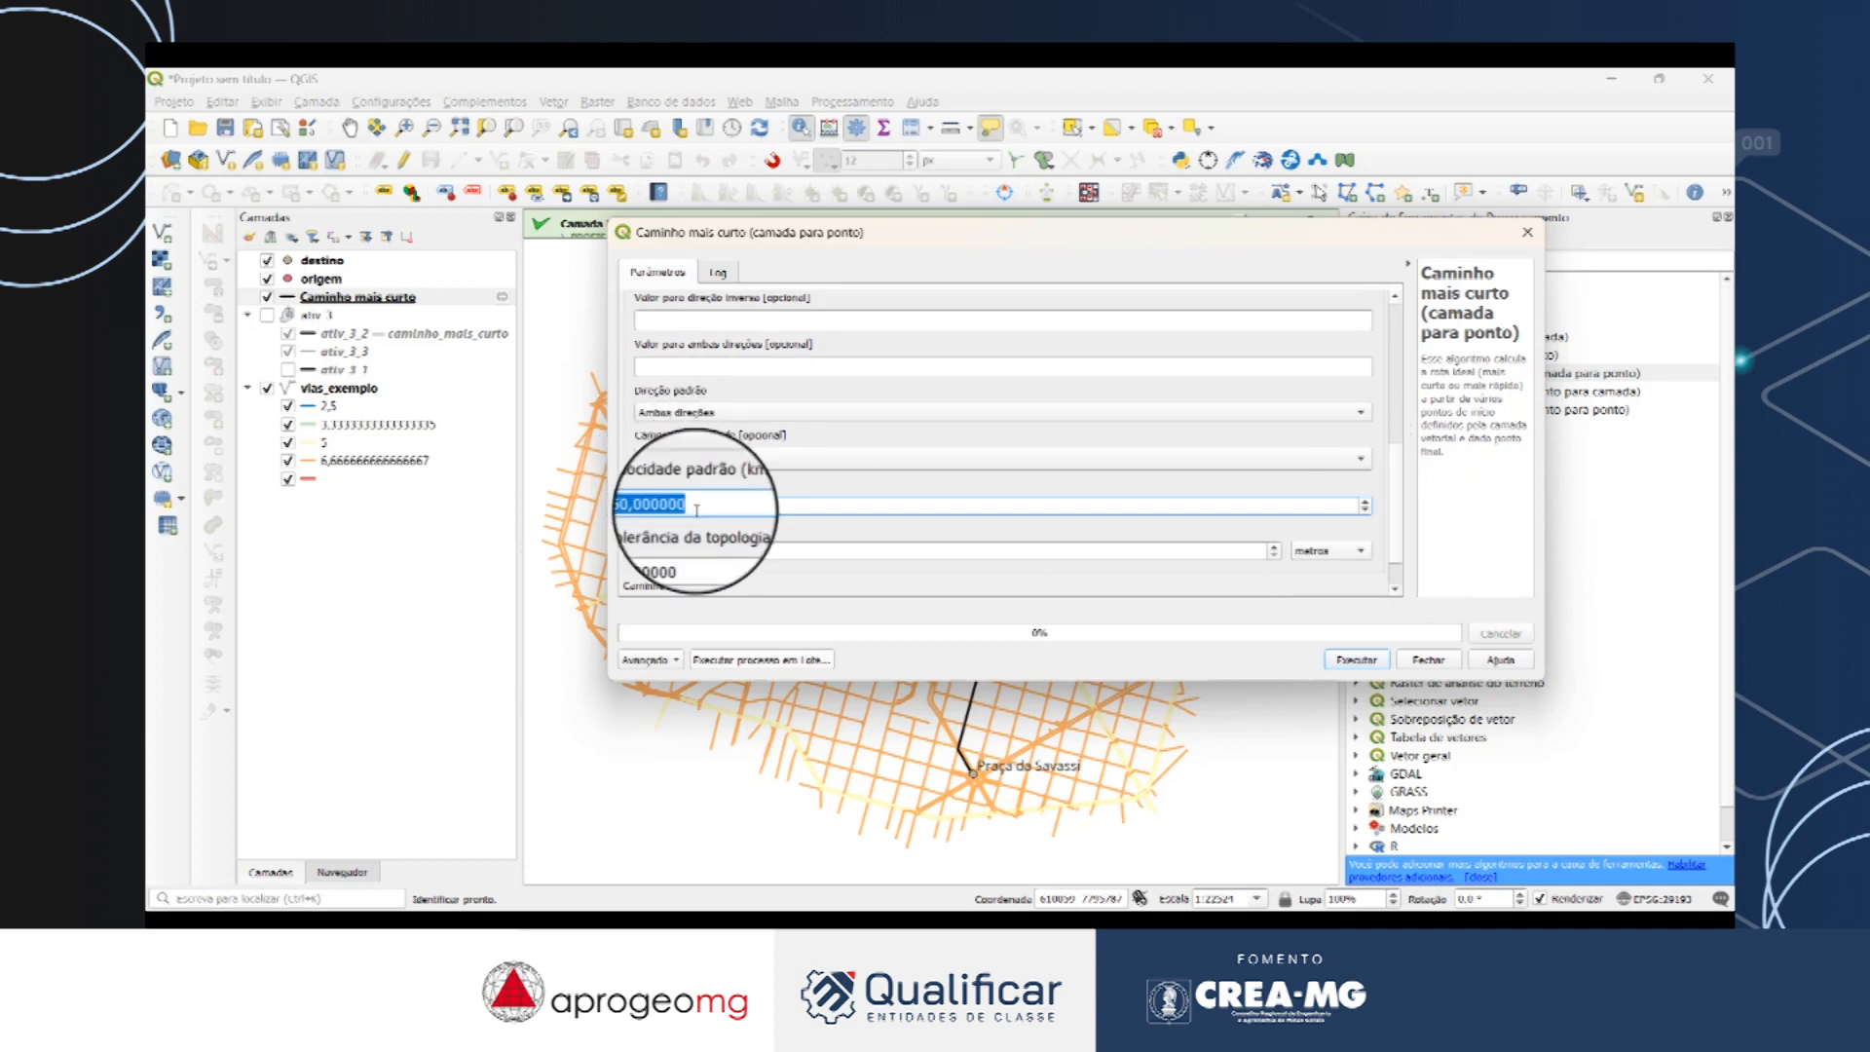
key("BackSpace")
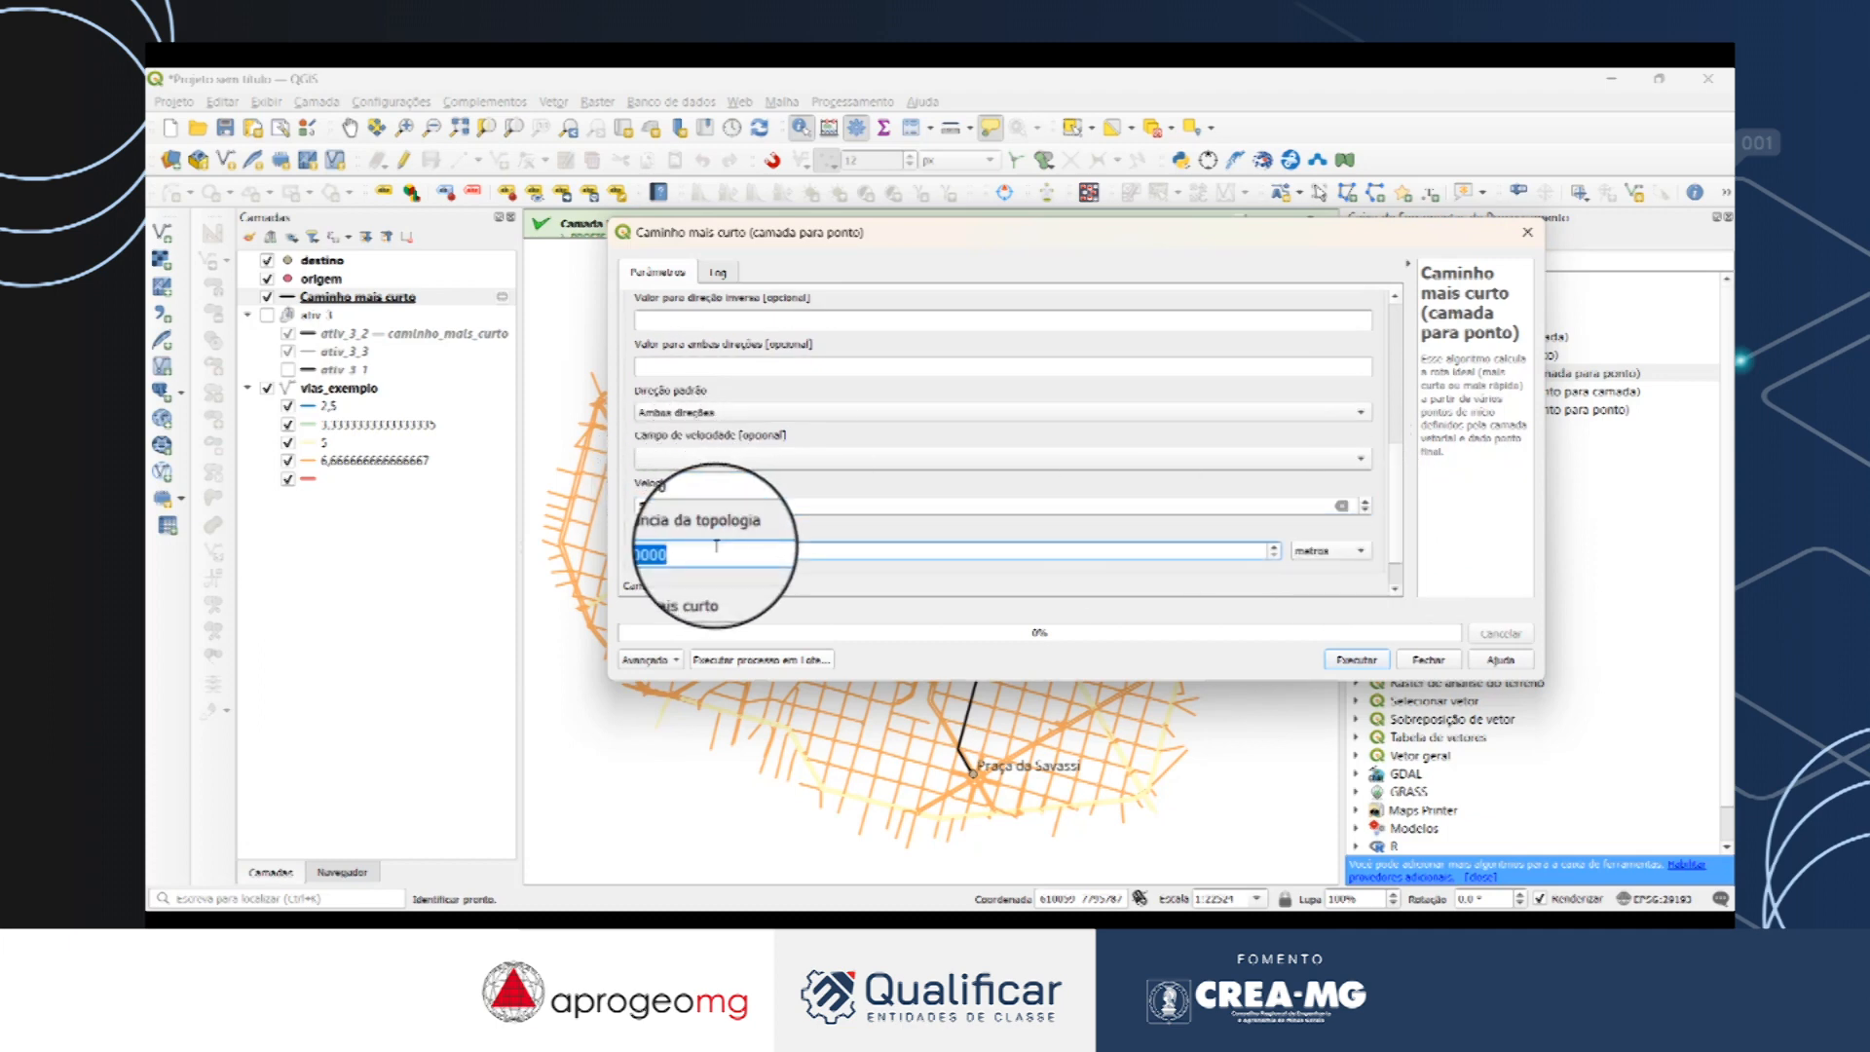
type("10")
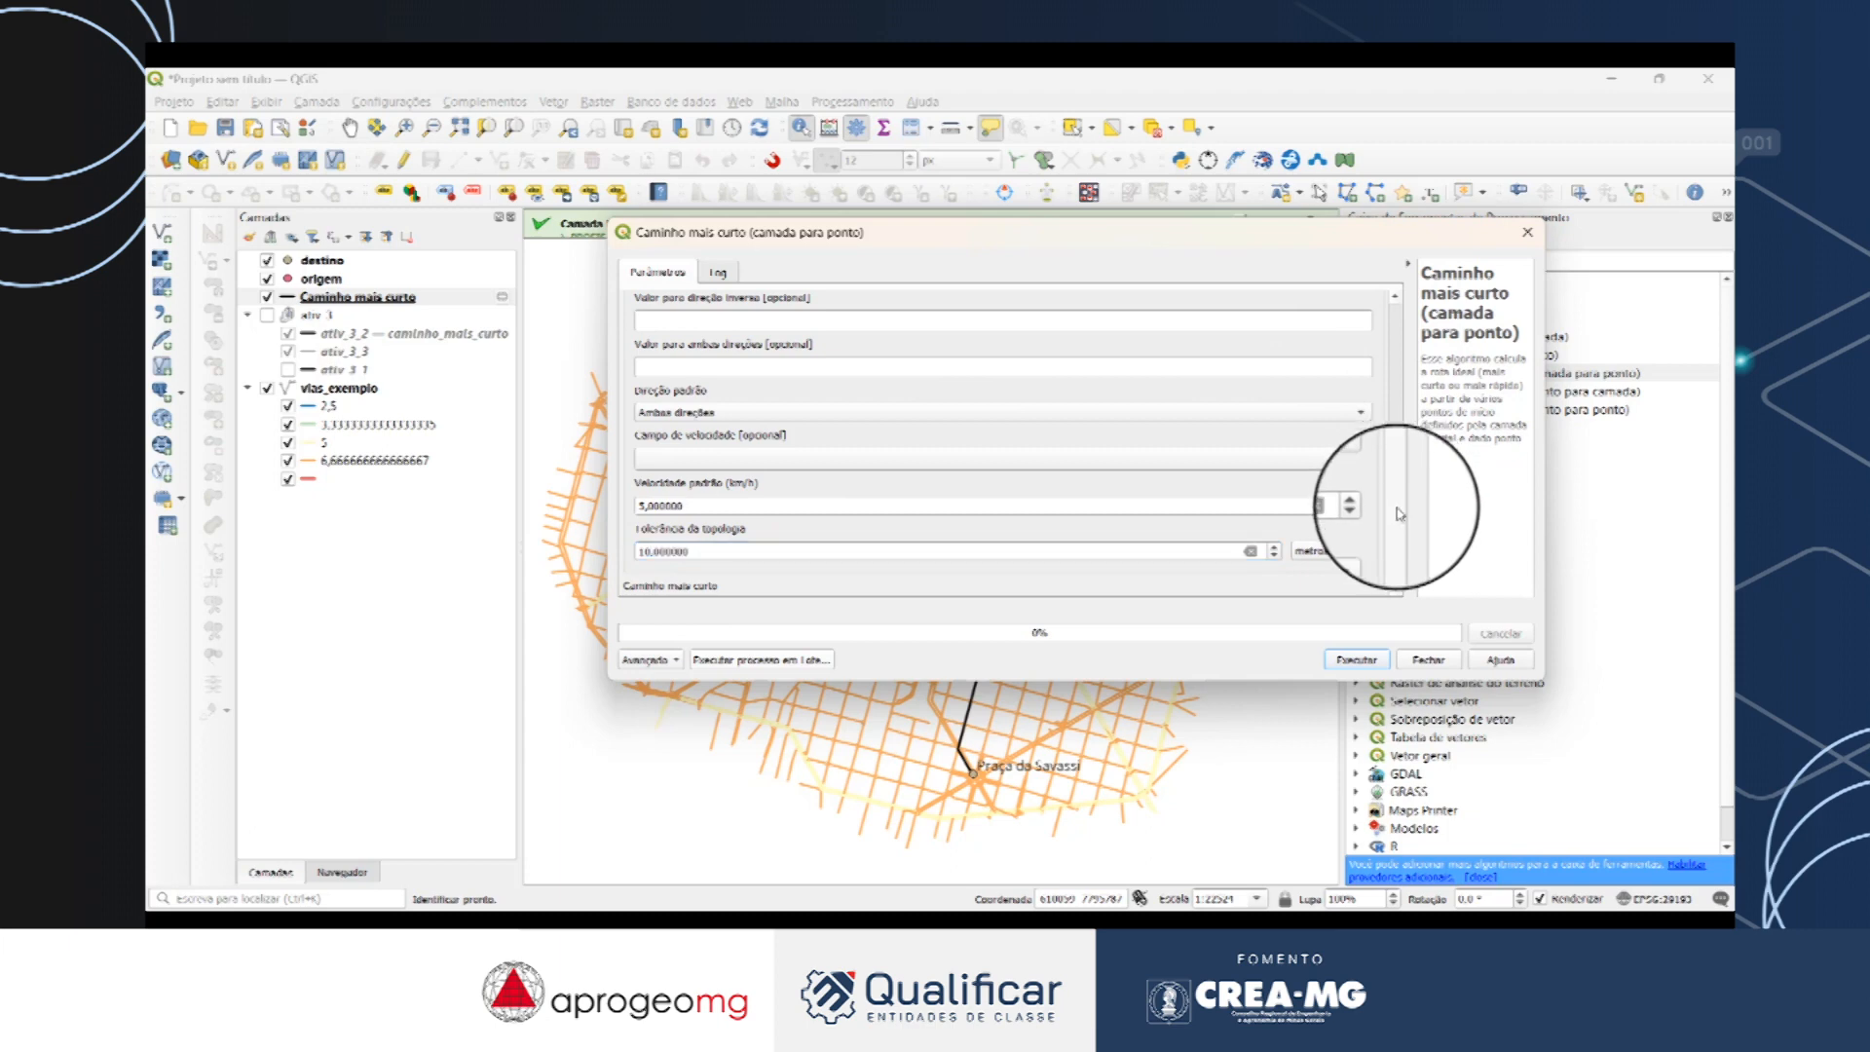
Run the fastest-route calculation from the origem layer to the end point as a temporary layer and close the tool.
scroll(1400, 514, "down", 2)
left_click(1355, 660)
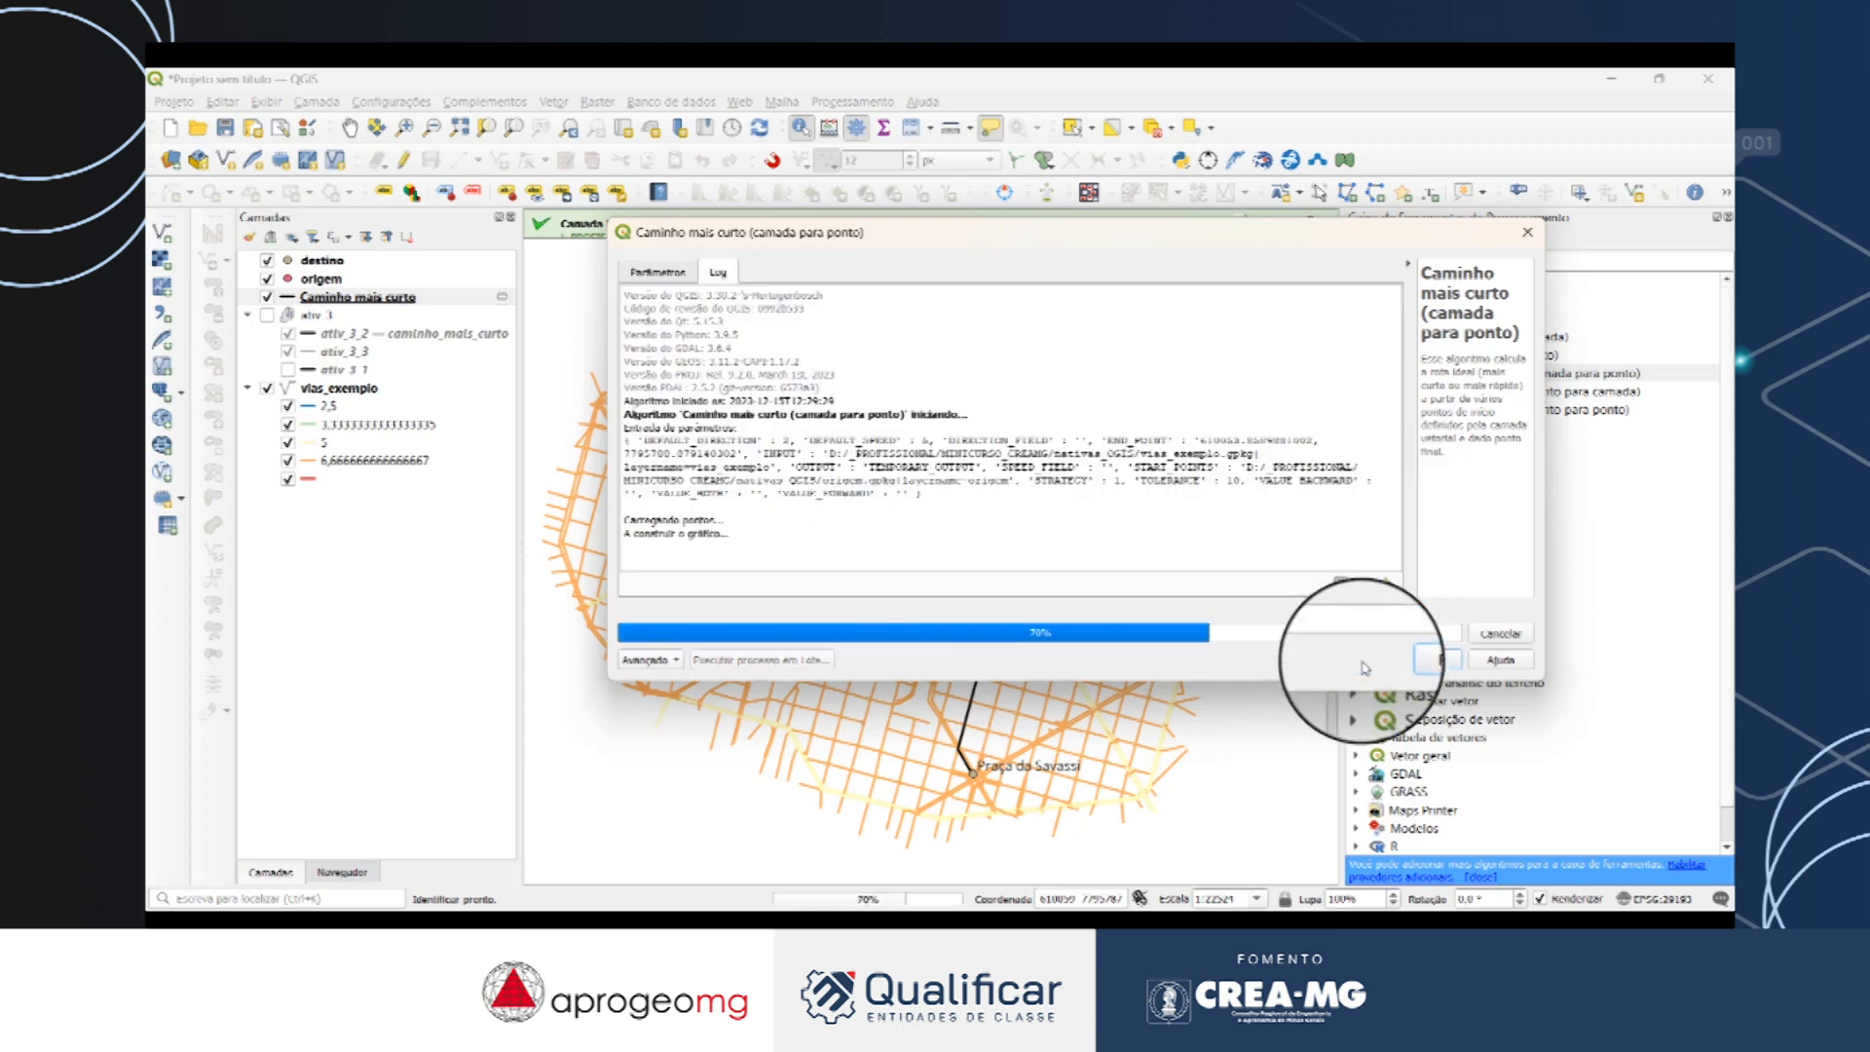
left_click(1440, 659)
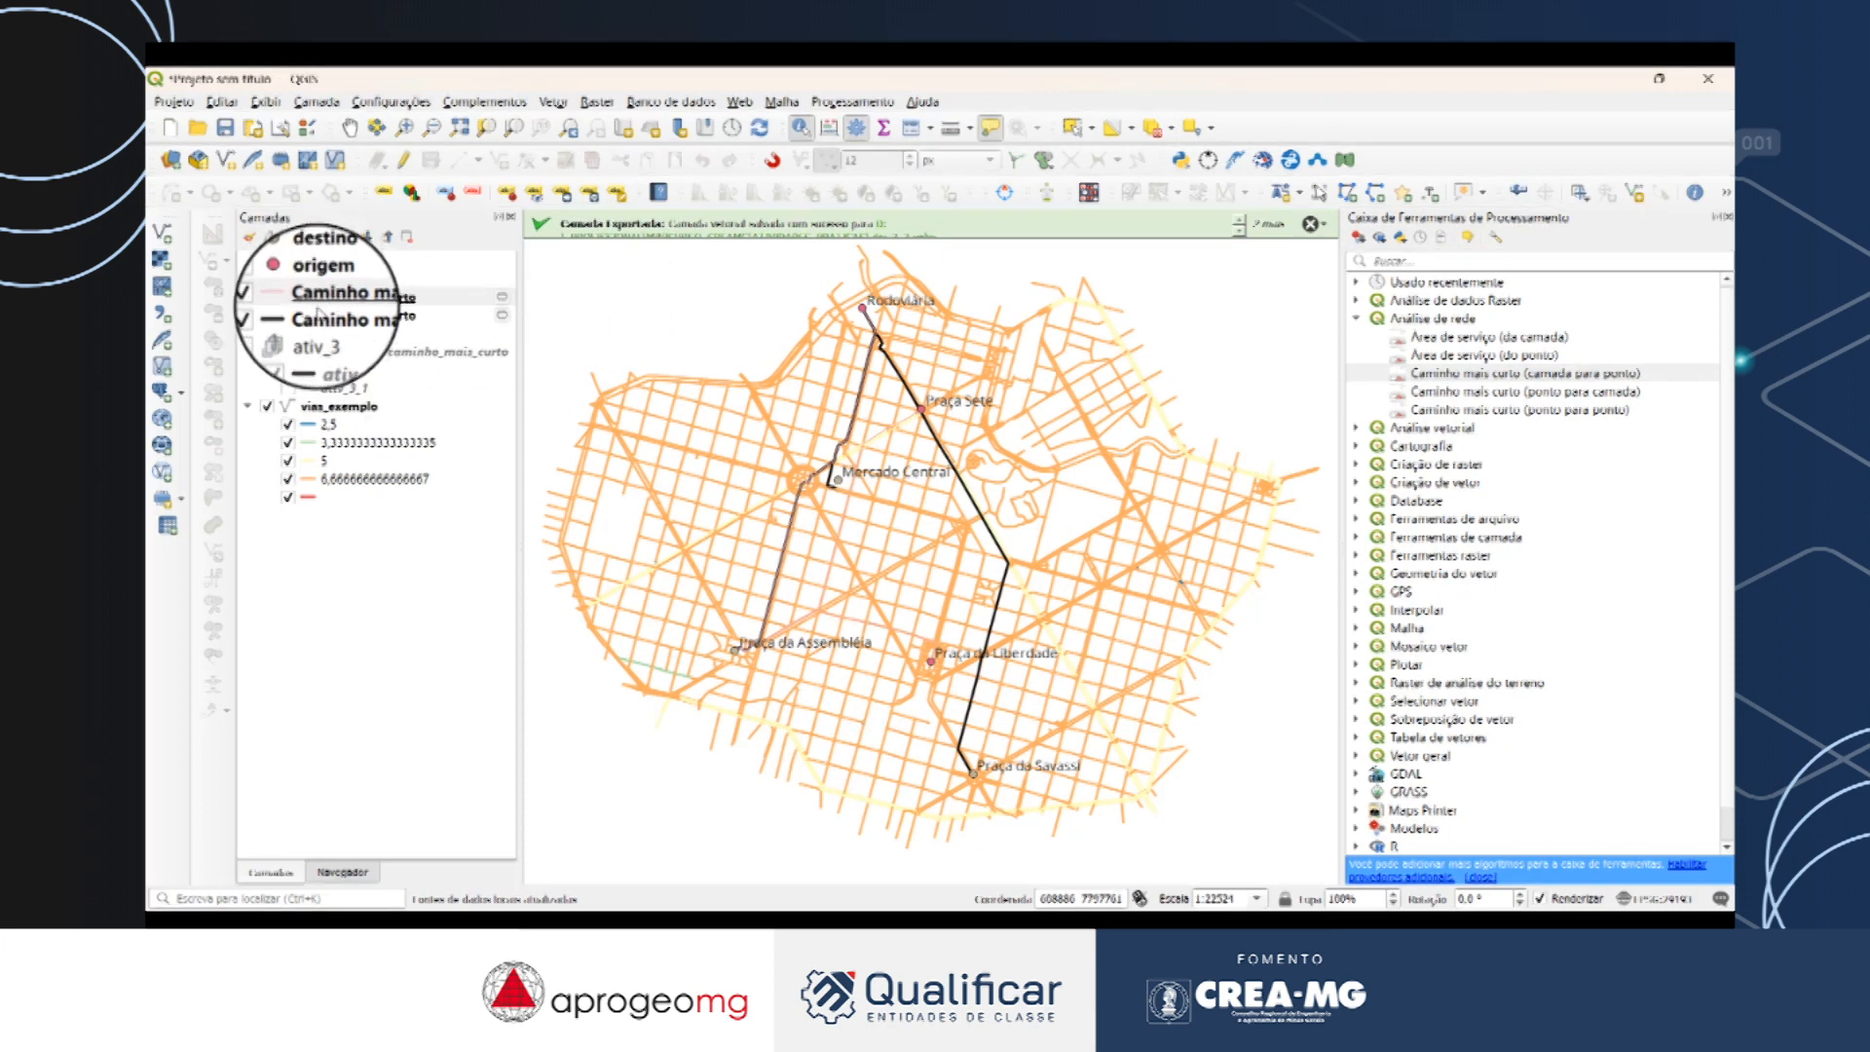
Copy all style categories from the black Caminho mais curto layer and paste them onto the new layer-to-point route layer.
right_click(297, 313)
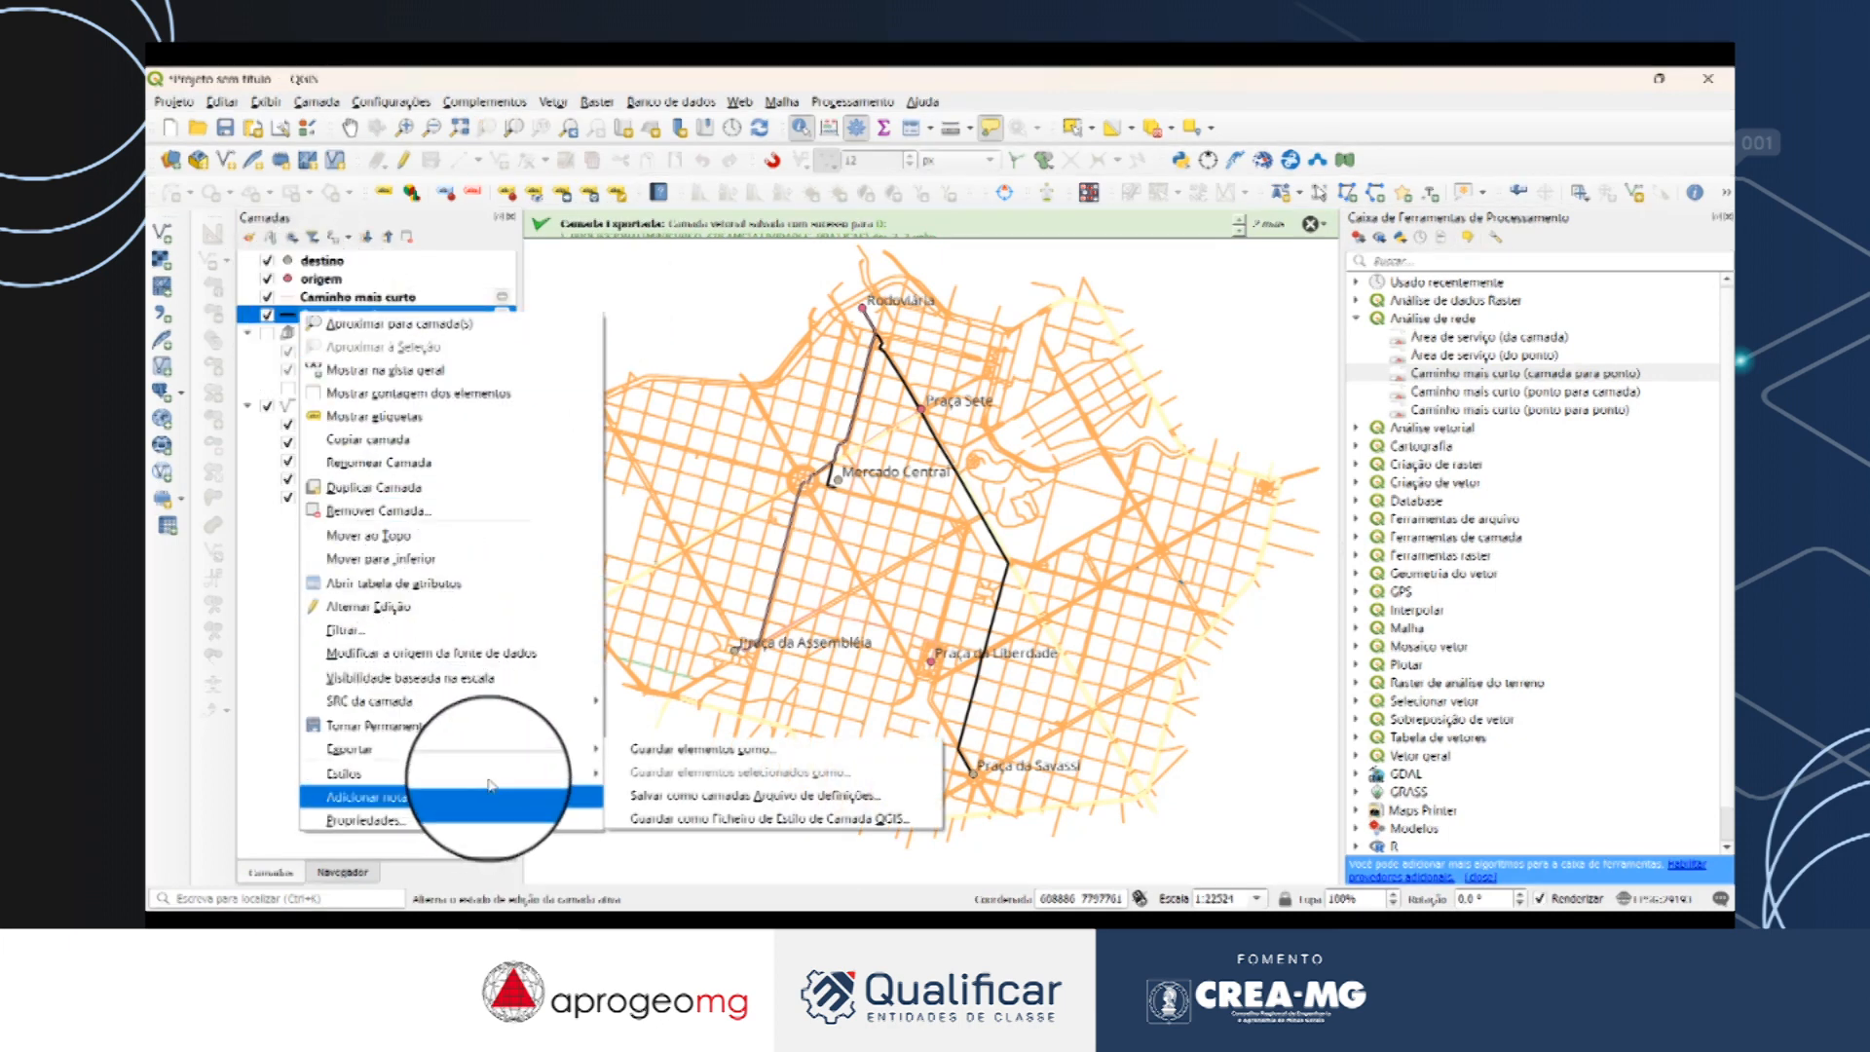
mouse_move(493, 773)
mouse_move(833, 495)
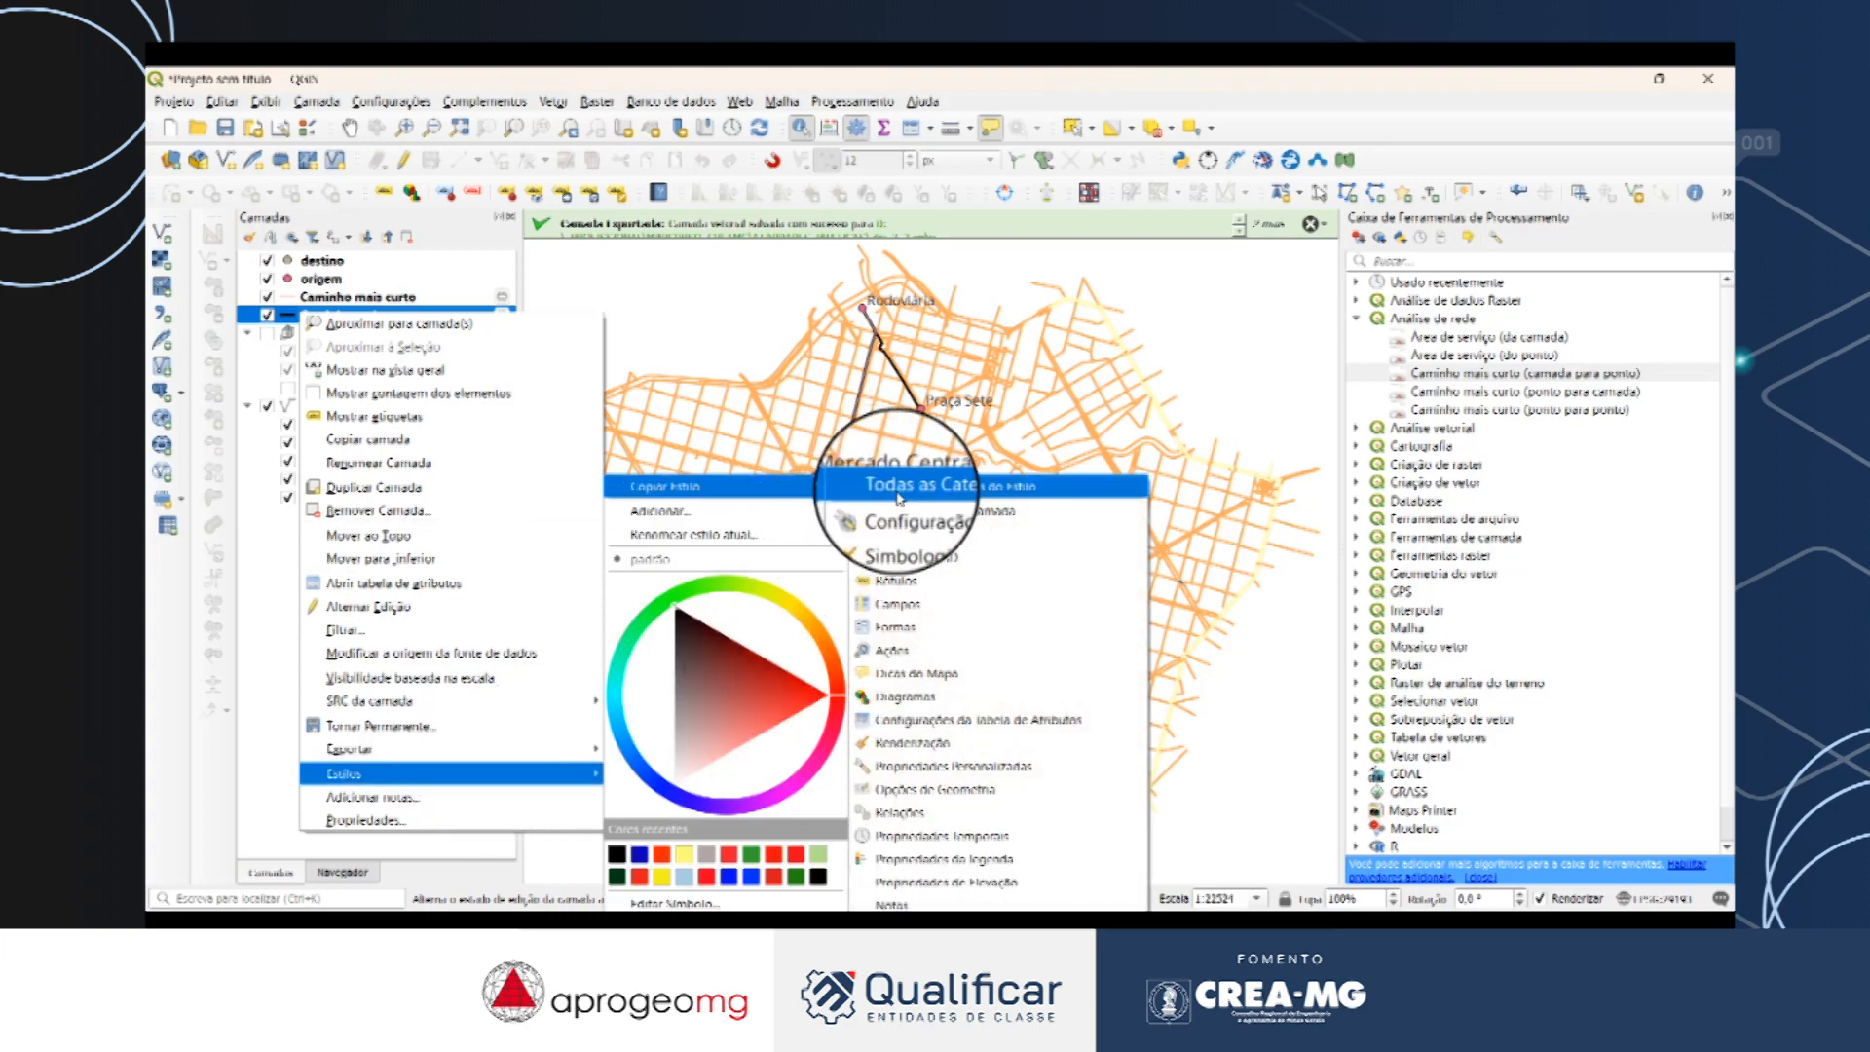
left_click(935, 485)
right_click(342, 297)
mouse_move(503, 762)
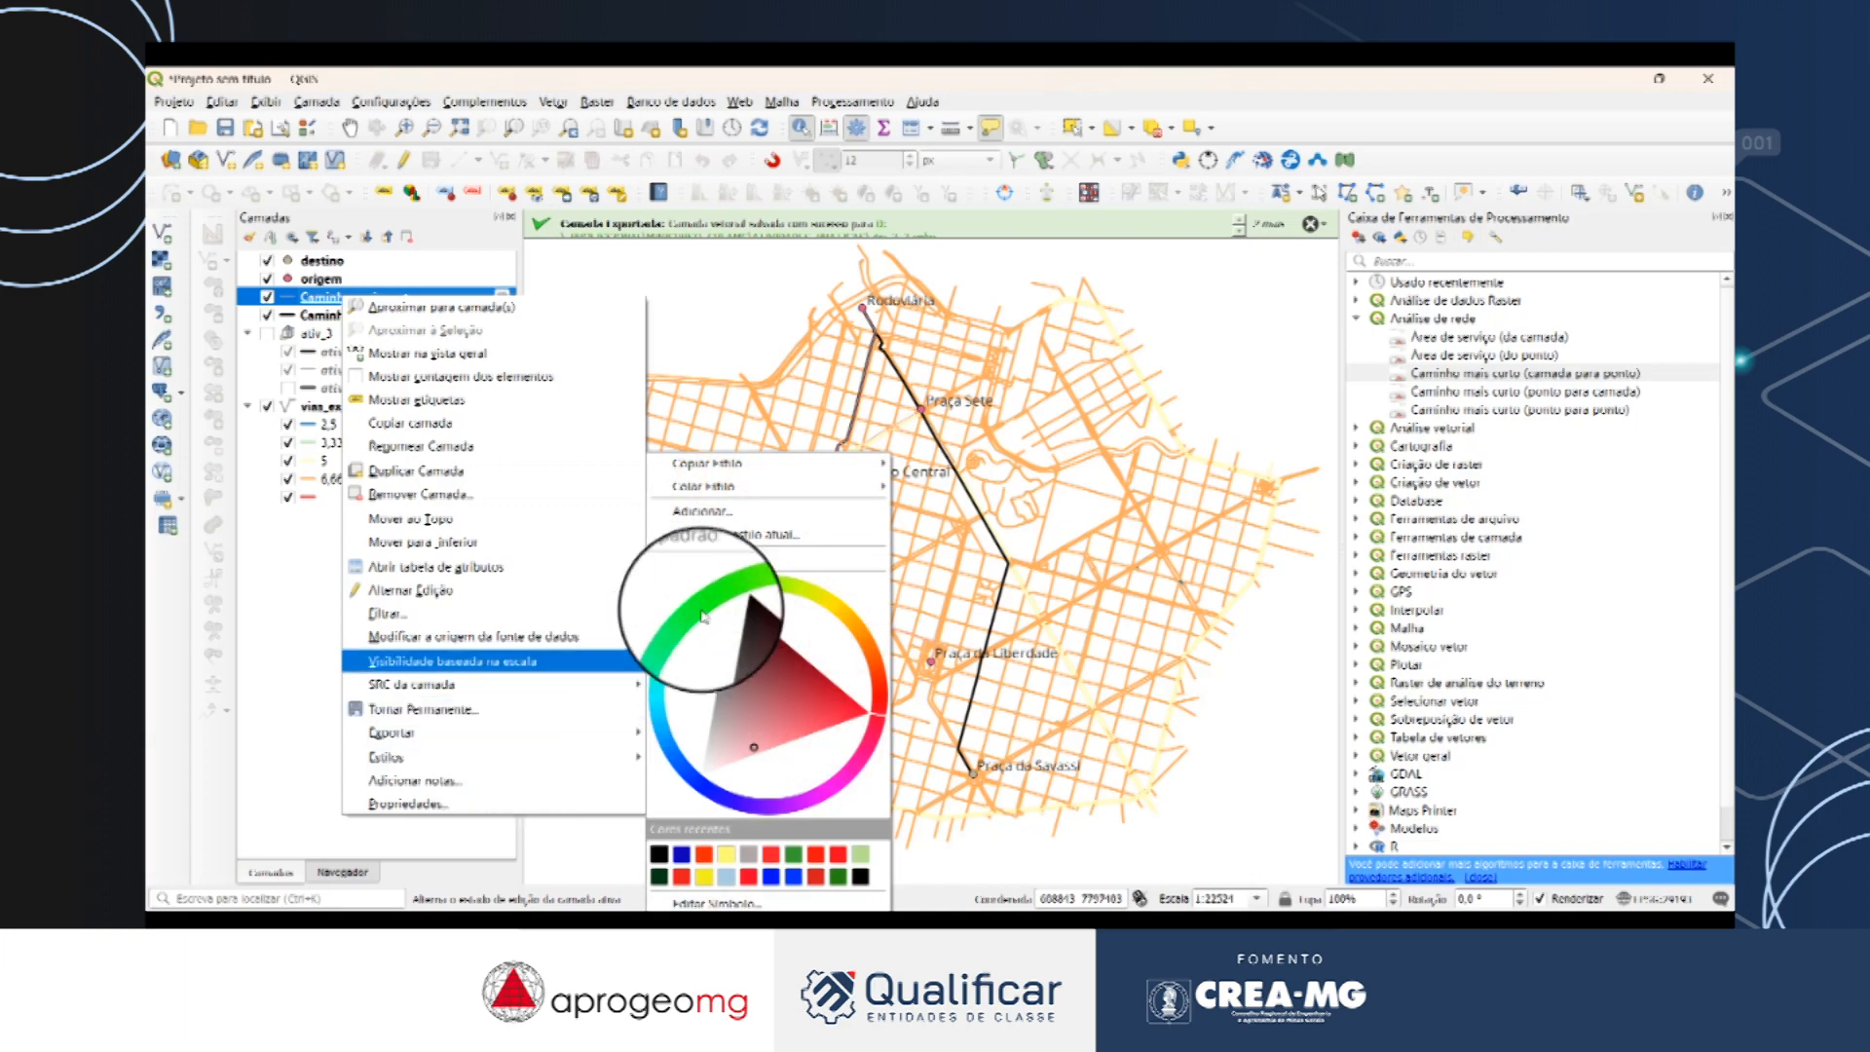
mouse_move(688, 488)
left_click(910, 488)
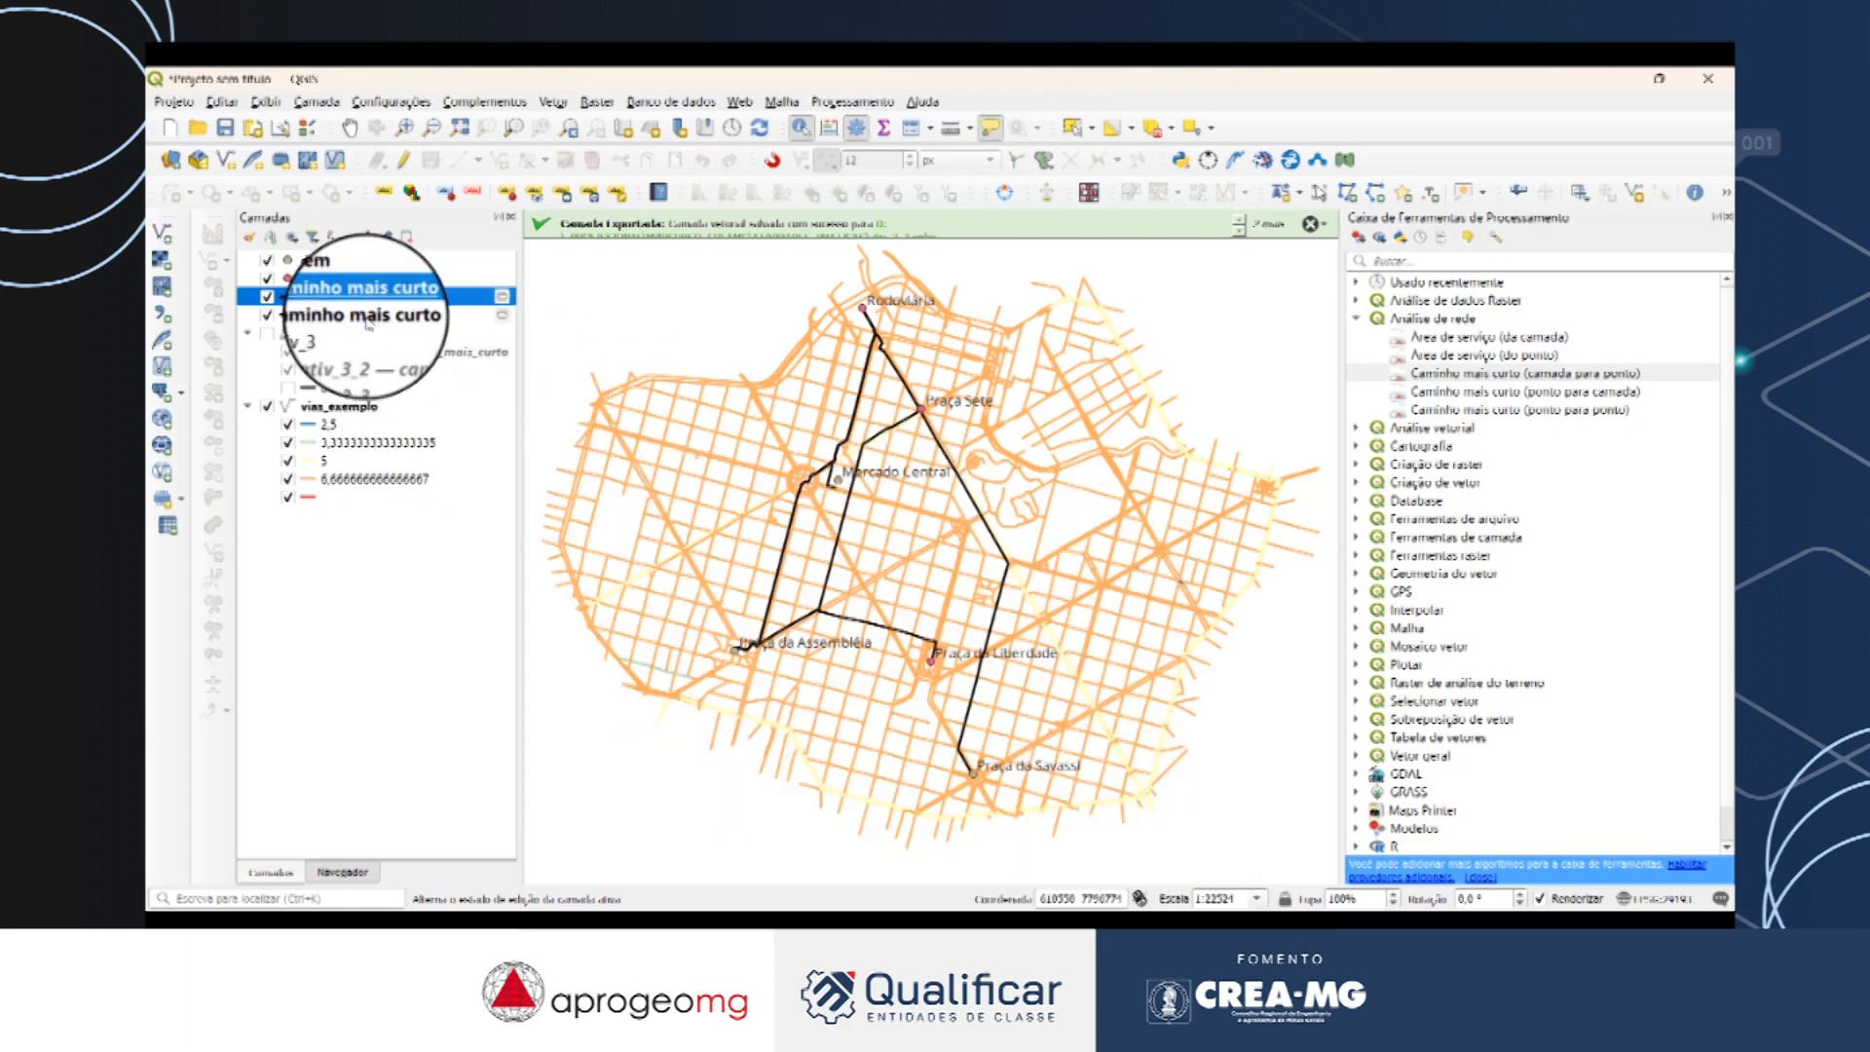
Change the line colour of the layer-to-point Caminho mais curto layer to red.
double_click(297, 305)
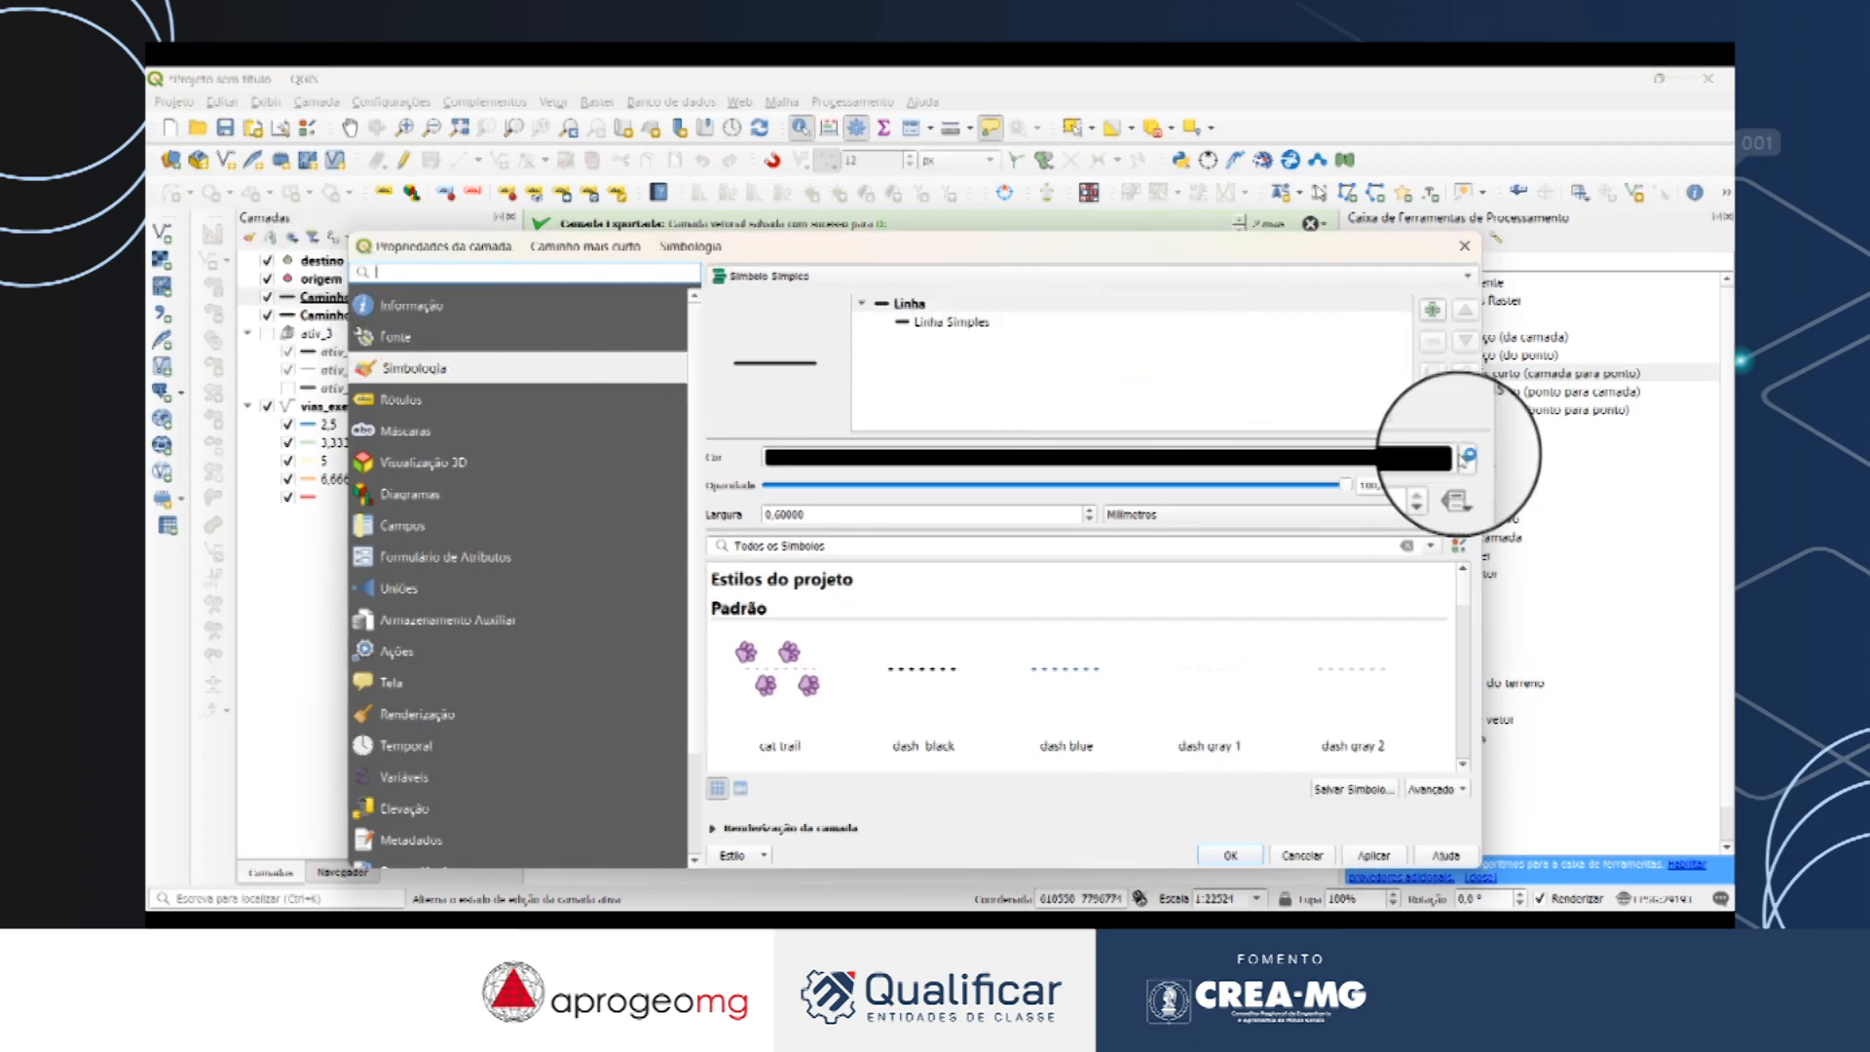
left_click(1464, 460)
left_click(820, 348)
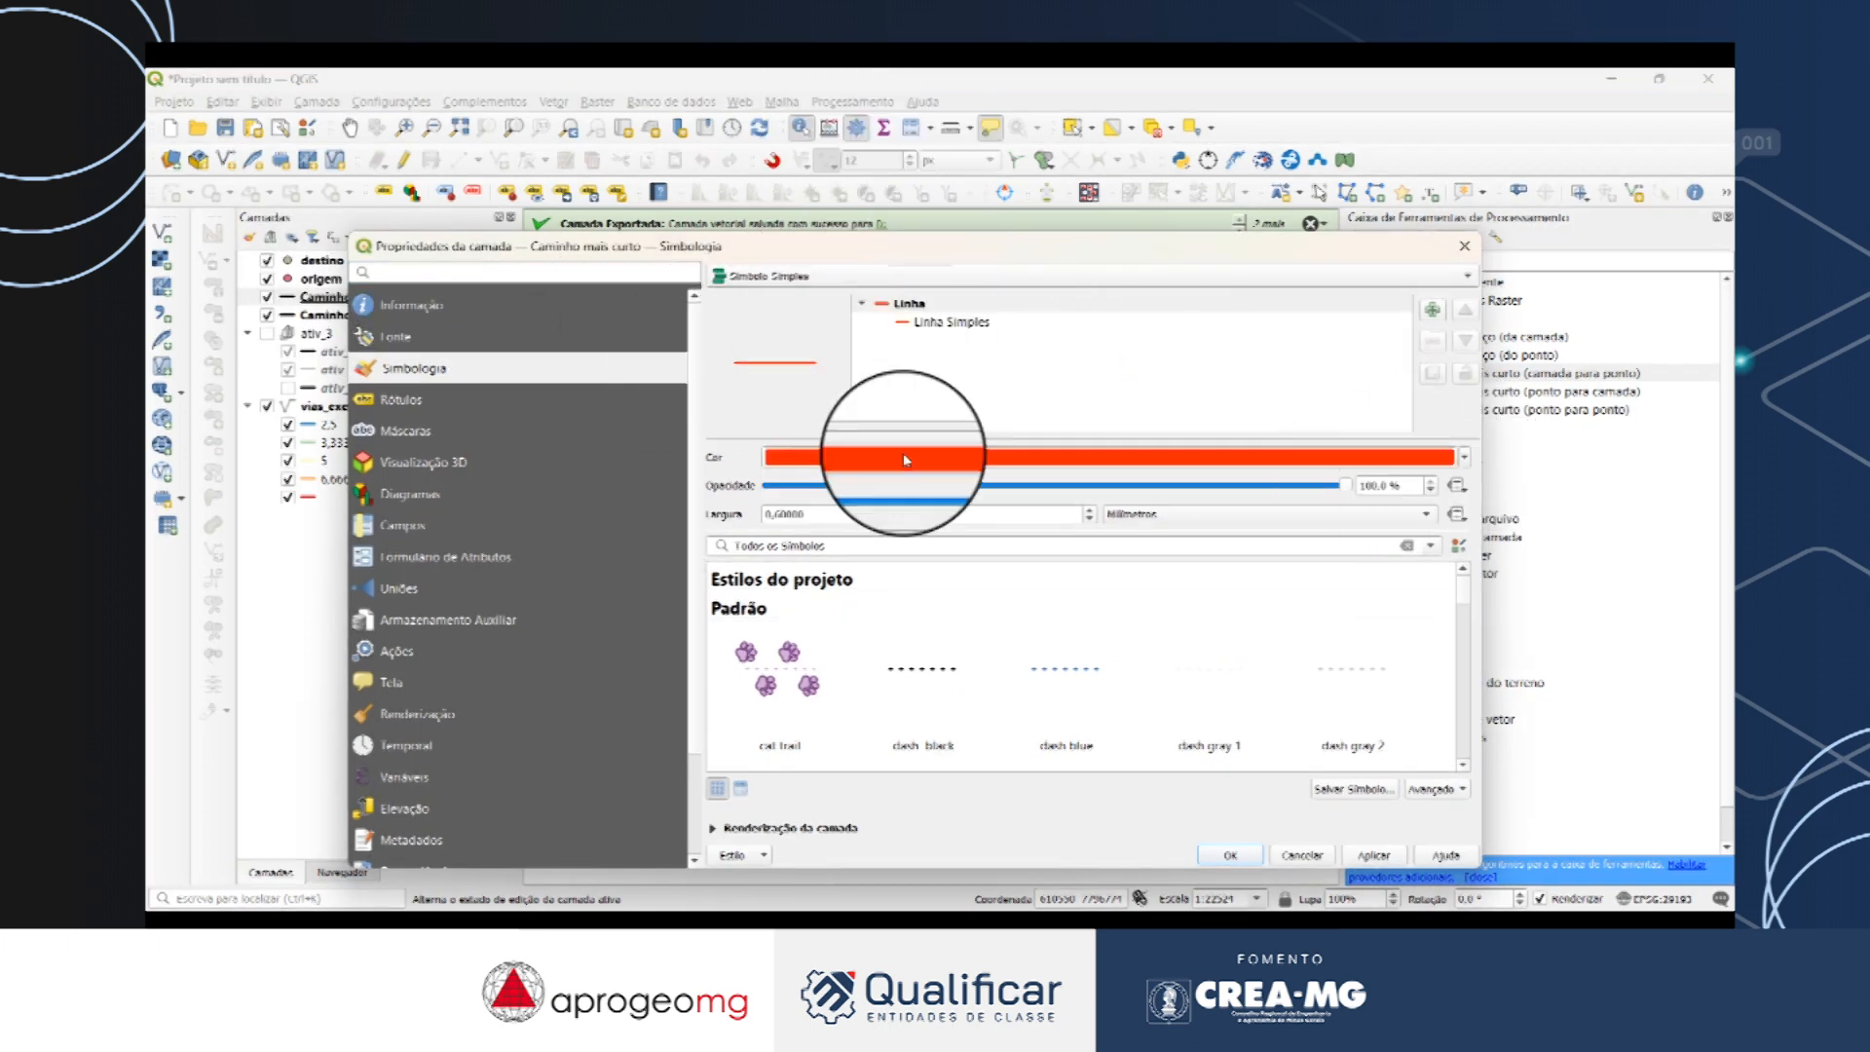
left_click(1239, 866)
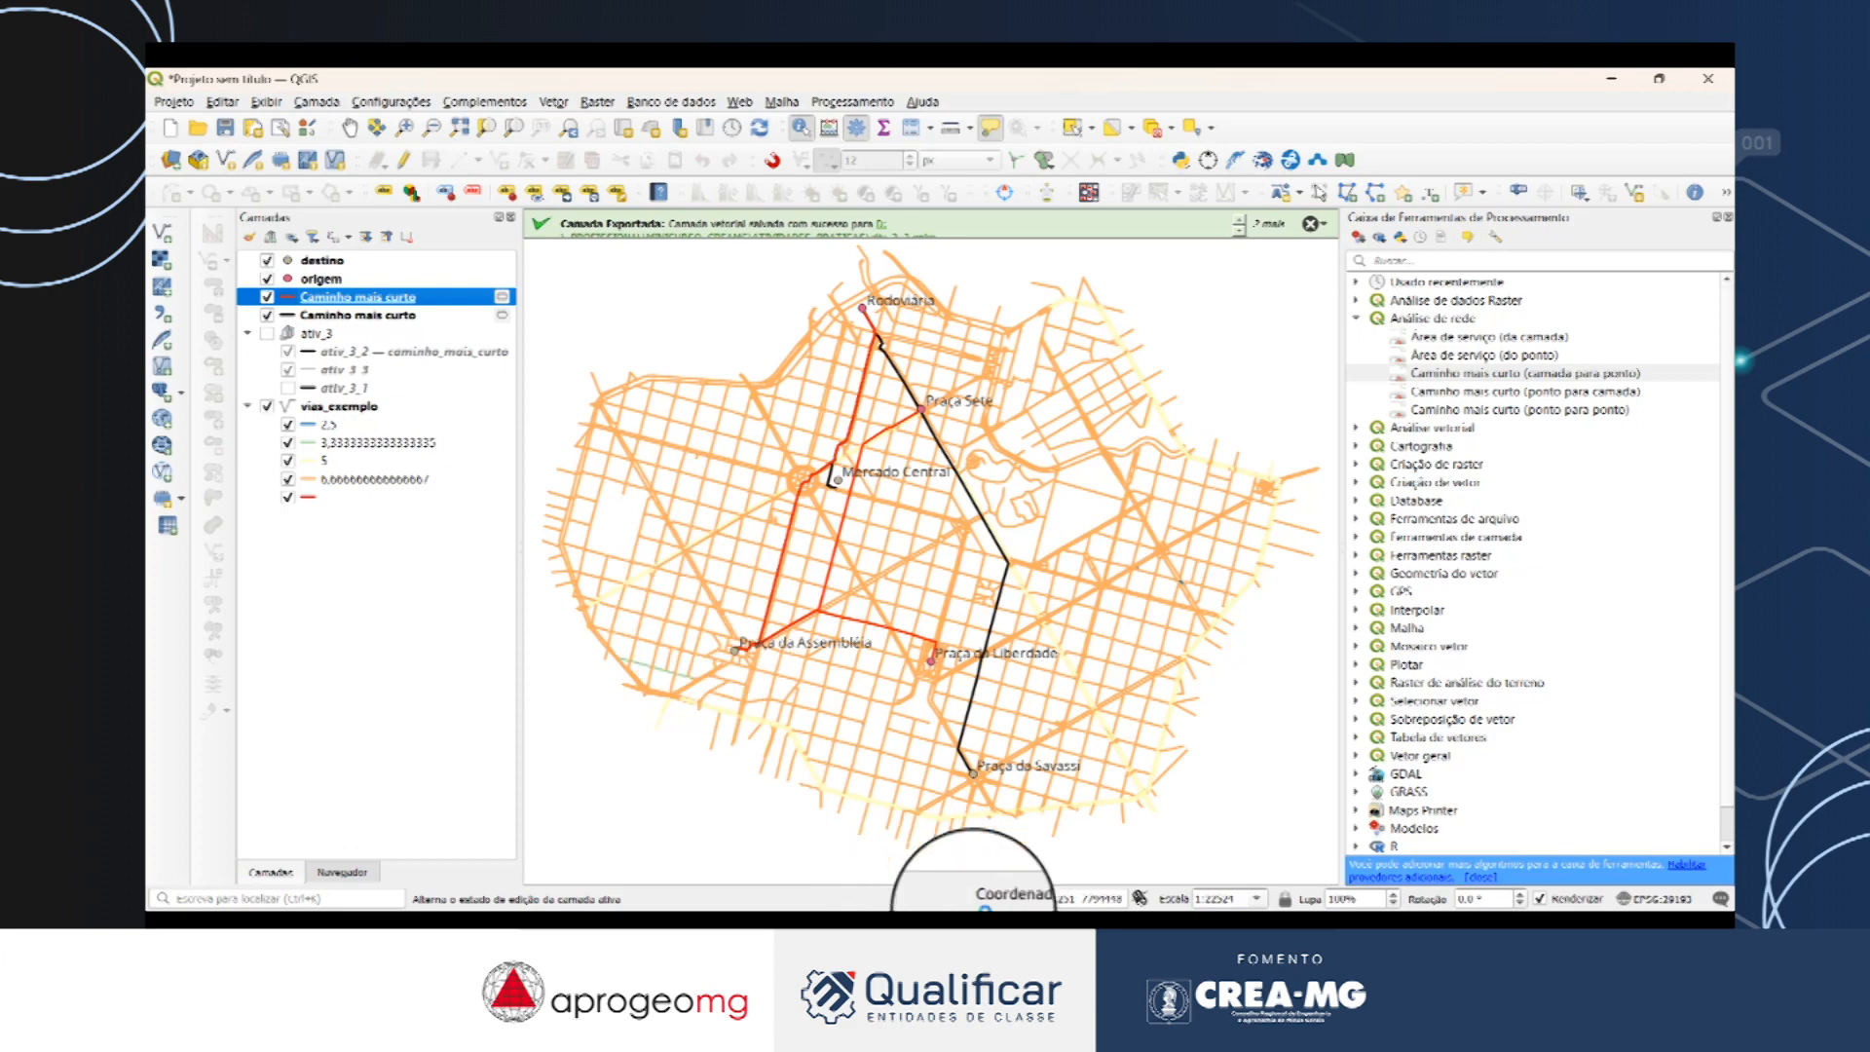
Check the activity slide, then export the black Caminho mais curto layer as GeoPackage ativ_4_1 in ATIVIDADES_PRATICAS, with layer name ativ_4_1.
left_click(997, 931)
left_click(1037, 882)
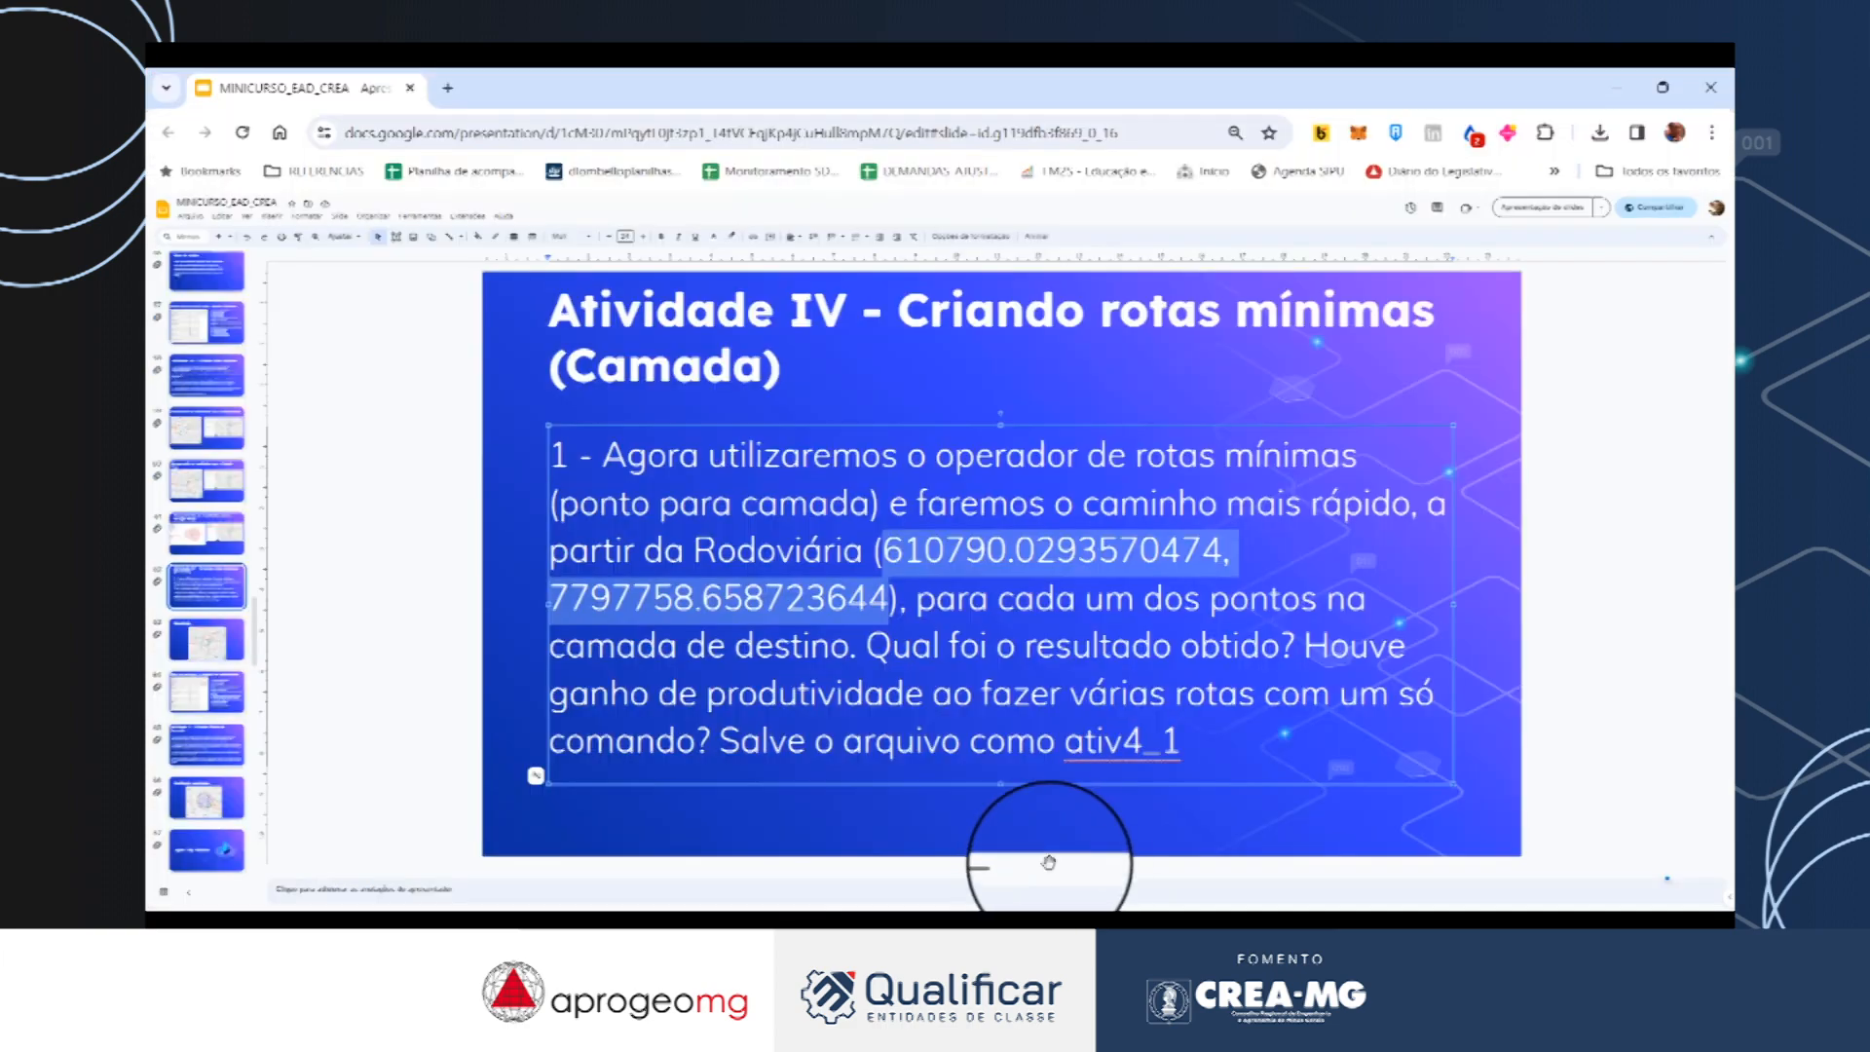
left_click(1266, 930)
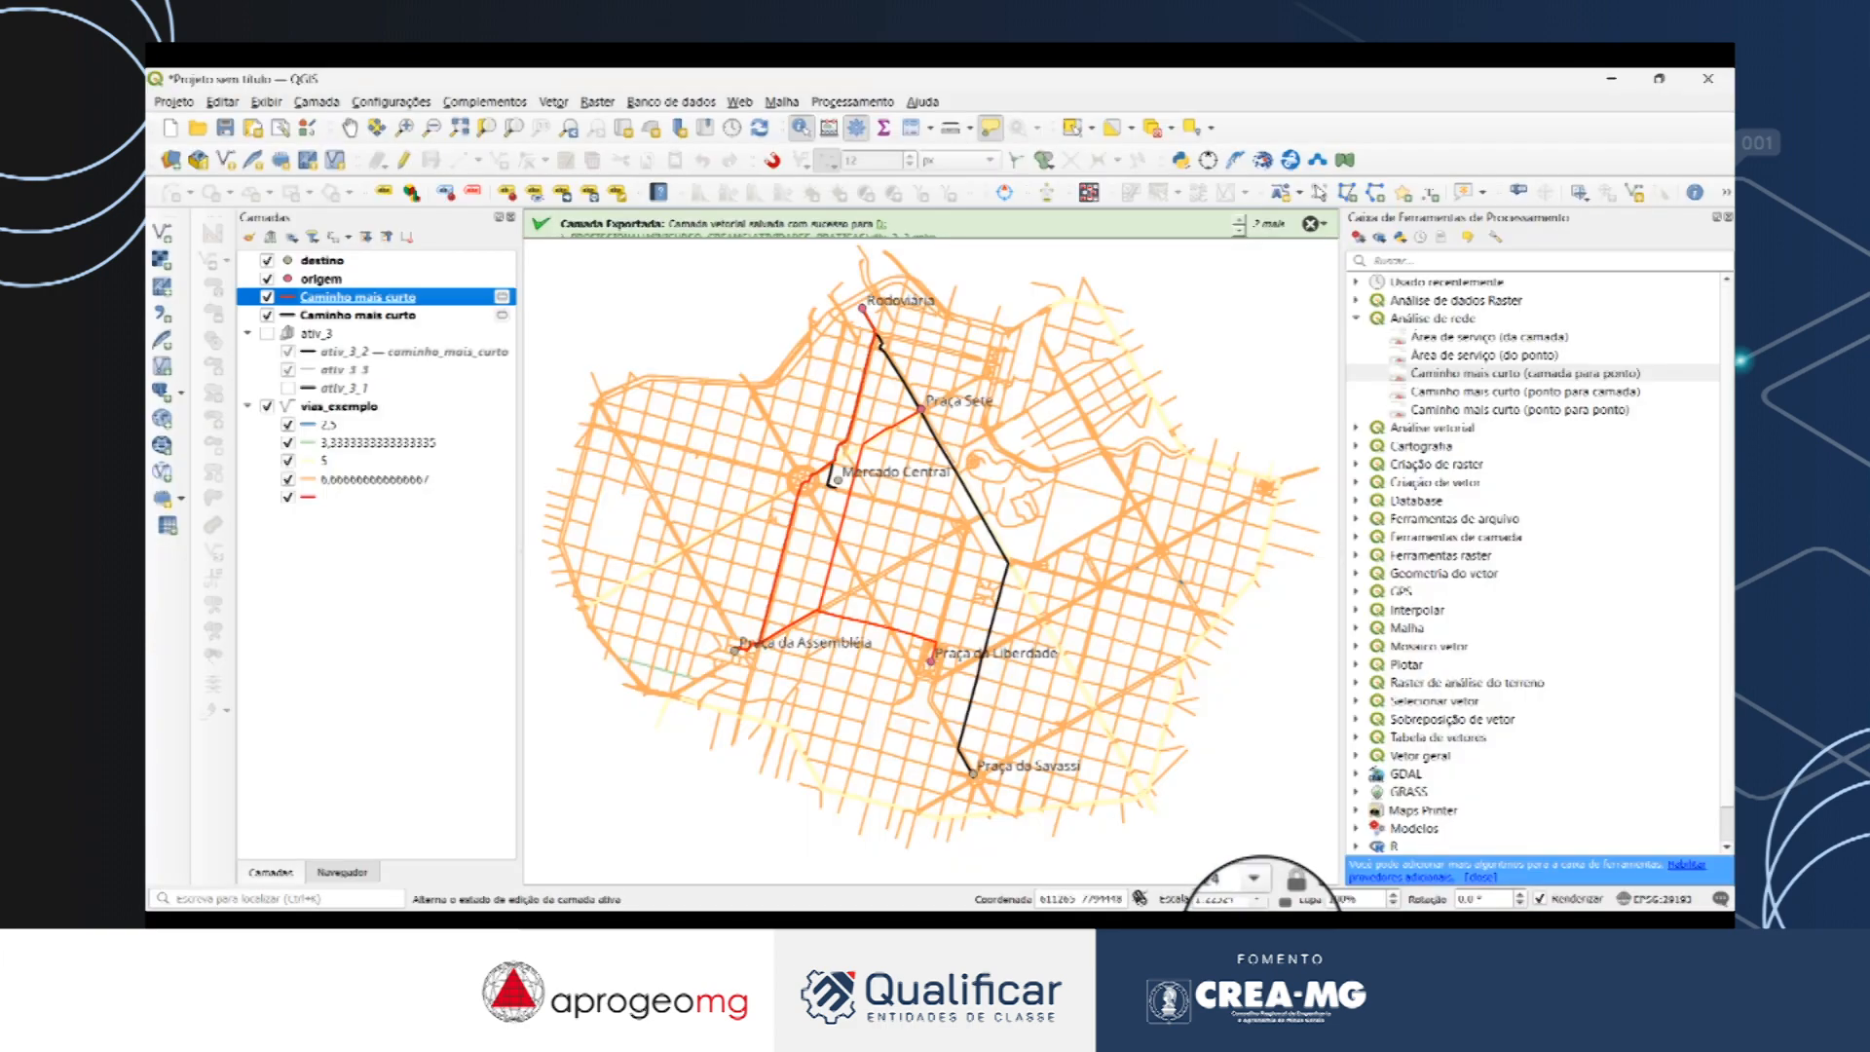
right_click(344, 321)
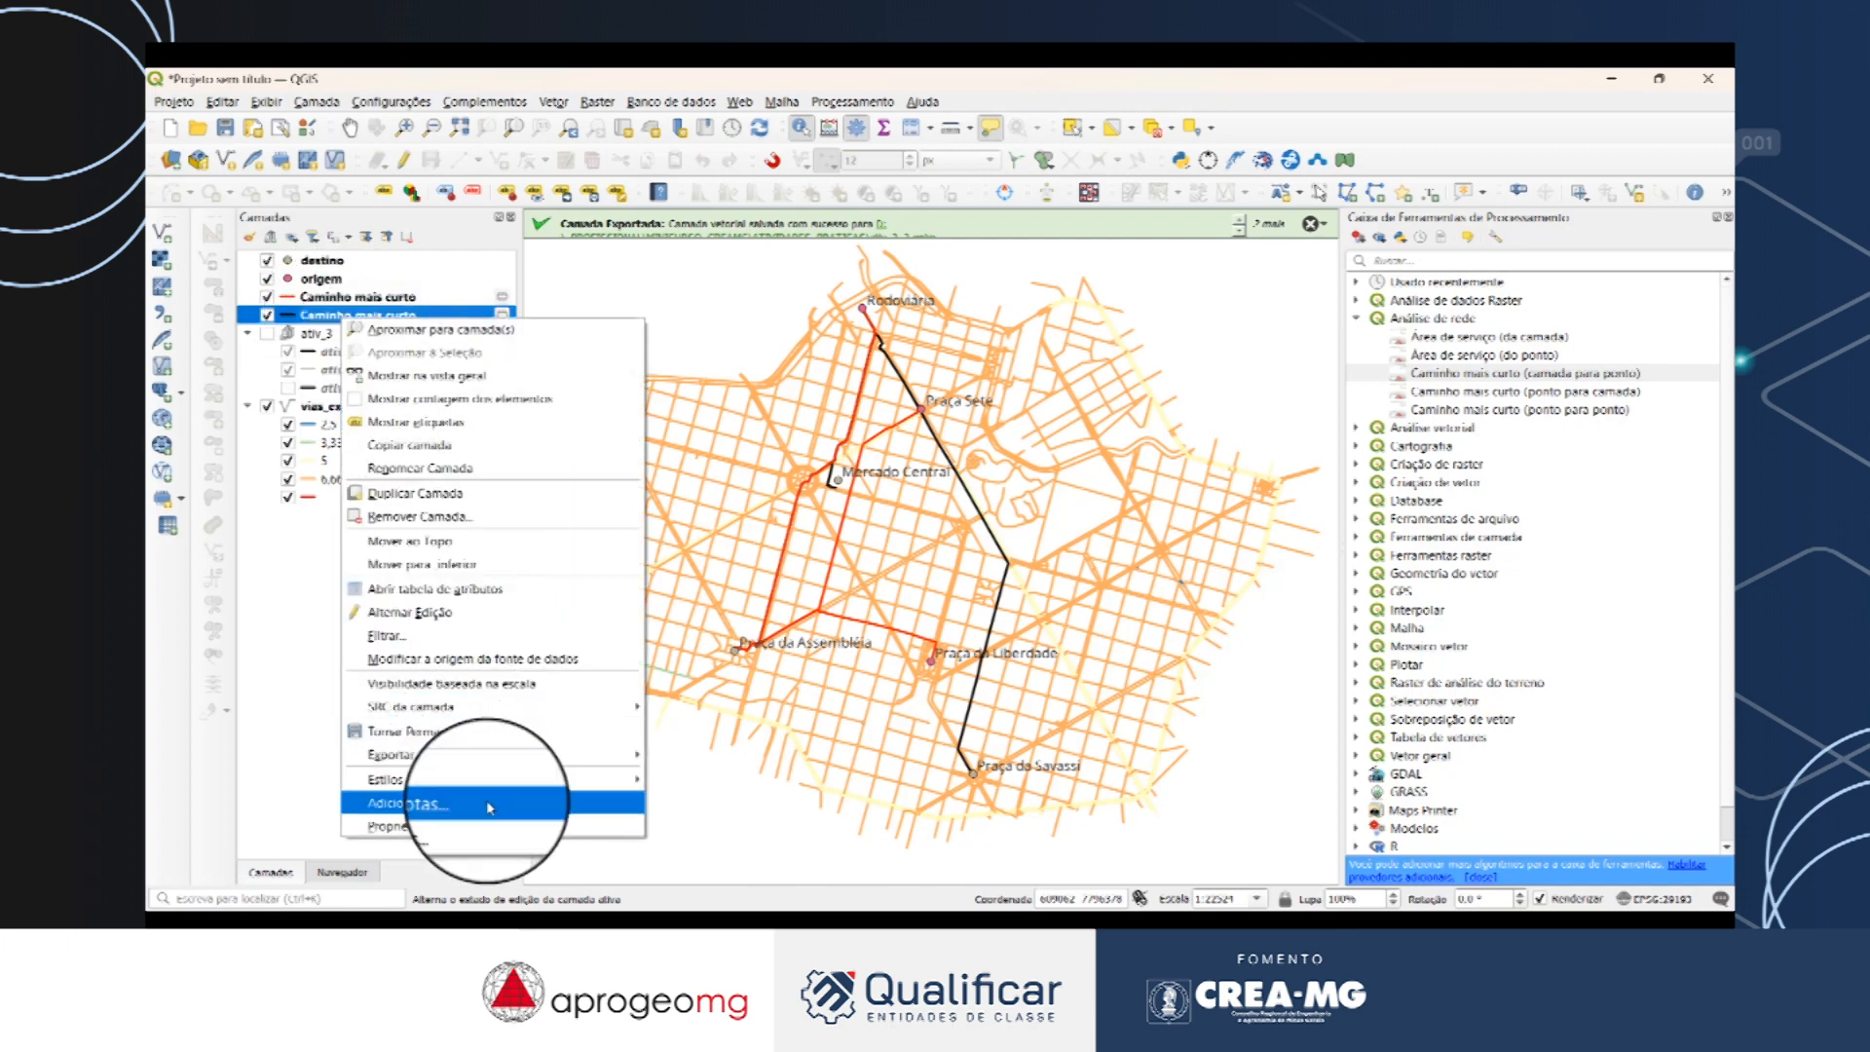
mouse_move(517, 754)
left_click(728, 759)
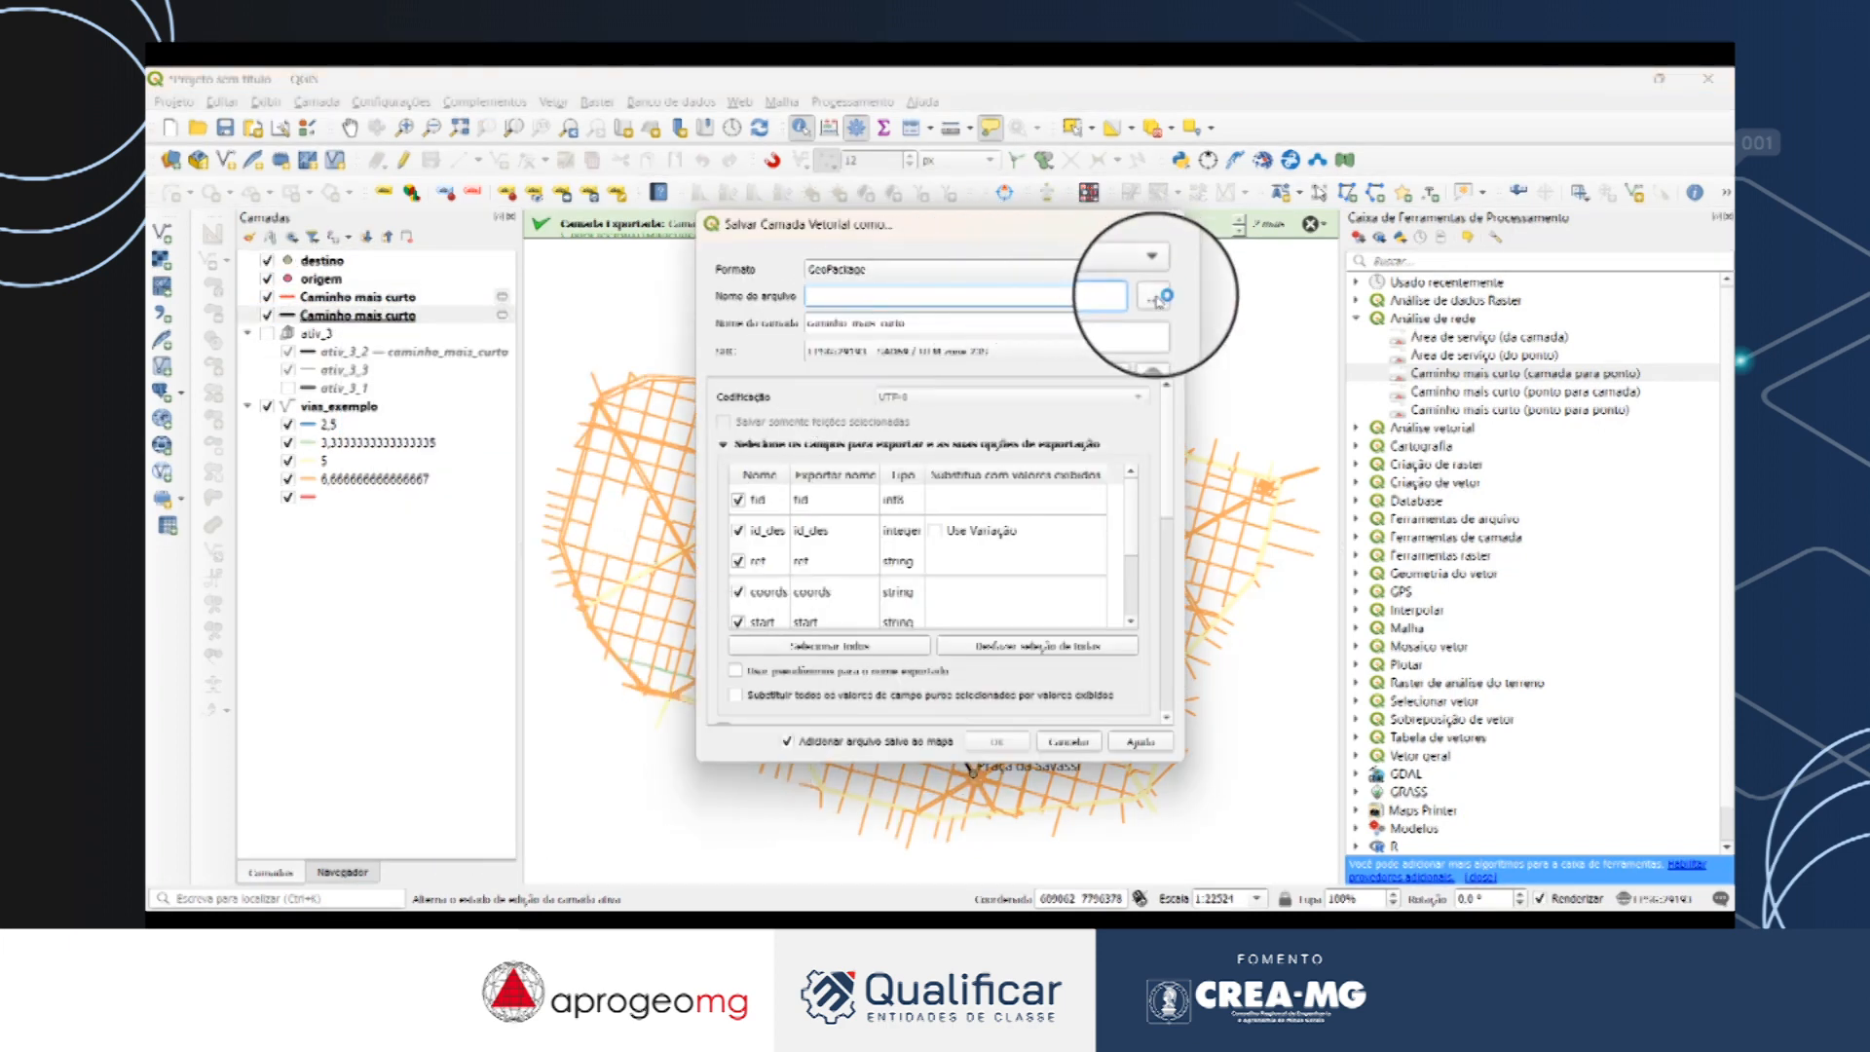
left_click(1155, 298)
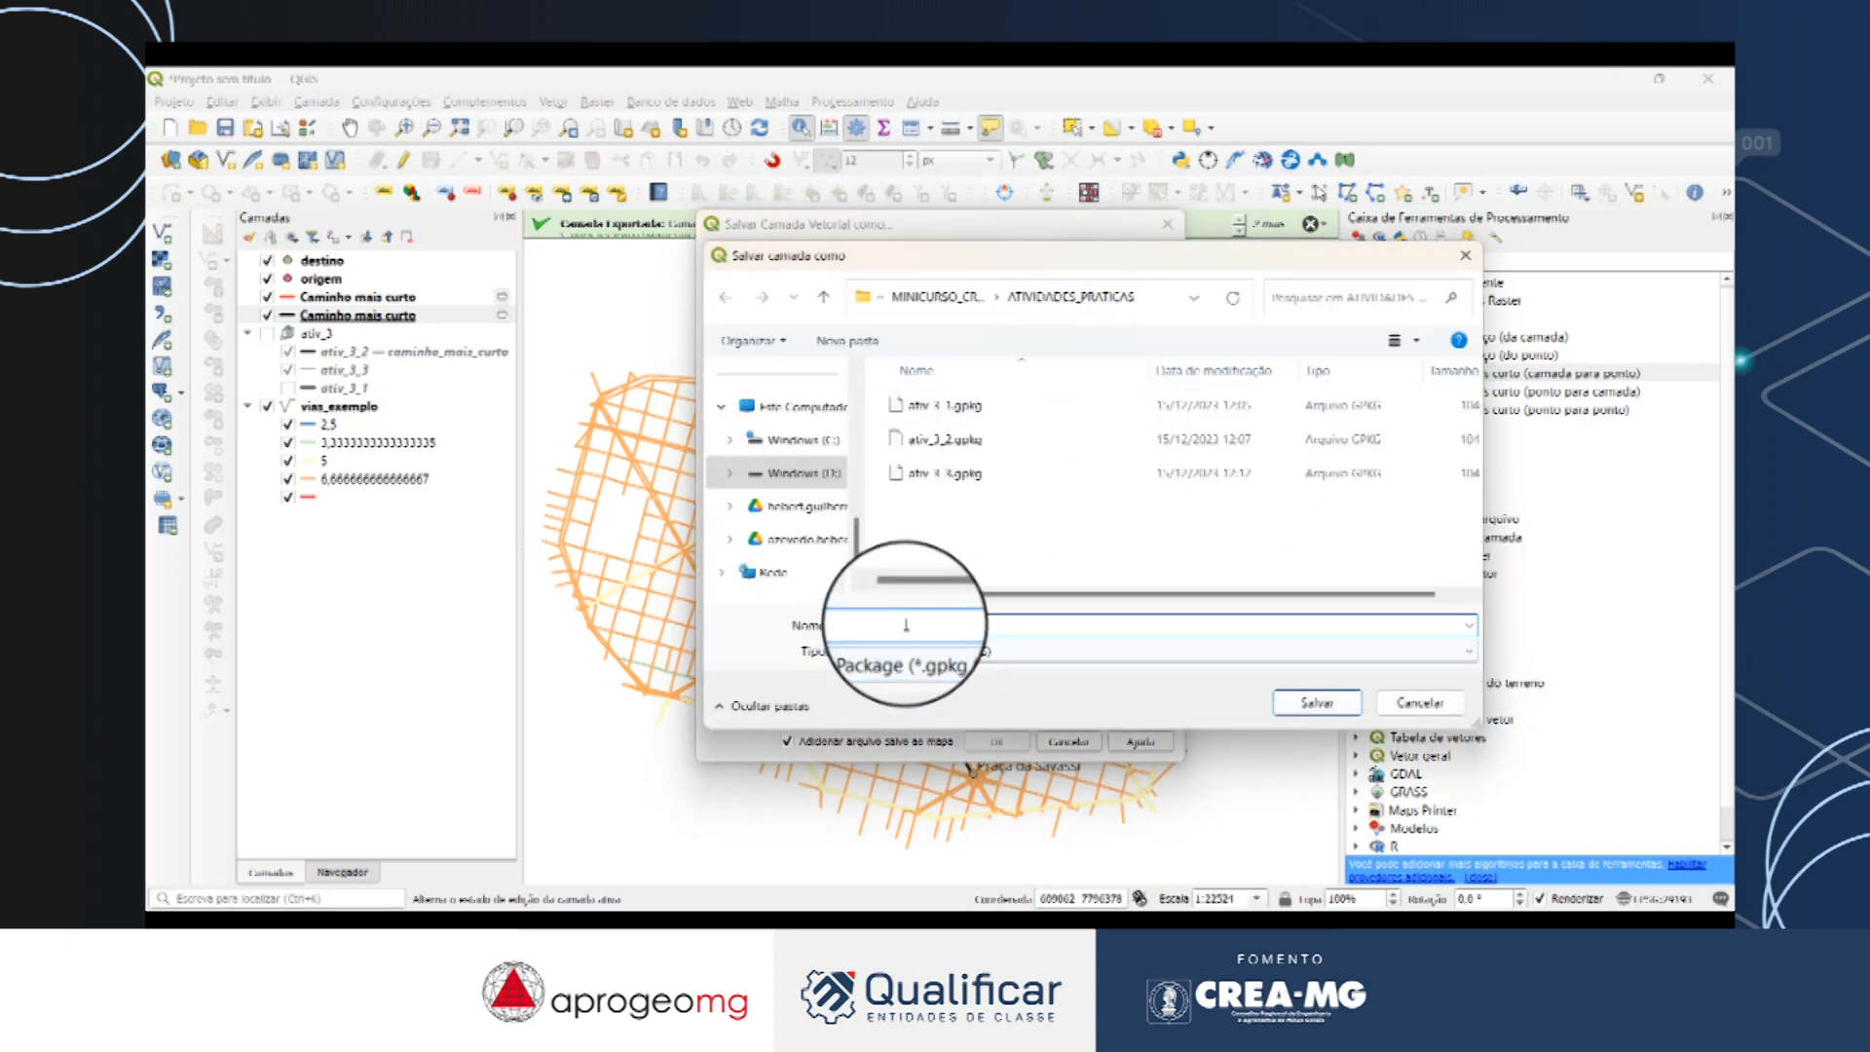
type("ativ_4_1")
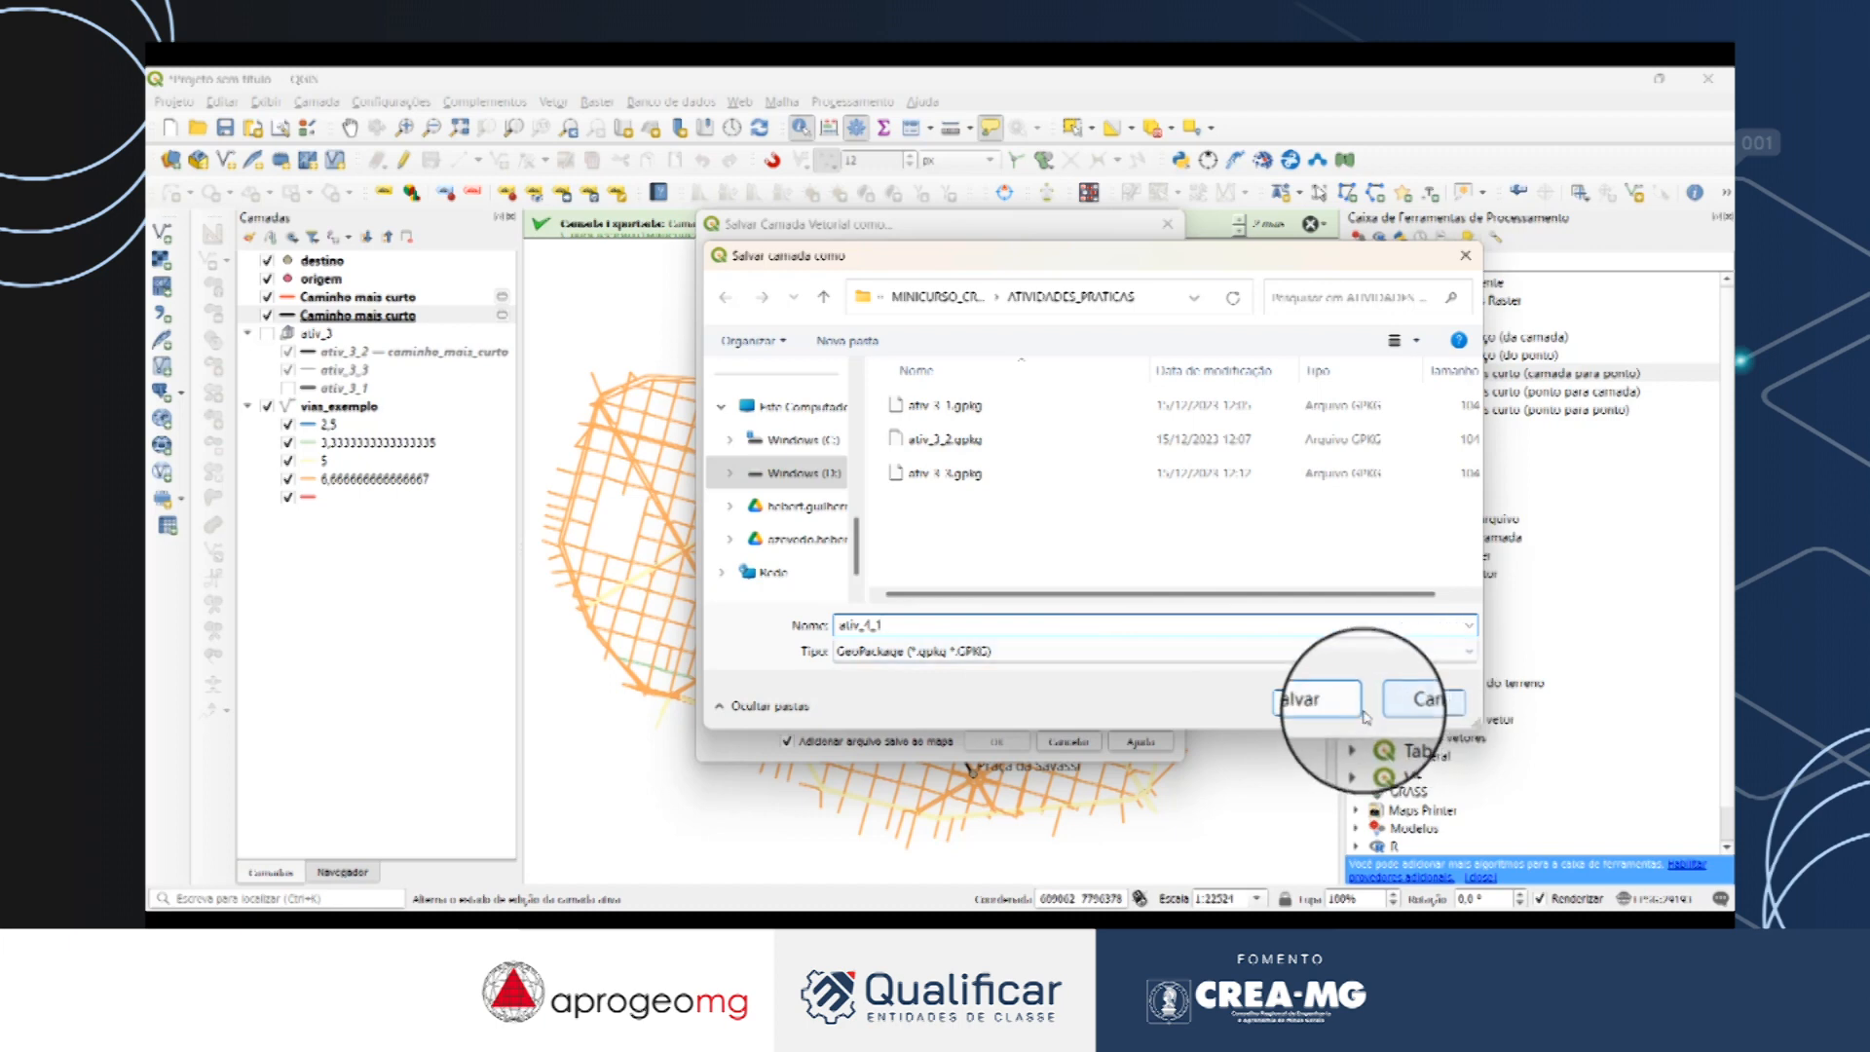
left_click(1316, 702)
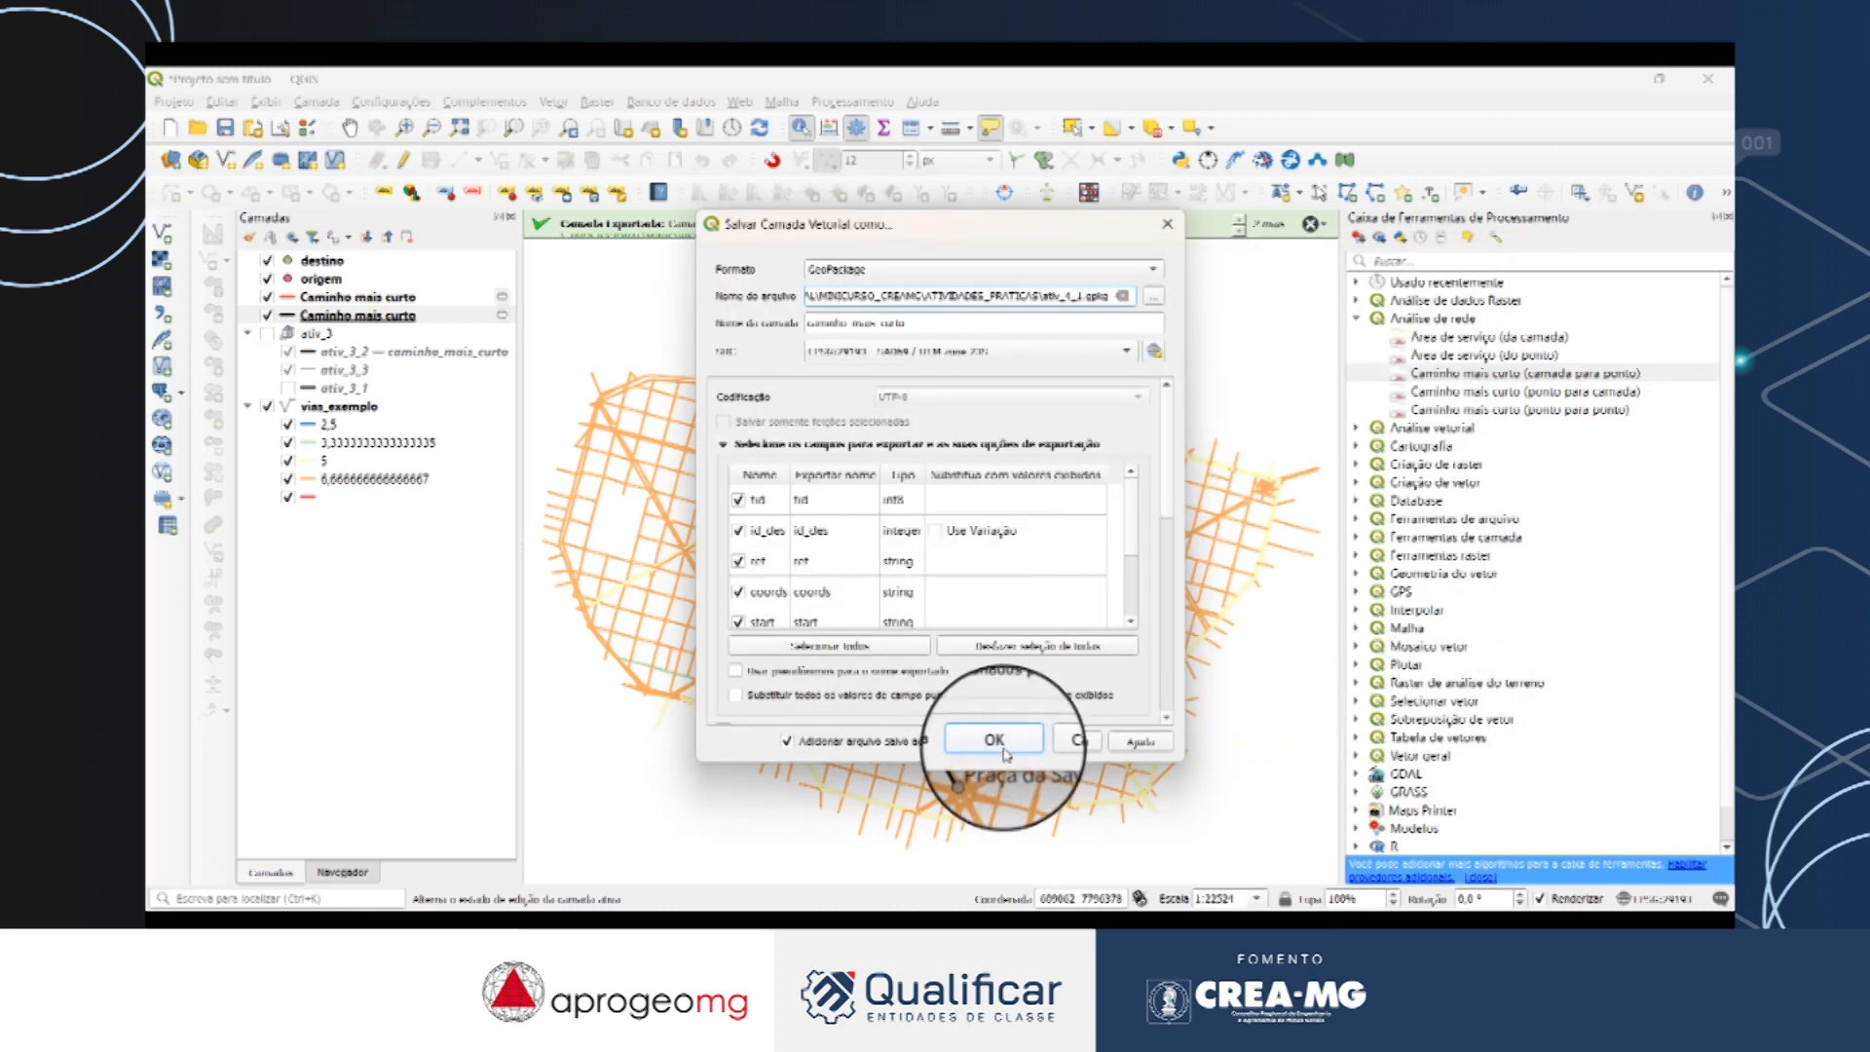
left_click(916, 326)
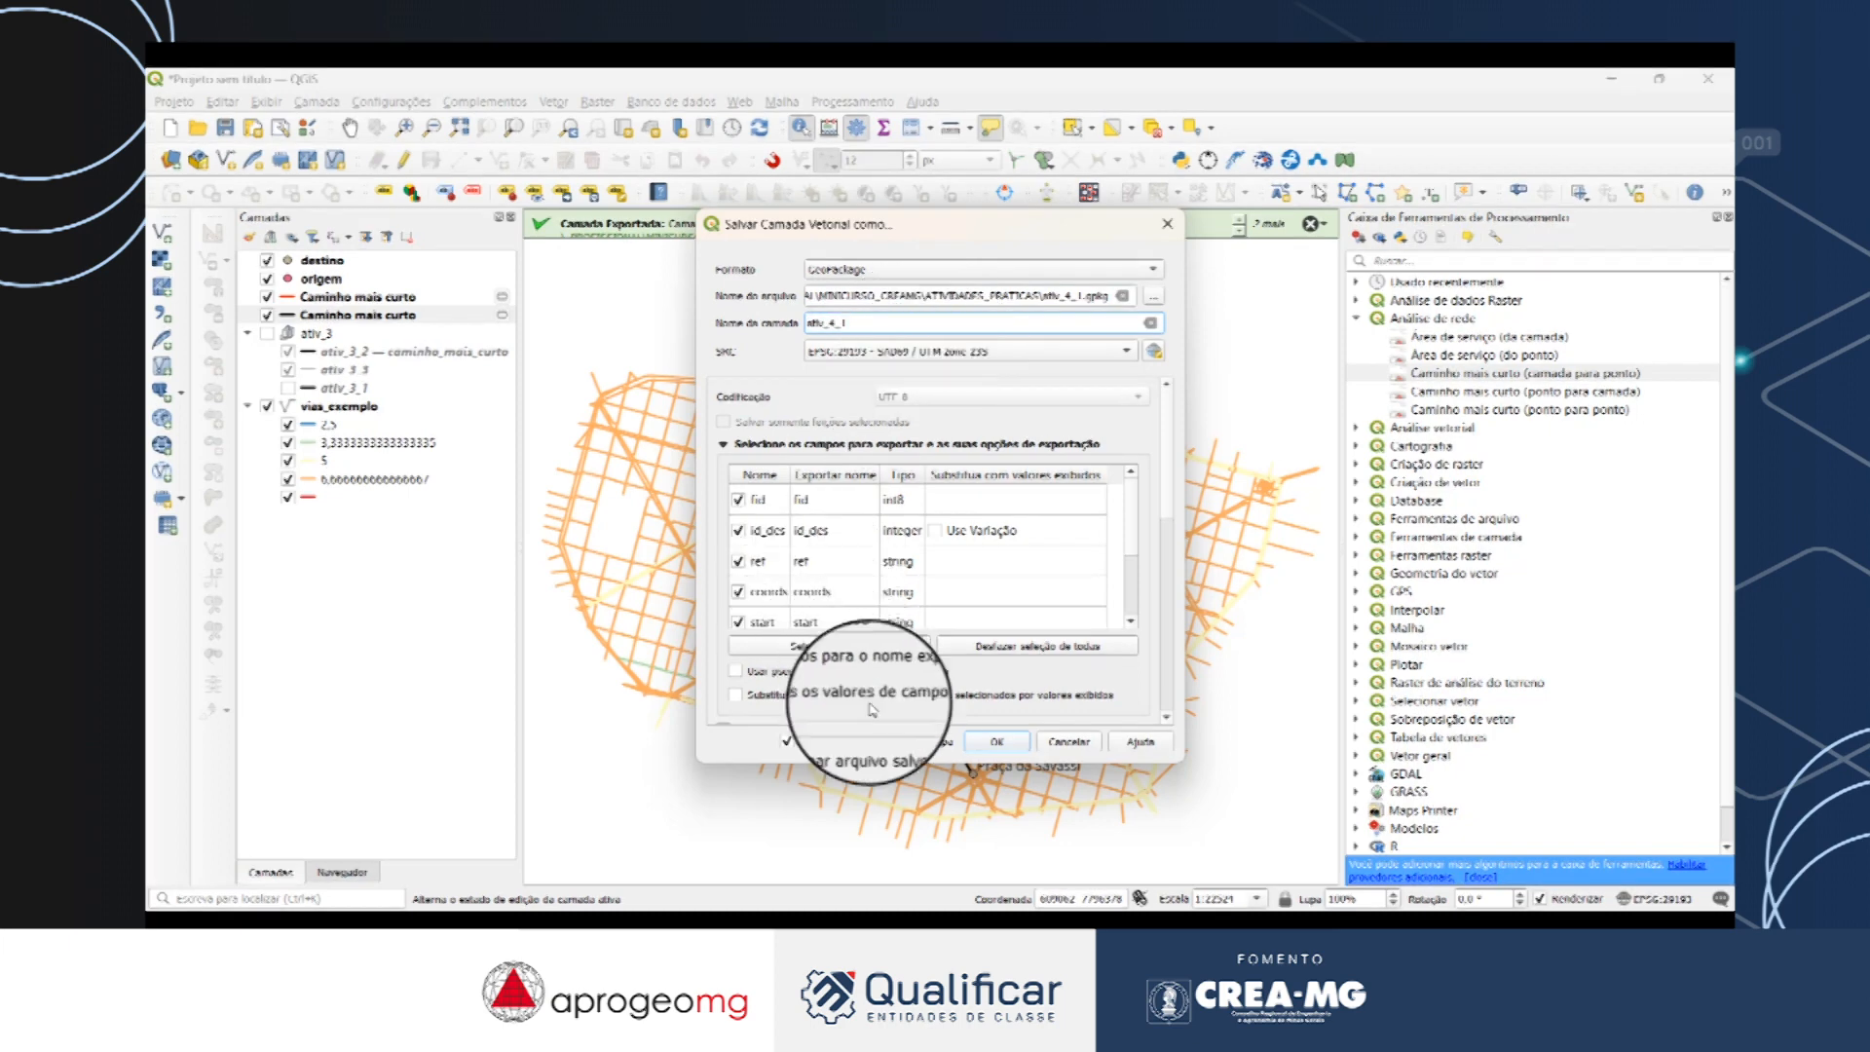
left_click(995, 741)
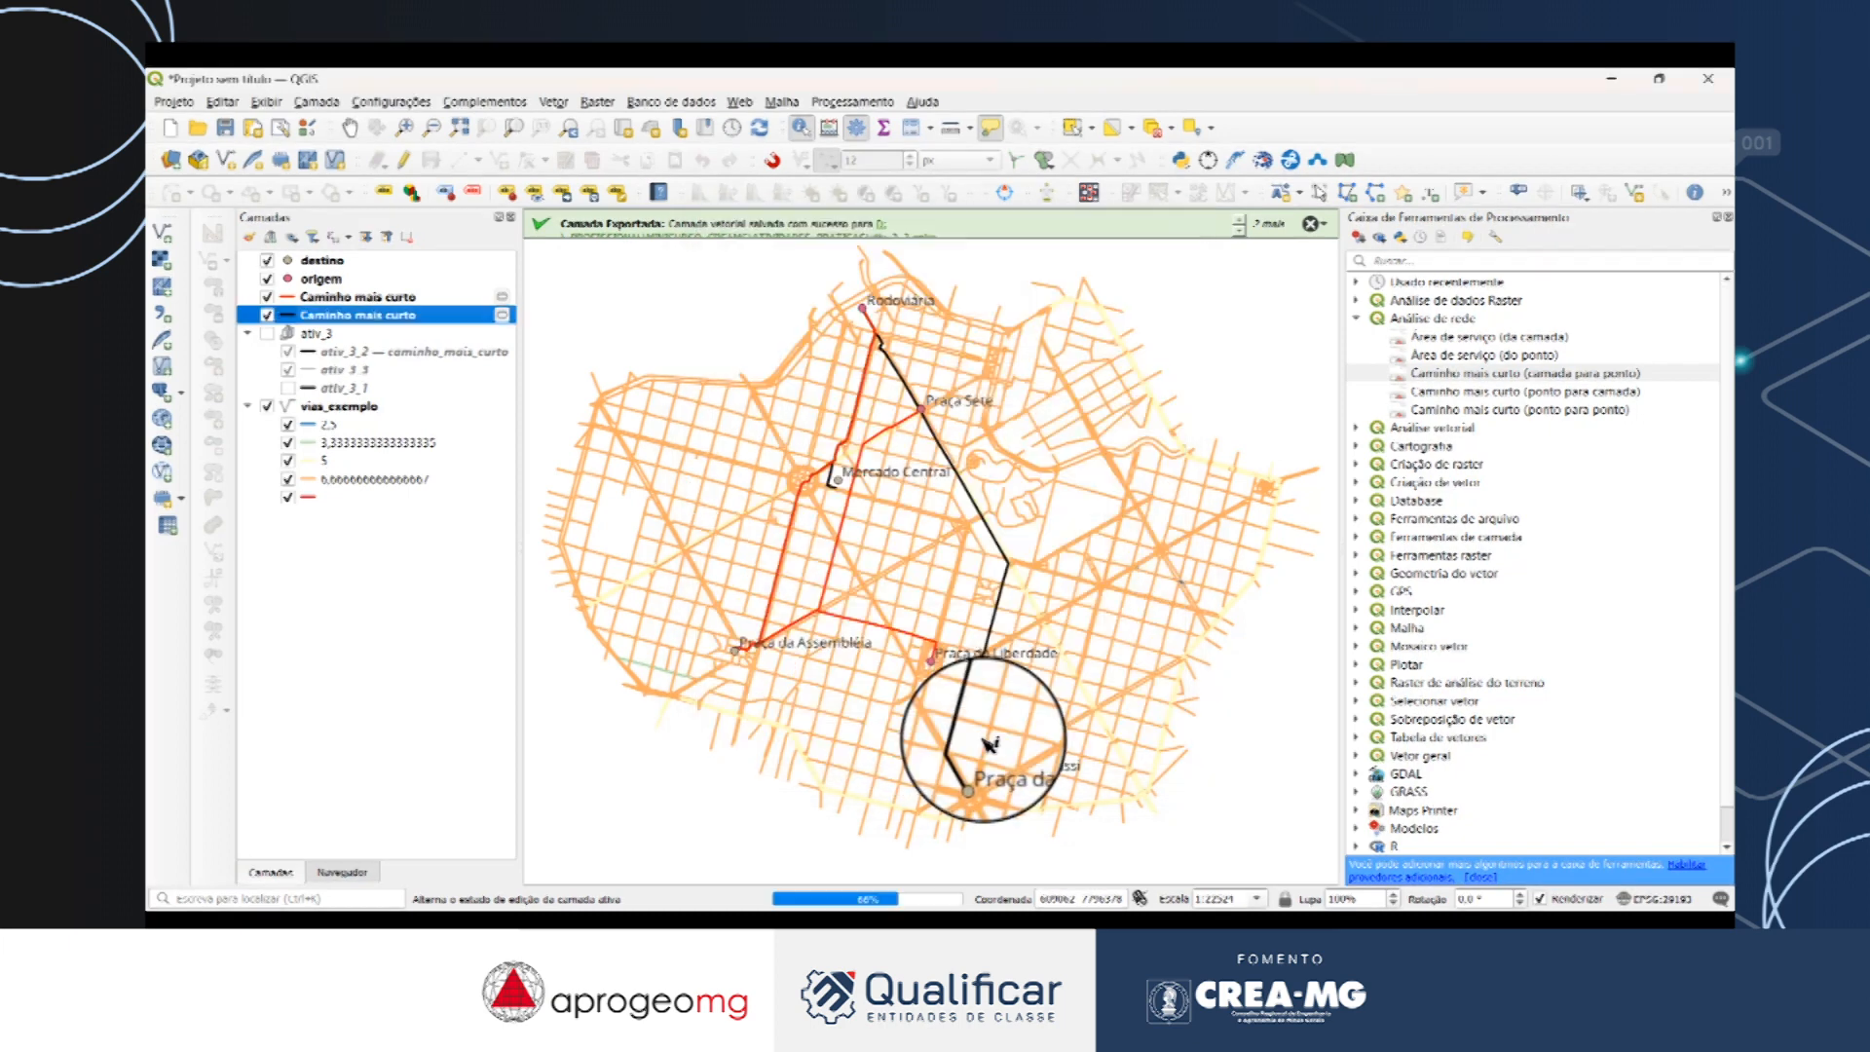
Export the red Caminho mais curto layer as GeoPackage ativ_4_2 in the ATIVIDADES_PRATICAS folder.
right_click(349, 296)
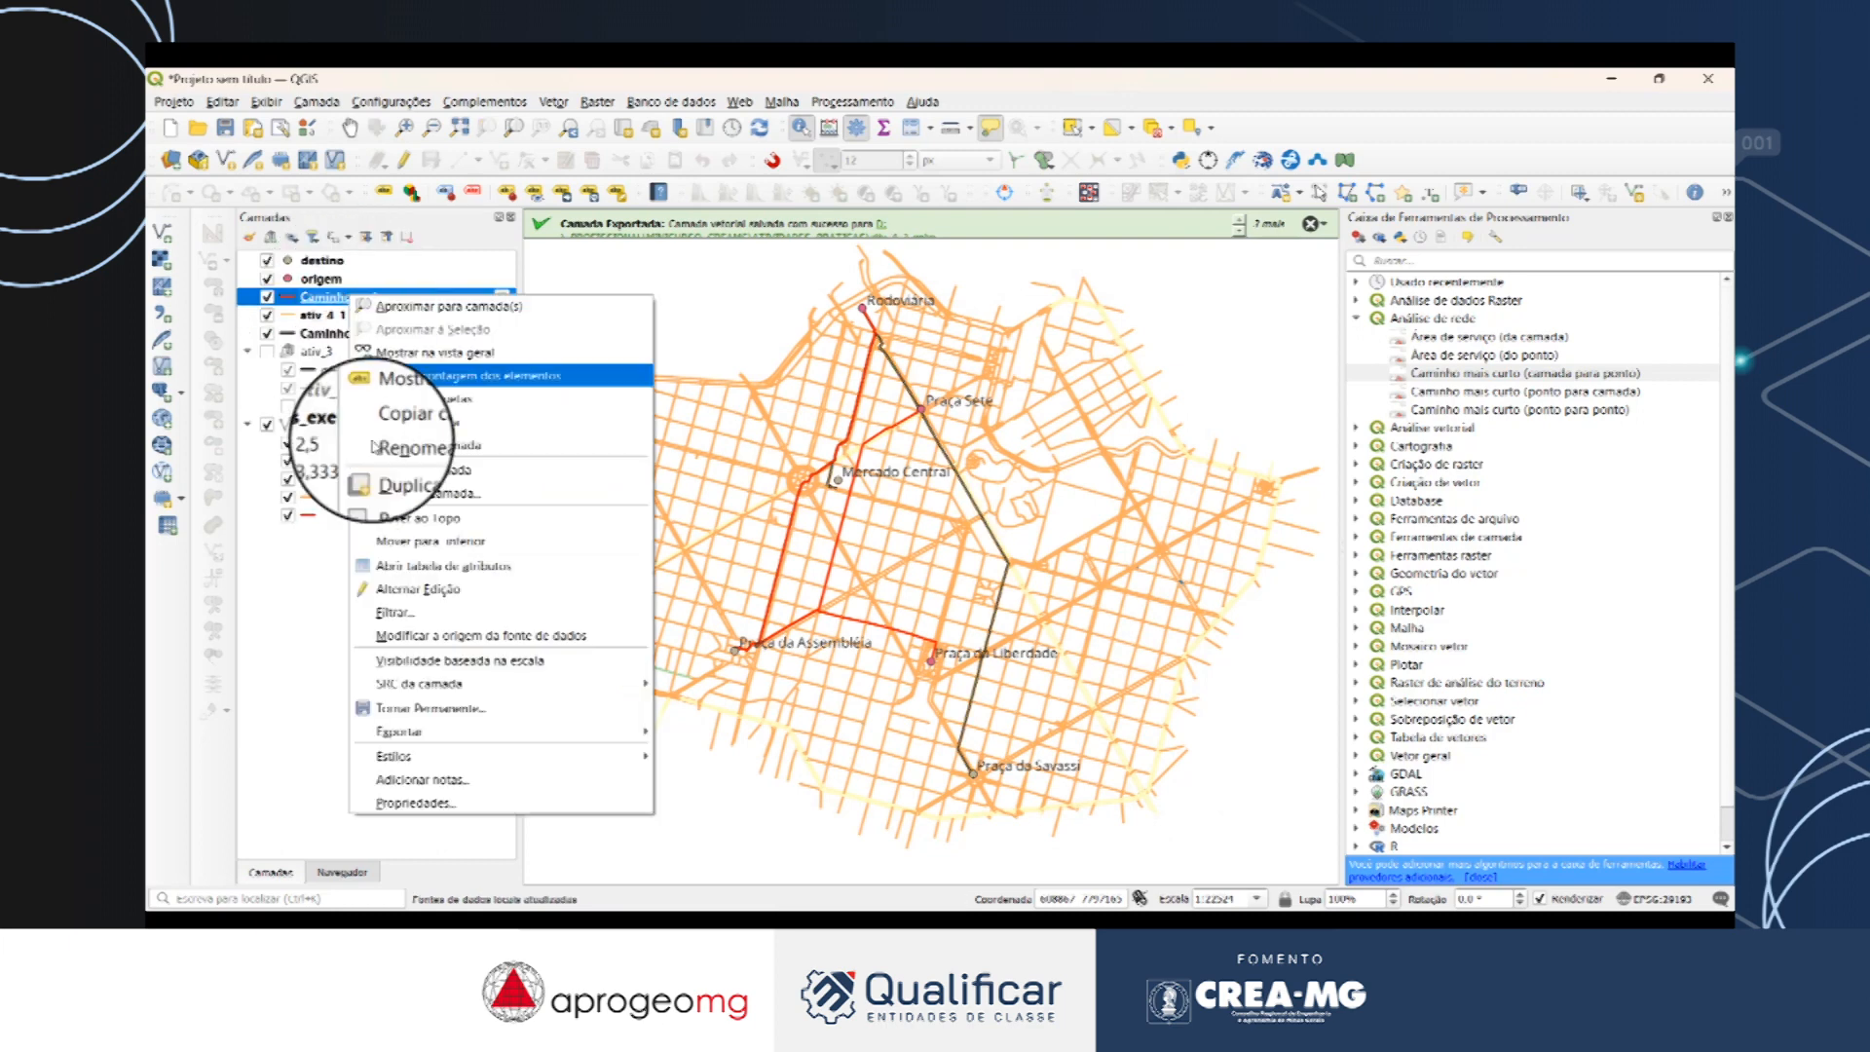
mouse_move(584, 732)
left_click(745, 732)
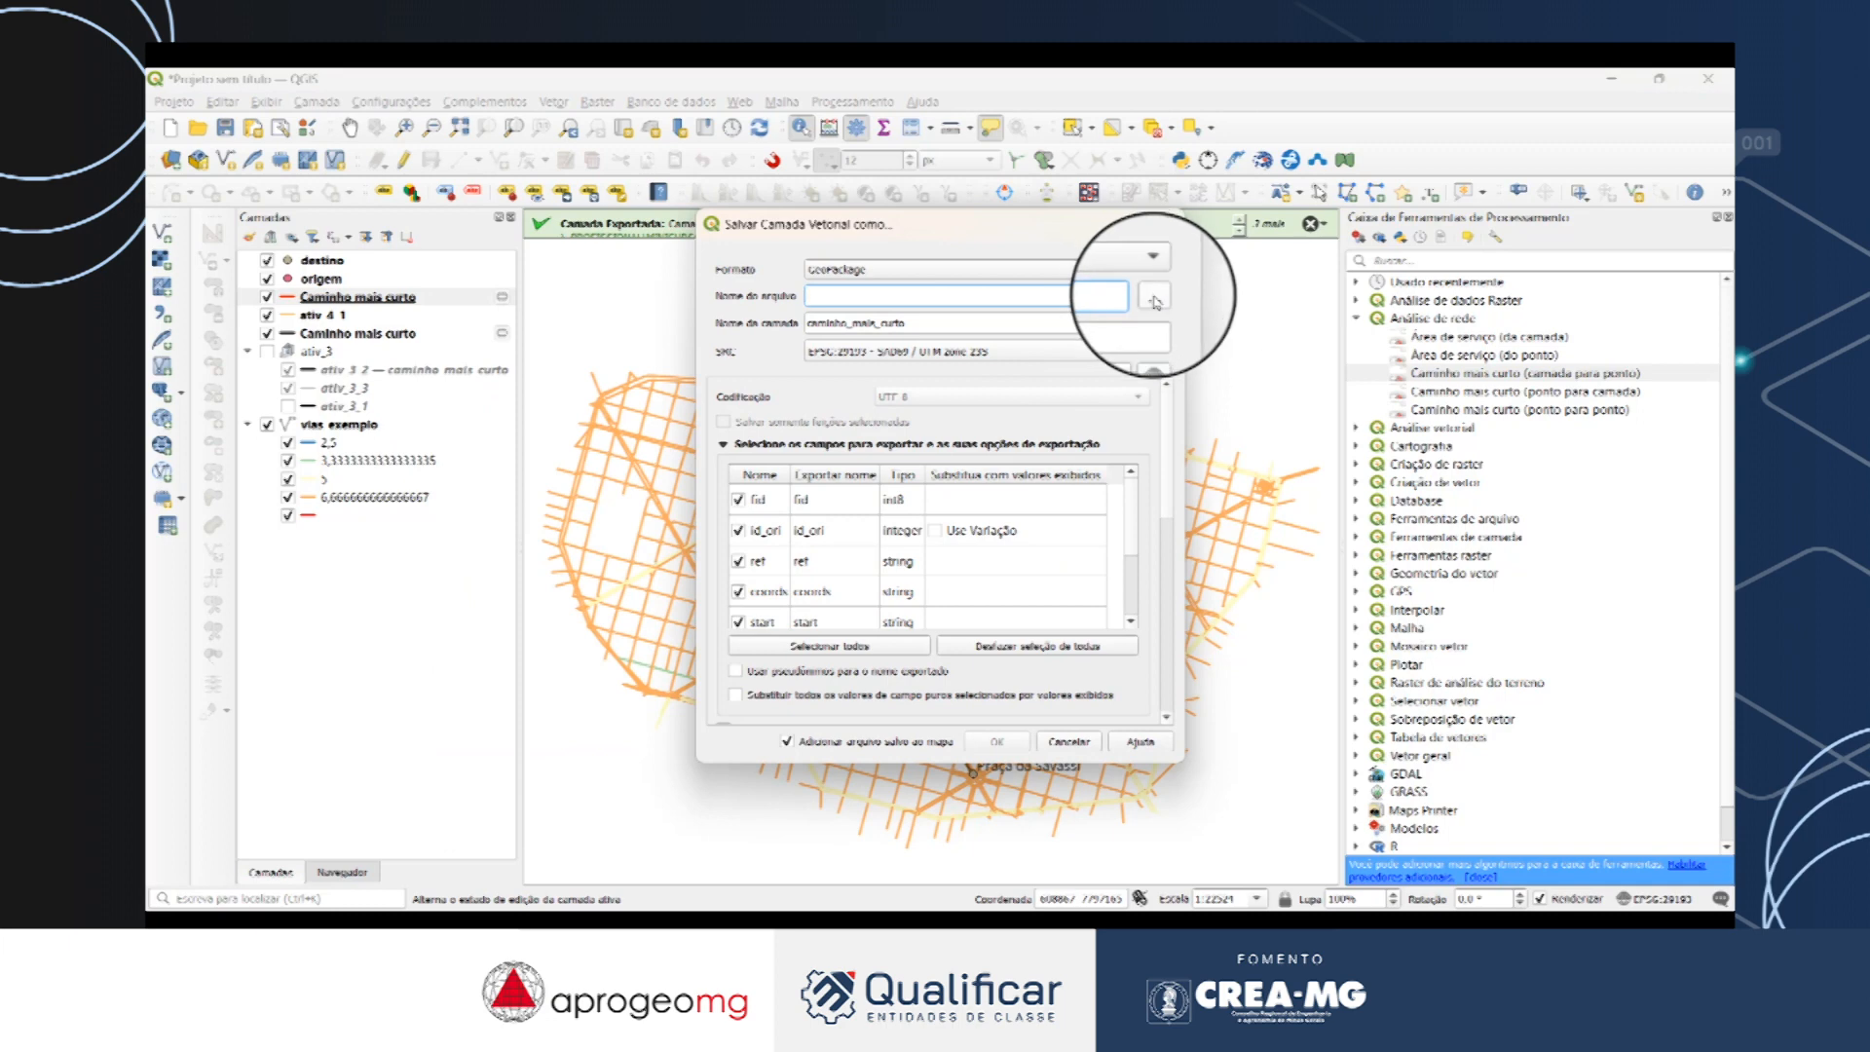
left_click(1154, 299)
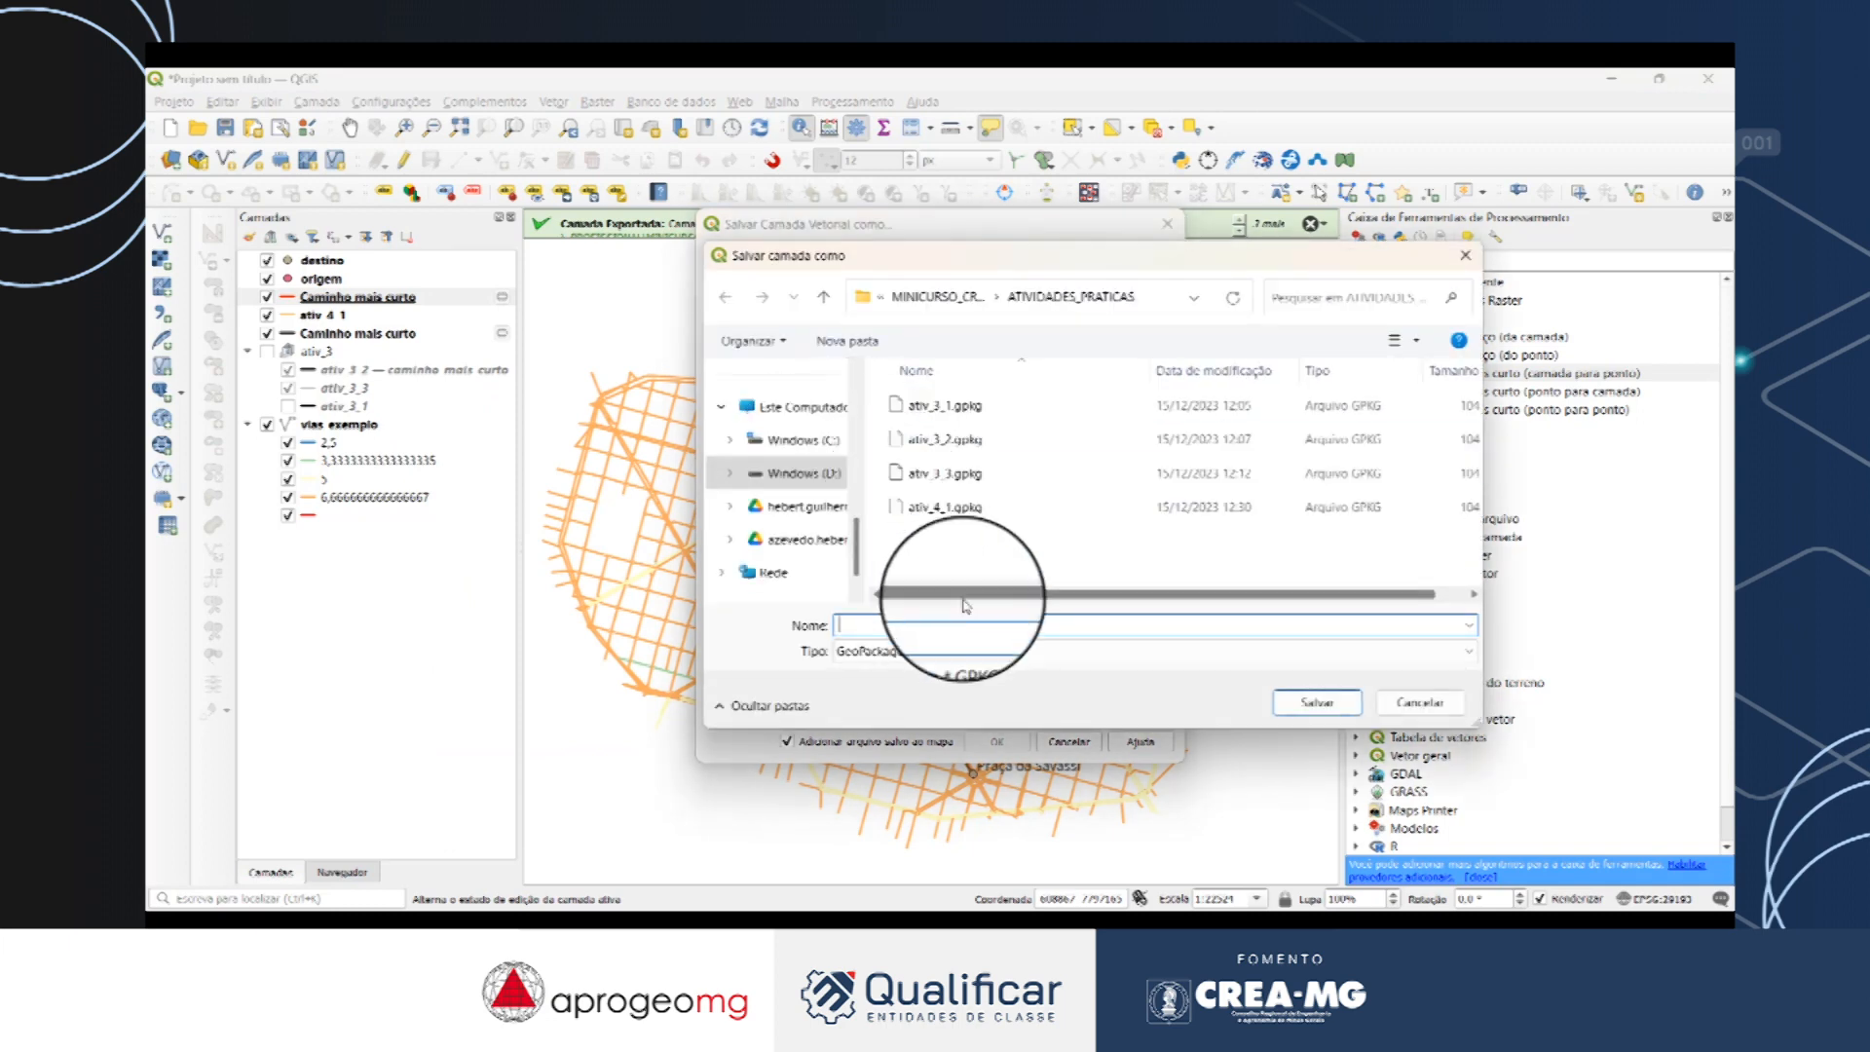
type("ativ_")
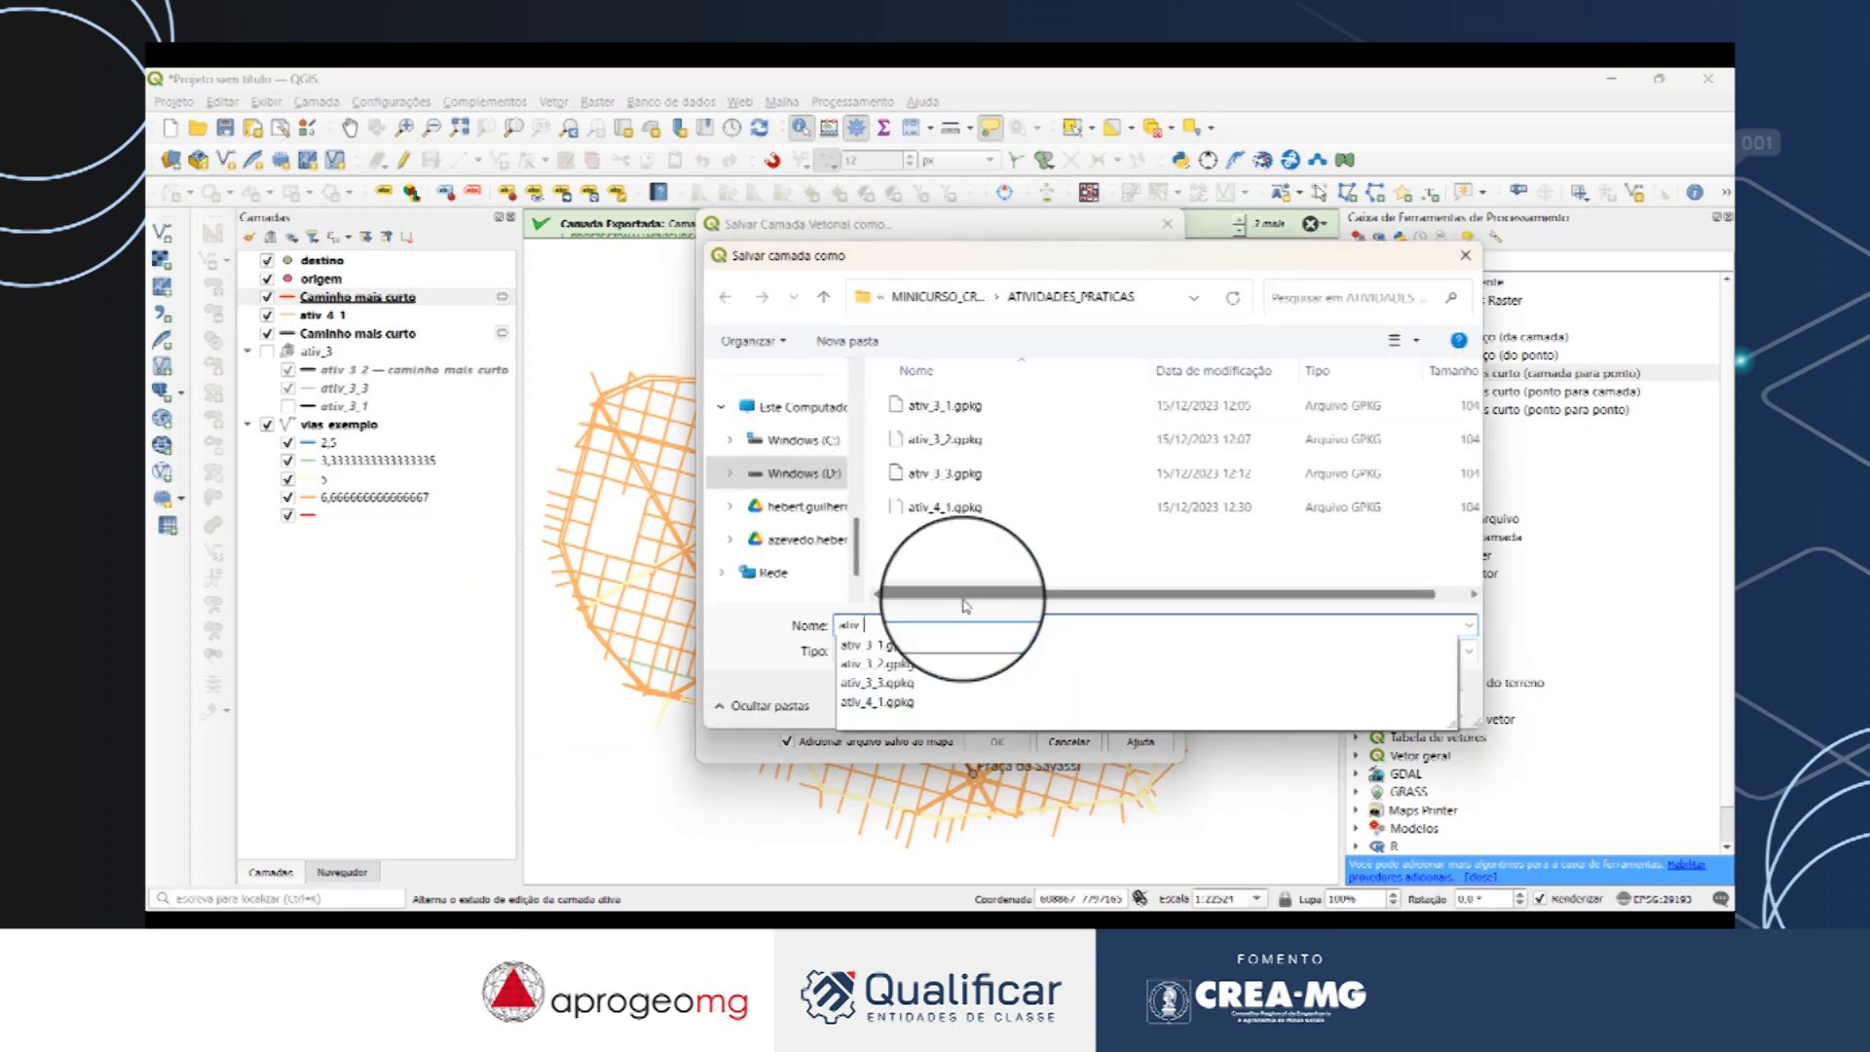
type("4_2")
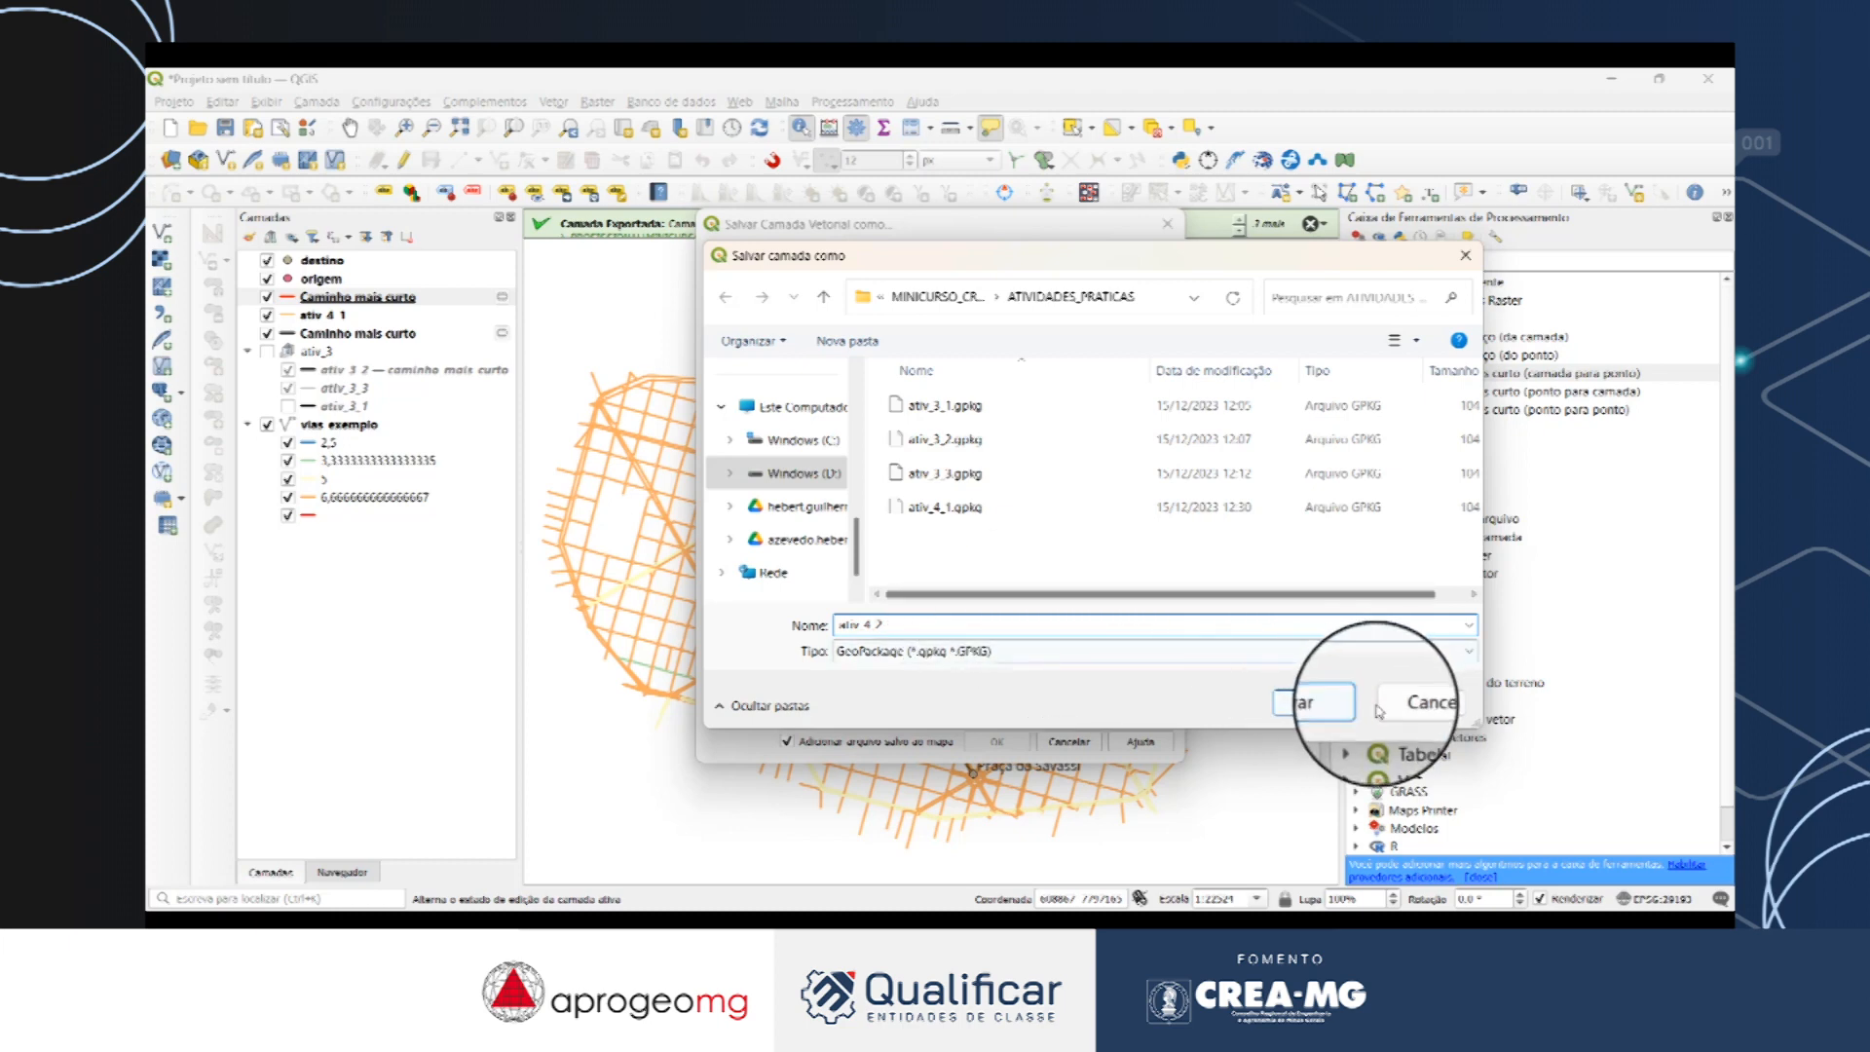
left_click(1317, 702)
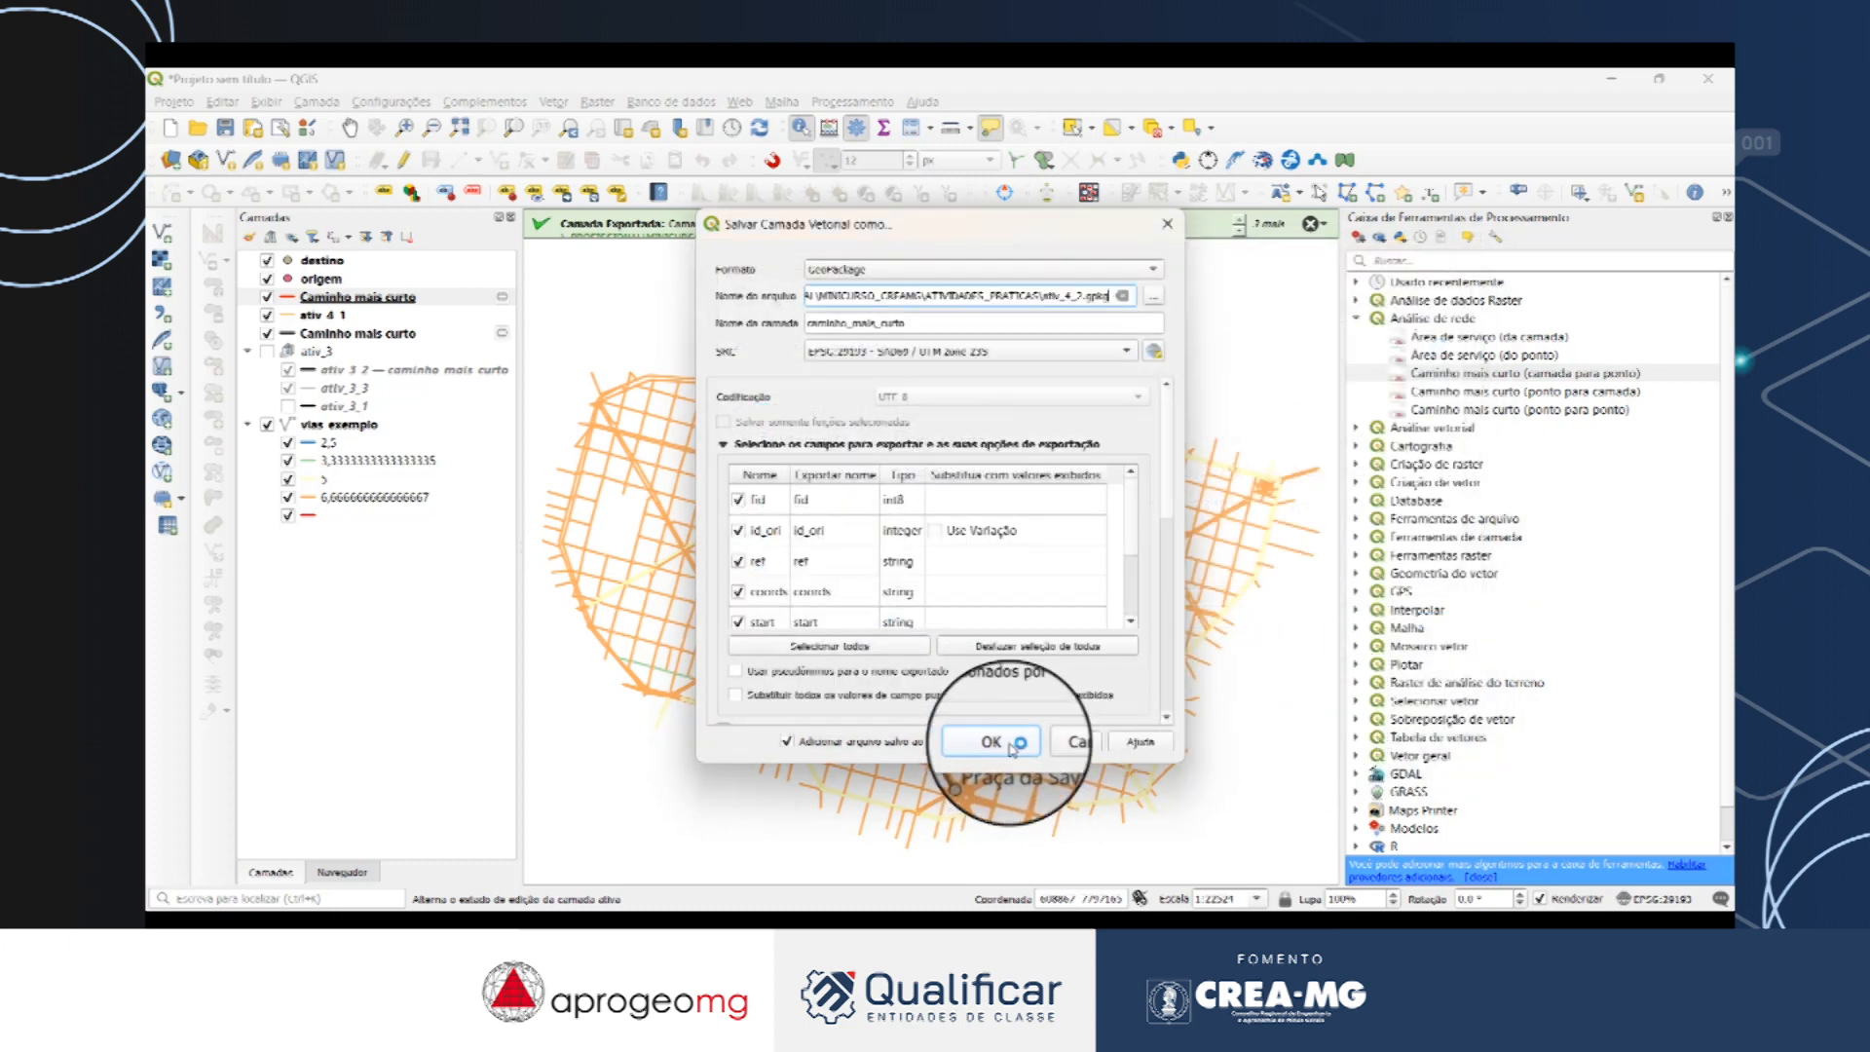
left_click(1013, 742)
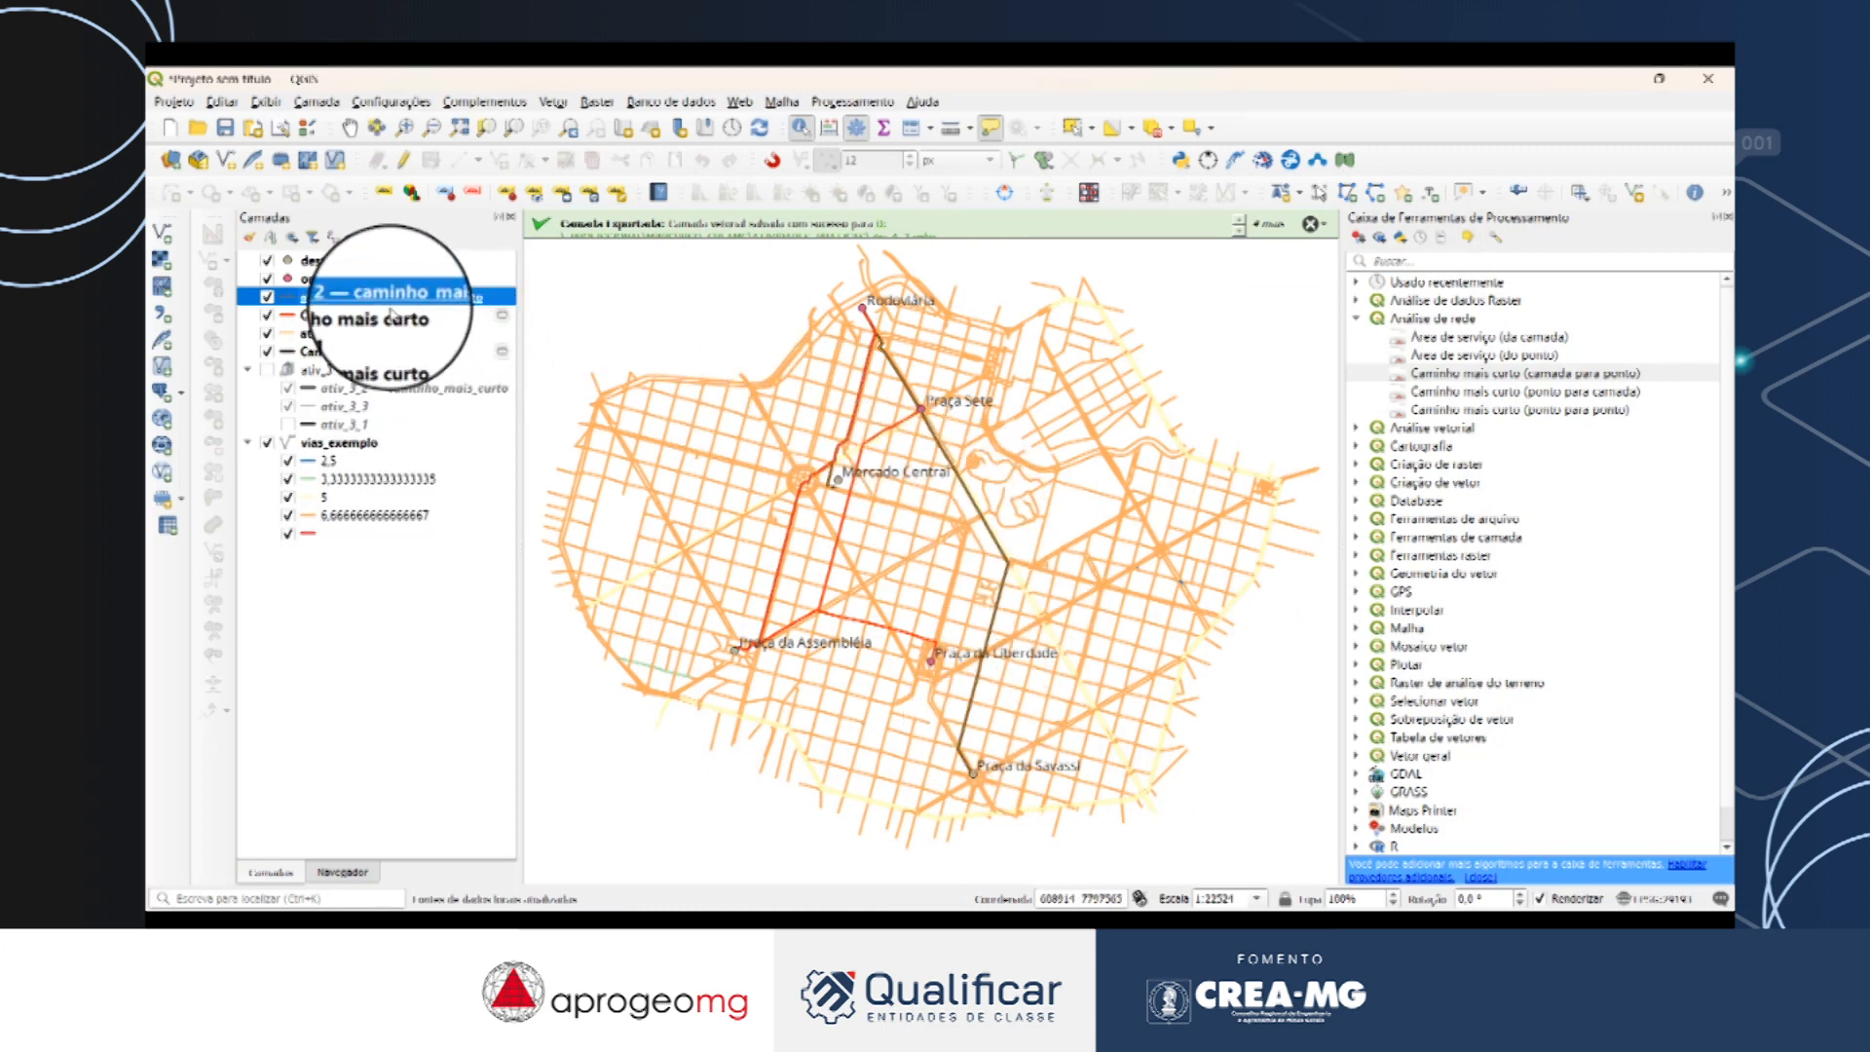
Remove both temporary Caminho mais curto layers from the project.
left_click(392, 313)
right_click(382, 358)
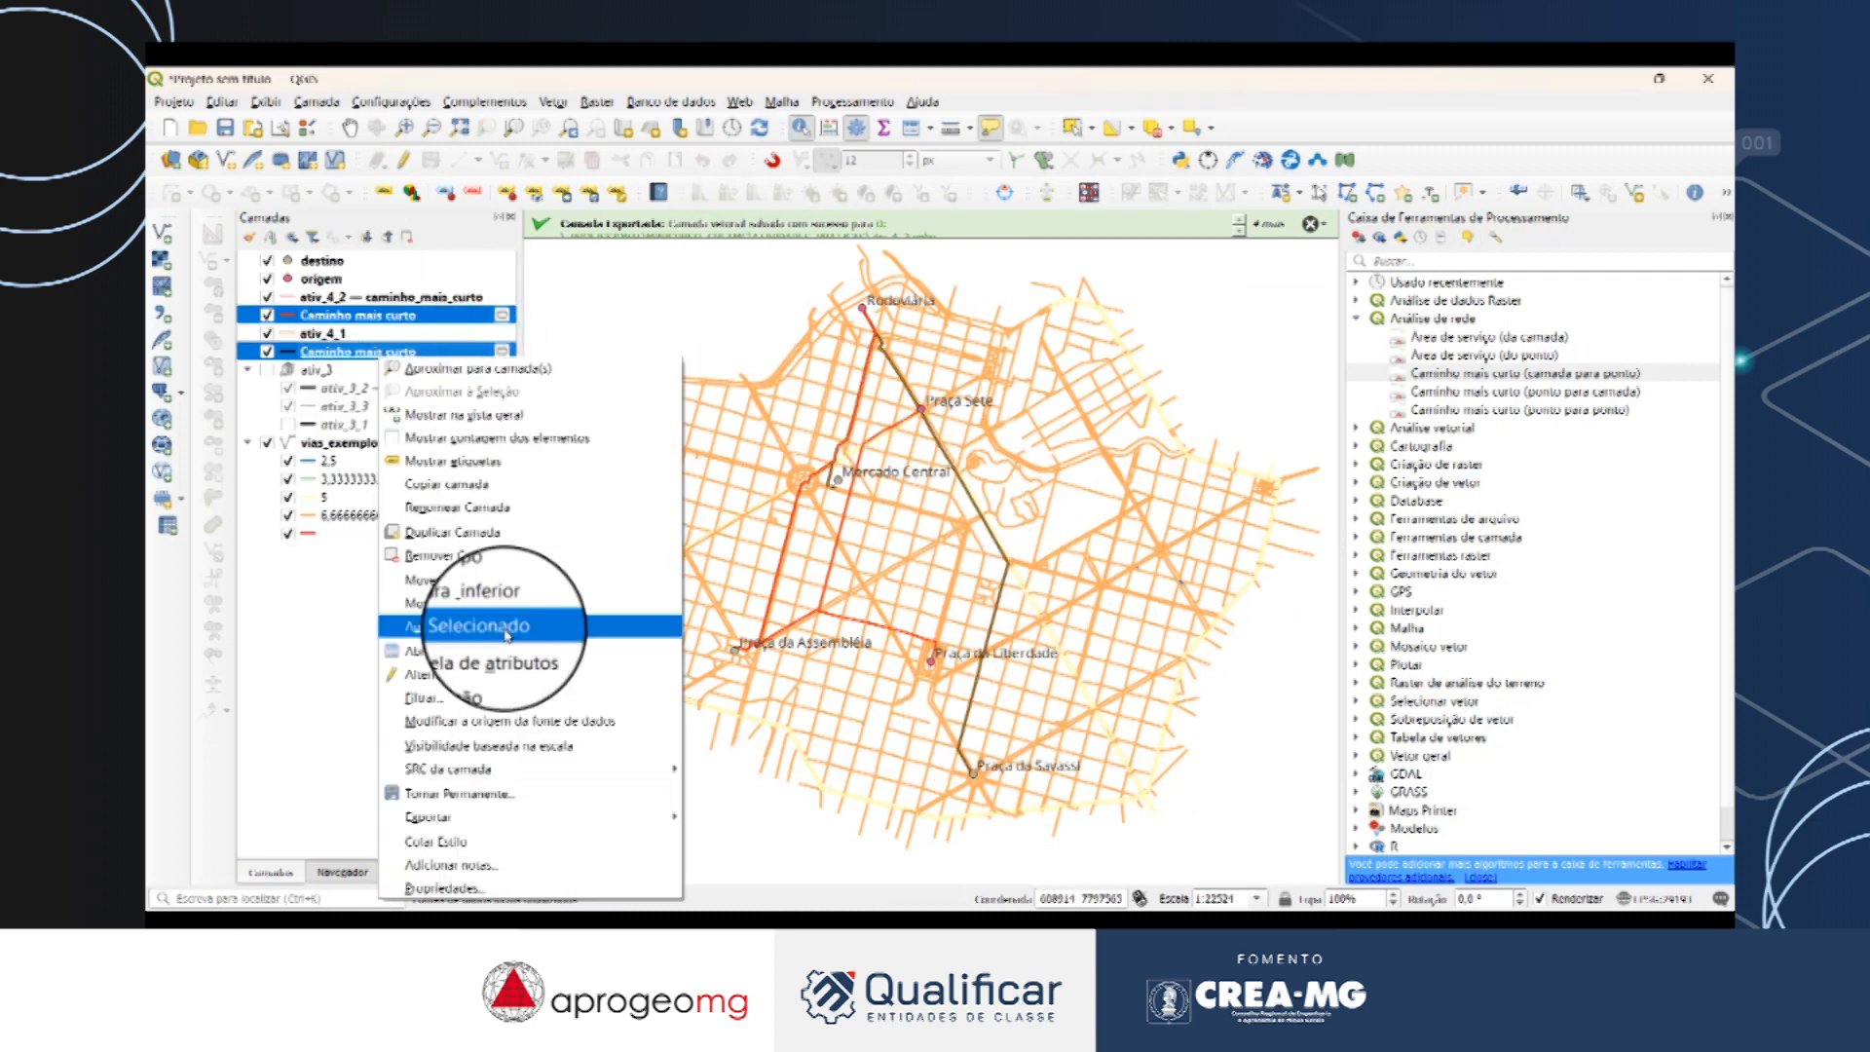
left_click(498, 557)
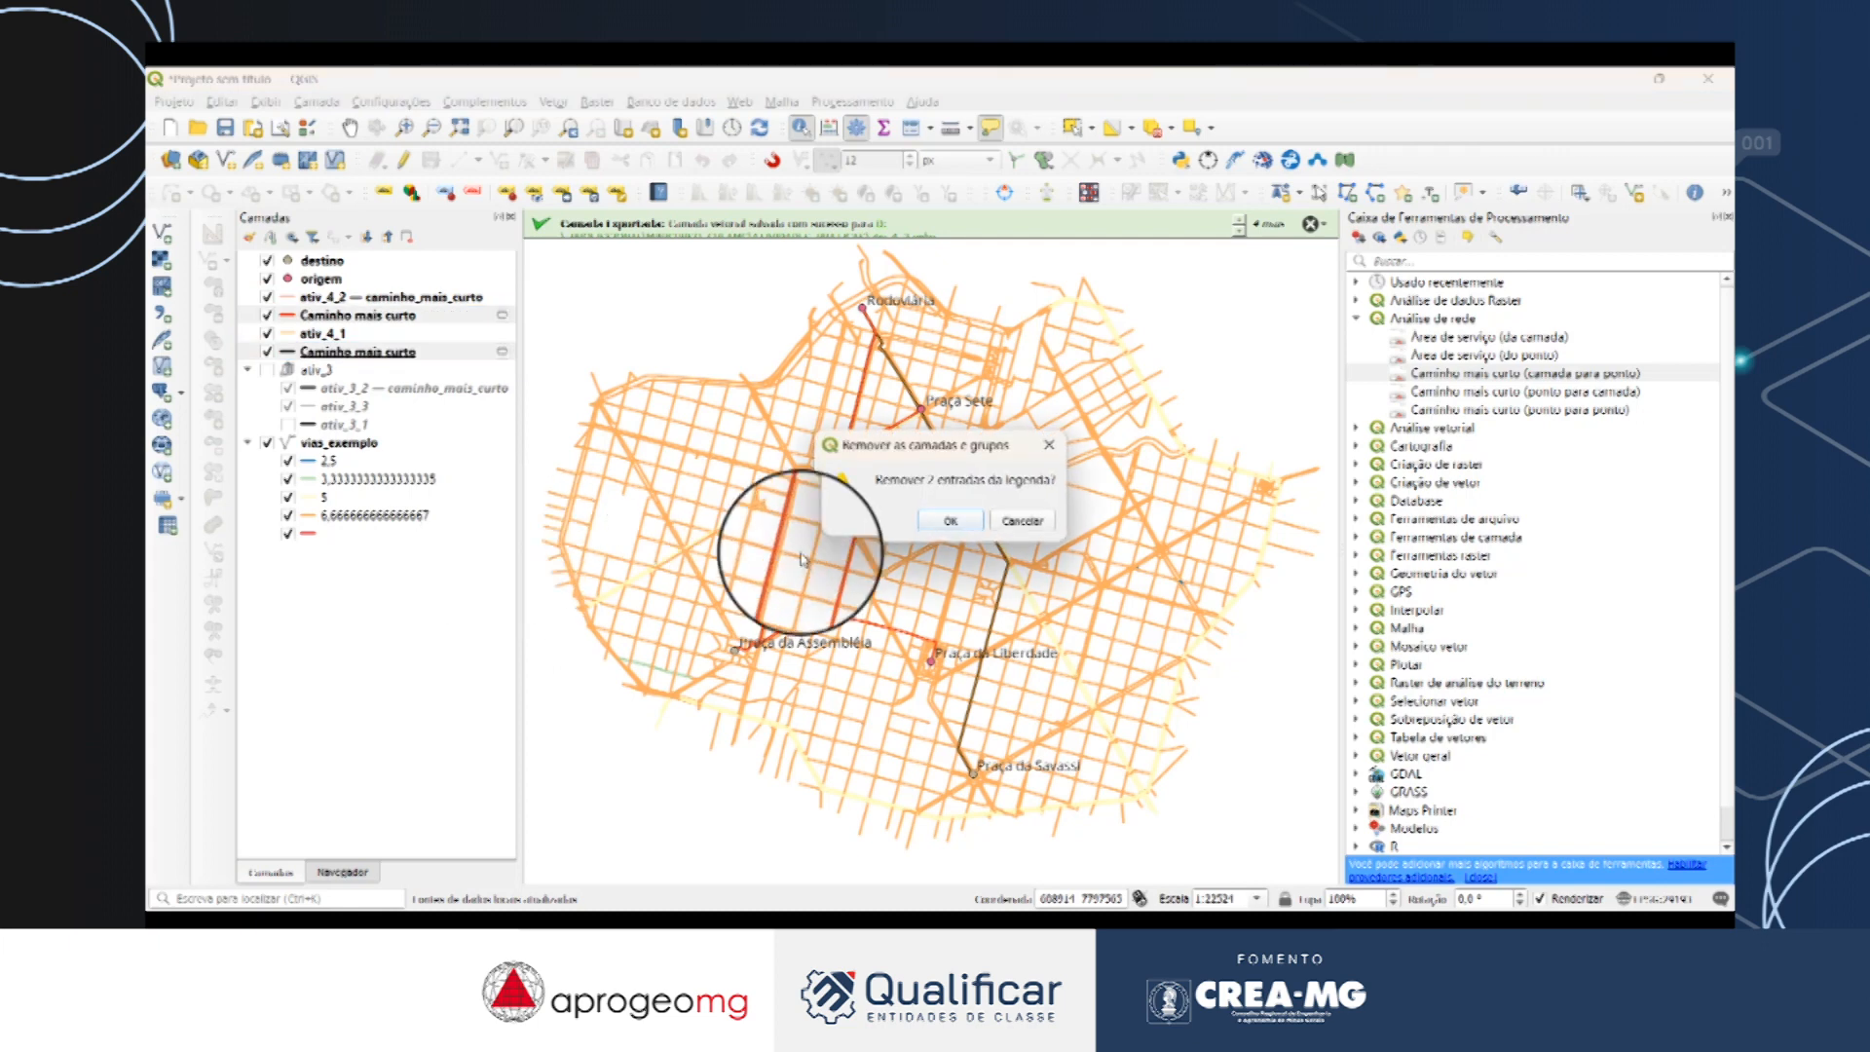
left_click(943, 524)
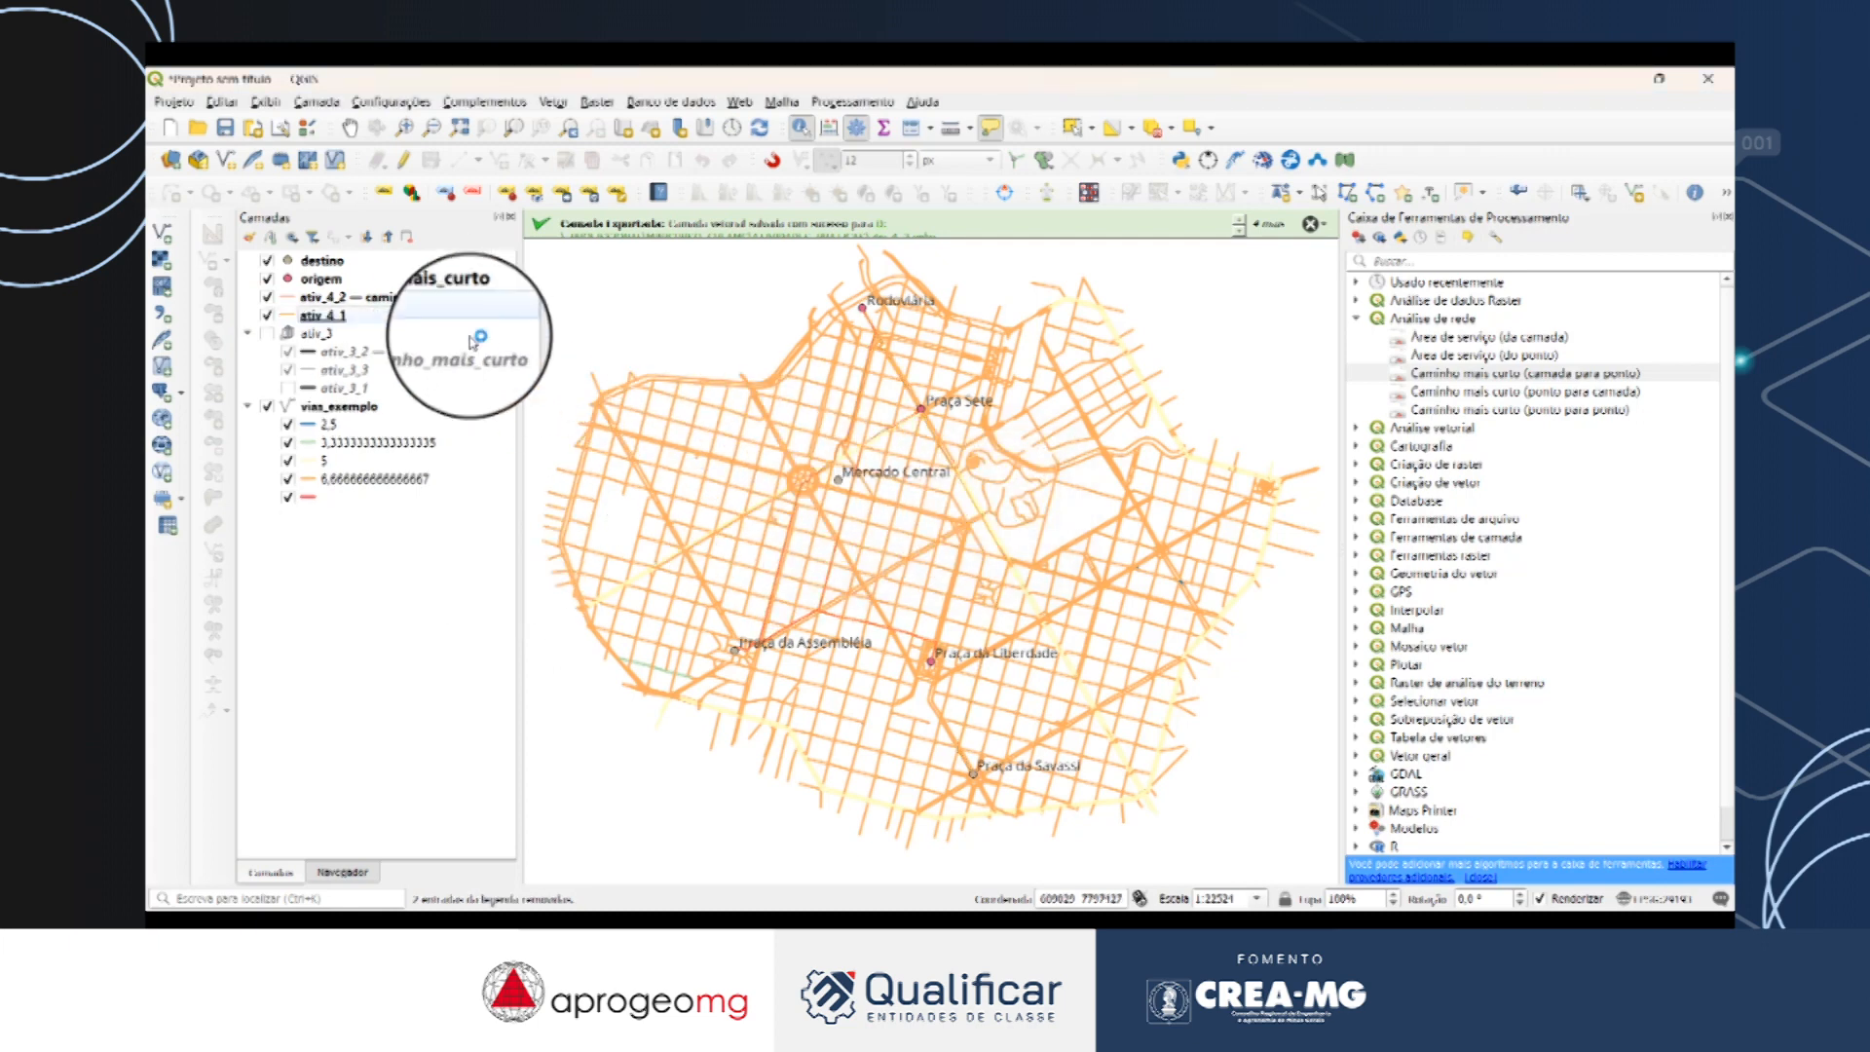
Group the ativ_4_1 and ativ_4_2 layers into a group named ativ_4 and expand it.
right_click(424, 311)
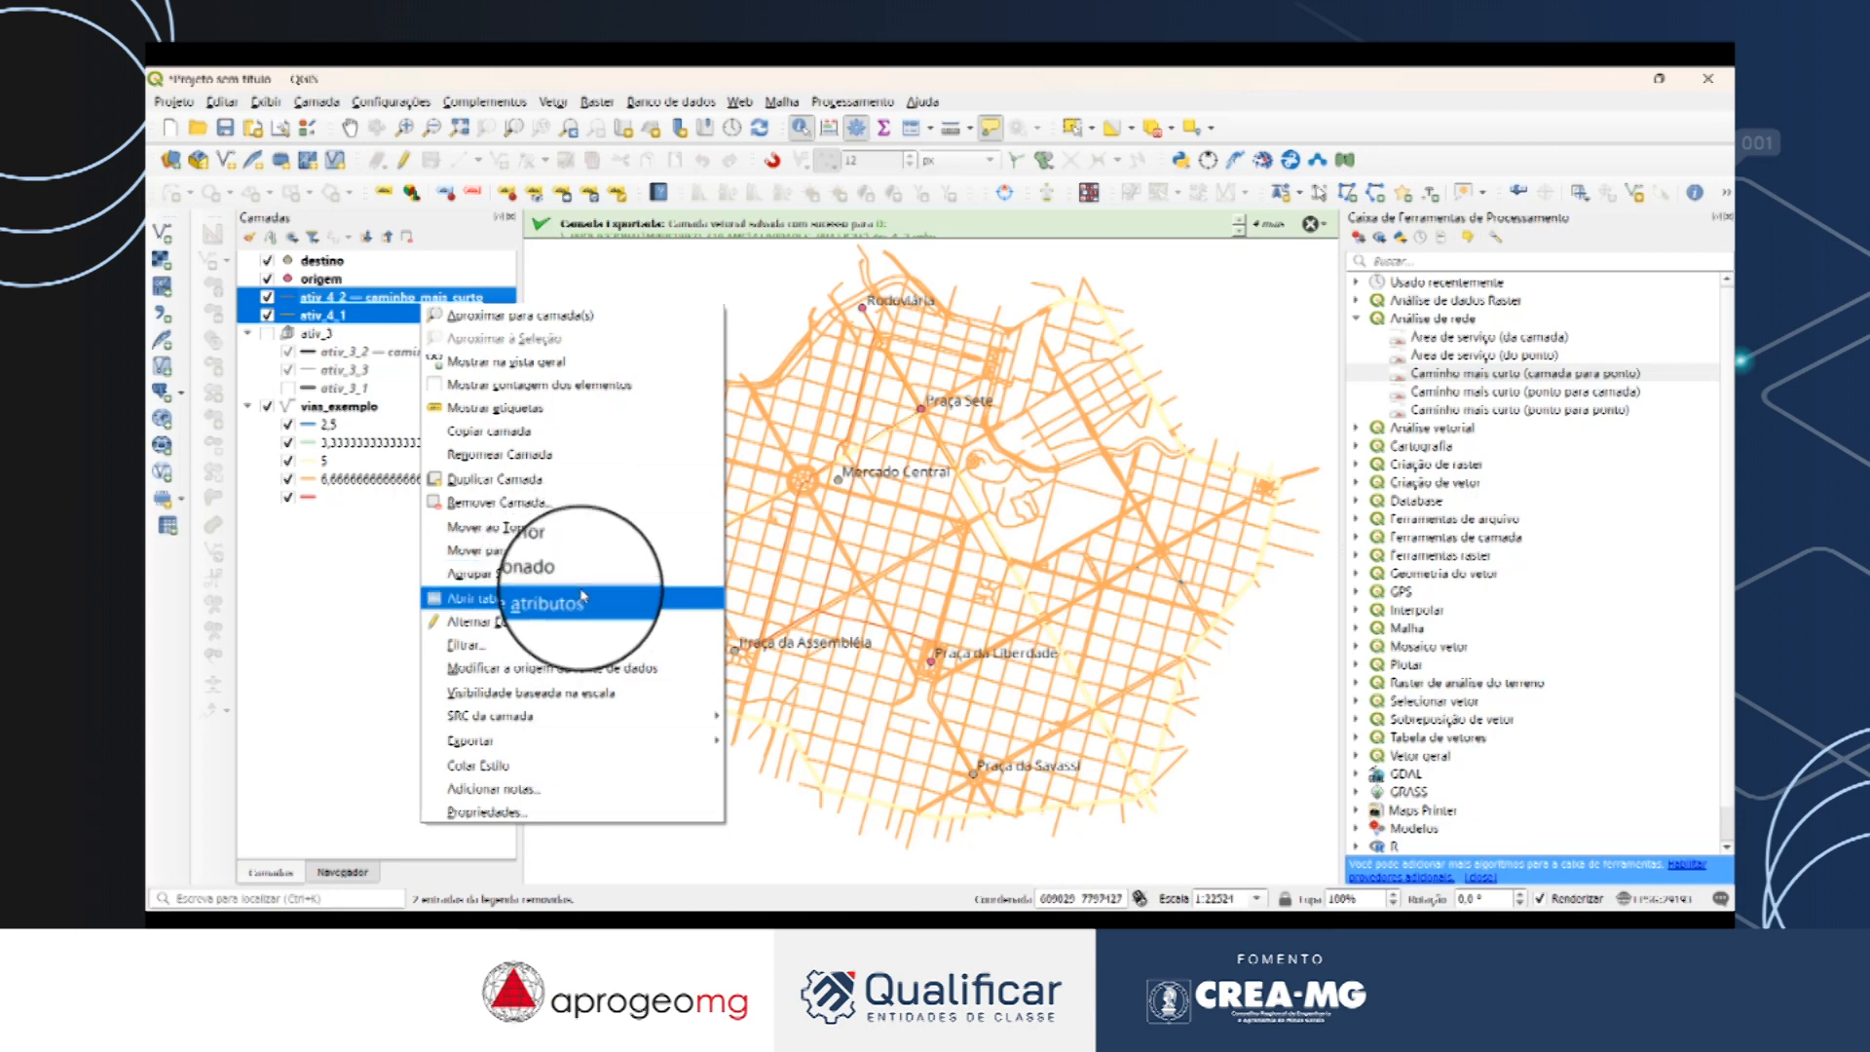
left_click(478, 573)
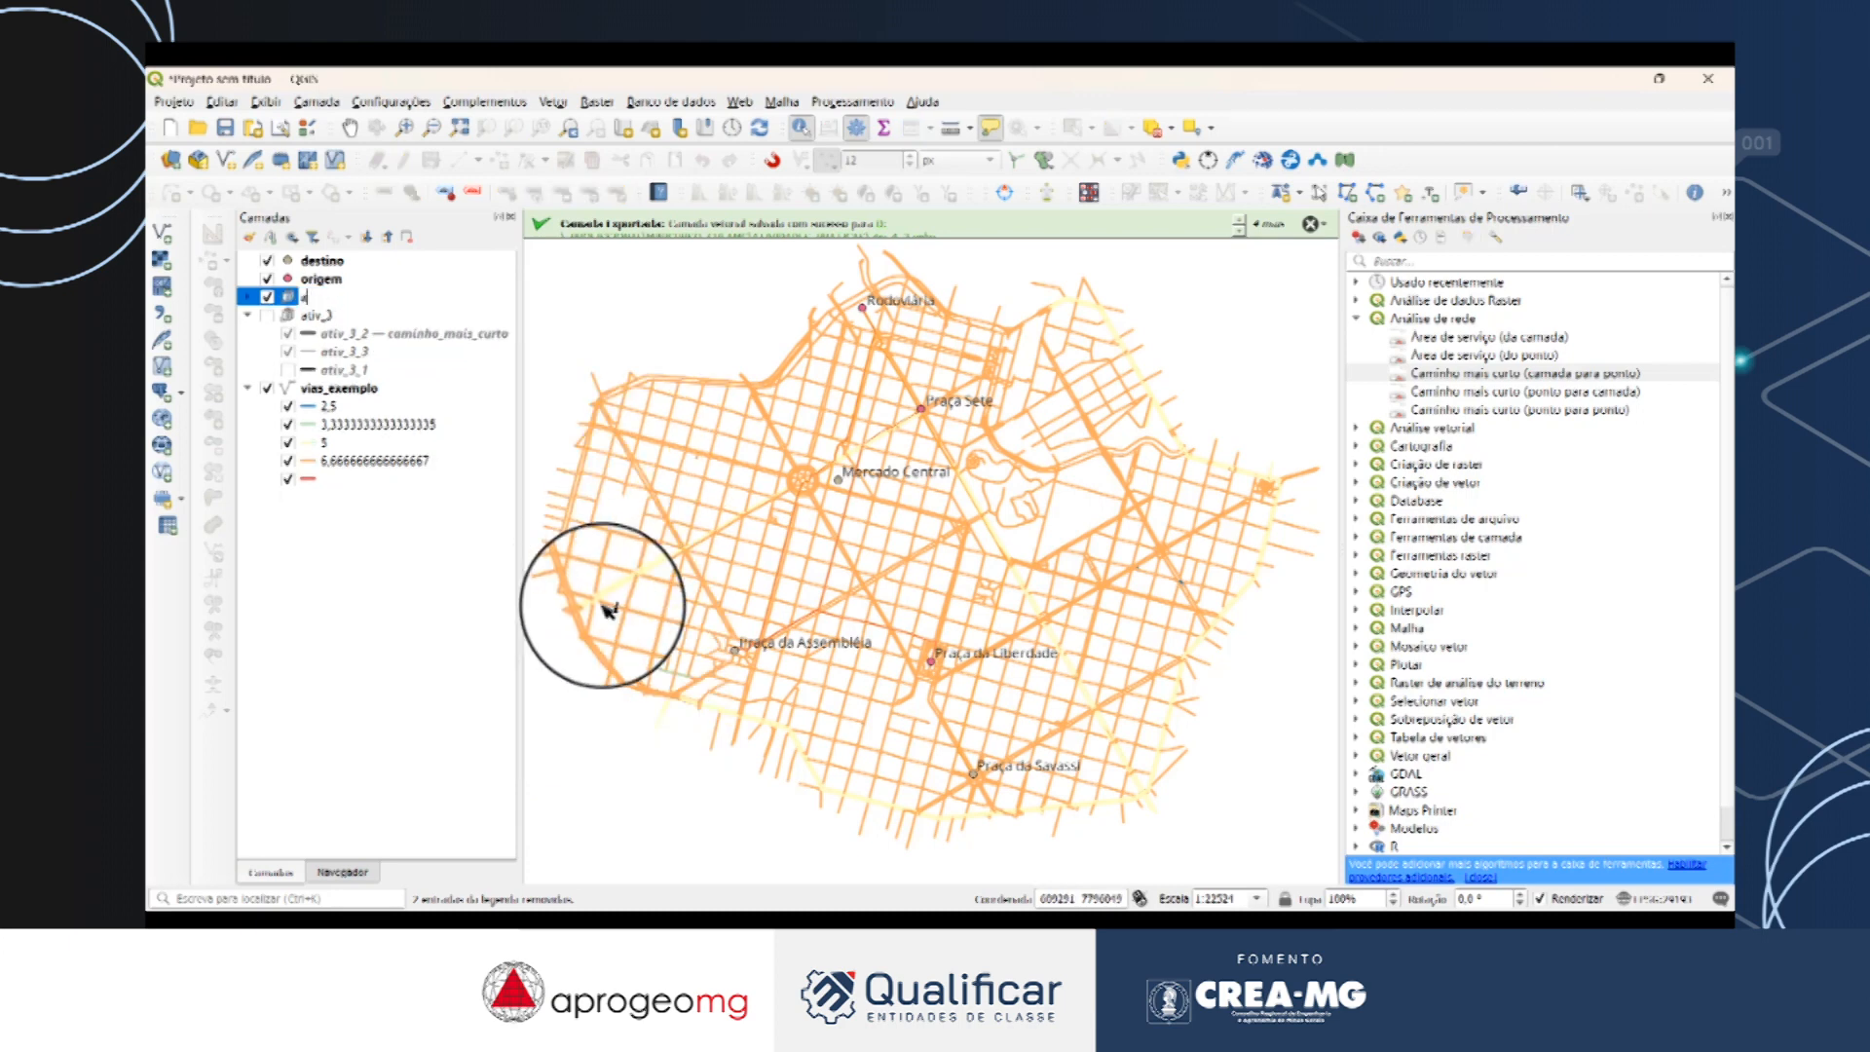
type("ativ_4")
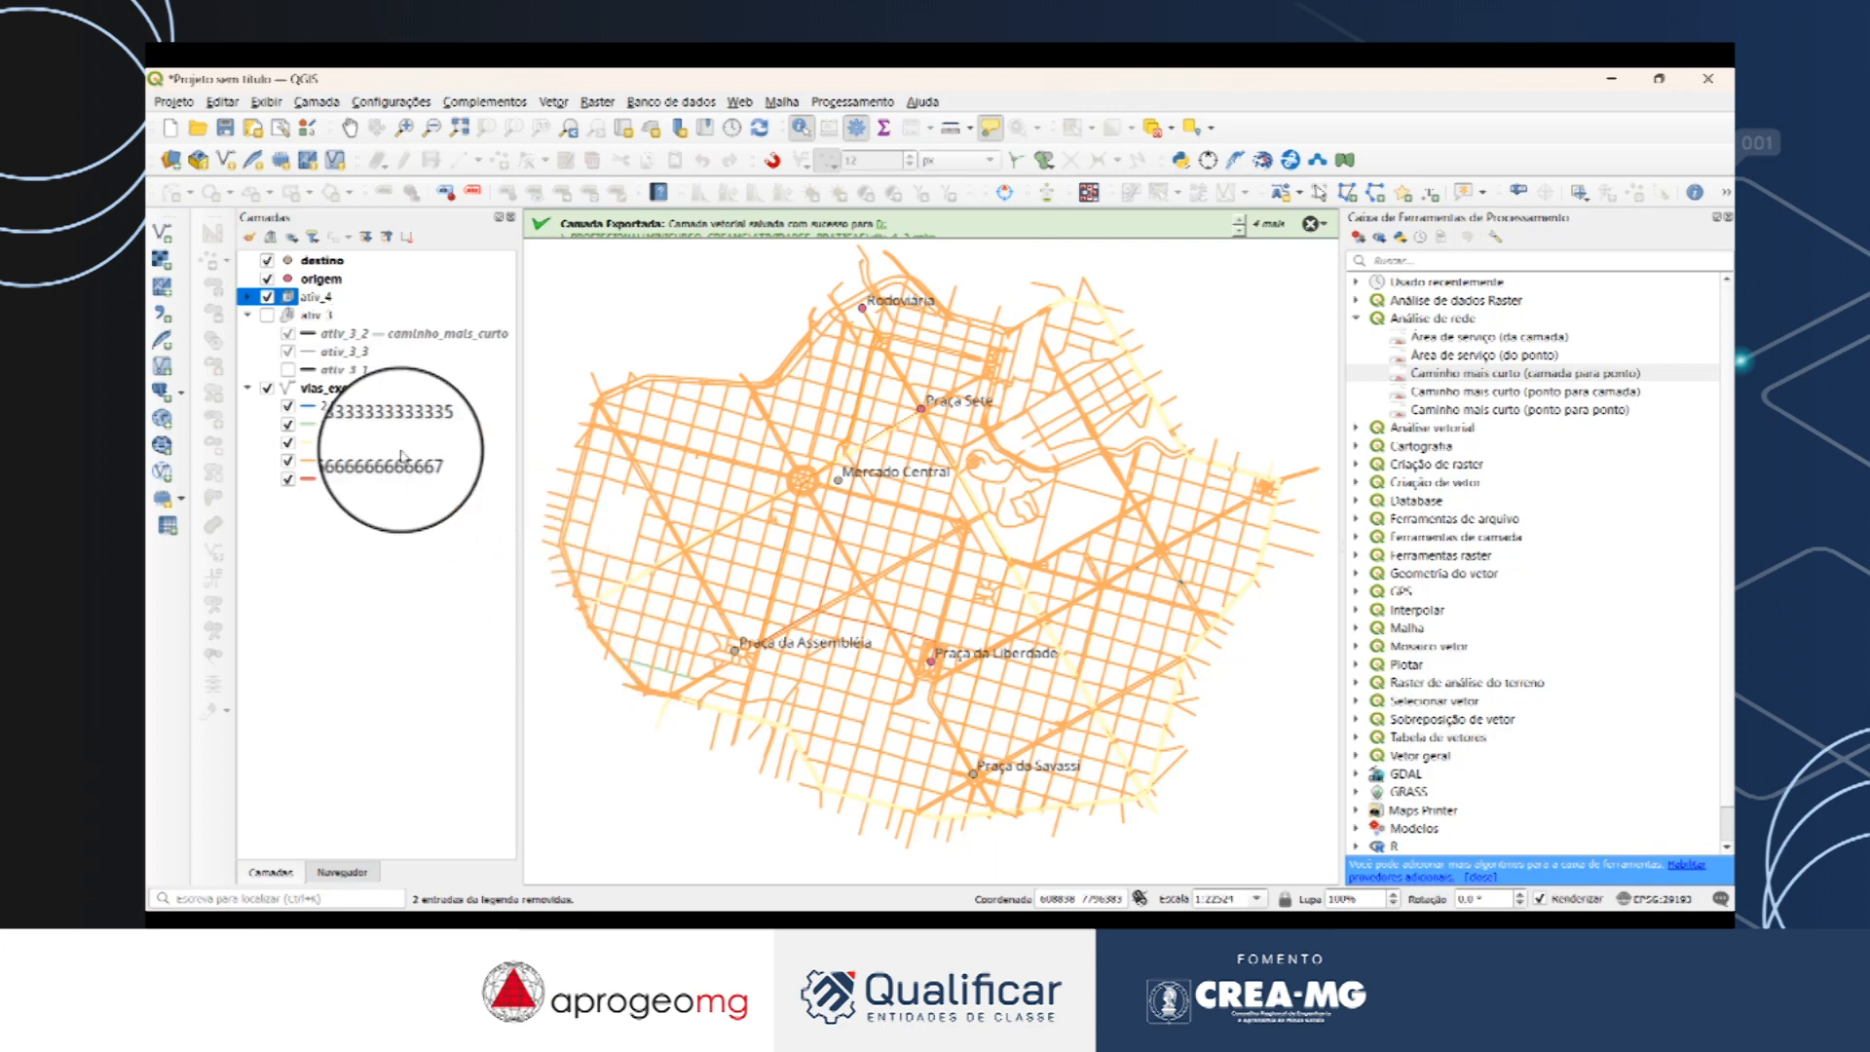
left_click(245, 300)
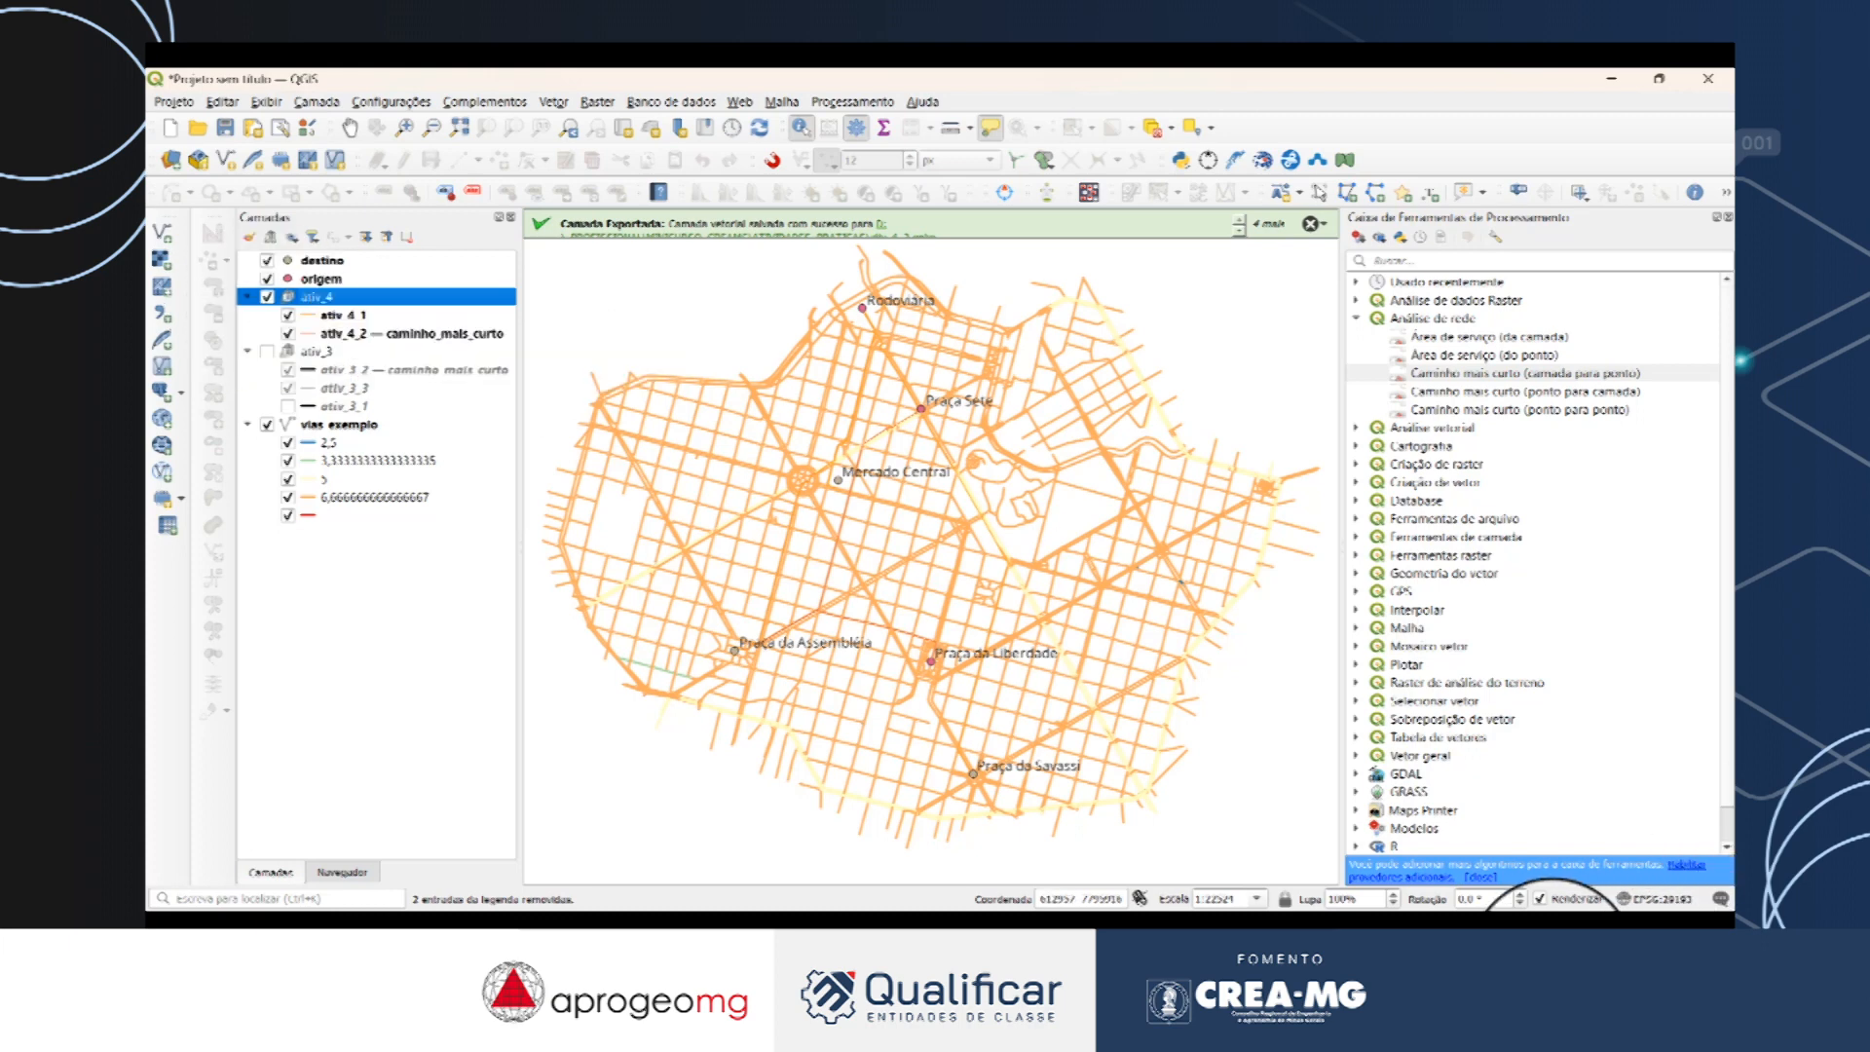
left_click(1412, 931)
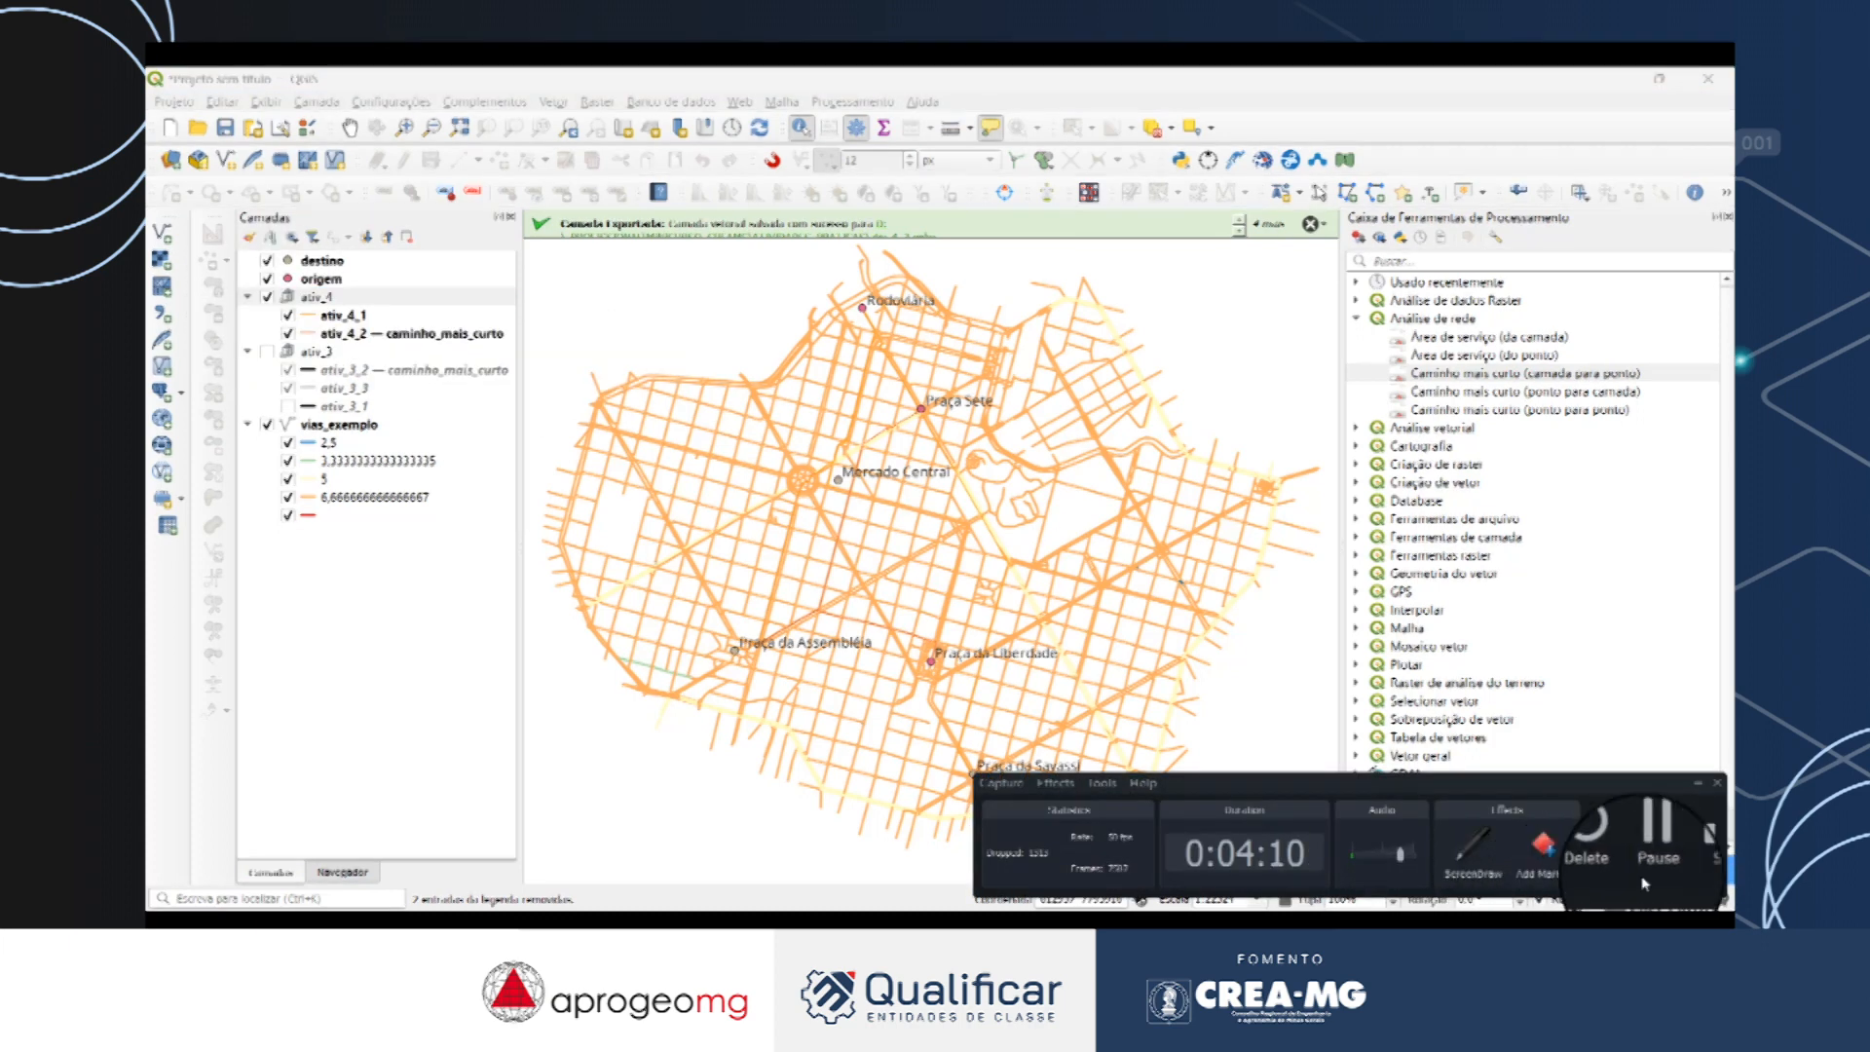
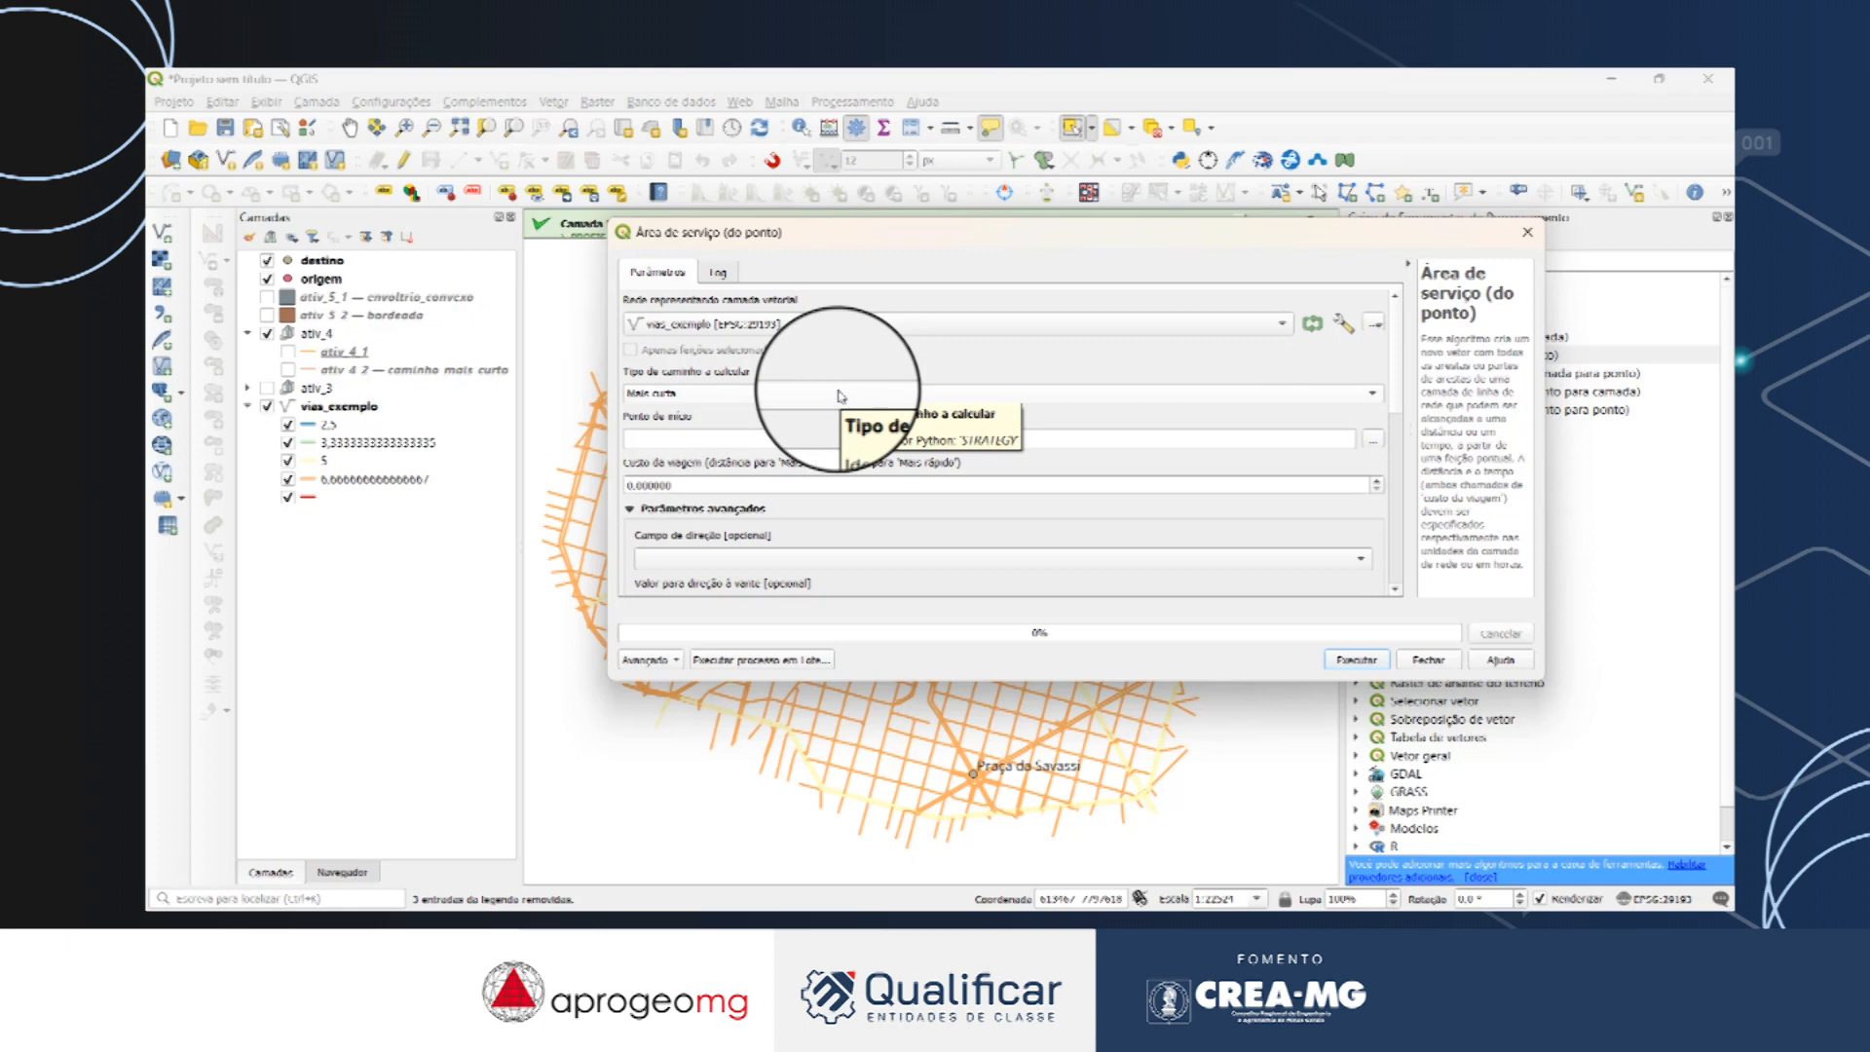
Set the point service area to Mais rápido, pick Mercado Central on the map as start point, and set the travel cost to 0,166666.
left_click(838, 394)
left_click(843, 417)
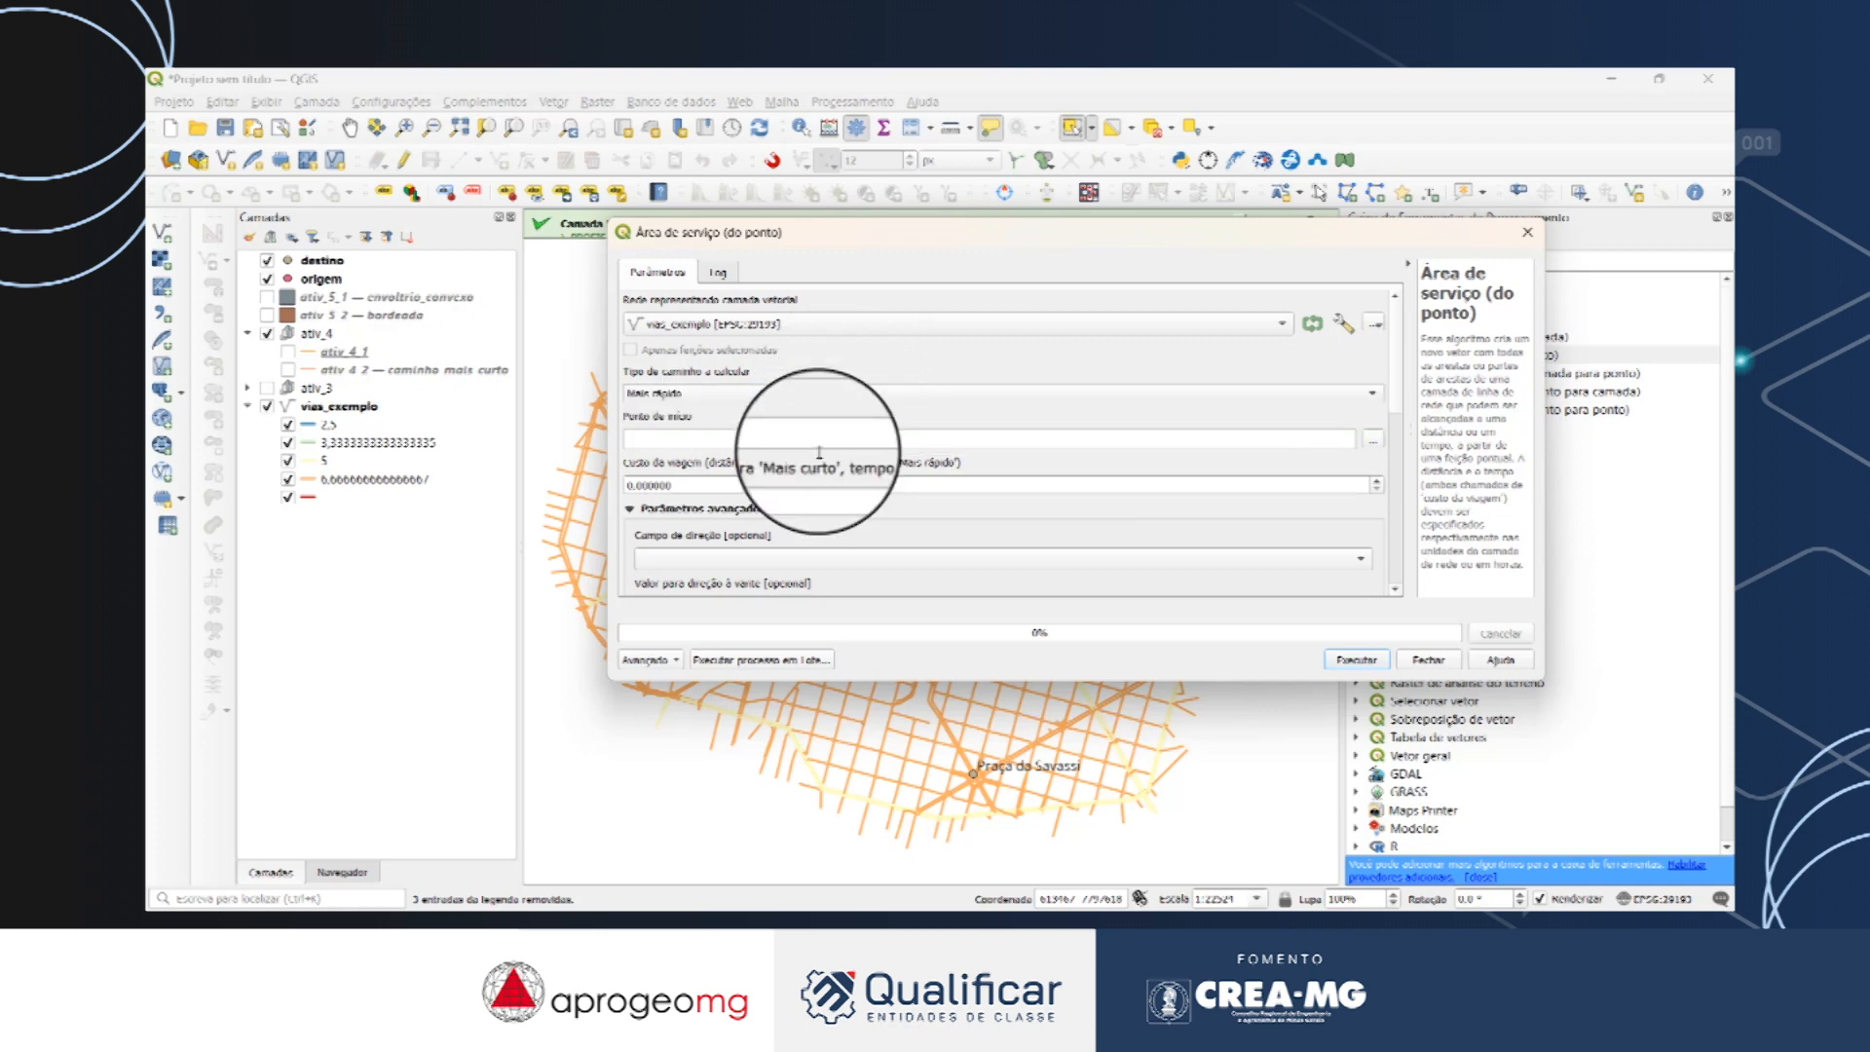
left_click(810, 445)
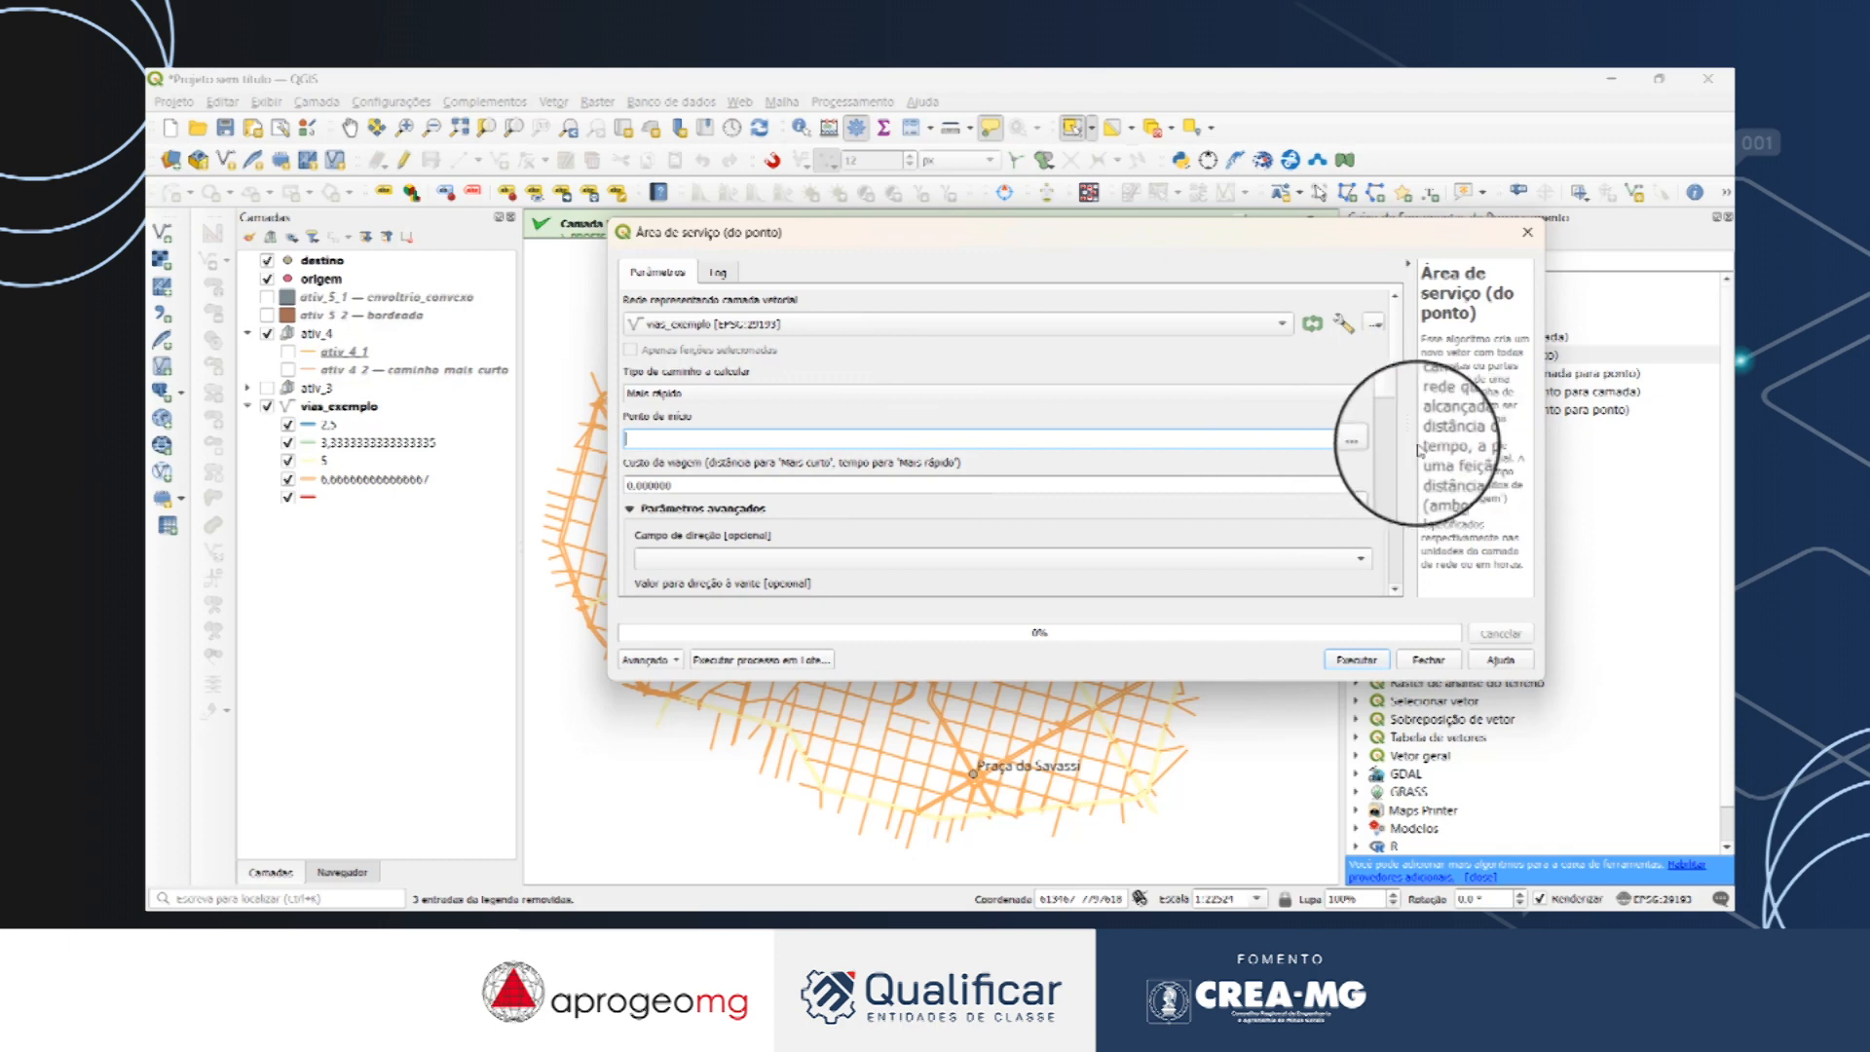
left_click(1382, 447)
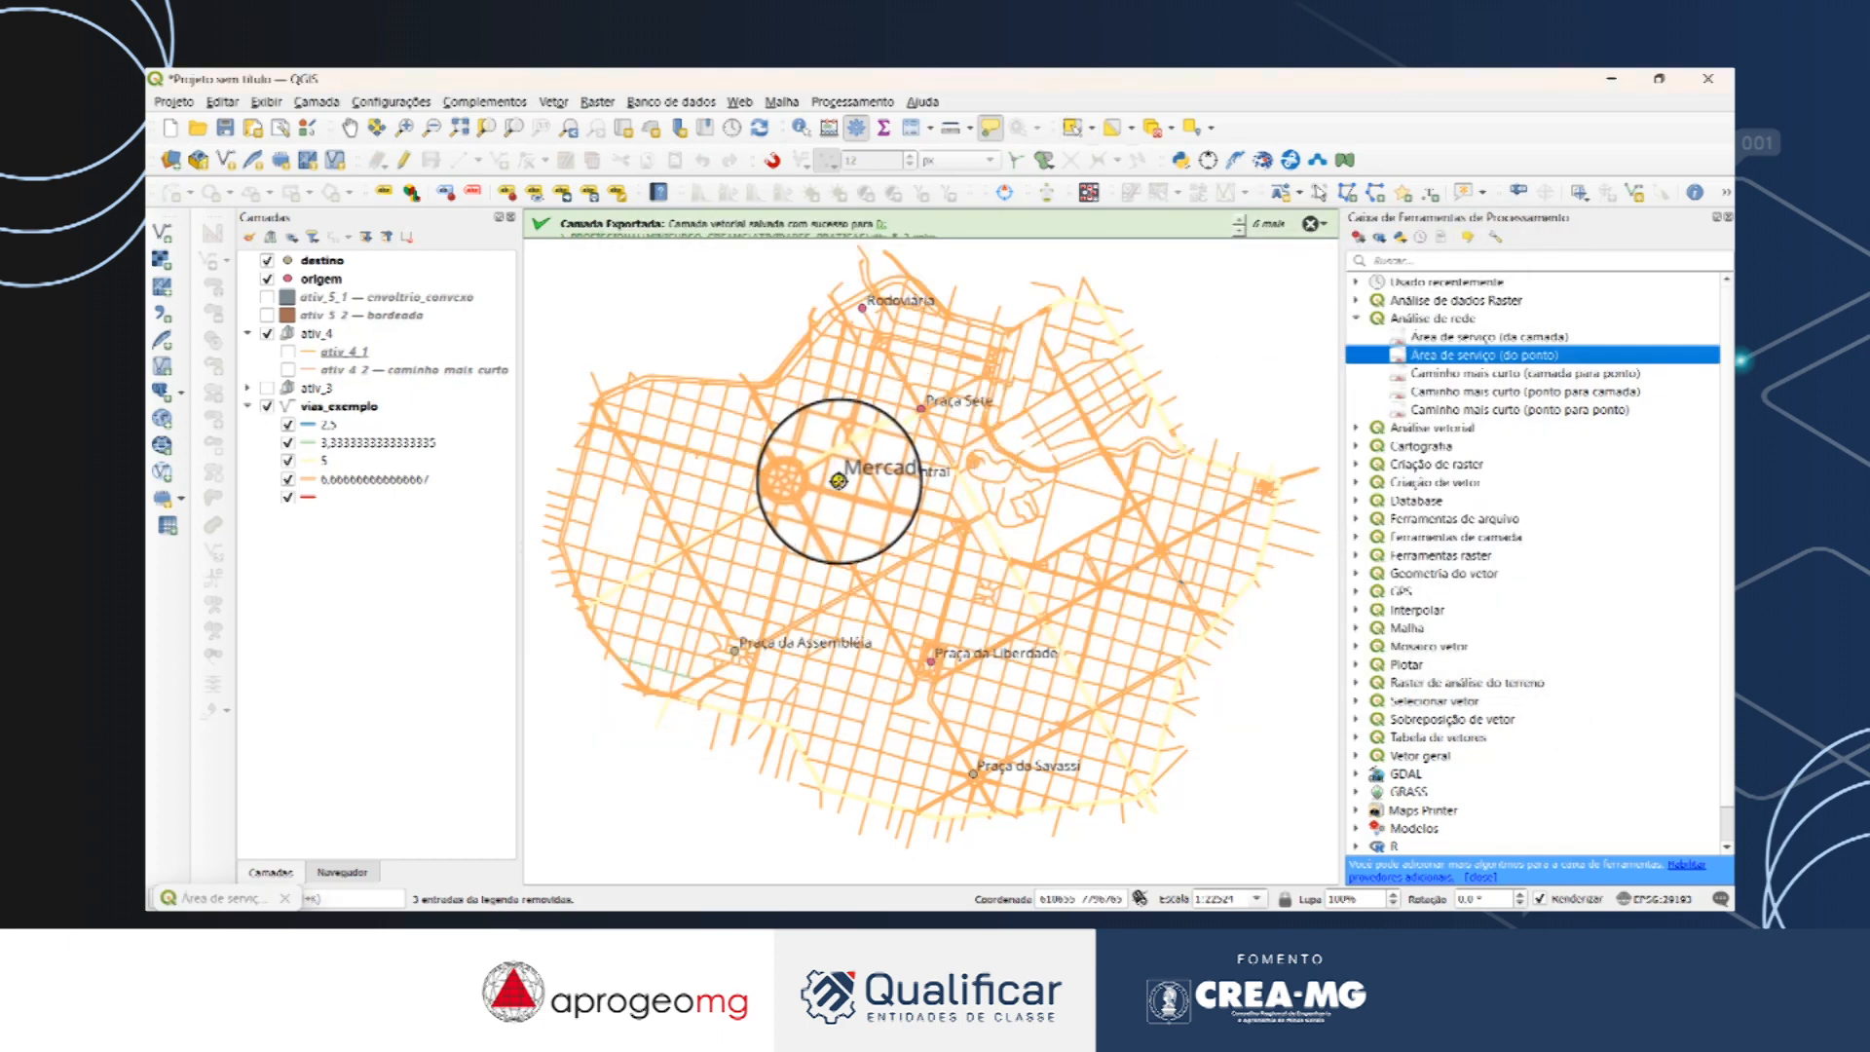
left_click(837, 480)
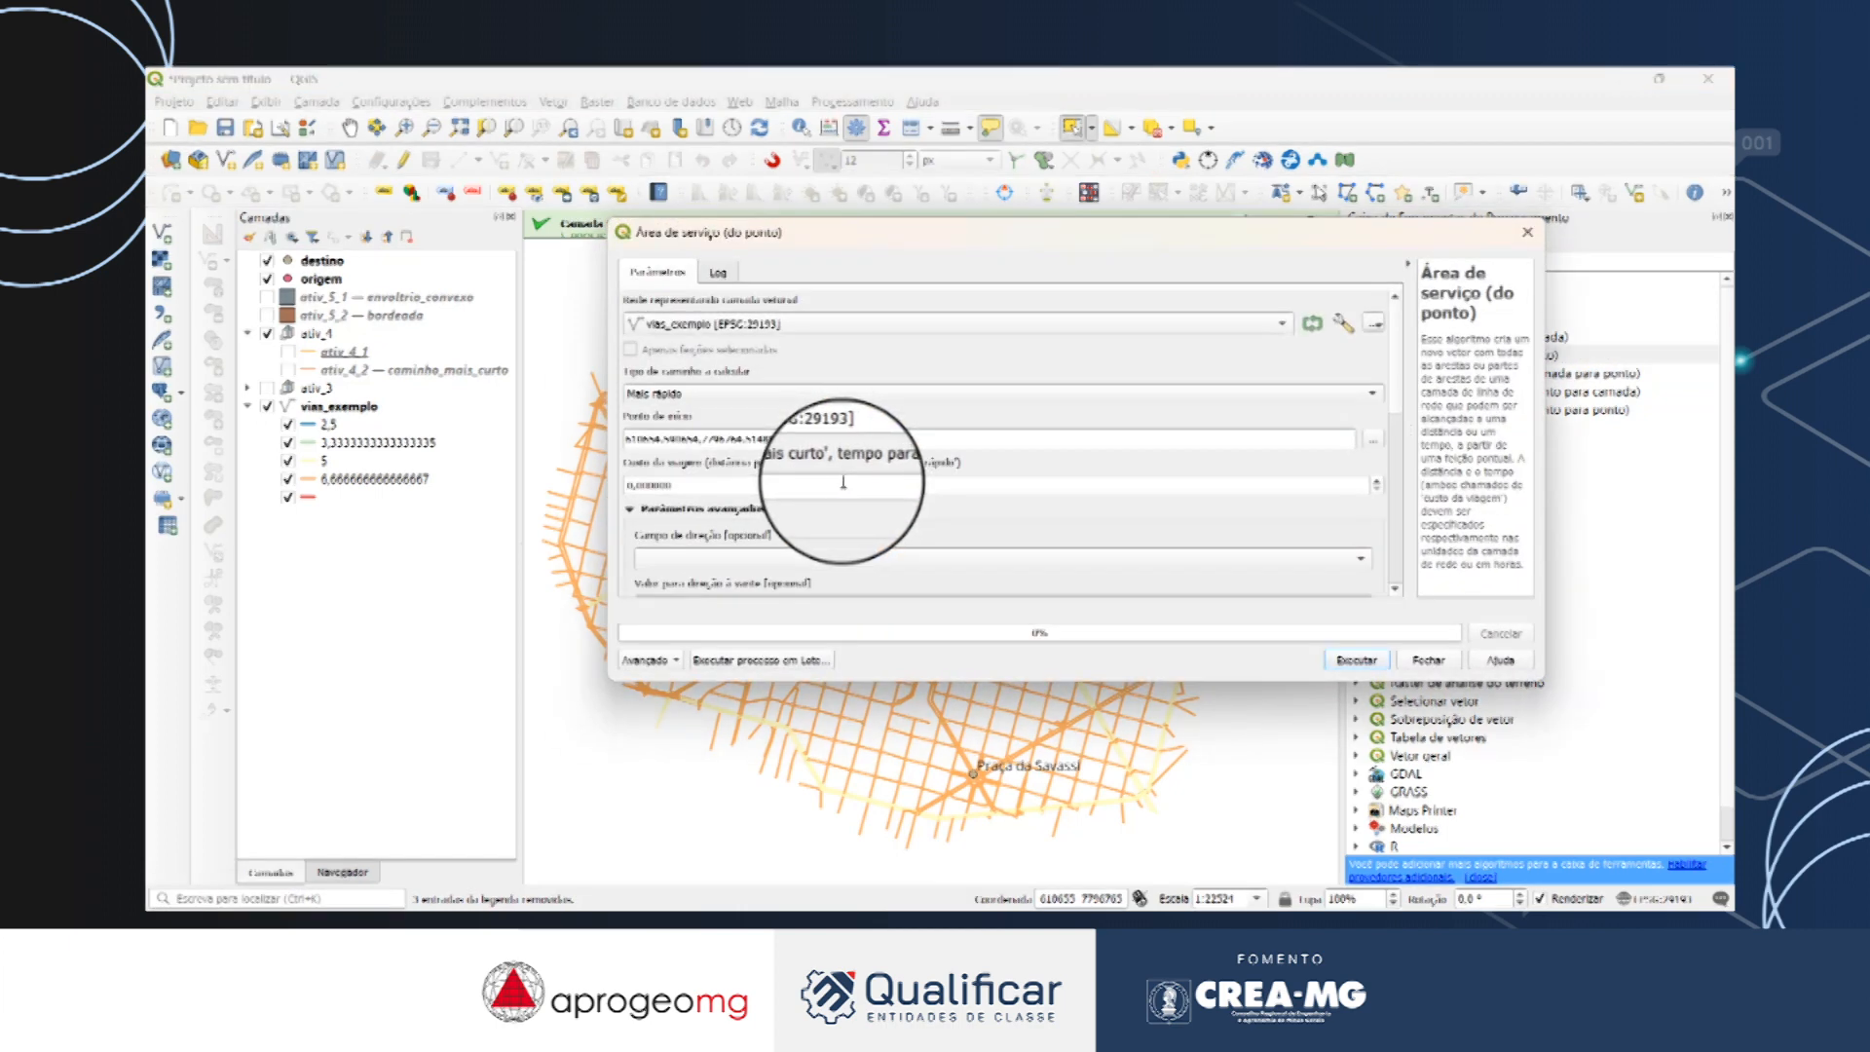
left_click(911, 489)
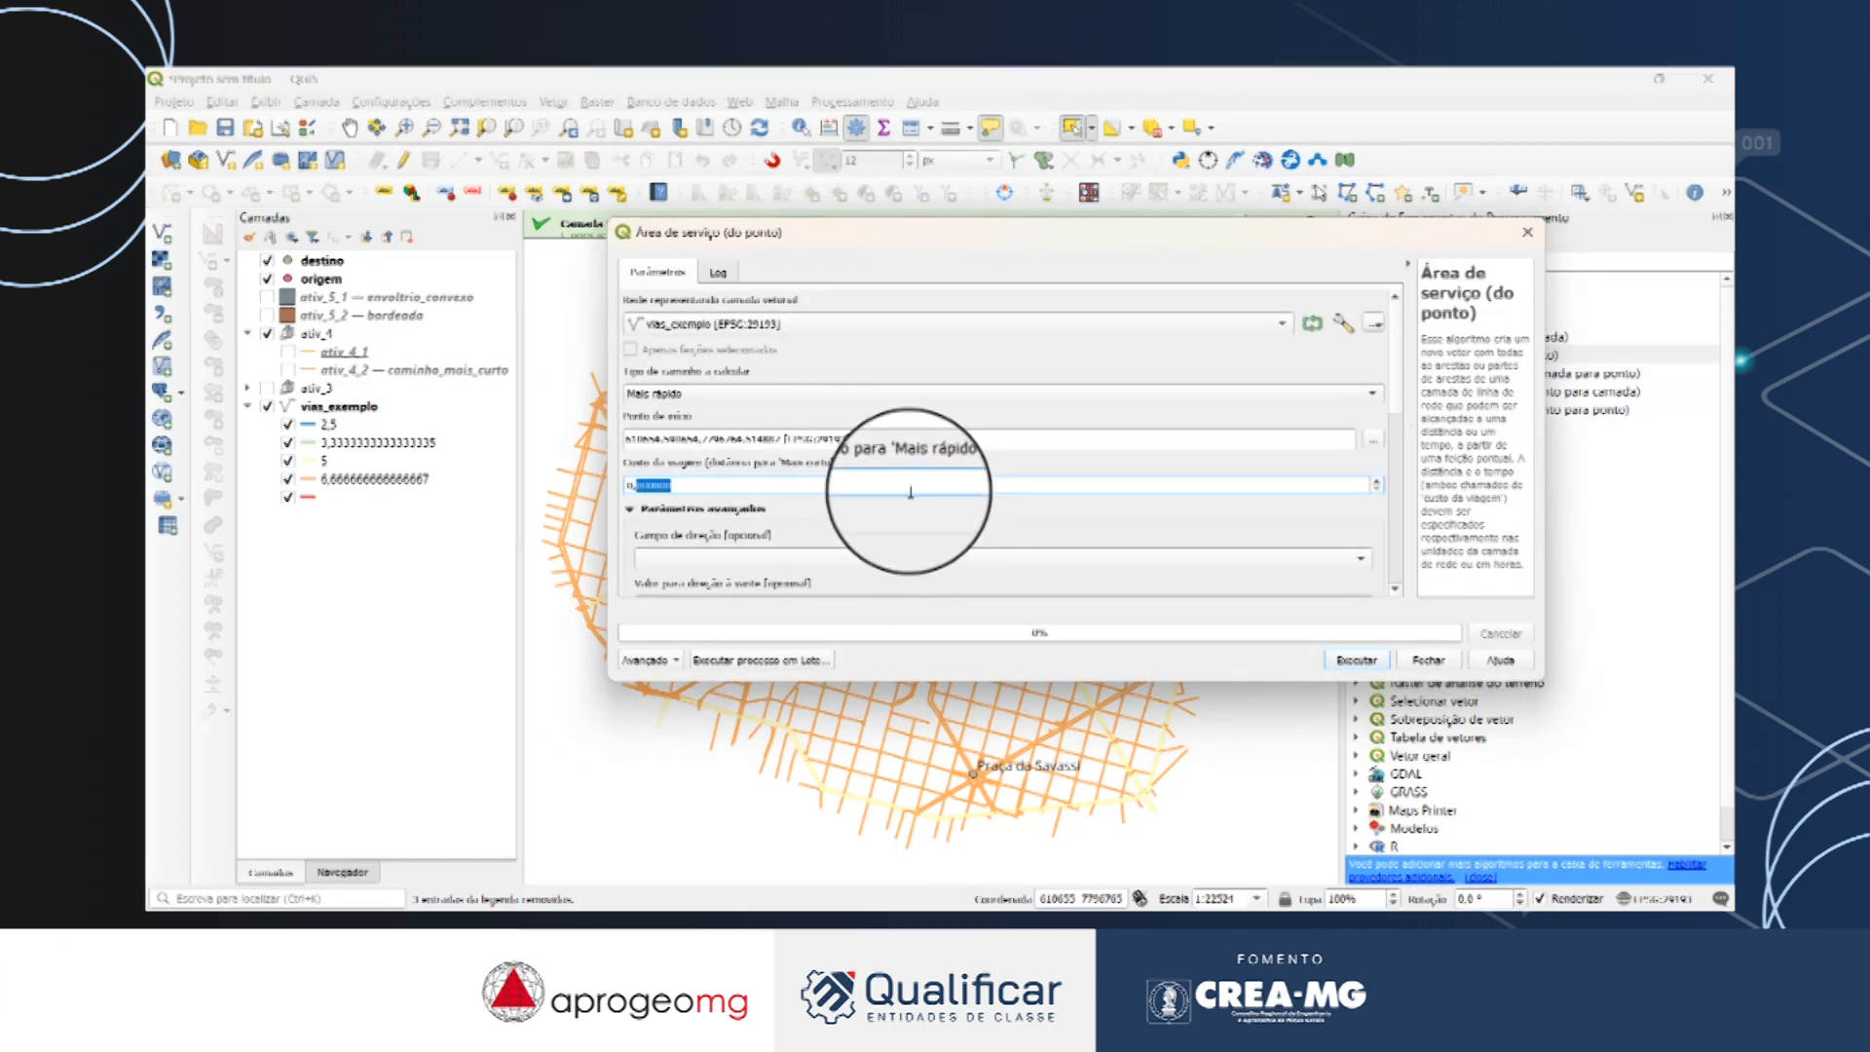
double_click(911, 492)
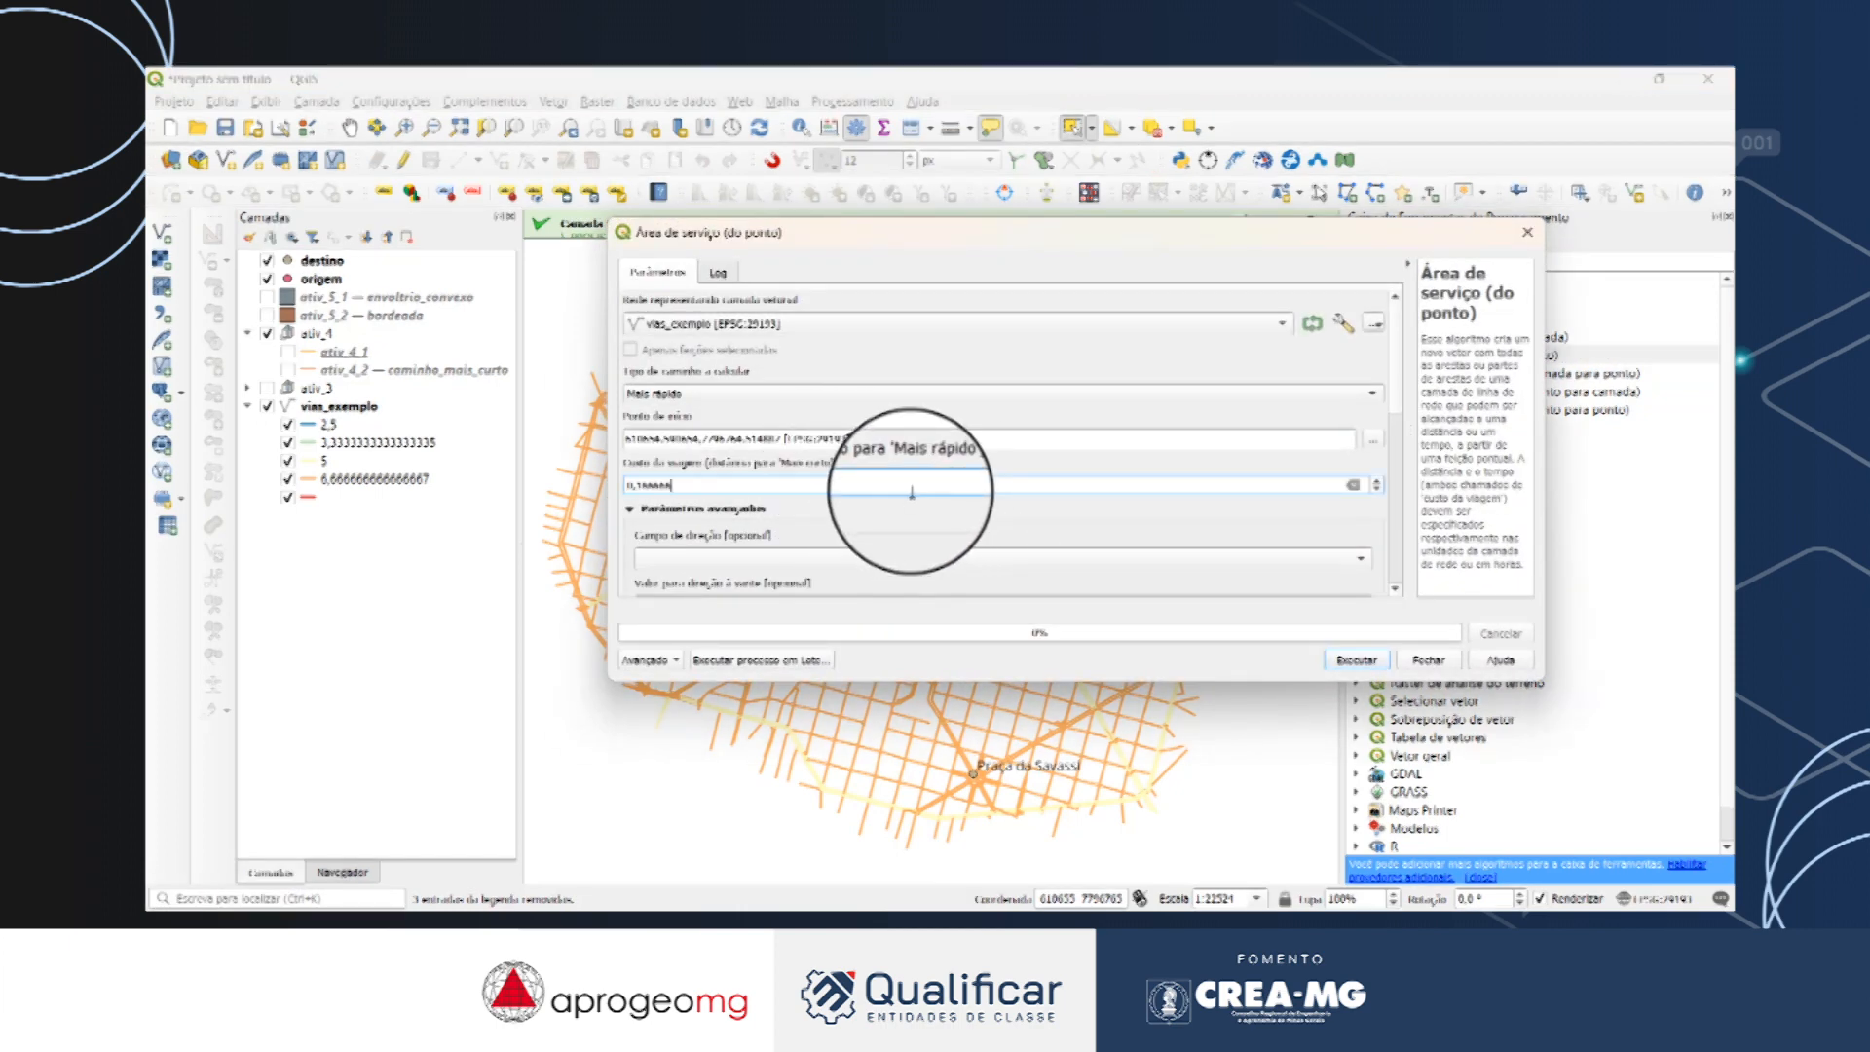
Set the default speed to 5 km/h and topology tolerance to 10 metres, and run the service area calculation as a temporary line layer.
scroll(1401, 431, "down", 2)
scroll(1401, 432, "down", 5)
left_click(708, 474)
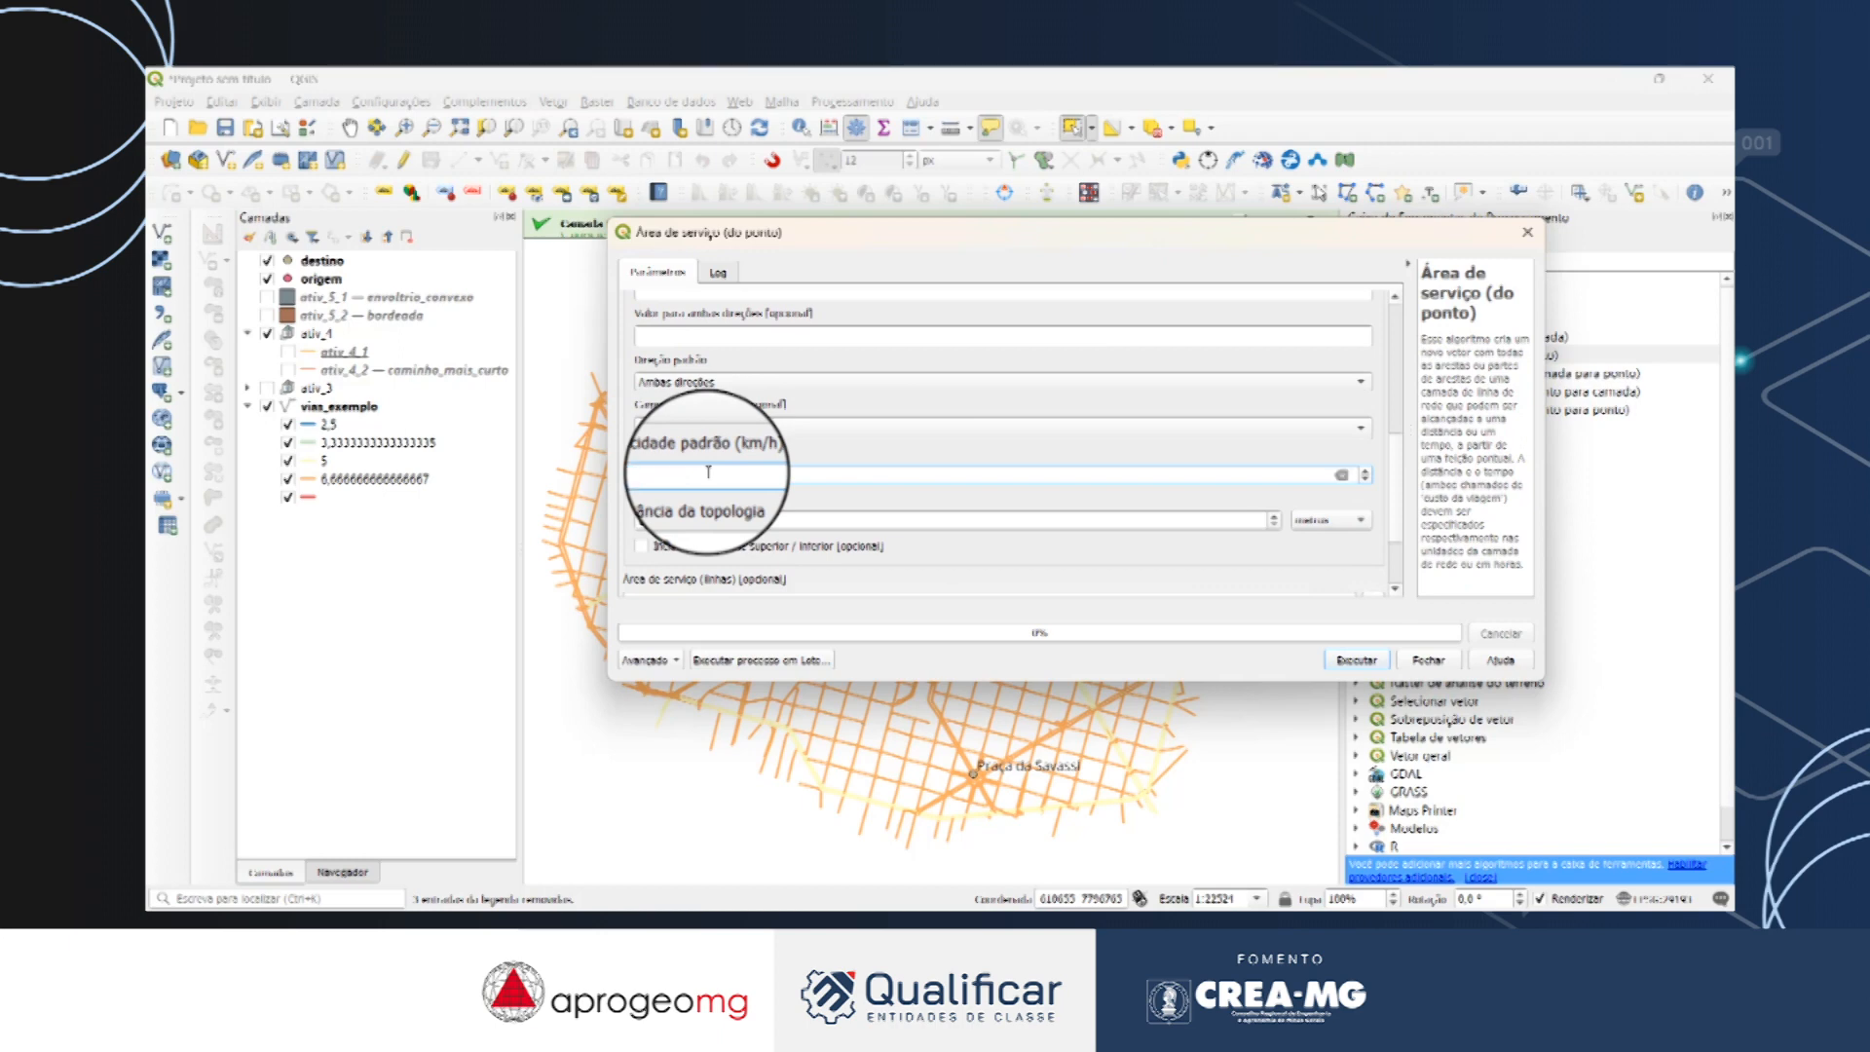
double_click(715, 525)
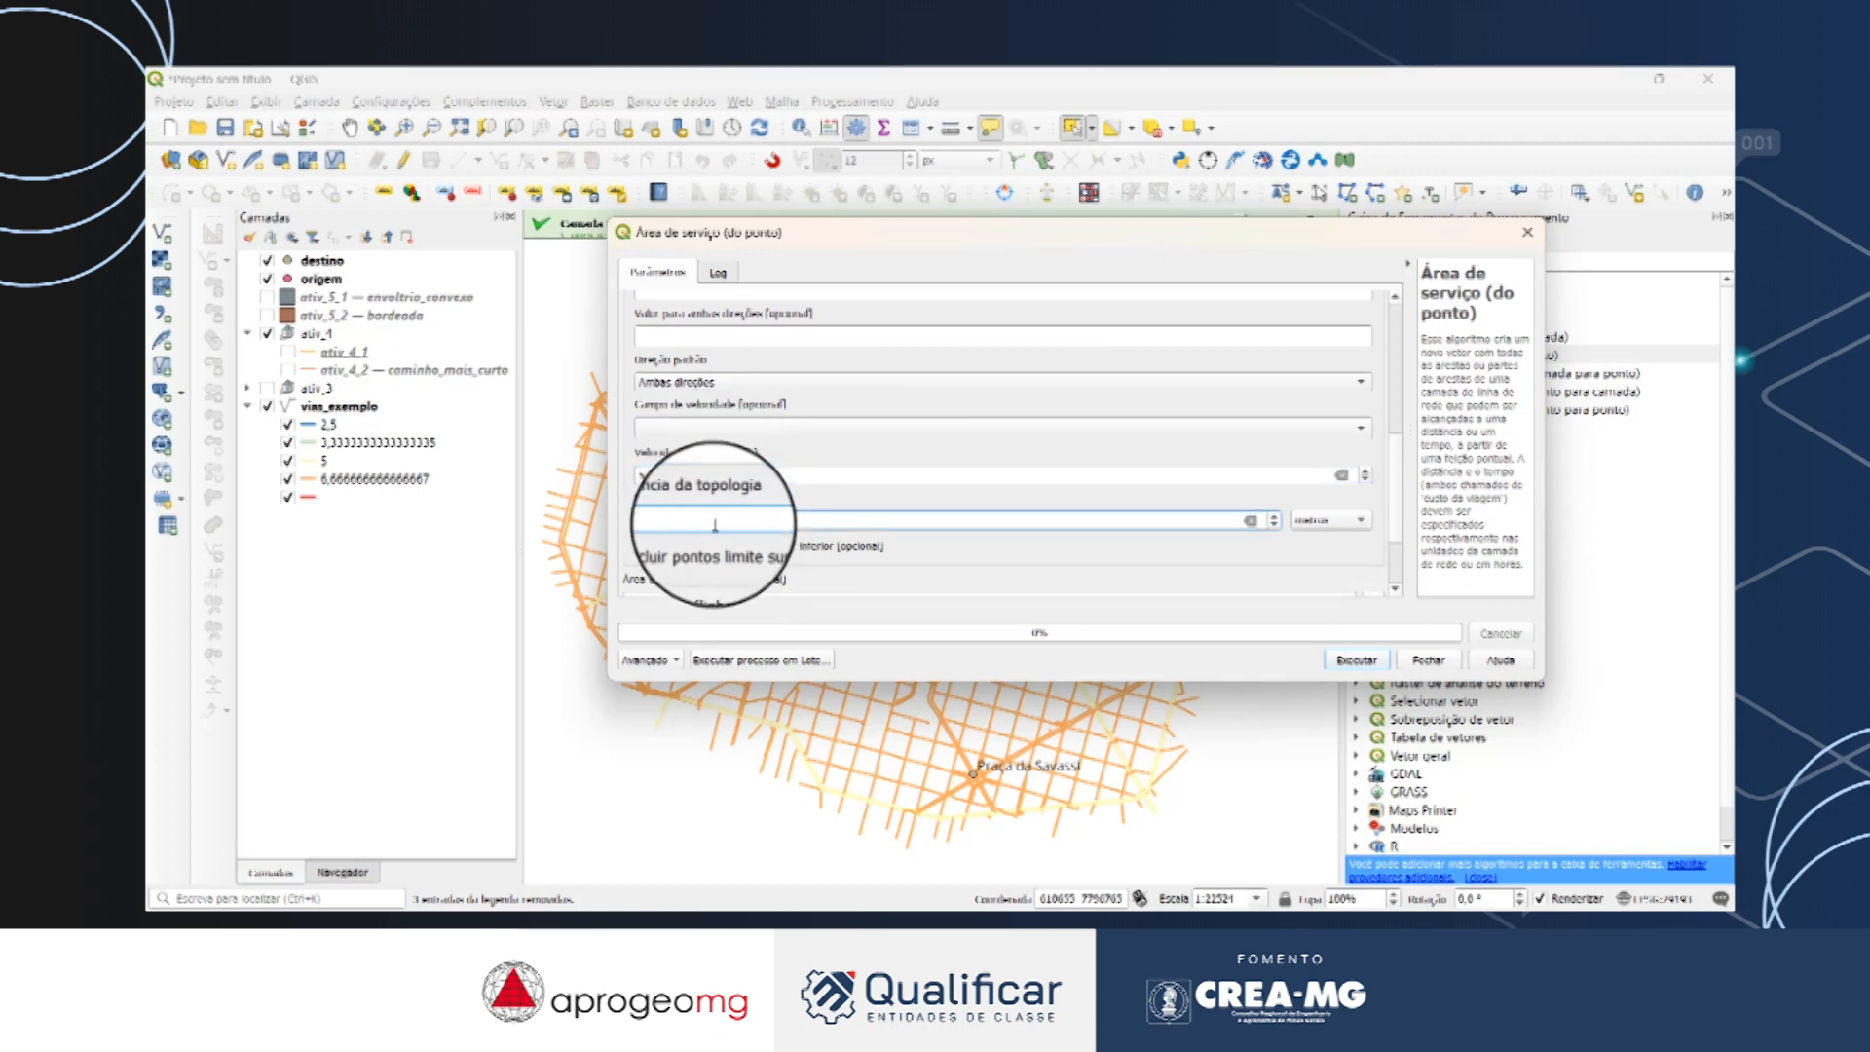
scroll(1405, 571, "down", 2)
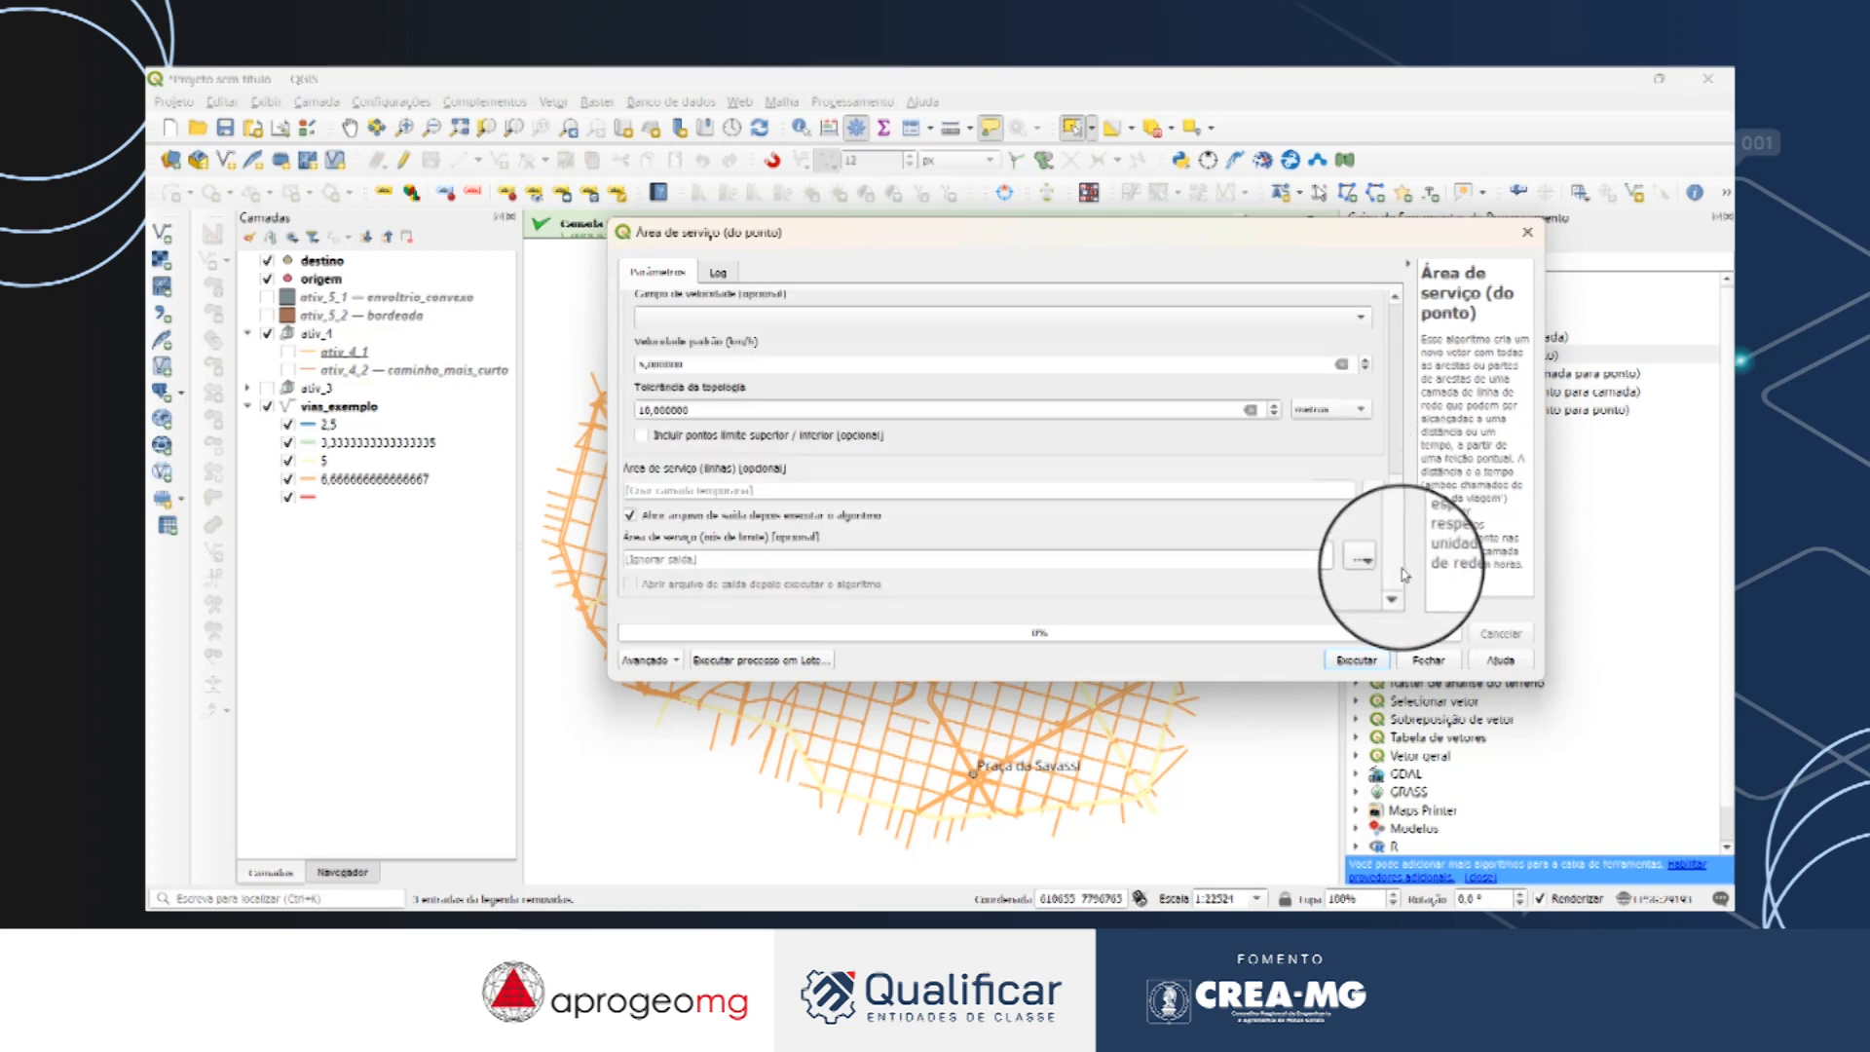
left_click(1356, 659)
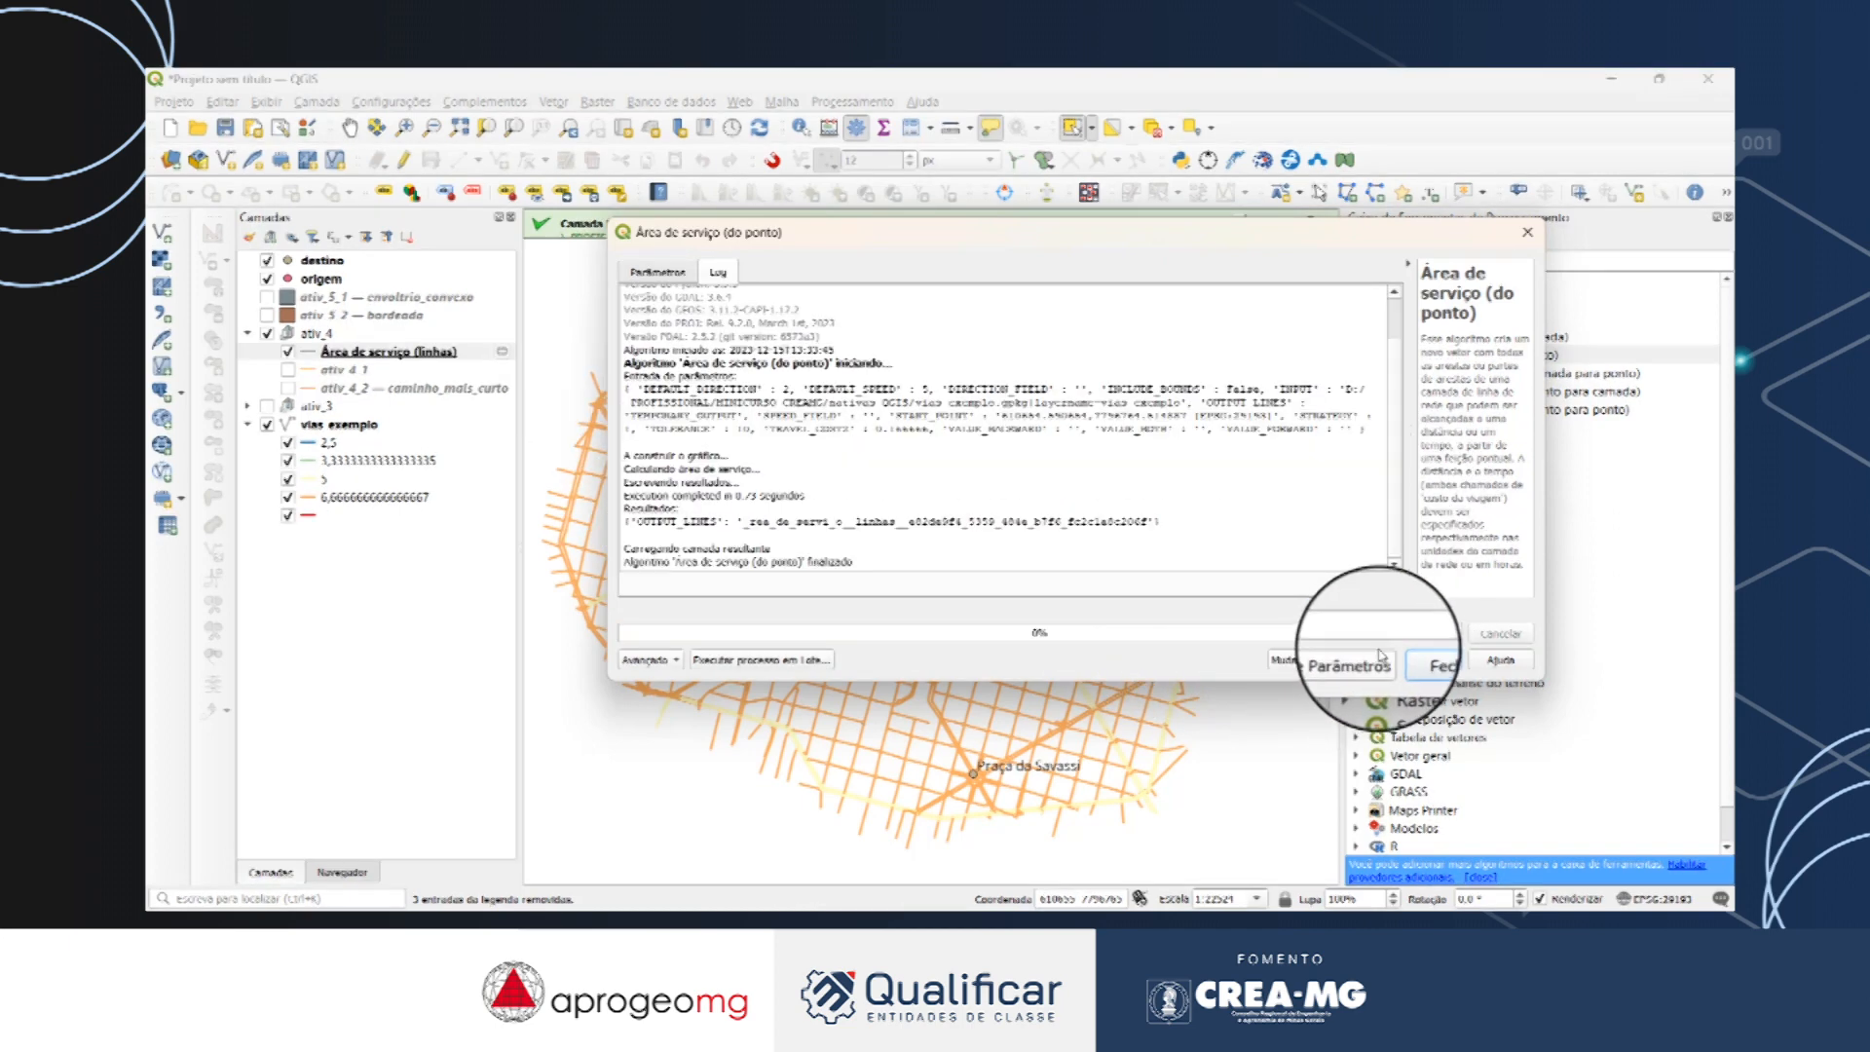
Find the Envoltória convexa tool and run it on the Área de serviço (linhas) layer with temporary output.
left_click(1449, 663)
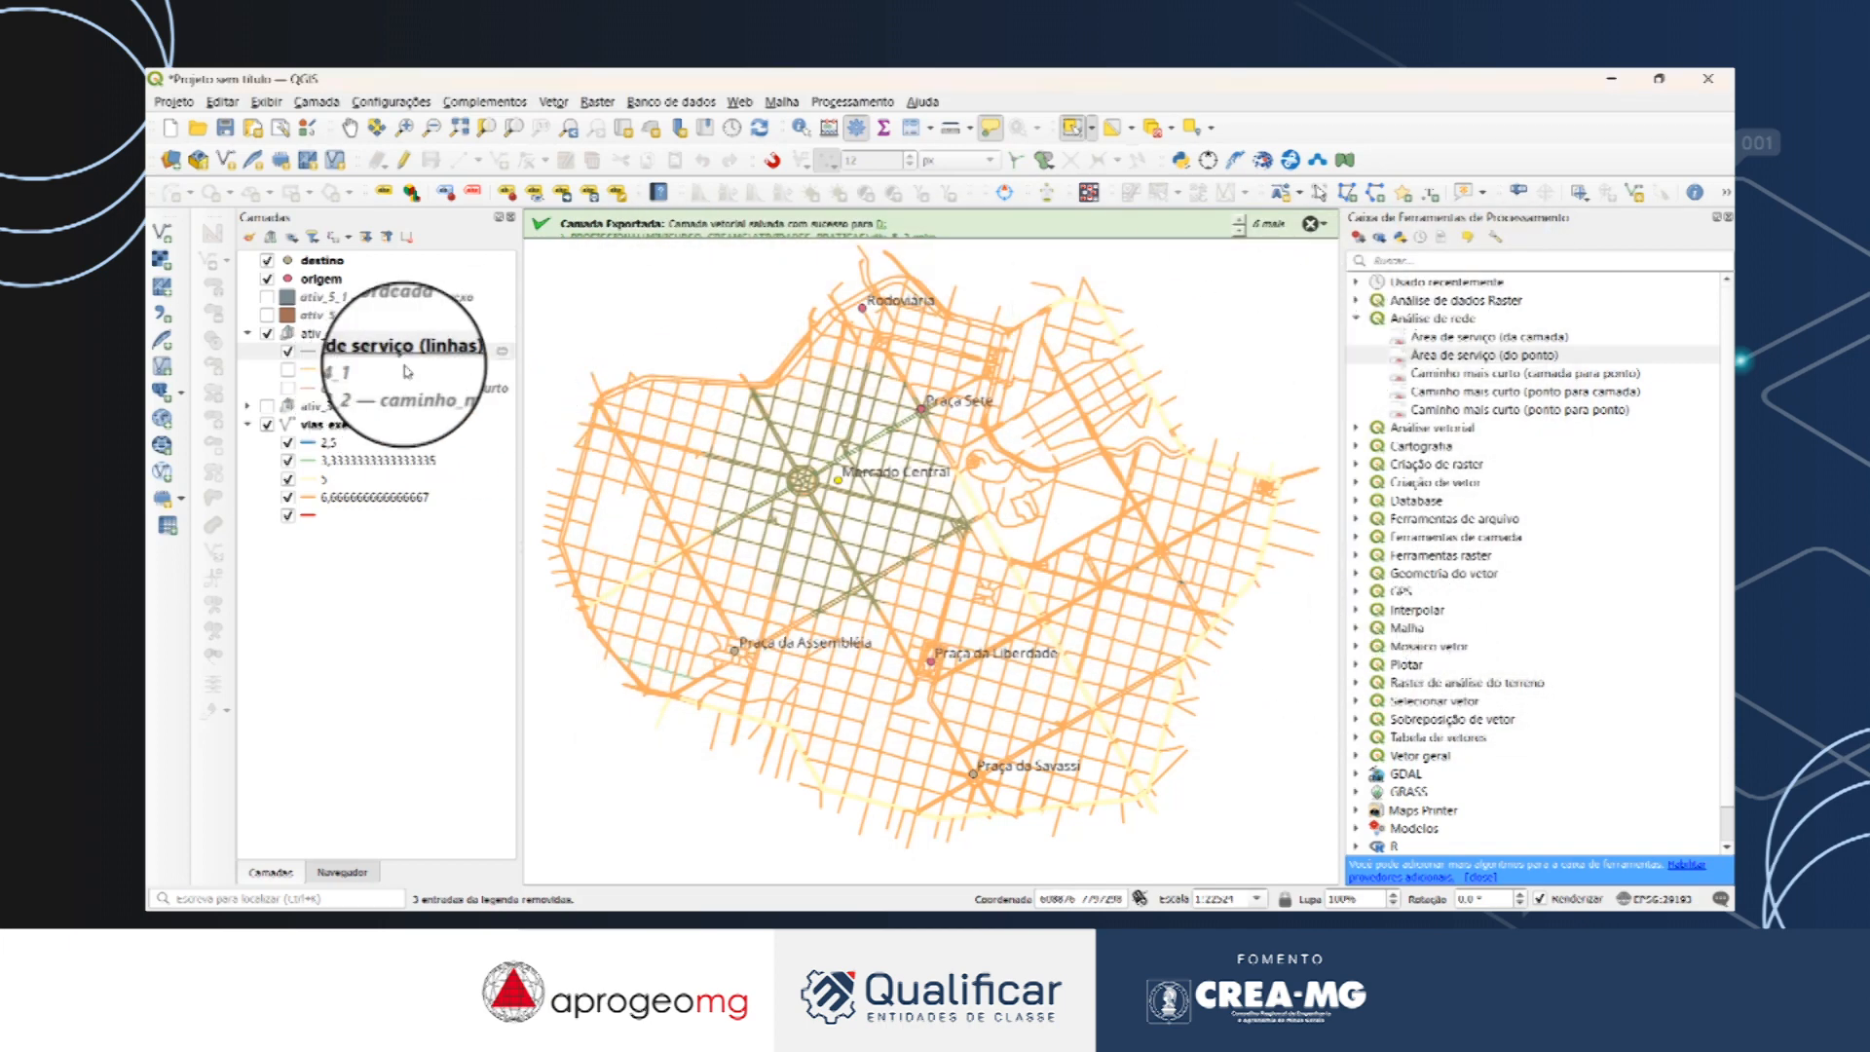
left_click(1507, 263)
type("conv")
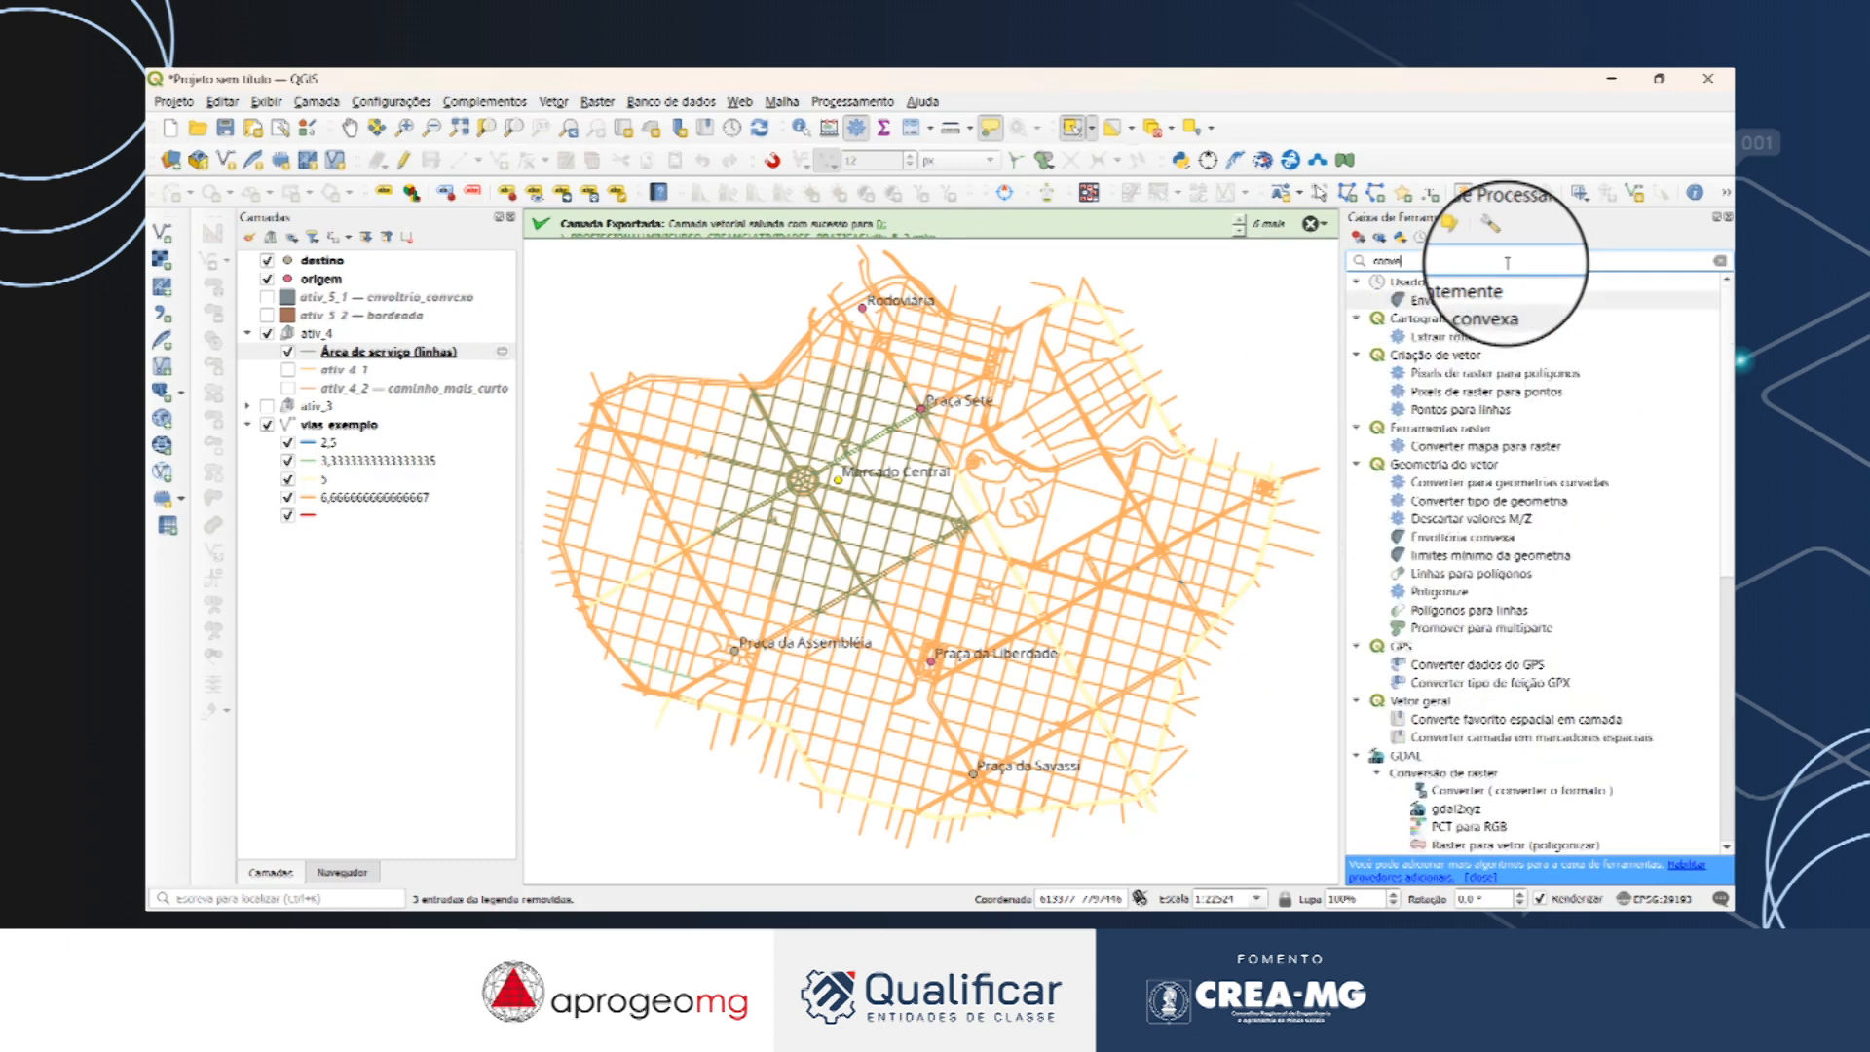
type("e")
double_click(1441, 300)
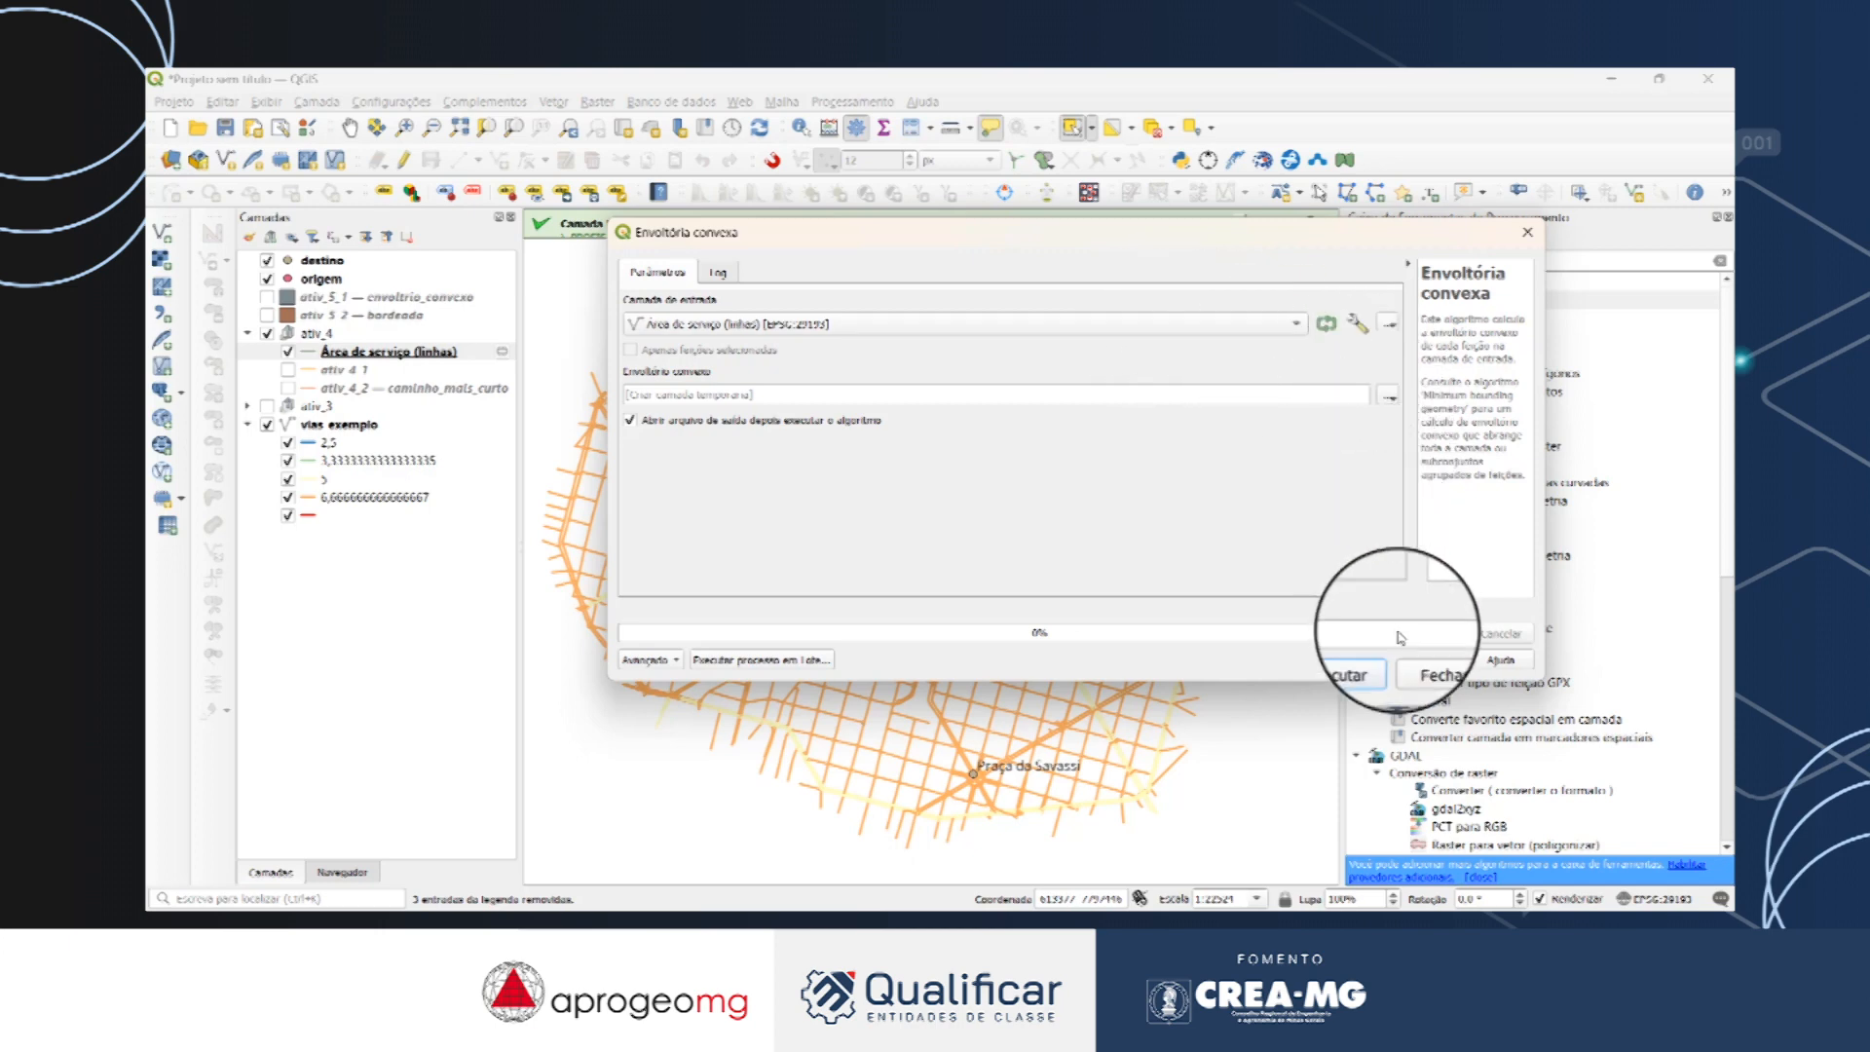
left_click(1370, 661)
left_click(1430, 659)
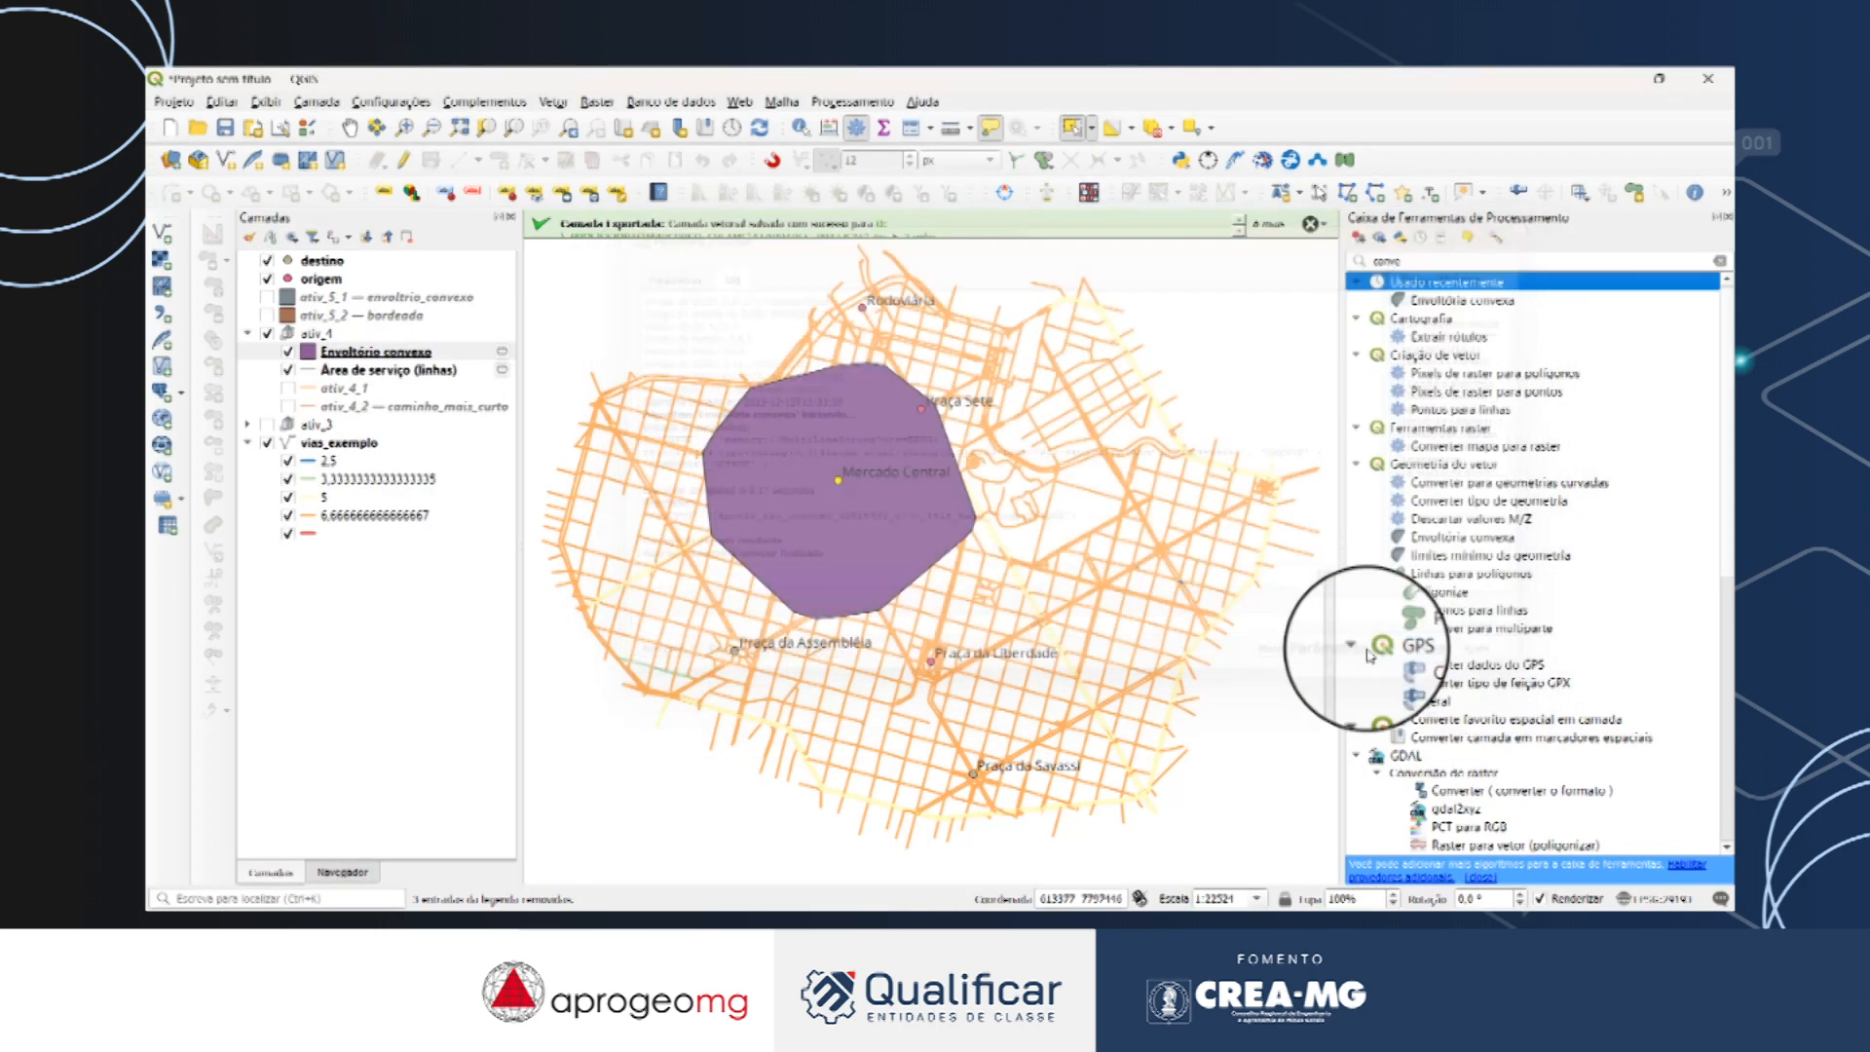
Move the Envoltório convexo layer out of the ativ_4 group to just above ativ_5_1, show ativ_5_1 and hide Envoltório convexo.
left_click_drag(370, 351, 407, 289)
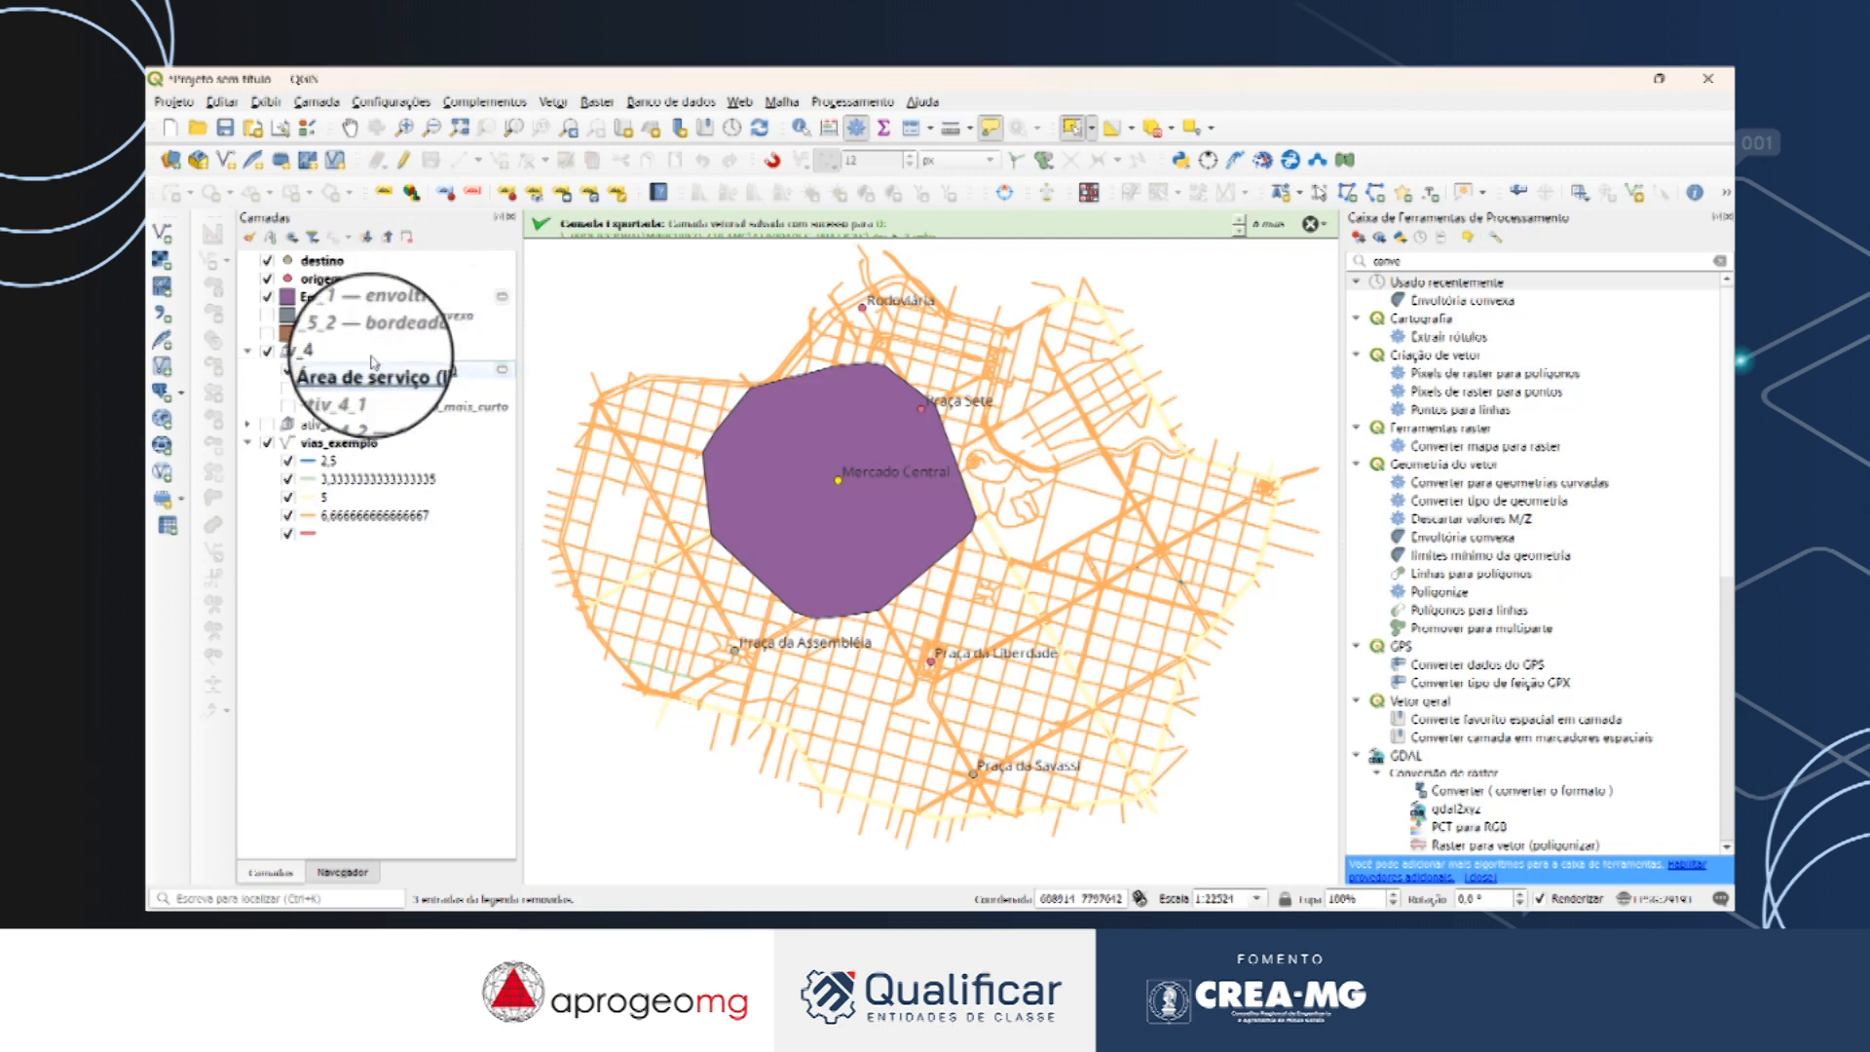
left_click(267, 314)
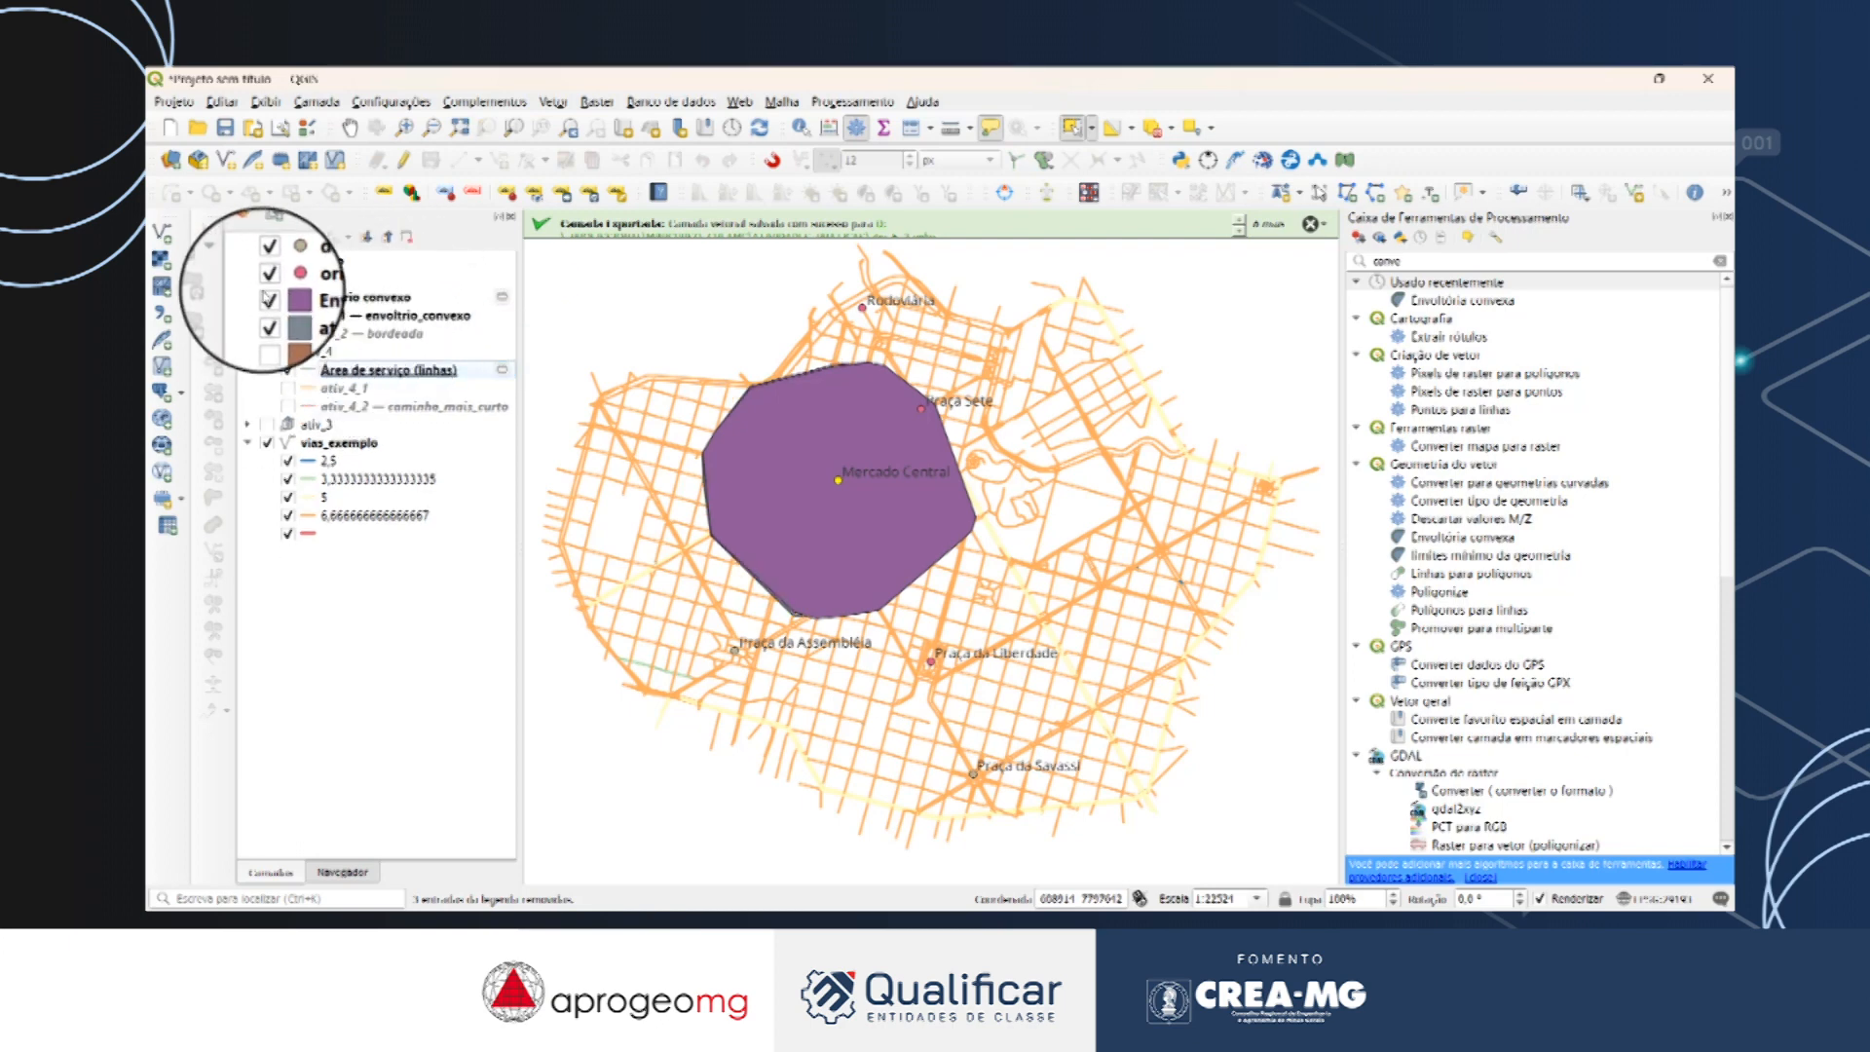
left_click(268, 298)
Style the Envoltório convexo layer with a transparent fill and an orange-red outline 0,6 millimetres wide.
left_click(309, 301)
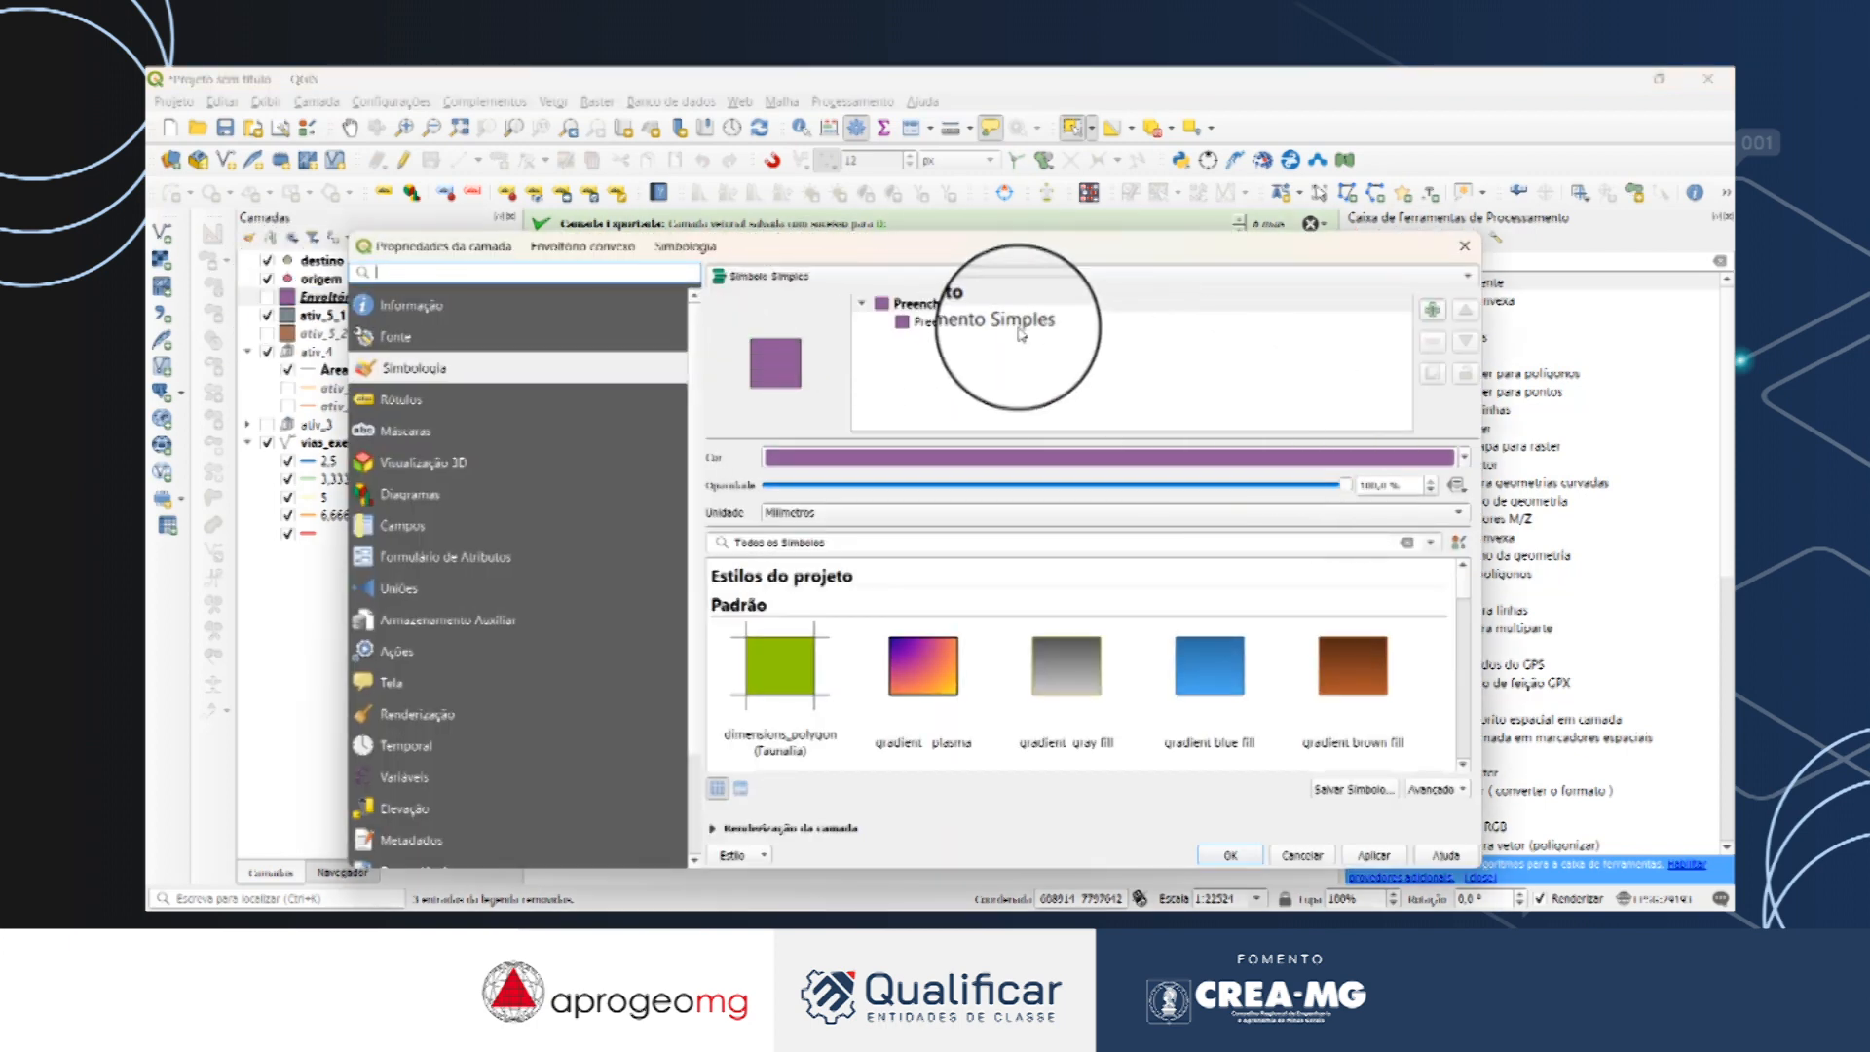
left_click(974, 322)
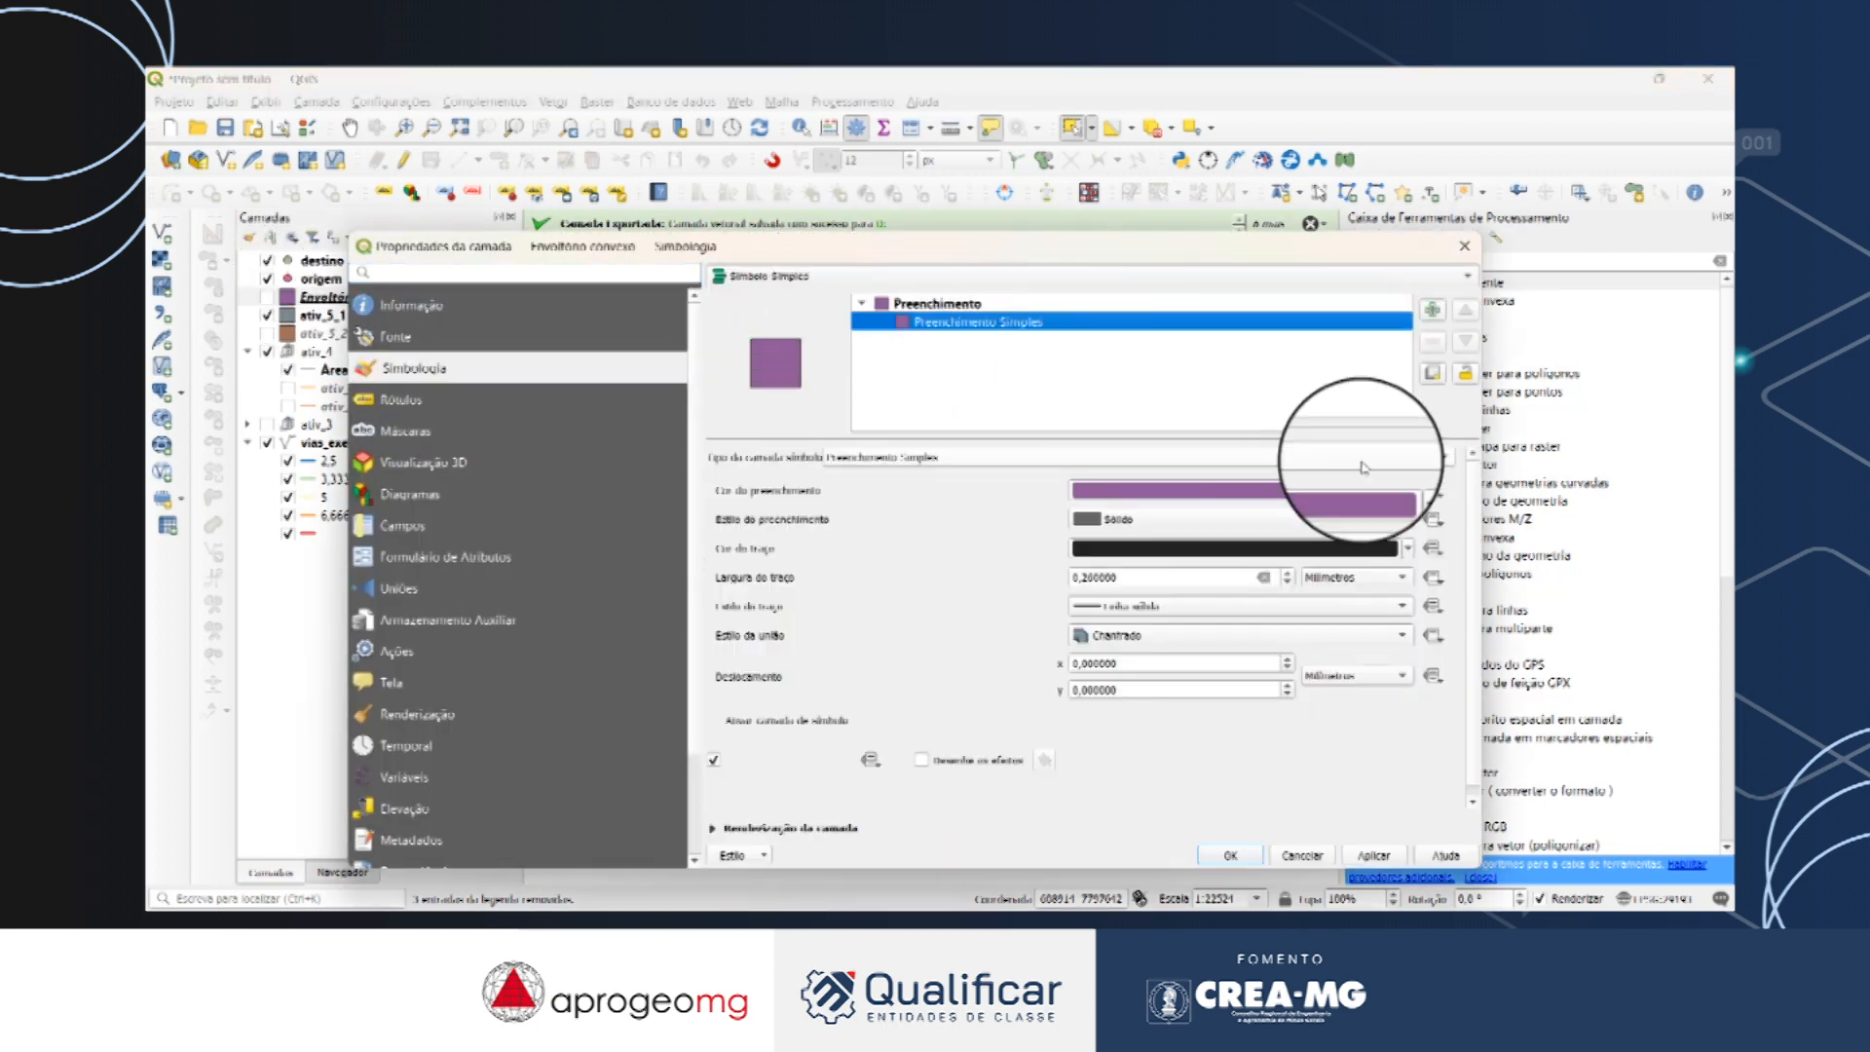
left_click(1407, 490)
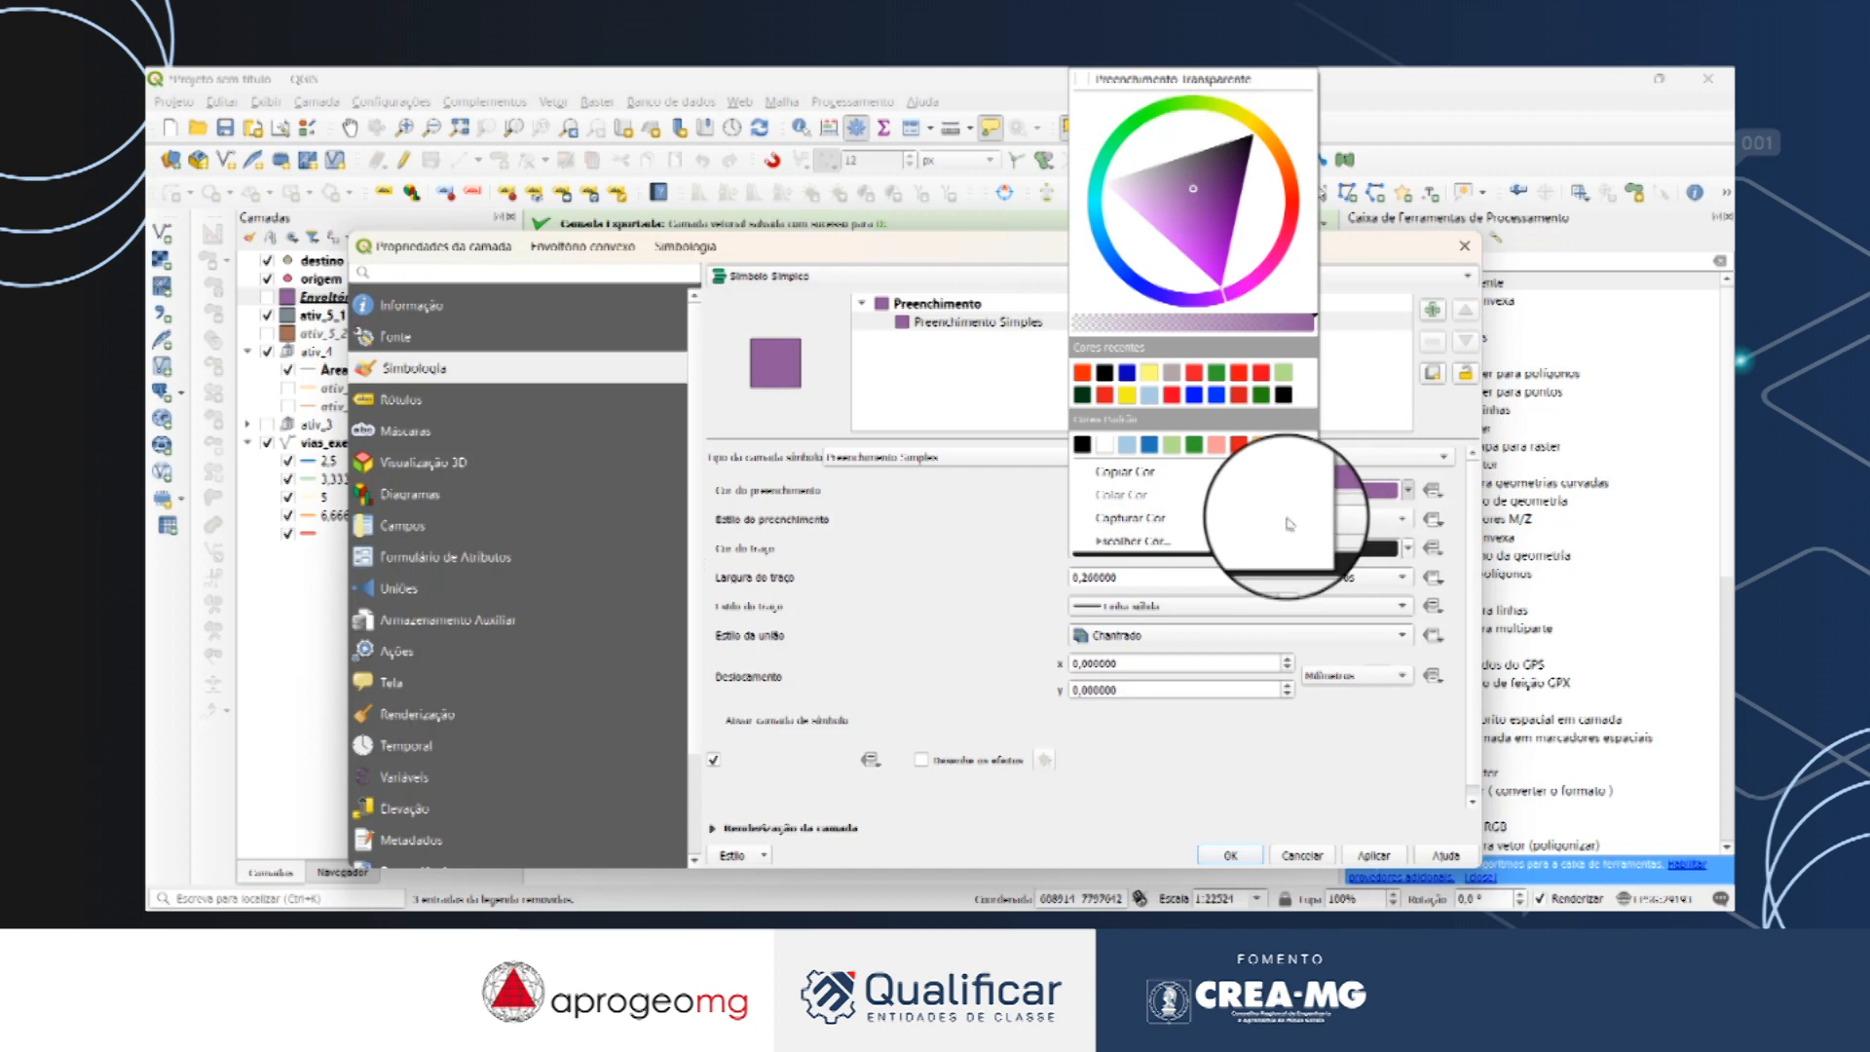
left_click(1176, 83)
left_click(1408, 549)
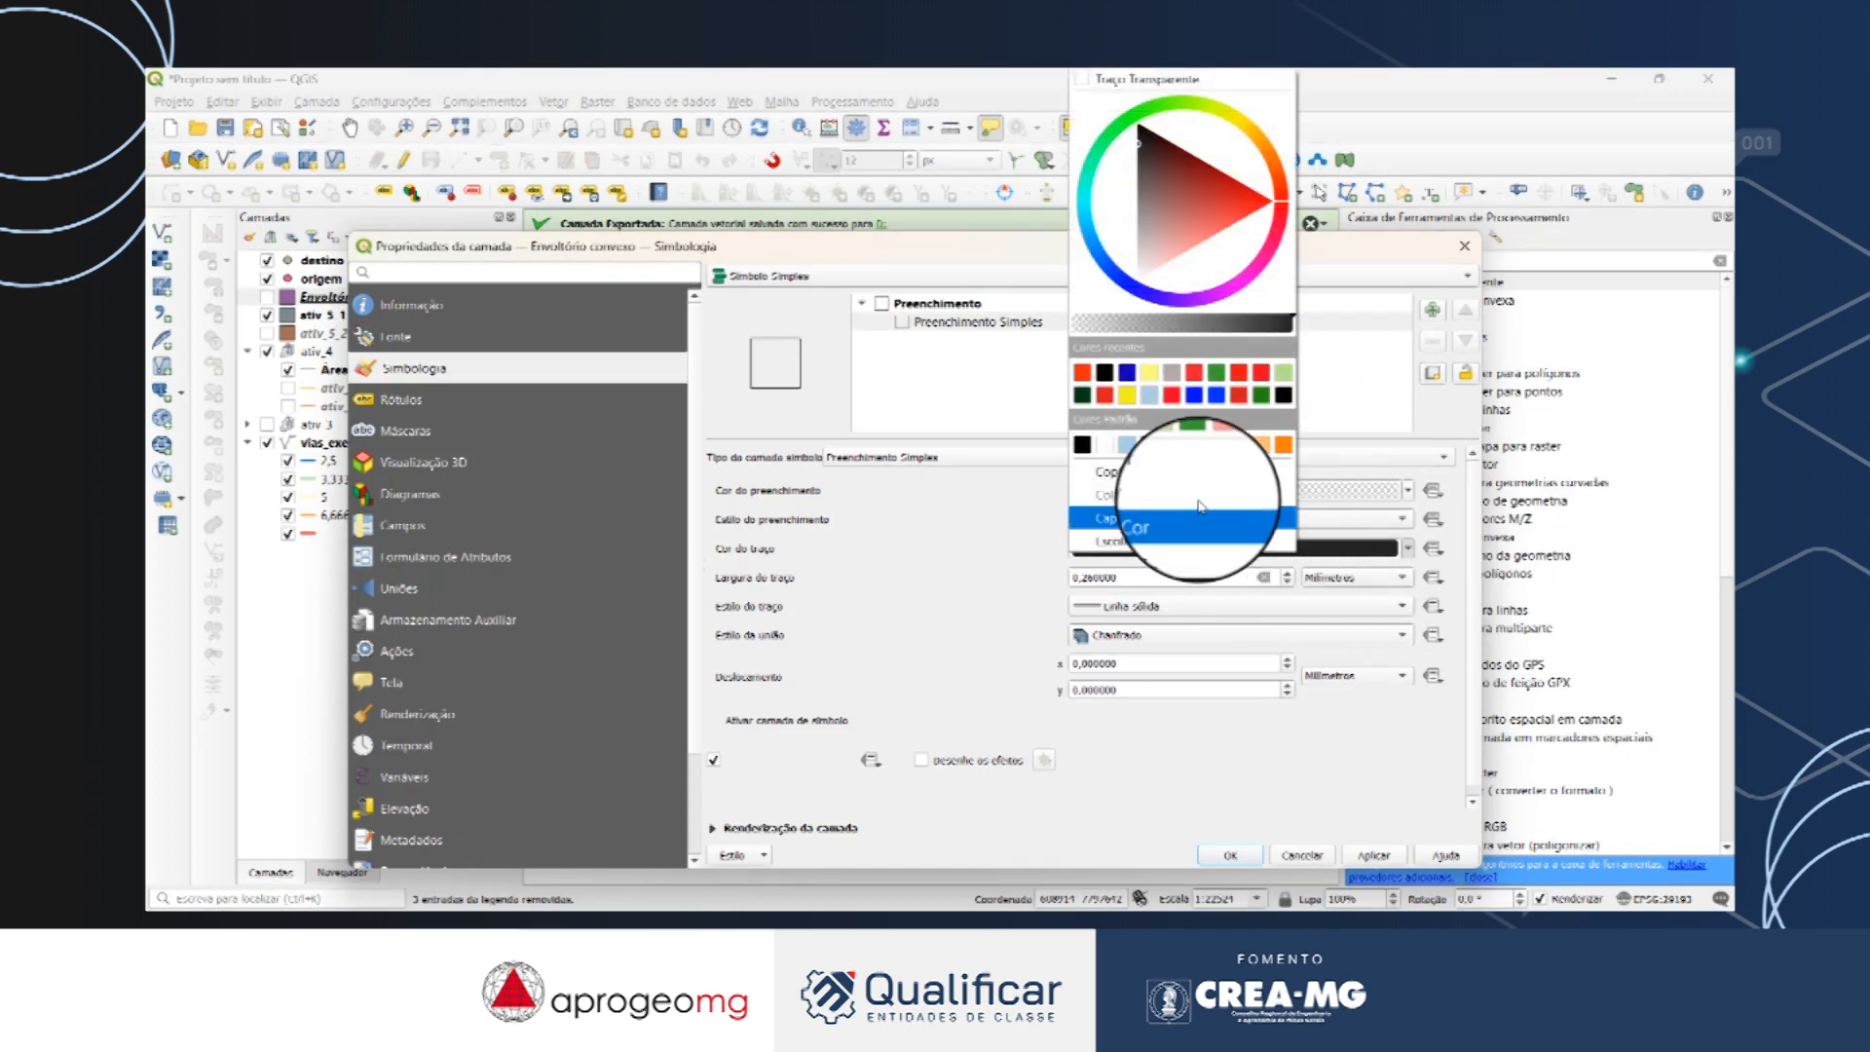
left_click(1081, 372)
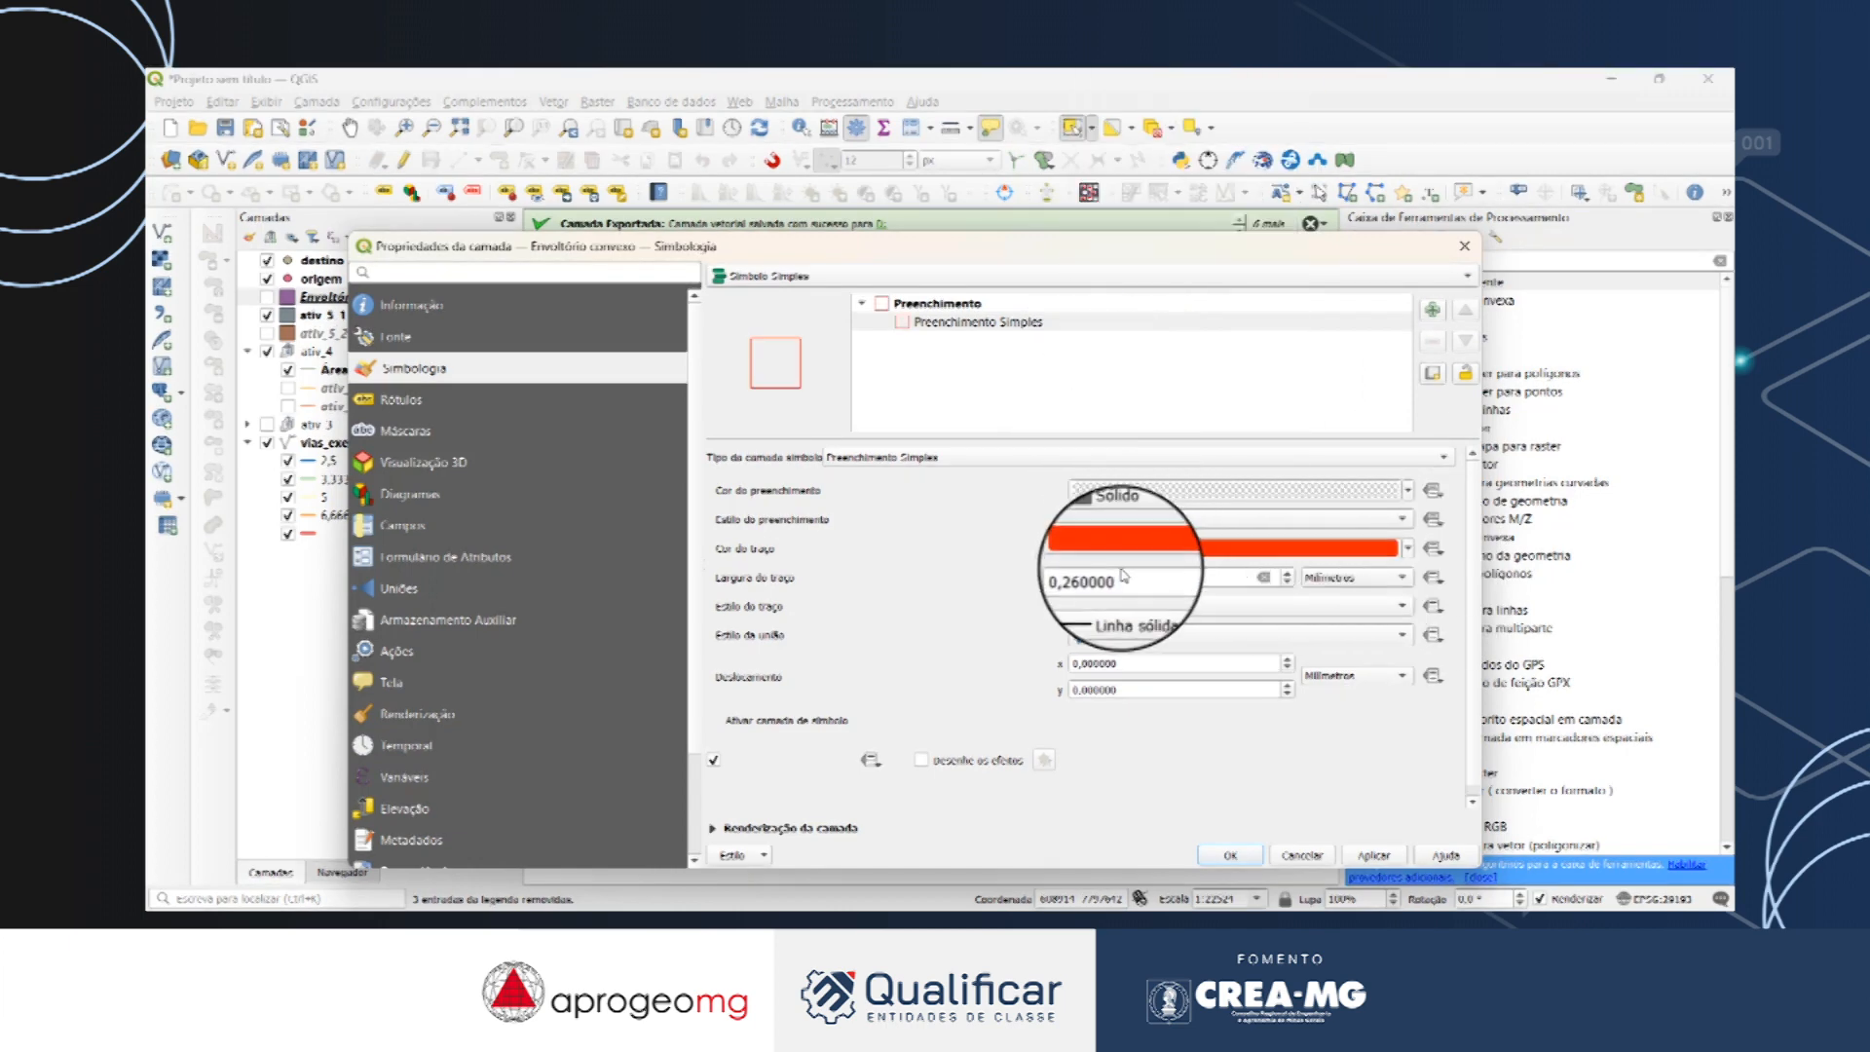
double_click(1085, 577)
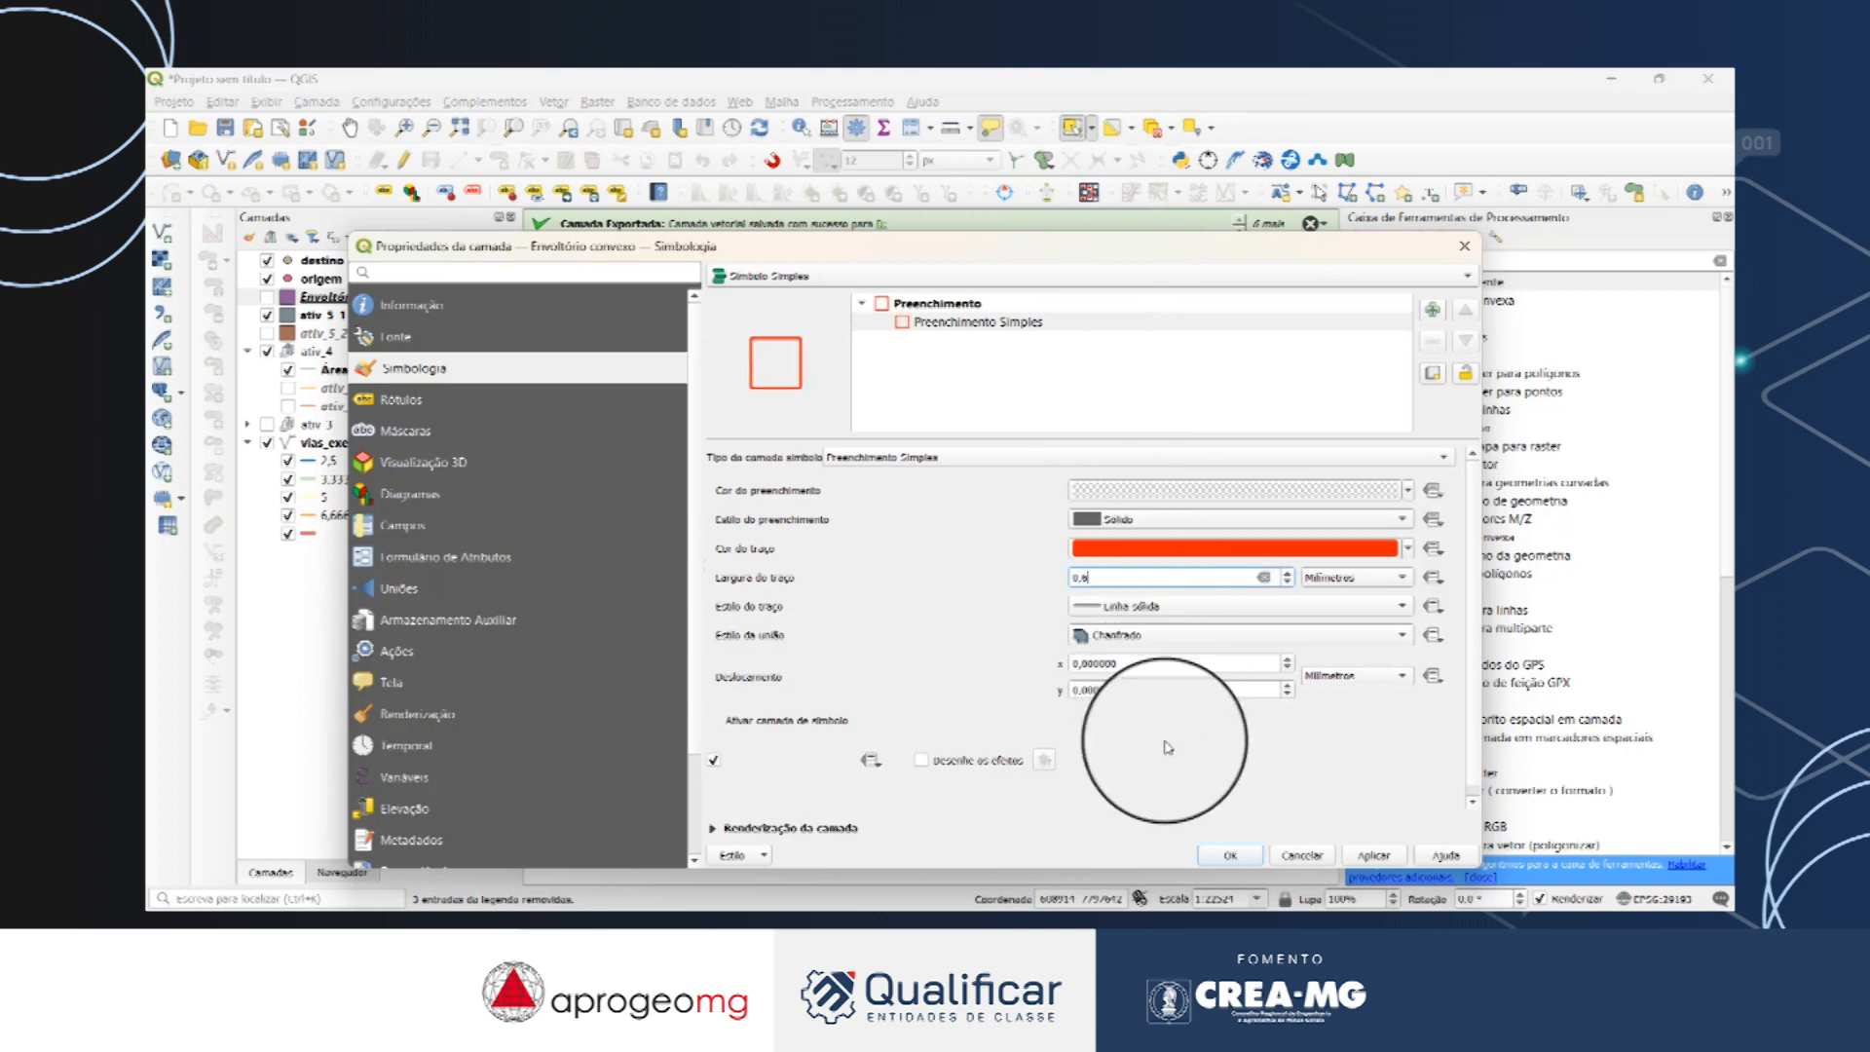
left_click(1230, 856)
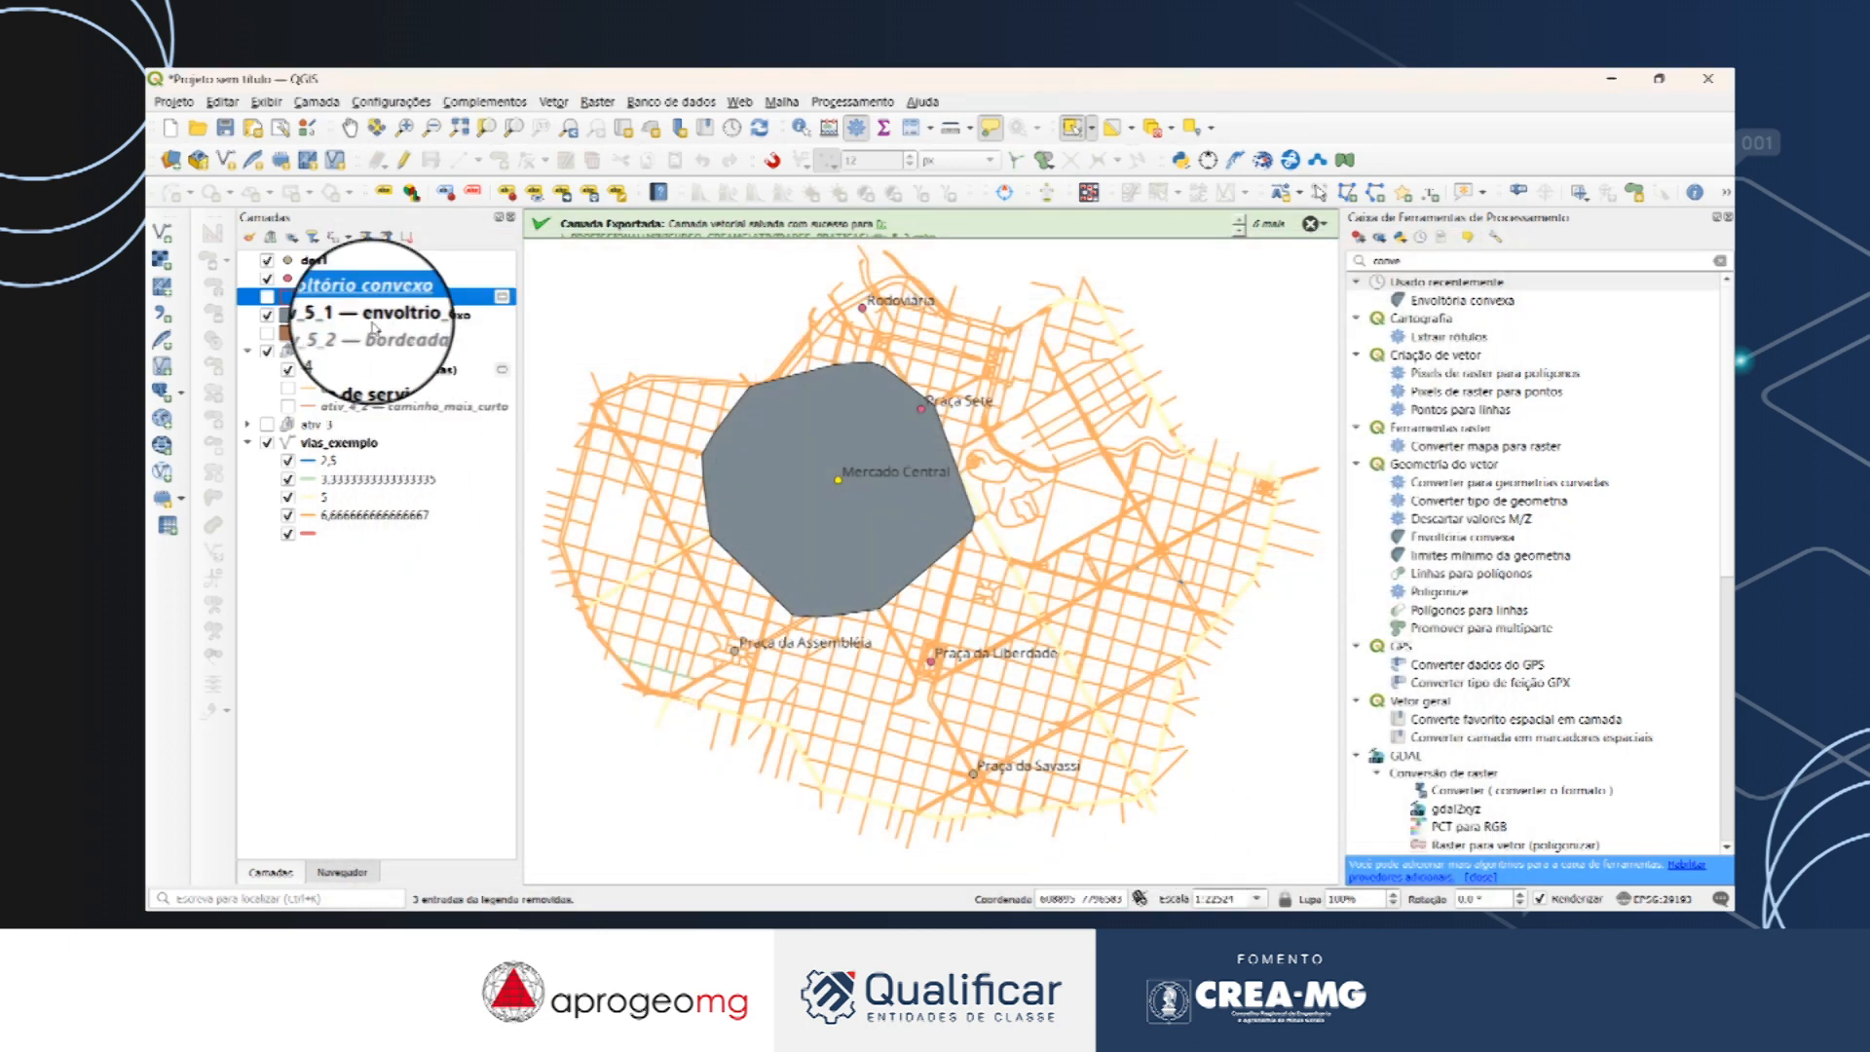
Style the ativ_5_1 envoltório convexo layer with a transparent fill and a stroke width of 0,6 millimetres.
left_click(331, 317)
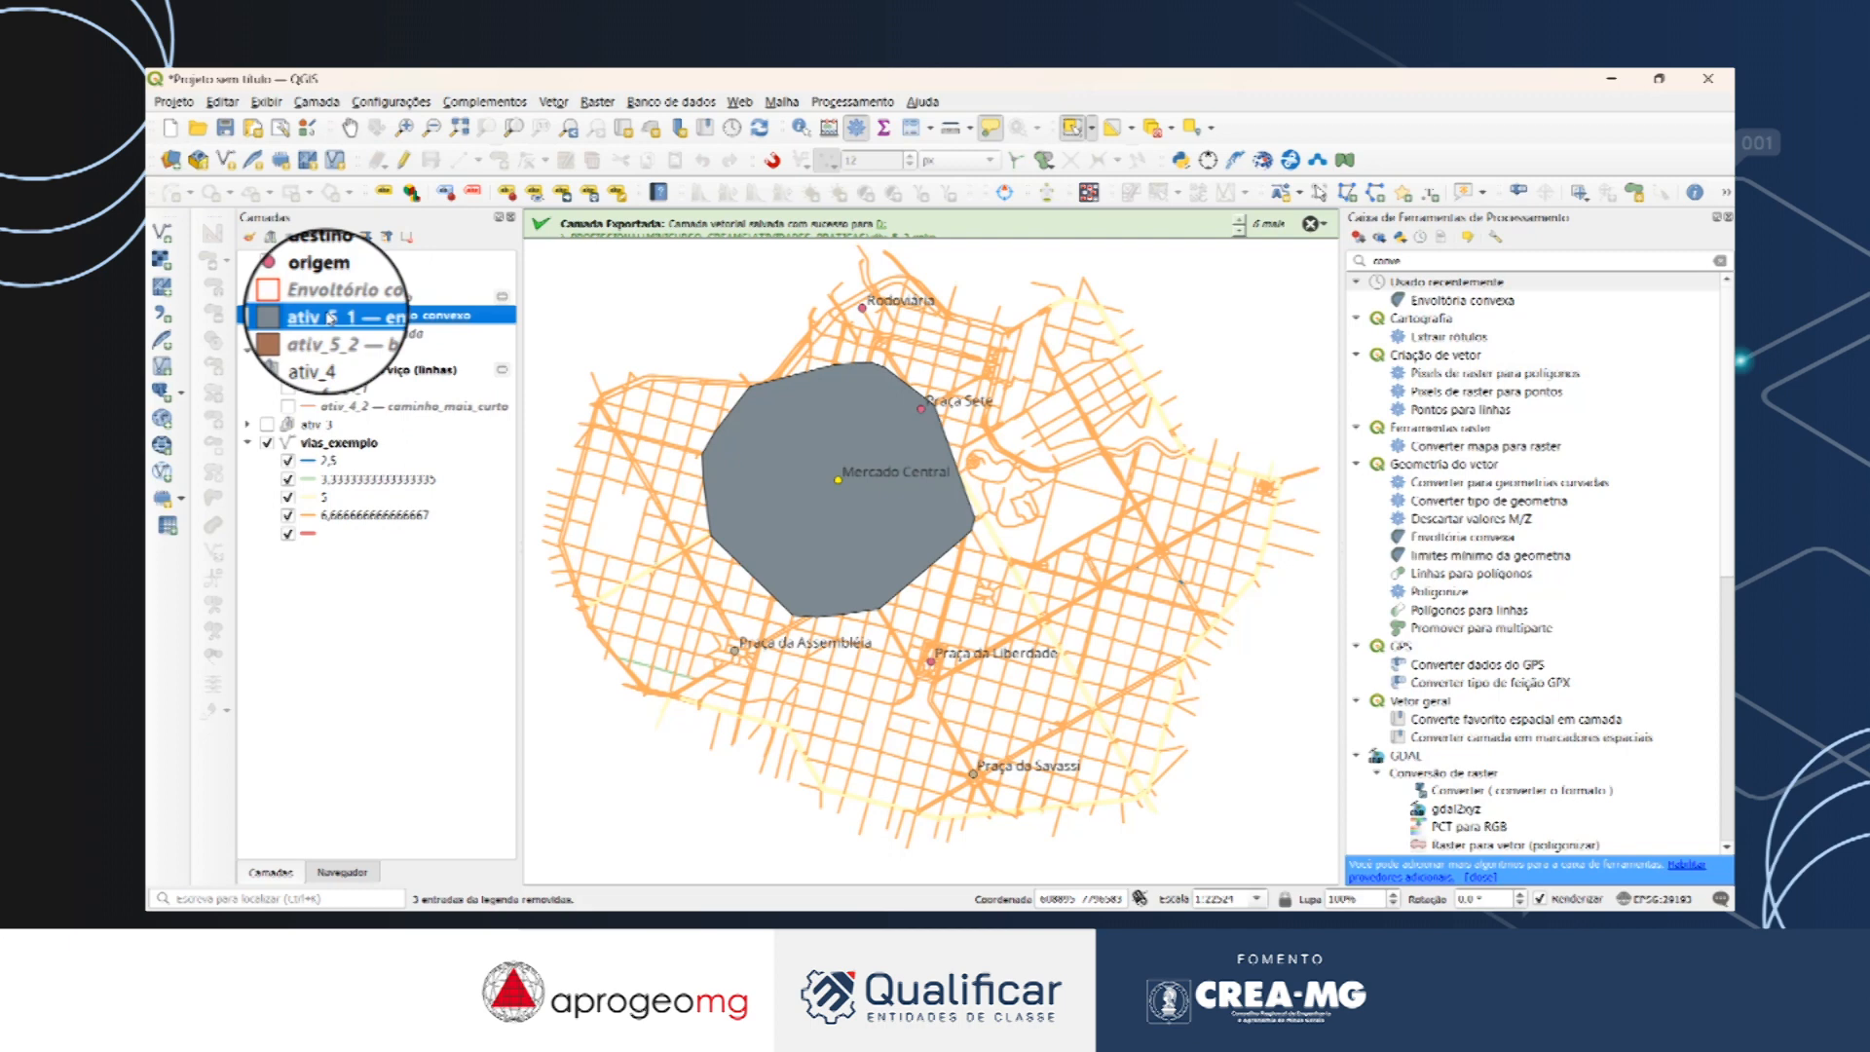
double_click(331, 318)
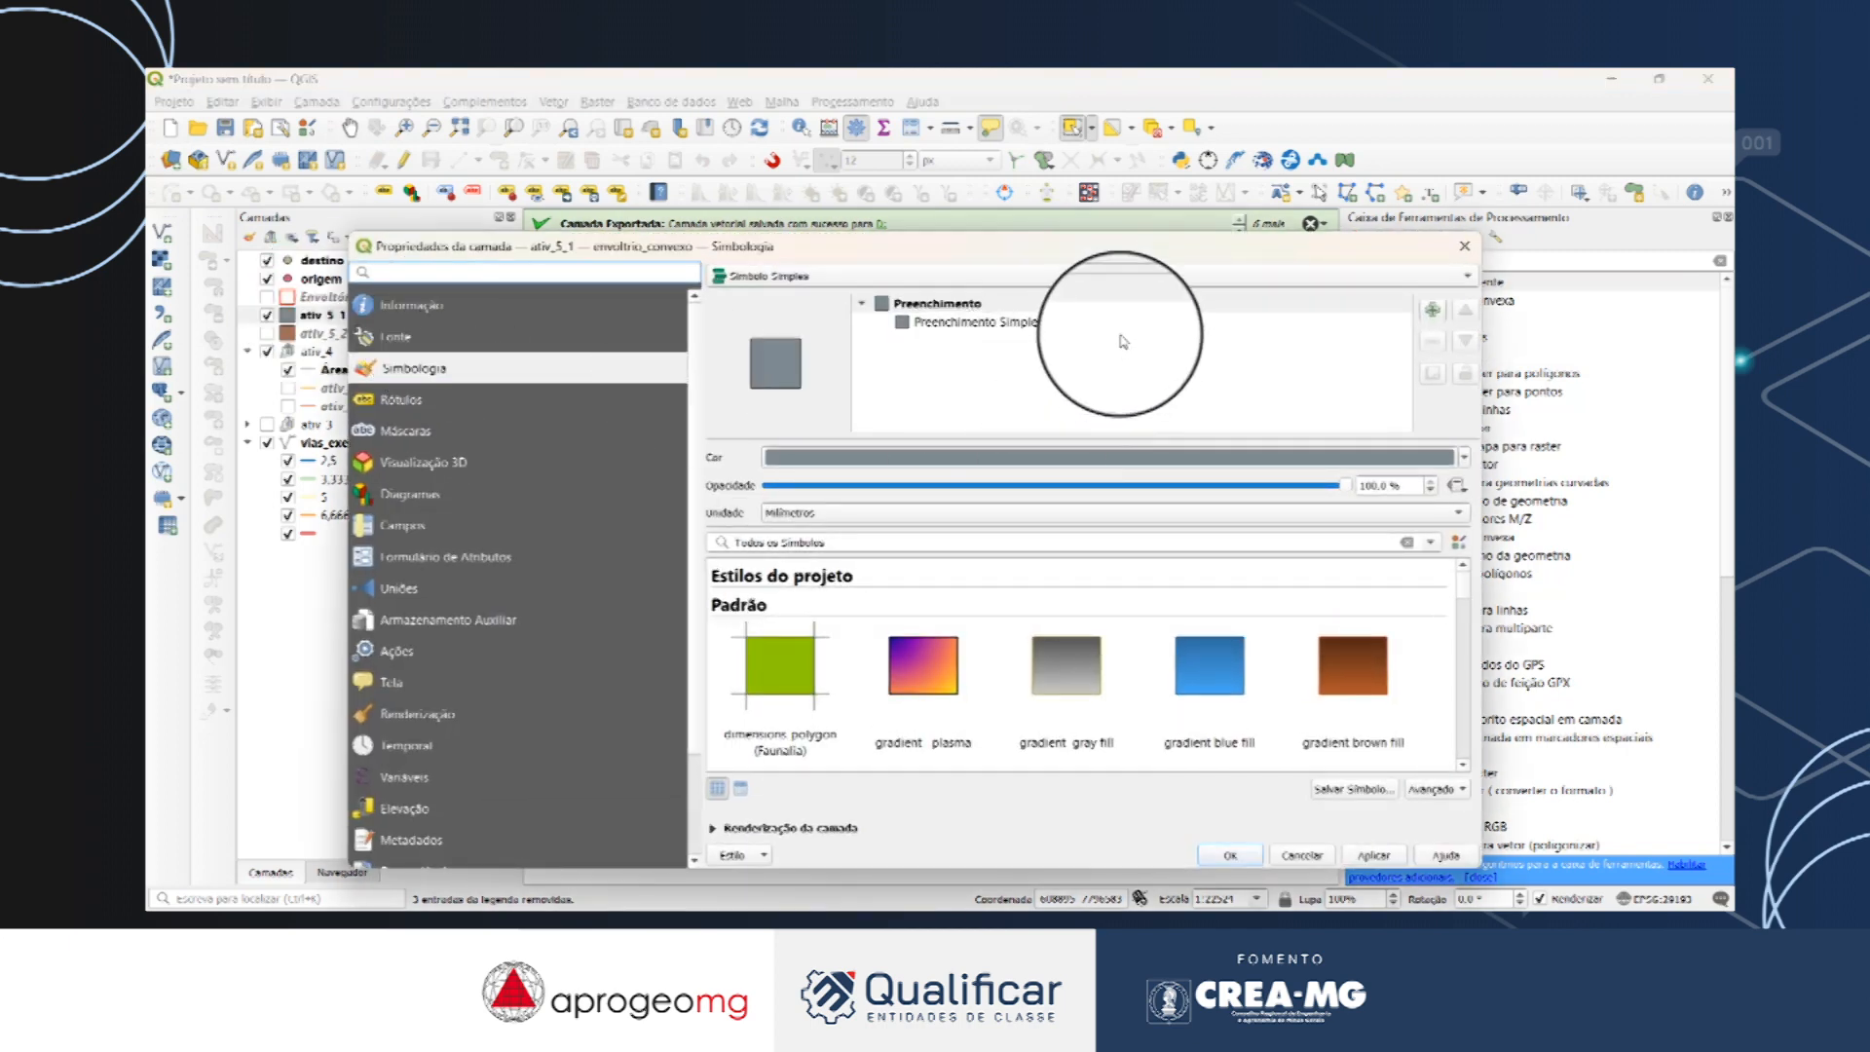
left_click(1023, 322)
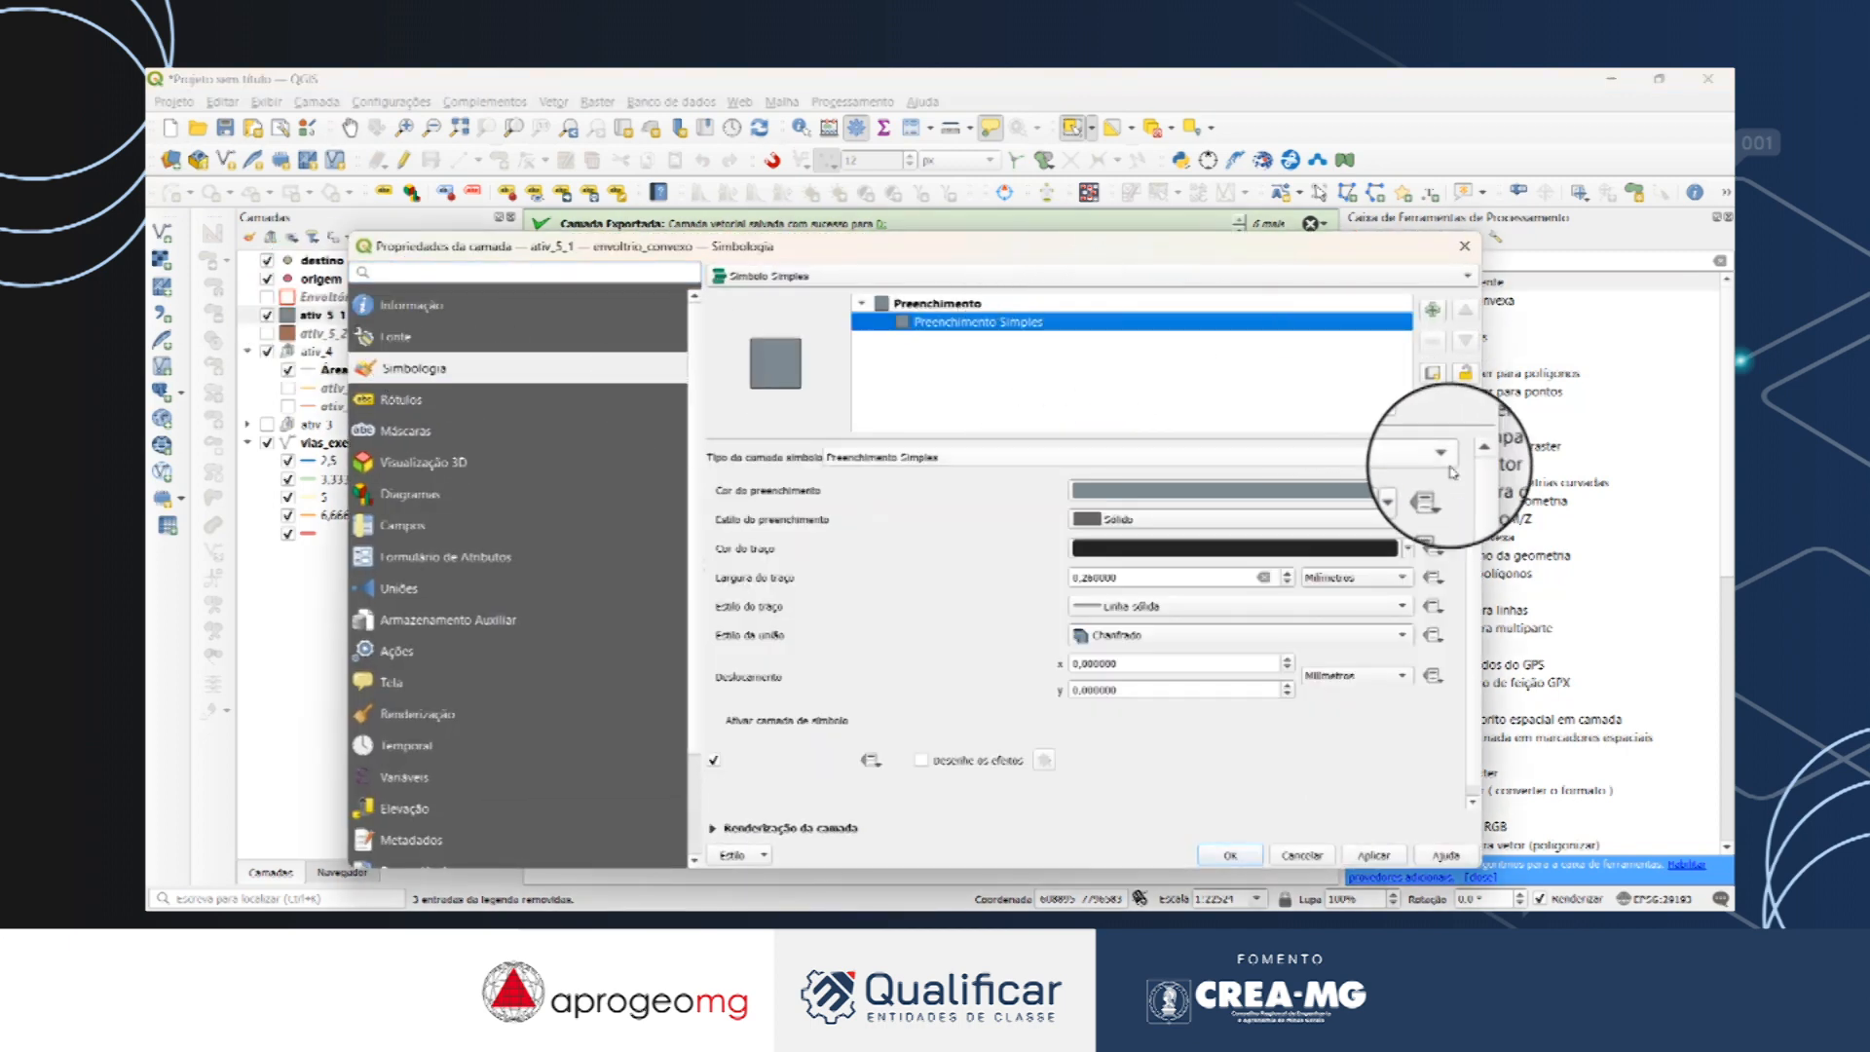
left_click(1386, 502)
left_click(1081, 79)
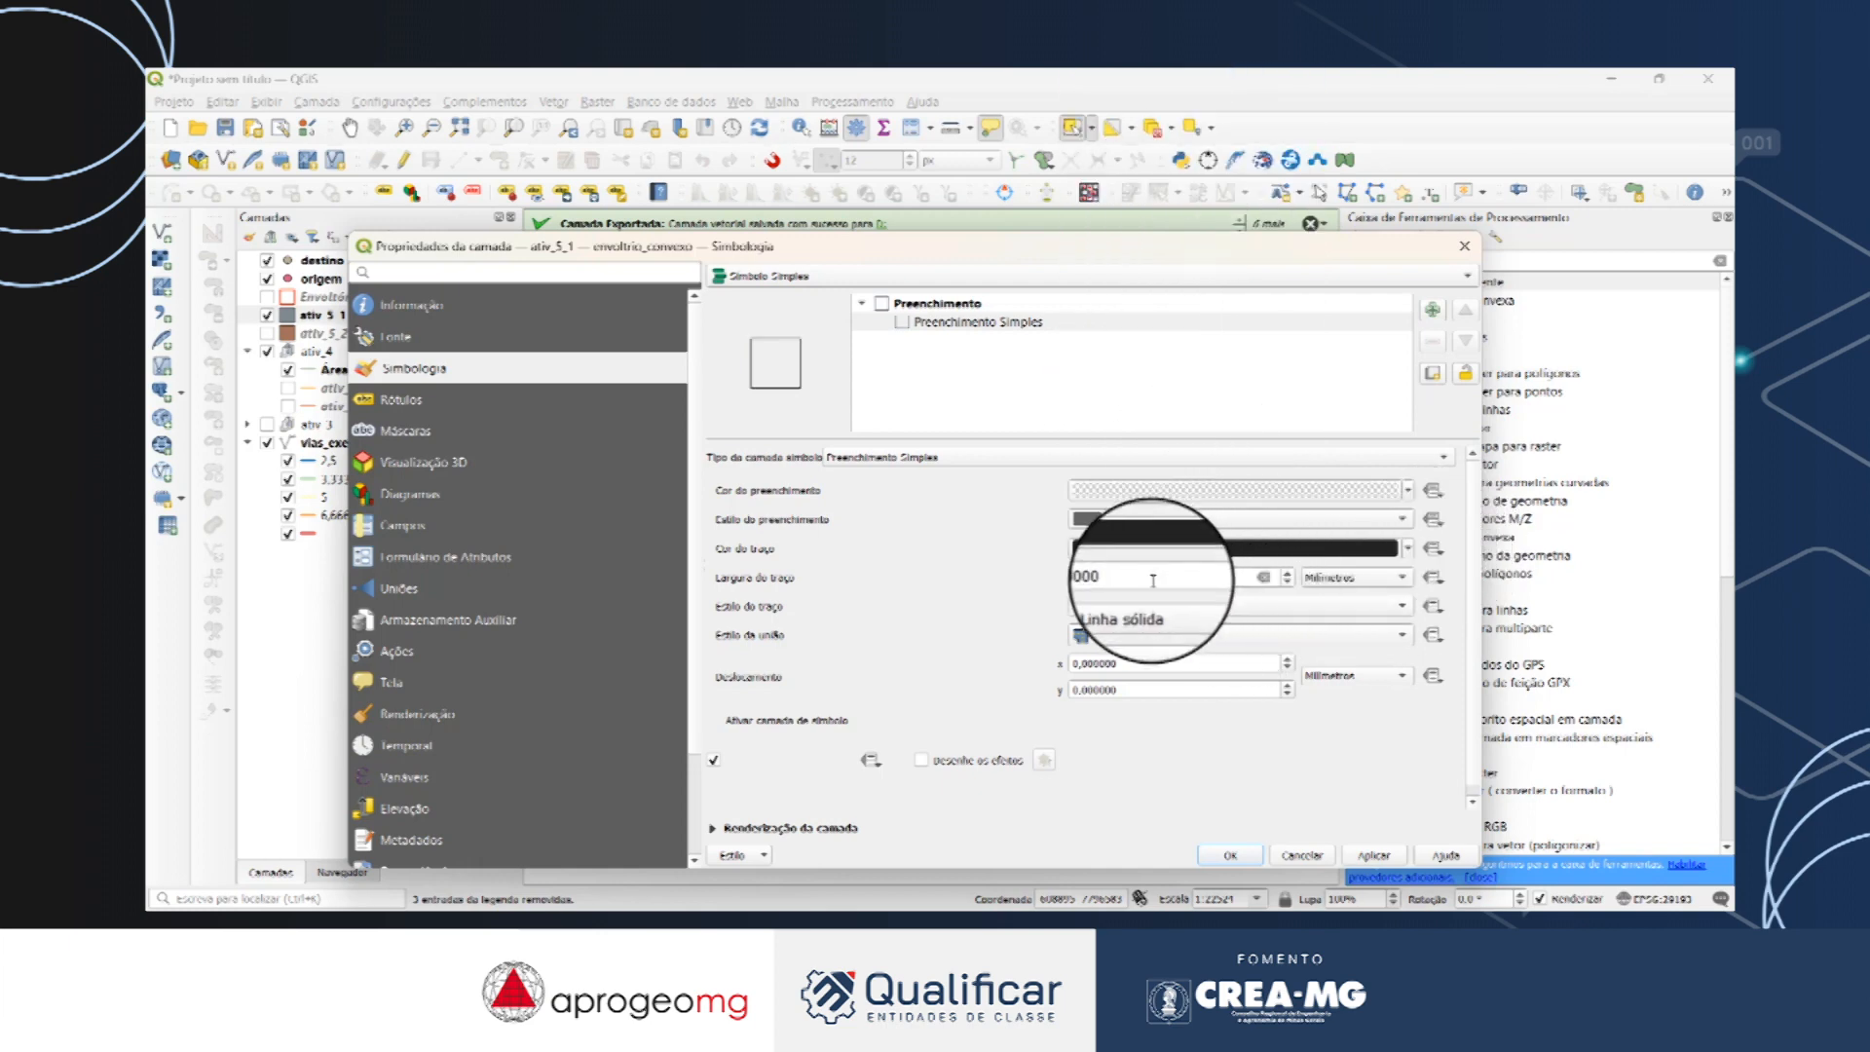
double_click(1101, 578)
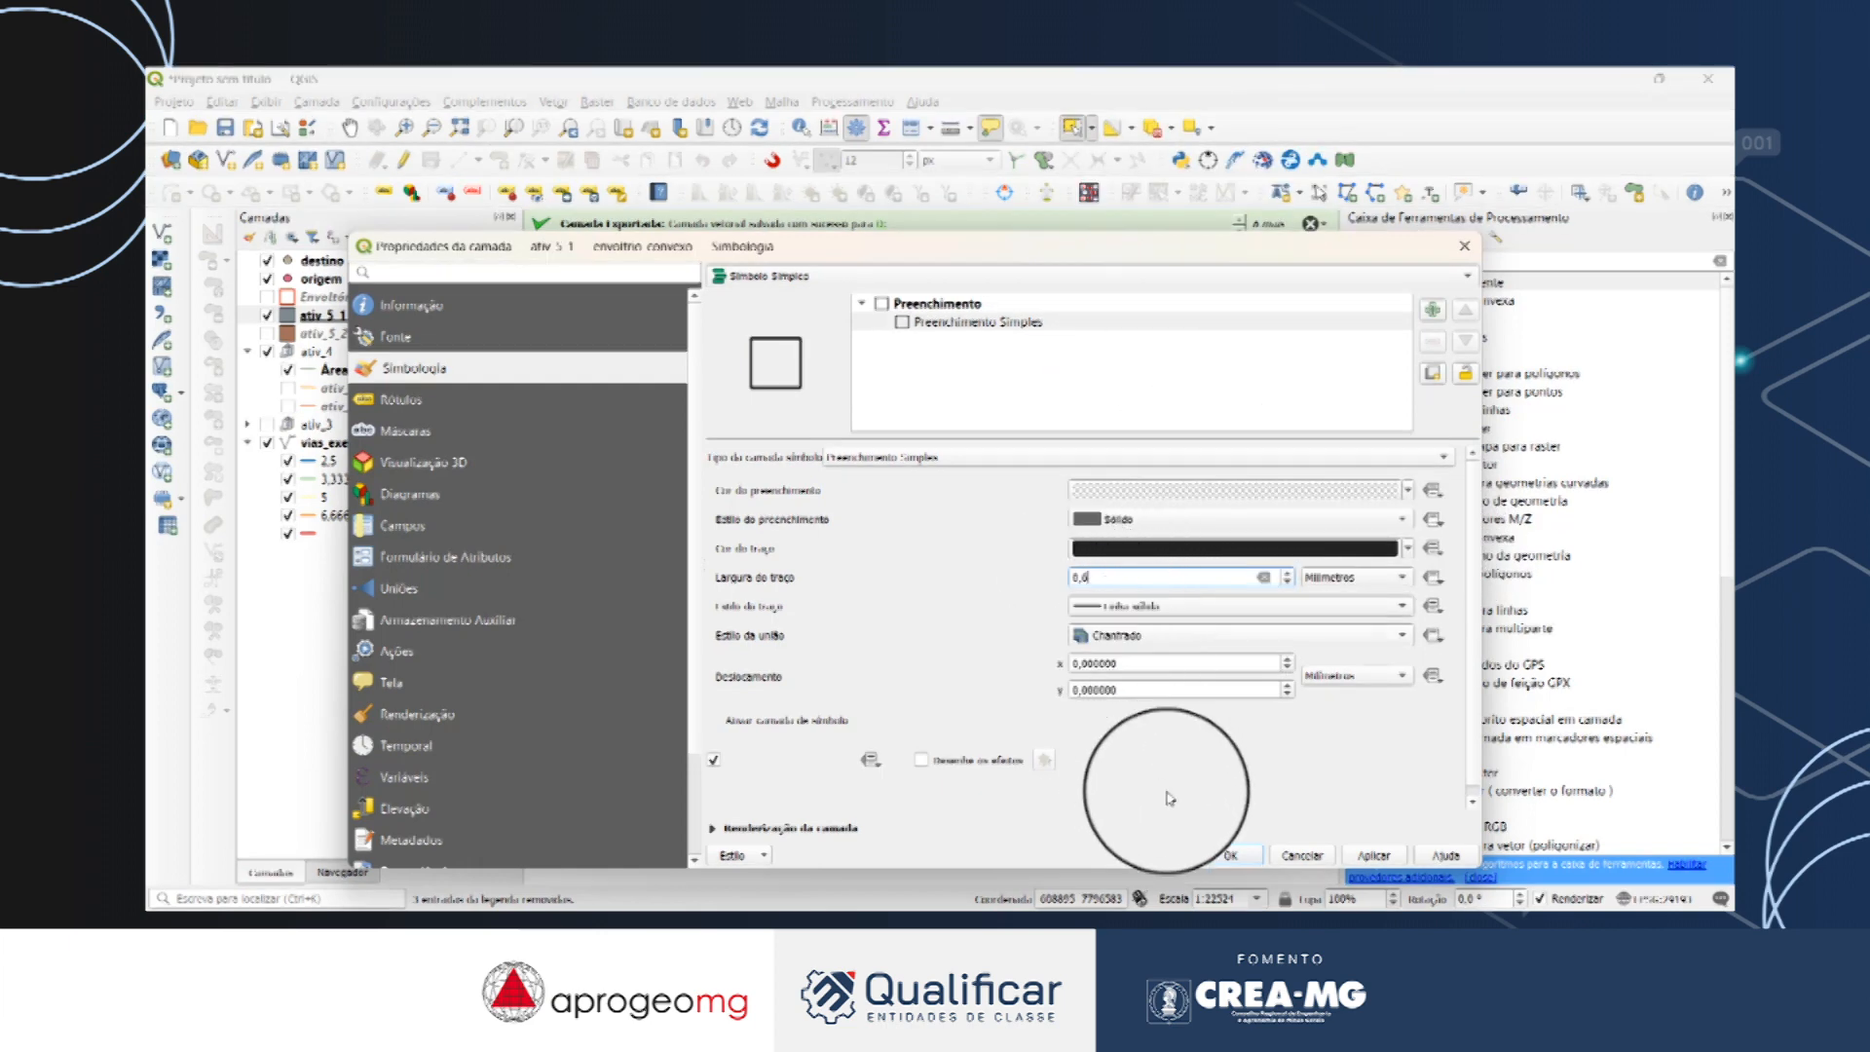
left_click(1230, 855)
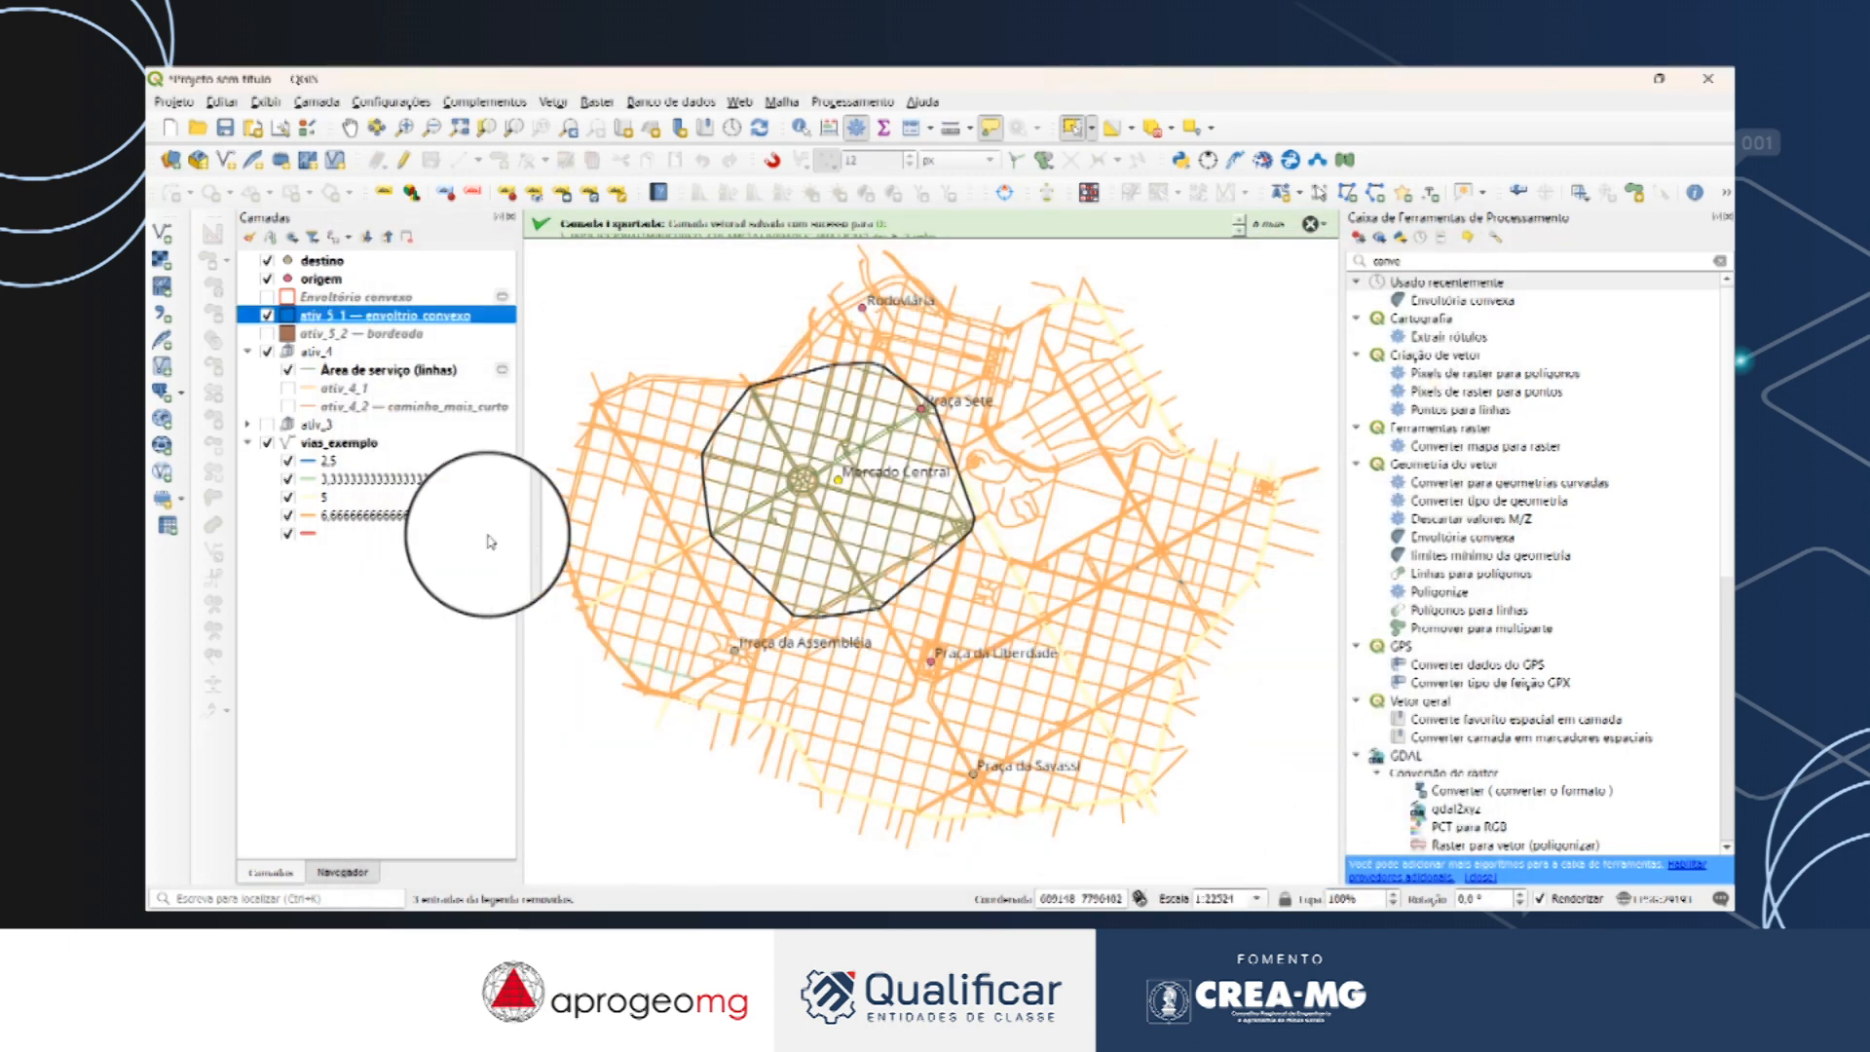
Hide the Área de serviço (linhas) layer, show Envoltório convexo, and compare its outline closely with the ativ_5_1 outline.
left_click(289, 371)
left_click(269, 299)
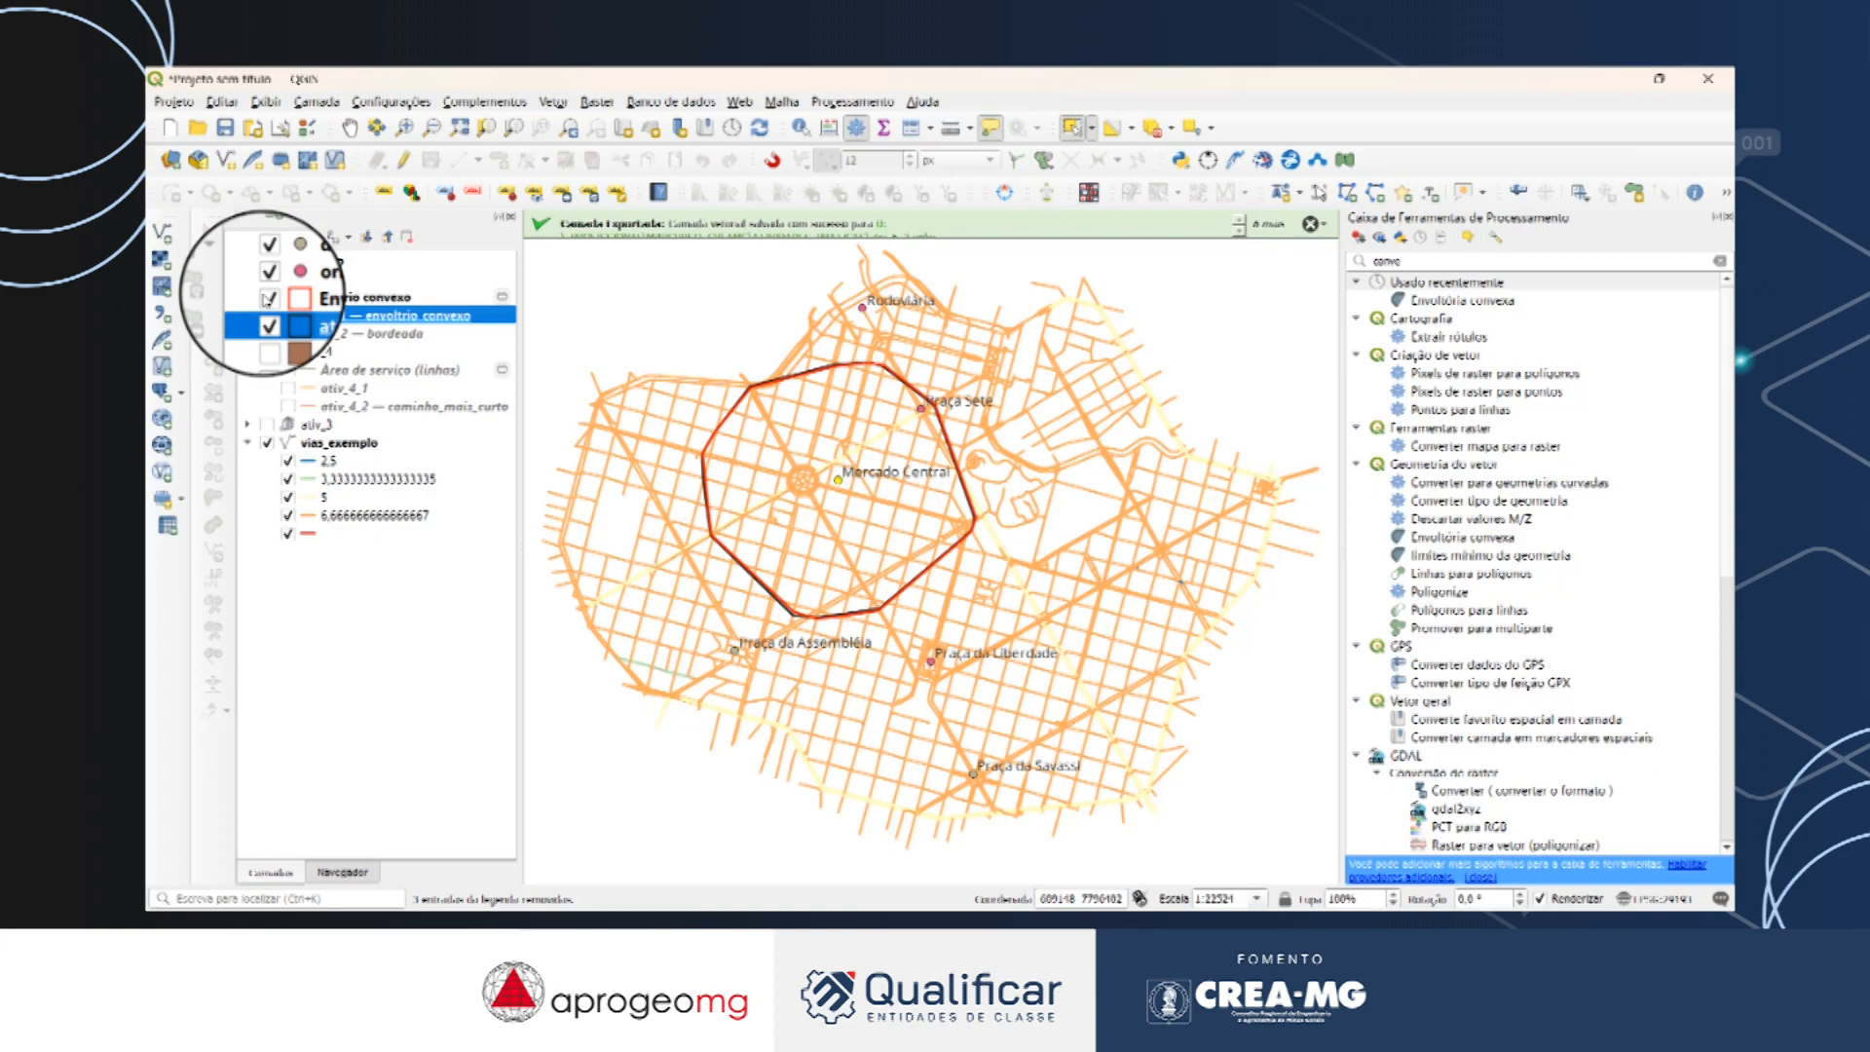
scroll(716, 576, "up", 2)
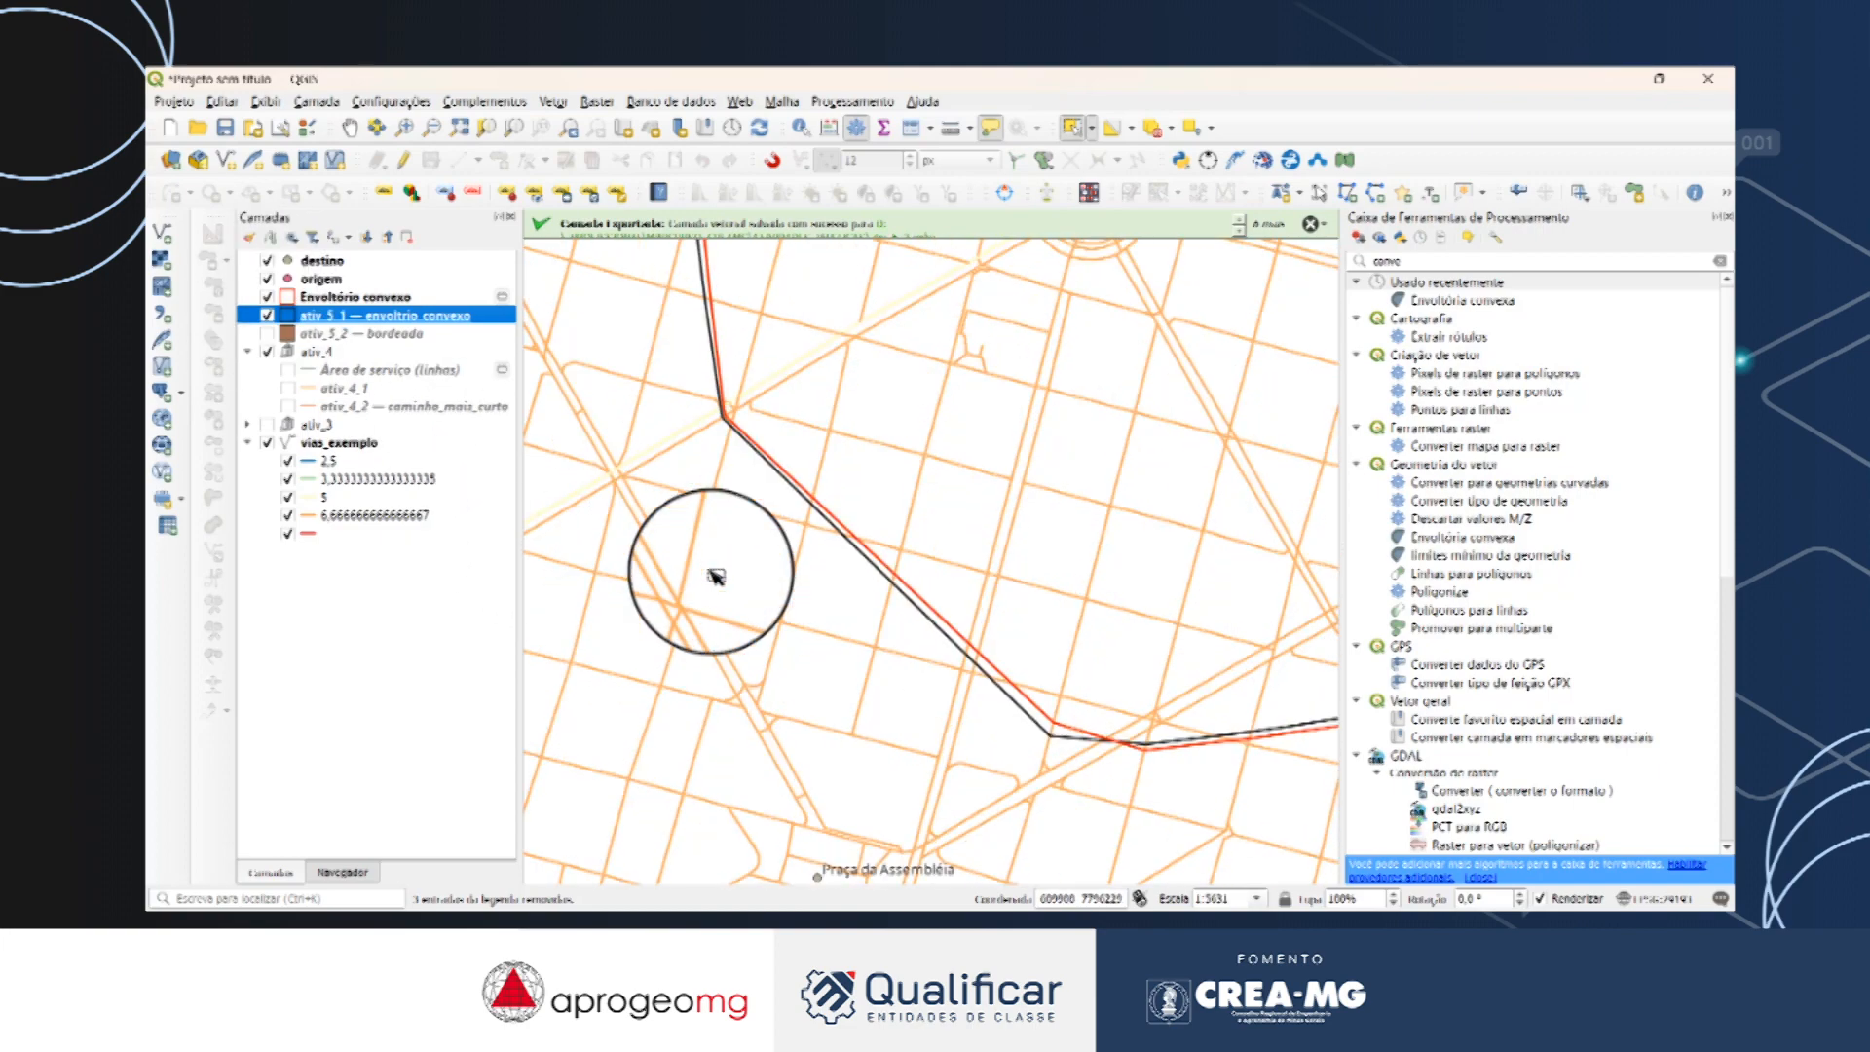
scroll(716, 576, "down", 2)
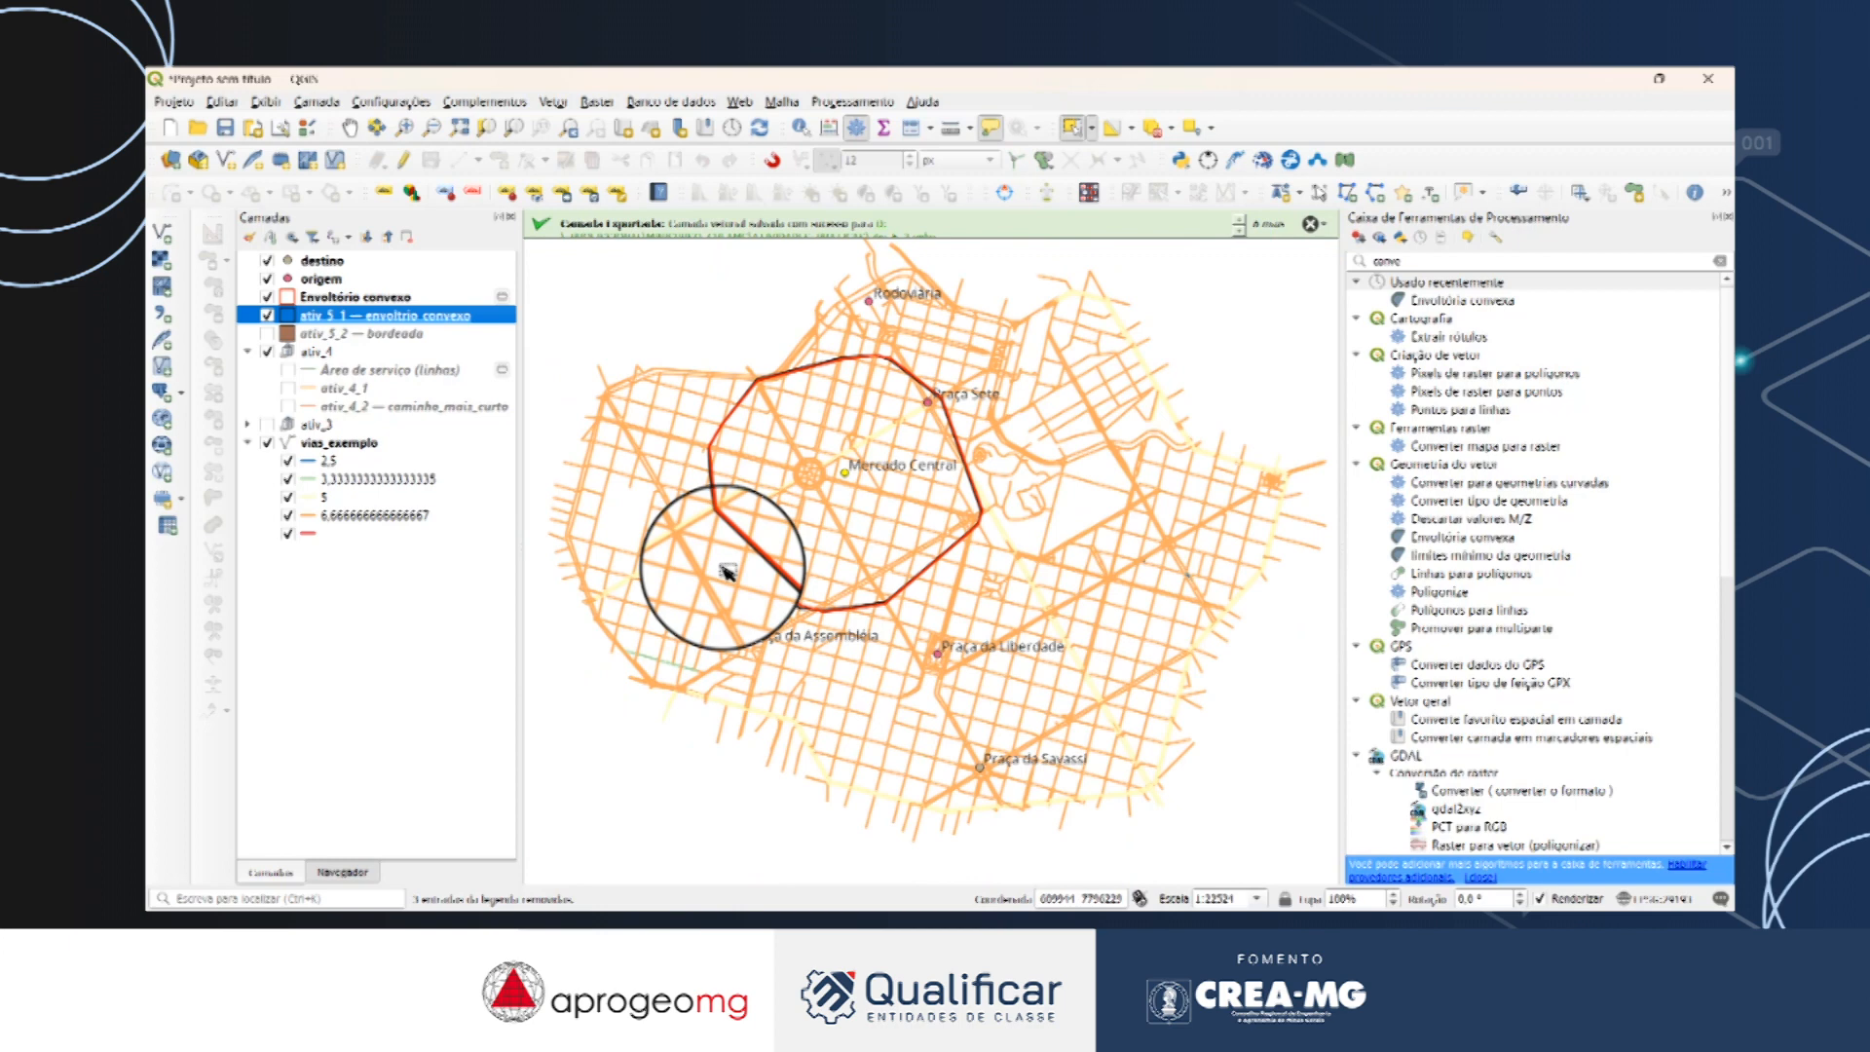
Export the Envoltório convexo layer as a GeoPackage named ativ_5_3 in the ATIVIDADES_PRATICAS folder.
right_click(373, 298)
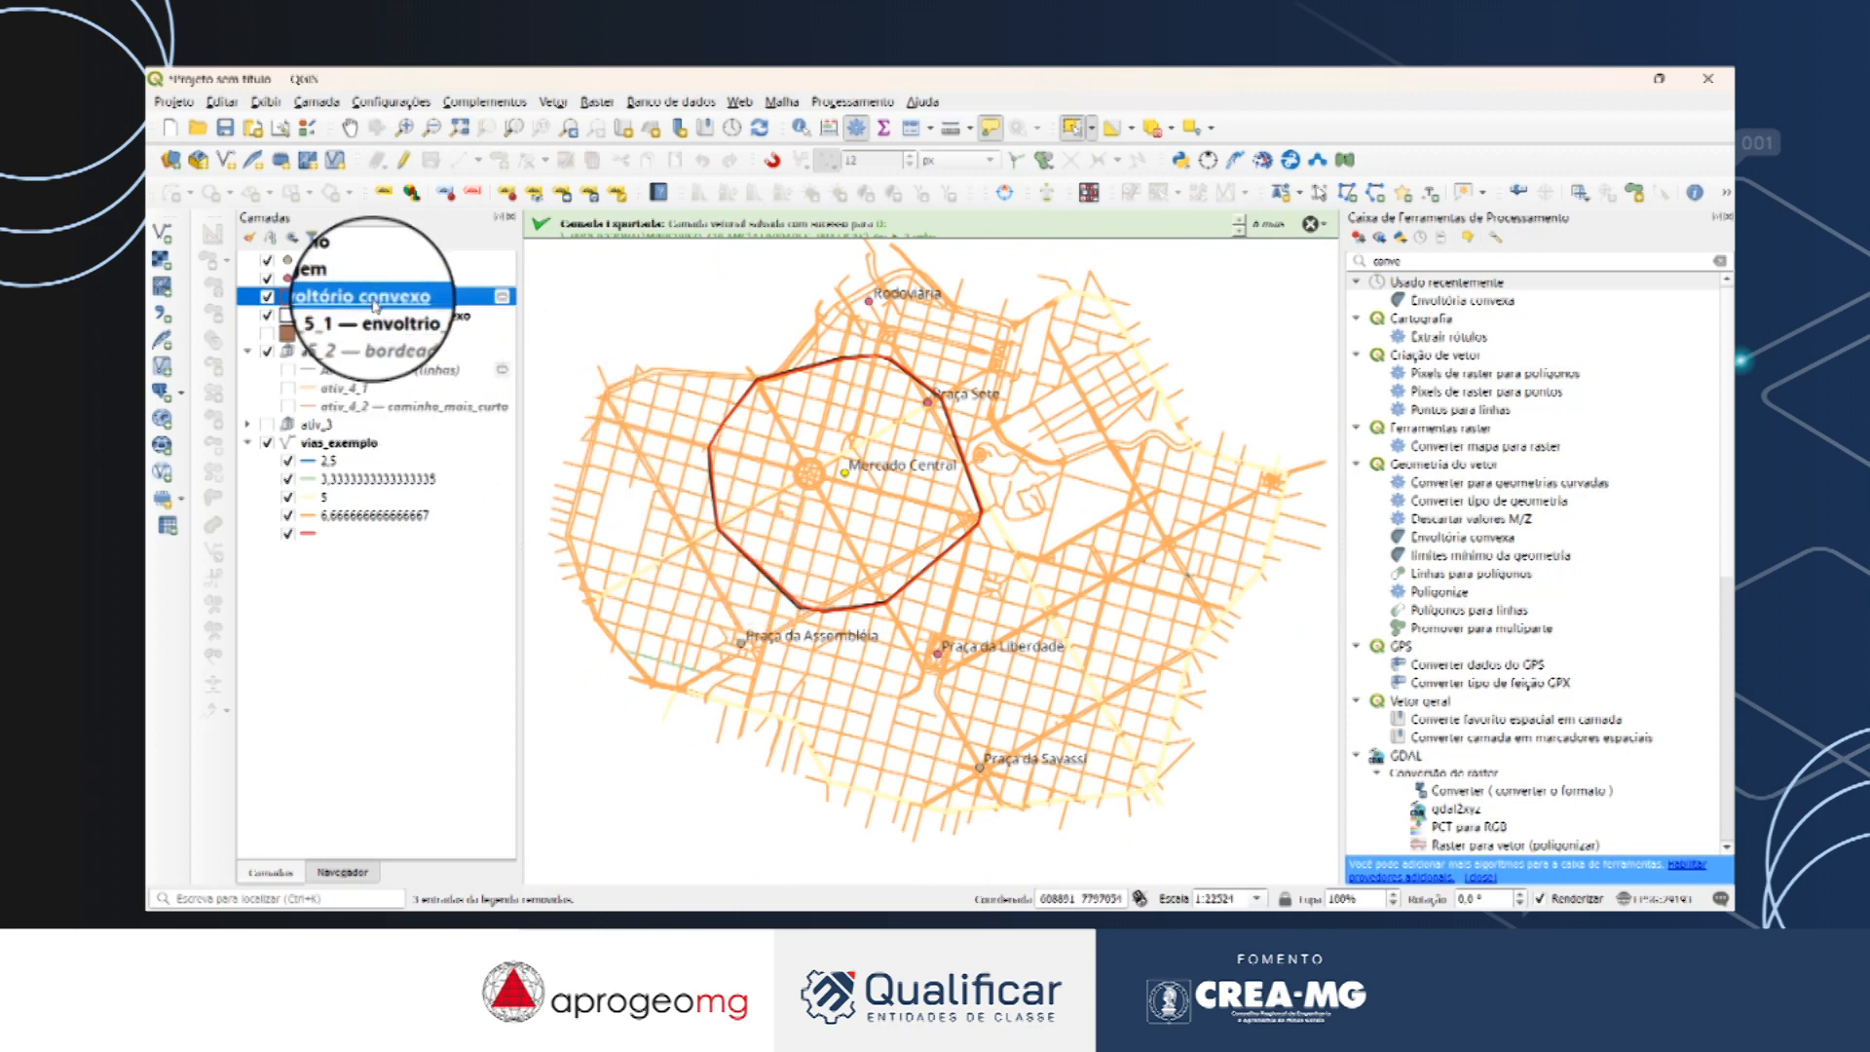
mouse_move(628, 735)
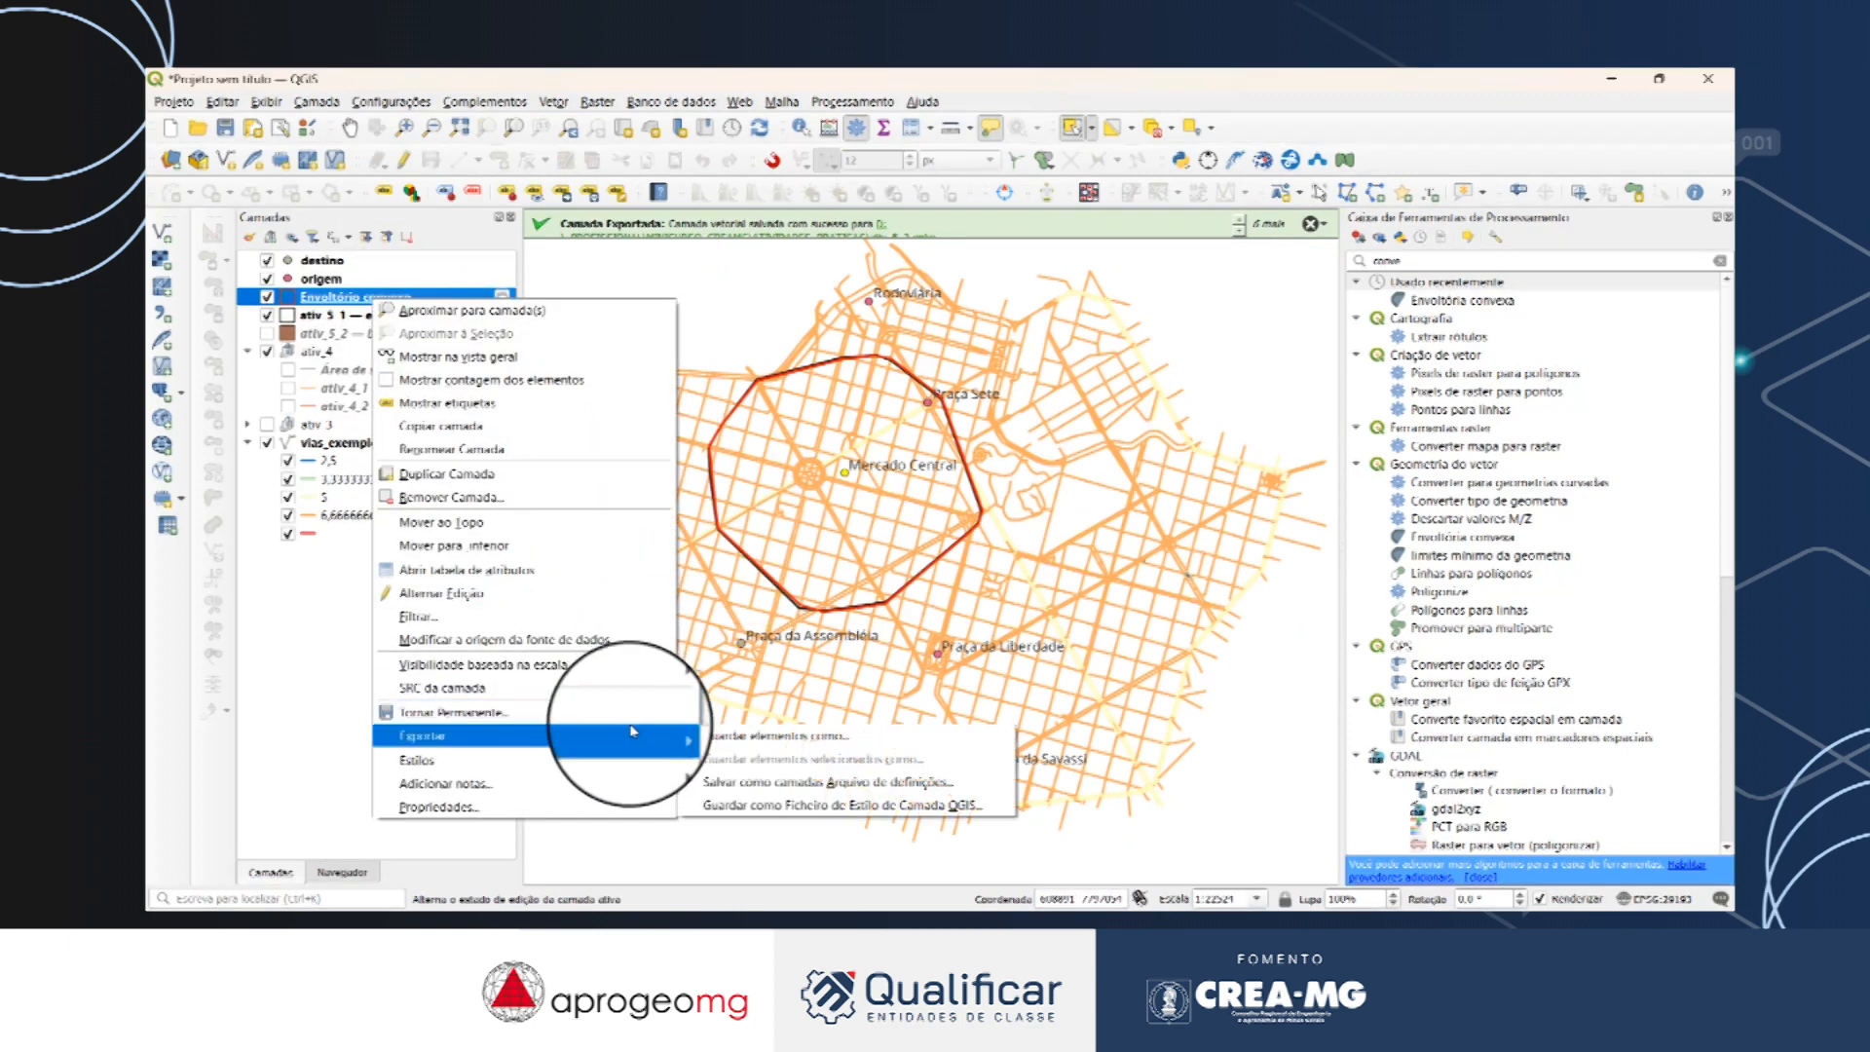
left_click(738, 740)
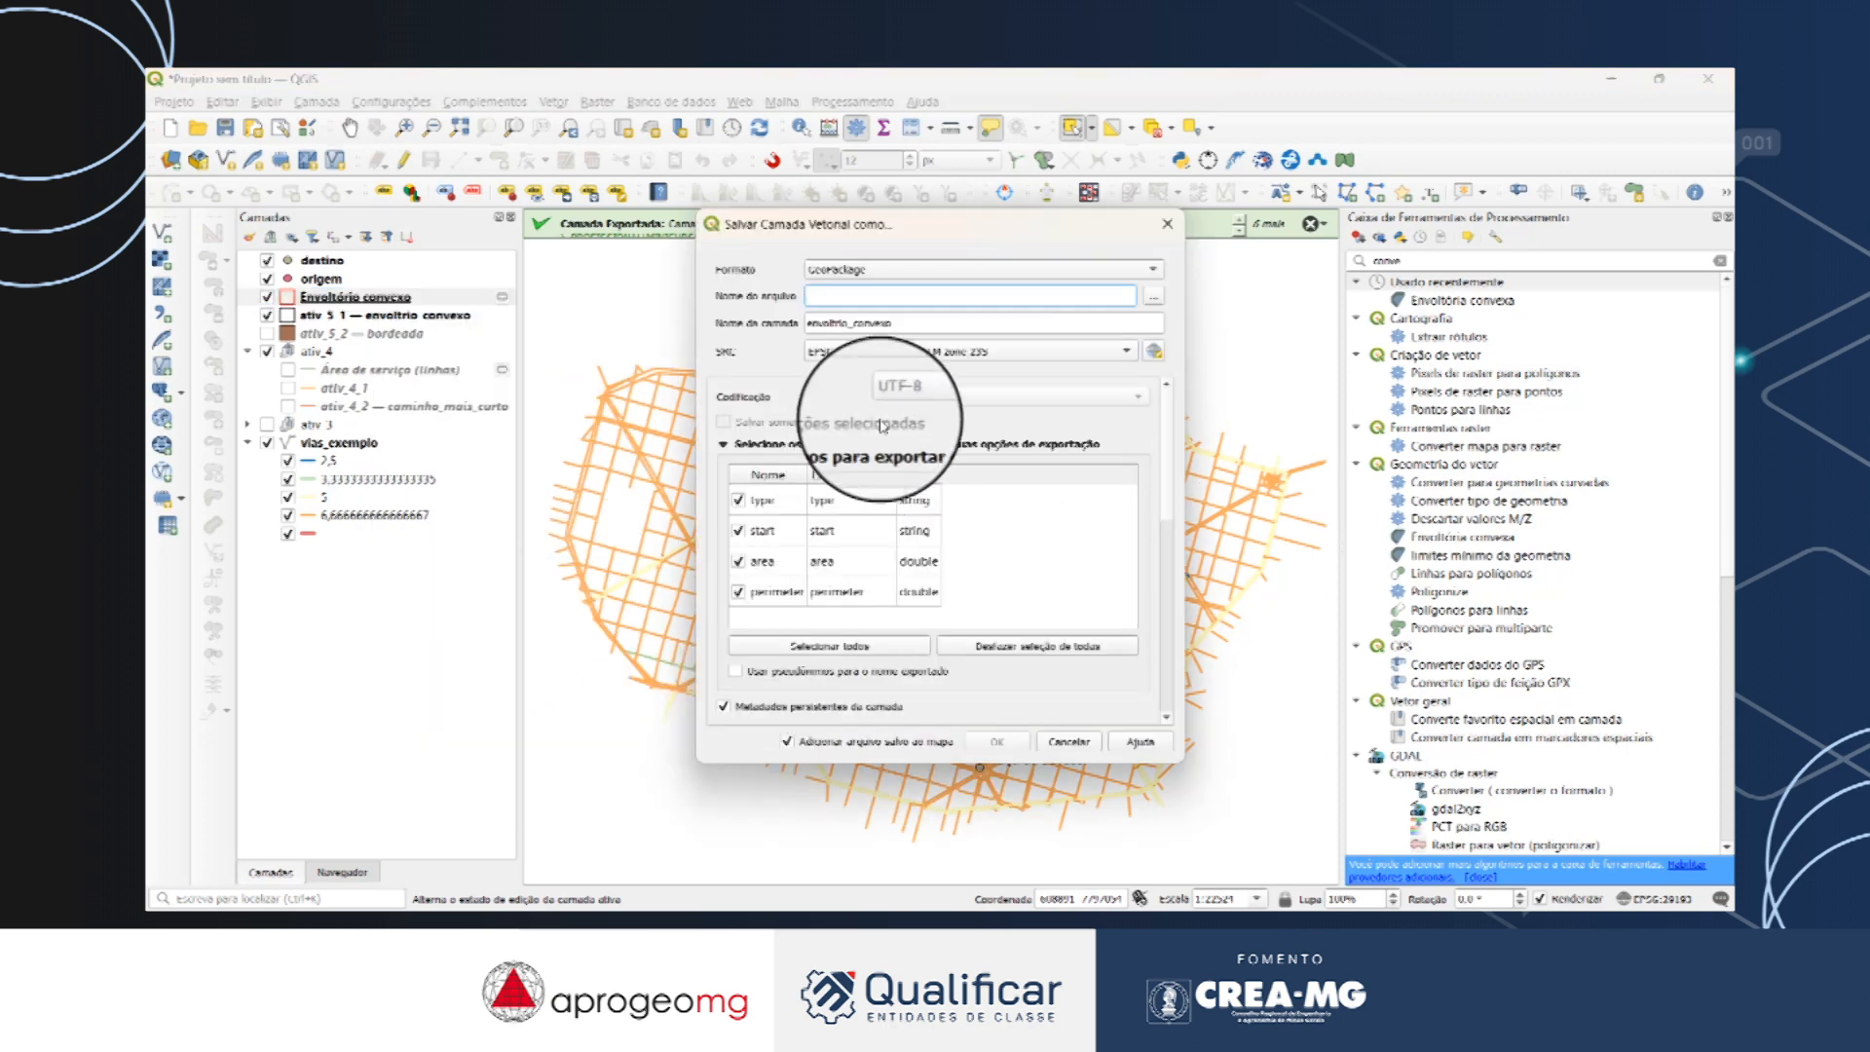
left_click(1159, 298)
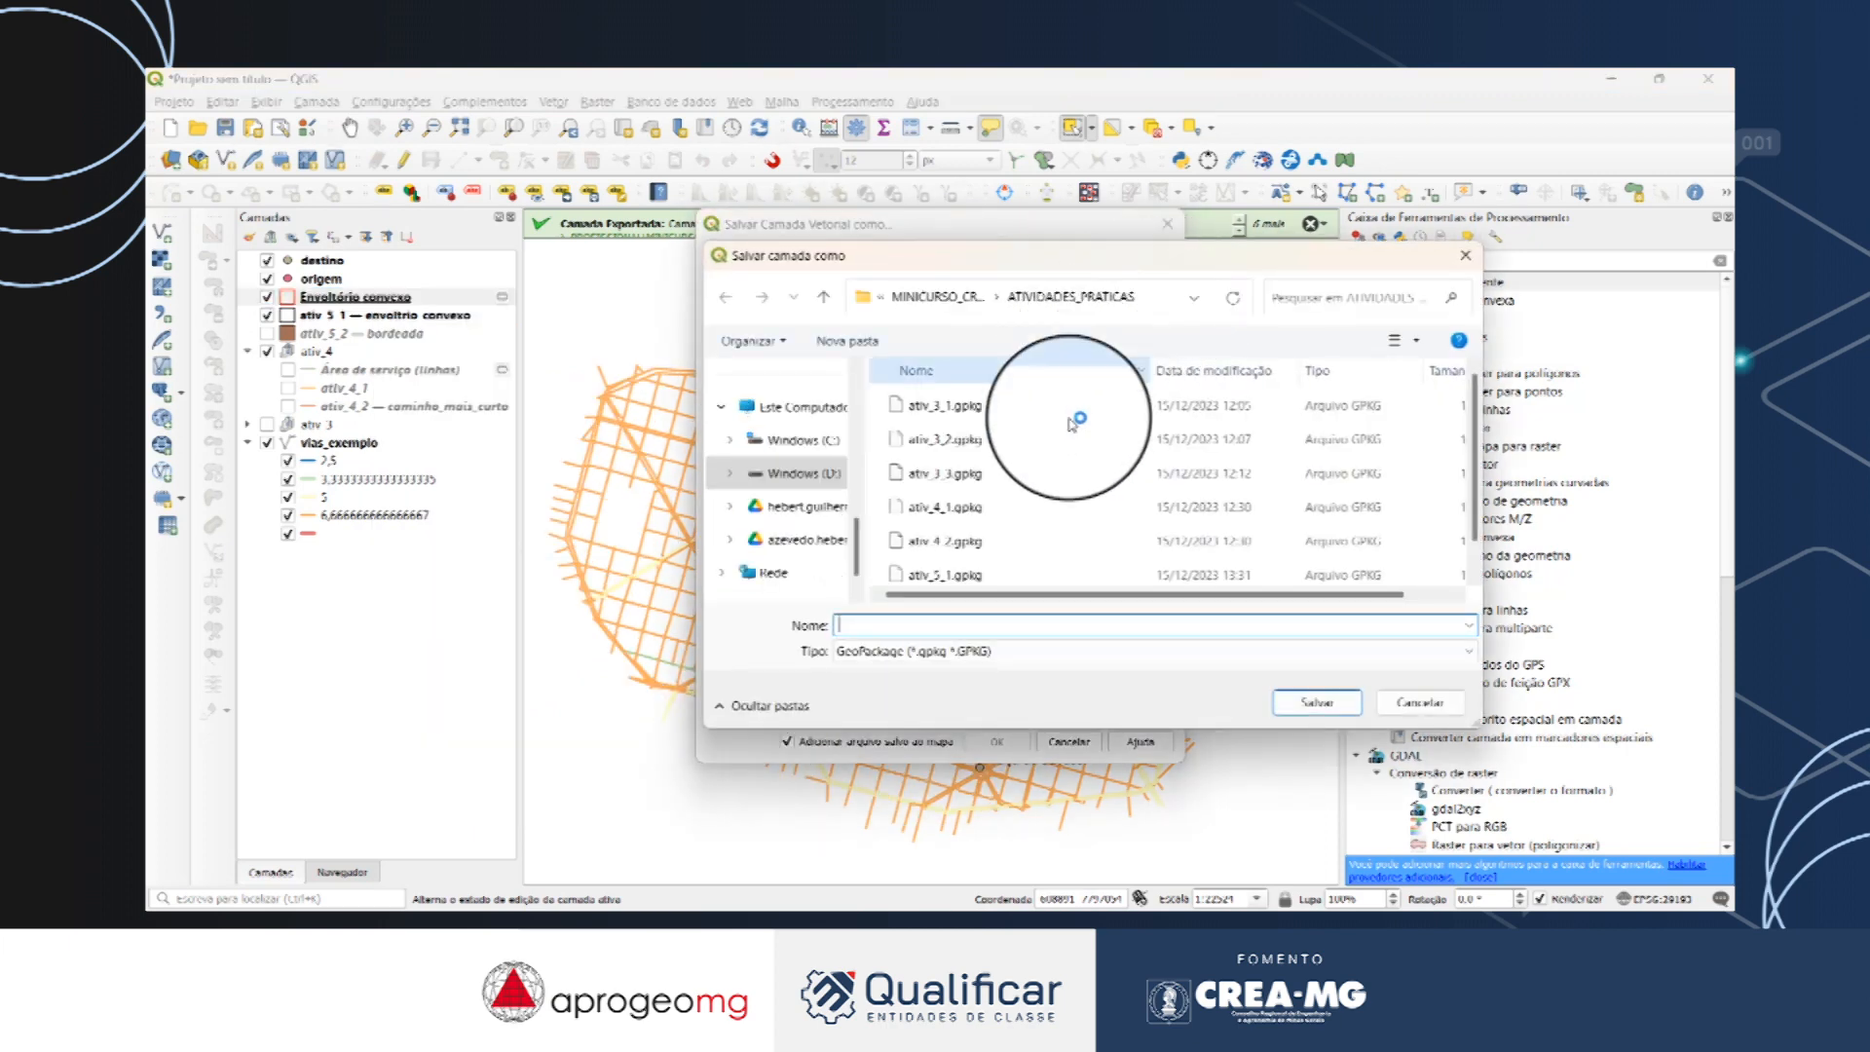
type("ativ")
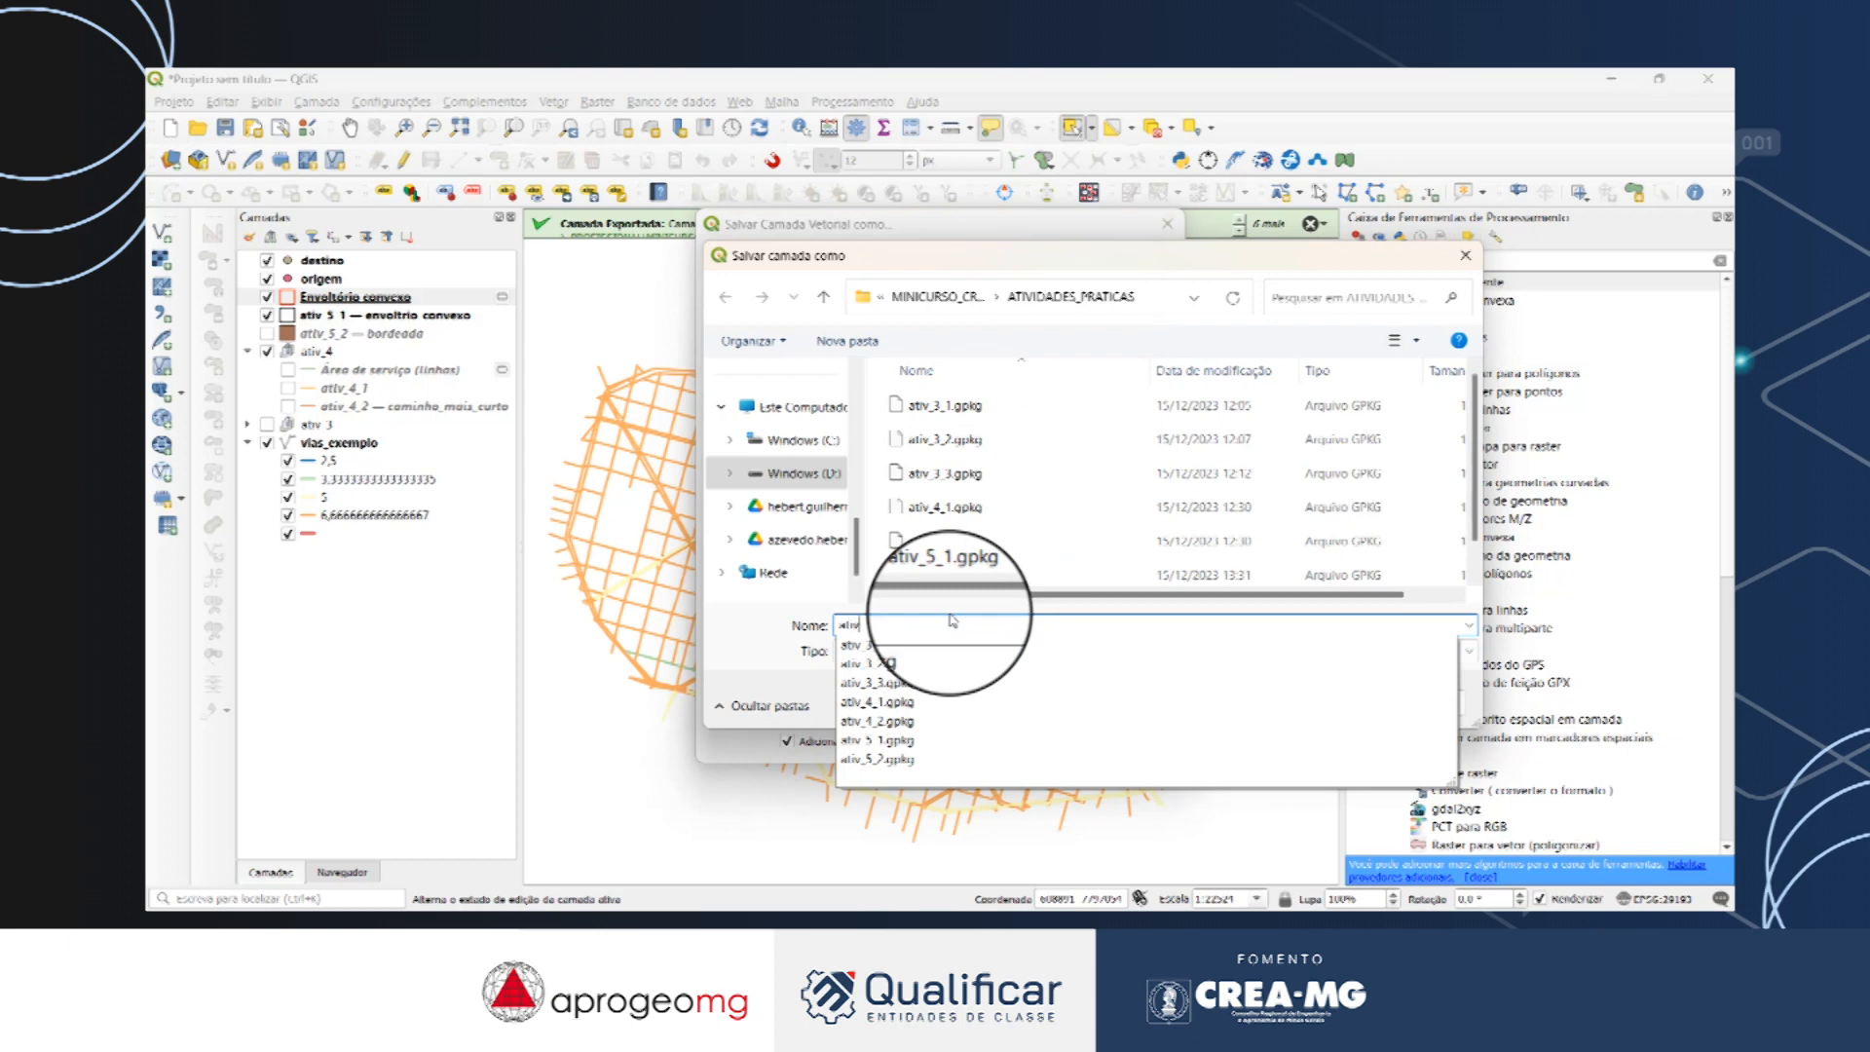
type("_5")
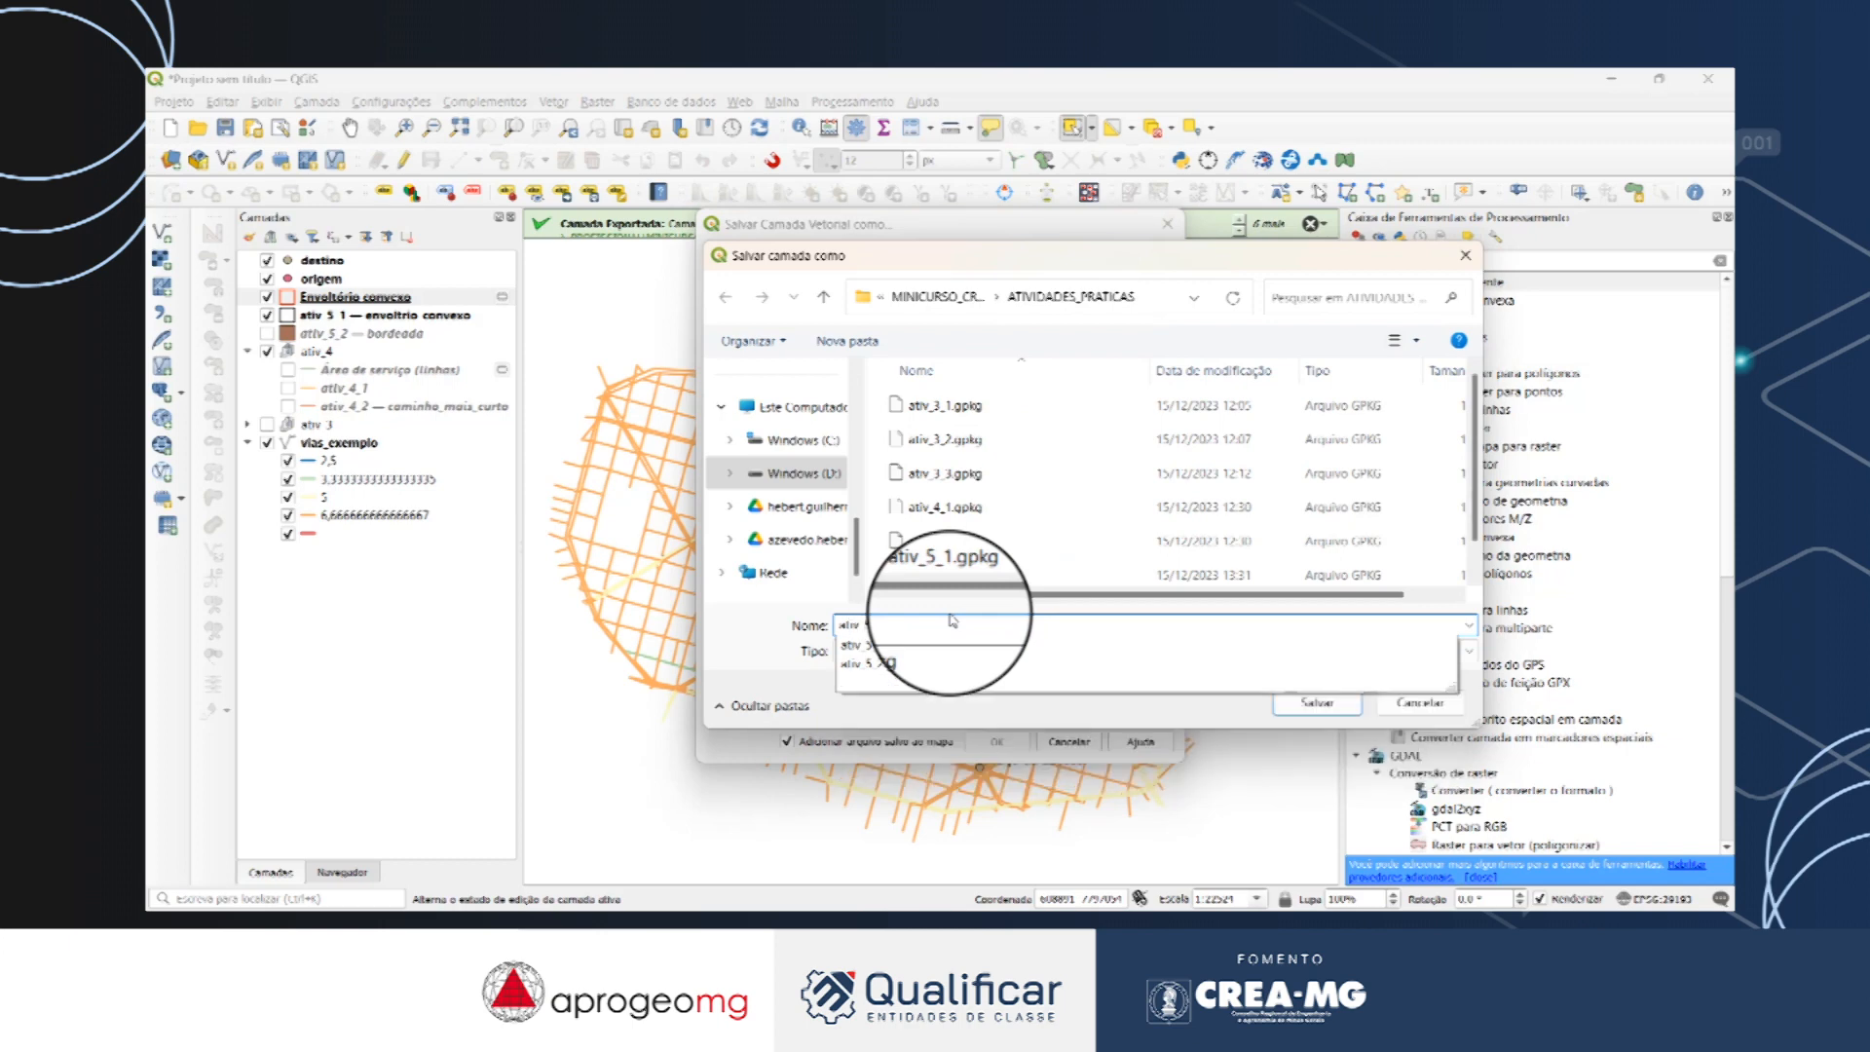
type("_3")
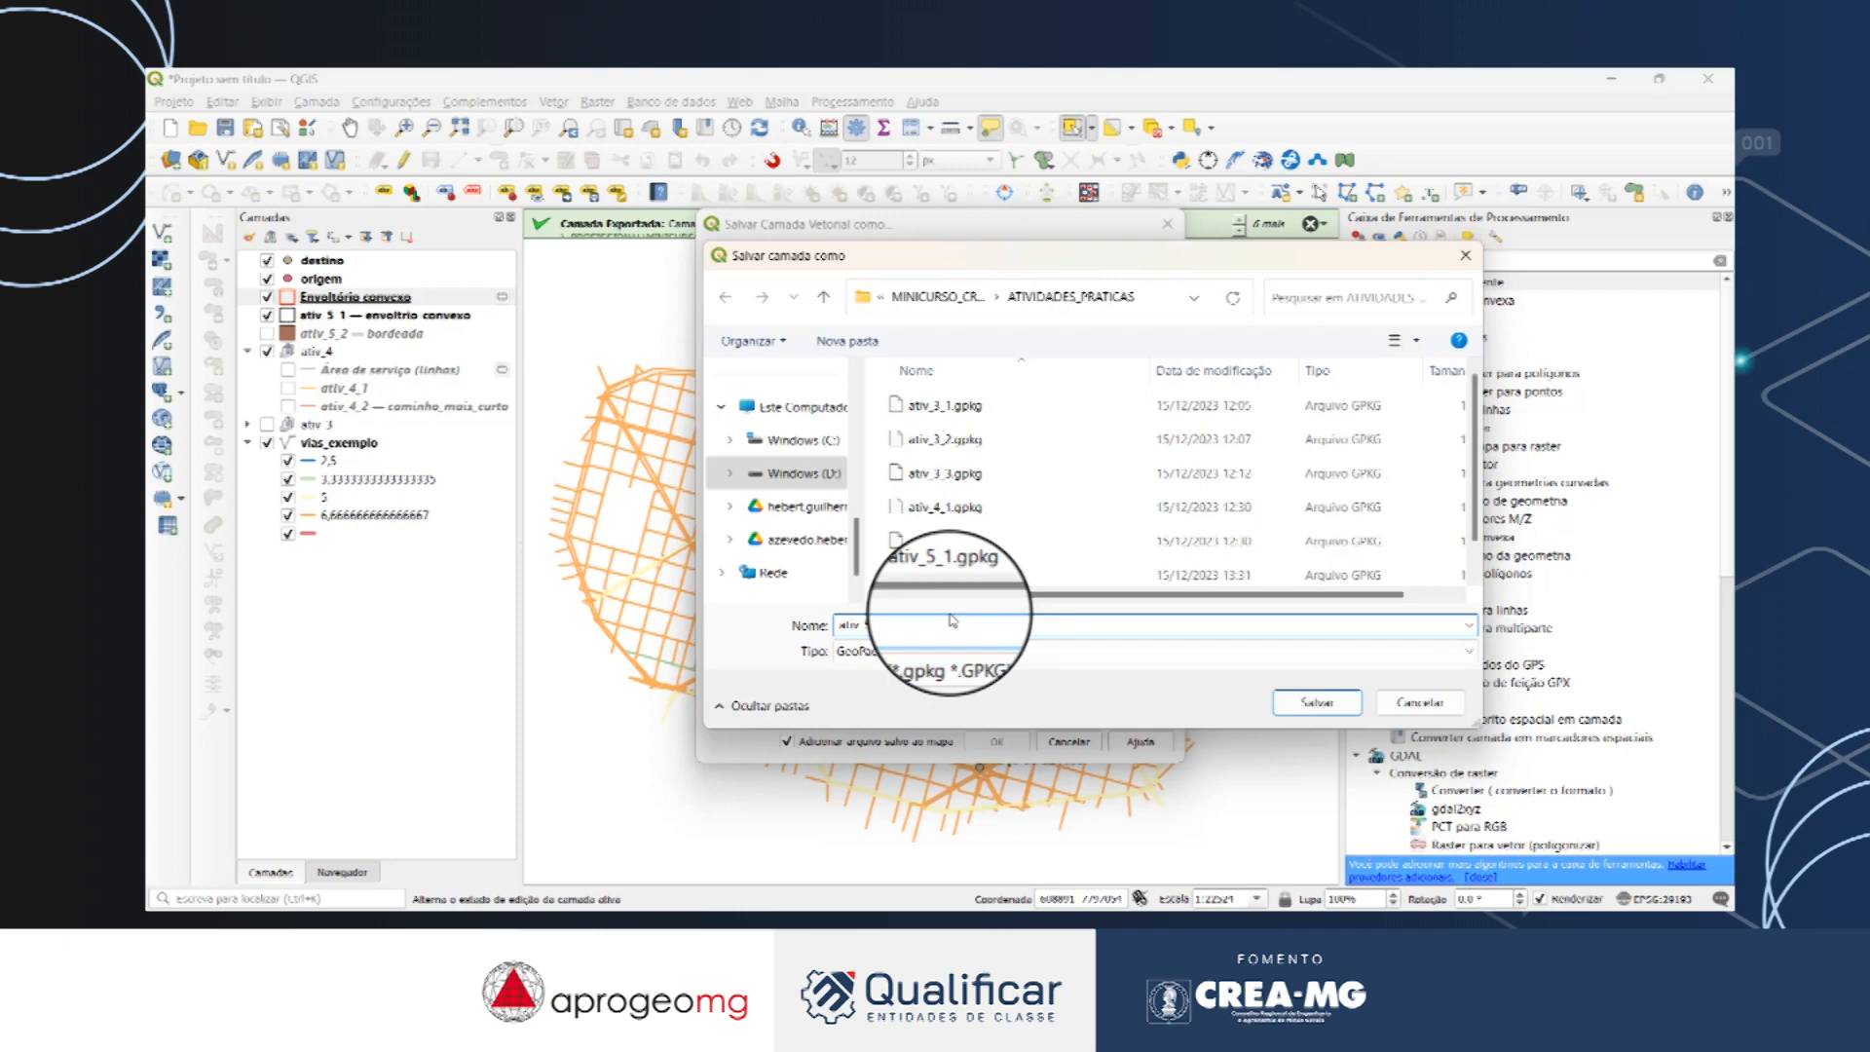
left_click(1316, 705)
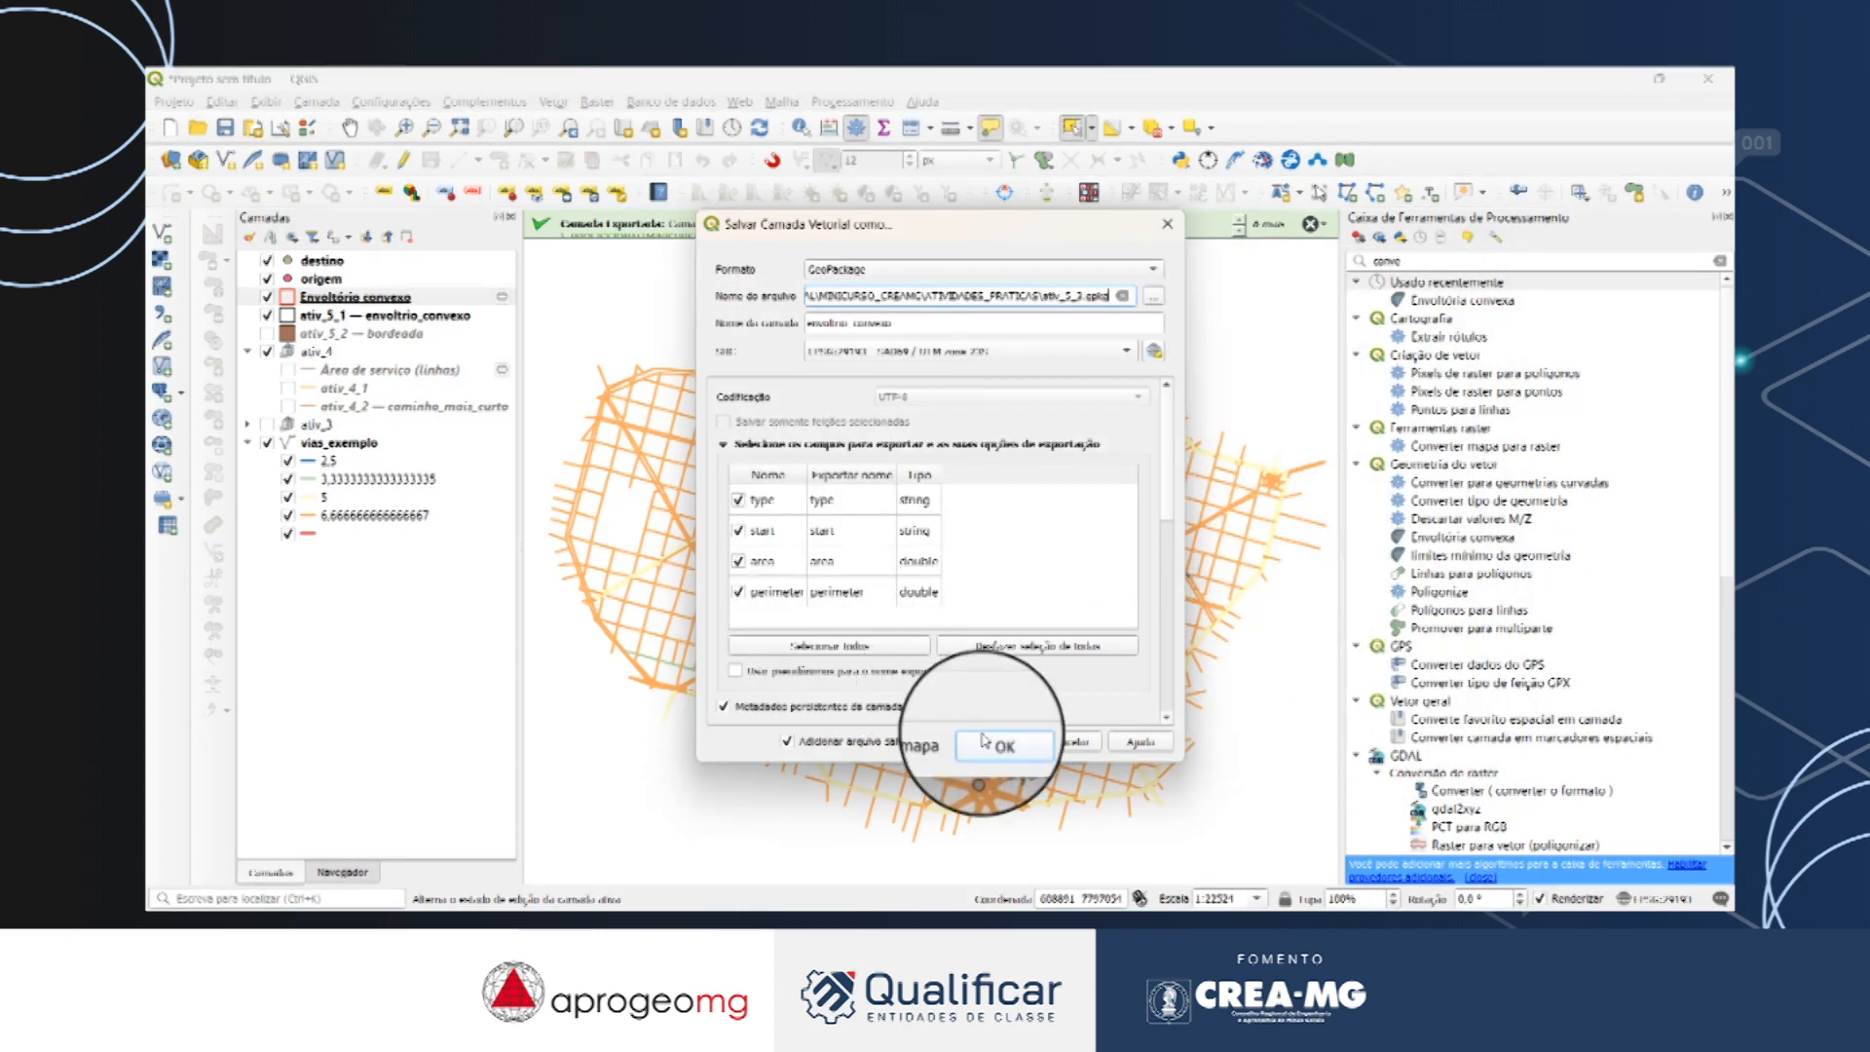
left_click(985, 742)
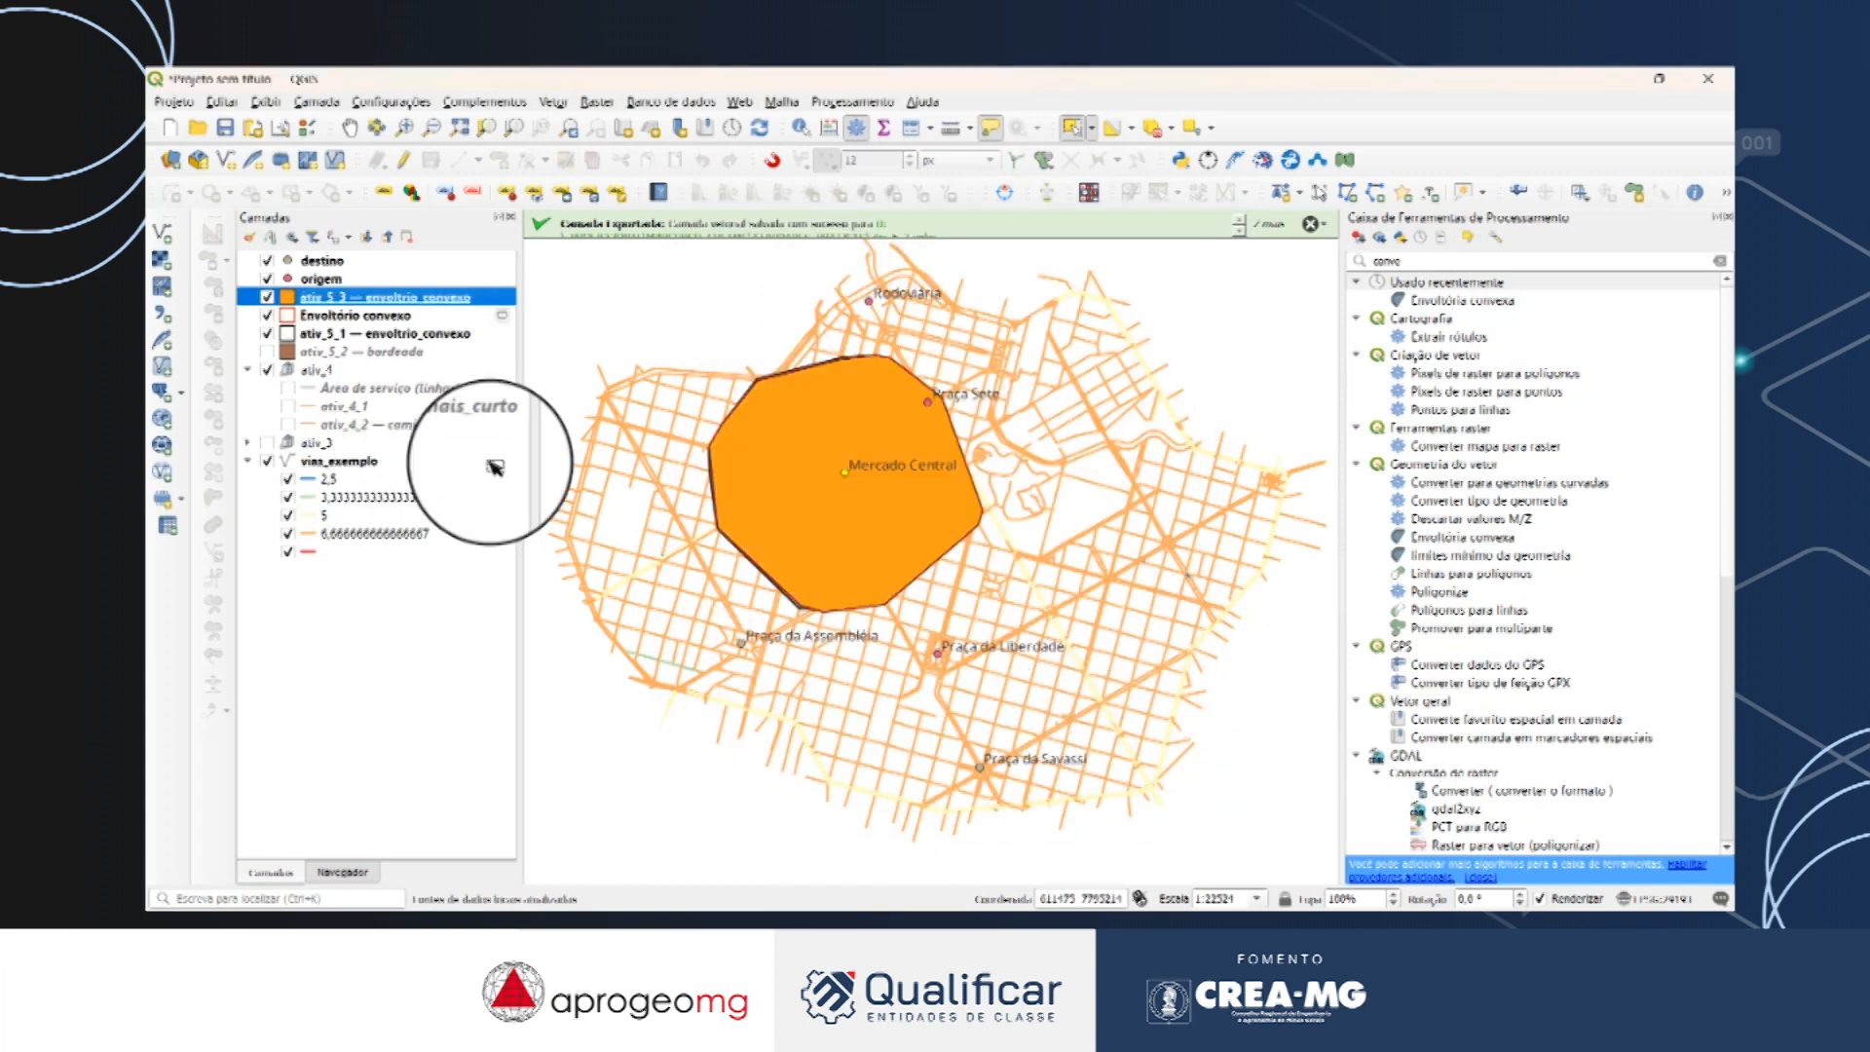
Remove the temporary Envoltório convexo layer from the project.
left_click(326, 315)
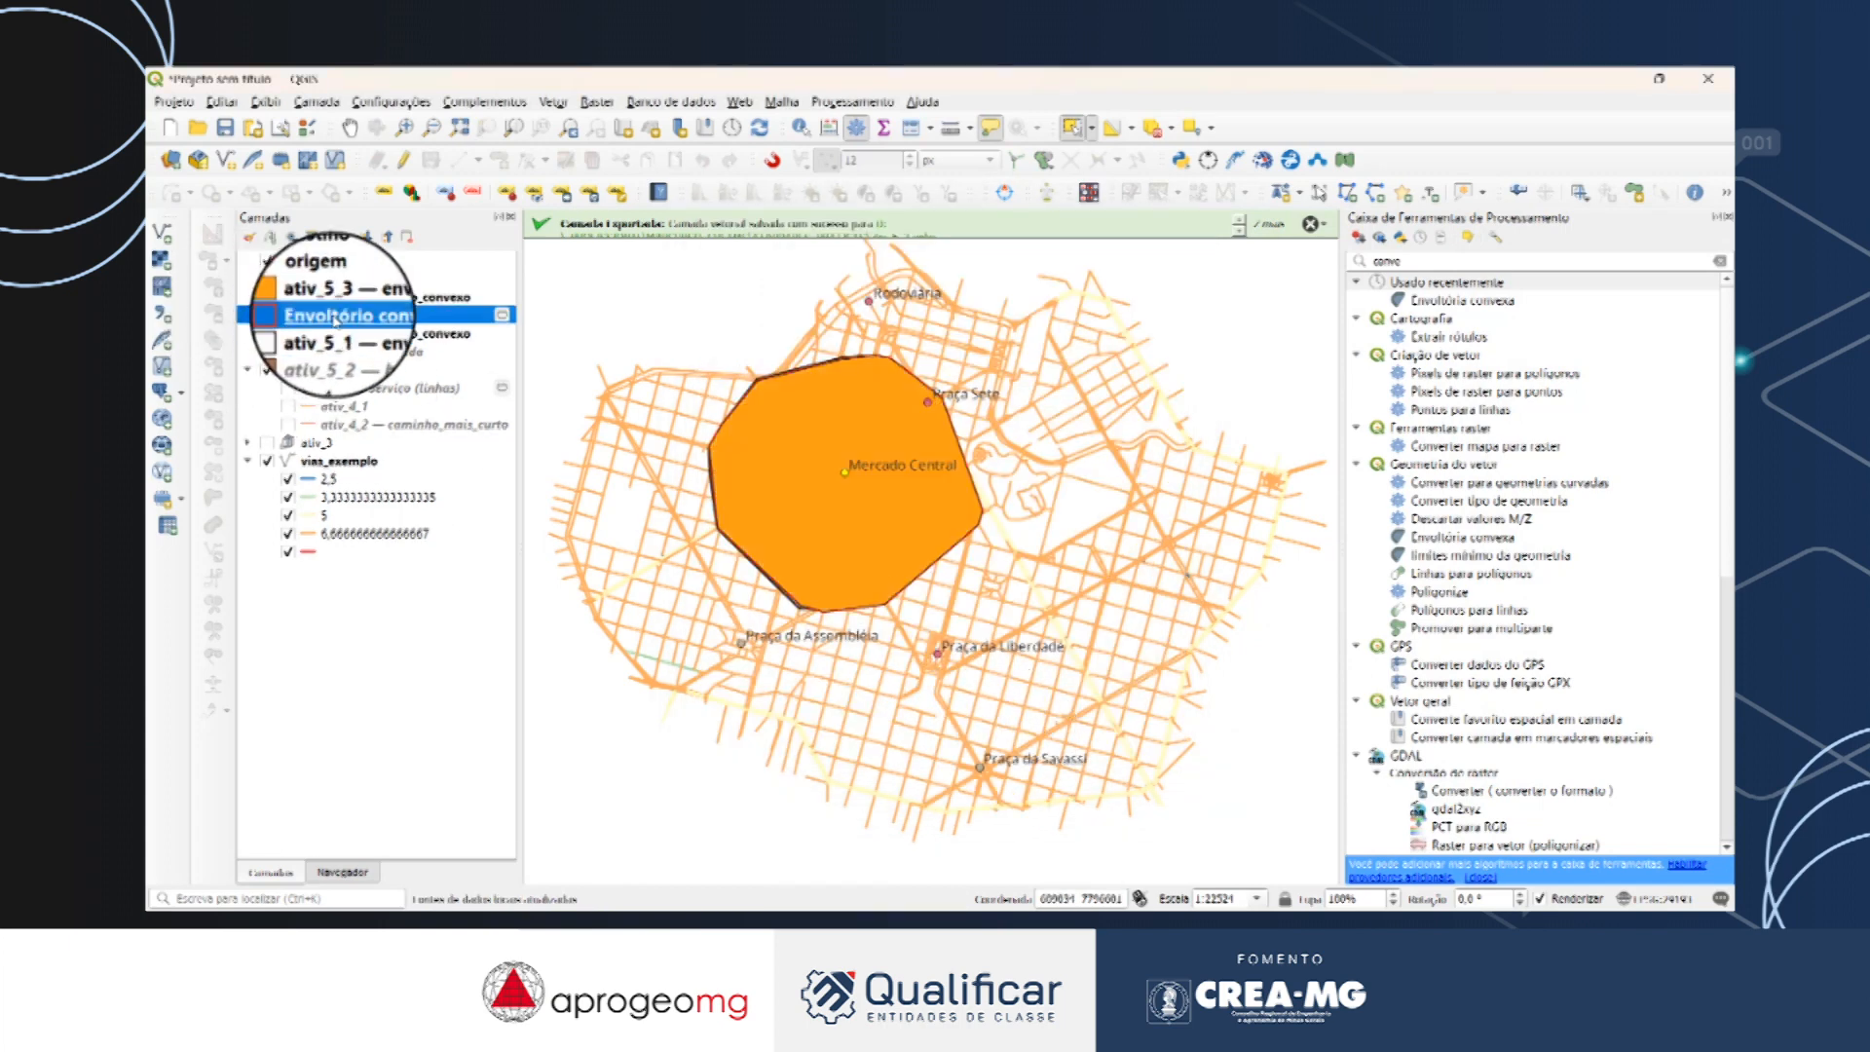
right_click(333, 315)
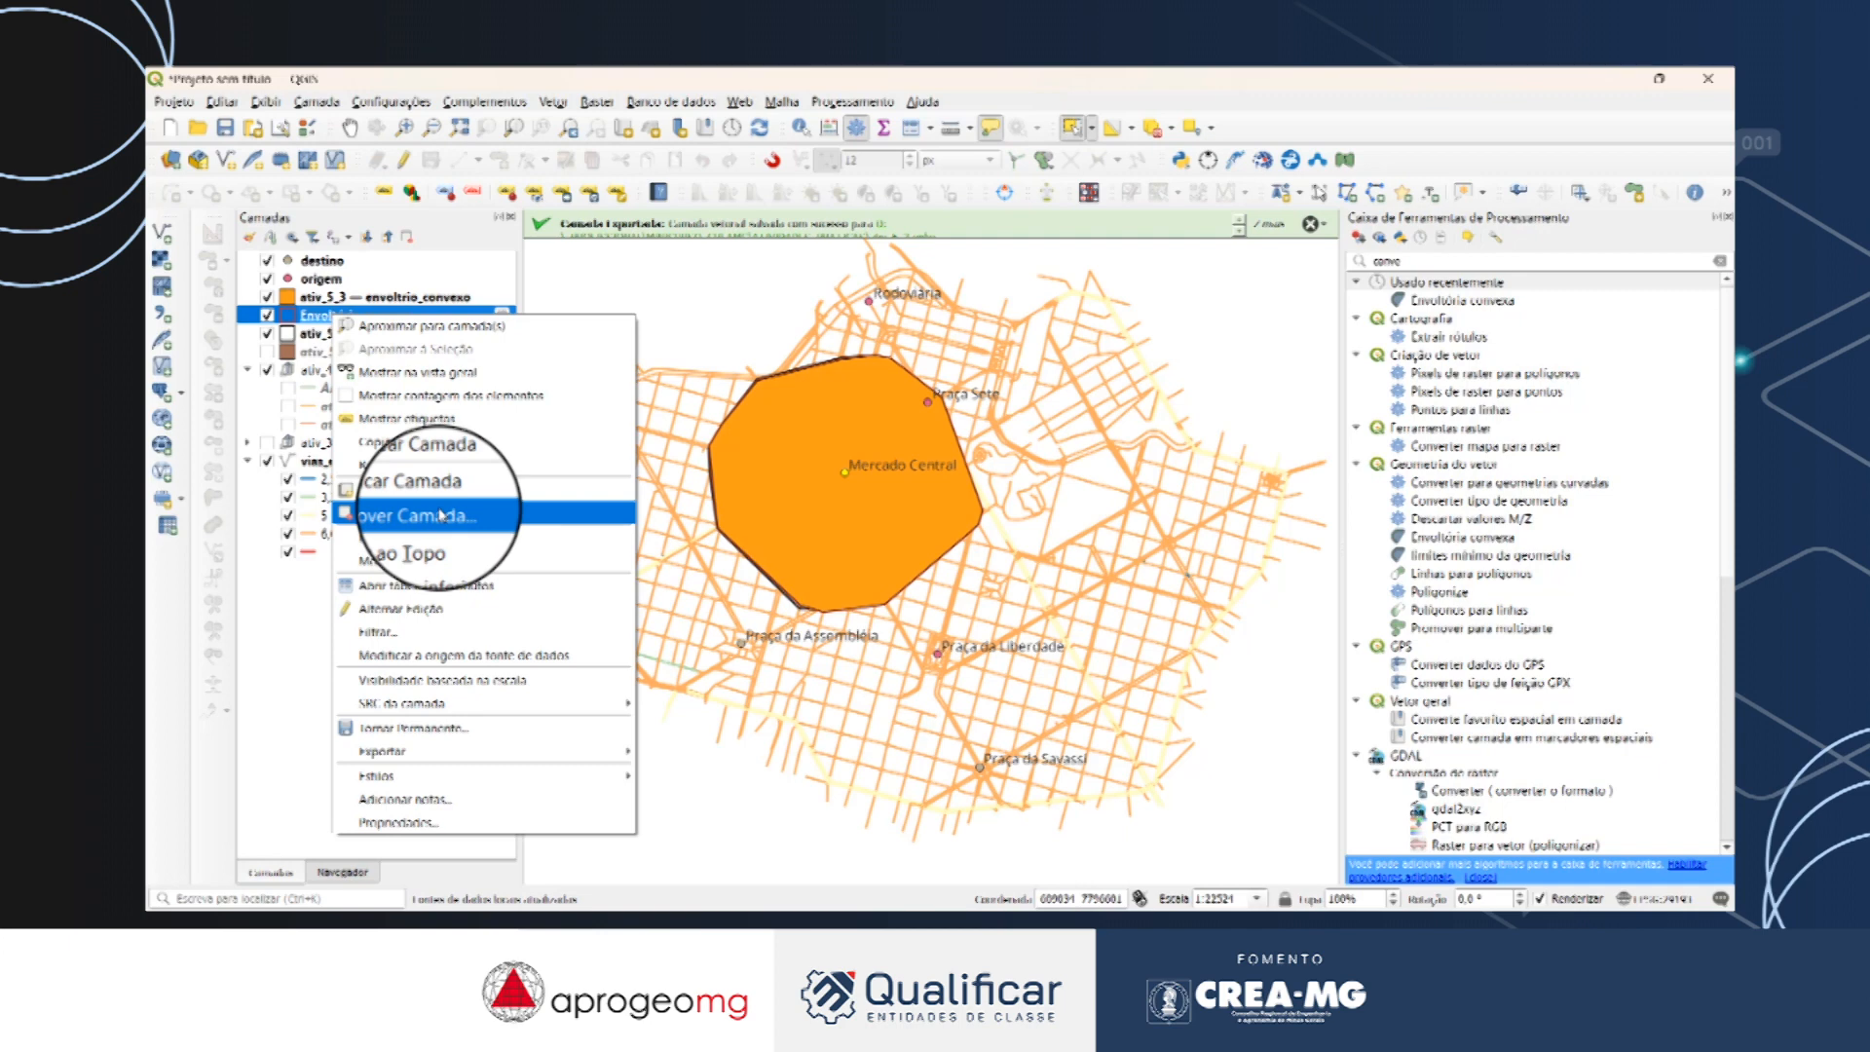
left_click(441, 514)
left_click(959, 519)
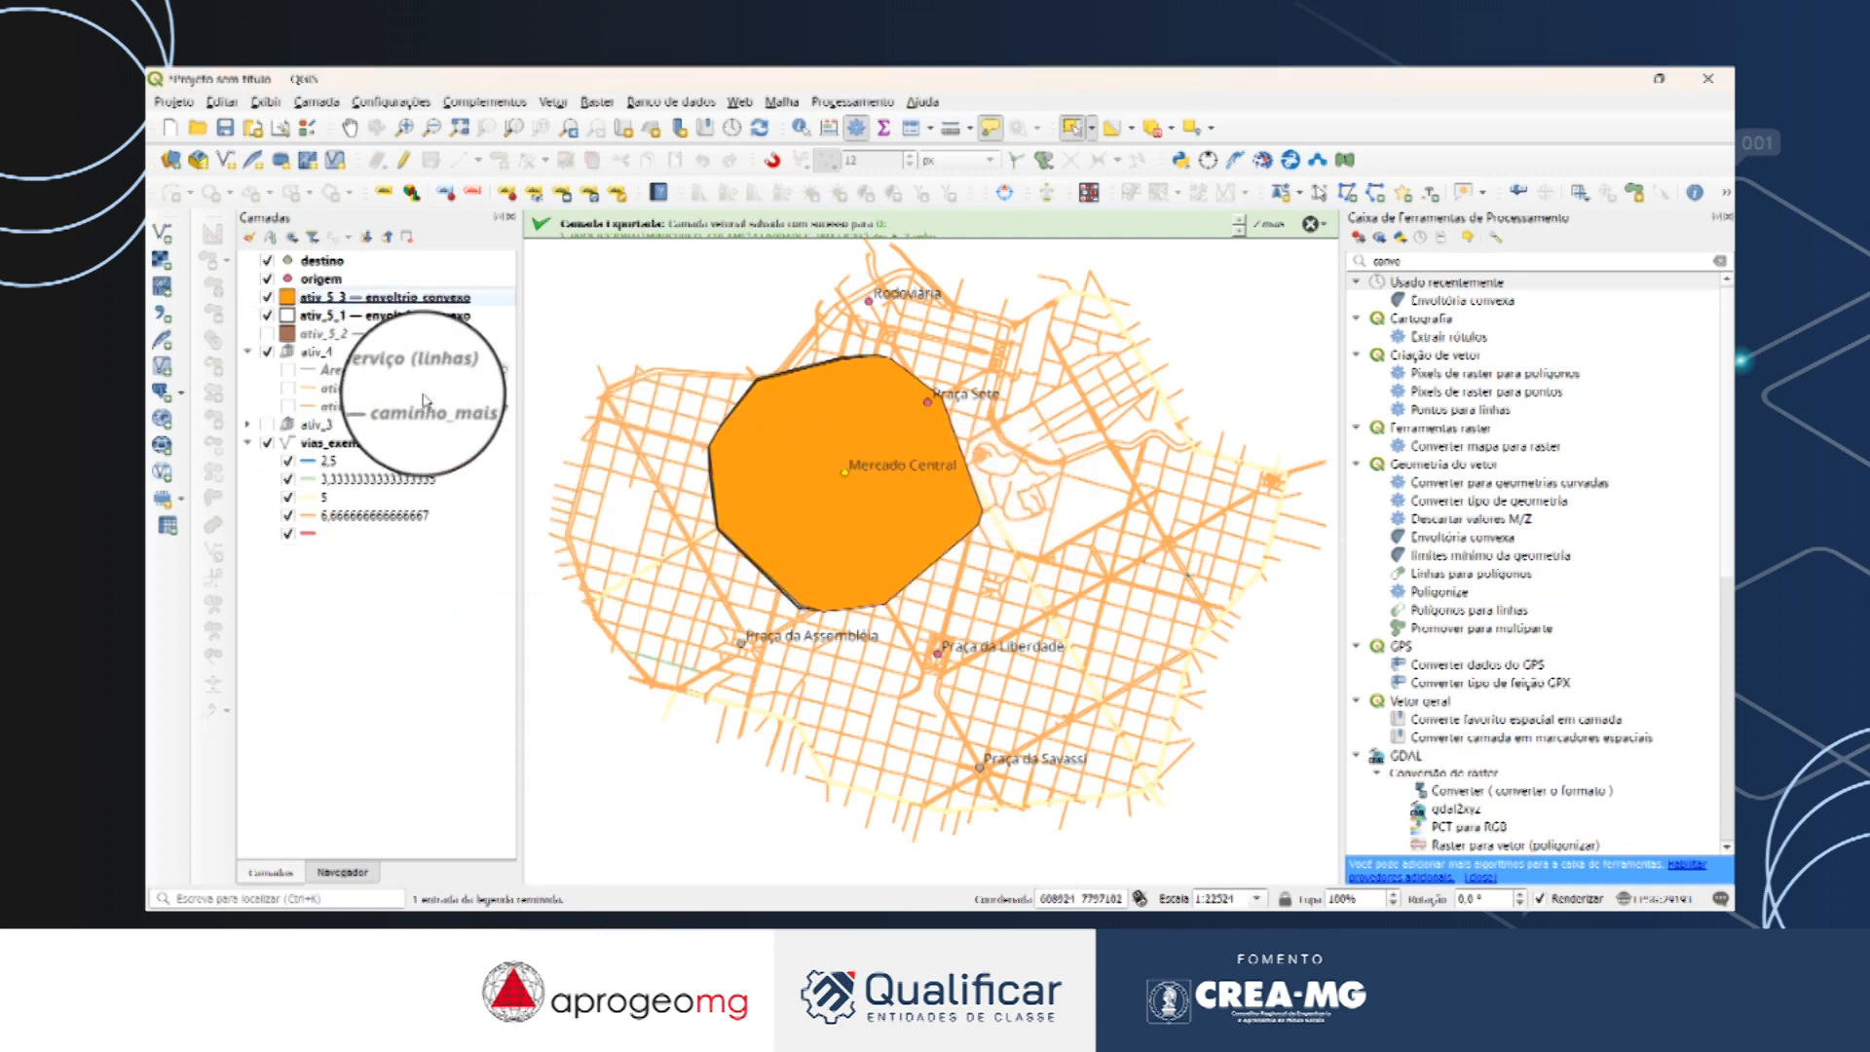
Remove the temporary Área de serviço (linhas) layer from the project and switch to the MINICURSO course page in Chrome.
left_click(390, 370)
right_click(398, 370)
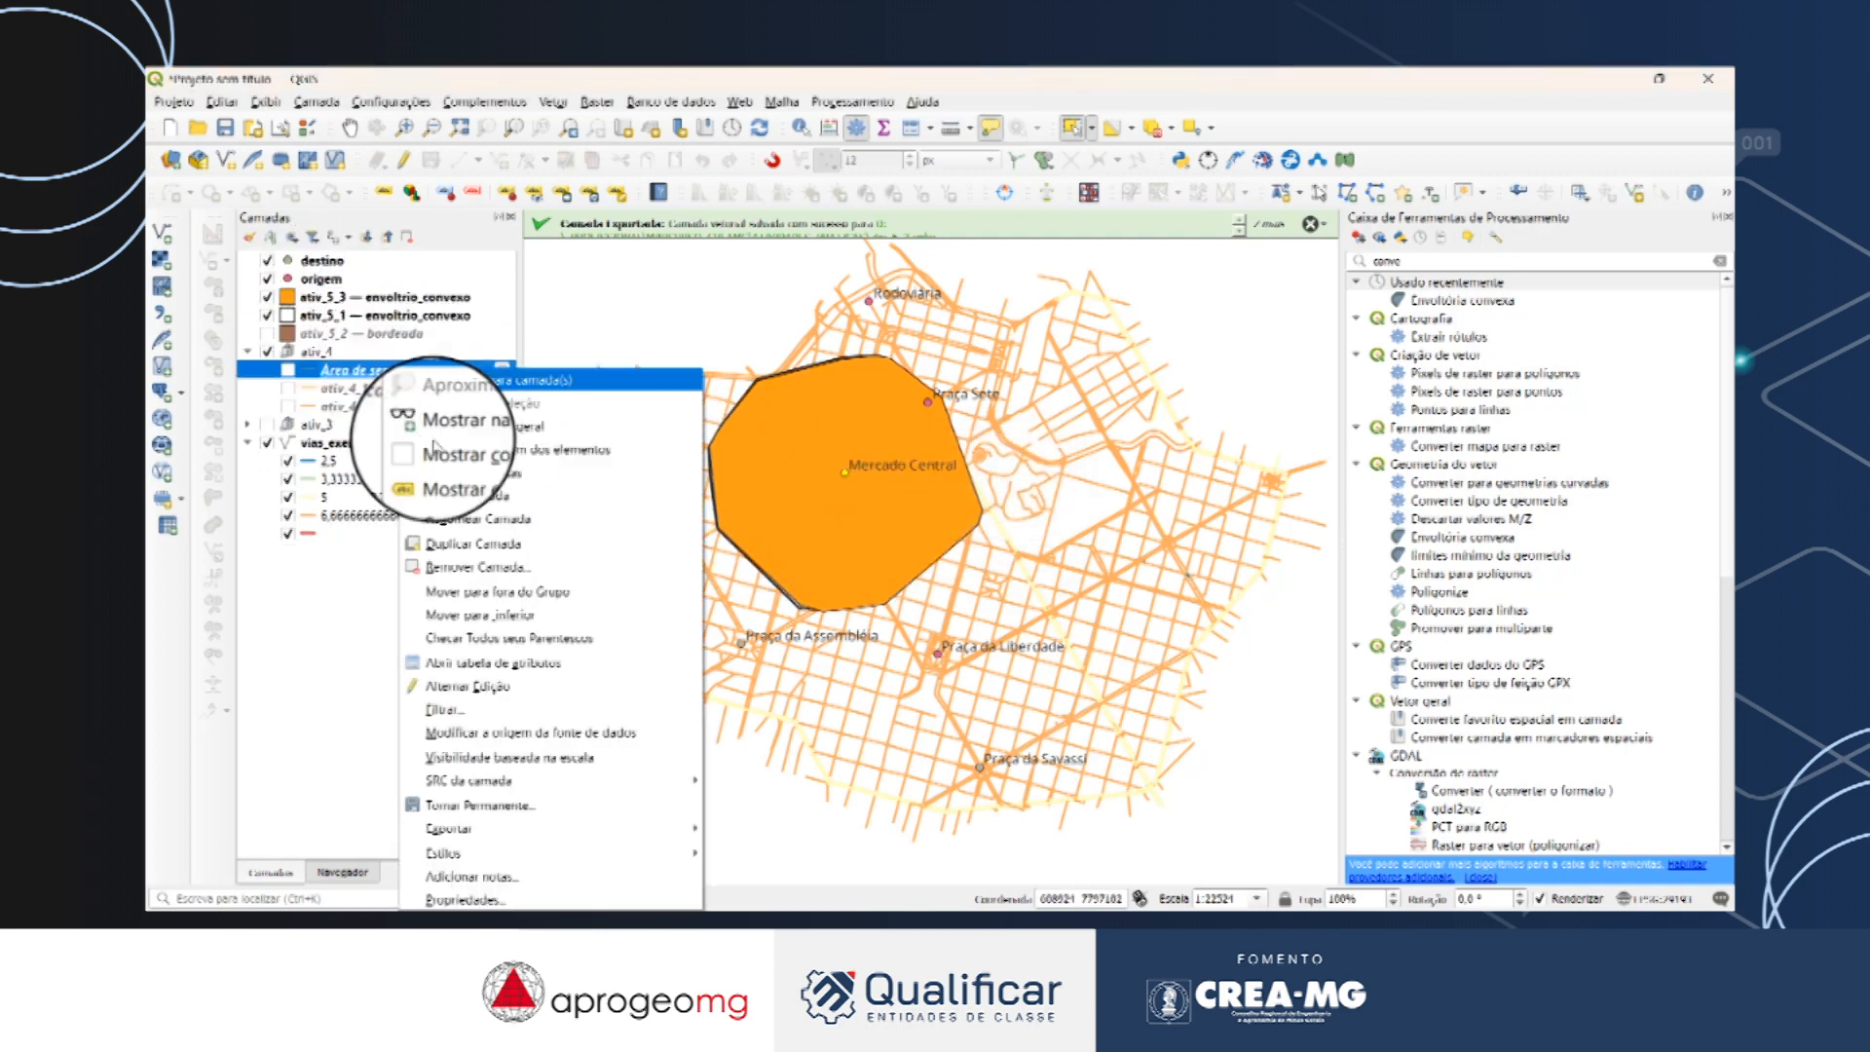
left_click(443, 566)
left_click(952, 526)
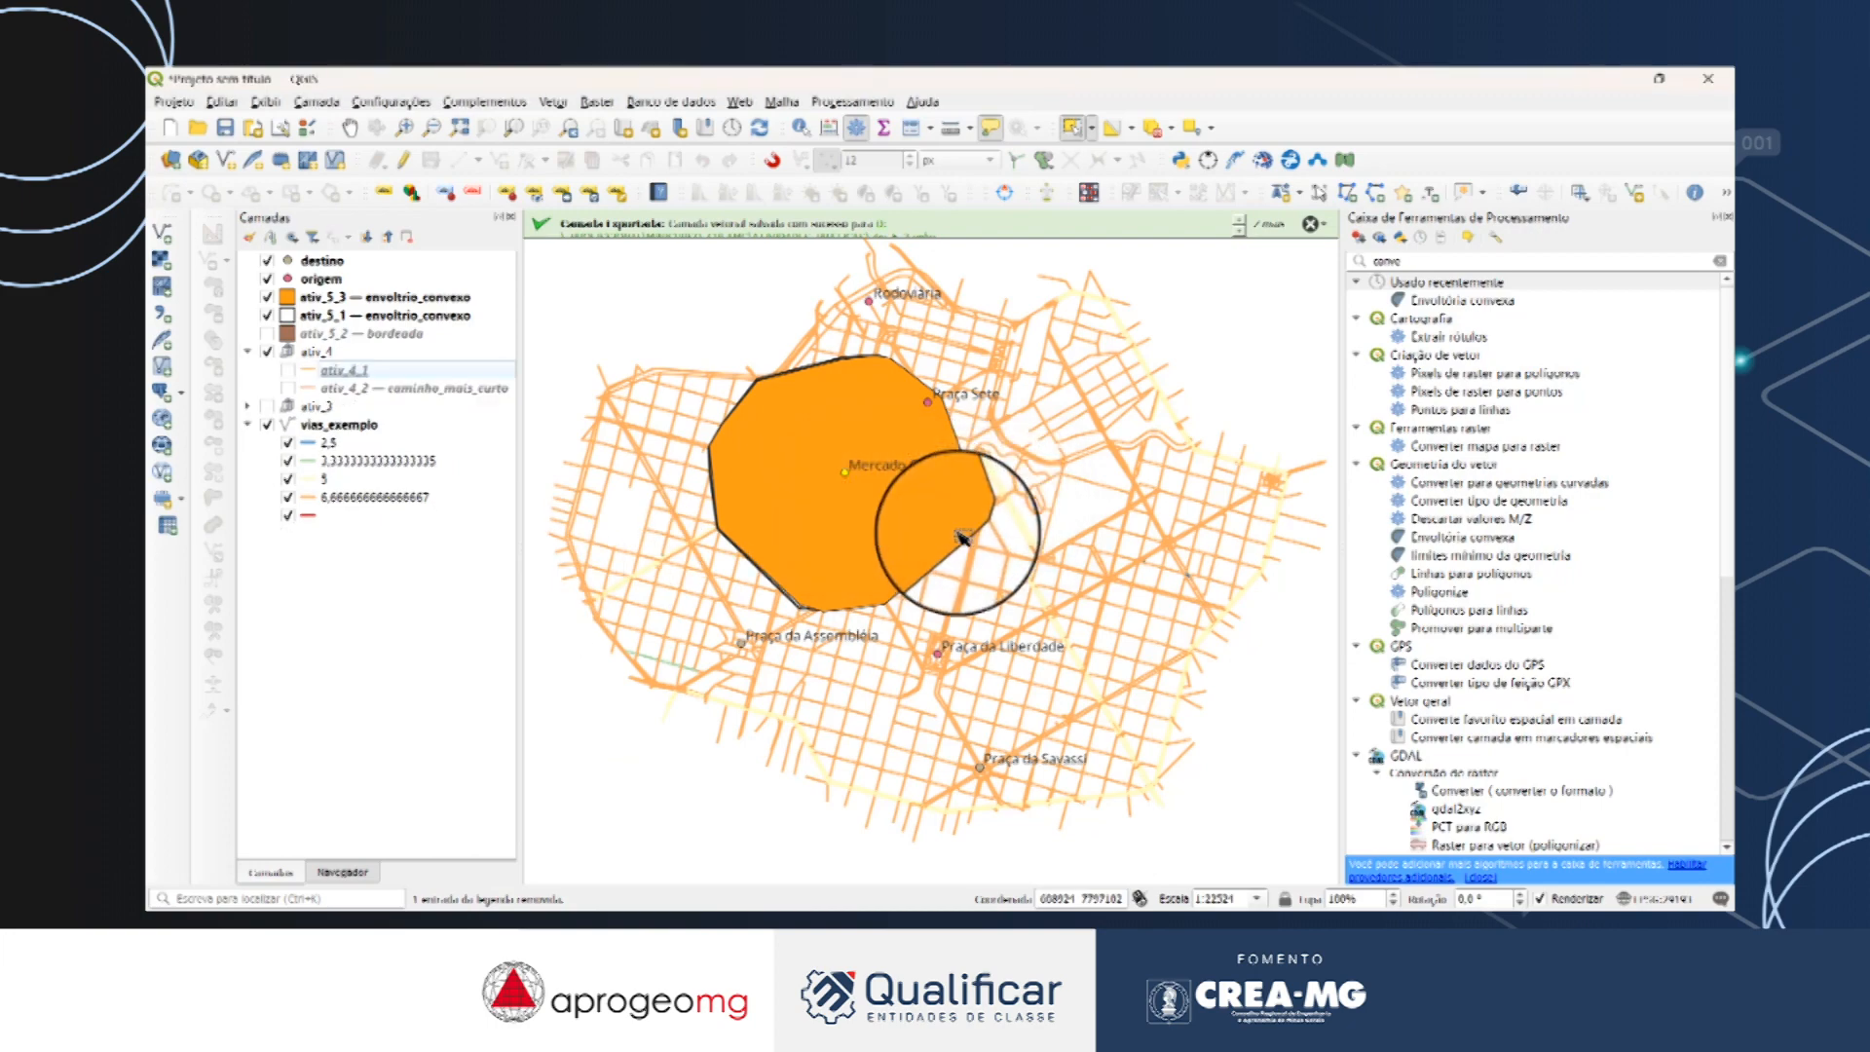
mouse_move(1003, 901)
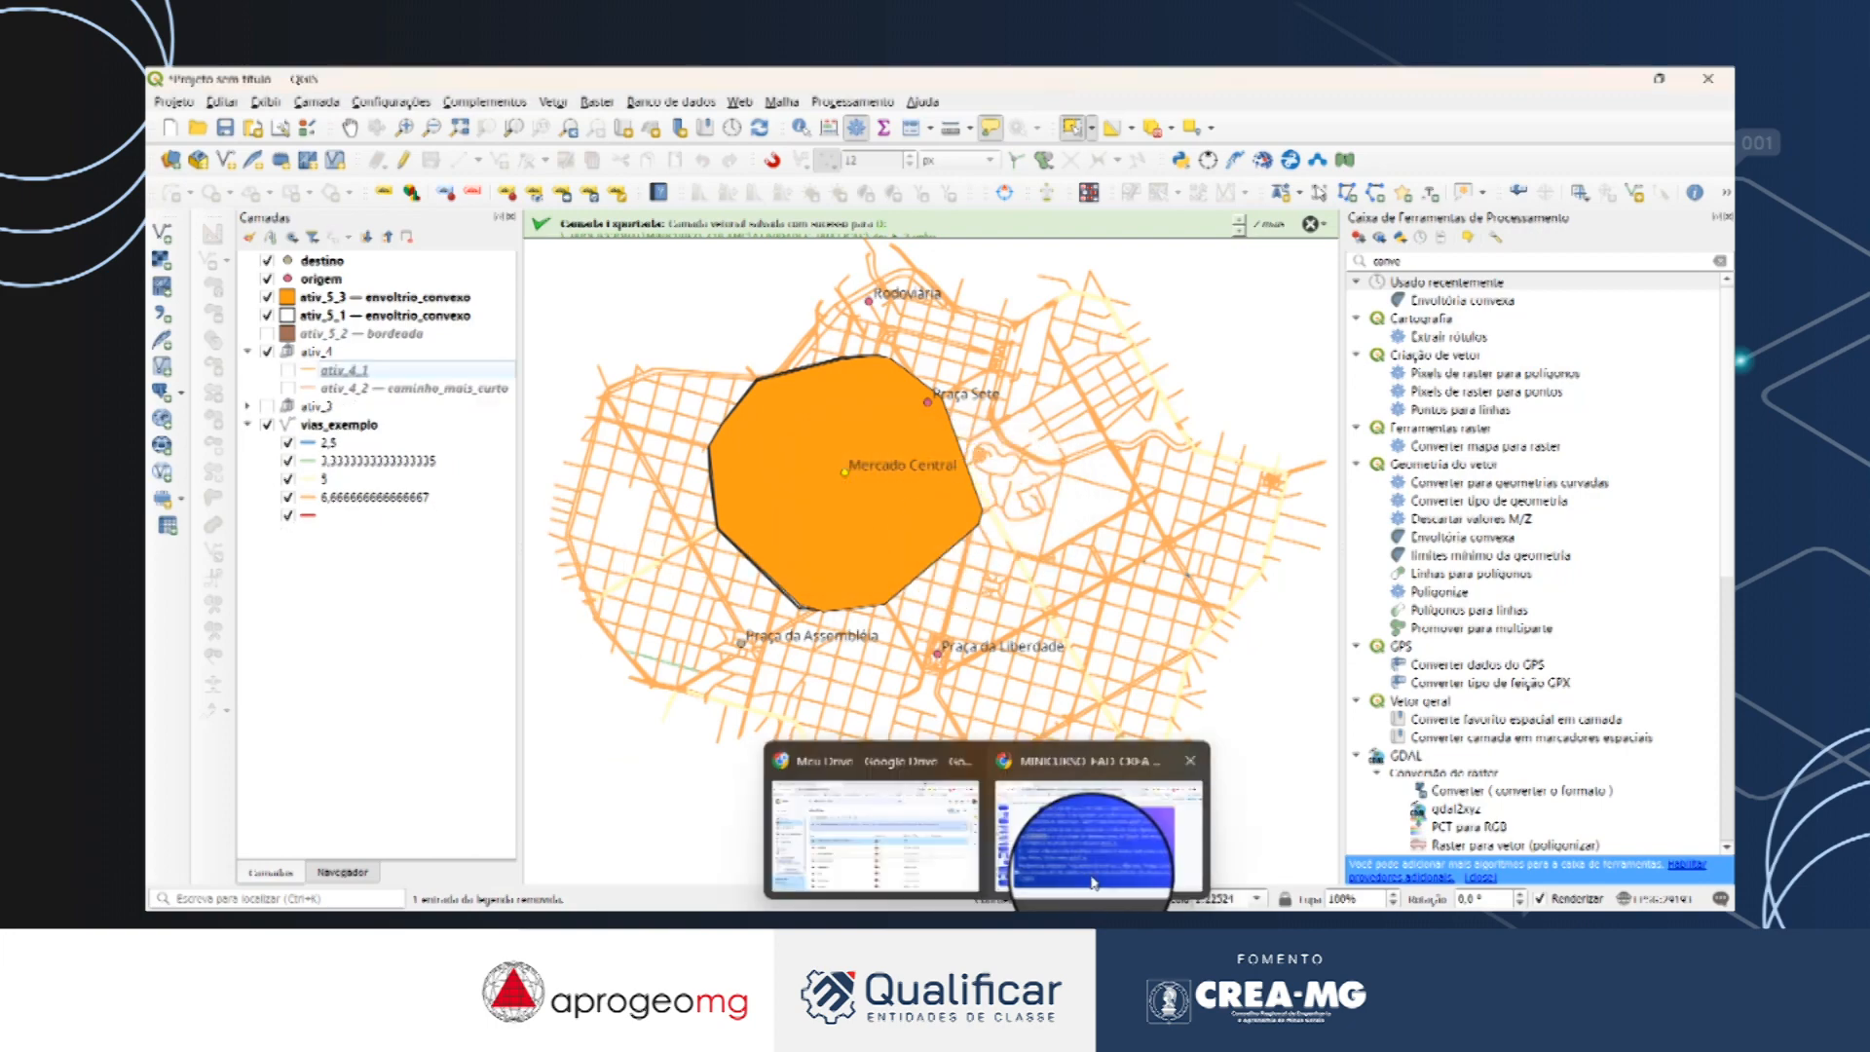
left_click(1093, 882)
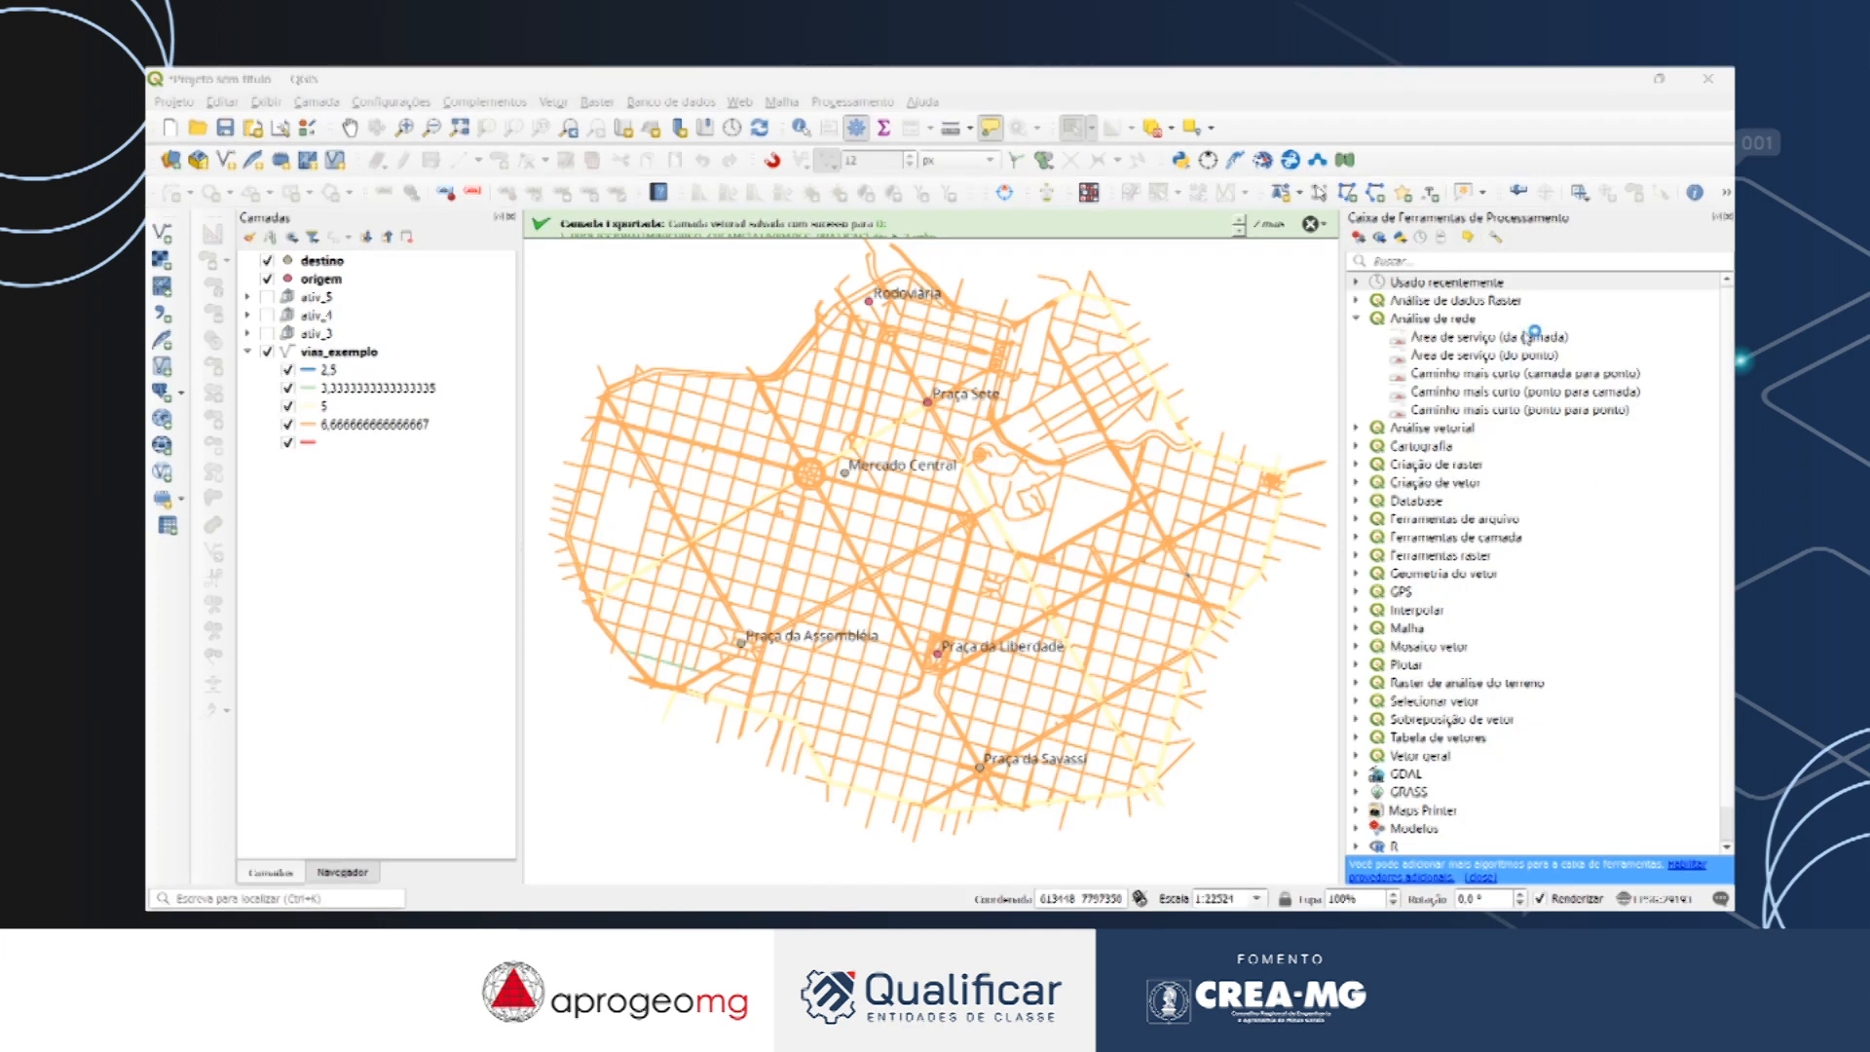
Configure Área de serviço (da camada) with network vias_exemplo, start points origem, travel cost 832,8, default speed 5 km/h and topology tolerance 10 metres.
double_click(1490, 337)
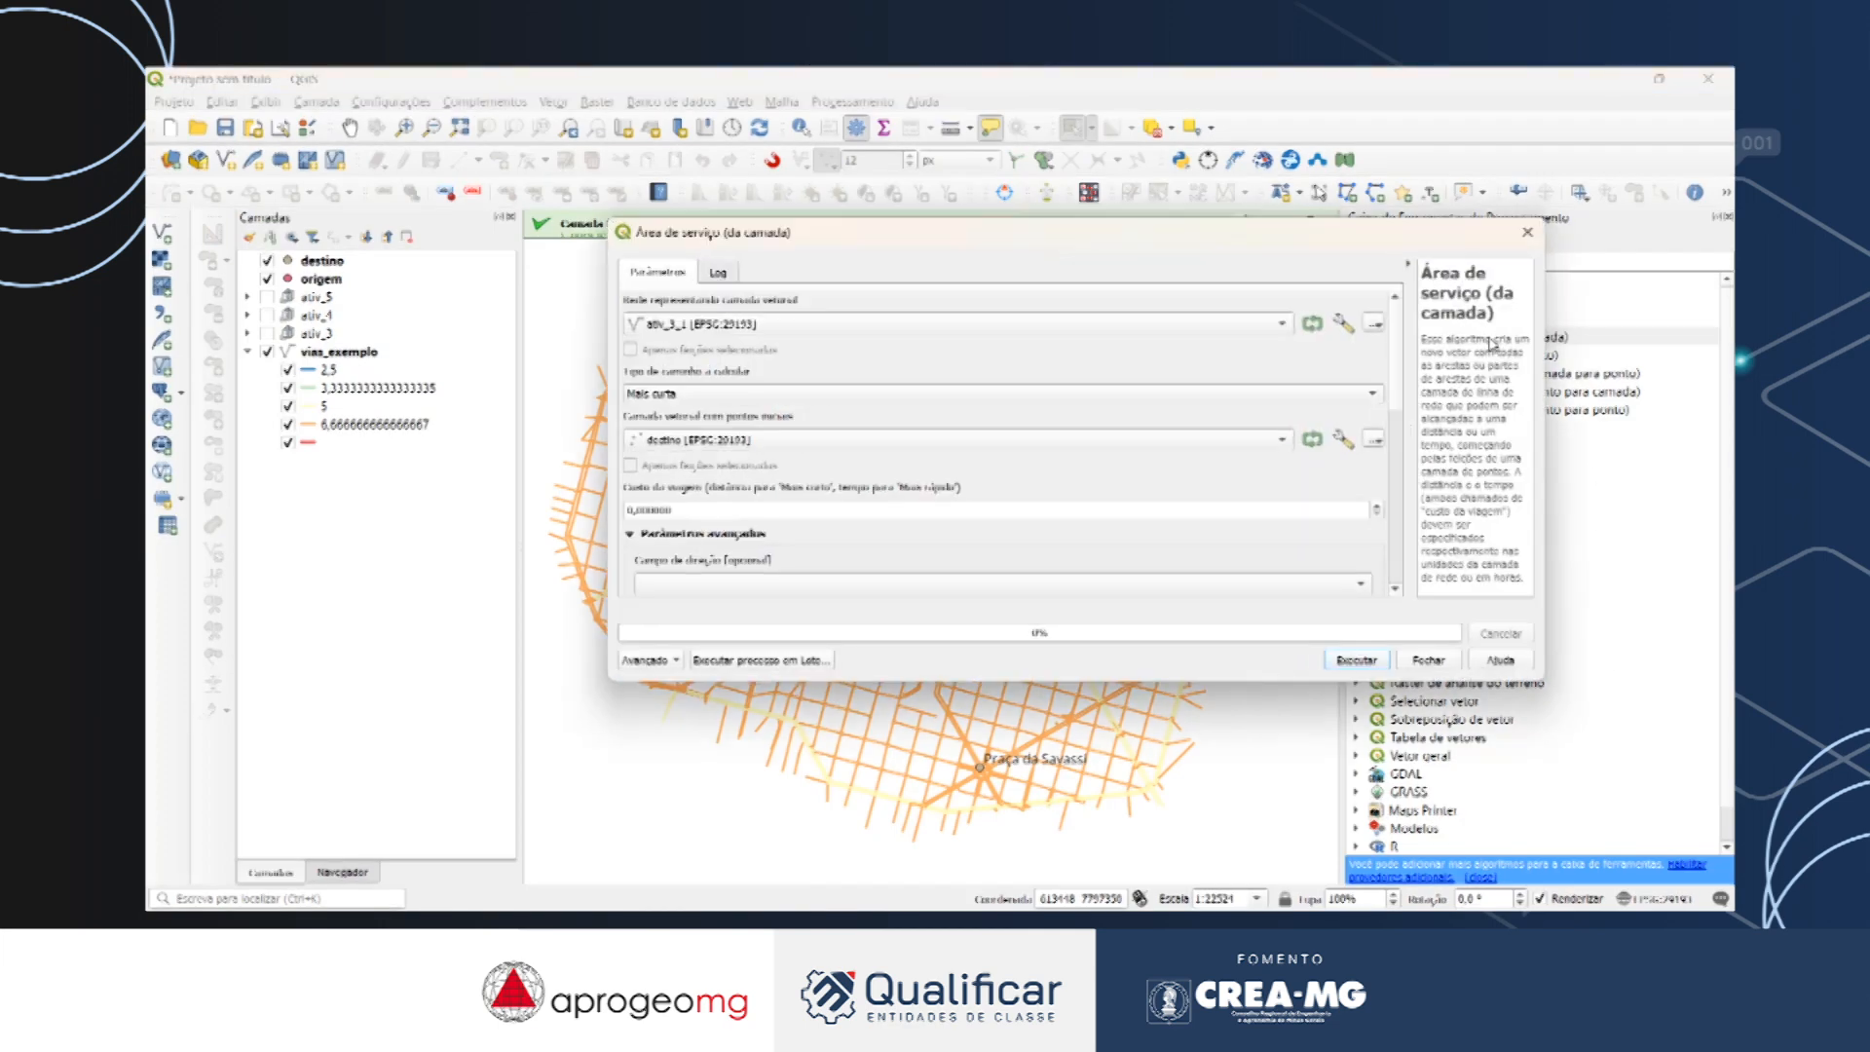
left_click(801, 450)
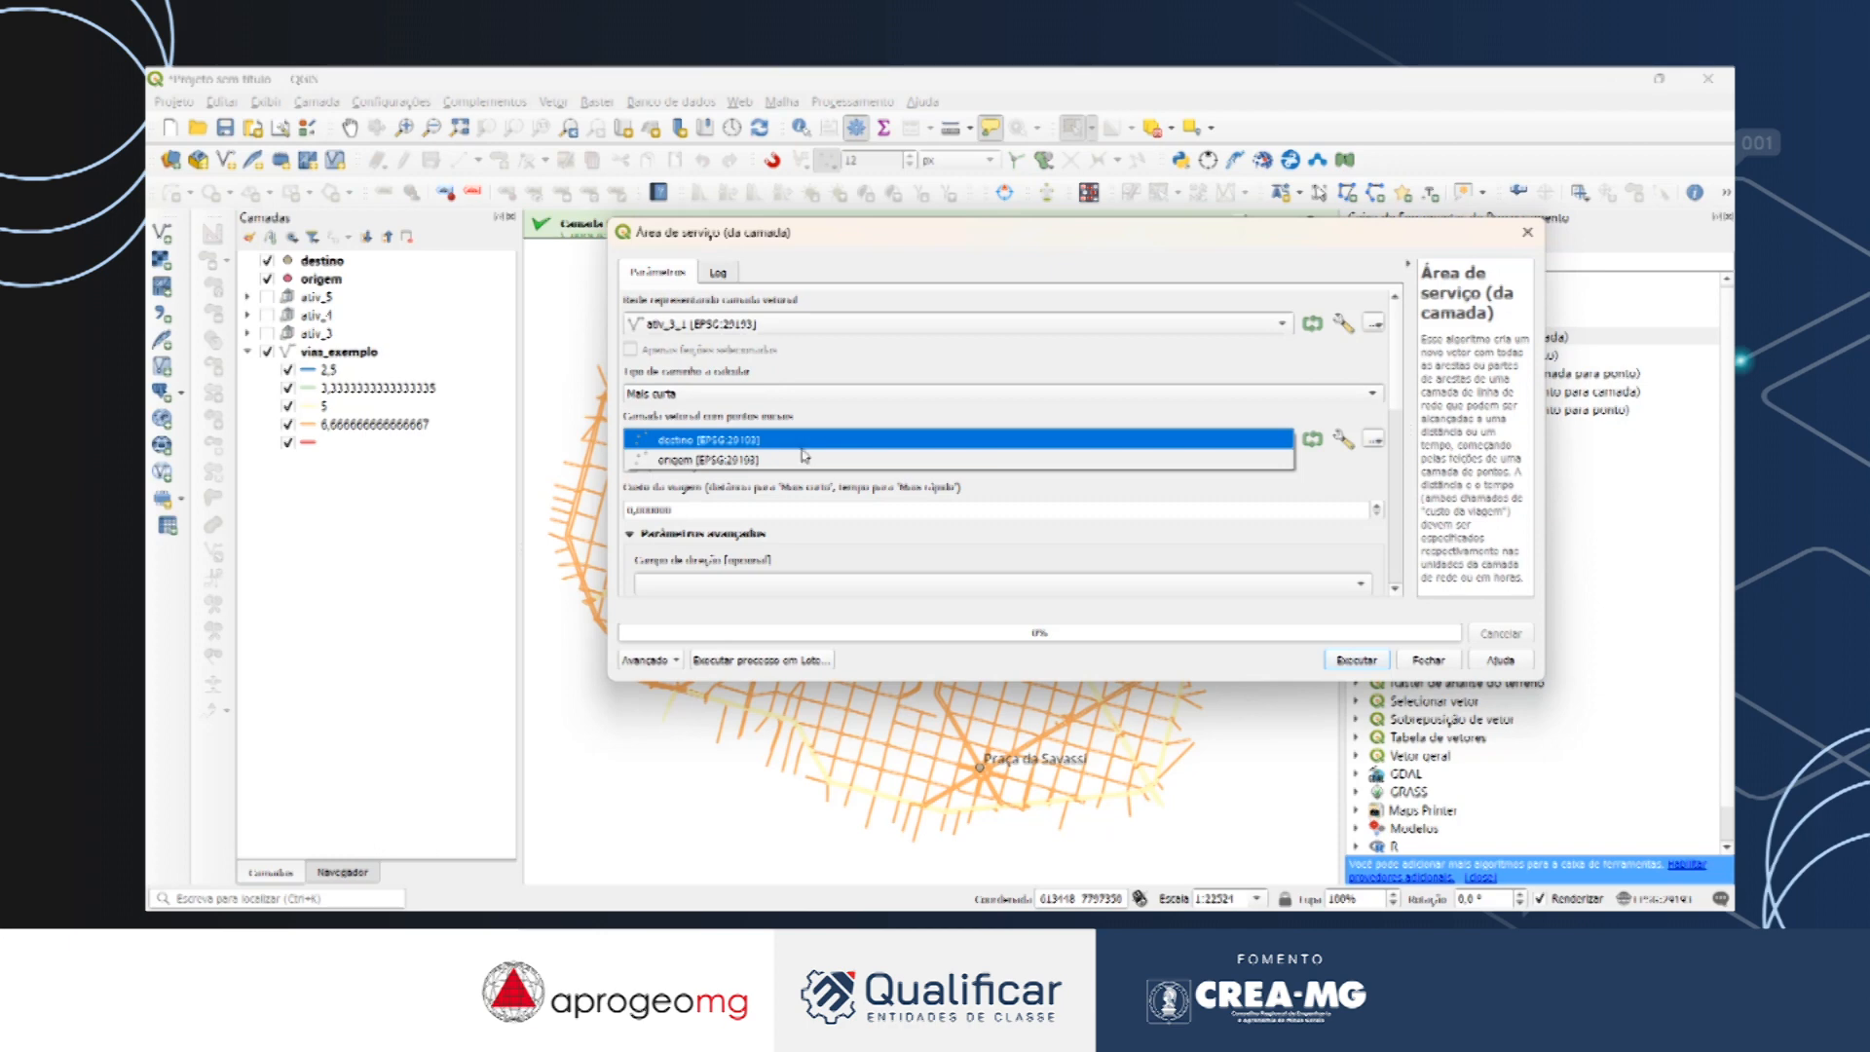
left_click(806, 458)
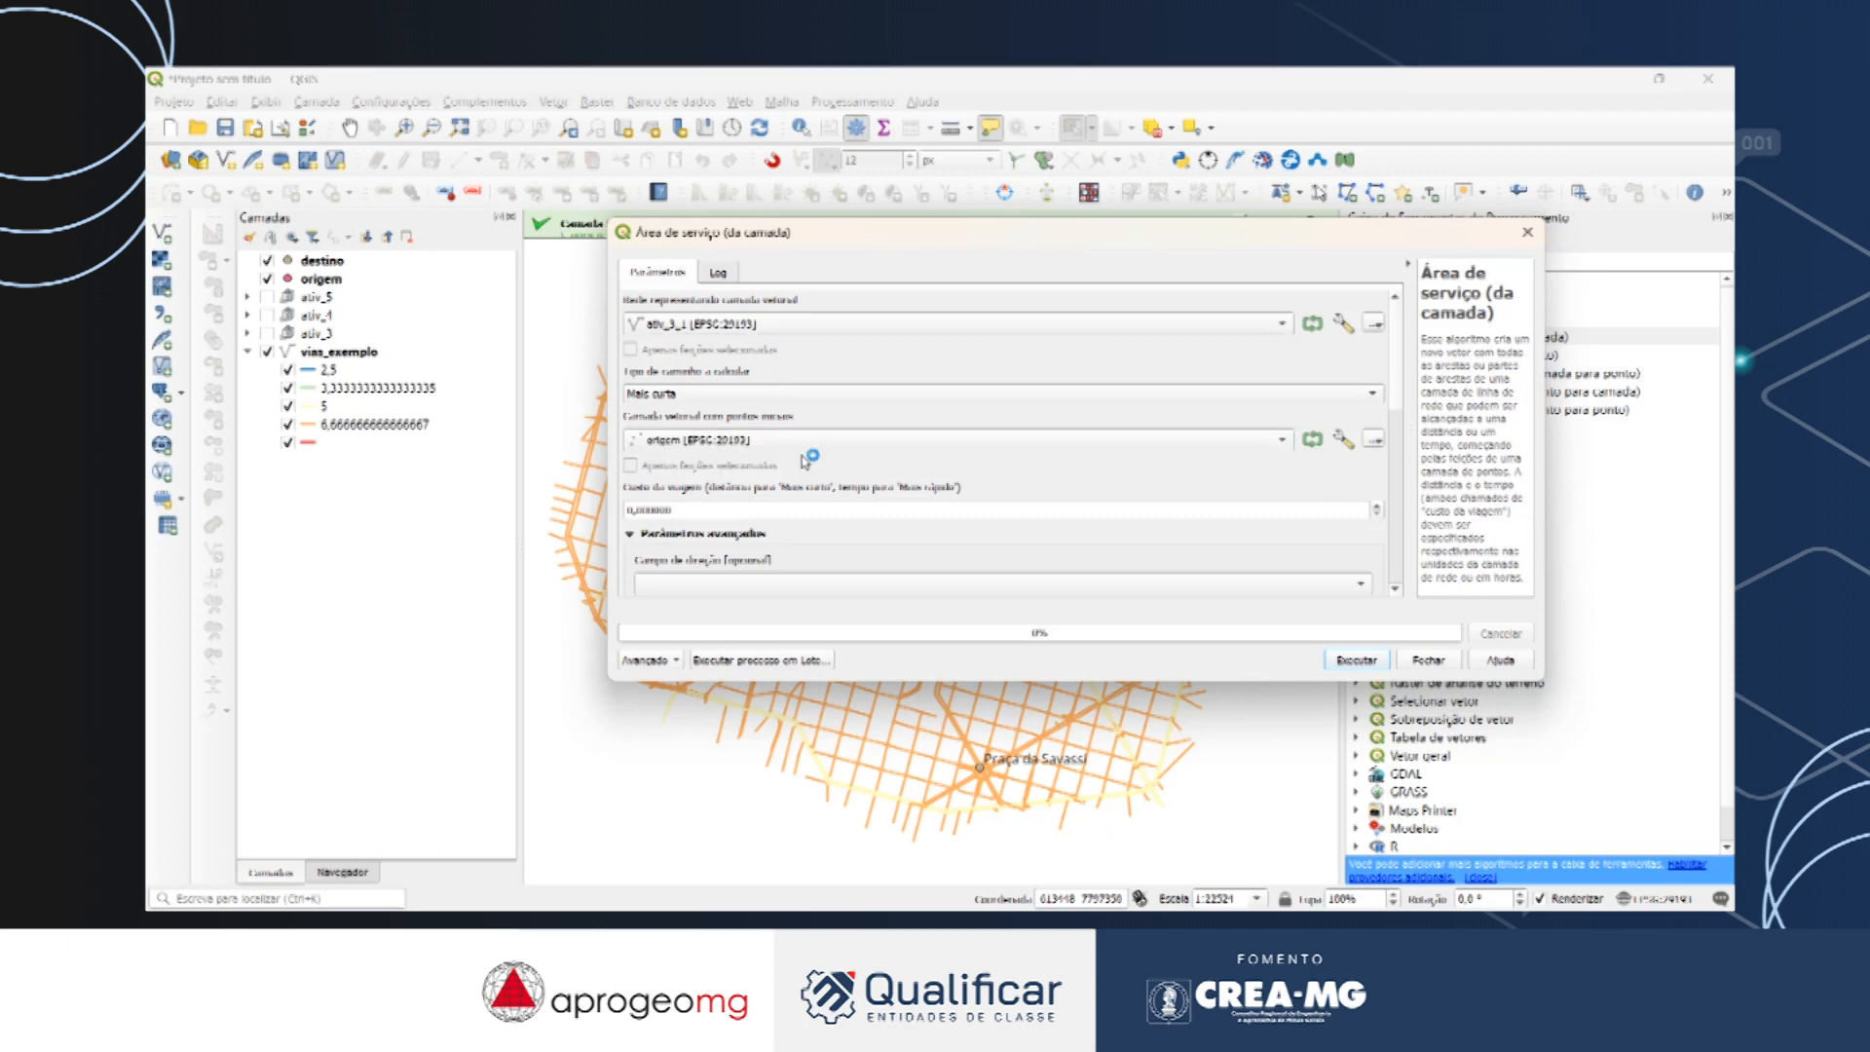
left_click(762, 329)
left_click(761, 425)
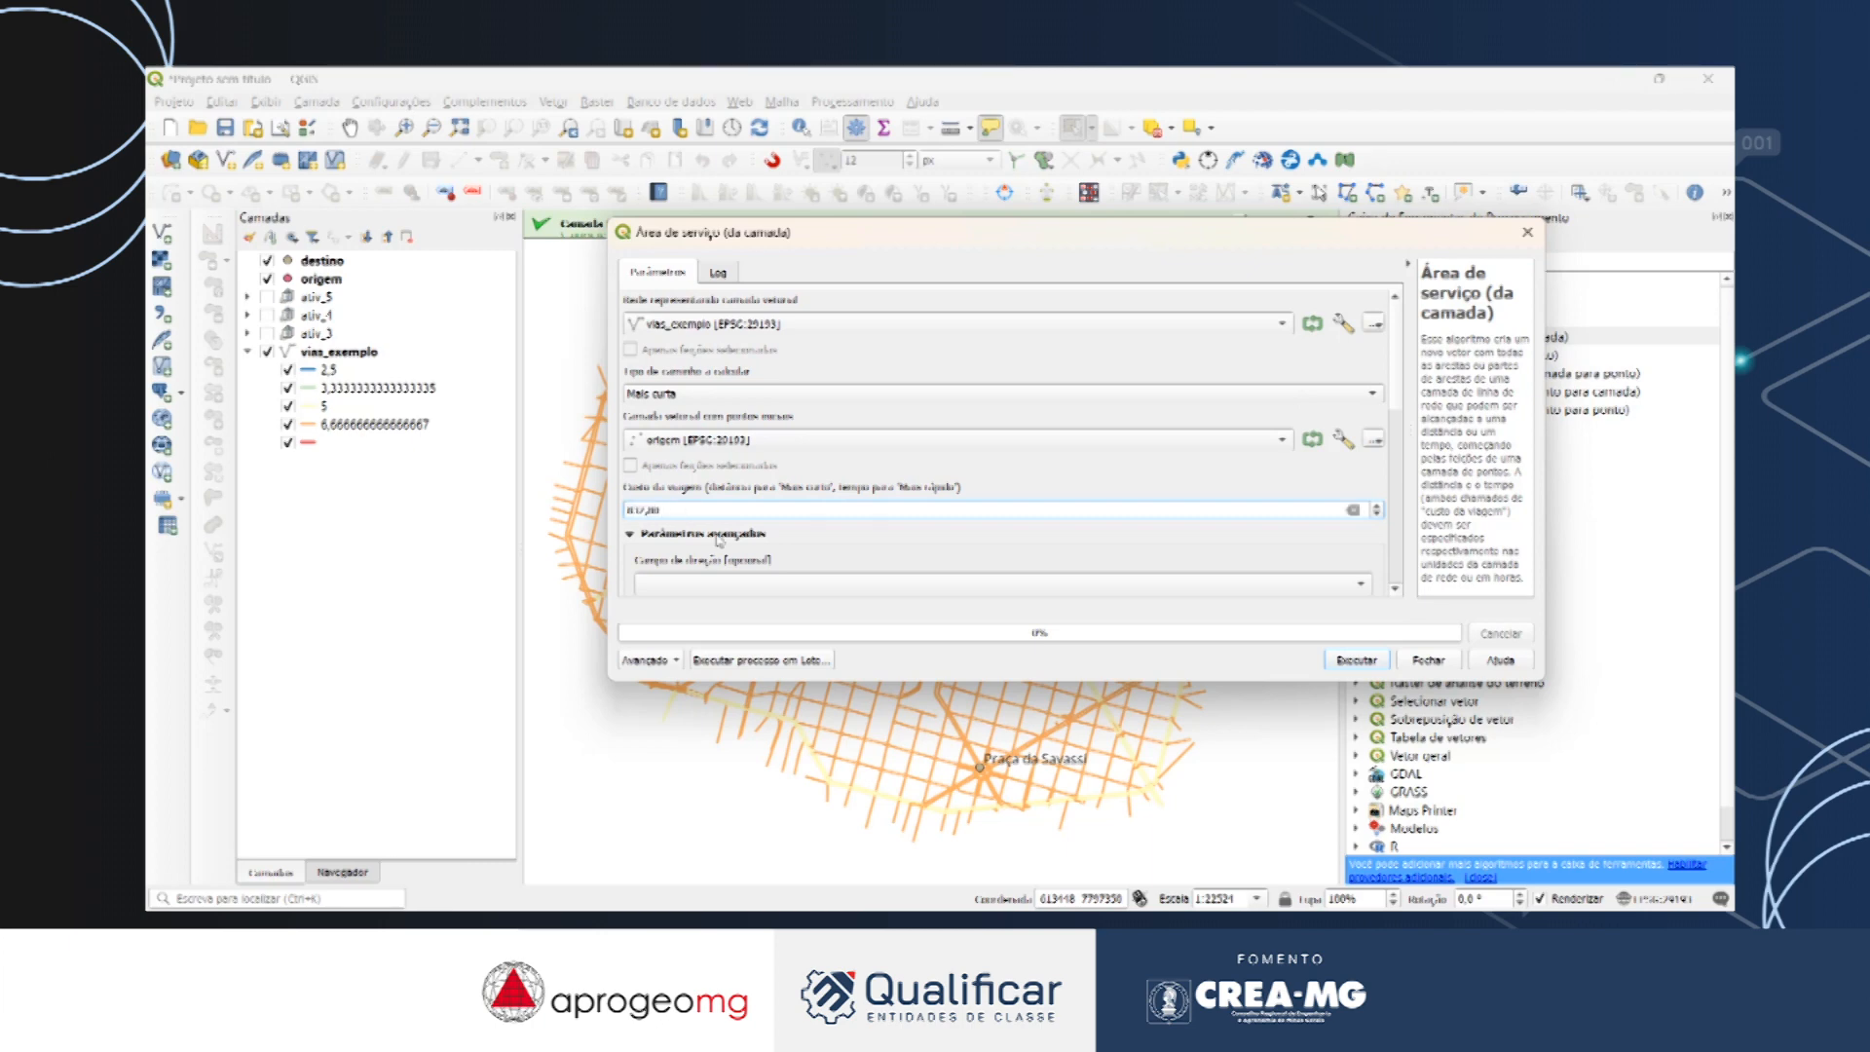
left_click_drag(1400, 380, 1395, 563)
double_click(704, 360)
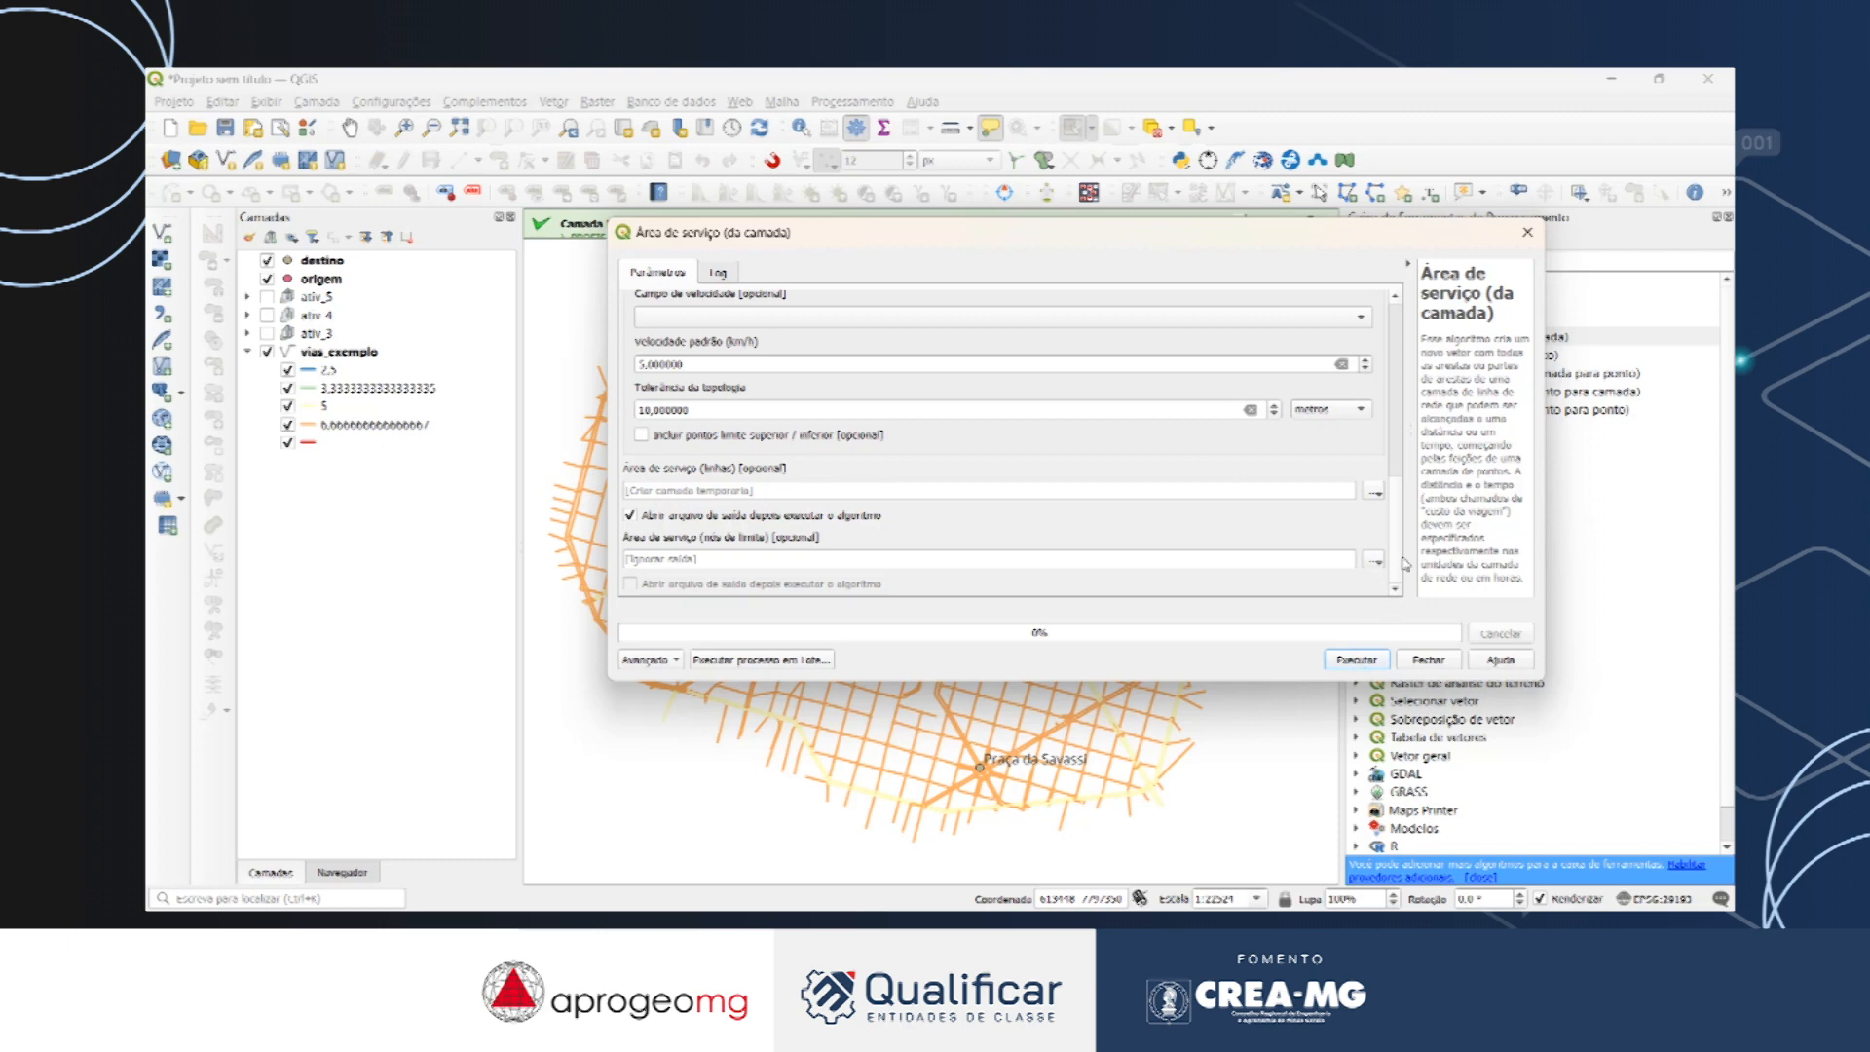
scroll(1403, 507, "up", 5)
scroll(1407, 516, "down", 5)
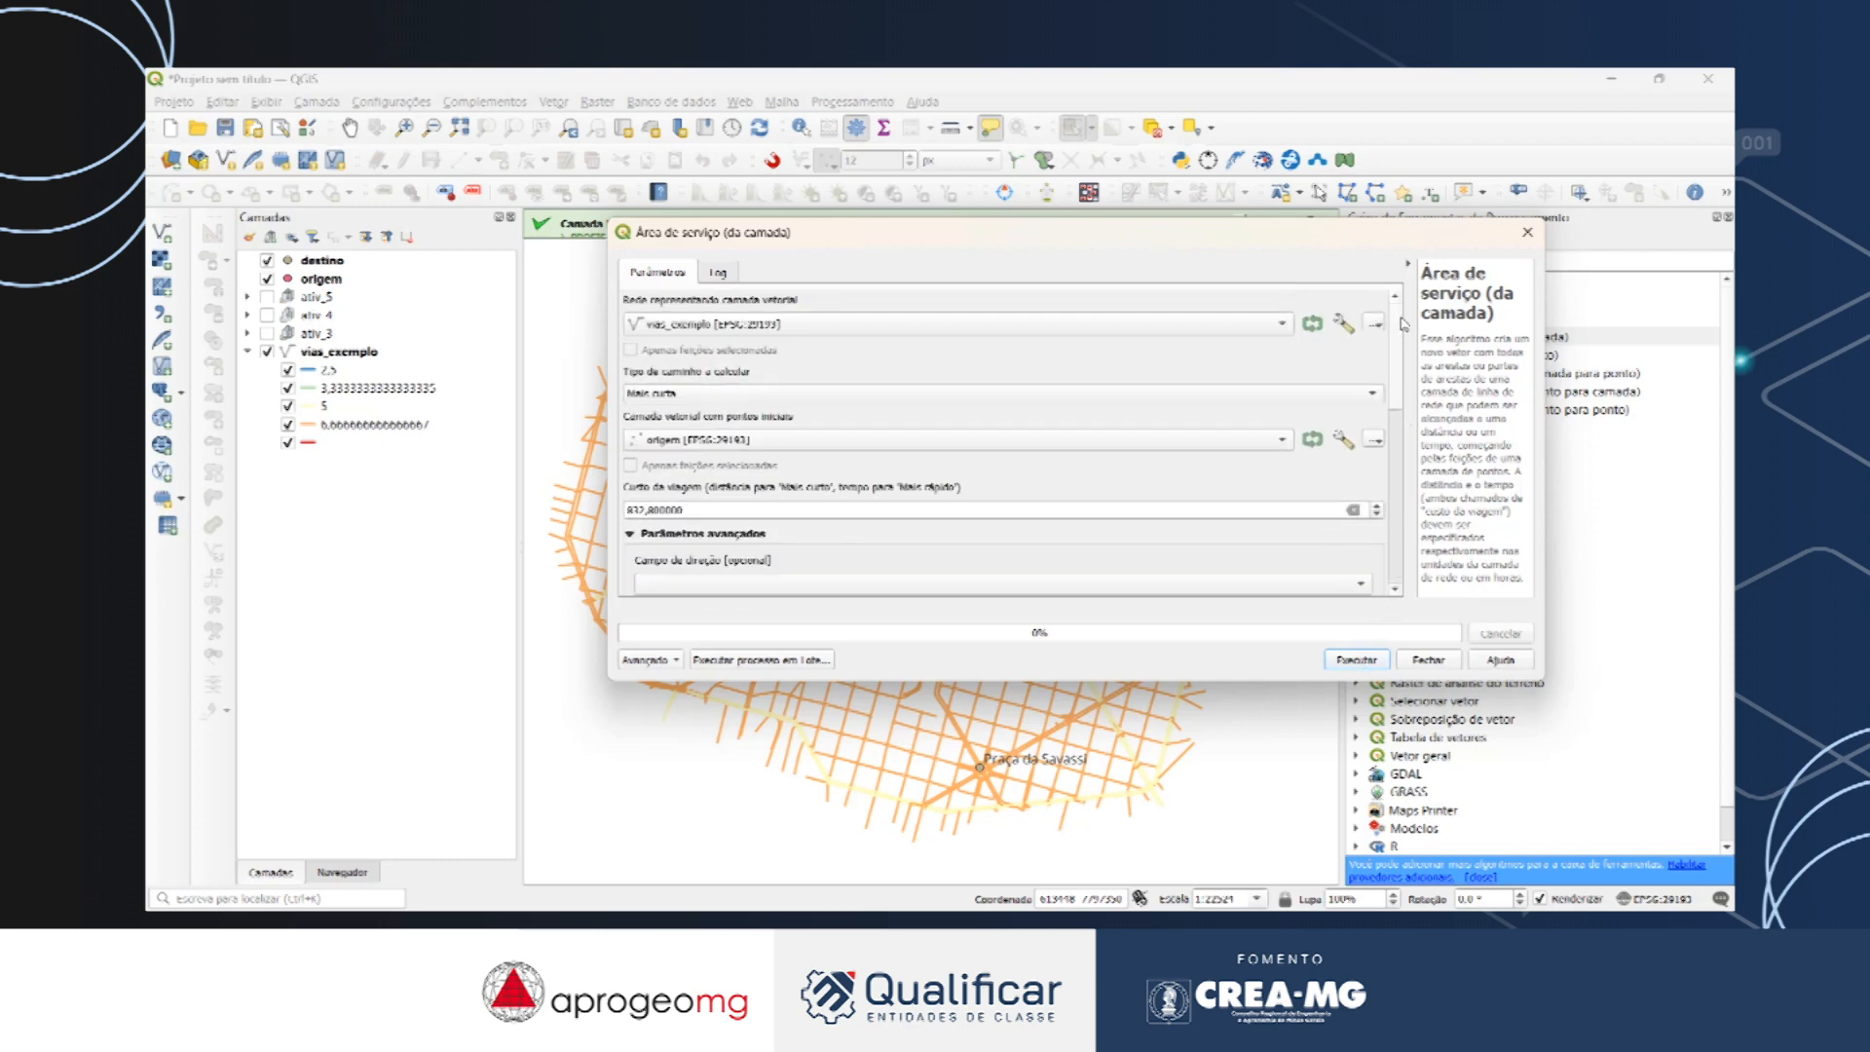
Run the layer-based service area calculation and isolate its result by hiding vias_exemplo and showing the ativ_5 group.
left_click(1368, 662)
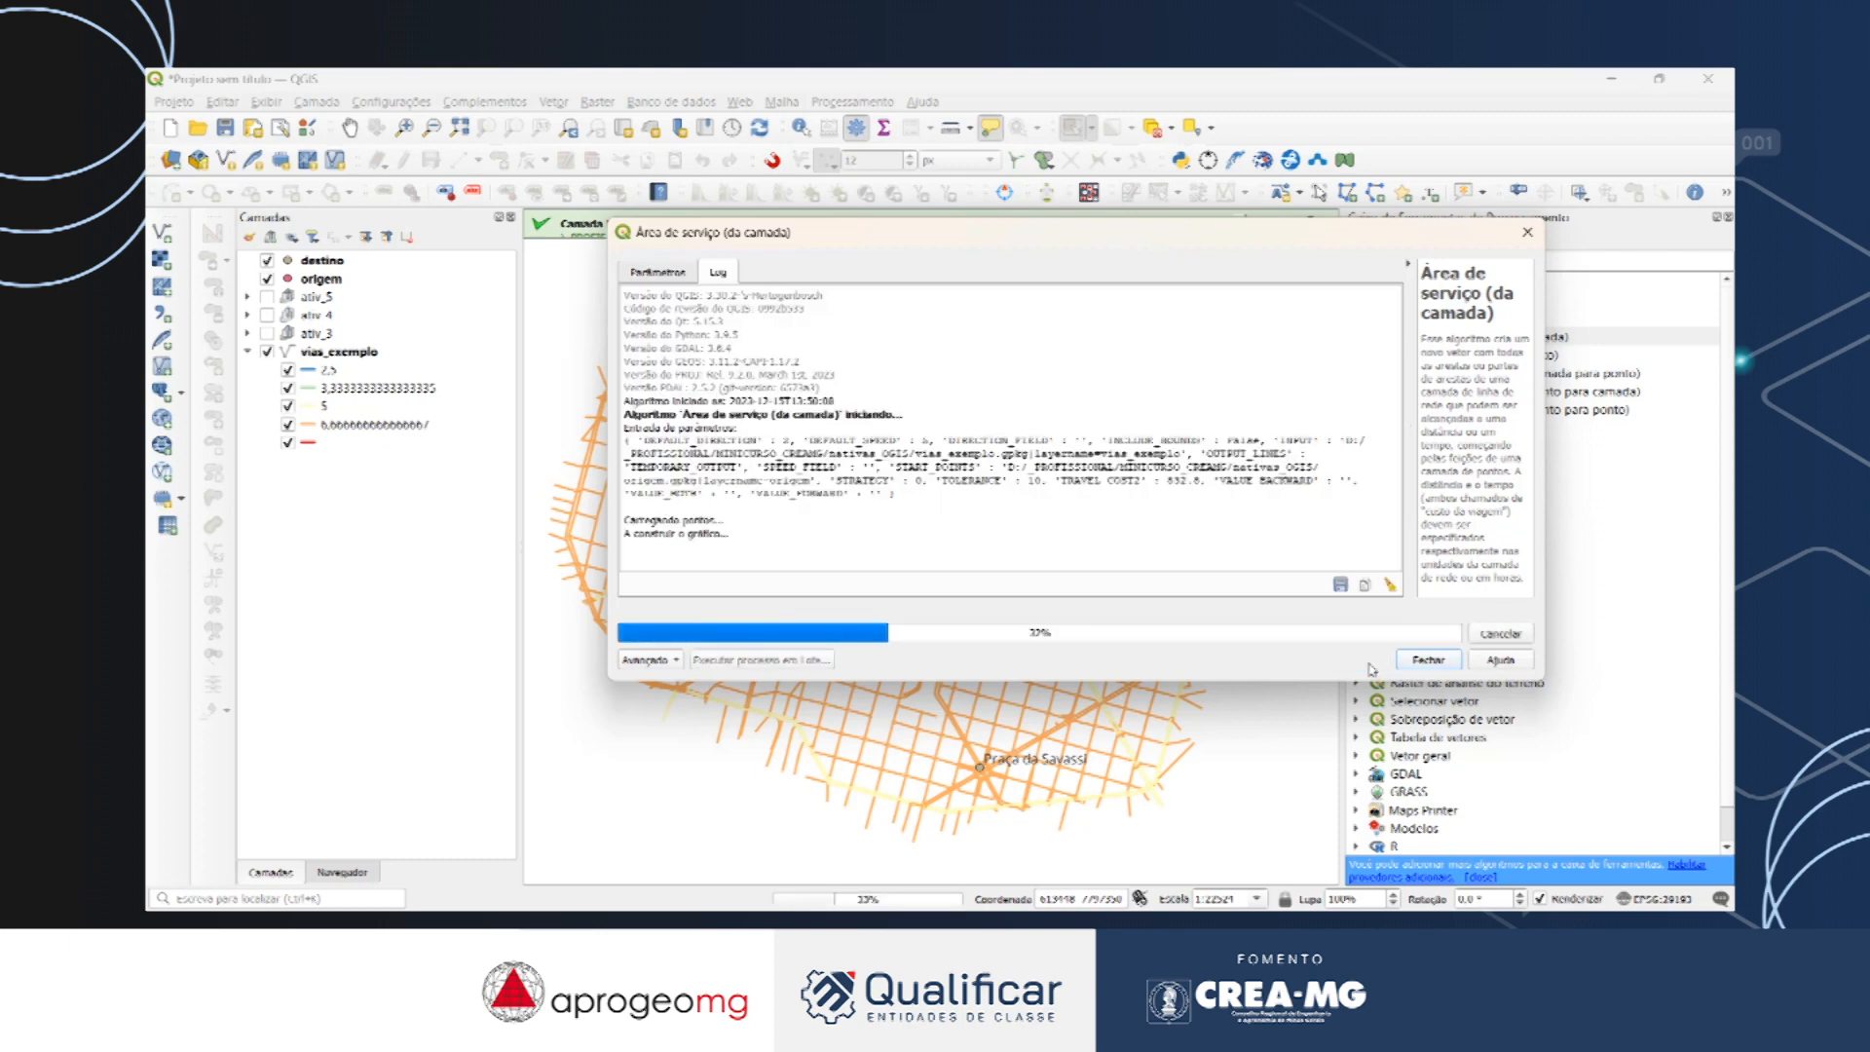
left_click(1424, 659)
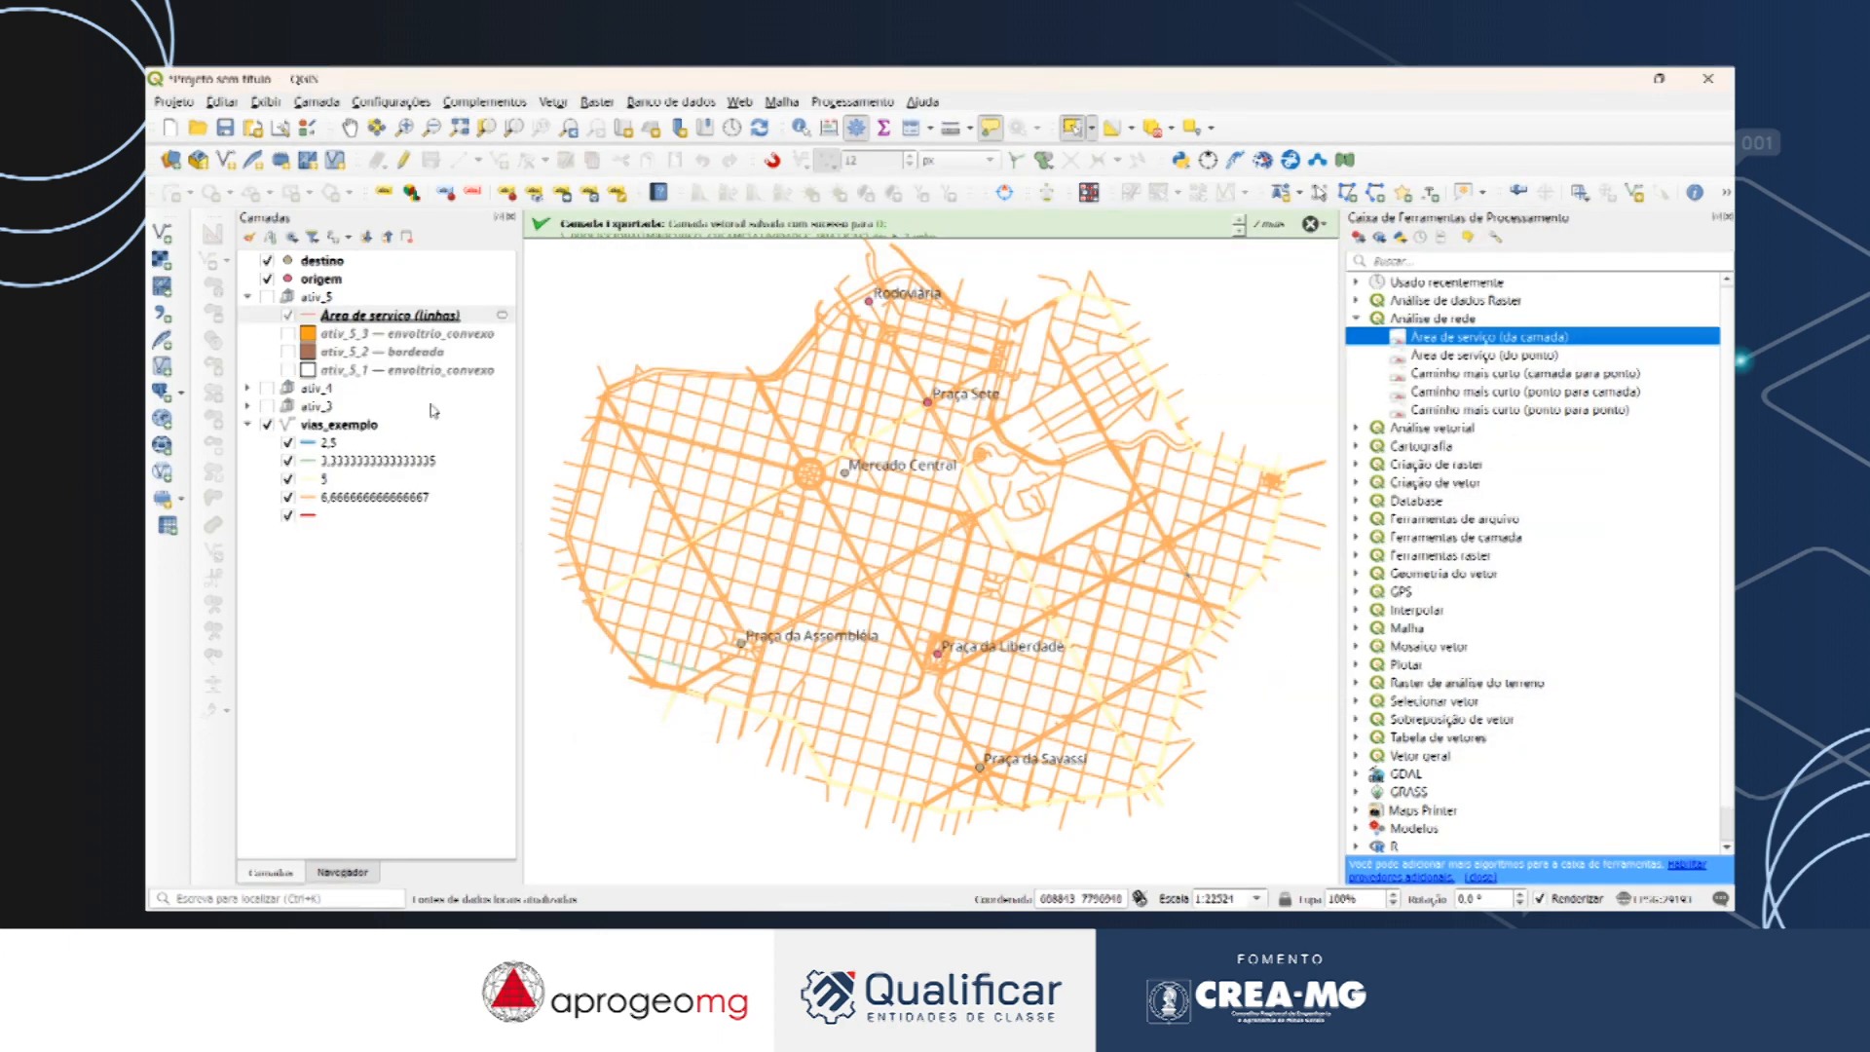
left_click(267, 428)
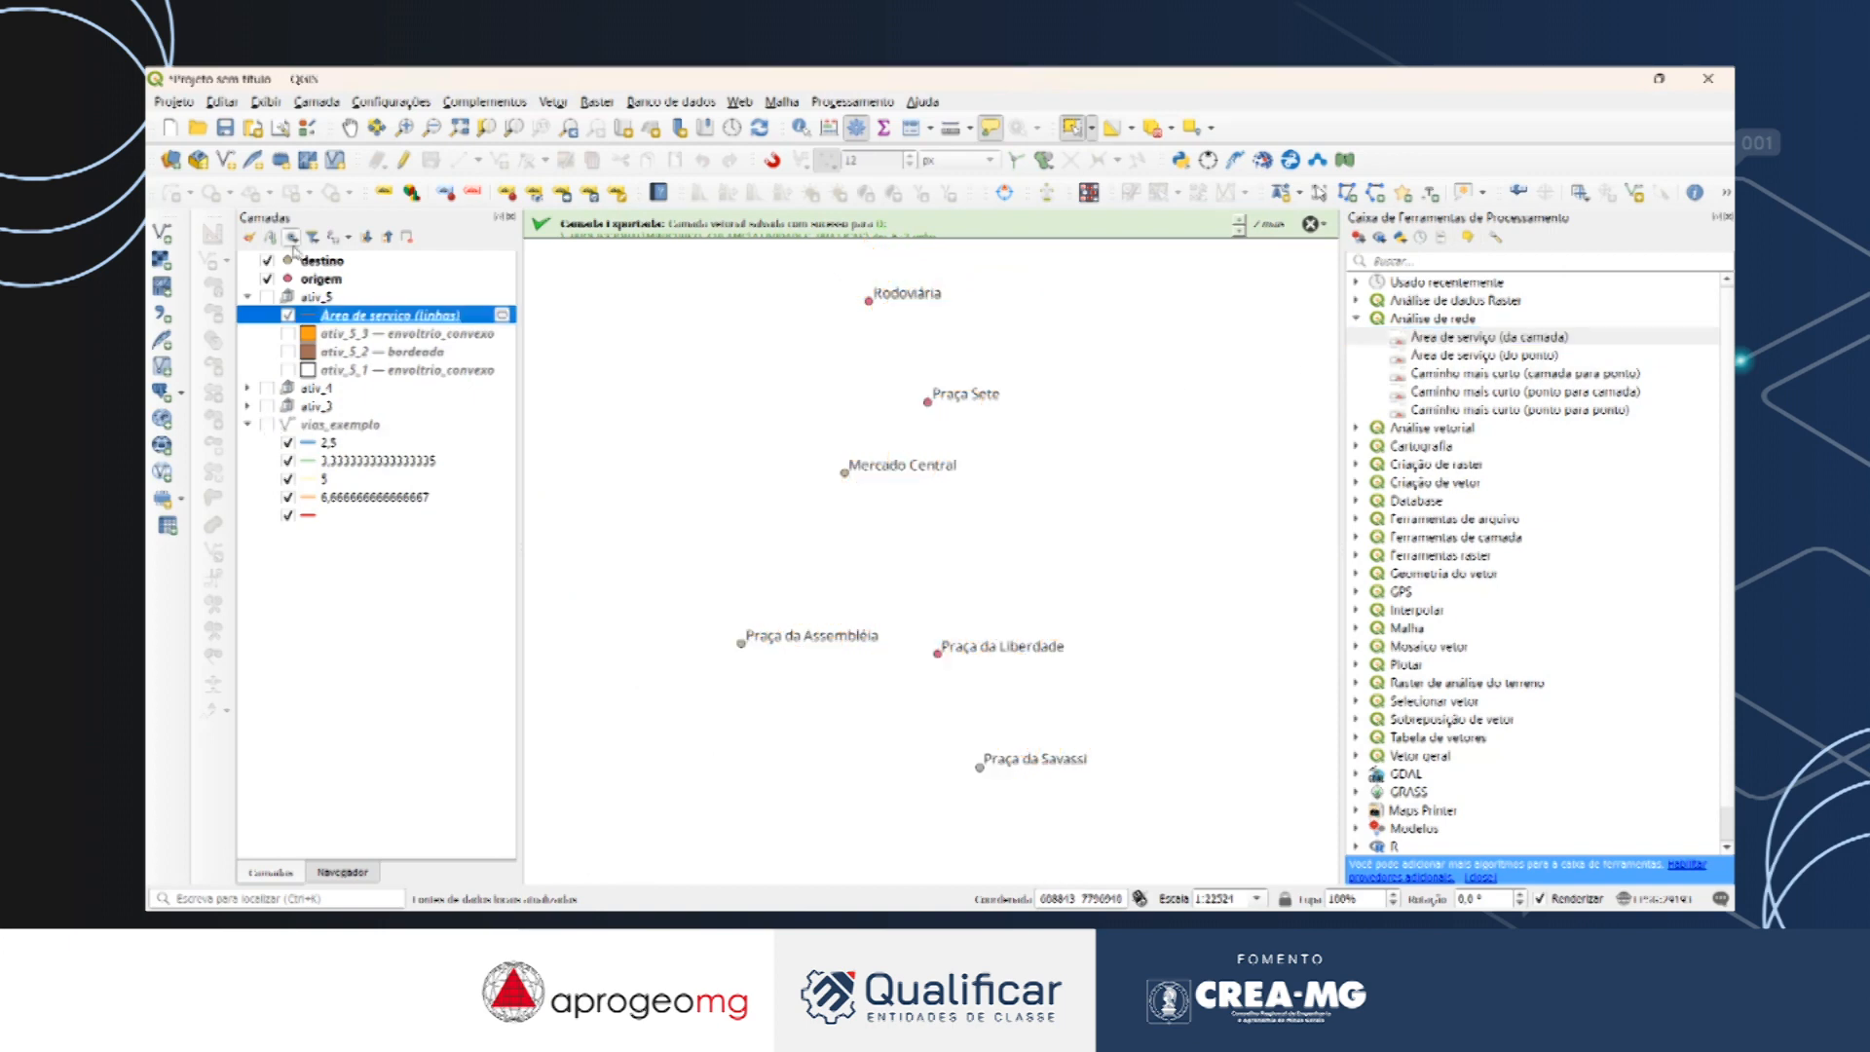
left_click(268, 298)
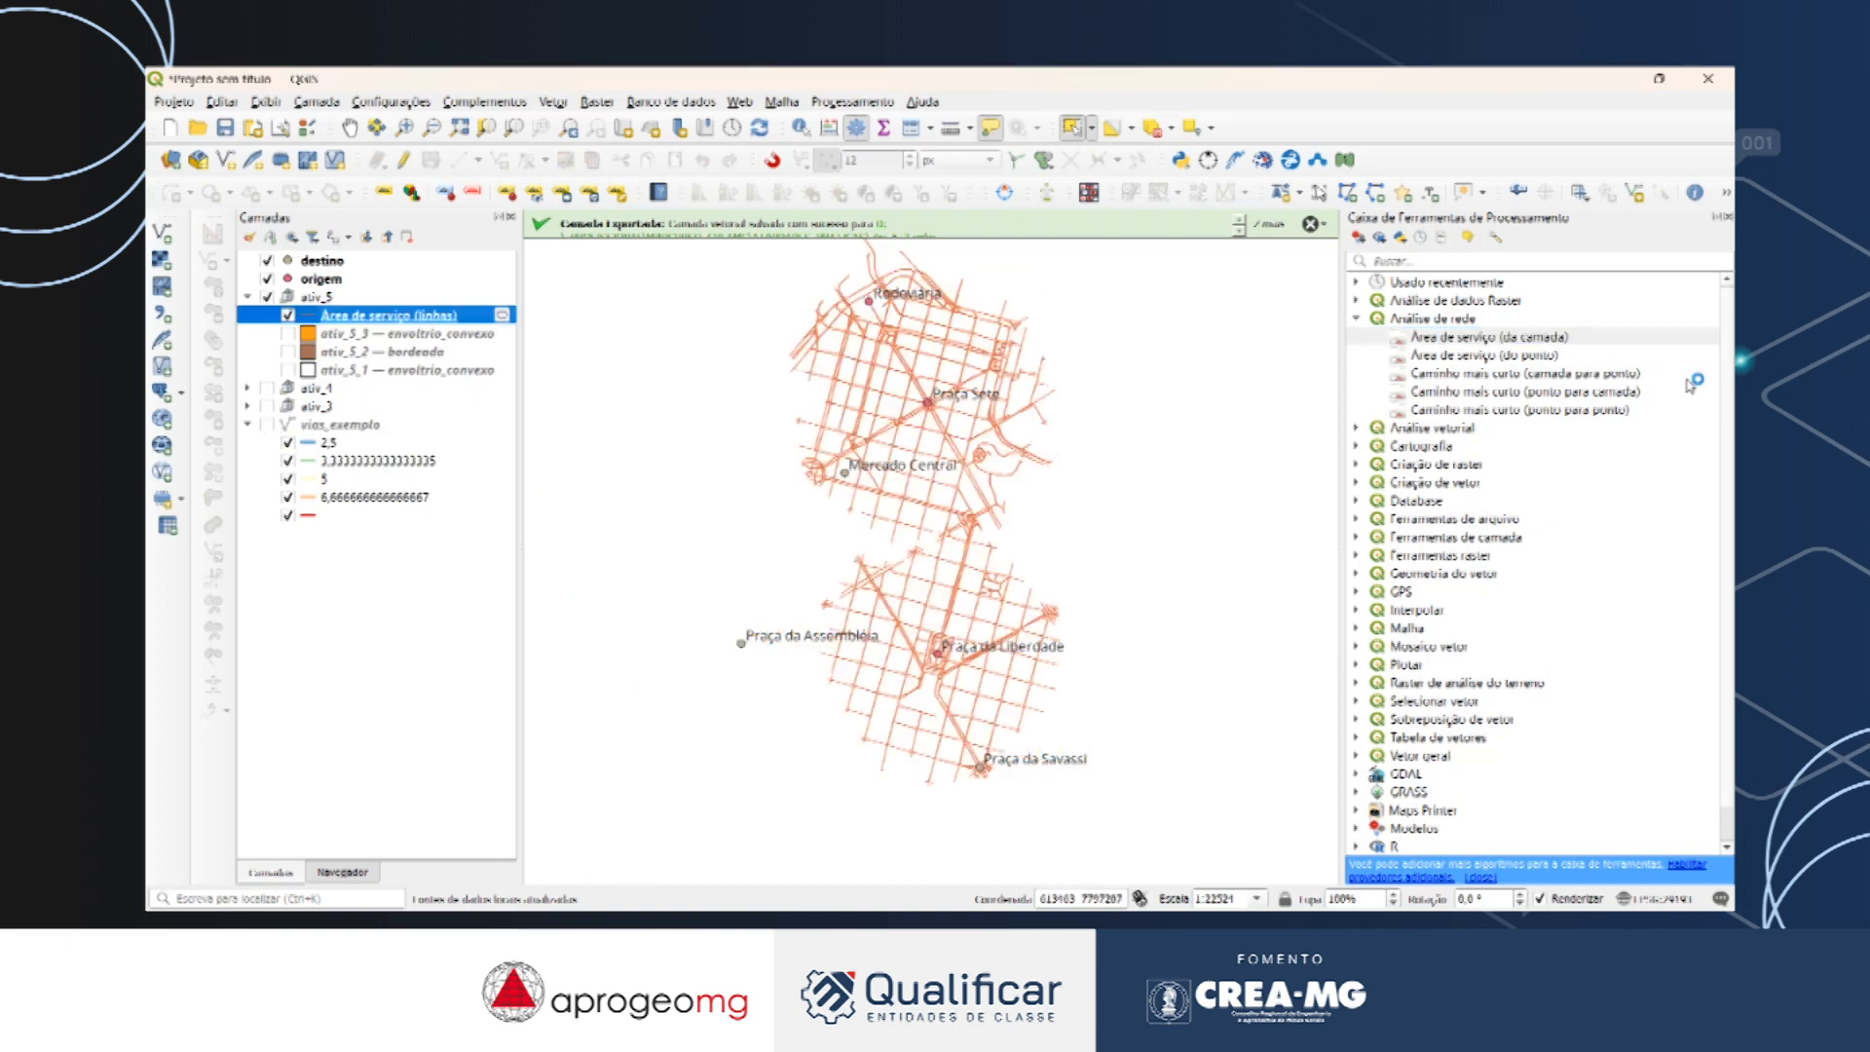
Search the processing algorithms for "envol" and open Envoltória convexa for the new service area lines.
left_click(1461, 260)
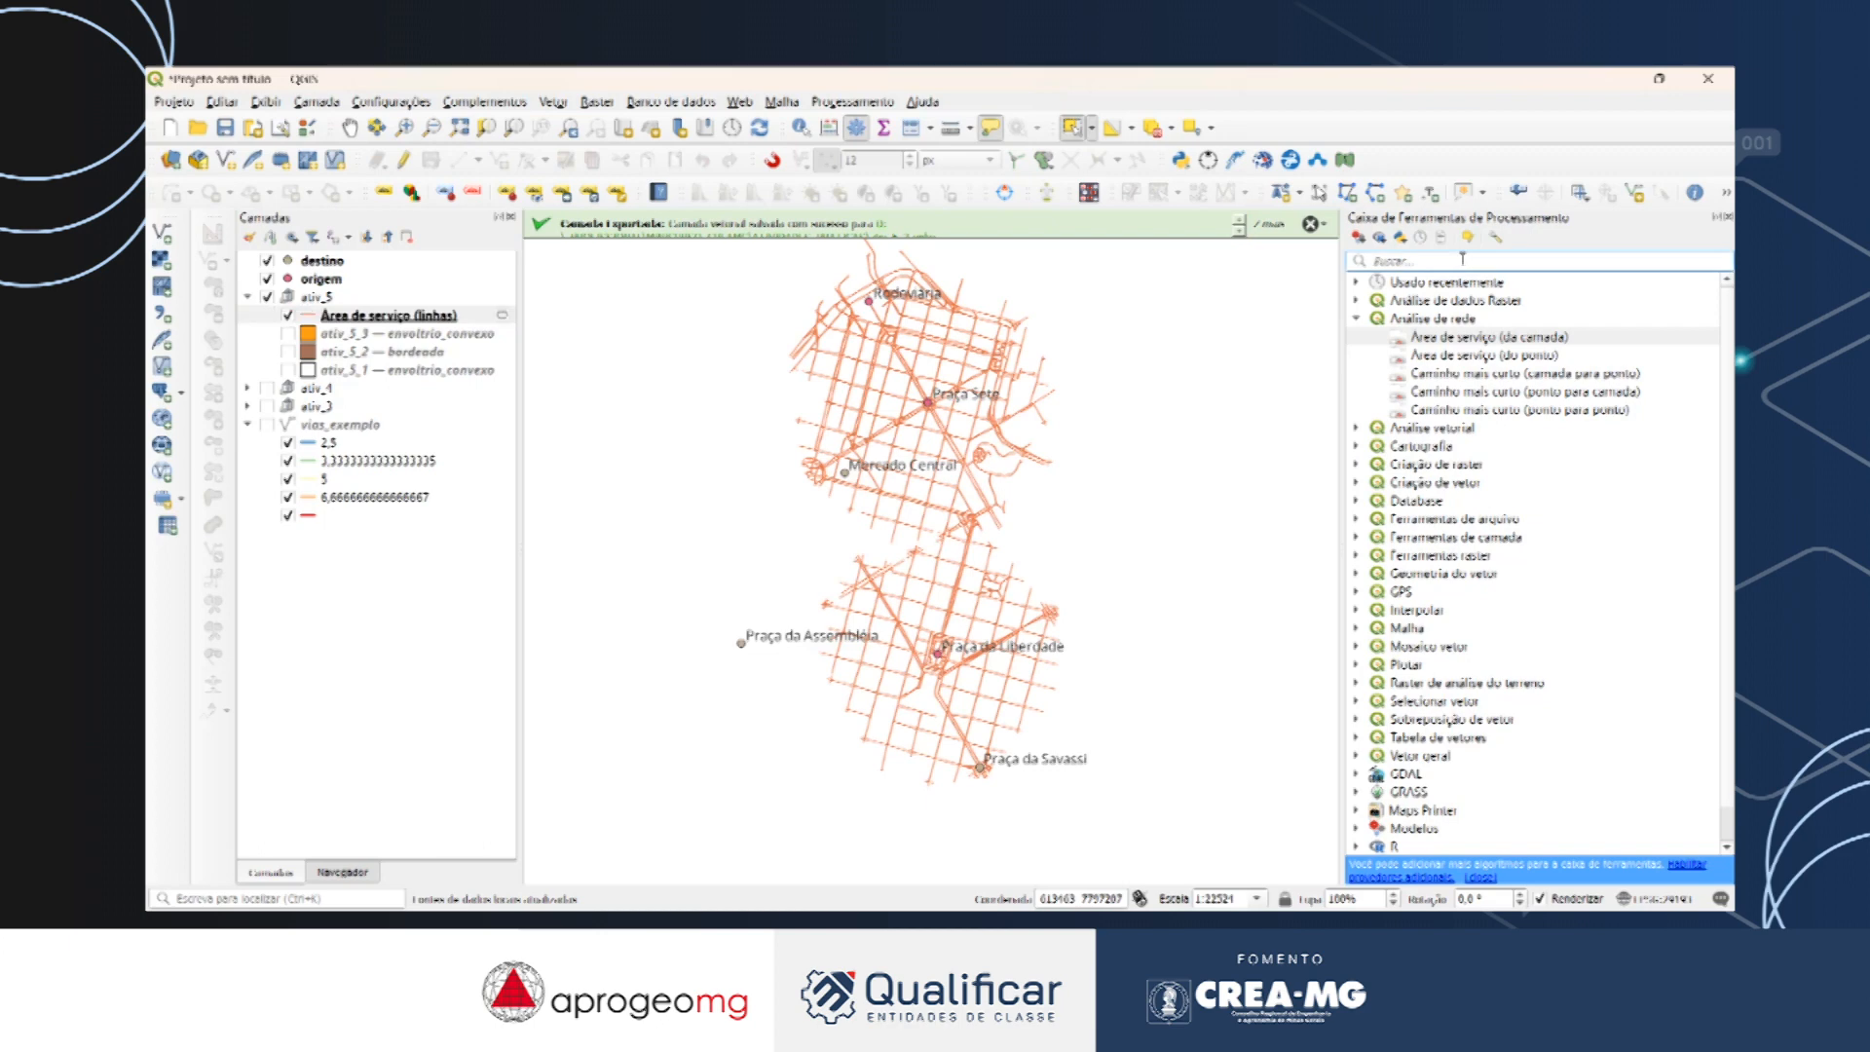
type("eno")
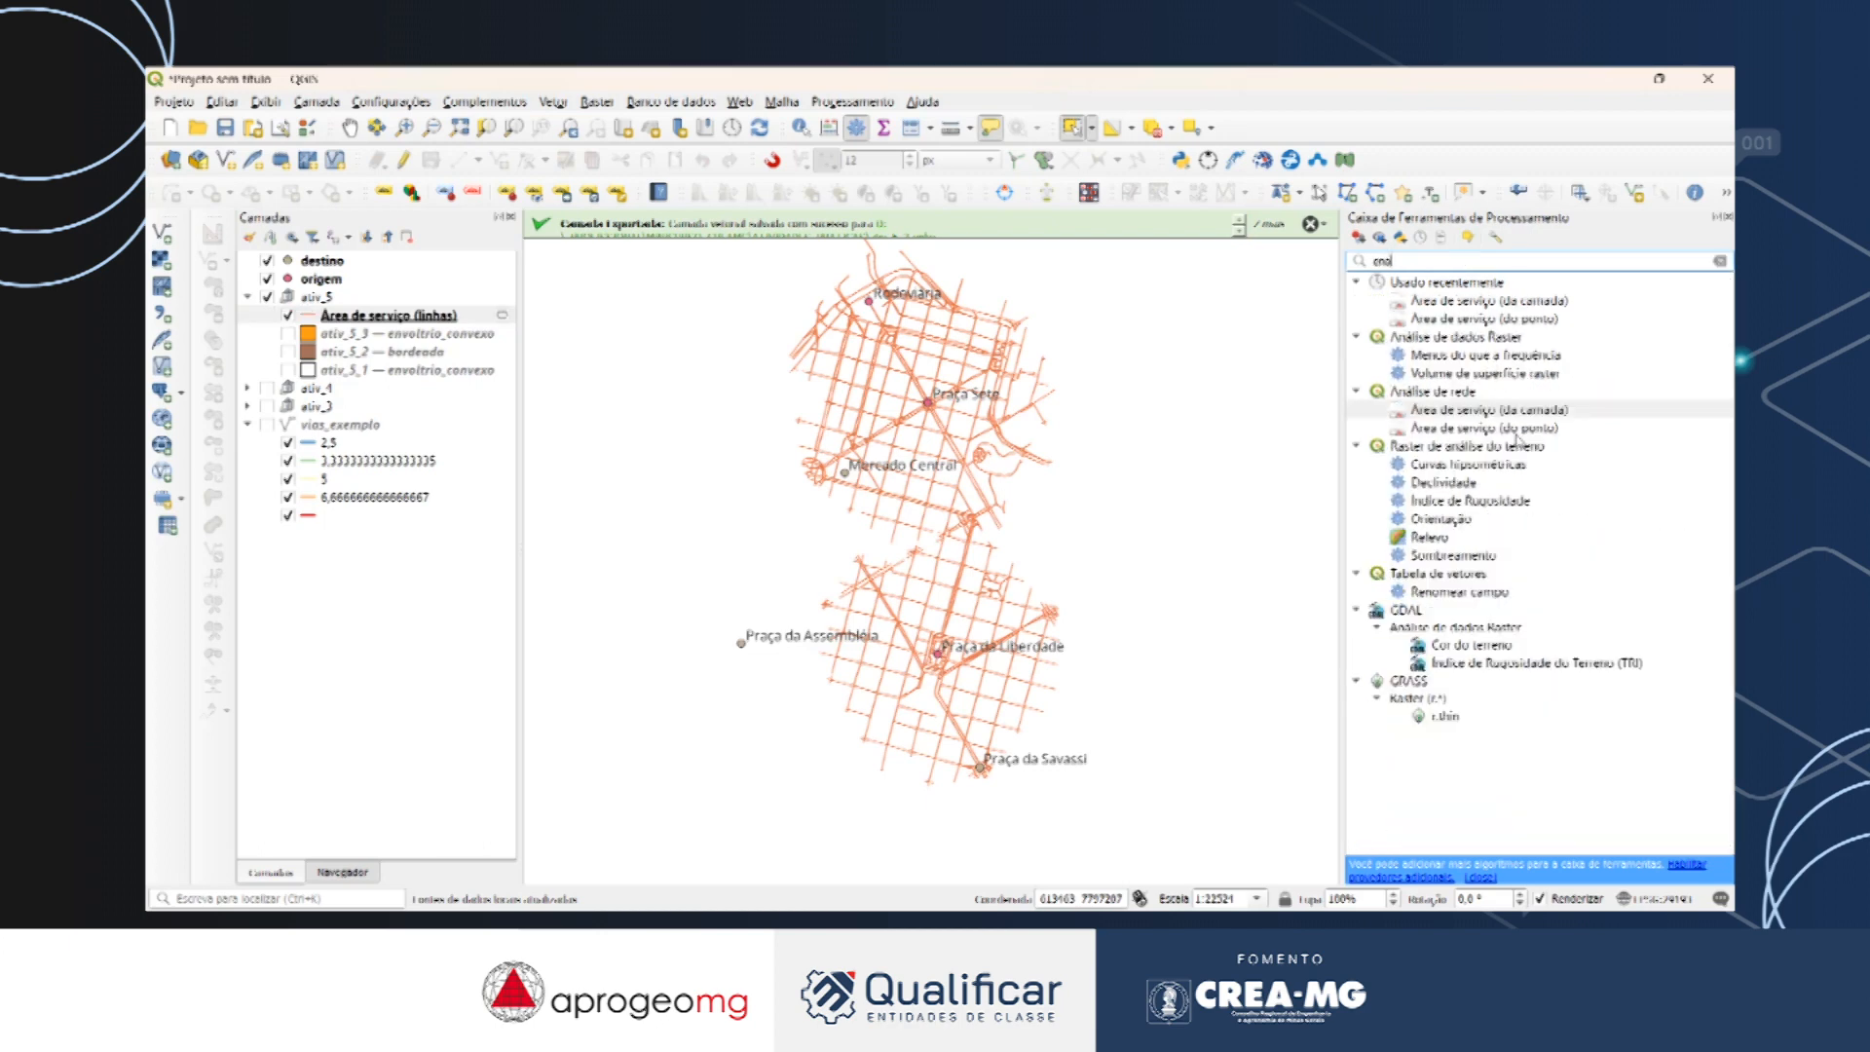
type("ol")
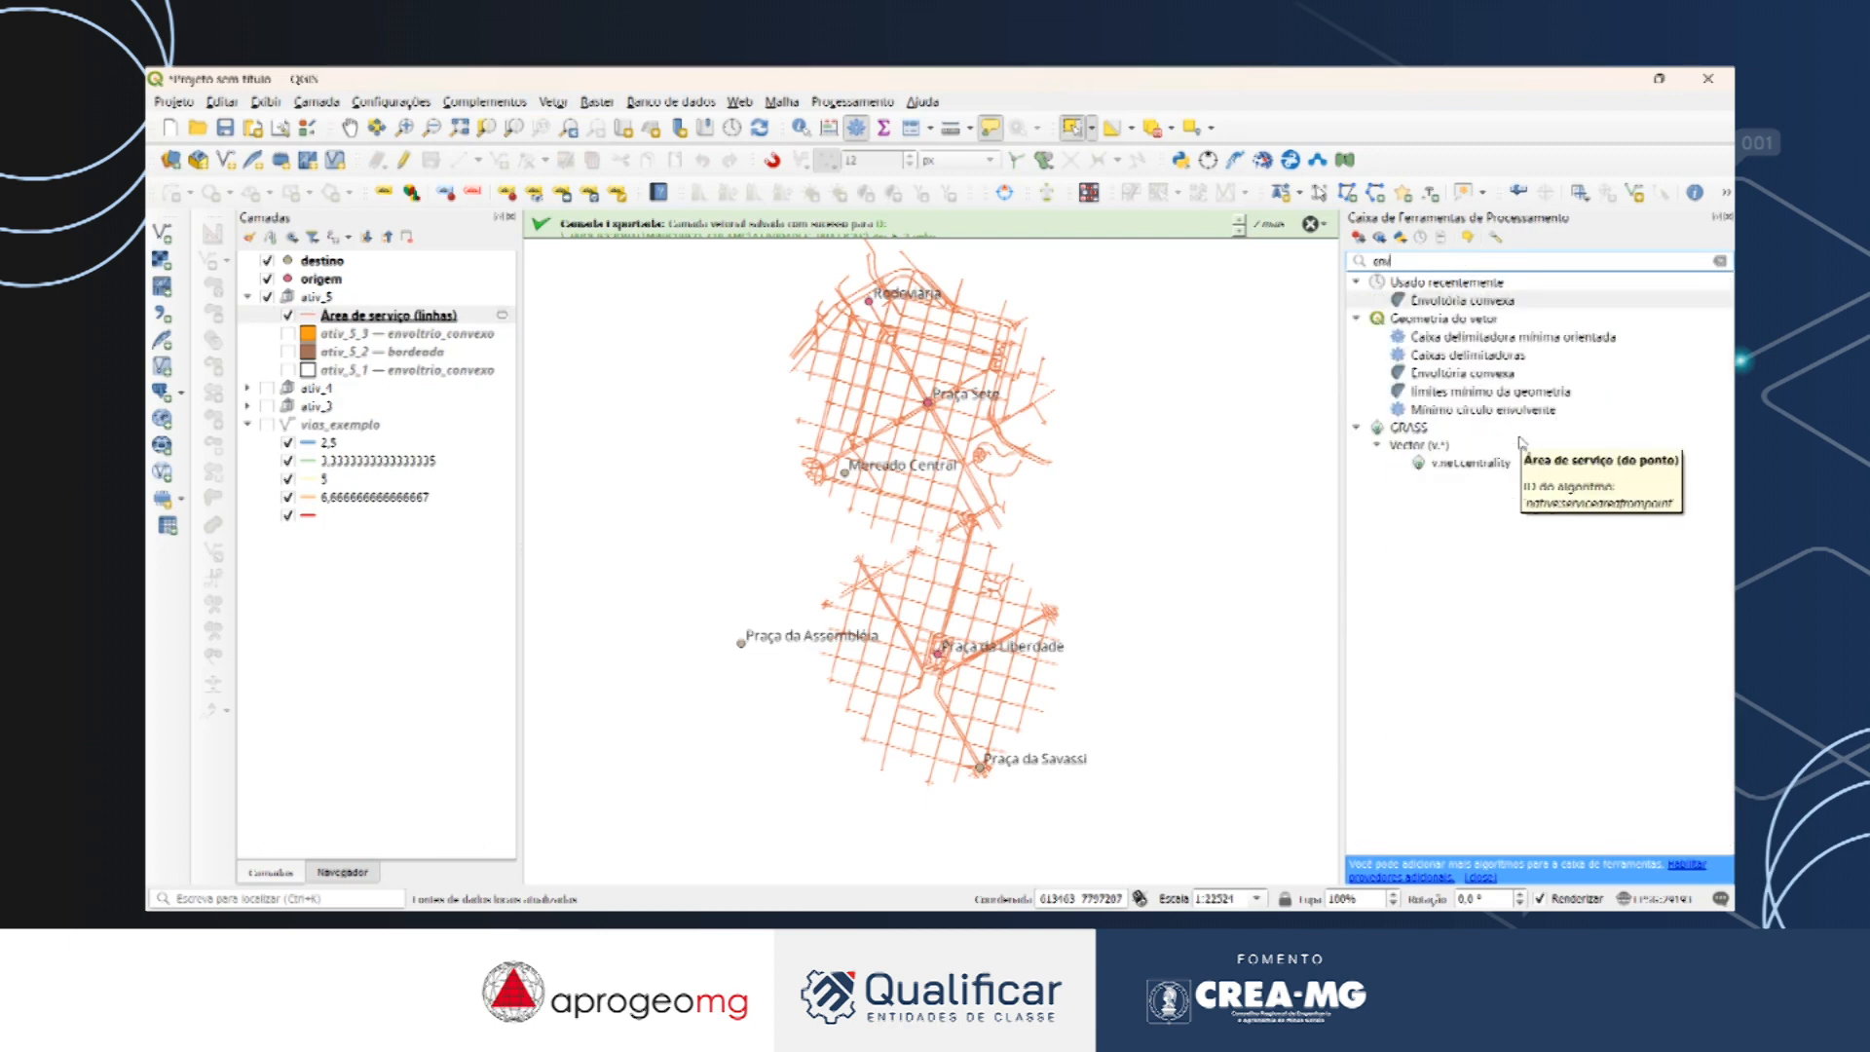
double_click(1480, 300)
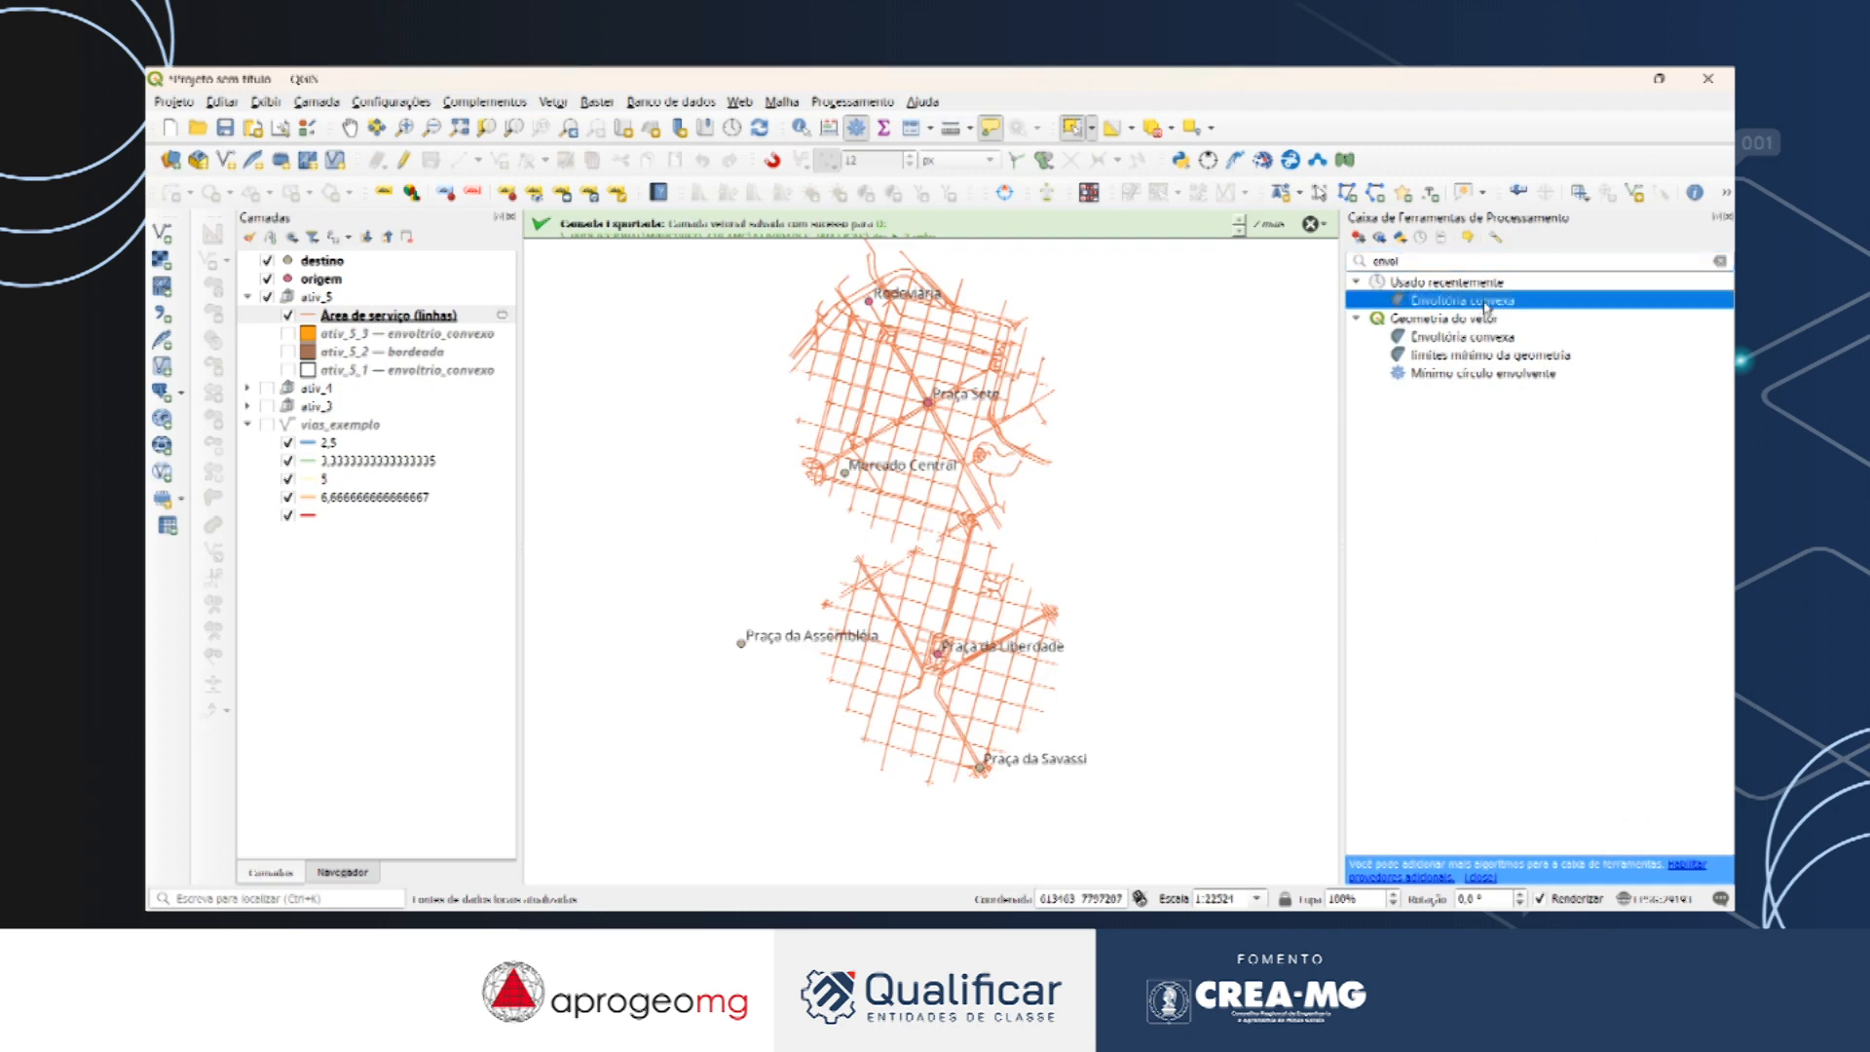